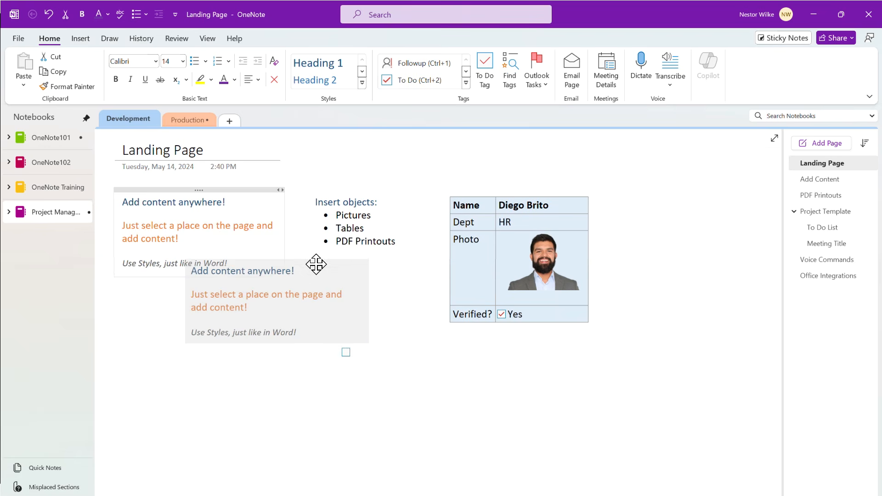
# Examine the formatted text and bulleted list in the note containers on the Landing Page
pyautogui.click(230, 203)
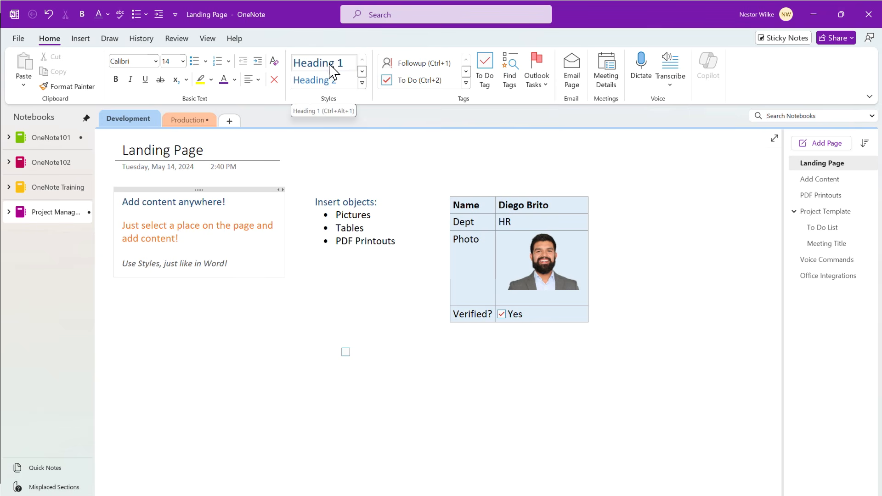
pyautogui.moveTo(186, 239); pyautogui.dragTo(123, 226)
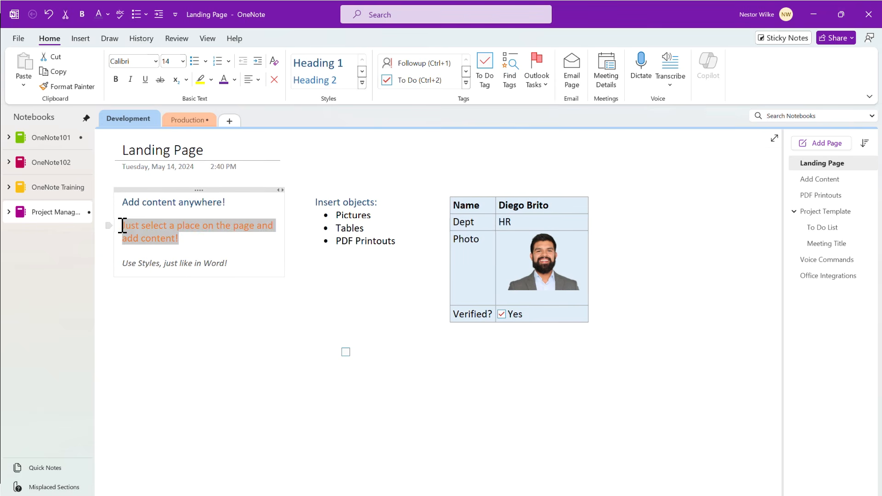
pyautogui.click(200, 239)
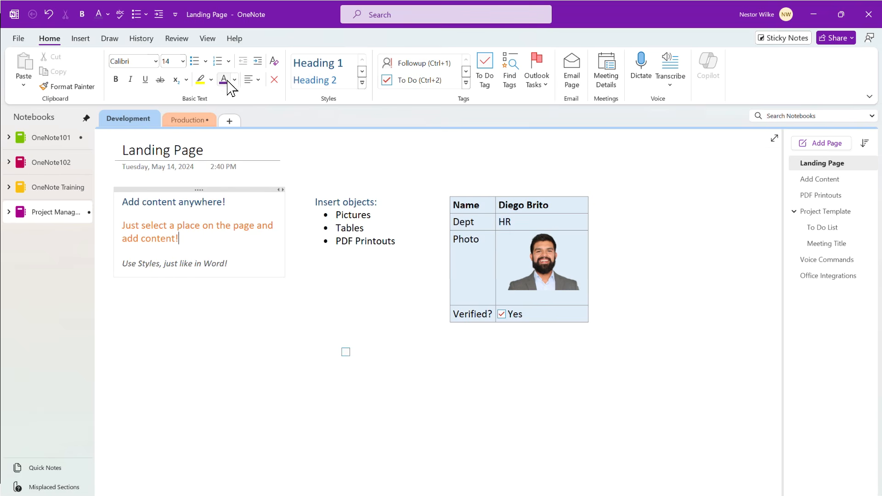
pyautogui.click(215, 264)
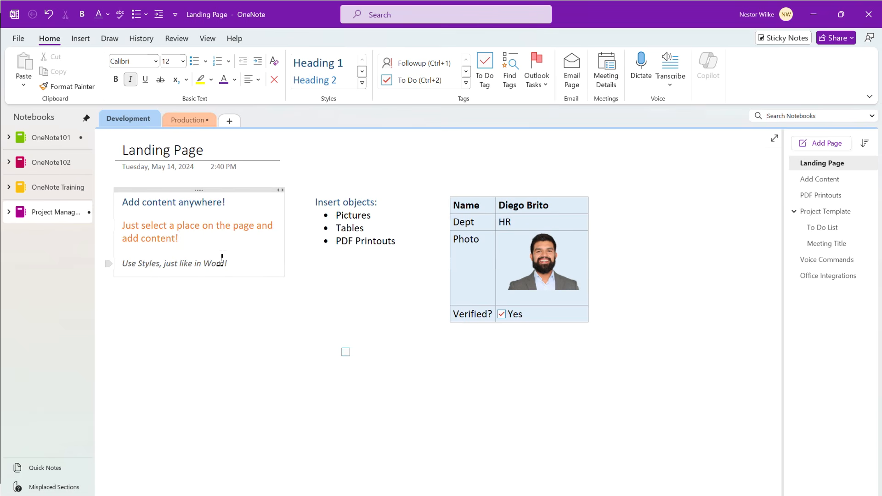
pyautogui.click(359, 216)
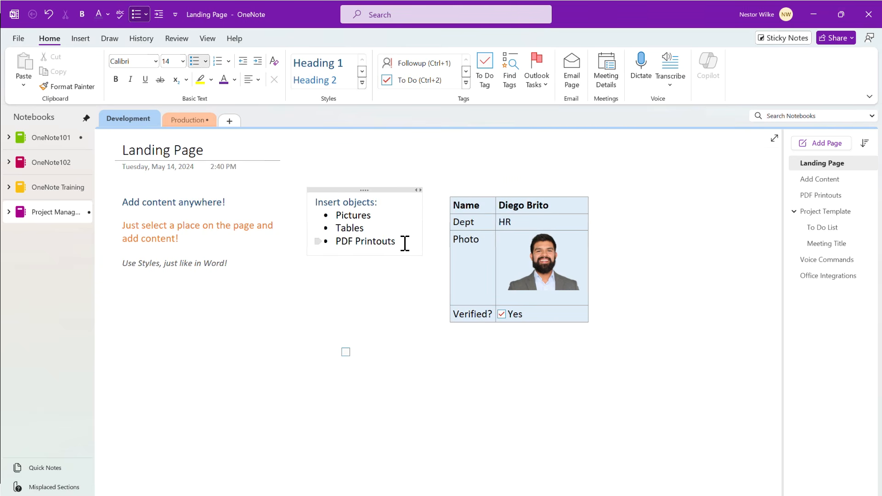
# Move the employee table slightly farther right on the Landing Page and bring up the table editing commands for its Name cell
pyautogui.click(531, 190)
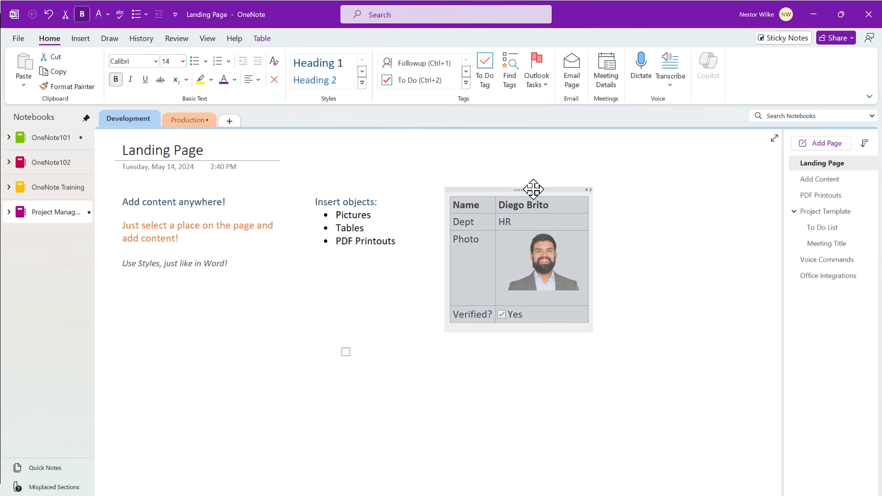
pyautogui.moveTo(540, 195); pyautogui.dragTo(559, 190)
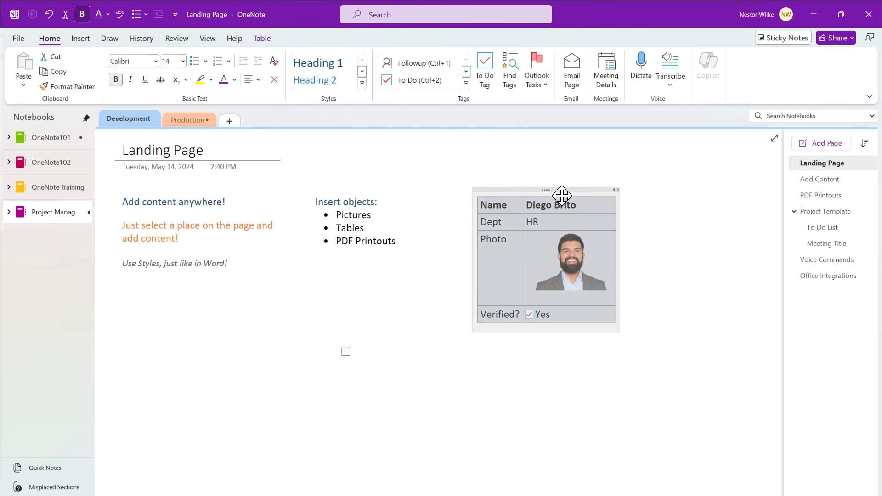
pyautogui.click(262, 39)
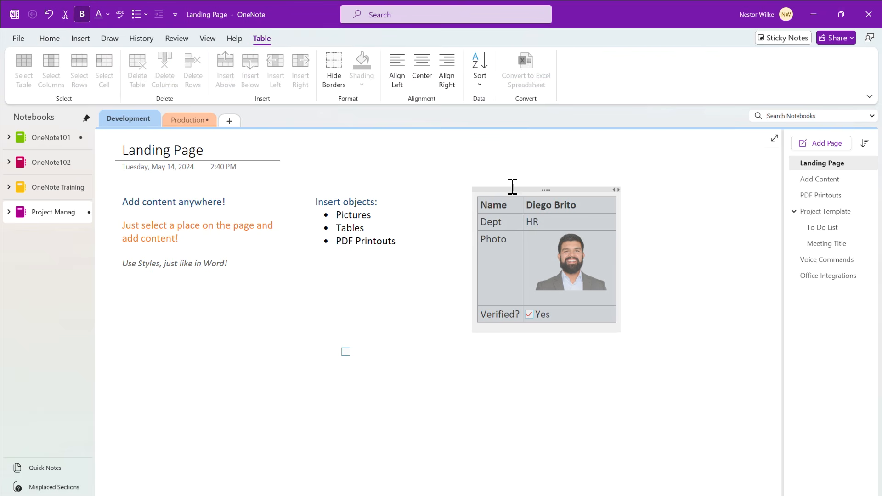
pyautogui.click(512, 207)
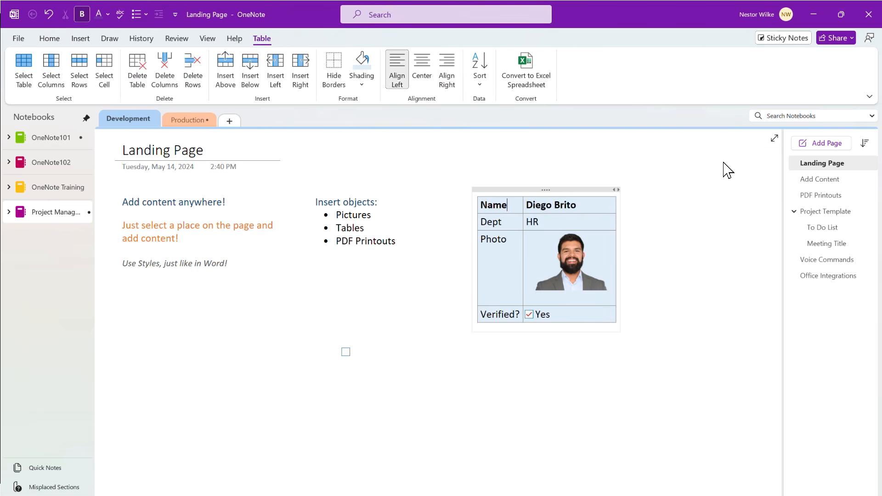
# Review the Add Content page, examining the Screen Clipping command, the pasted web clipping and the text copied from it
pyautogui.click(831, 182)
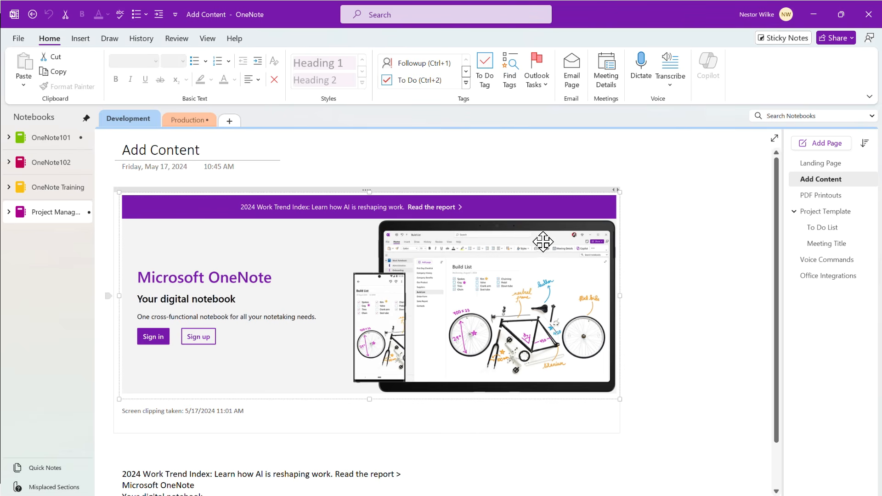
pyautogui.click(81, 39)
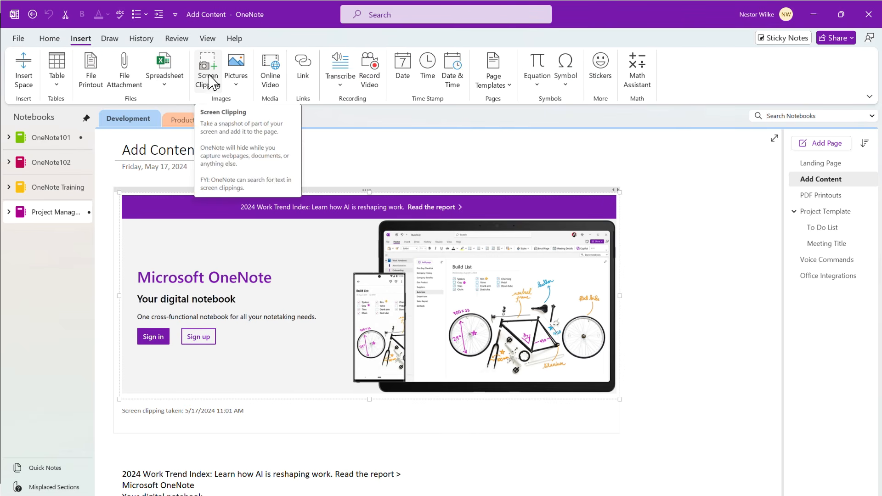
pyautogui.click(651, 213)
pyautogui.scroll(-3, 652, 214)
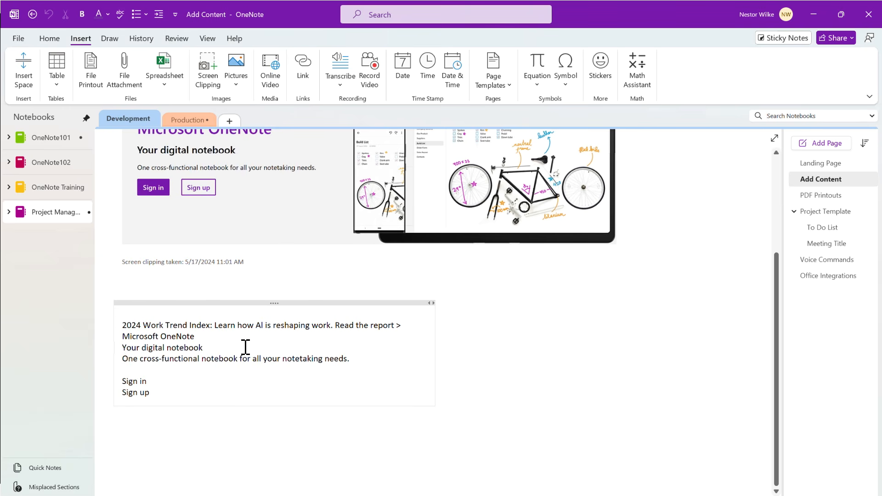
pyautogui.scroll(5, 271, 342)
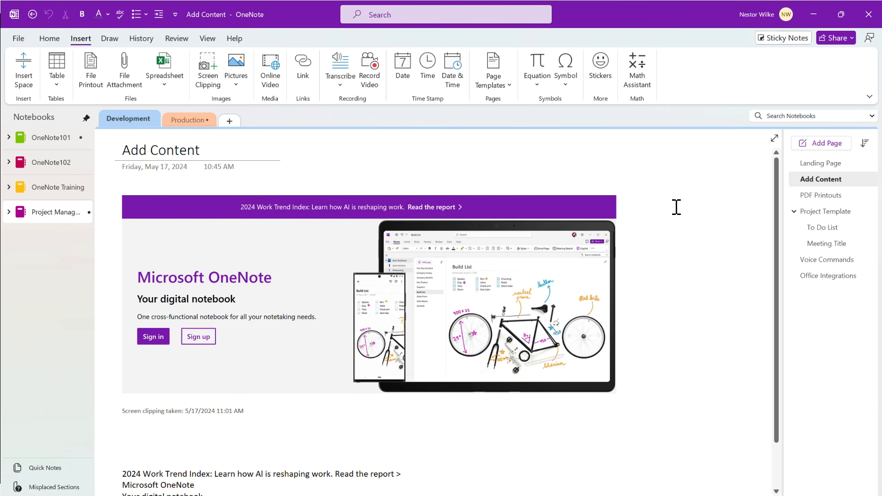
# Open the PDF Printouts page and examine the inserted Pitch deck printout
pyautogui.click(816, 197)
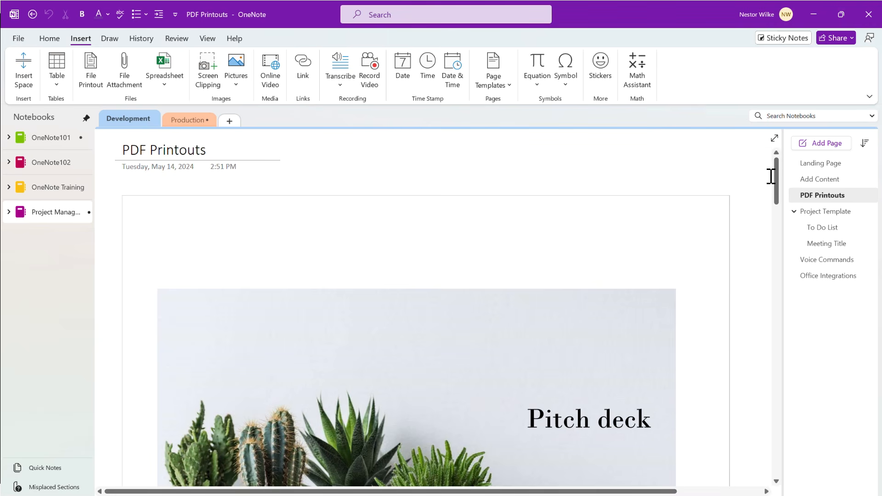
pyautogui.moveTo(779, 174); pyautogui.dragTo(780, 188)
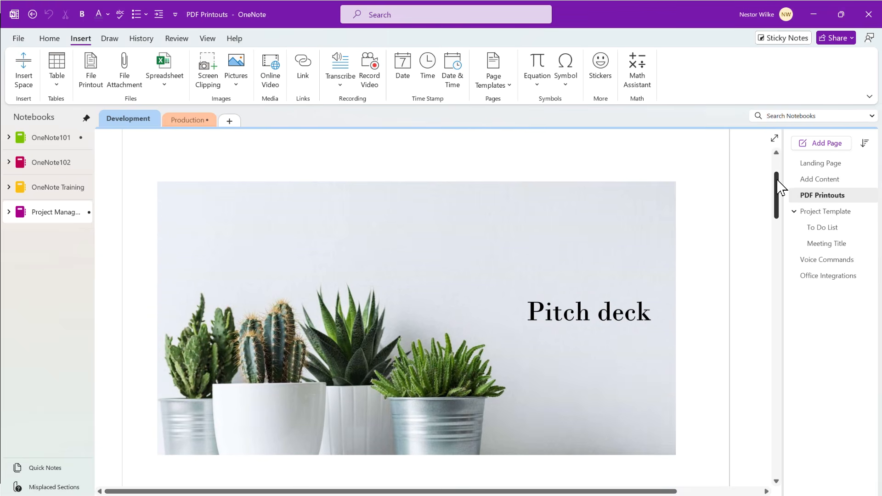
pyautogui.moveTo(780, 188)
pyautogui.mouseDown()
pyautogui.moveTo(771, 244)
pyautogui.moveTo(774, 308)
pyautogui.moveTo(786, 261)
pyautogui.moveTo(778, 390)
pyautogui.moveTo(787, 175)
pyautogui.mouseUp()
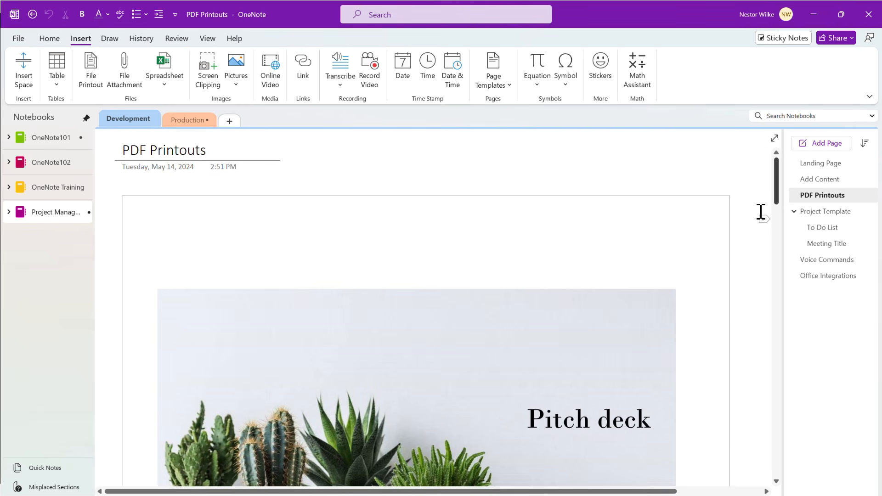
pyautogui.click(587, 301)
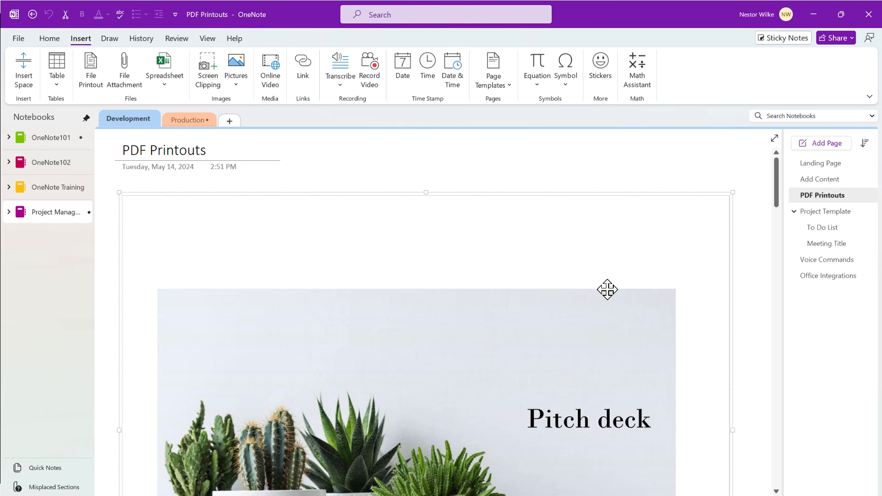
# View the Project Template page, and mark Task 12 as complete under Low Priority on the To Do List subpage
pyautogui.click(829, 215)
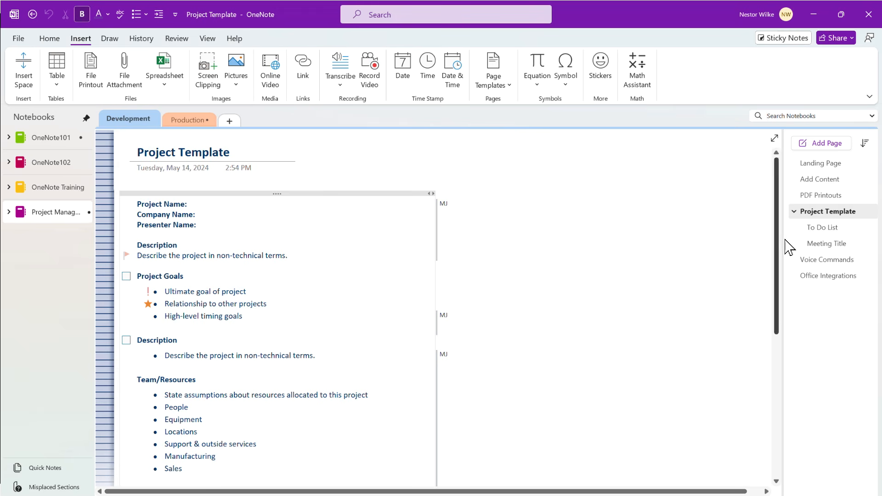
pyautogui.click(833, 229)
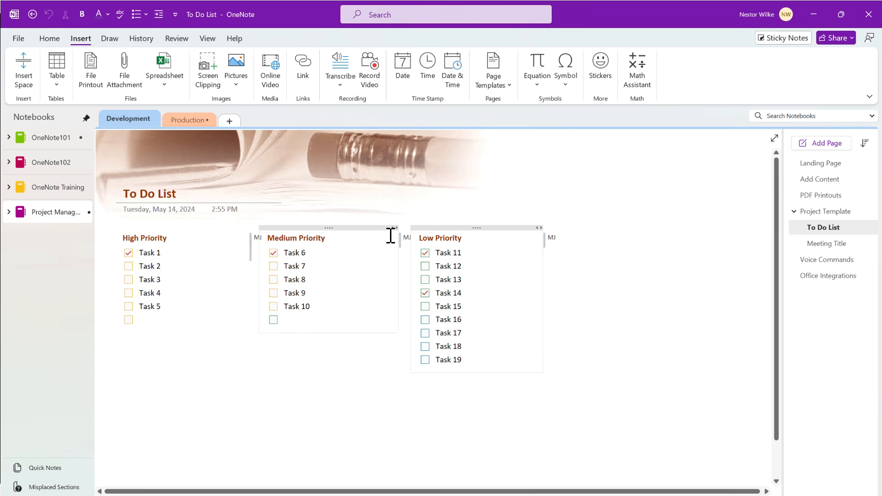
pyautogui.click(425, 268)
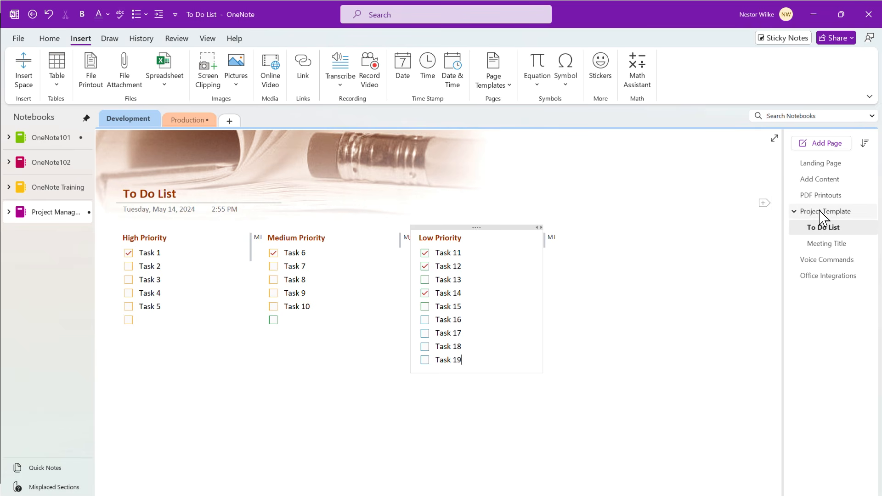
# Open the Meeting Title subpage and shift the Project AAR meeting details container slightly right, clear of the template text
pyautogui.click(829, 246)
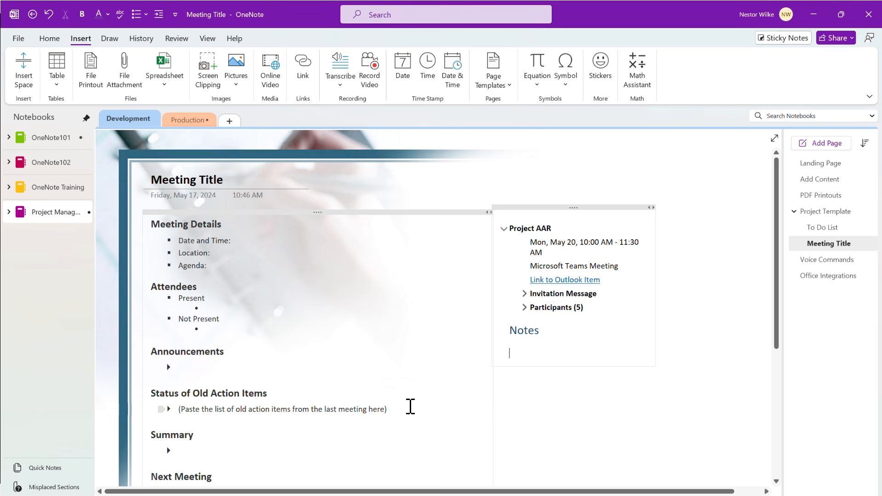
pyautogui.moveTo(586, 207); pyautogui.dragTo(601, 209)
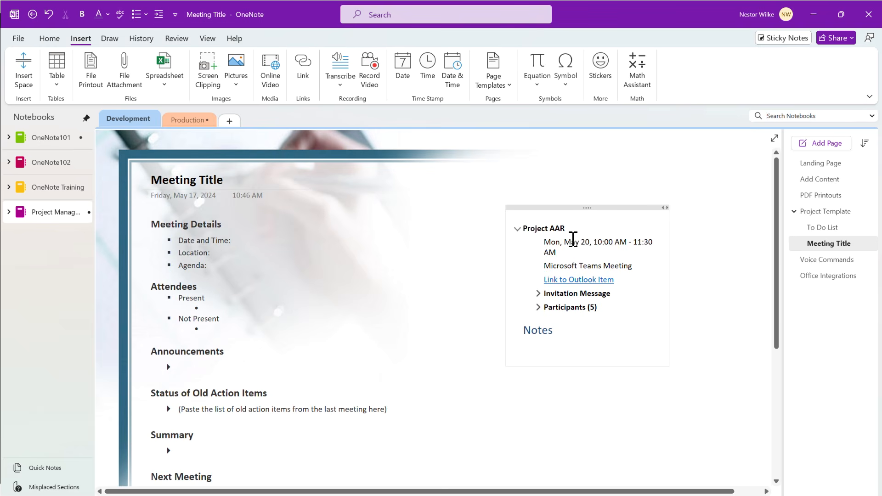
# Expand and collapse the Invitation Message and Participants sections of the Project AAR details to view their contents
pyautogui.click(539, 294)
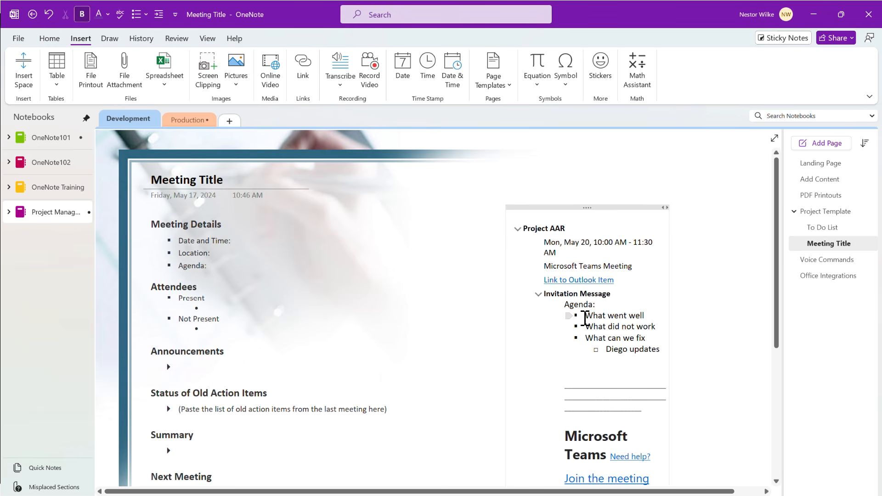
pyautogui.click(539, 294)
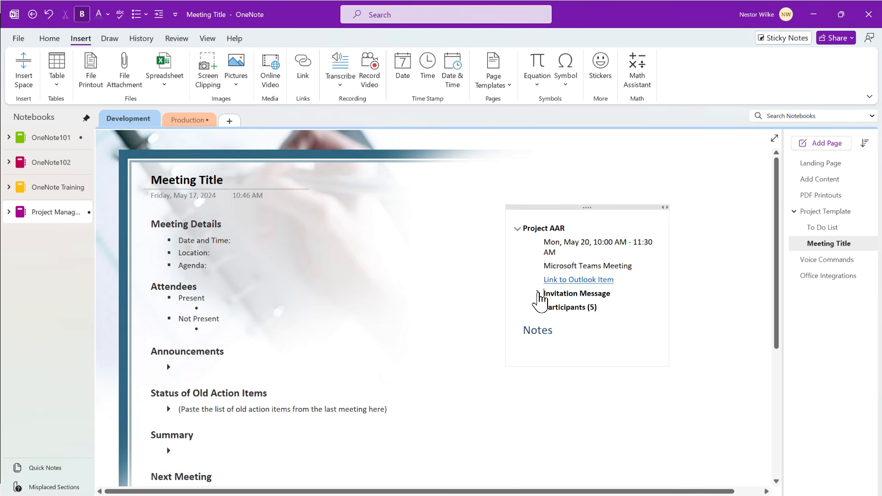
pyautogui.click(539, 308)
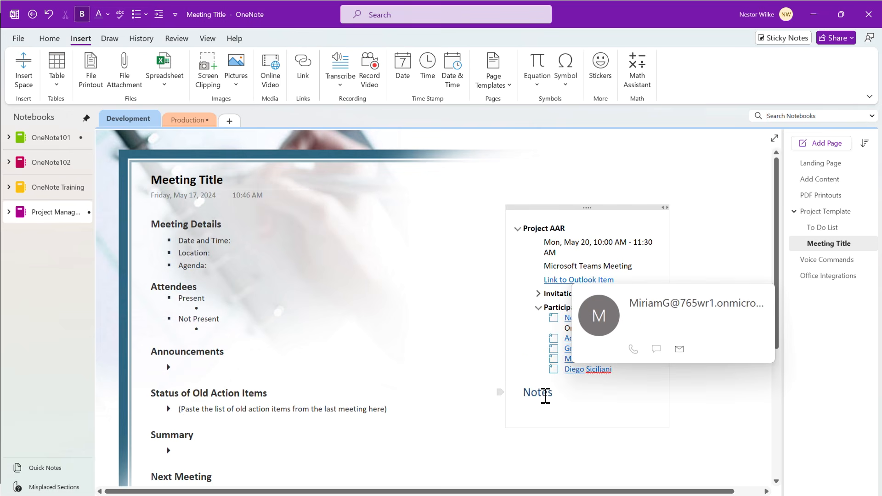
pyautogui.click(539, 307)
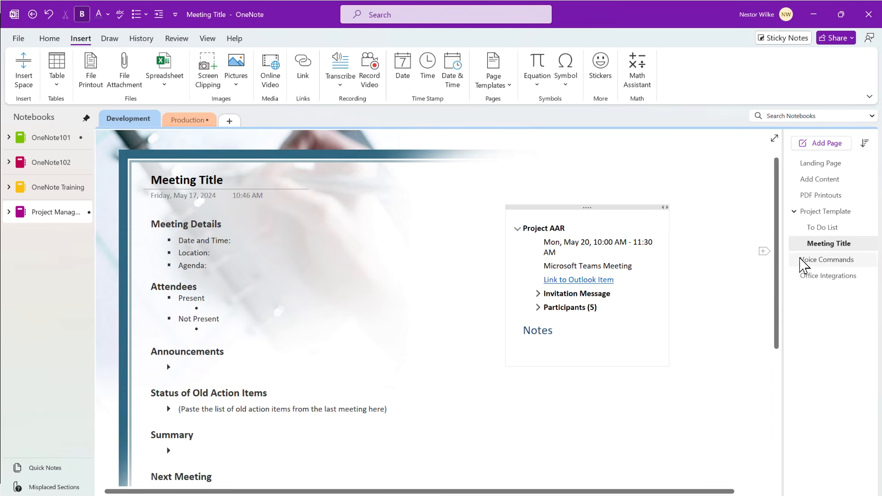
# Review the dictated text and audio transcript on the Voice Commands page, and the Outlook and Teams content on the Office Integrations page
pyautogui.click(836, 262)
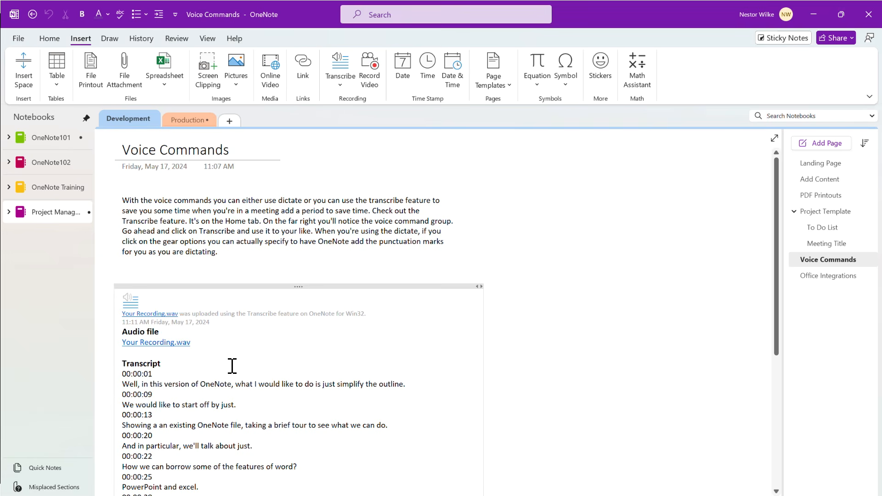
pyautogui.scroll(-5, 232, 367)
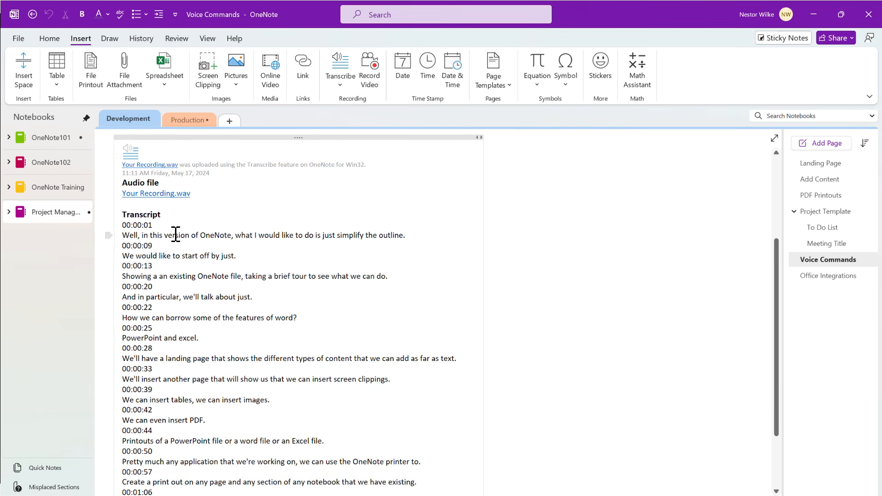
pyautogui.scroll(5, 222, 266)
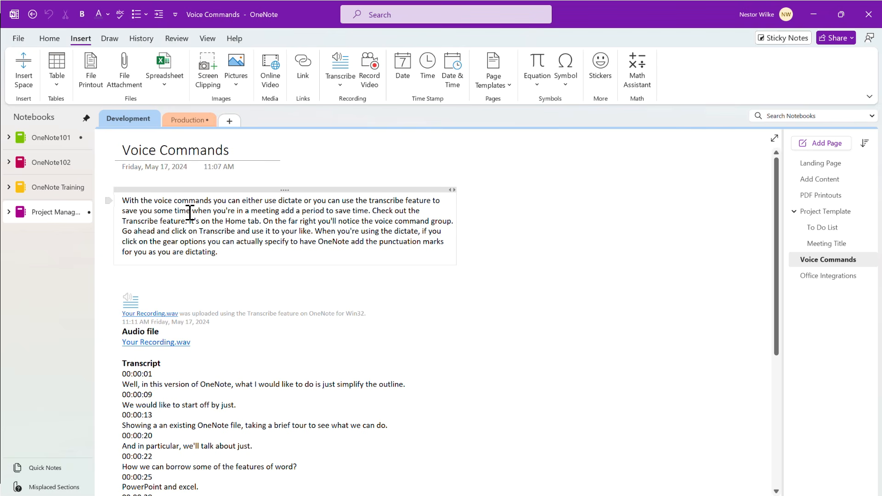
pyautogui.click(834, 282)
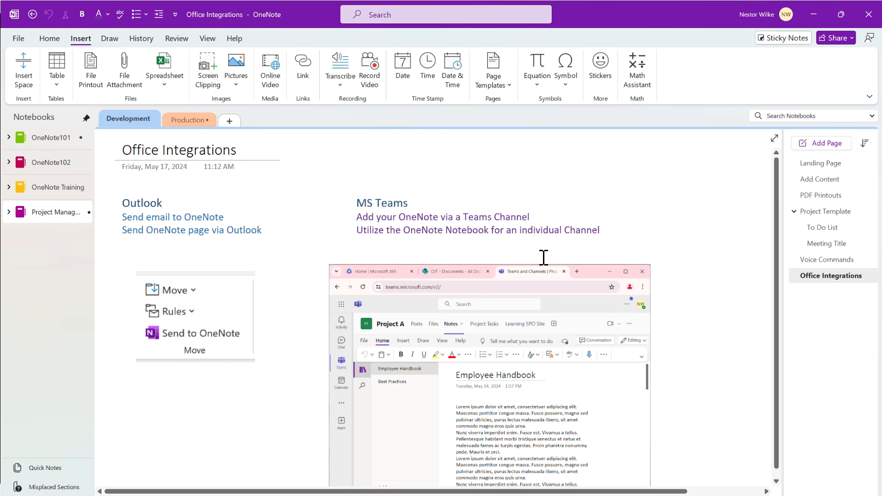
pyautogui.scroll(-3, 673, 236)
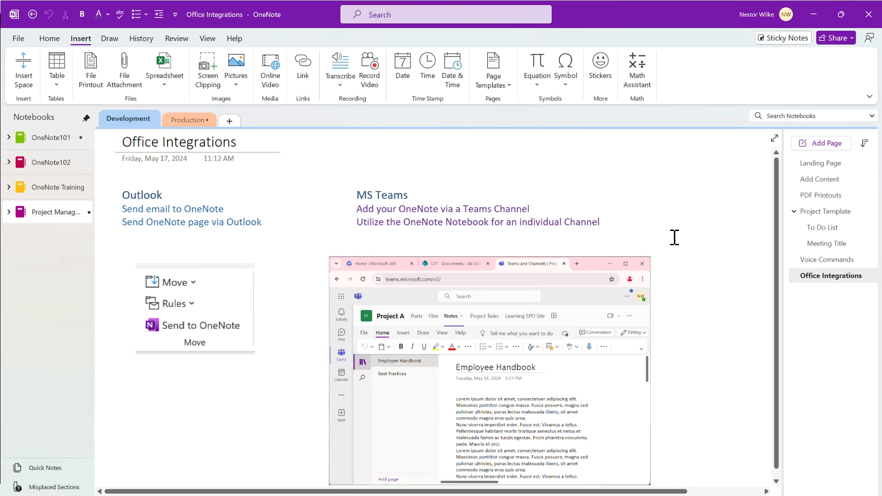
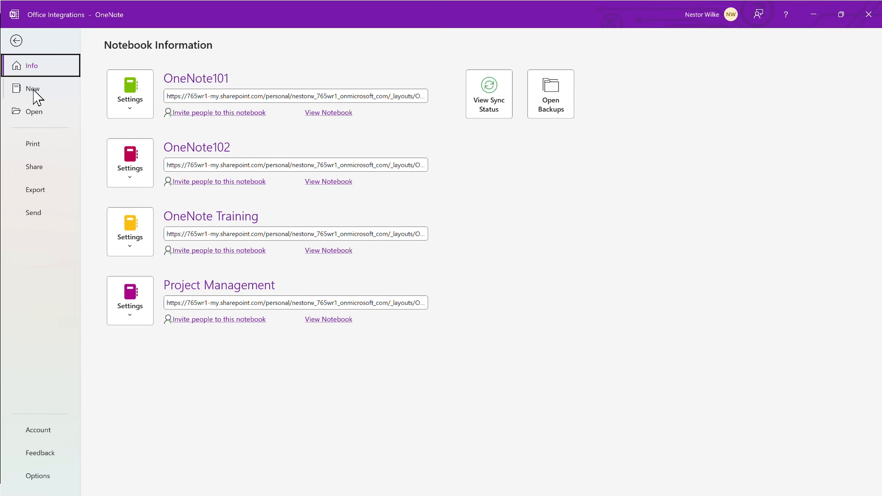
# Create a new notebook named OneNote Introduction in the OneDrive Documents folder, without sharing it with other people
pyautogui.click(35, 95)
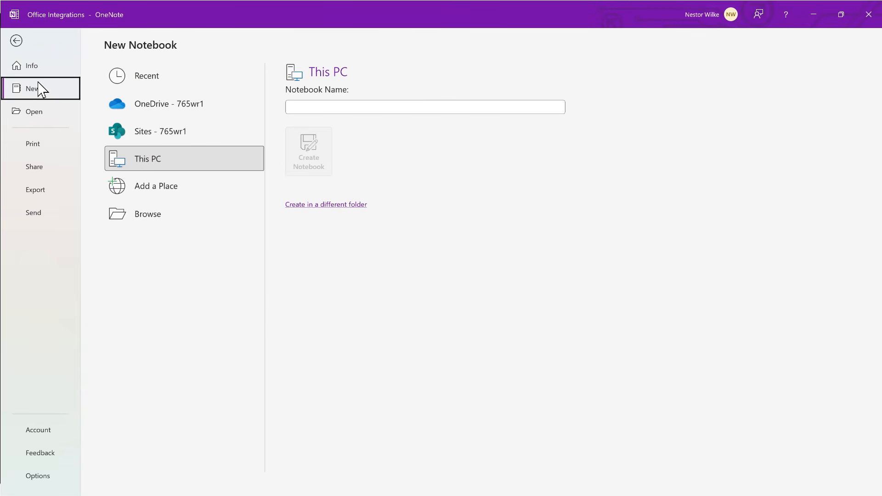
pyautogui.click(334, 105)
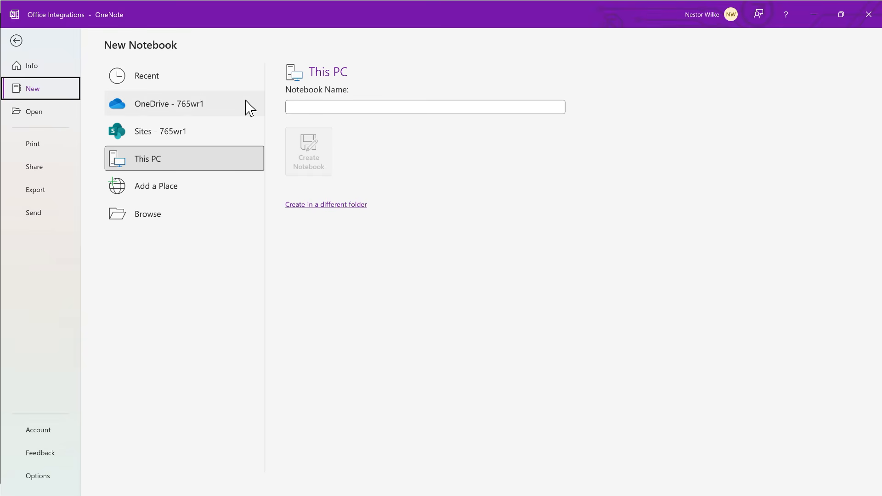
pyautogui.click(177, 106)
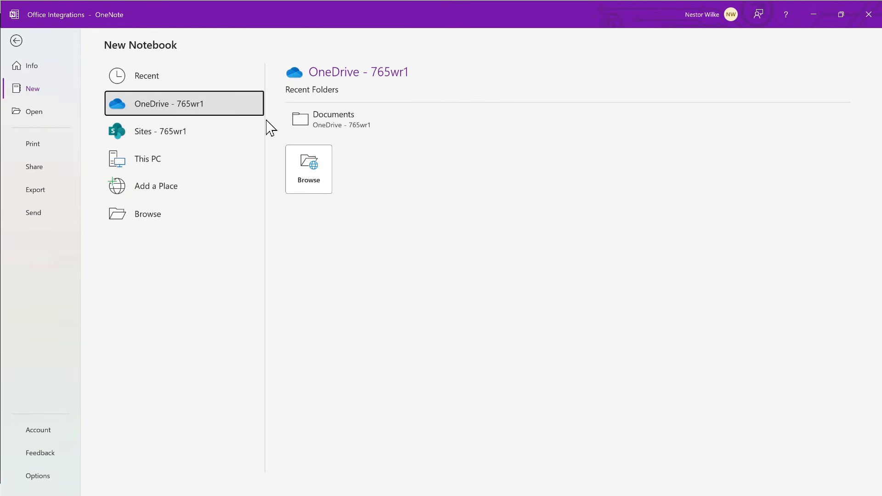
pyautogui.click(349, 132)
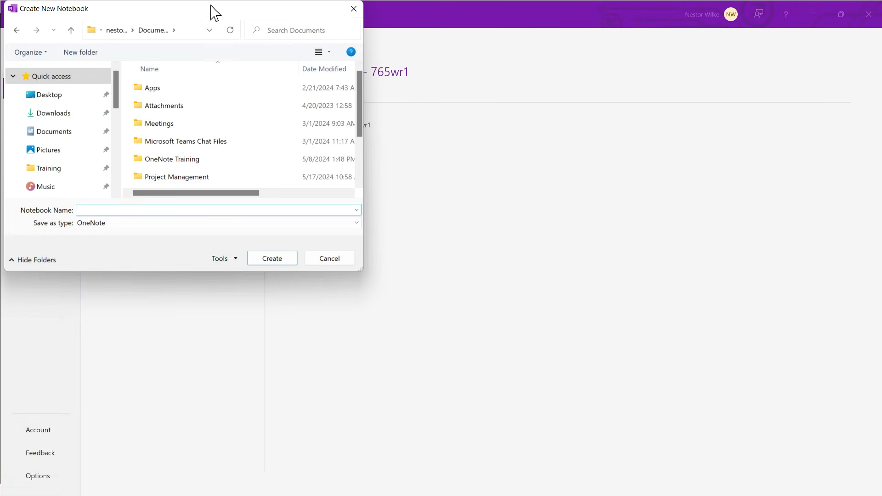
pyautogui.moveTo(213, 12); pyautogui.dragTo(463, 49)
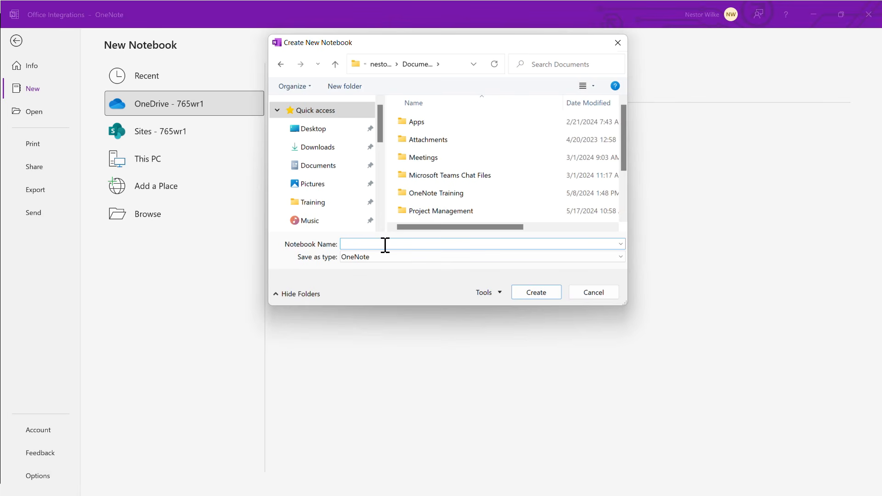
pyautogui.write('OneNote Introduction')
pyautogui.click(542, 296)
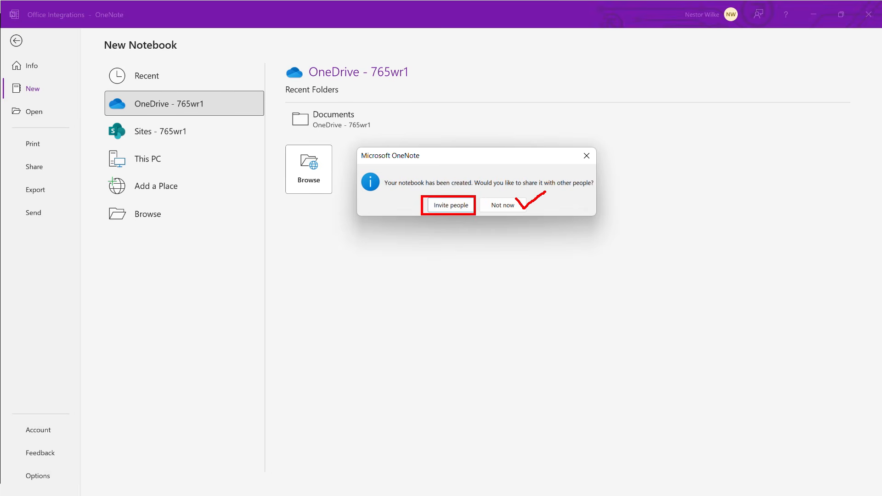
pyautogui.click(513, 205)
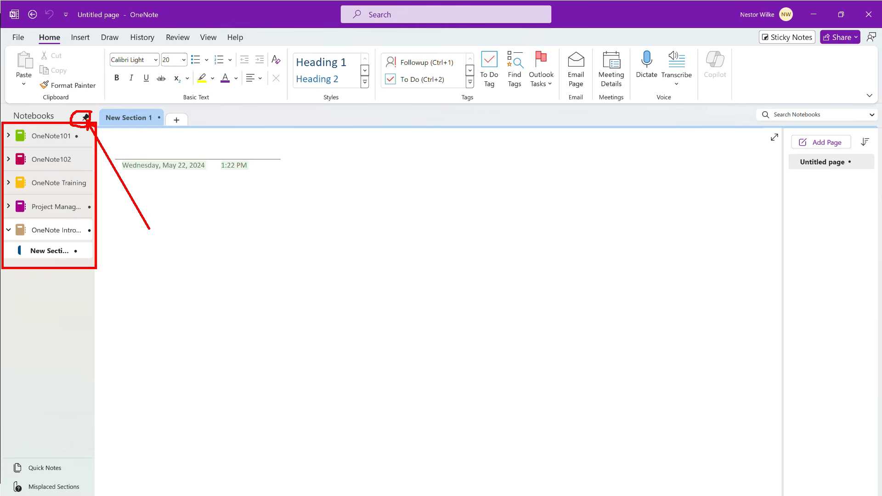
# Unpin the notebook list from the side of the page, reopen it as a drop-down, and pin it back
pyautogui.click(86, 117)
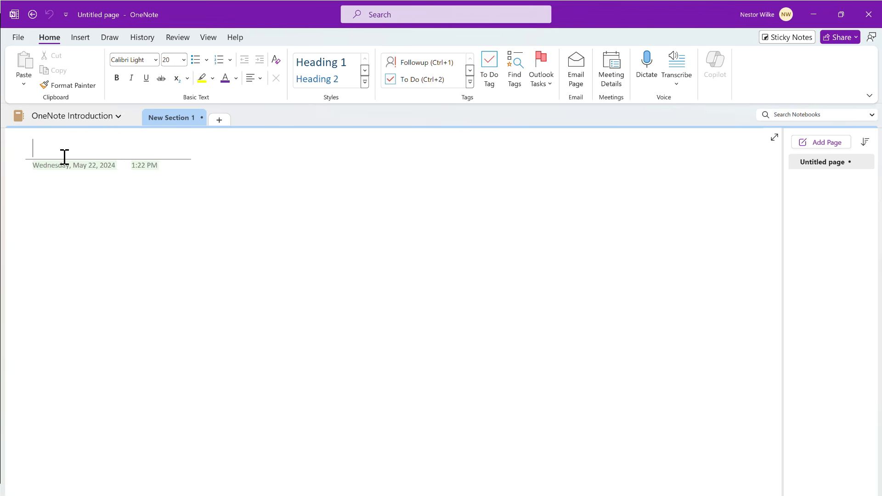
pyautogui.click(120, 118)
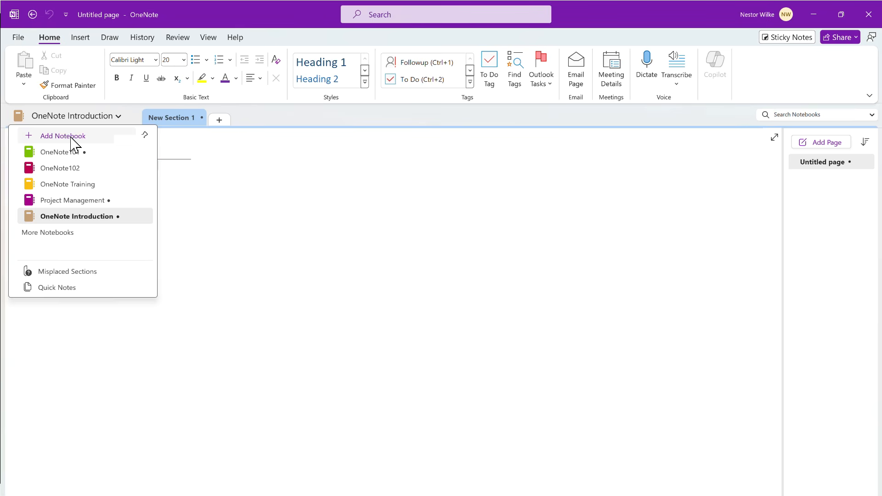
pyautogui.click(145, 137)
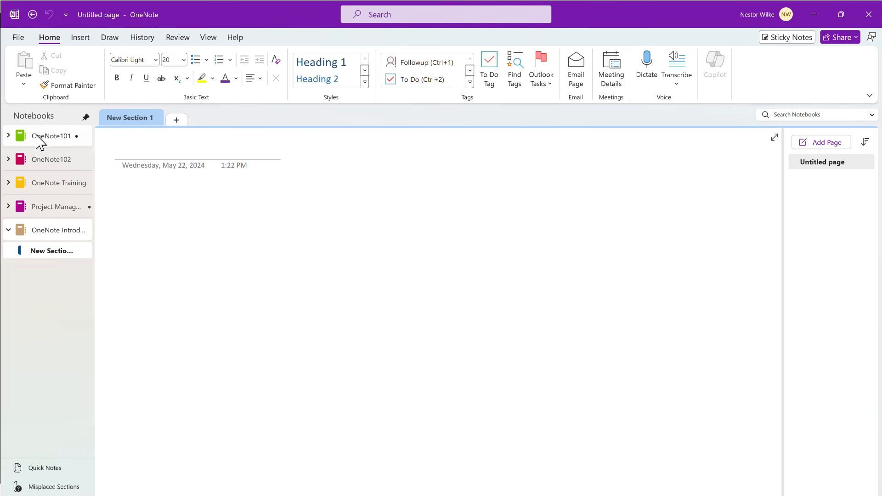
# Expand the OneNote101, OneNote102, OneNote Training and Project Management notebooks to view their sections, and collapse all four again
pyautogui.click(9, 136)
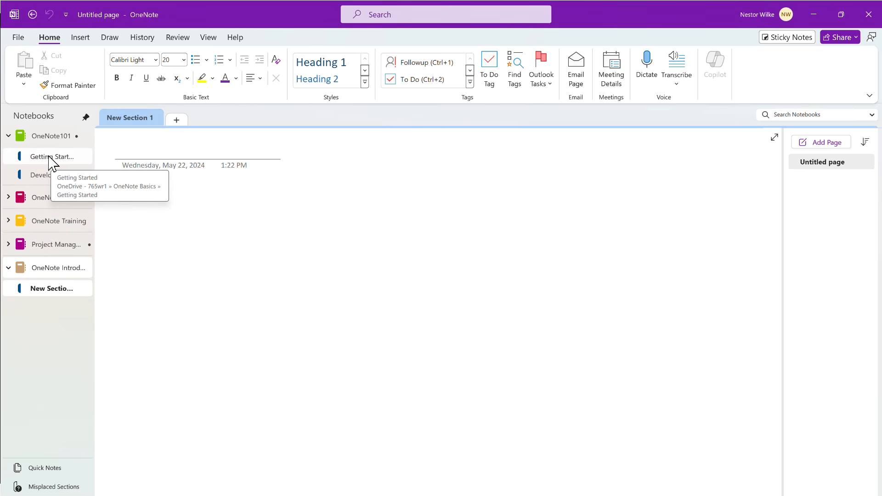
pyautogui.click(9, 197)
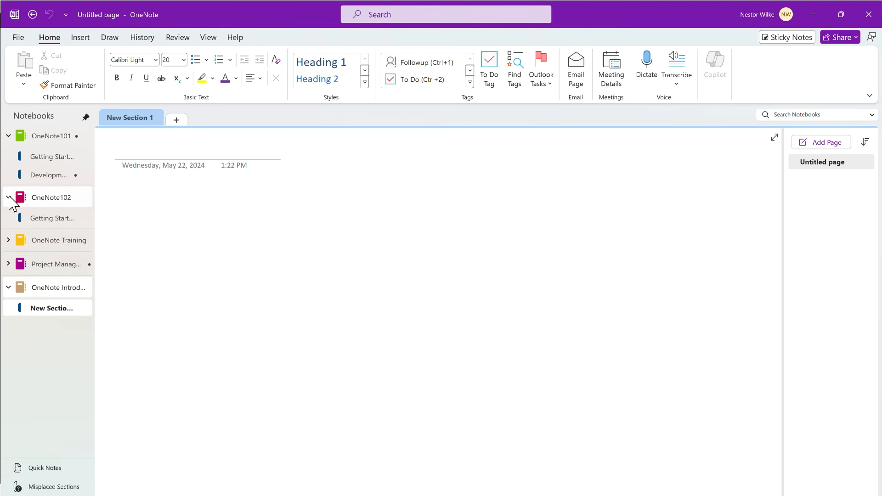
pyautogui.click(9, 240)
pyautogui.click(8, 283)
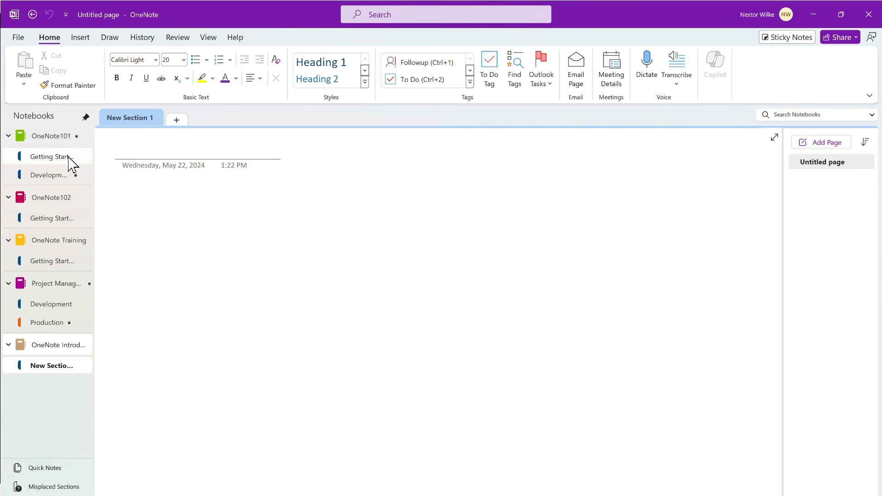
pyautogui.click(8, 137)
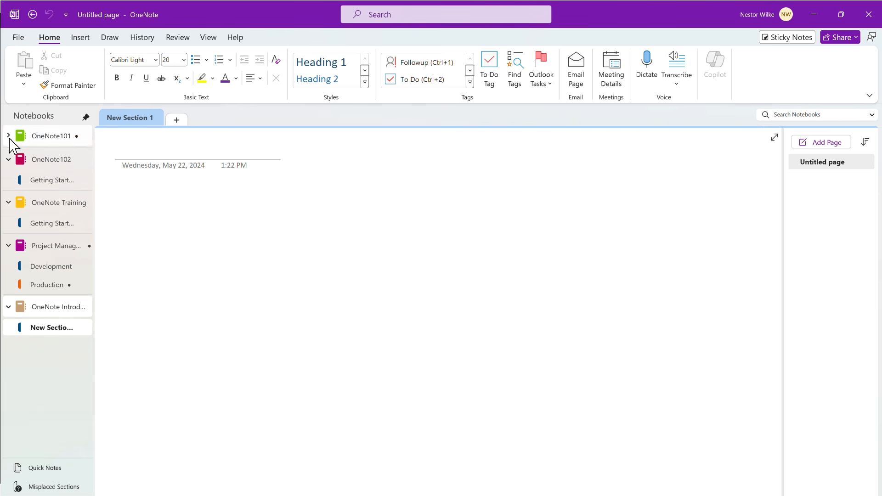
pyautogui.click(9, 159)
pyautogui.click(9, 183)
pyautogui.click(9, 206)
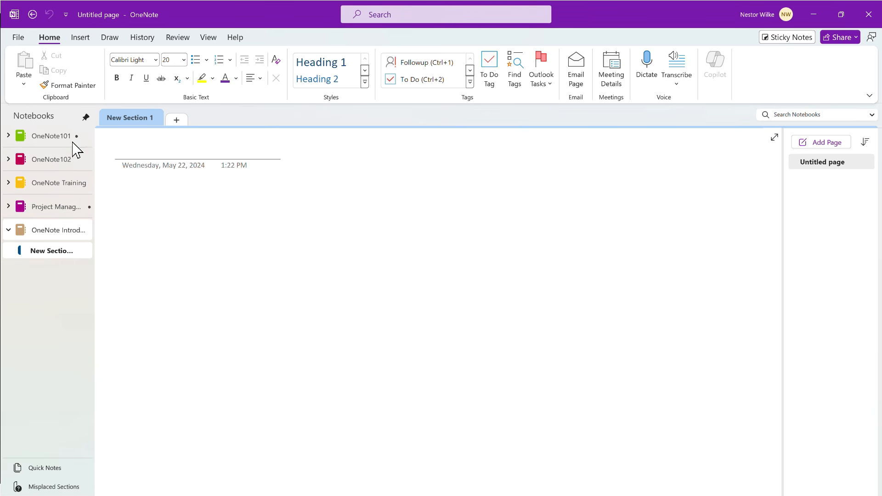
# Unpin the notebook list, view the available notebooks in its drop-down form, and close it
pyautogui.click(86, 118)
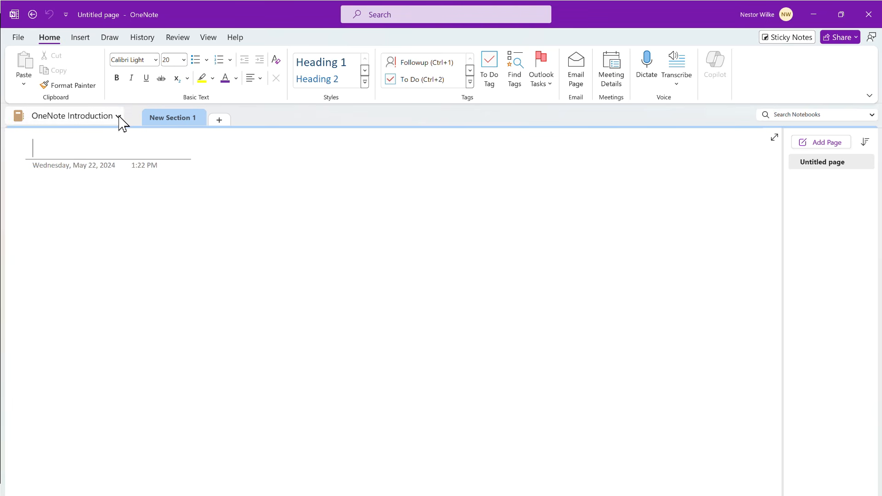
pyautogui.click(118, 117)
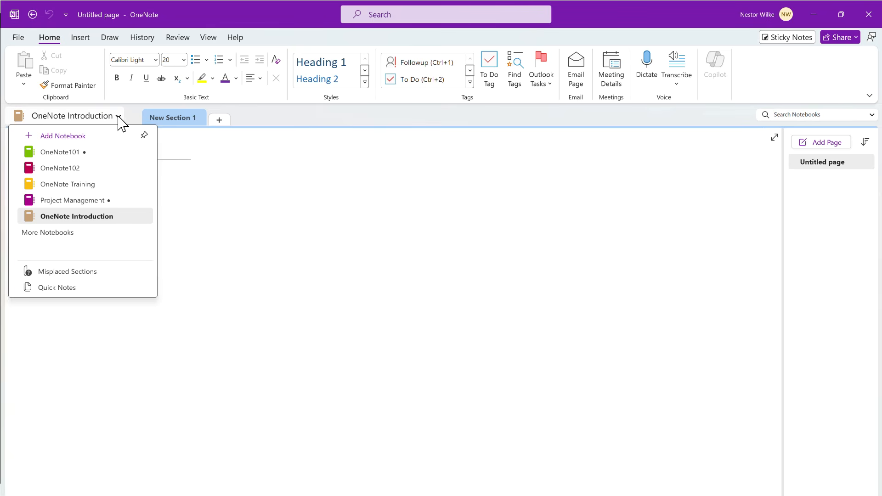
pyautogui.click(187, 188)
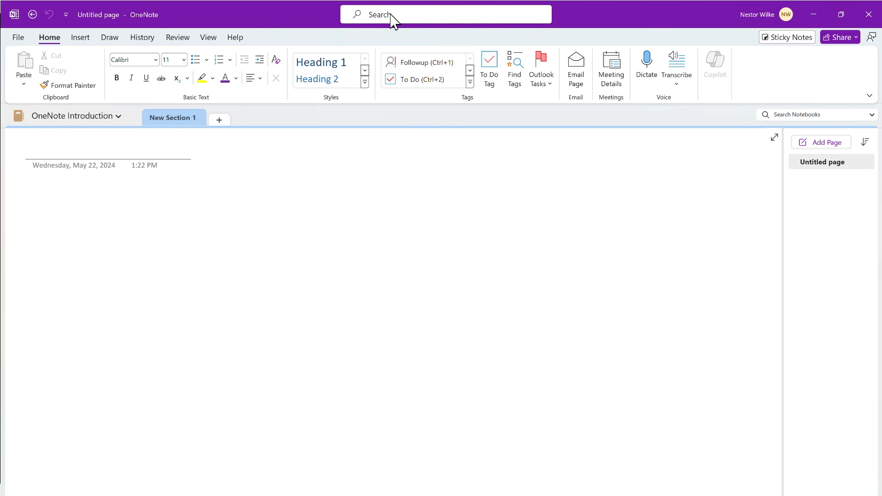
# Switch the untitled page to Full Page View and return to Normal View
pyautogui.click(209, 38)
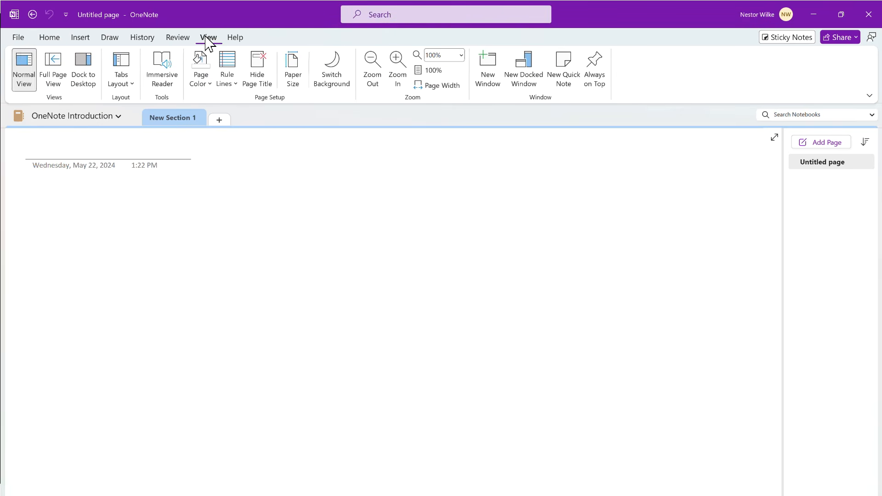
pyautogui.click(54, 78)
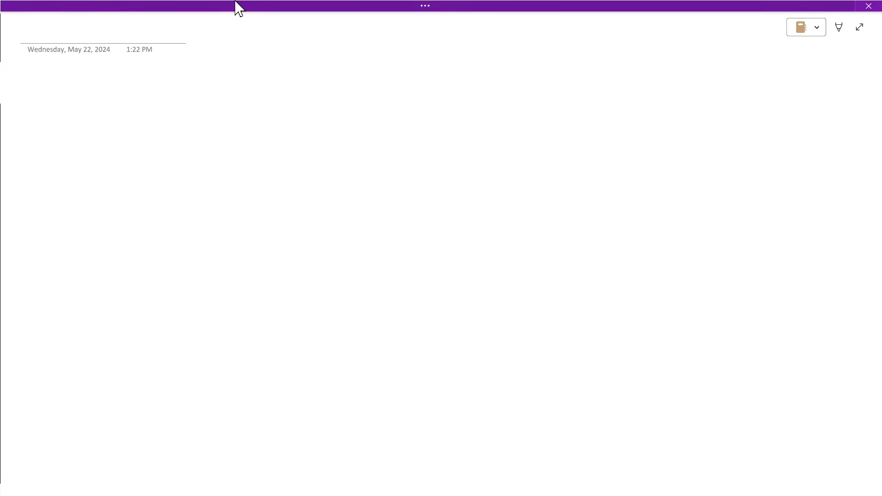
pyautogui.click(860, 28)
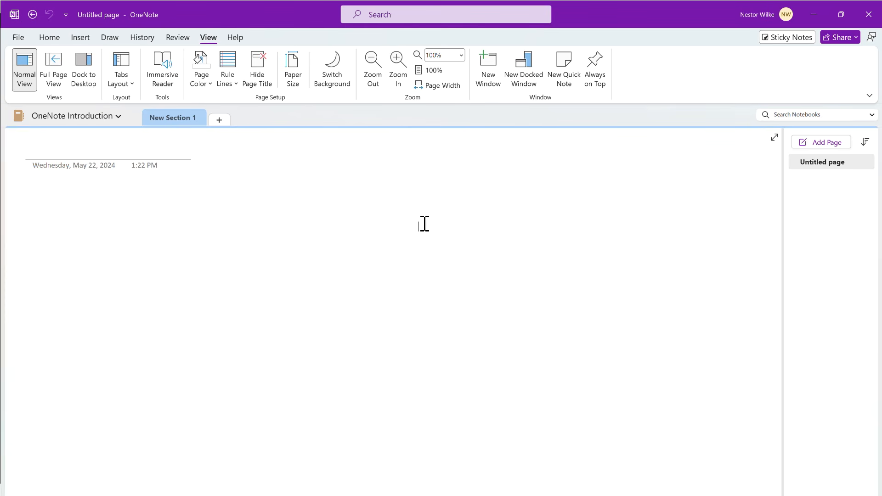
# Zoom the untitled page in and out, and set its zoom level to 100%
pyautogui.scroll(1, 425, 224)
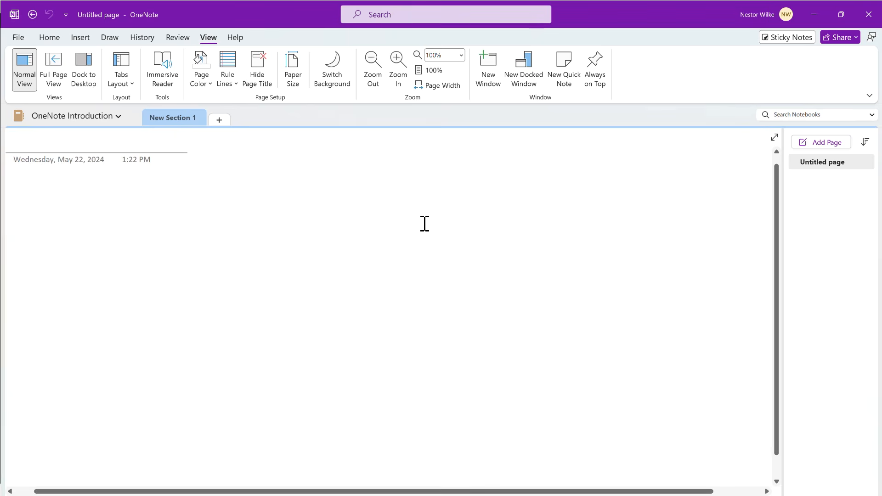
pyautogui.scroll(-1, 424, 224)
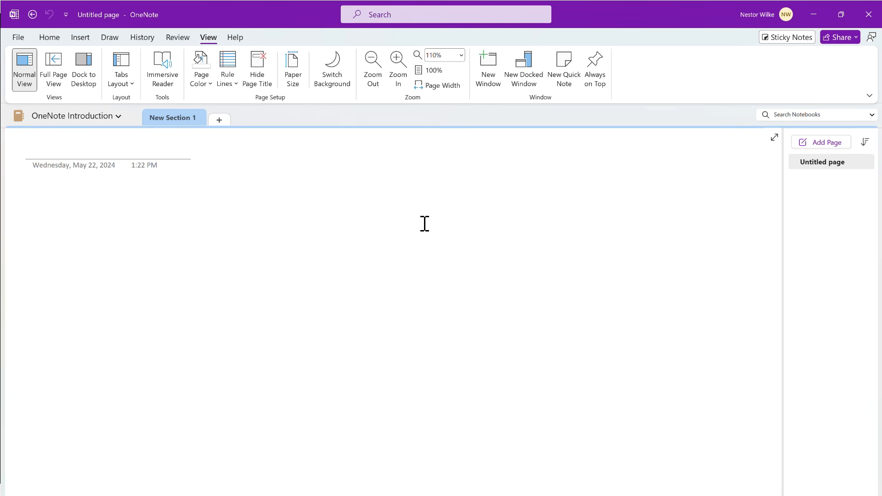
pyautogui.scroll(4, 425, 224)
pyautogui.scroll(-5, 453, 152)
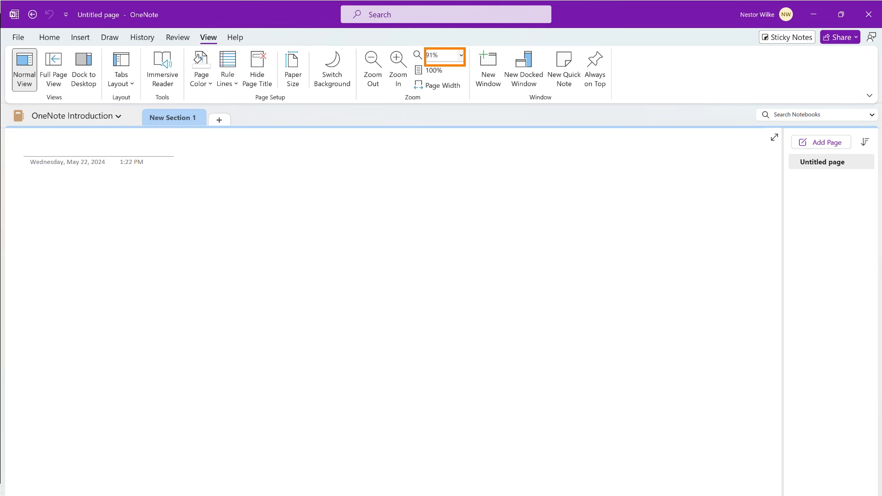
pyautogui.click(462, 55)
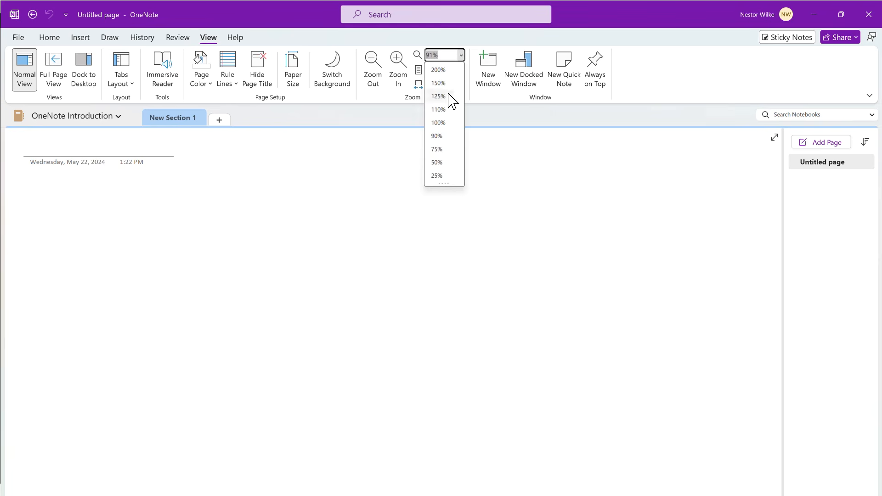
pyautogui.click(439, 121)
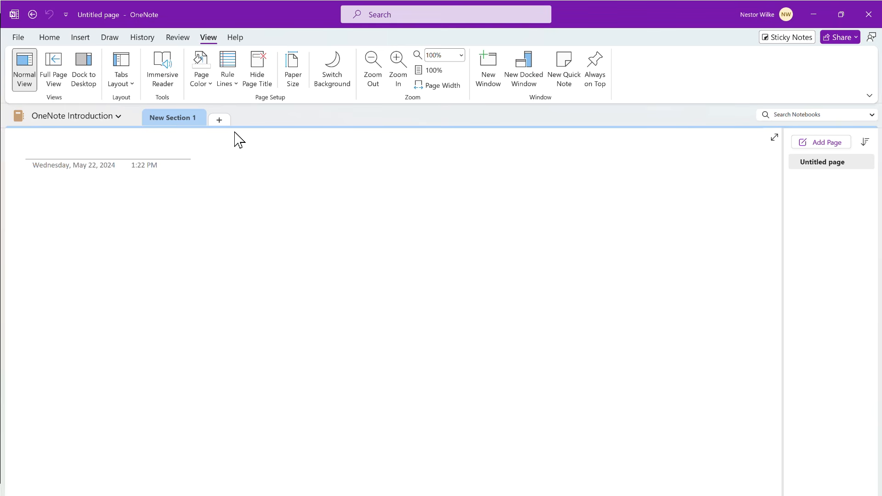
# Add the Font Color, Text Highlight Color and Bold commands to the Quick Access Toolbar
pyautogui.click(55, 39)
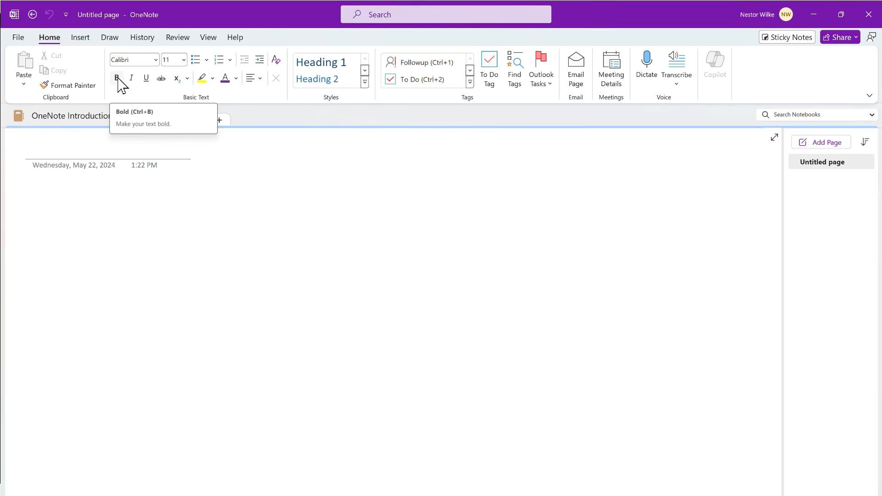
pyautogui.rightClick(229, 88)
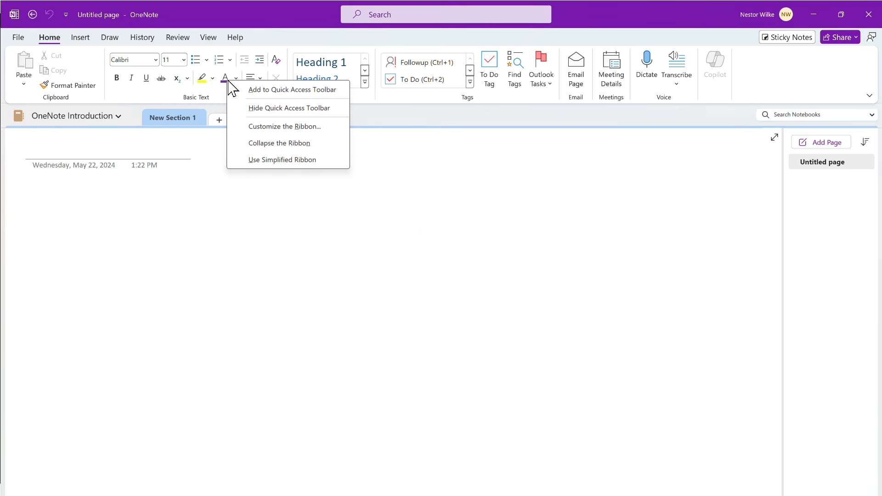
pyautogui.click(278, 90)
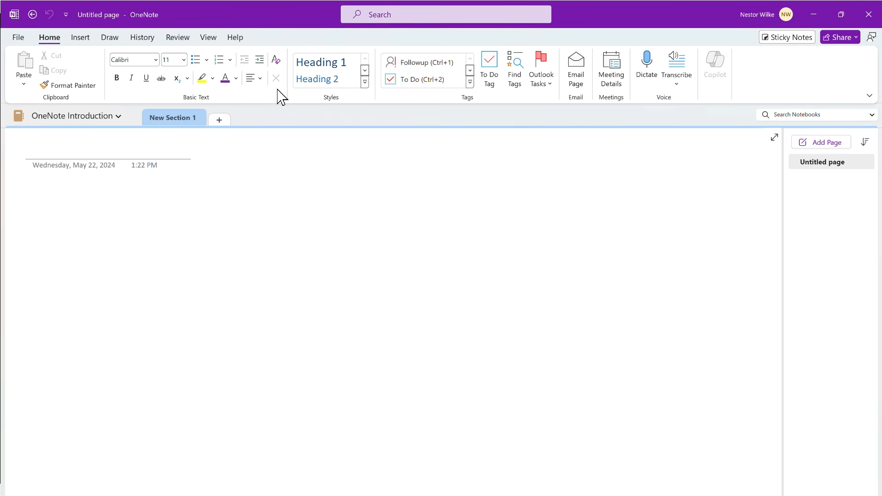
pyautogui.rightClick(205, 81)
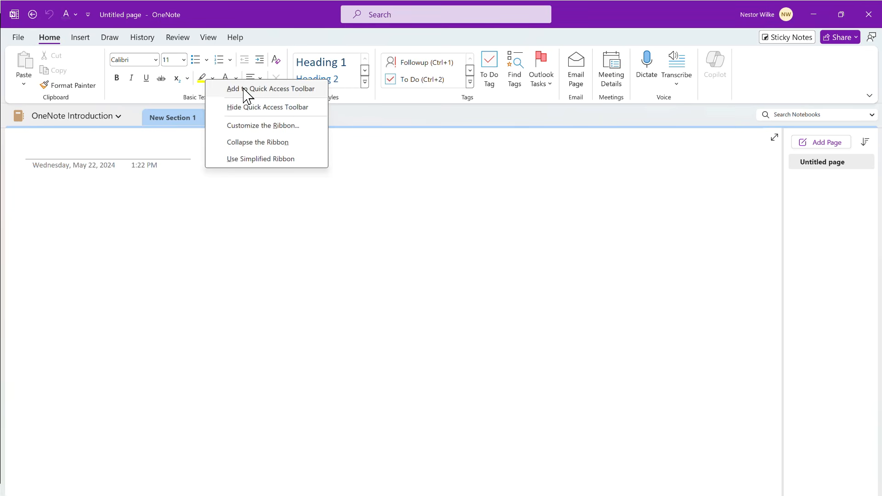
pyautogui.click(247, 89)
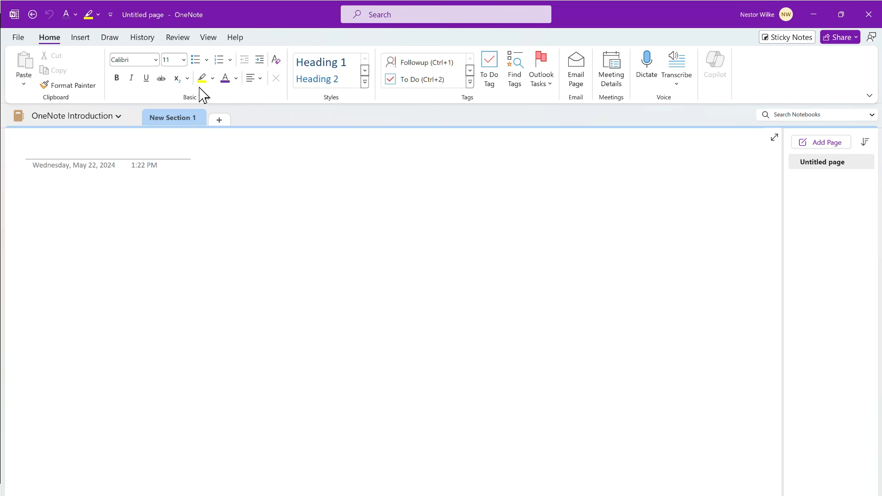
pyautogui.rightClick(117, 79)
pyautogui.click(154, 89)
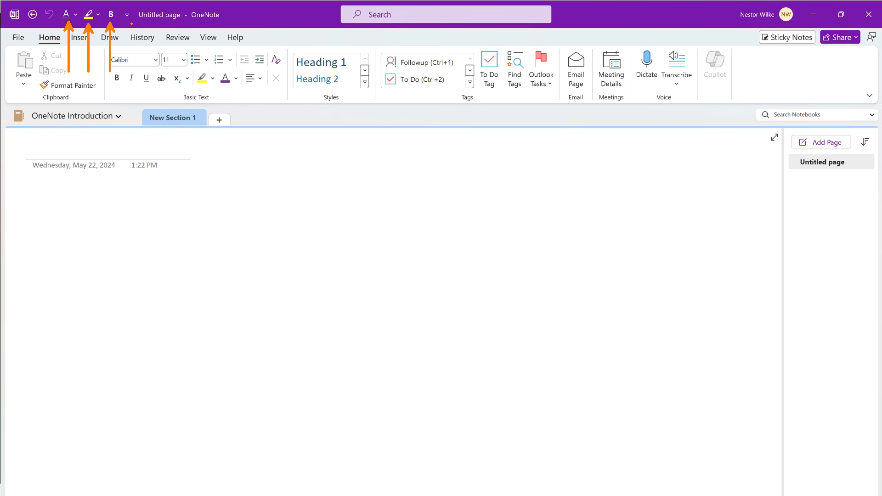
# Examine the Quick Access Toolbar's customization options, including Show Below the Ribbon, and close them
pyautogui.click(127, 16)
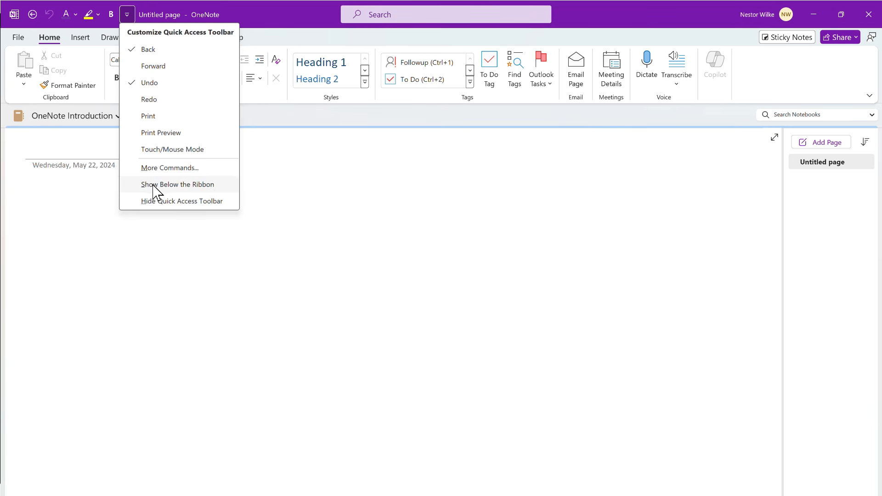
pyautogui.hotkey('ctrl', '2')
pyautogui.moveTo(122, 176); pyautogui.dragTo(227, 193)
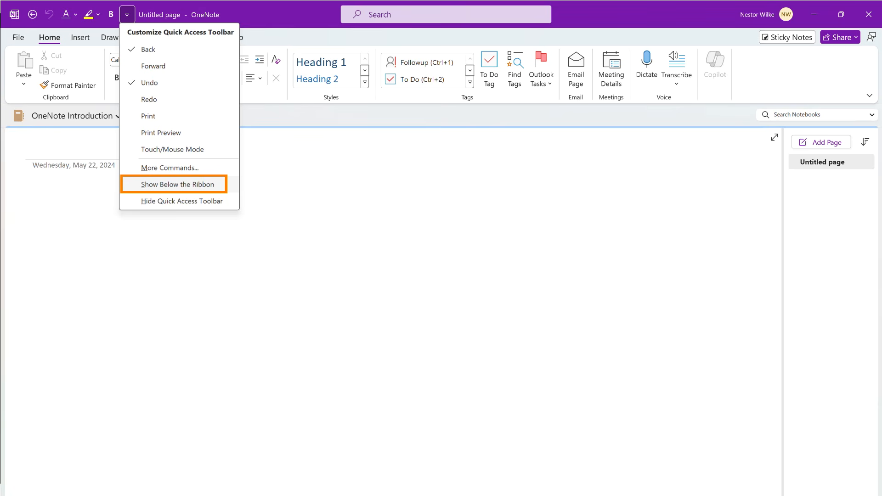
pyautogui.press('Escape')
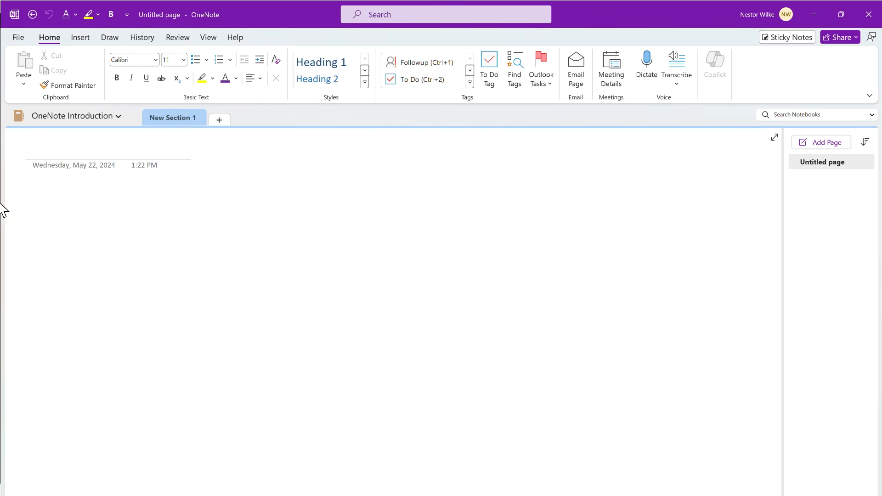
# Show the Quick Access Toolbar below the ribbon and view the ribbon layout and display options
pyautogui.click(126, 15)
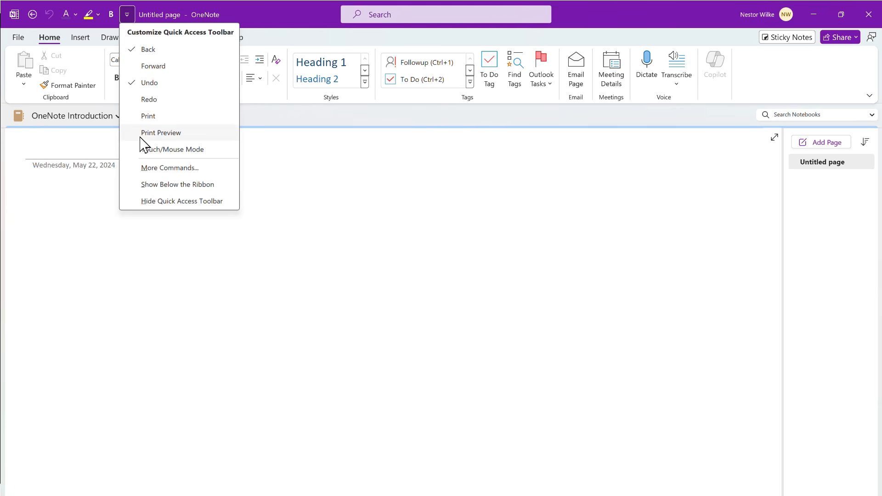
pyautogui.click(170, 185)
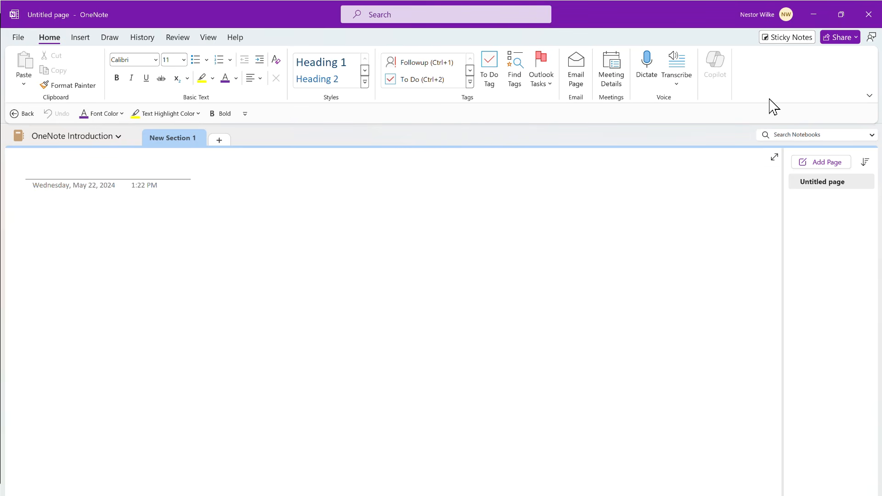
pyautogui.click(870, 97)
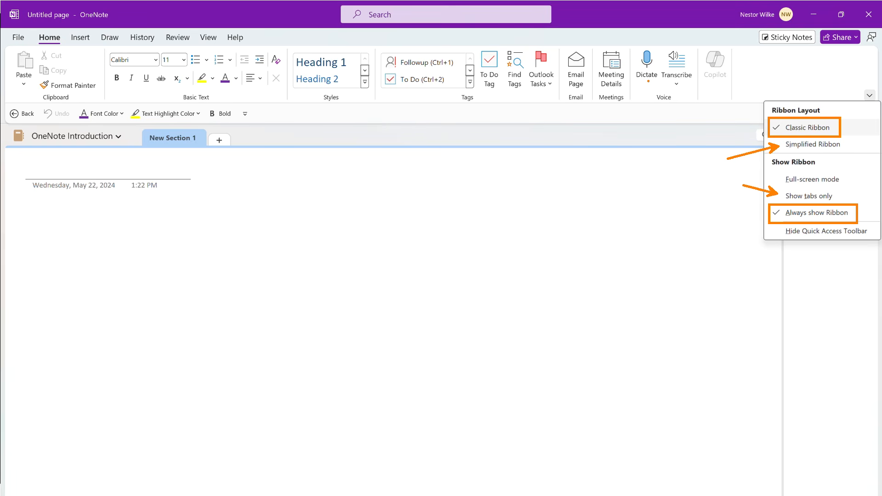
pyautogui.press('Escape')
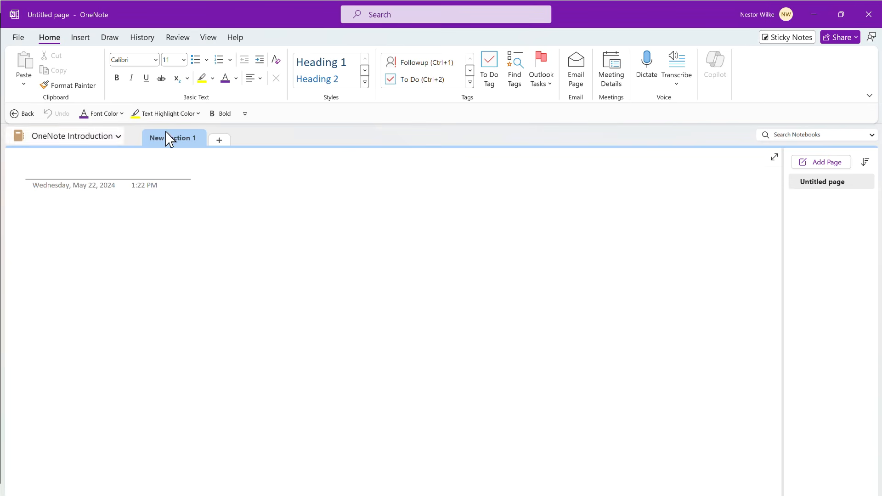
# Switch the ribbon layout to Simplified Ribbon and look through its Home and Insert commands
pyautogui.click(870, 96)
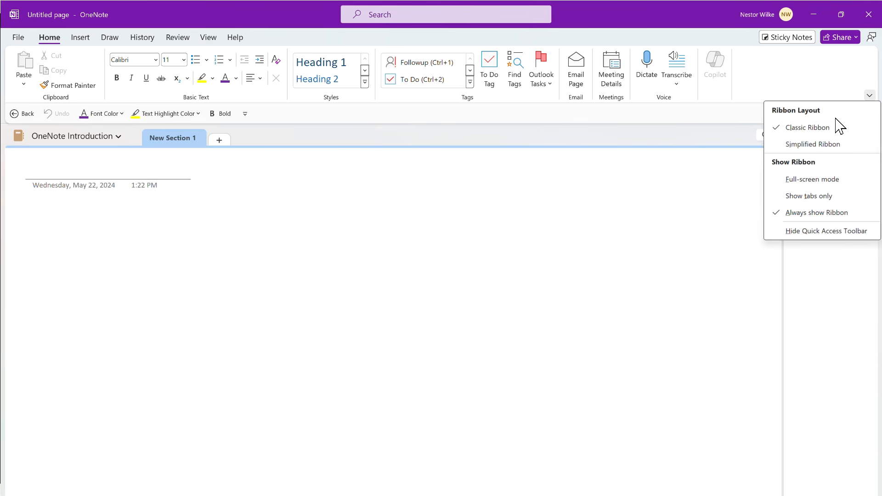
pyautogui.click(806, 145)
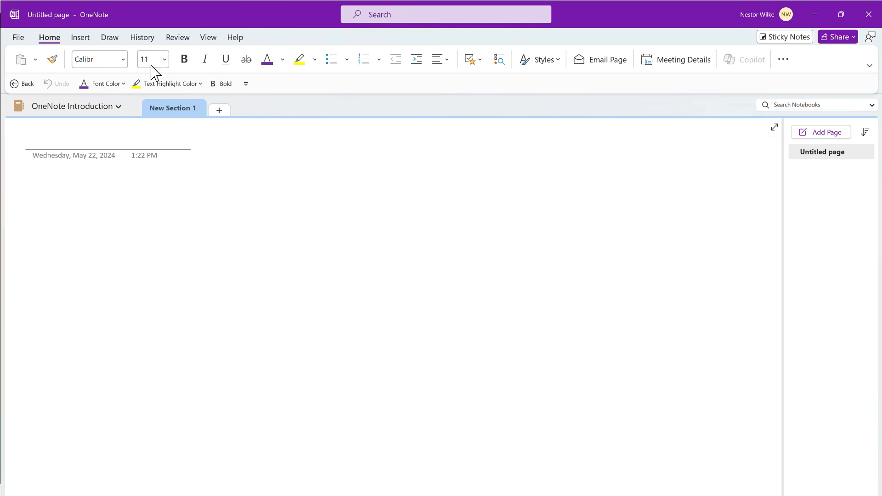
pyautogui.click(84, 40)
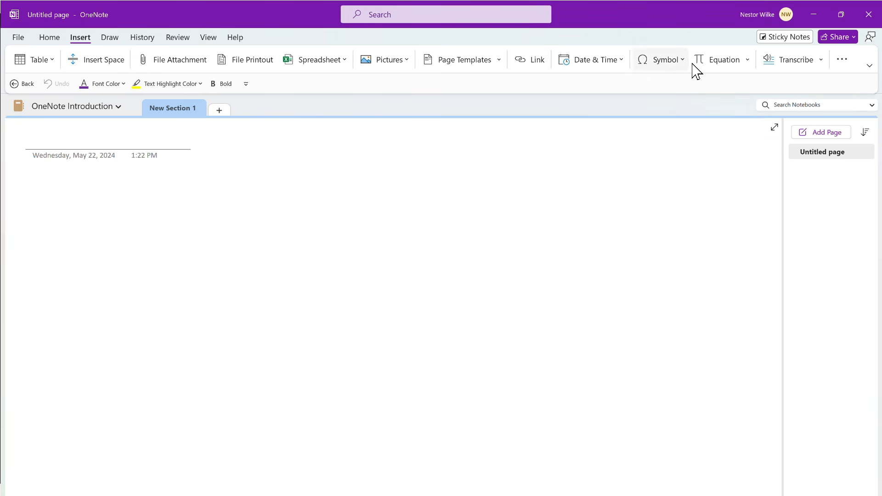
pyautogui.click(843, 59)
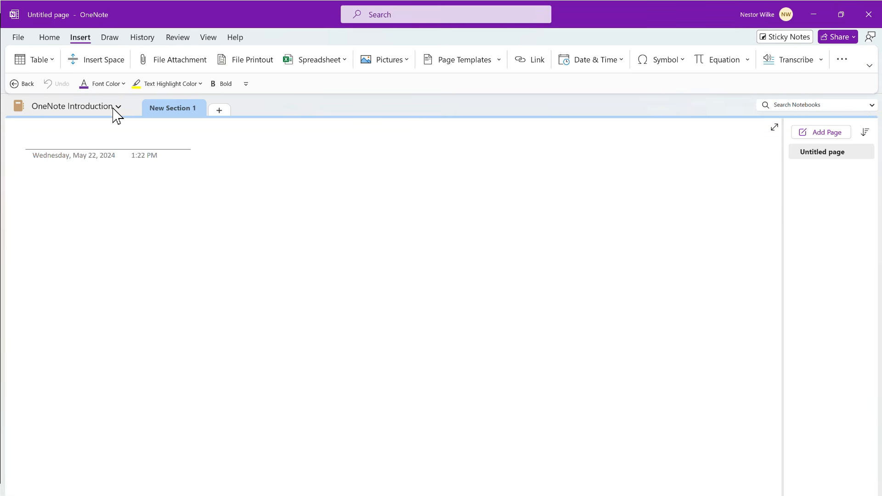
# Set the ribbon to show tabs only and temporarily reveal the Home commands
pyautogui.click(870, 66)
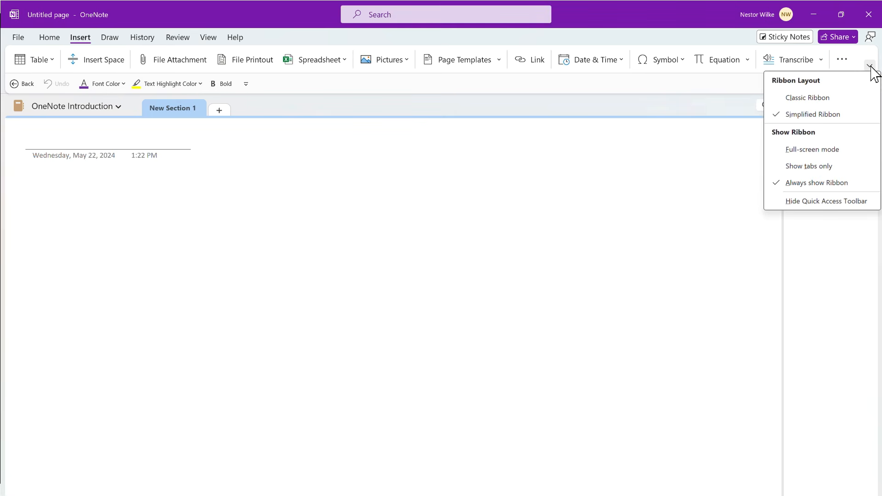
pyautogui.click(799, 166)
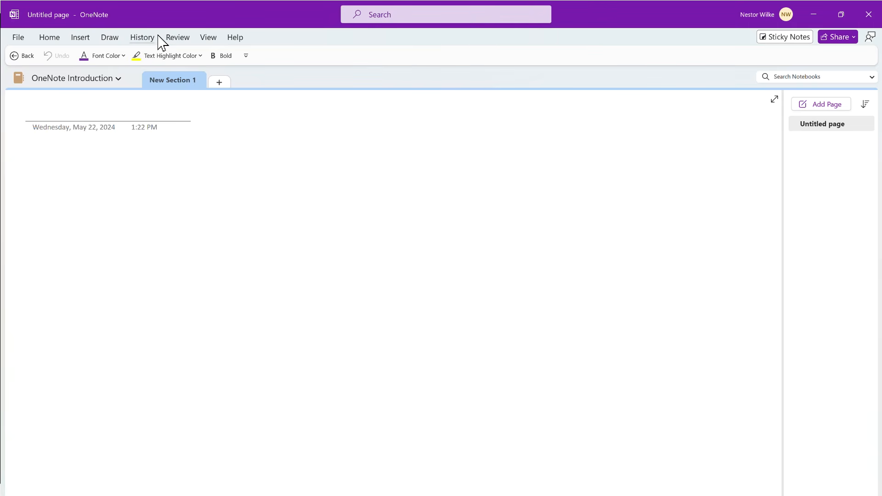
pyautogui.click(56, 39)
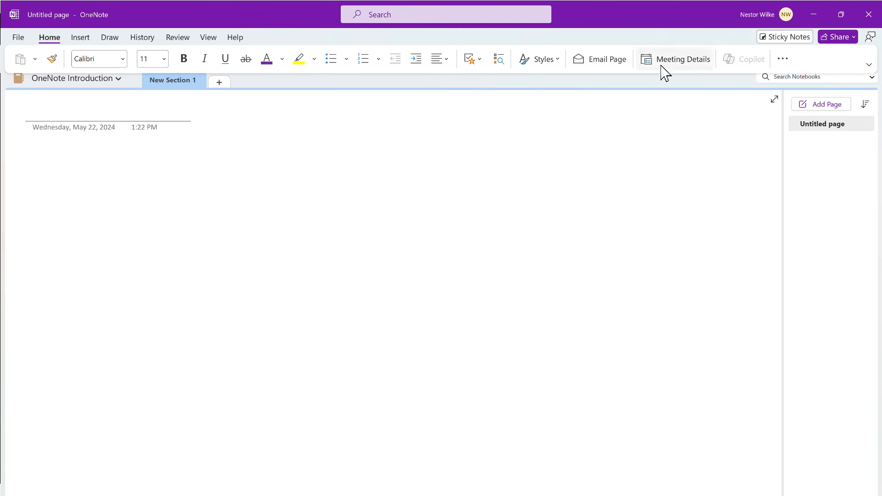
# Restore the Classic Ribbon layout and review the ribbon display options, including Hide Quick Access Toolbar
pyautogui.click(869, 66)
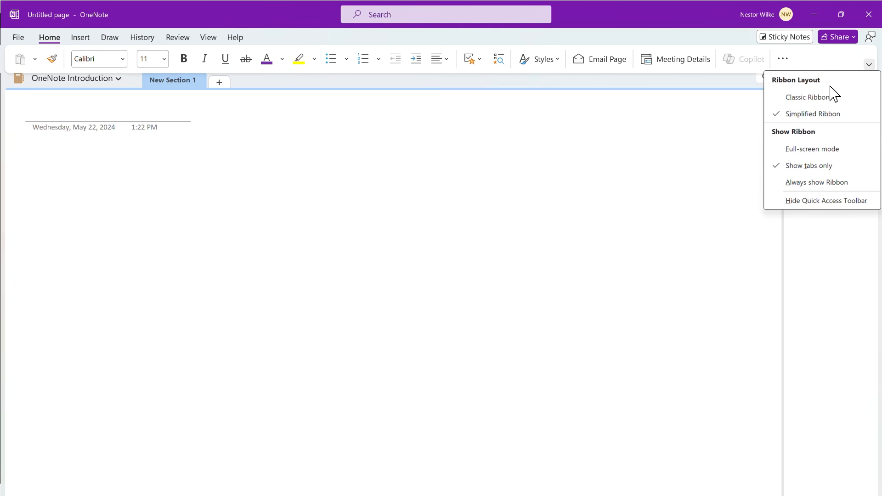
pyautogui.click(812, 98)
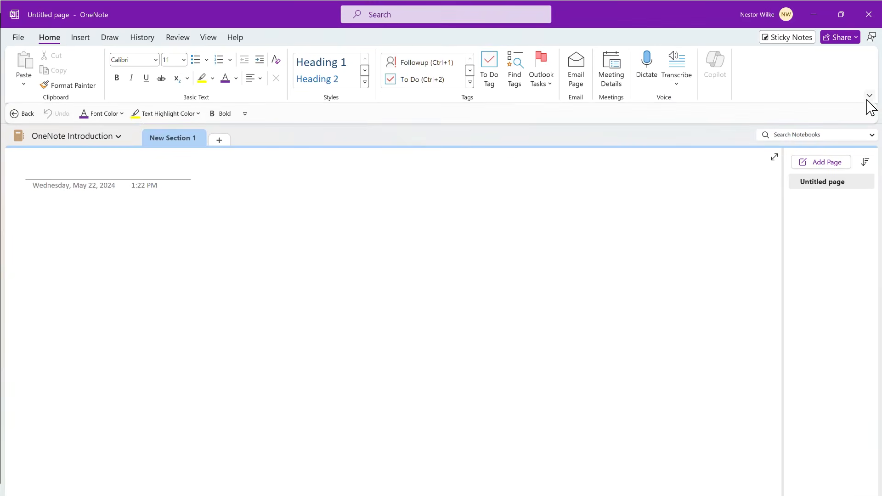
pyautogui.click(869, 97)
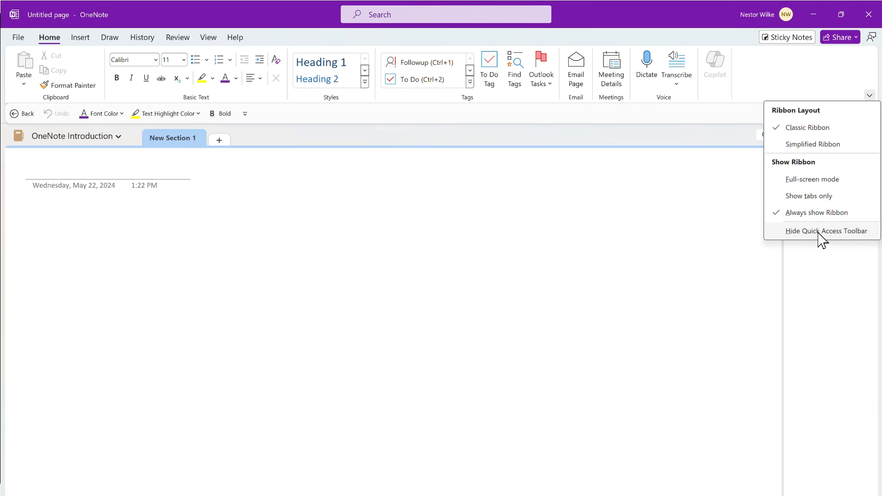
pyautogui.press('Escape')
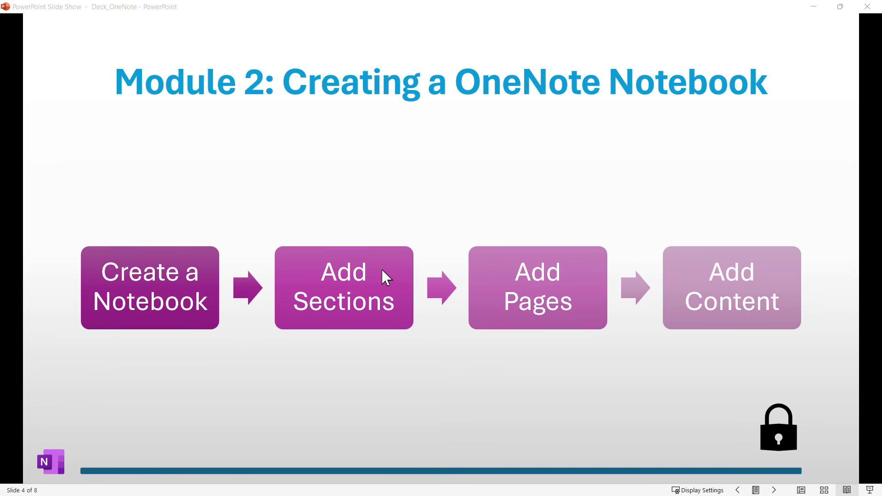
pyautogui.moveTo(338, 191)
pyautogui.mouseDown()
pyautogui.moveTo(360, 224)
pyautogui.moveTo(424, 190)
pyautogui.moveTo(541, 221)
pyautogui.moveTo(648, 198)
pyautogui.moveTo(713, 225)
pyautogui.mouseUp()
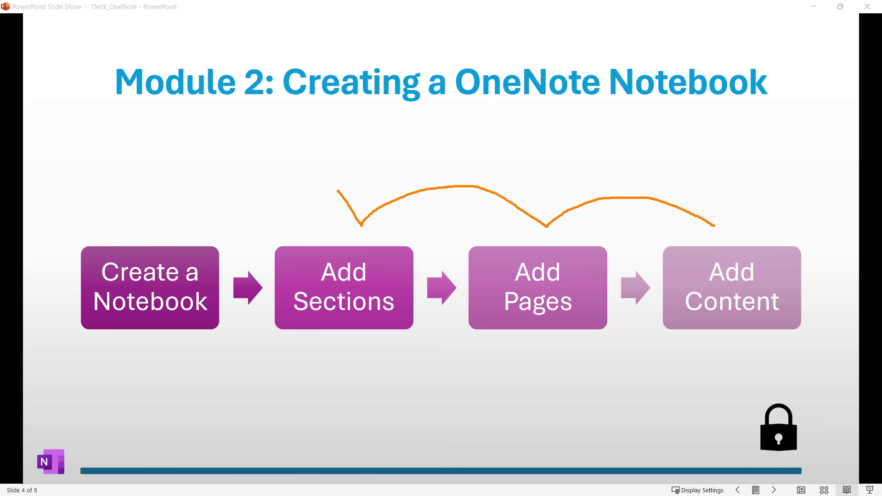
pyautogui.press('e')
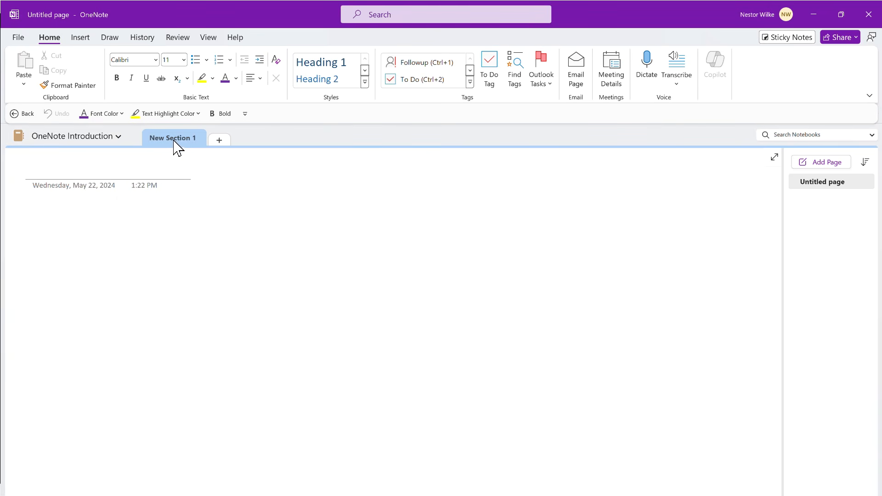
# Title the untitled page "Layout" and move on to the page body
pyautogui.rightClick(813, 184)
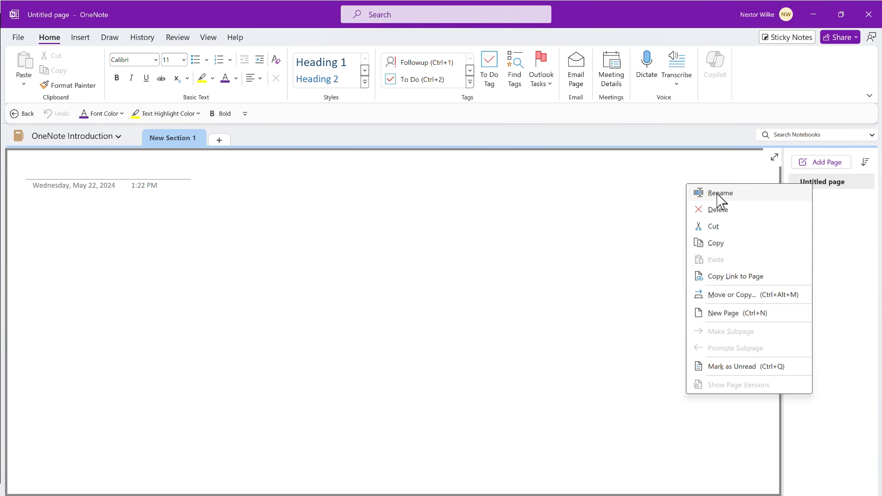
pyautogui.click(119, 170)
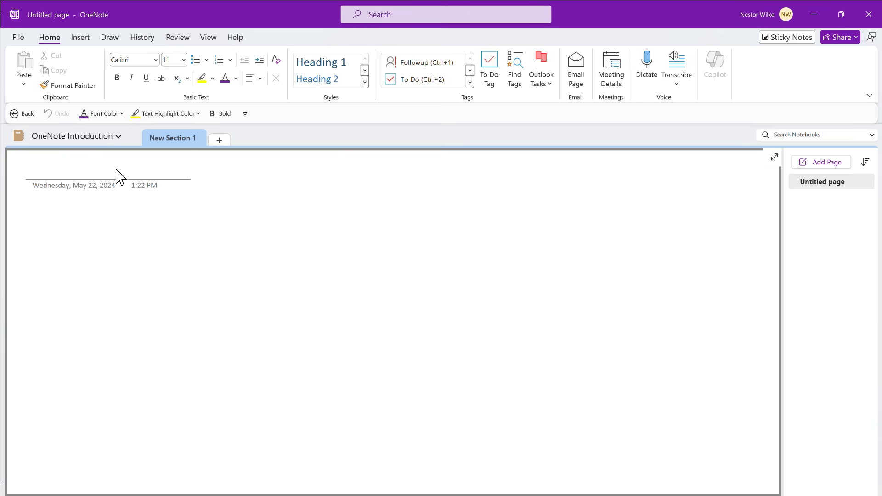
pyautogui.click(90, 172)
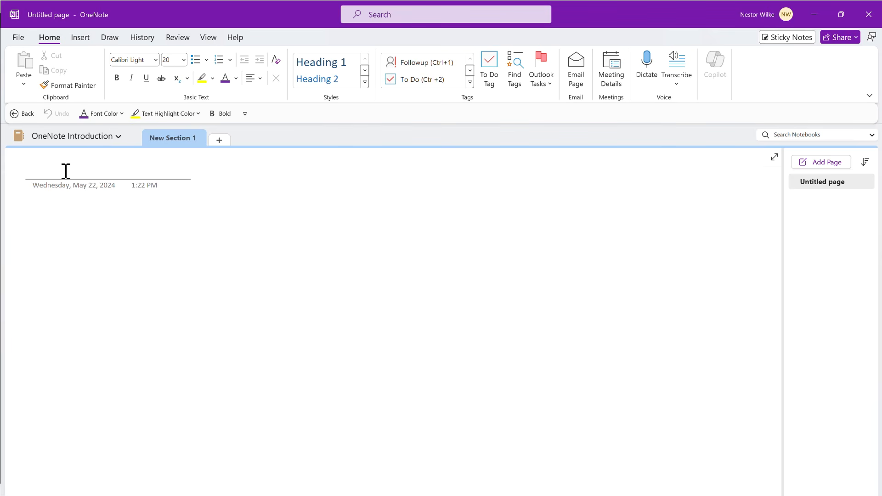
pyautogui.write('Layout')
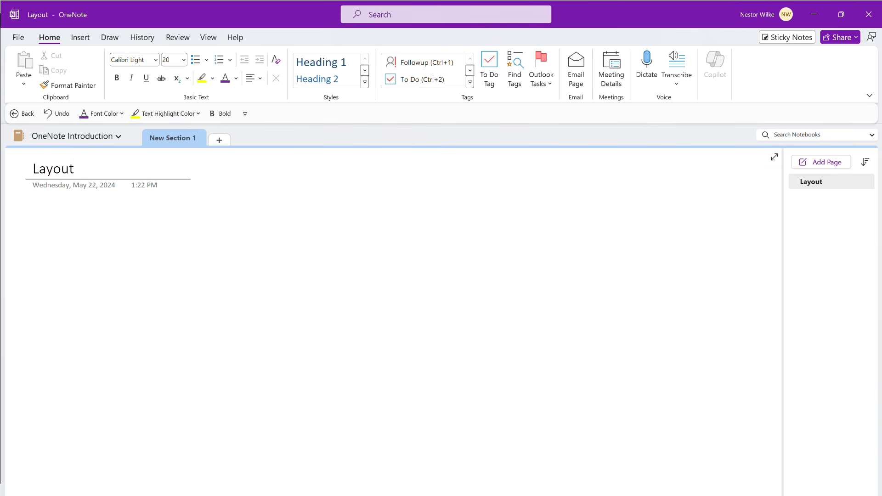
pyautogui.press('Return')
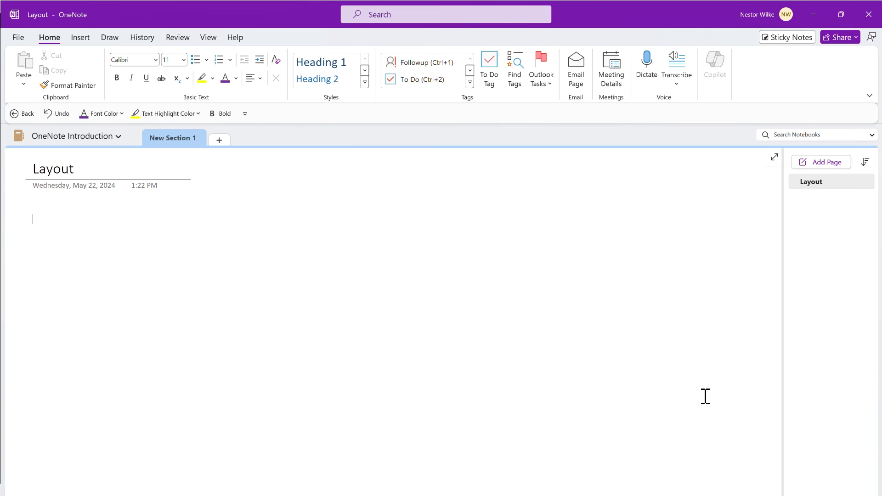
# Add a note container reading "Notebook" in the middle of the Layout page, followed by a new line
pyautogui.click(716, 411)
pyautogui.click(446, 288)
pyautogui.write('N')
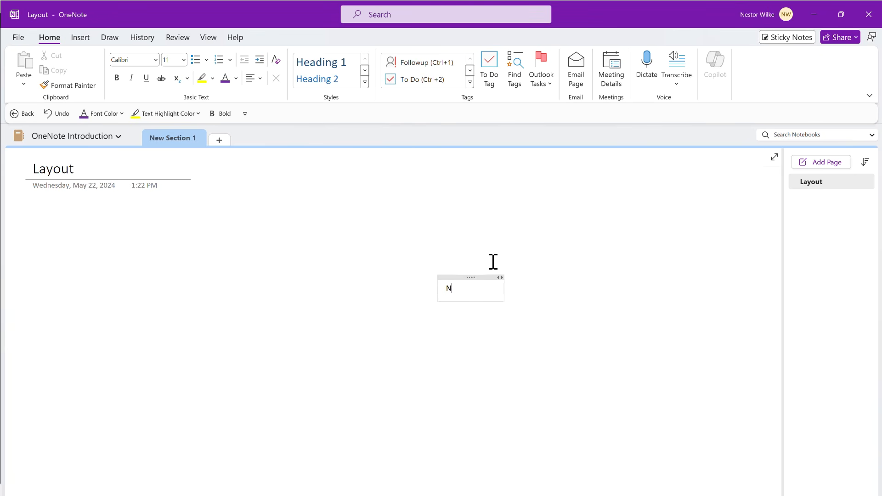
pyautogui.write('otebook')
pyautogui.press('Return')
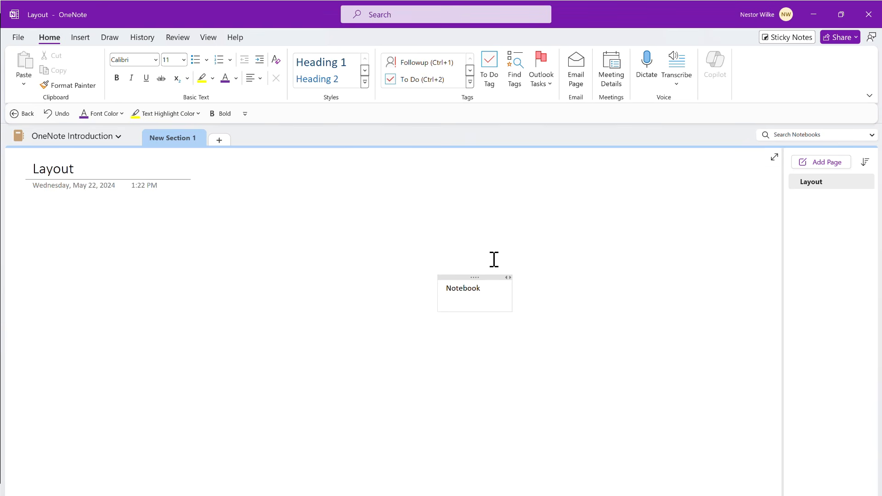
# Build a nested bulleted list under Notebook with "Section", "Page" and "Sub-Page", each indented one level deeper
pyautogui.click(197, 61)
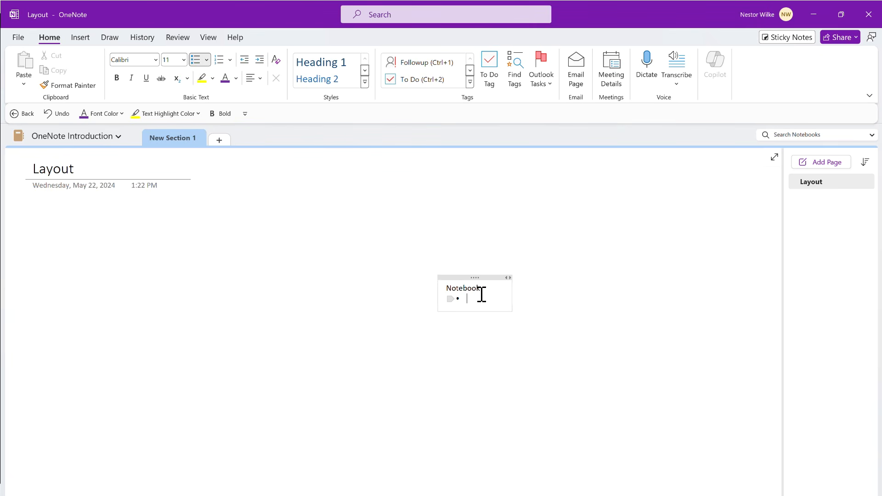
pyautogui.write('Section')
pyautogui.press('Return')
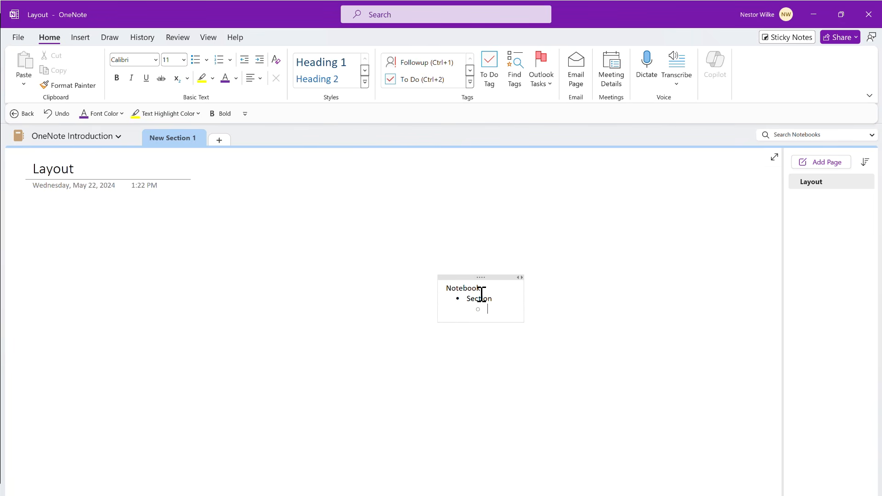
pyautogui.write('Page')
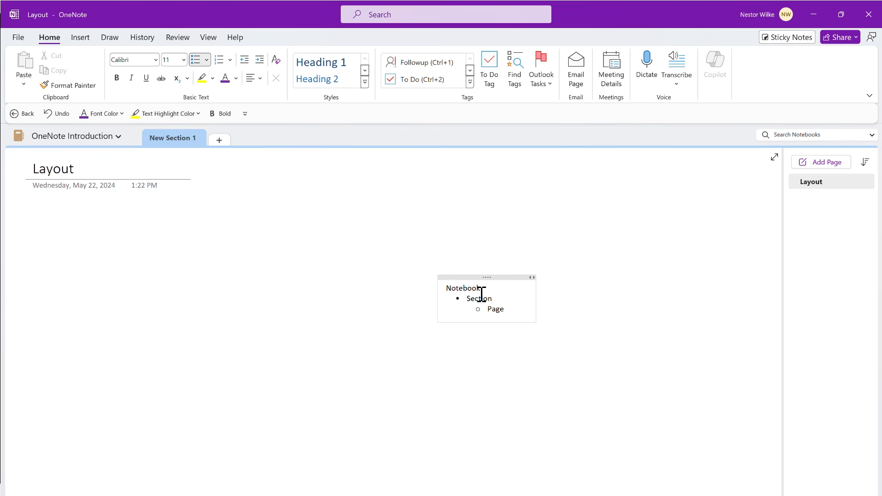
pyautogui.press('Return')
pyautogui.press('Tab')
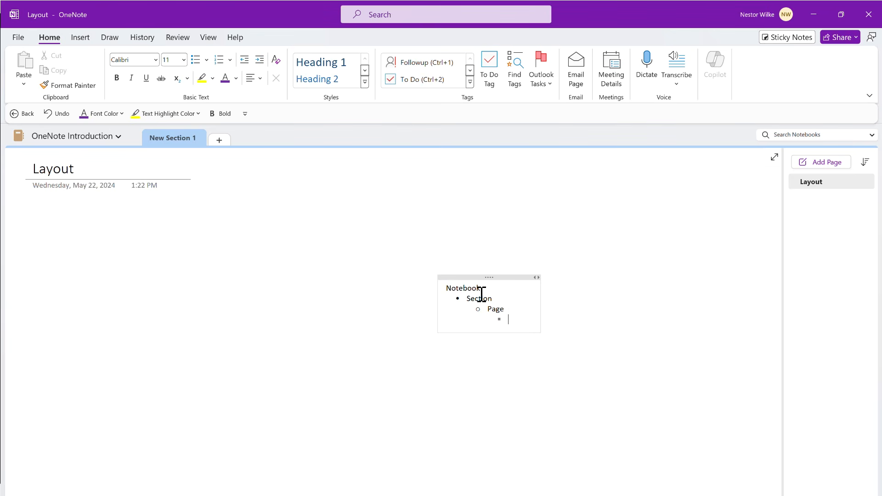
pyautogui.write('Sub-')
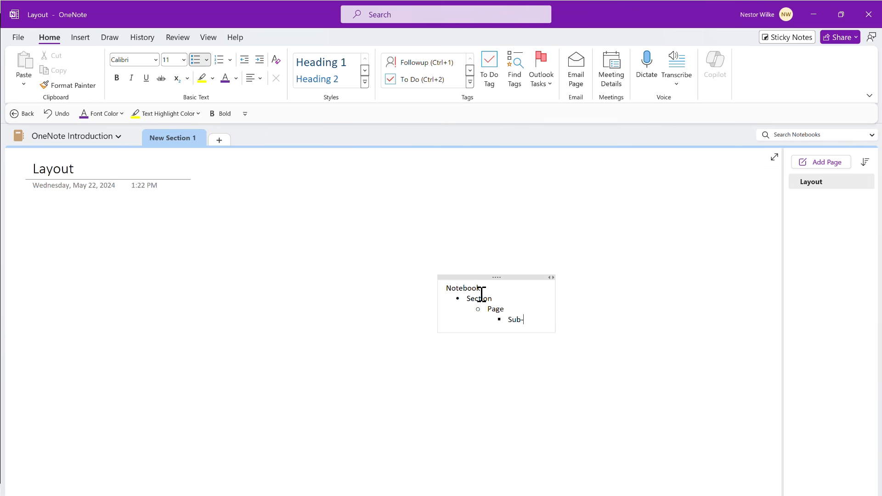
pyautogui.write('Page')
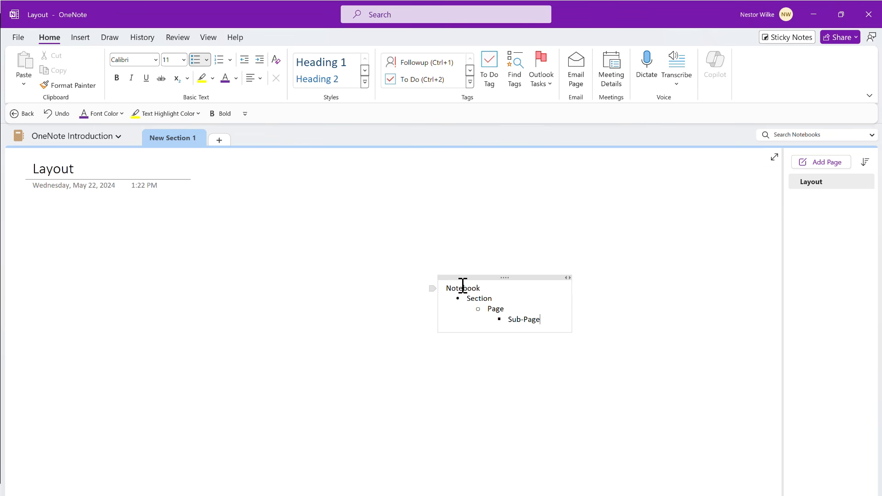
# Add a note container reading "Digital Notebook" beside the Notebook outline, followed by a new line
pyautogui.doubleClick(462, 289)
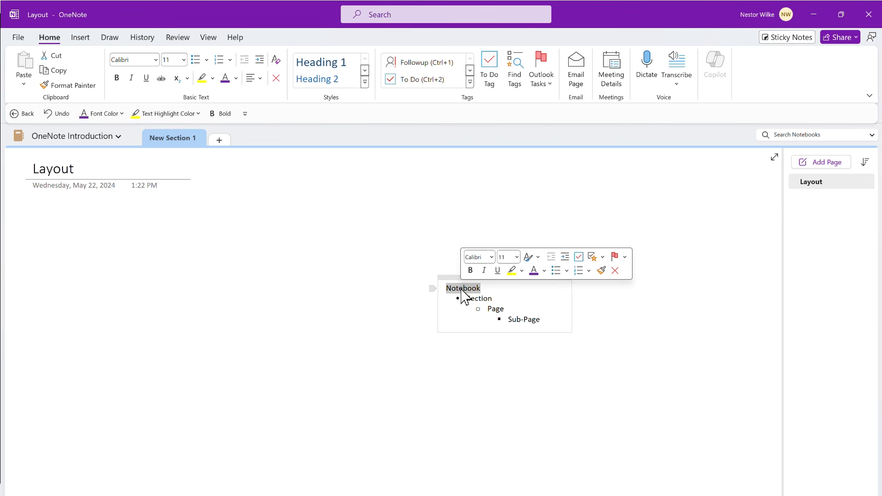
pyautogui.click(297, 286)
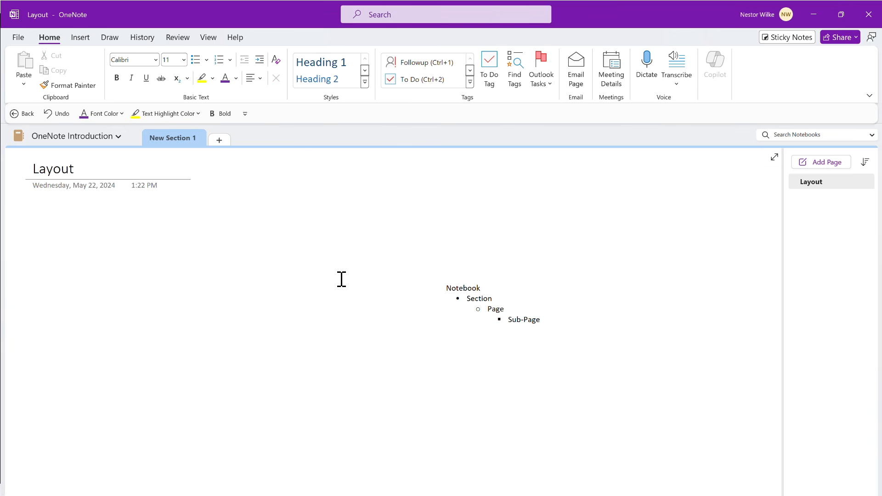
pyautogui.write('Digital ')
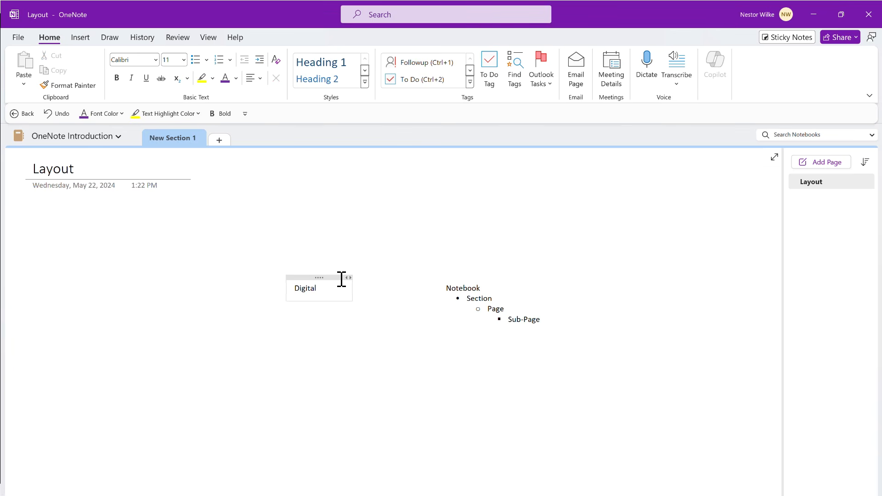
pyautogui.write('Notebook')
pyautogui.press('Return')
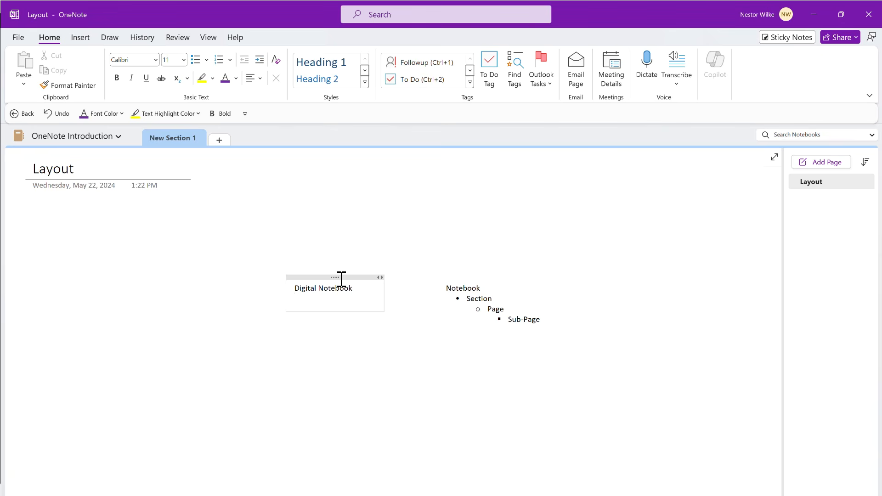
# Add a bulleted list under Digital Notebook with the items "From any mobile device" and "Internet connection"
pyautogui.click(196, 60)
pyautogui.write('Fr')
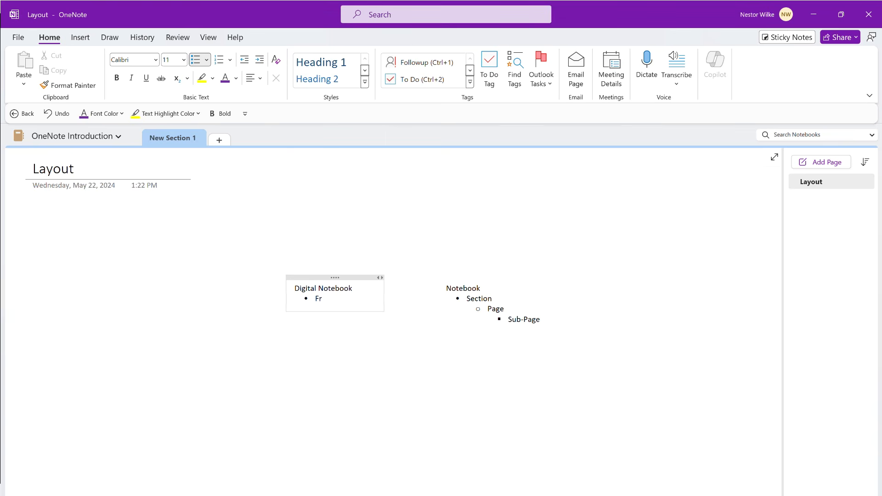
pyautogui.write('om any mobile de')
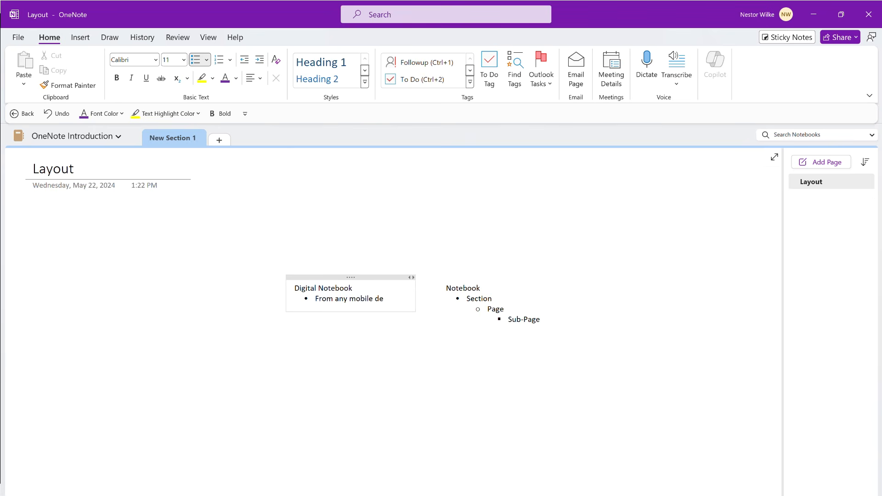
pyautogui.write('vice')
pyautogui.press('Return')
pyautogui.write('In')
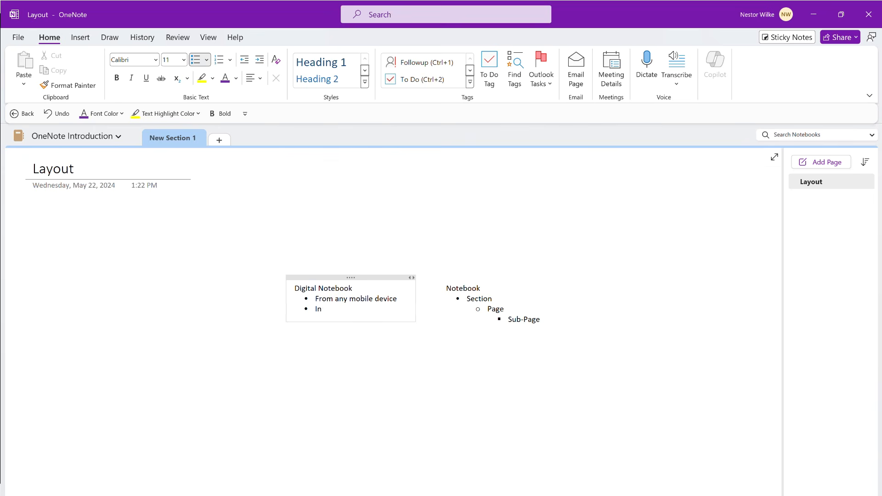
pyautogui.write('ternet connection')
# Move the Digital Notebook and Notebook containers side by side to just beneath the page title and date
pyautogui.click(381, 338)
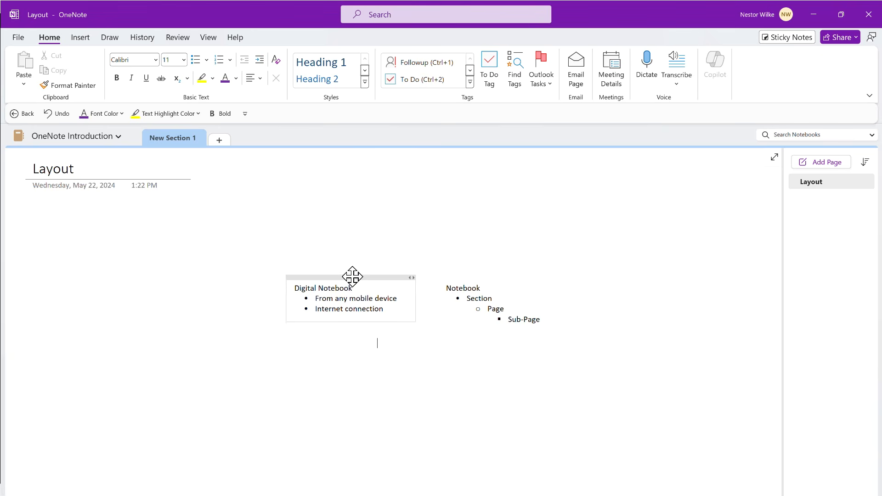
pyautogui.moveTo(364, 277); pyautogui.dragTo(102, 209)
pyautogui.moveTo(515, 274); pyautogui.dragTo(282, 211)
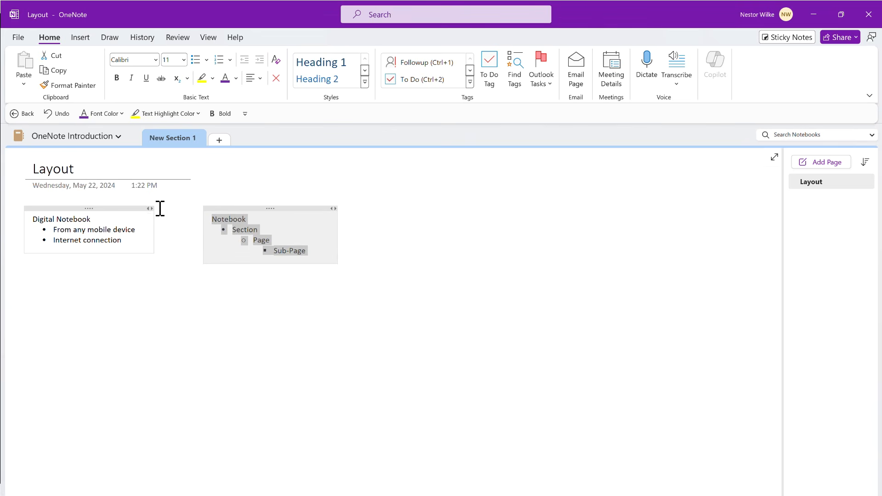
# Rename the section New Section 1 as "Getting Started"
pyautogui.rightClick(175, 145)
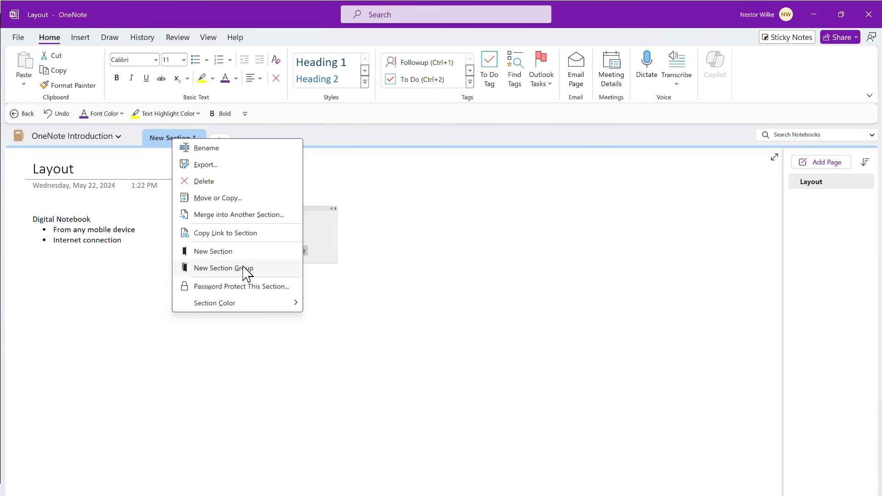
pyautogui.click(213, 148)
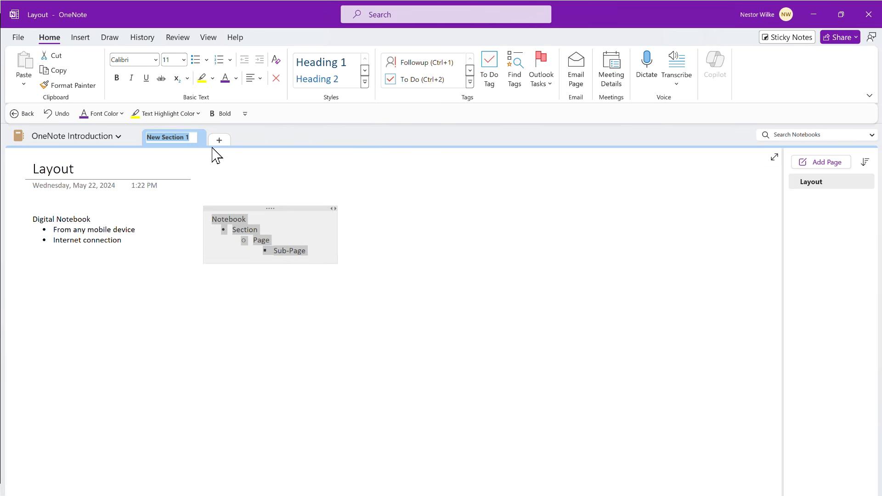
pyautogui.write('Getting Started')
pyautogui.press('Return')
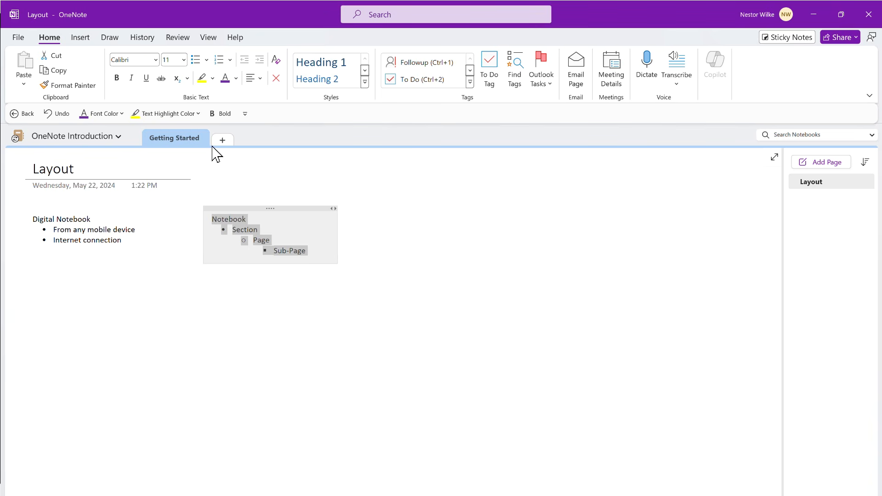
# Change the Getting Started section's color to Orange and deselect the Notebook container
pyautogui.rightClick(188, 145)
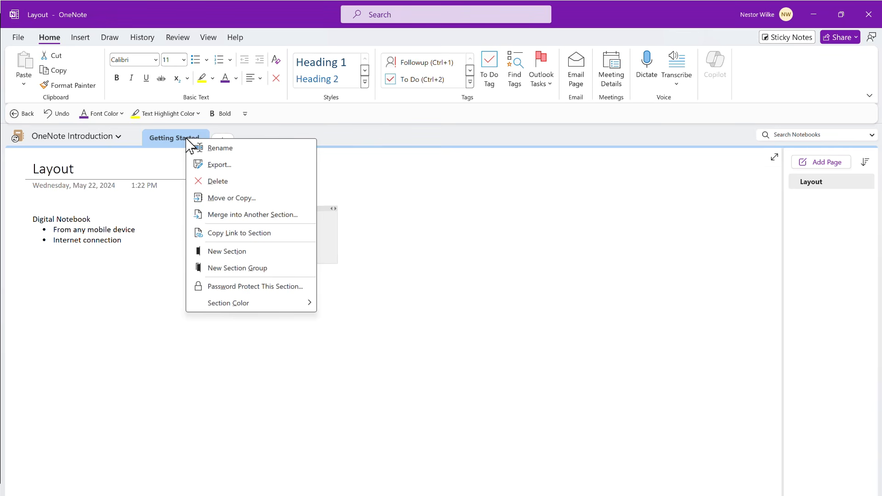
pyautogui.moveTo(312, 302)
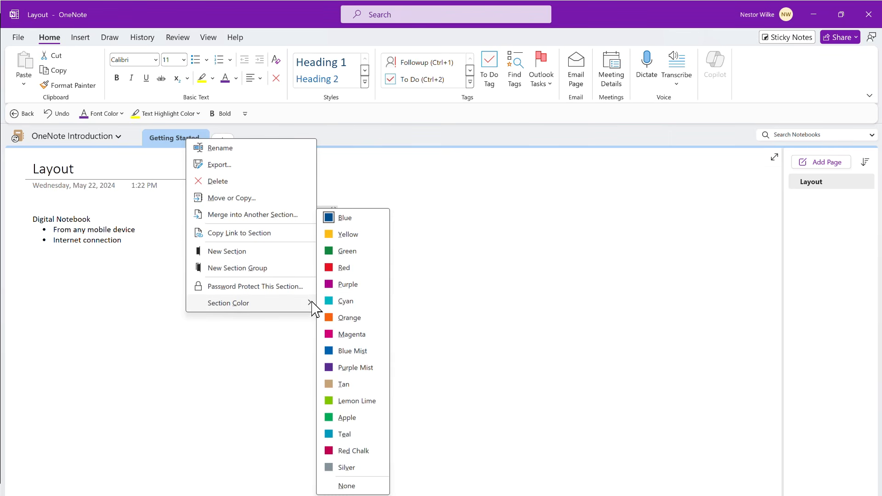
pyautogui.click(345, 320)
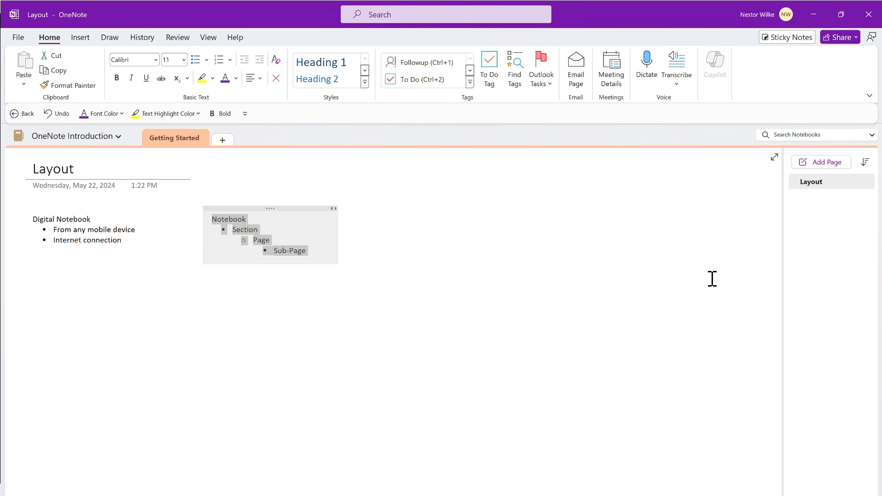
pyautogui.click(420, 243)
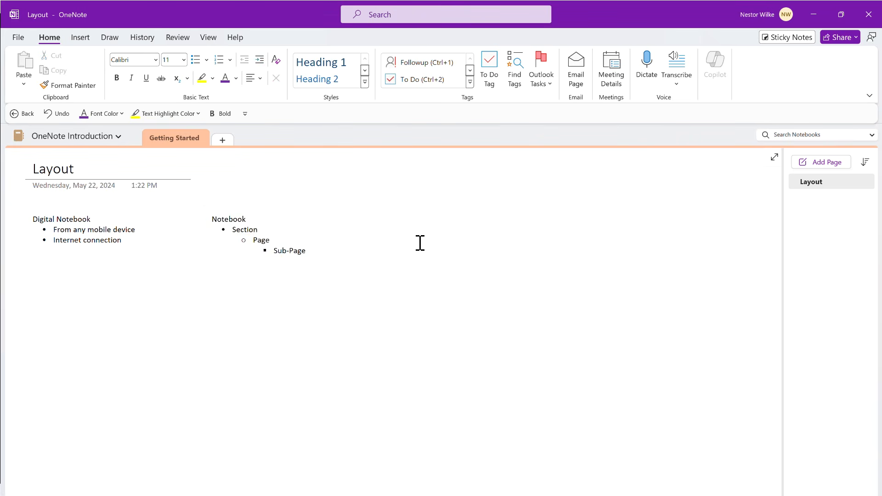
# Examine the available text styles with the Layout page title selected
pyautogui.tripleClick(79, 219)
pyautogui.click(79, 223)
pyautogui.moveTo(78, 169); pyautogui.dragTo(29, 167)
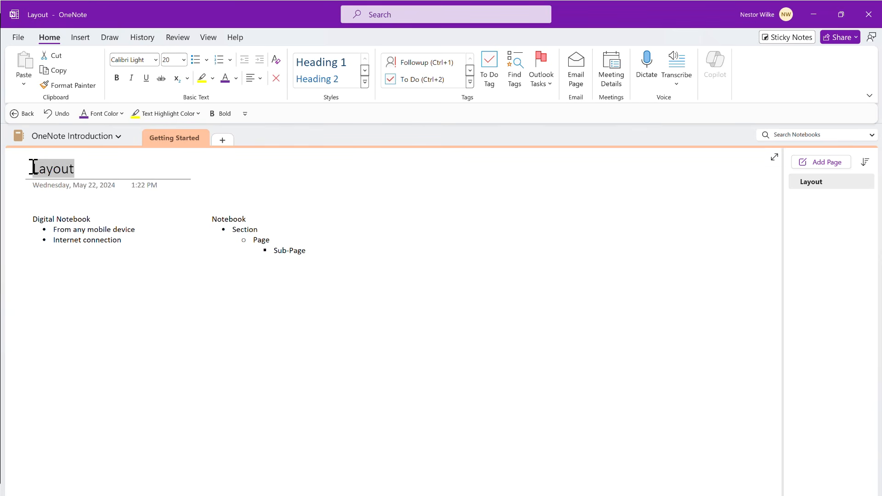
pyautogui.click(365, 83)
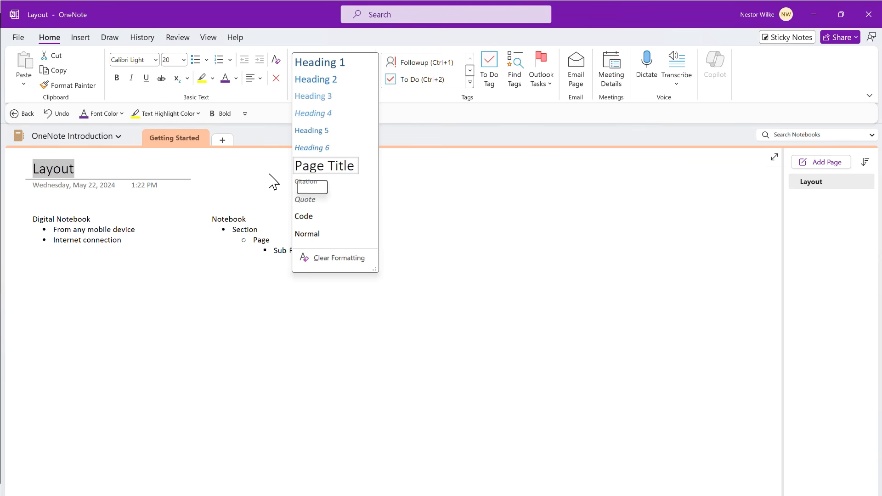
pyautogui.click(87, 218)
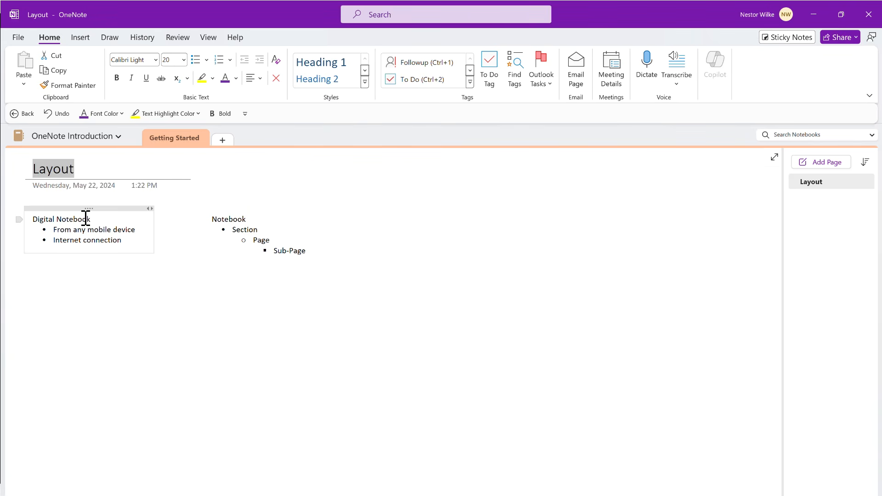
# Apply the Heading 1 style to the "Digital Notebook" and "Notebook" lines
pyautogui.doubleClick(86, 218)
pyautogui.click(90, 220)
pyautogui.moveTo(90, 220); pyautogui.dragTo(32, 220)
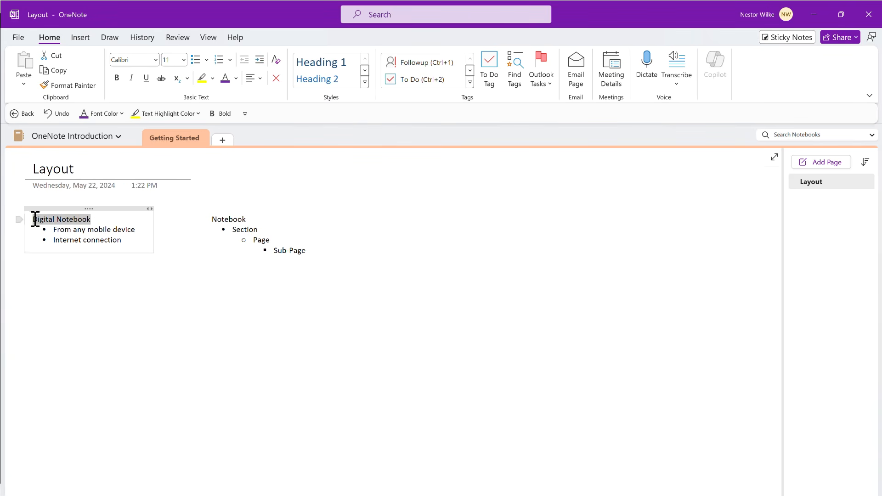
pyautogui.click(335, 69)
pyautogui.click(244, 229)
pyautogui.moveTo(249, 219); pyautogui.dragTo(209, 219)
pyautogui.click(327, 68)
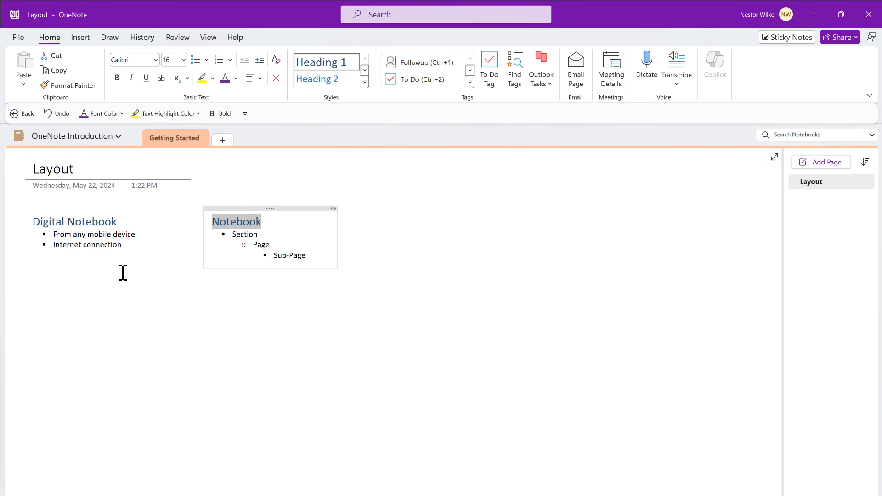
# Format the two bullets under Digital Notebook in italics with the light blue theme font color
pyautogui.click(132, 250)
pyautogui.moveTo(123, 245); pyautogui.dragTo(50, 234)
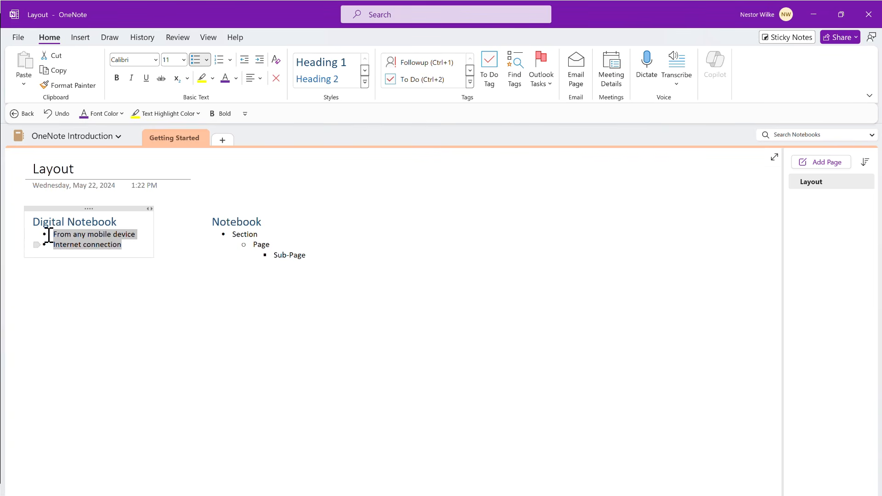
pyautogui.click(131, 78)
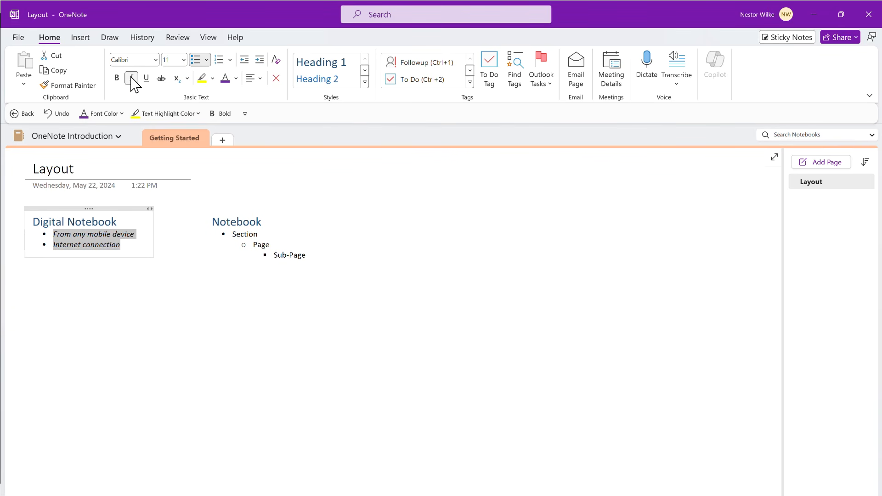
pyautogui.click(235, 80)
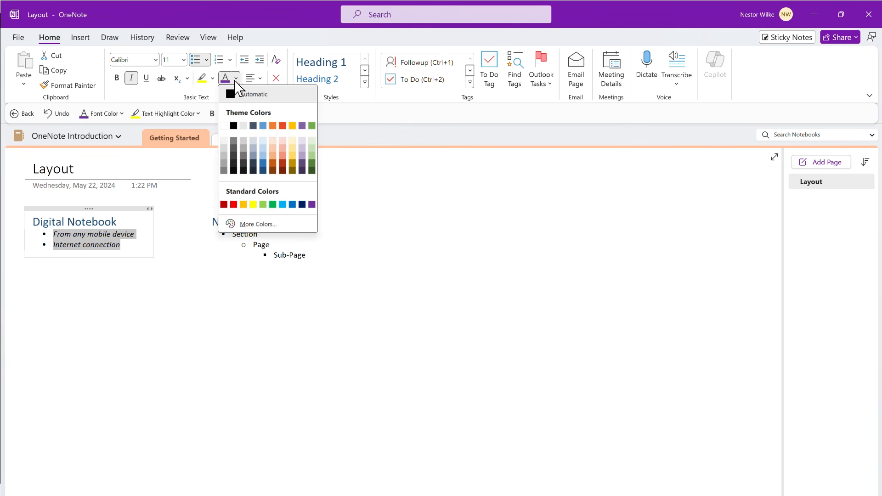
pyautogui.click(265, 127)
# Give the Section, Page and Sub-Page bullets the same light blue font color and italics
pyautogui.click(305, 255)
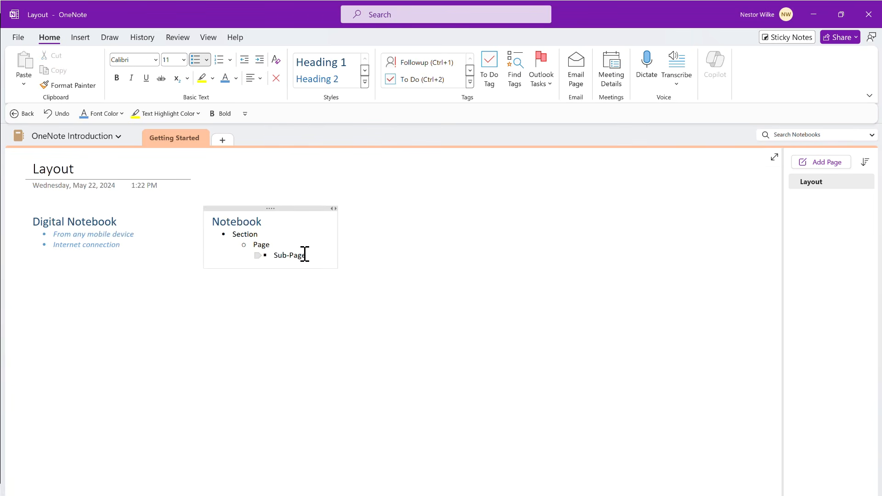
pyautogui.moveTo(307, 256); pyautogui.dragTo(232, 237)
pyautogui.click(228, 82)
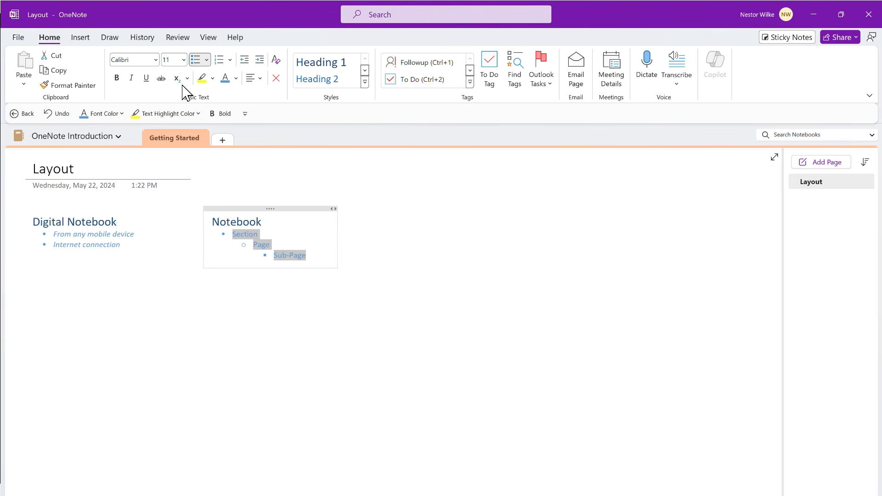
pyautogui.click(132, 78)
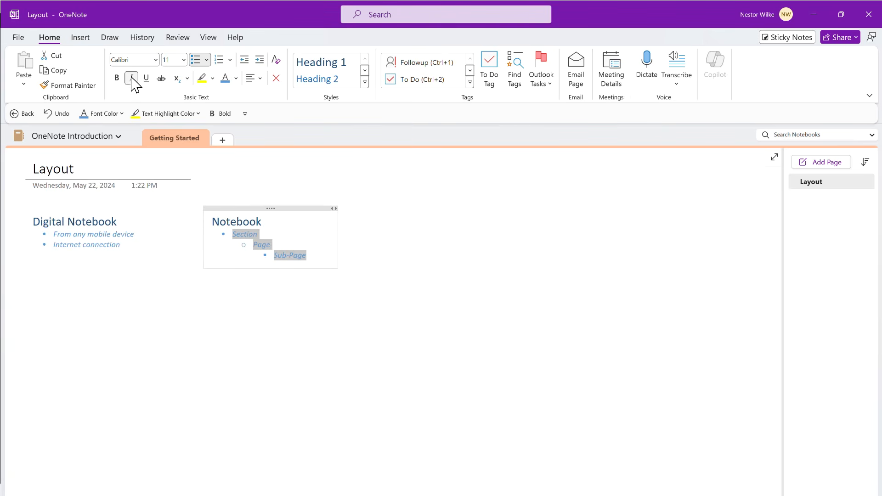
pyautogui.click(411, 229)
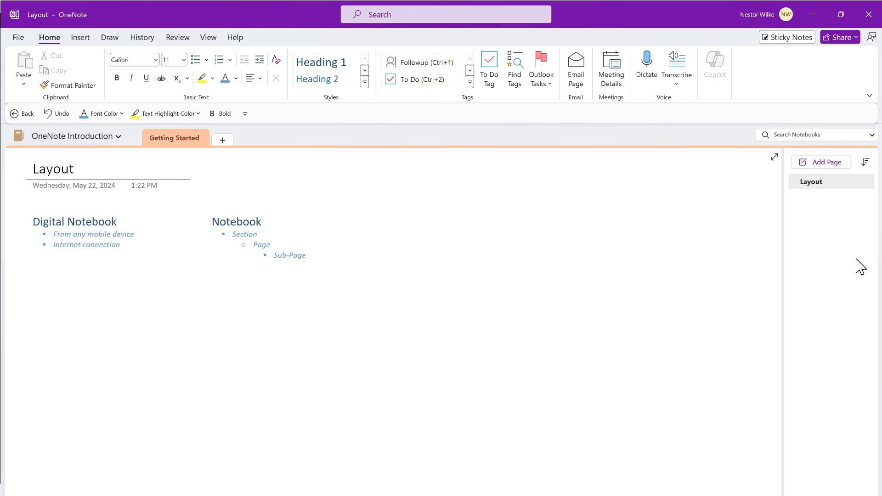
# Add two new untitled pages below Layout in the Getting Started section
pyautogui.hotkey('alt', 'n')
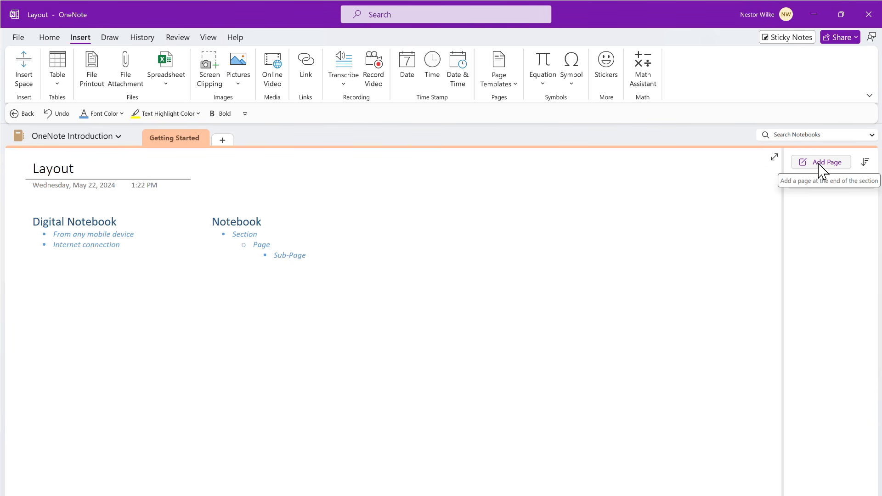
pyautogui.click(819, 163)
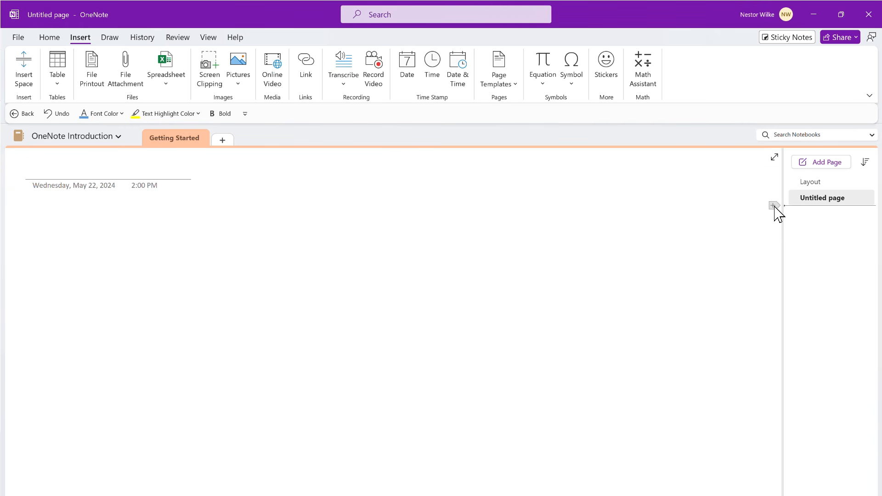
pyautogui.click(775, 206)
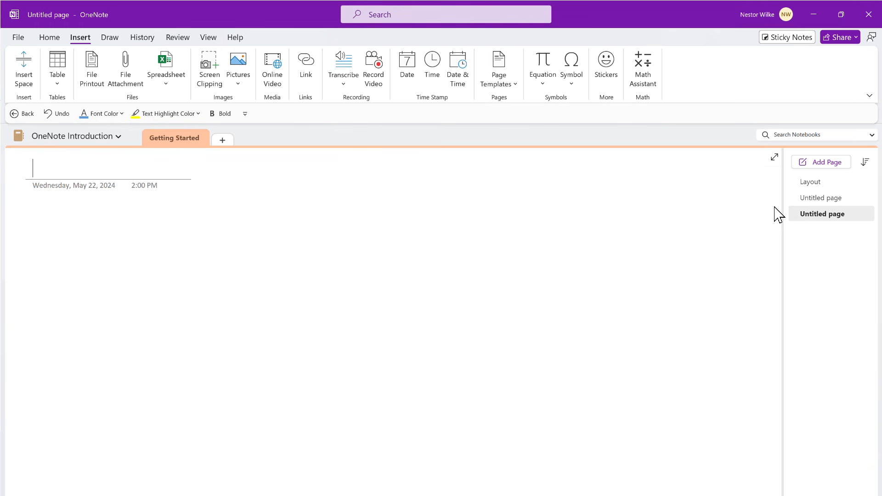
# Rename the untitled page directly below Layout as "Adding Content"
pyautogui.click(821, 199)
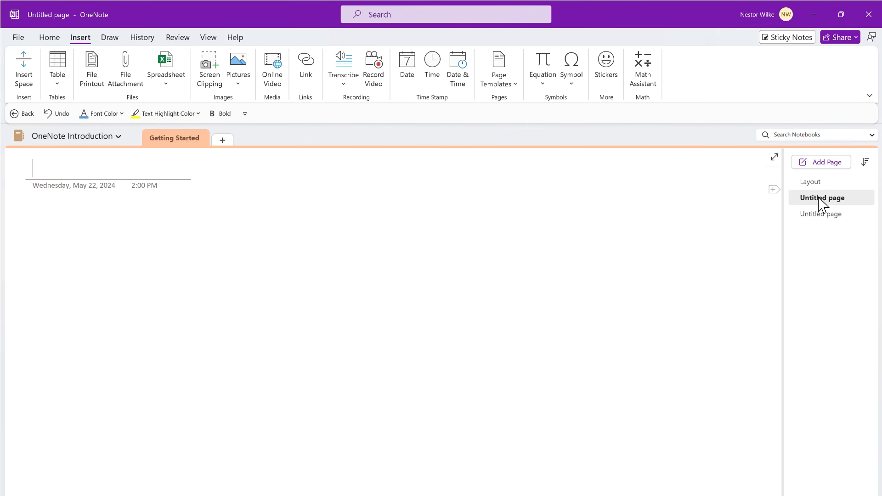
pyautogui.rightClick(817, 199)
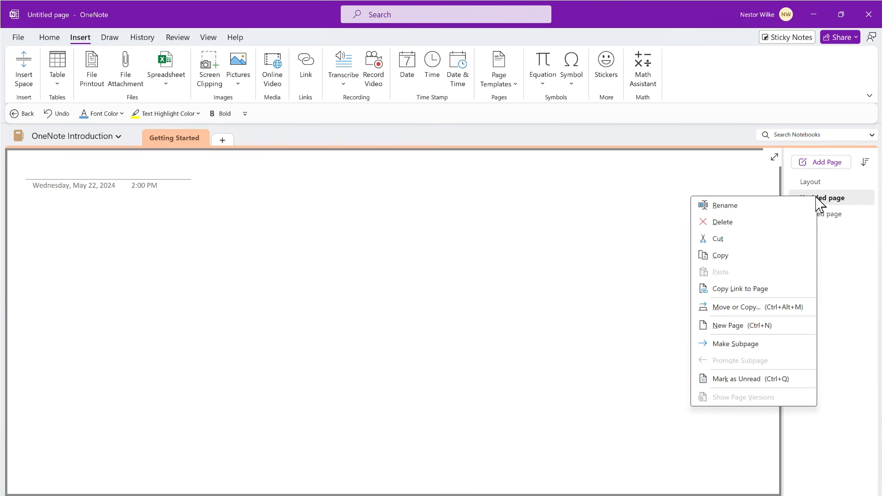
pyautogui.click(725, 209)
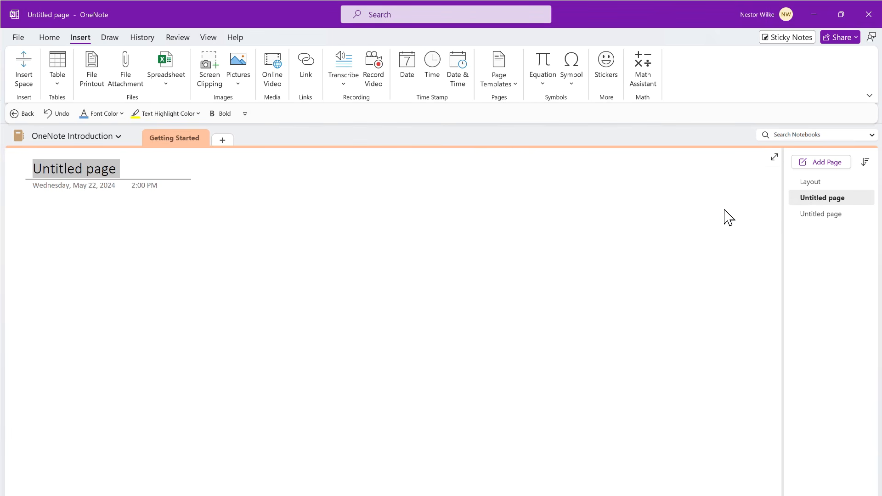
pyautogui.write('Adding ')
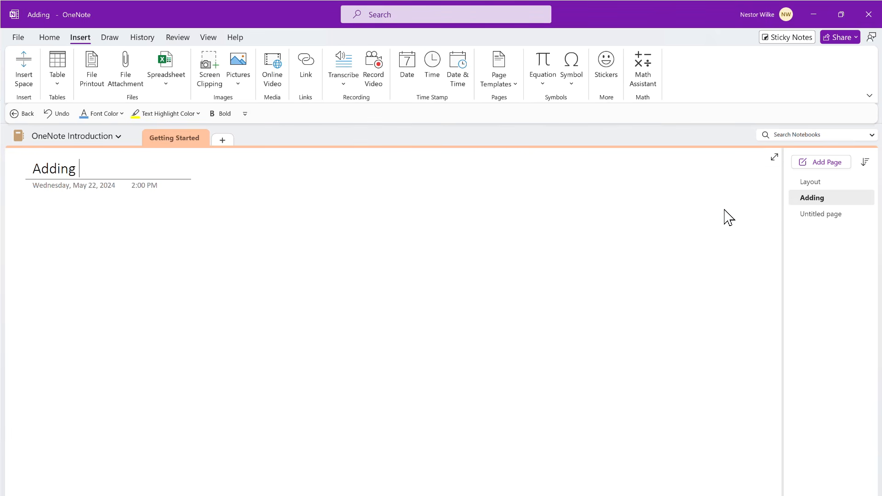
pyautogui.write('Cont')
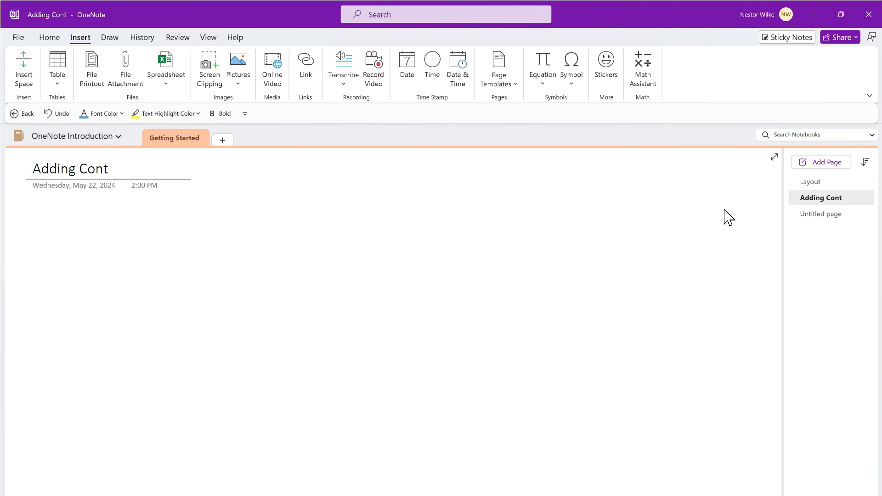
pyautogui.write('ent')
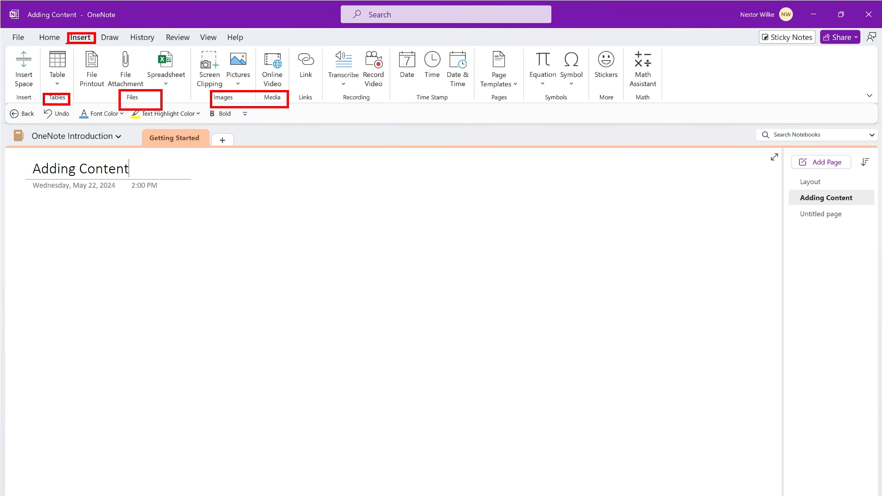
# Rename the remaining untitled page as "Tables and Files"
pyautogui.rightClick(819, 218)
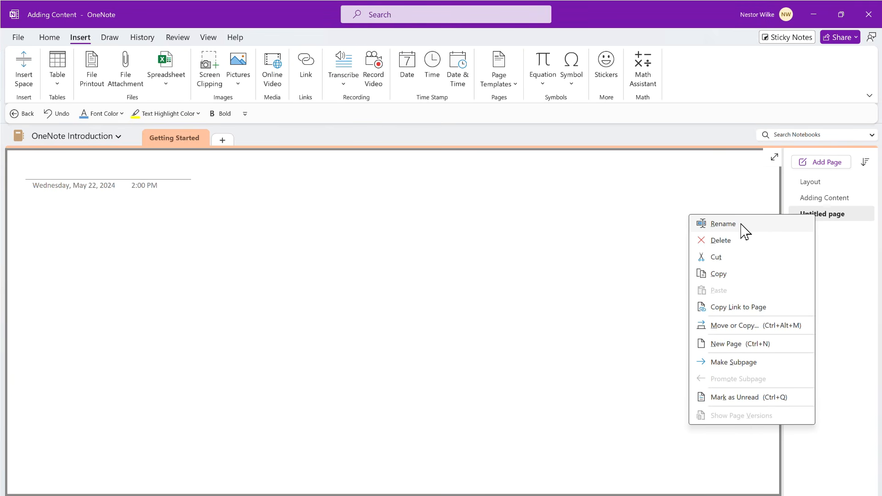
pyautogui.click(723, 224)
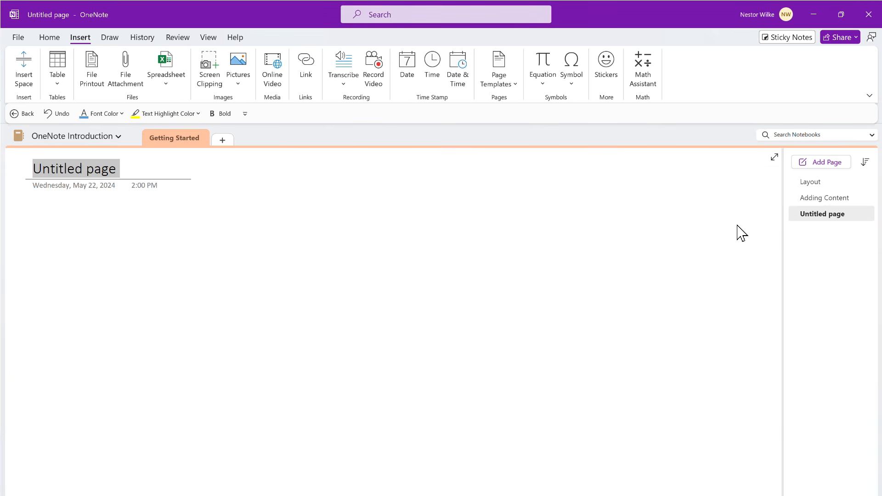
pyautogui.write('Table')
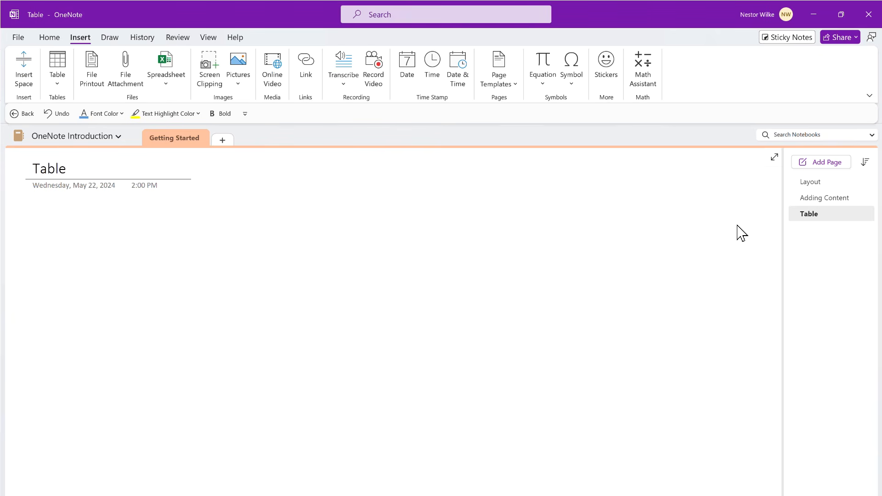
pyautogui.write('s and Fil')
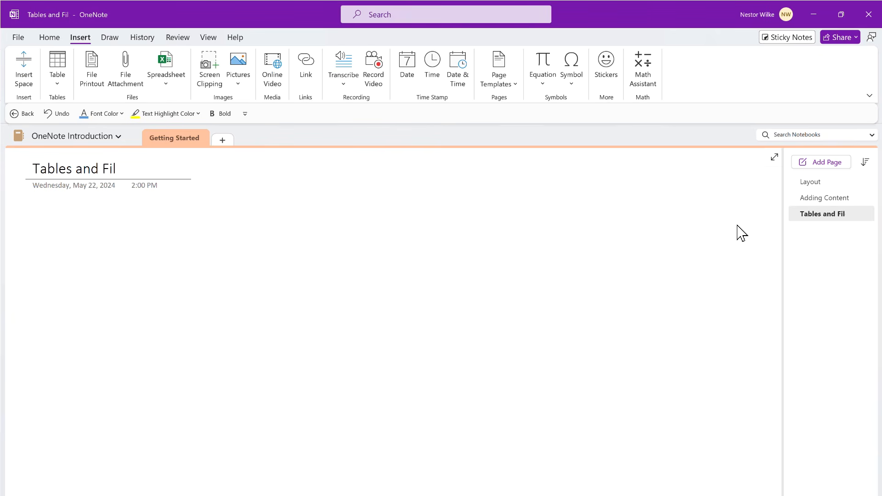
pyautogui.write('es')
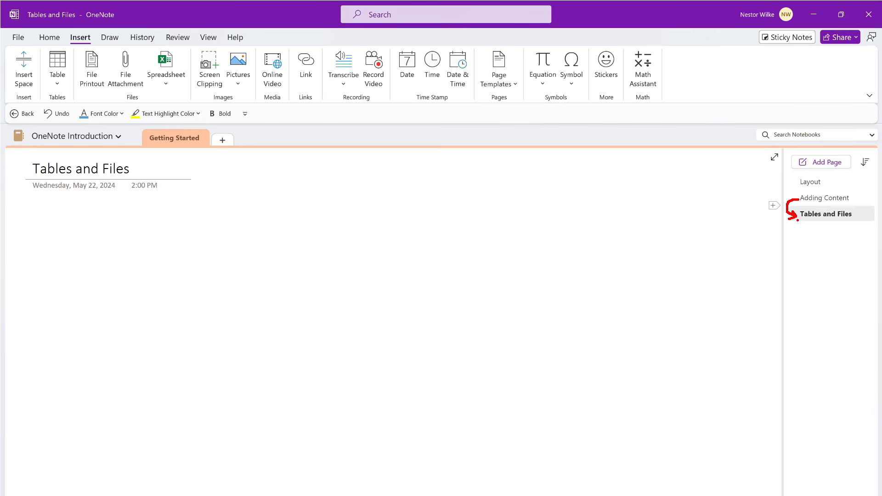
# Make the Tables and Files page a subpage of Adding Content
pyautogui.moveTo(812, 222); pyautogui.dragTo(794, 222)
pyautogui.press('Escape')
pyautogui.rightClick(826, 216)
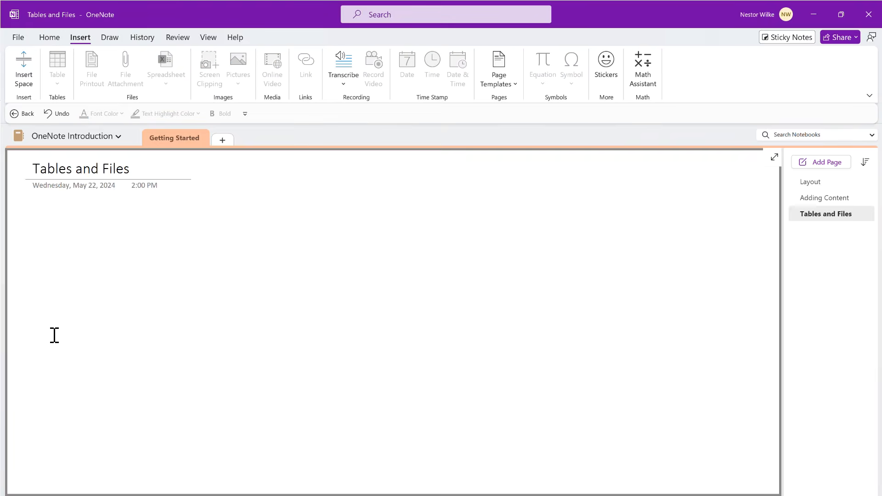
pyautogui.rightClick(822, 220)
pyautogui.click(740, 362)
pyautogui.moveTo(788, 192); pyautogui.dragTo(861, 204)
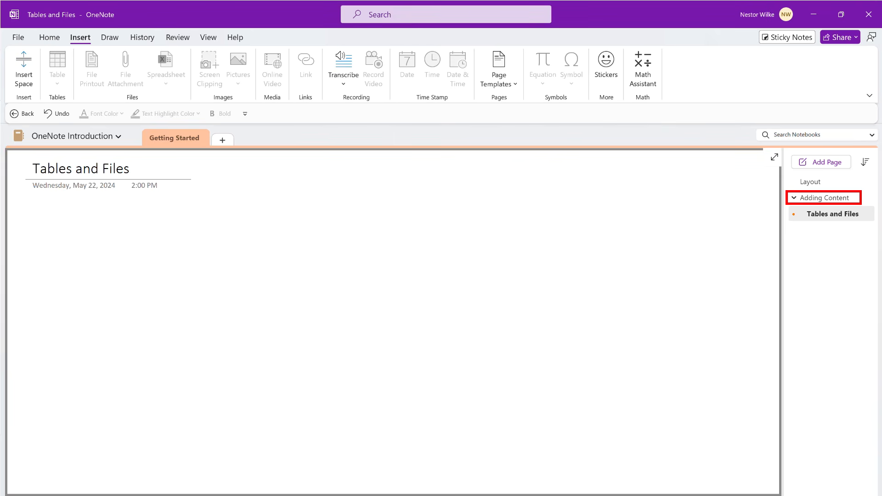
pyautogui.moveTo(797, 214)
pyautogui.mouseDown()
pyautogui.moveTo(780, 216)
pyautogui.moveTo(846, 224)
pyautogui.moveTo(861, 209)
pyautogui.moveTo(808, 209)
pyautogui.mouseUp()
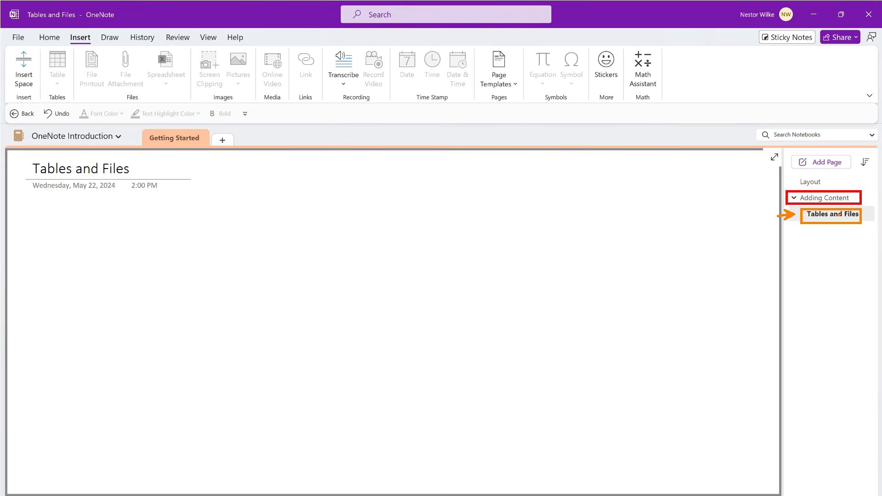
pyautogui.press('Escape')
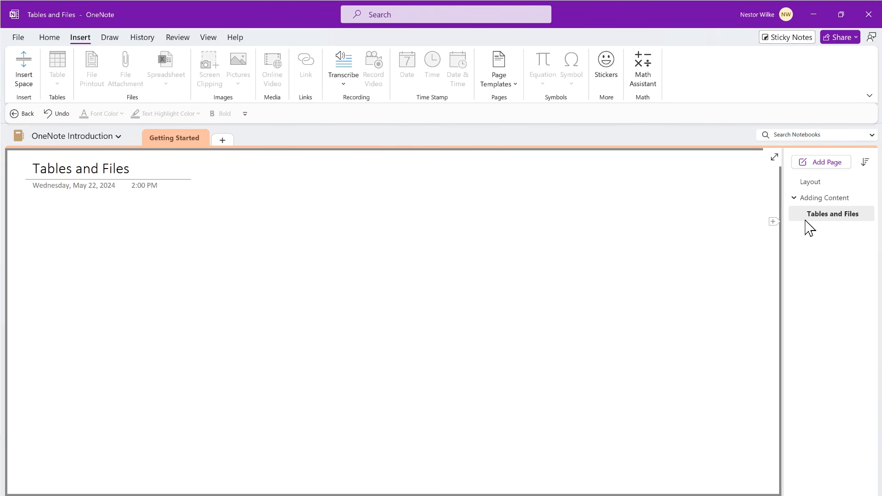
# Add a new page below Tables and Files and set it as a subpage of Adding Content
pyautogui.click(774, 222)
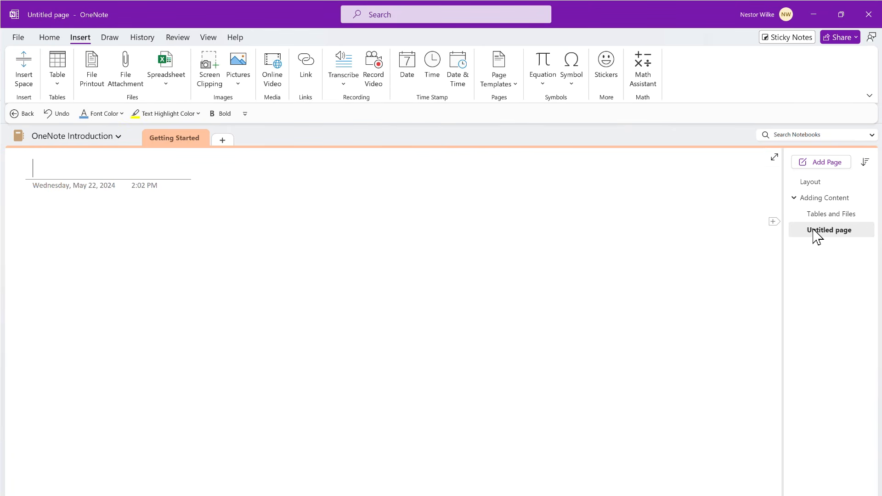
pyautogui.moveTo(833, 239); pyautogui.dragTo(804, 233)
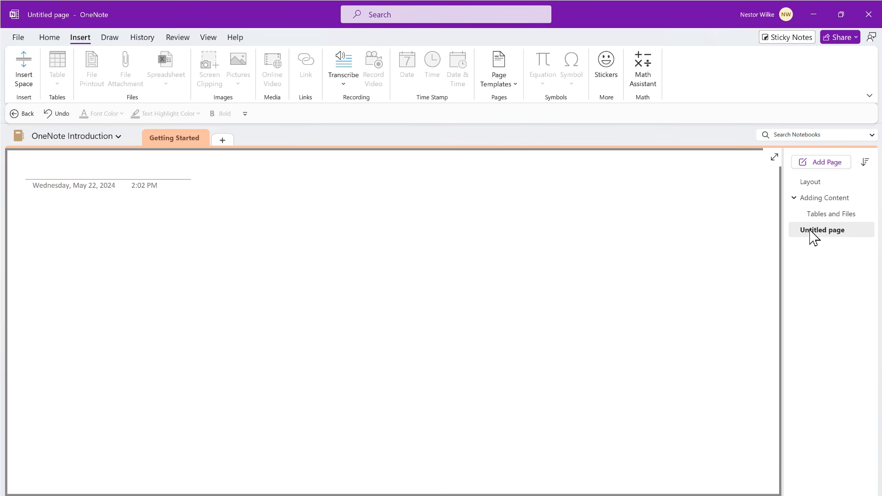
pyautogui.moveTo(810, 230); pyautogui.dragTo(816, 231)
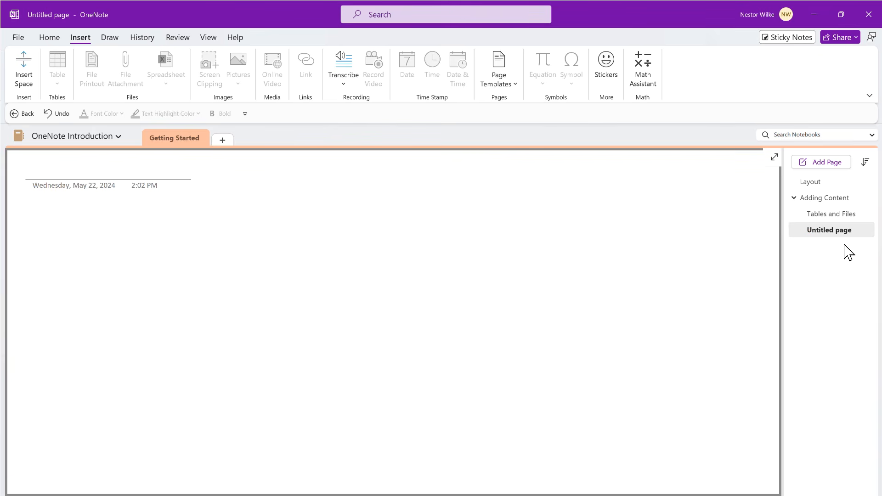
# Rename the untitled subpage as "Images and Media", keeping it under Adding Content
pyautogui.rightClick(833, 234)
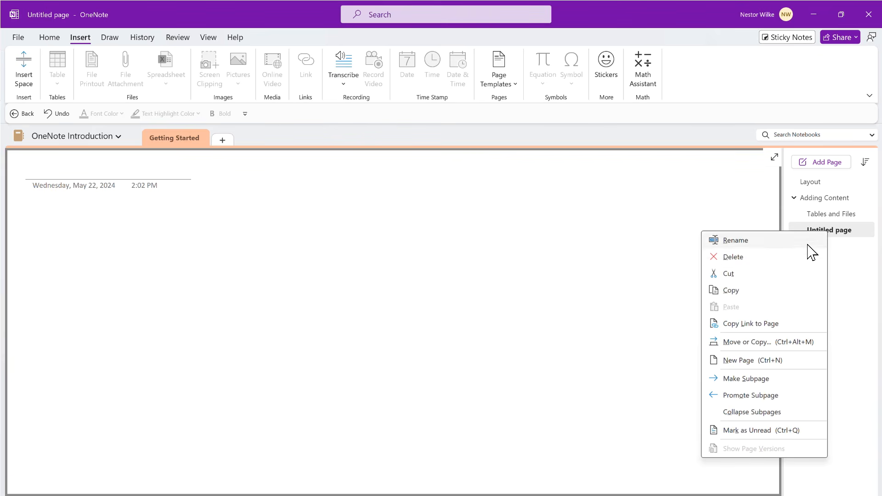
pyautogui.click(758, 239)
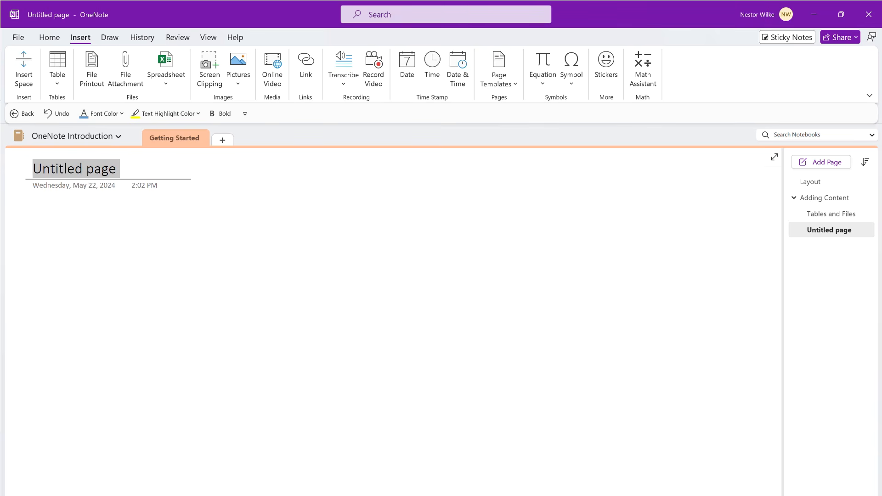
pyautogui.write('Images')
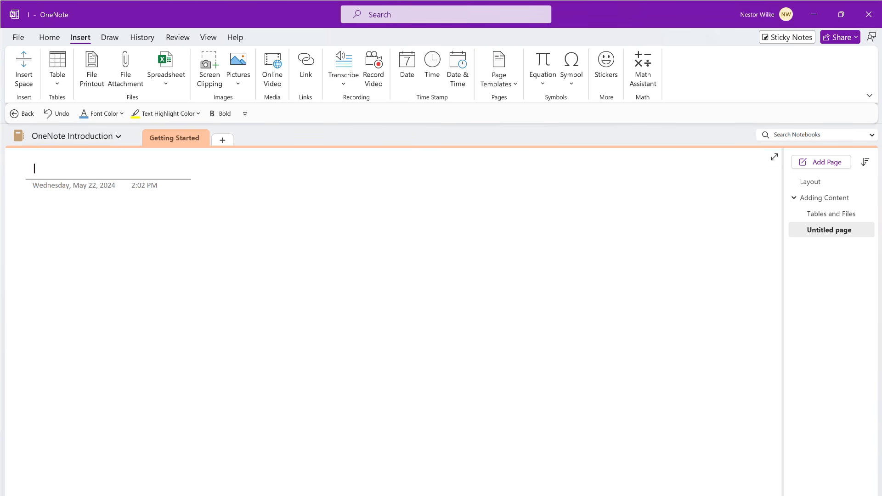
pyautogui.write(' and')
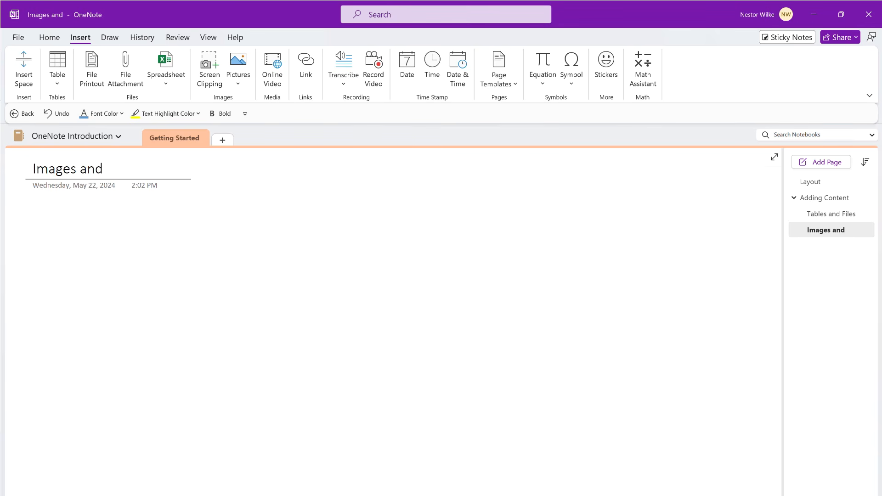
pyautogui.write(' Media')
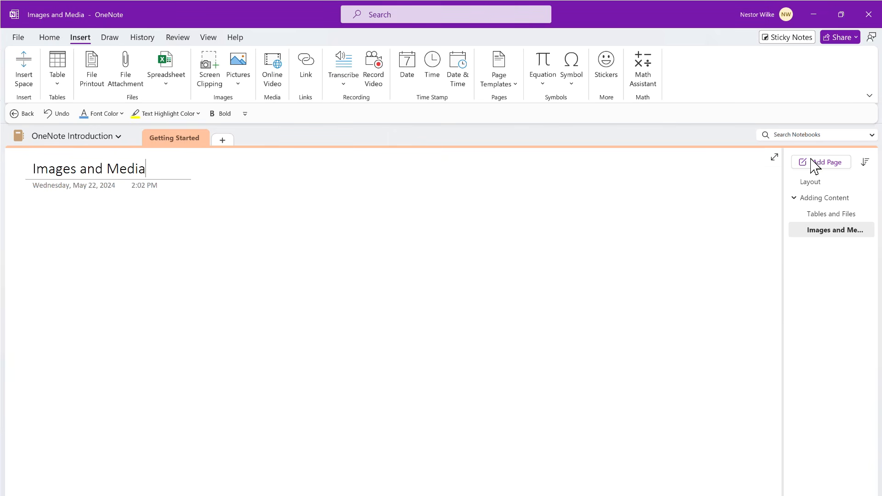
pyautogui.press('Return')
pyautogui.doubleClick(830, 232)
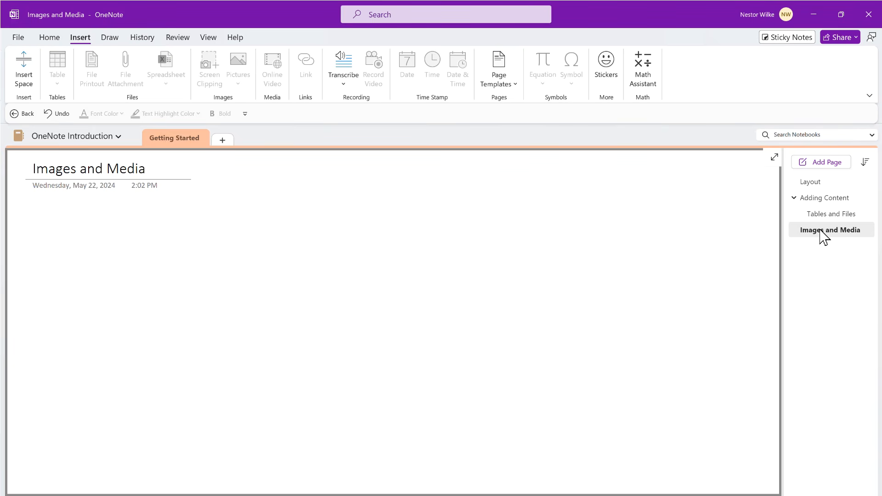
pyautogui.press('Return')
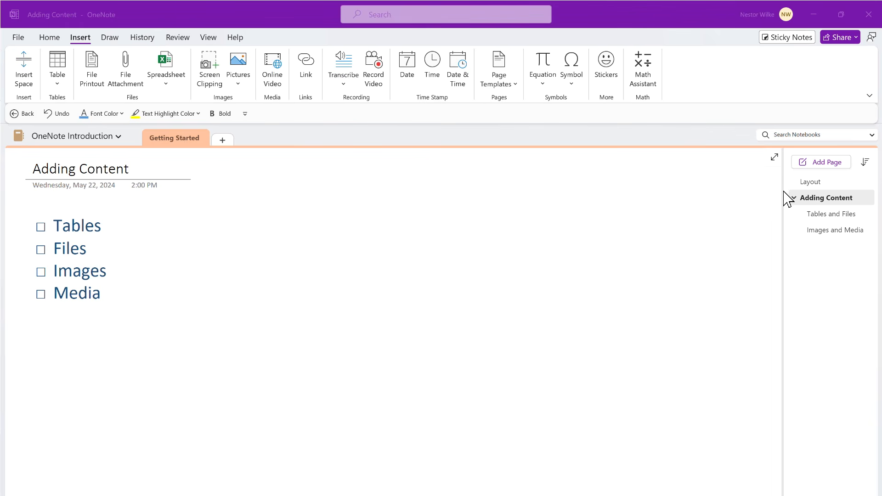
# Insert a table with three columns and three rows below the title of the Tables and Files page
pyautogui.click(836, 214)
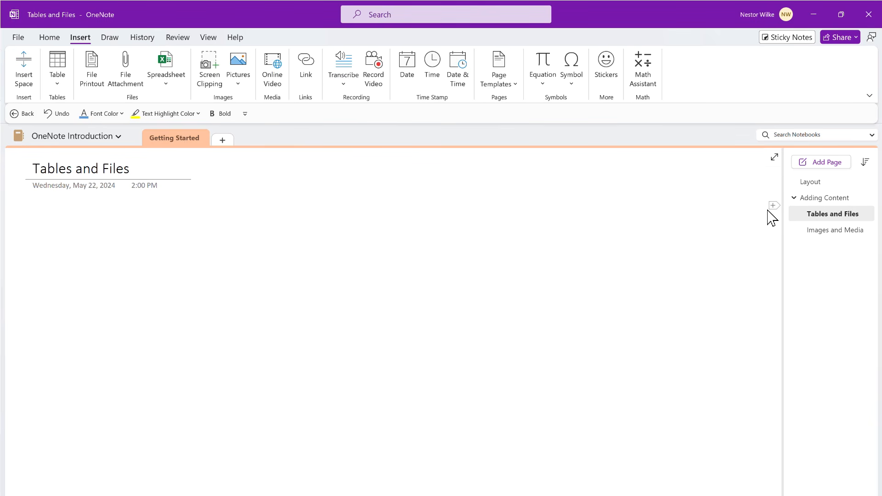
pyautogui.click(36, 217)
pyautogui.hotkey('ctrl', '2')
pyautogui.moveTo(66, 32)
pyautogui.mouseDown()
pyautogui.moveTo(92, 46)
pyautogui.moveTo(72, 102)
pyautogui.mouseUp()
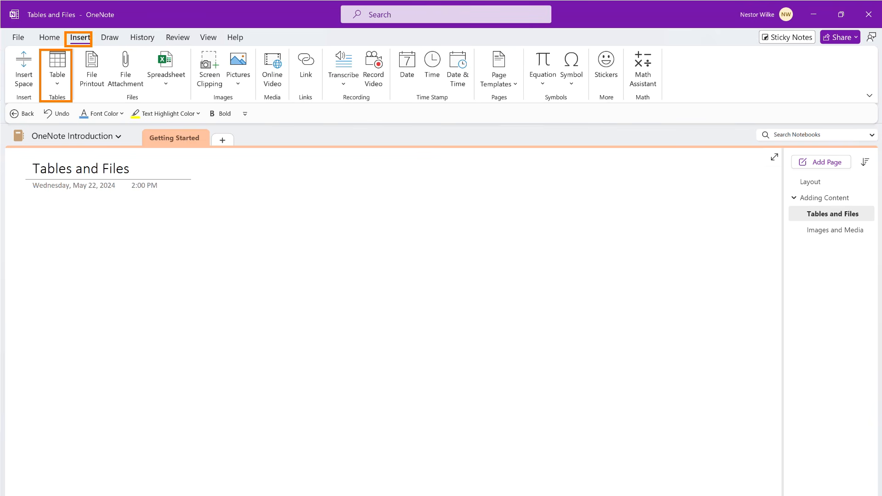
pyautogui.press('Escape')
pyautogui.click(58, 85)
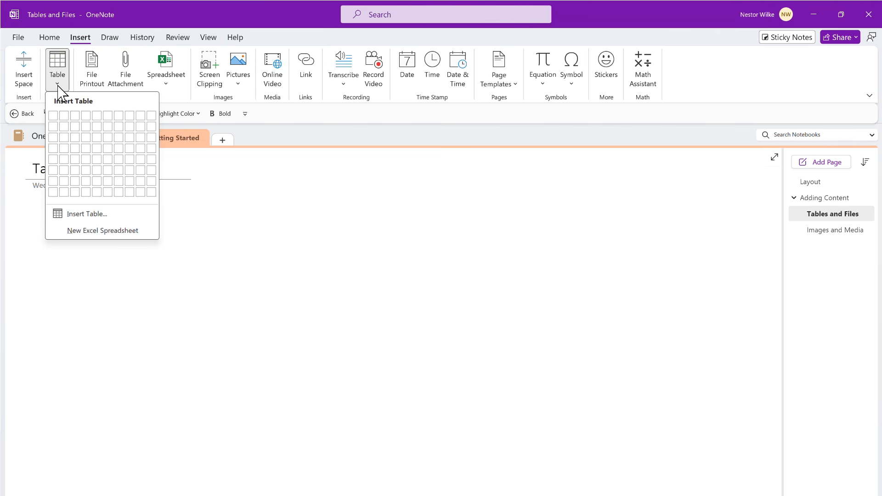
pyautogui.click(76, 137)
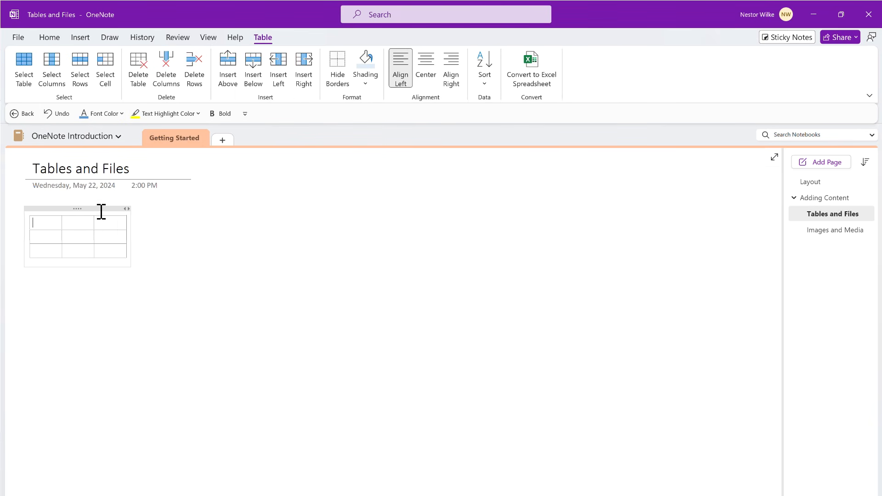
# Move the table to the middle of the page and enter "Col1" in its first cell
pyautogui.moveTo(100, 210); pyautogui.dragTo(430, 237)
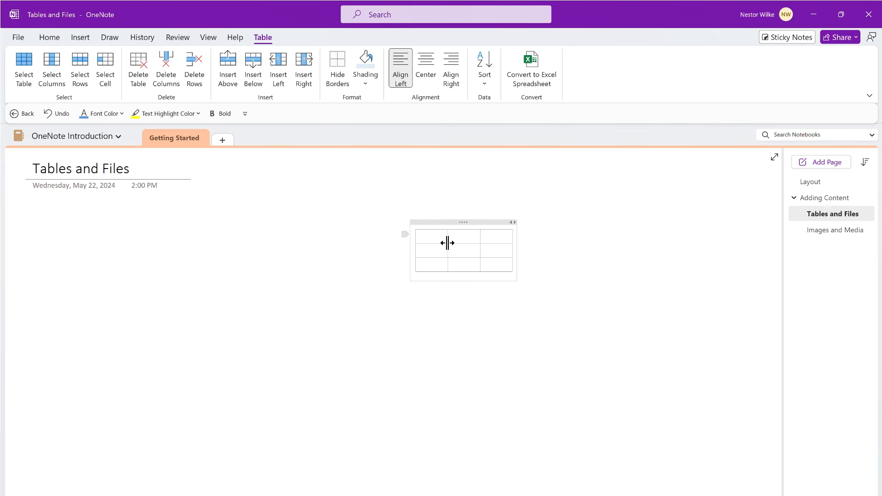
pyautogui.write('Col')
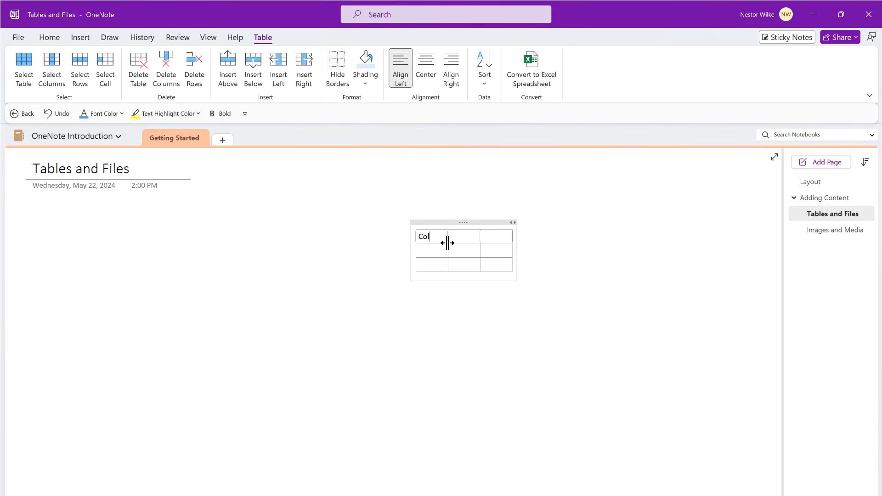
pyautogui.write('1')
pyautogui.click(302, 249)
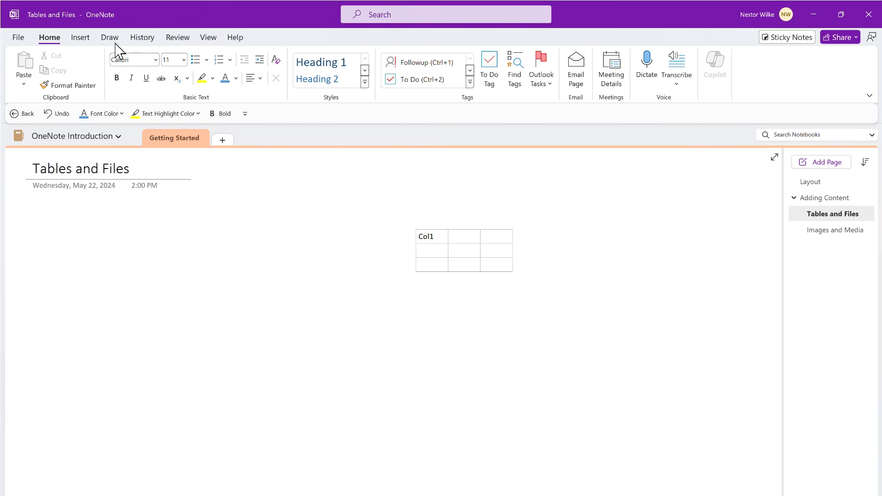
# Insert a second table with three columns and three rows by specifying the table size
pyautogui.click(81, 39)
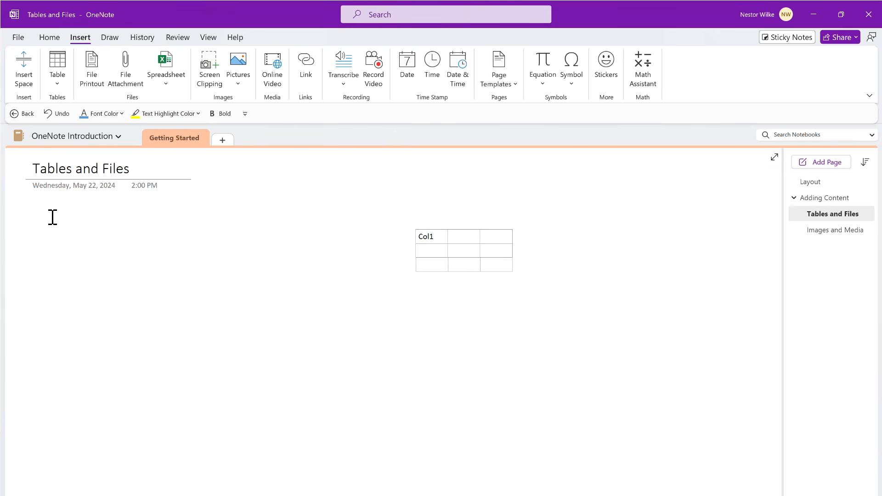
pyautogui.click(57, 84)
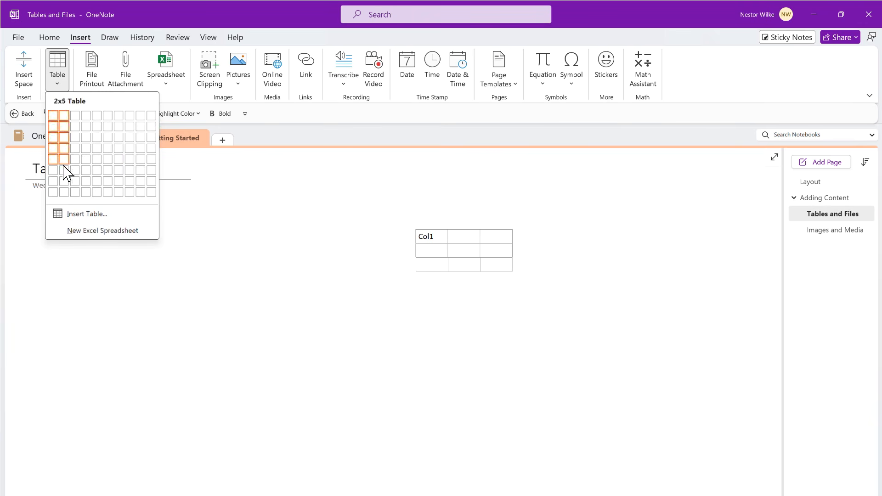
pyautogui.click(95, 214)
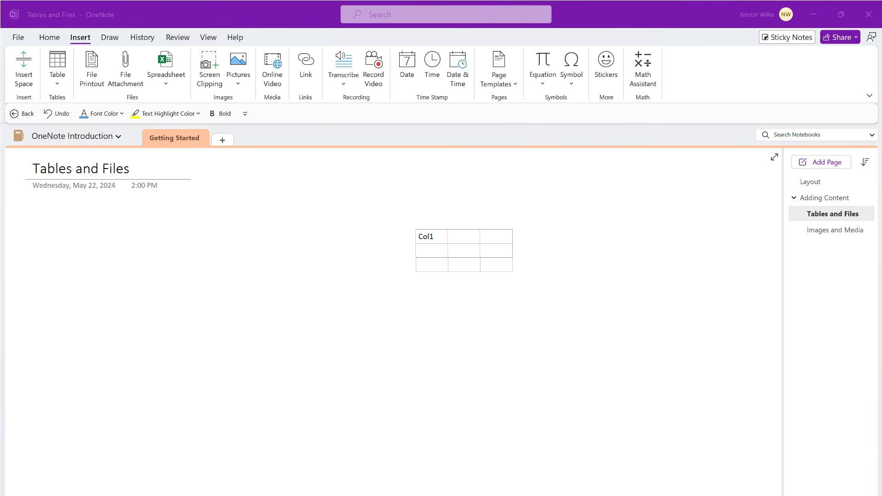
pyautogui.moveTo(576, 255); pyautogui.dragTo(285, 203)
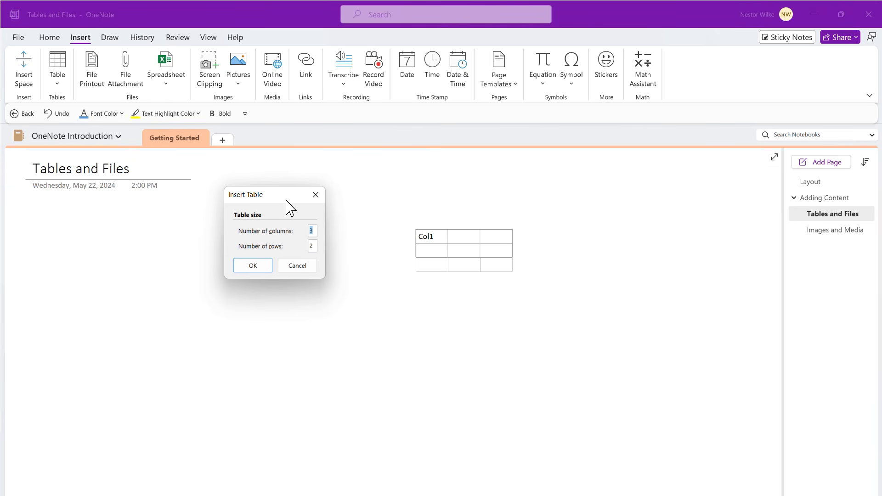
pyautogui.click(314, 247)
pyautogui.doubleClick(308, 246)
pyautogui.write('3')
pyautogui.click(252, 266)
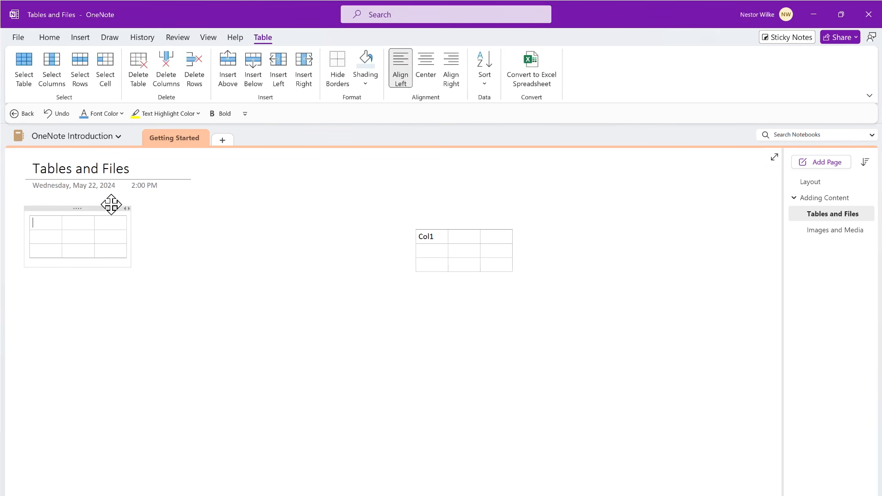
# Move the new table away from the page's edge and enter the headers Task, Status and Start Date, with Task 1 and Task 2 below Task
pyautogui.moveTo(89, 210); pyautogui.dragTo(188, 217)
pyautogui.click(147, 238)
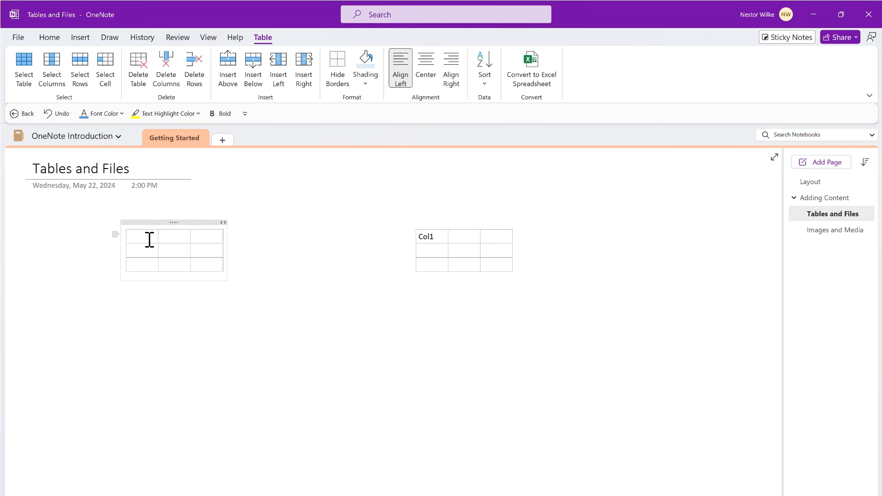
pyautogui.write('Tasks')
pyautogui.press('BackSpace')
pyautogui.write('TTask')
pyautogui.click(171, 237)
pyautogui.write('Status')
pyautogui.press('Tab')
pyautogui.write('Start Date')
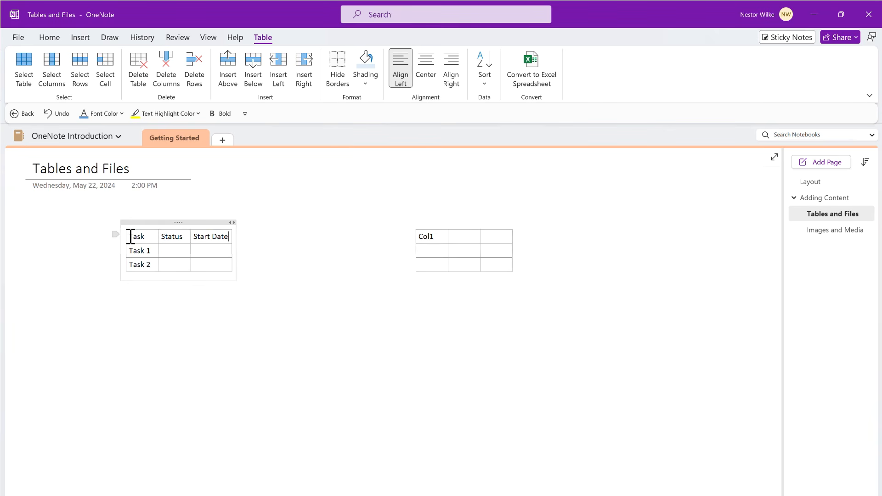
# Set the font size of the whole task table to 18
pyautogui.moveTo(199, 262); pyautogui.dragTo(134, 240)
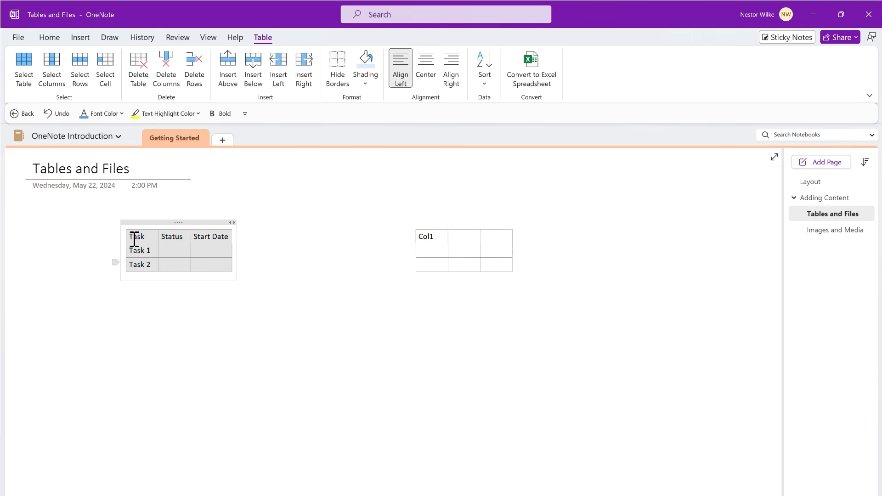
pyautogui.click(50, 37)
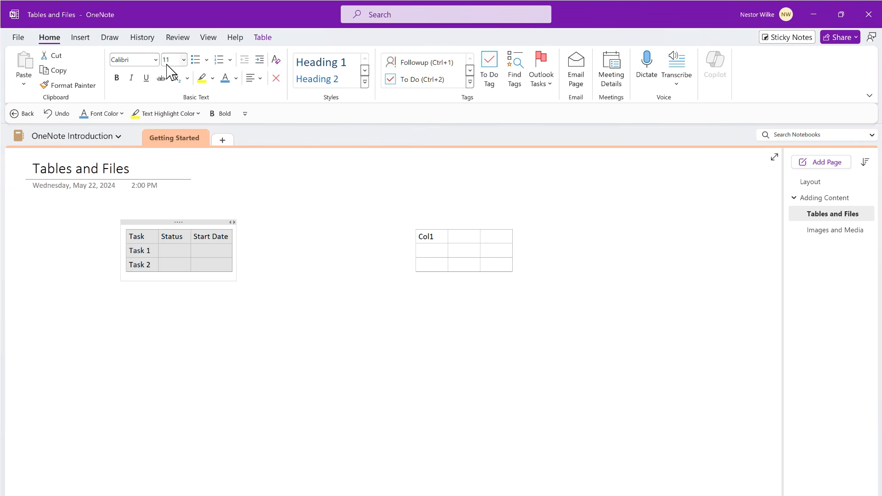
pyautogui.click(183, 60)
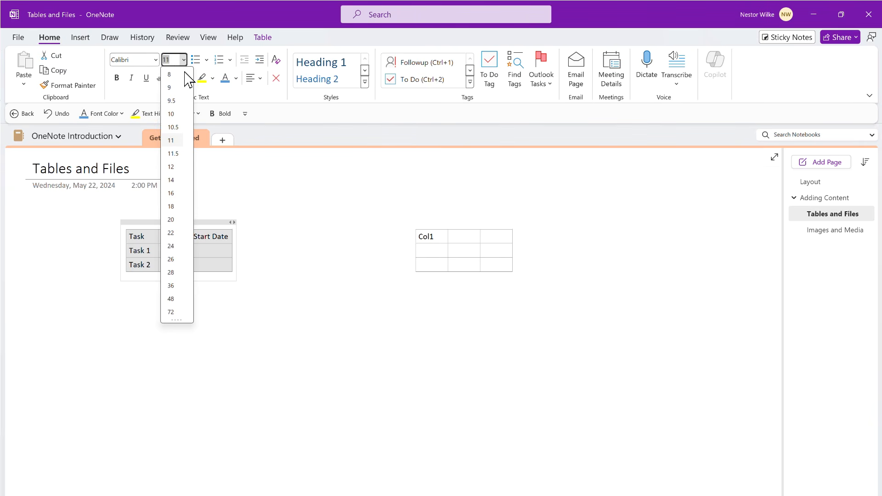
pyautogui.click(174, 207)
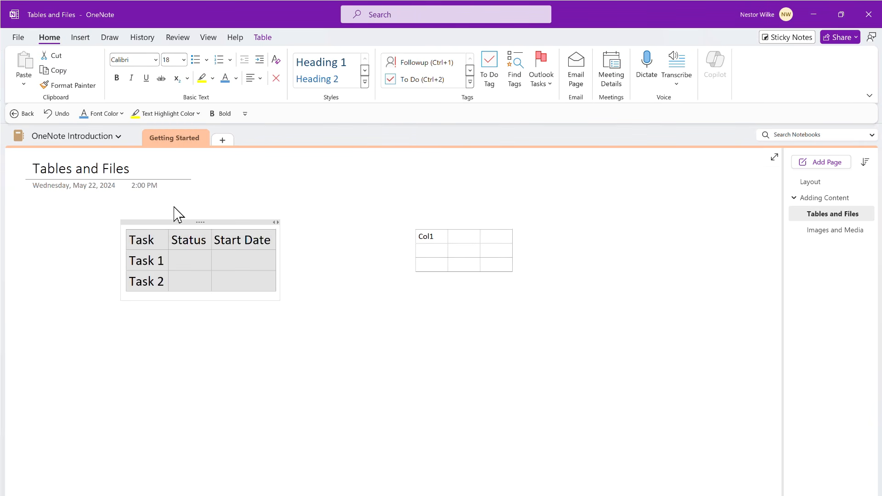
pyautogui.click(221, 244)
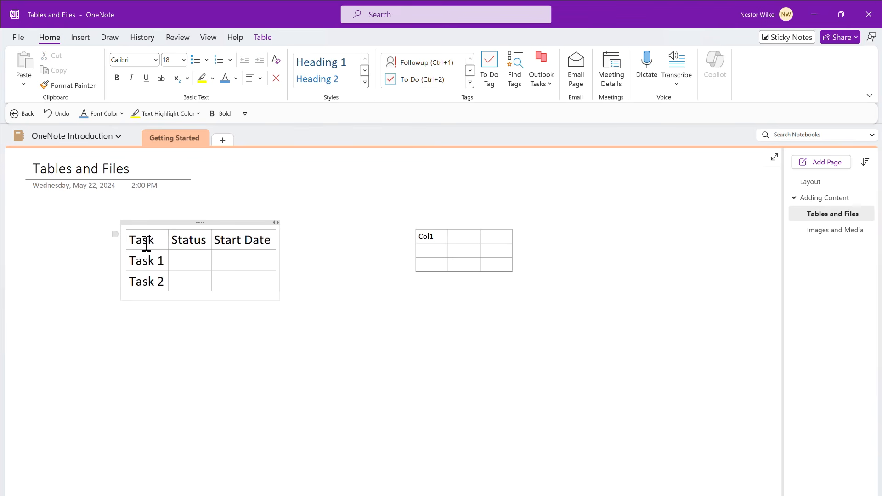
# Make the task table's header row bold and shade it light blue
pyautogui.moveTo(130, 241); pyautogui.dragTo(224, 243)
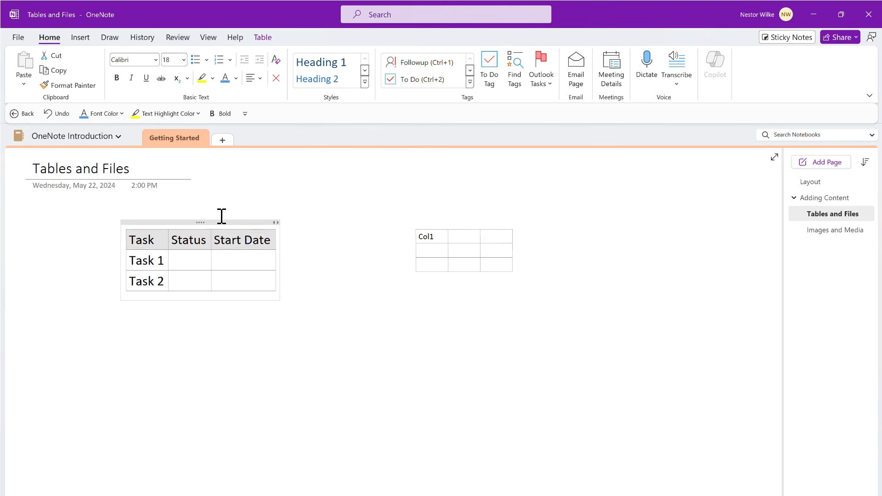
pyautogui.click(117, 78)
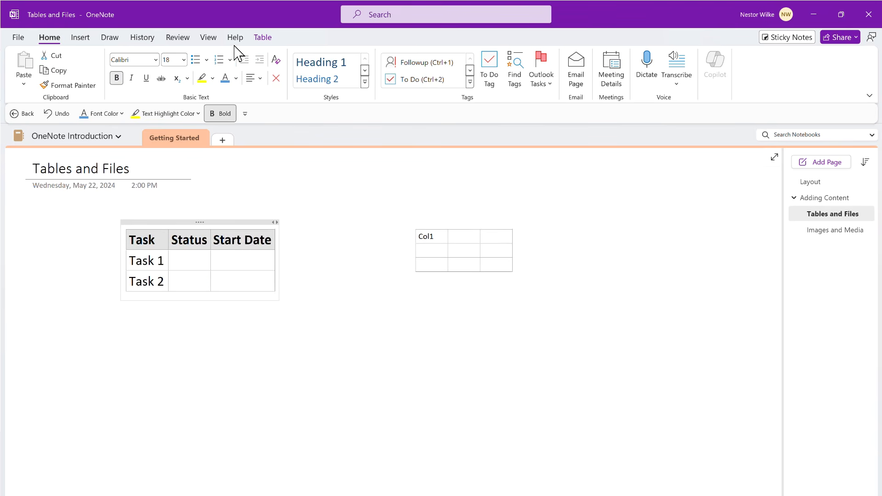
pyautogui.click(262, 38)
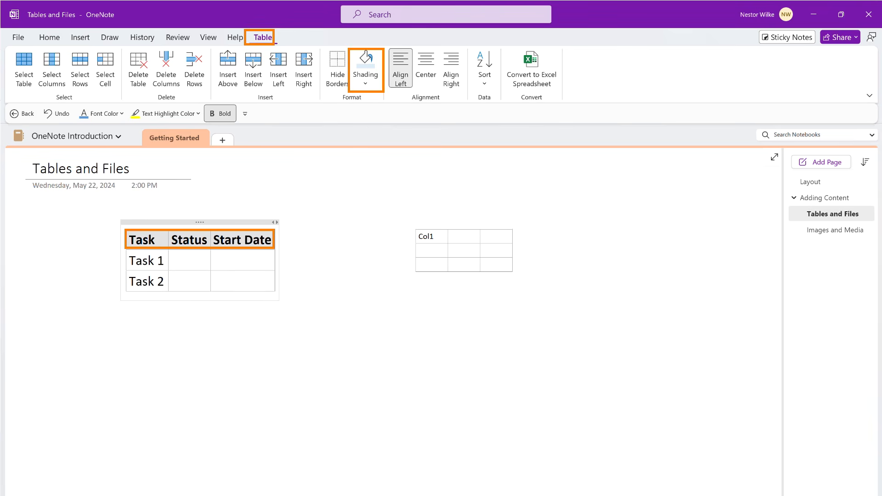
pyautogui.click(367, 86)
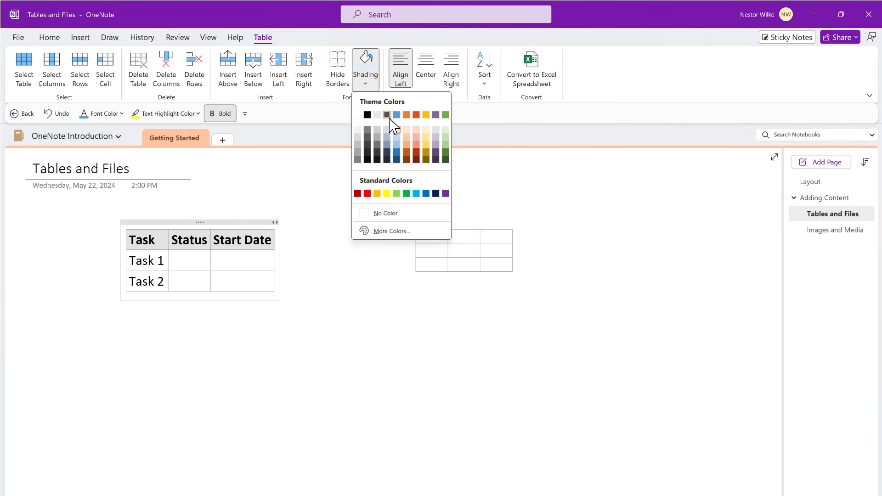
pyautogui.click(395, 137)
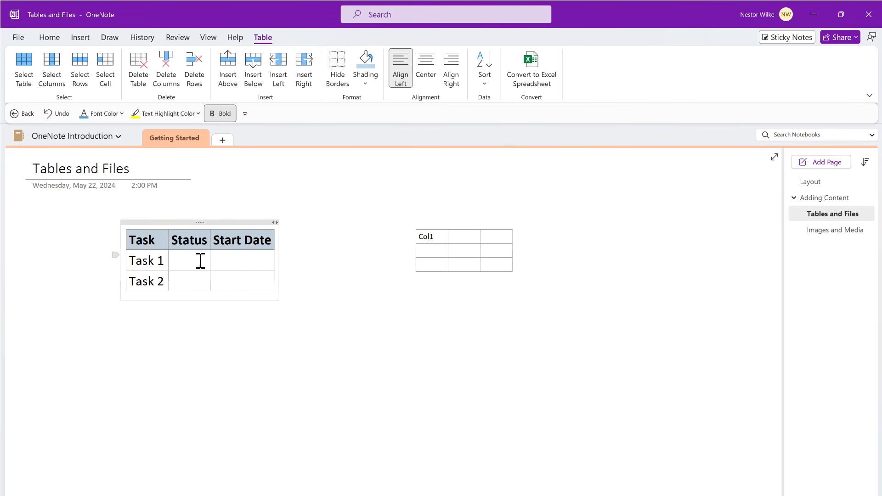
pyautogui.click(199, 265)
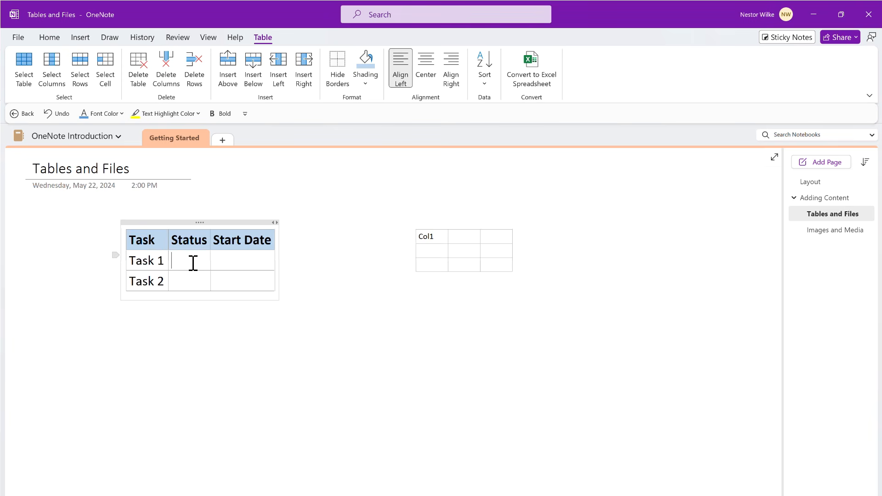
# Make the Task 1 and Task 2 labels in the first column bold
pyautogui.moveTo(166, 282); pyautogui.dragTo(132, 258)
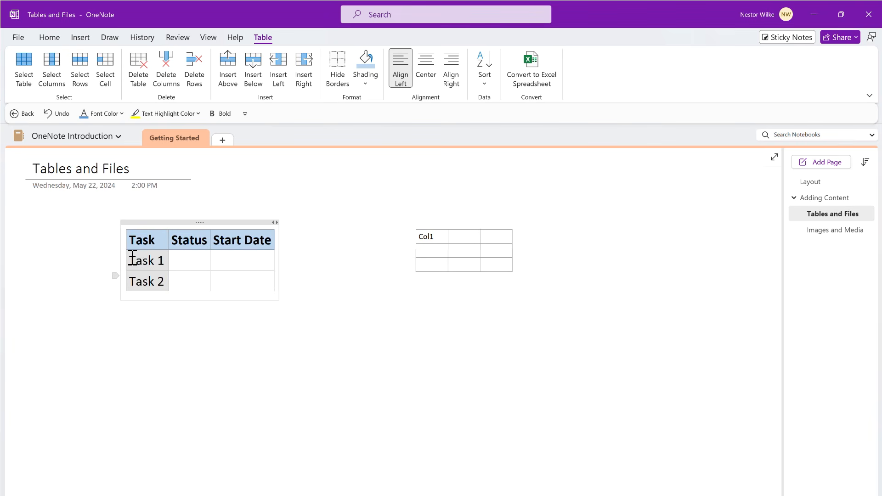
pyautogui.click(49, 38)
pyautogui.click(116, 78)
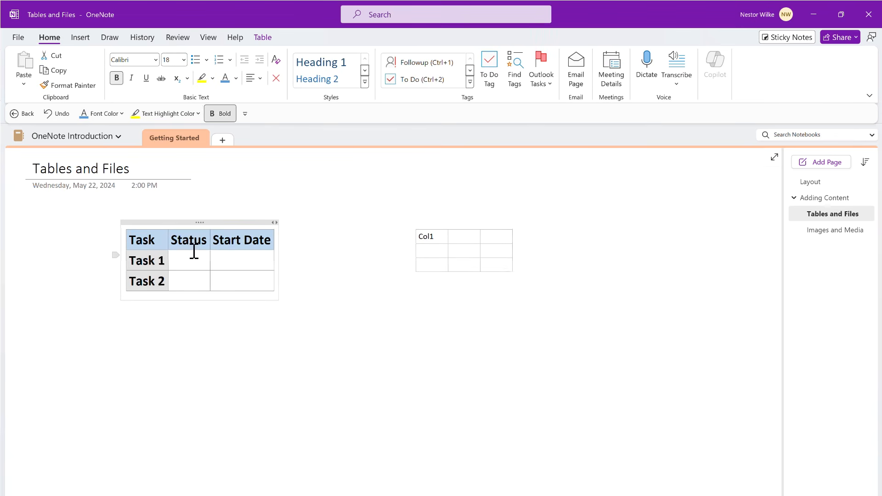
pyautogui.click(193, 261)
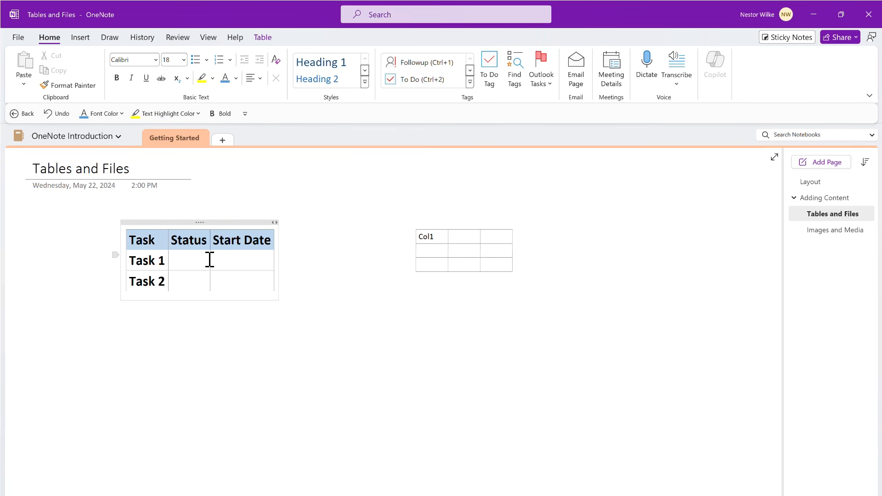
# Add a column to the right of Start Date and a row below Task 2 in the task table
pyautogui.click(260, 261)
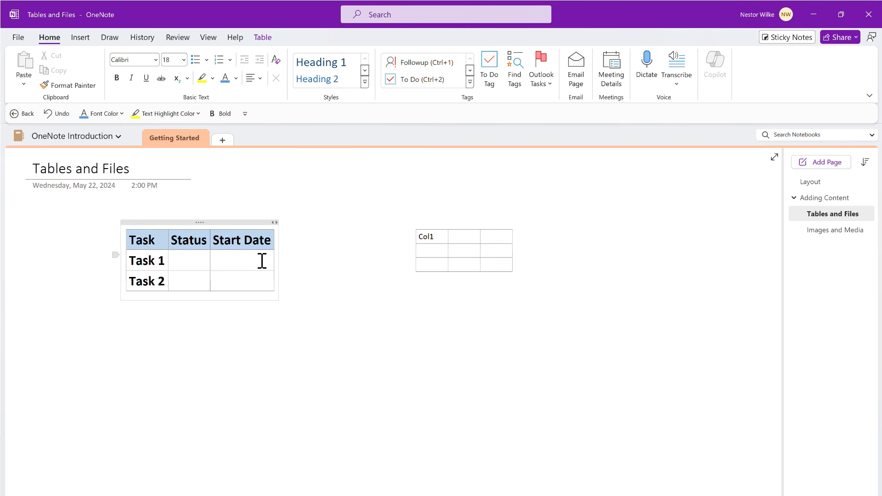
pyautogui.click(263, 37)
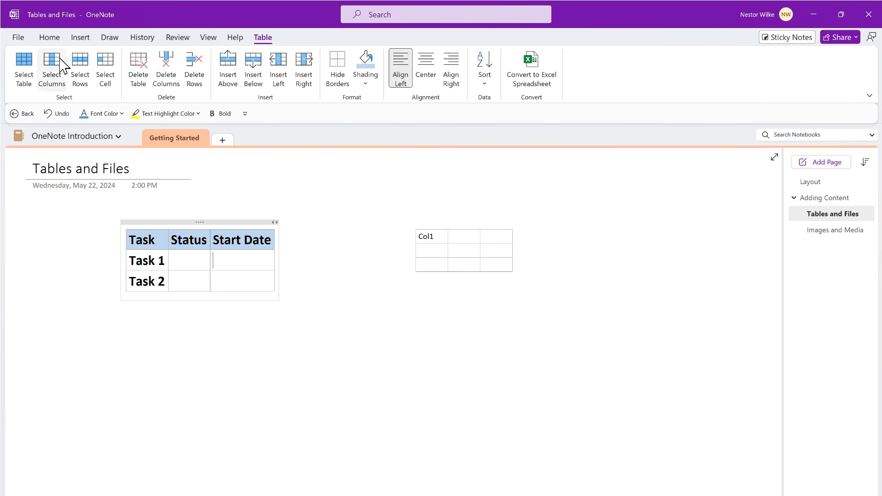
pyautogui.click(306, 76)
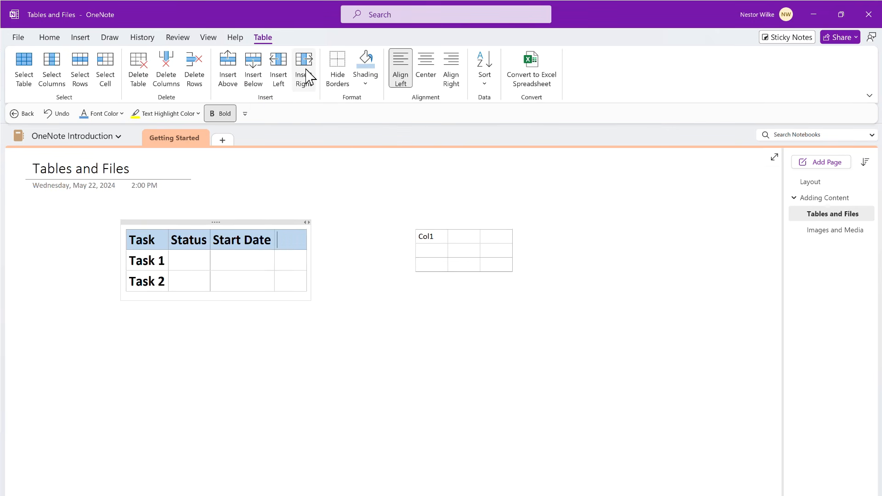
pyautogui.click(252, 282)
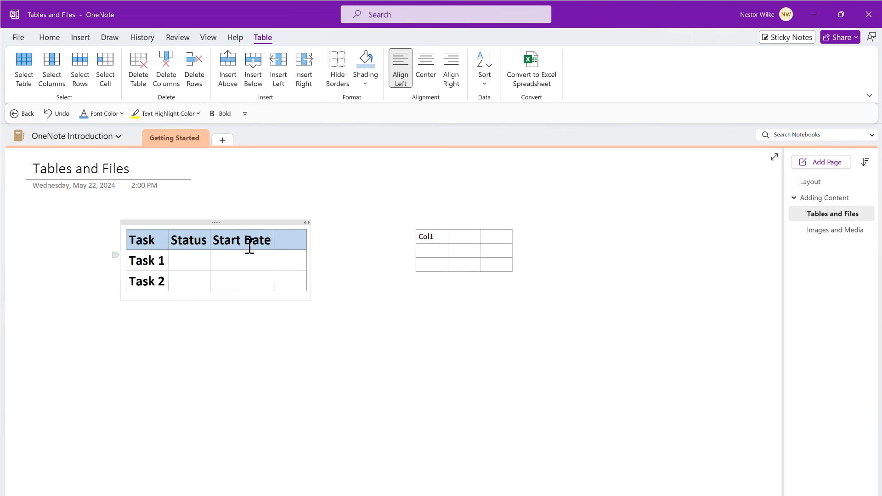
pyautogui.click(261, 86)
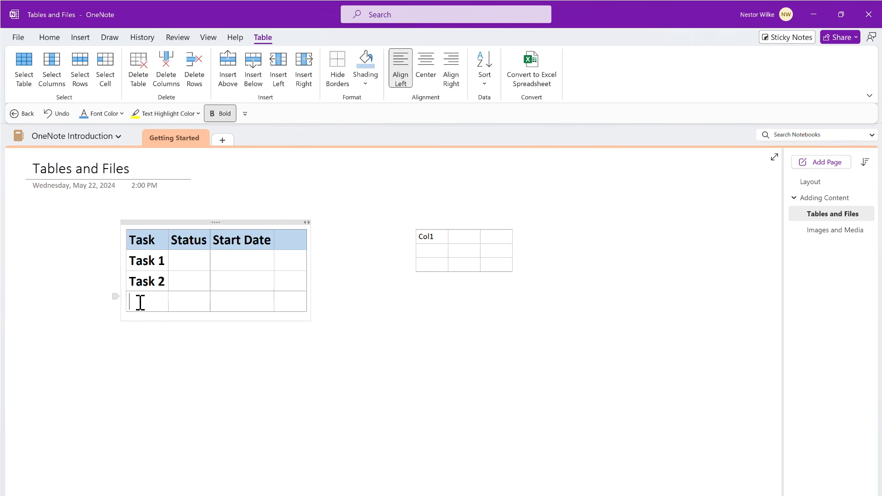
# Enter "Task 3" in the first cell of the new row and "Progress" as the new column's header
pyautogui.write('Task 3')
pyautogui.click(295, 244)
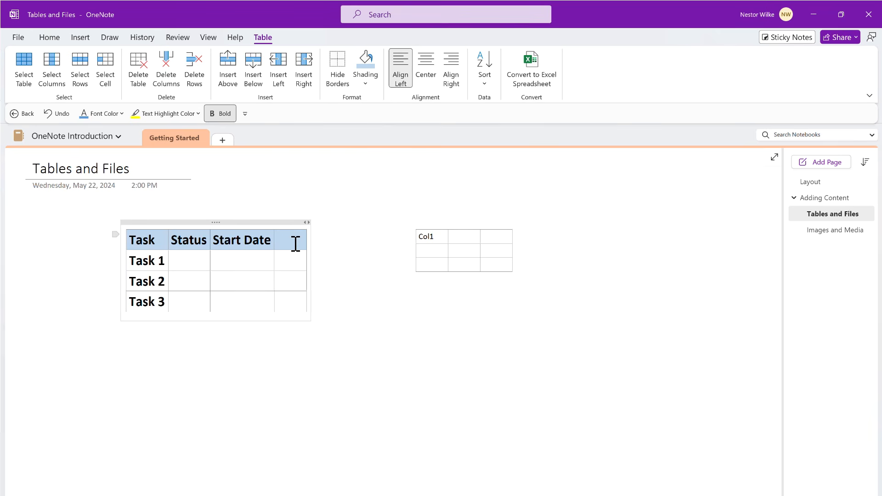
pyautogui.write('P')
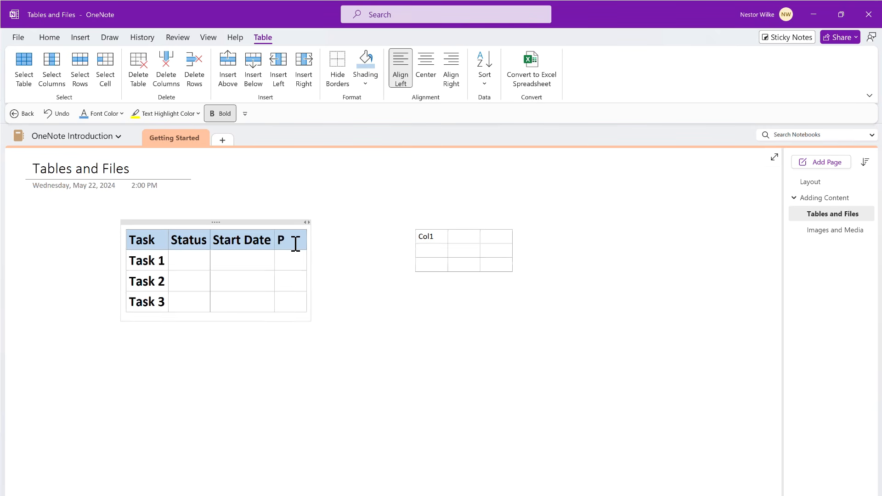
pyautogui.write('rogress')
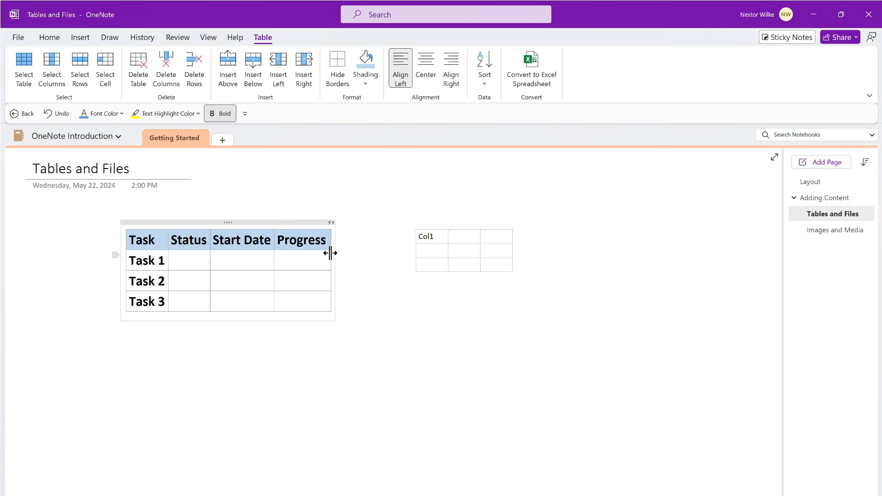
# Move the task table closer to the page title, in line with it
pyautogui.moveTo(292, 223); pyautogui.dragTo(207, 211)
pyautogui.click(355, 276)
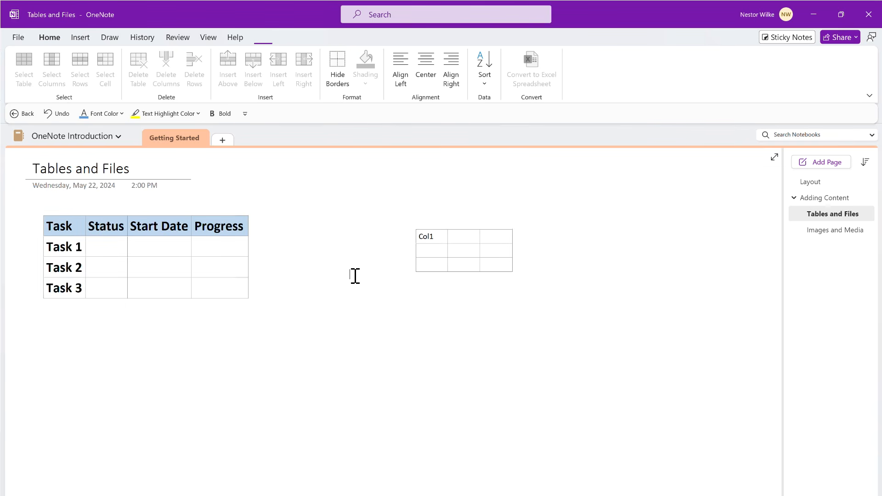
# Insert a new Excel spreadsheet below the task table and open it for editing in Excel
pyautogui.click(62, 329)
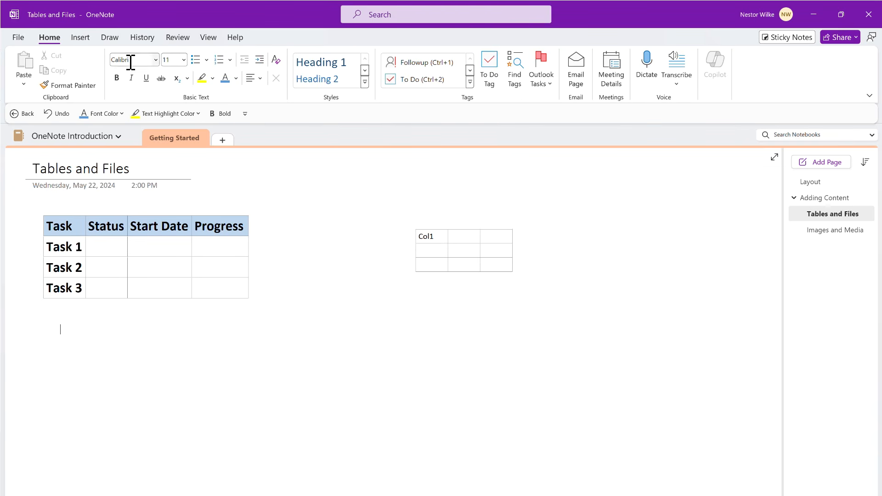
pyautogui.click(82, 39)
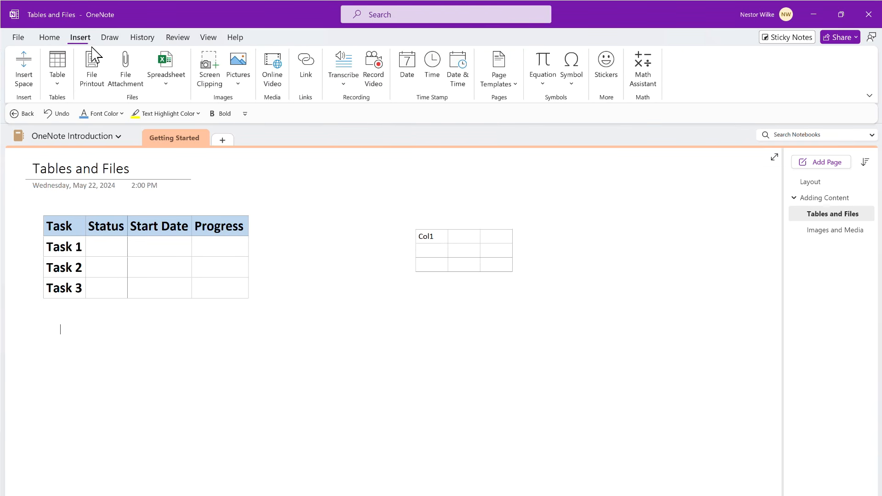
pyautogui.click(62, 87)
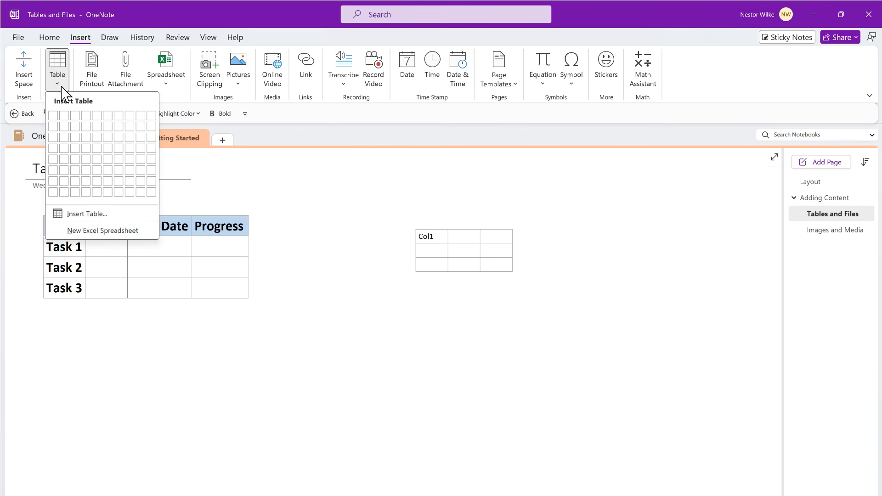
pyautogui.click(97, 227)
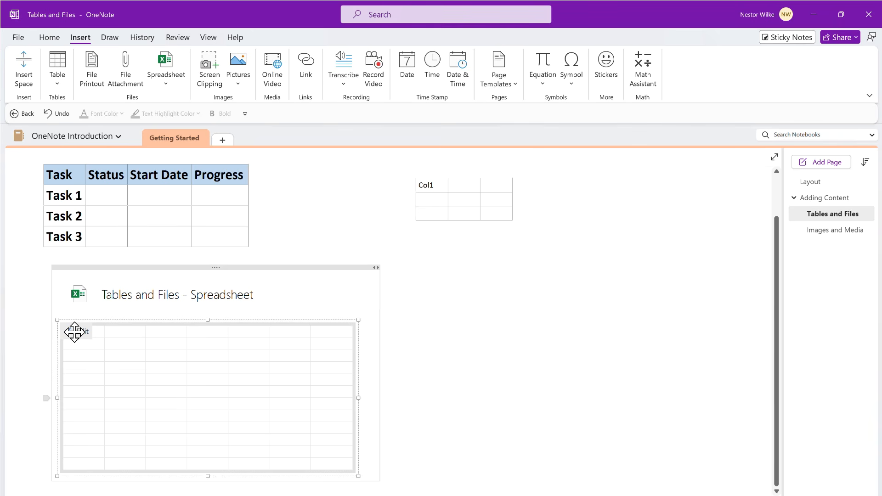
pyautogui.click(74, 332)
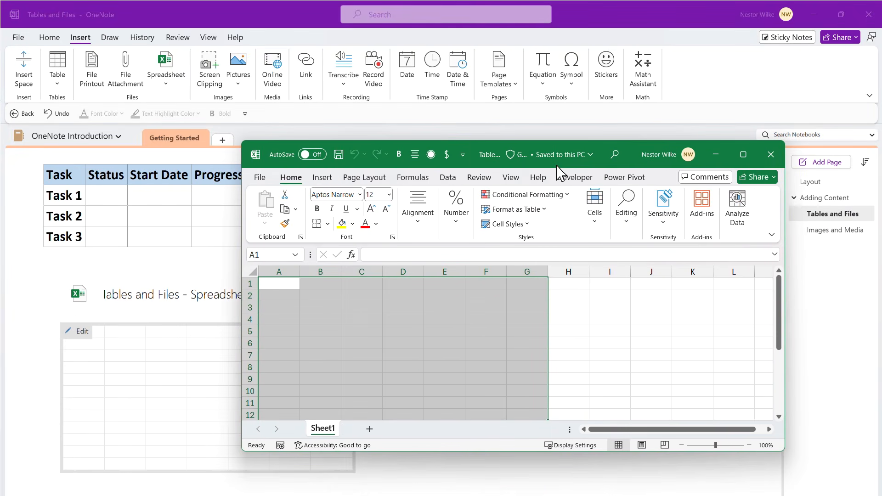
# Fill A1:C11 with Product, Sales and Profit columns for Product 1 through Product 10, calculating Profit as 0.19 times Sales
pyautogui.click(286, 284)
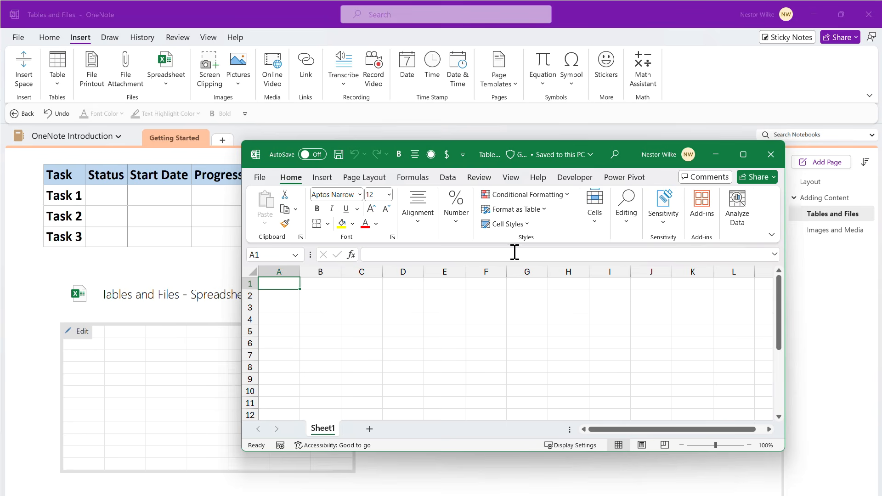
pyautogui.click(411, 183)
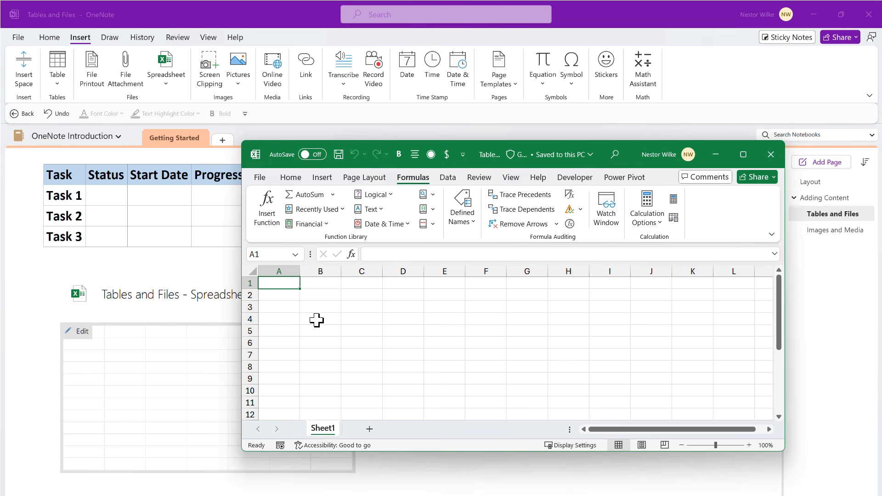
pyautogui.write('Product\tSales\tProfit Product 1\t$ 248.34\t$ 47.18 Product 2\t$ 204.77\t$ 38.91 Product 3\t$ 365.89\t$ 69.52 Product 4\t$ 323.02\t$ 61.37 Product 5\t$ 338.85\t$ 64.38 Product 6\t$ 275.59\t$ 52.36 Product 7\t$ 350.71\t$ 66.64 Product 8\t$ 385.97\t$ 73.33 Product 9\t$ 205.35\t$ 39.02 Product 10\t$ 227.06\t$ 43.14')
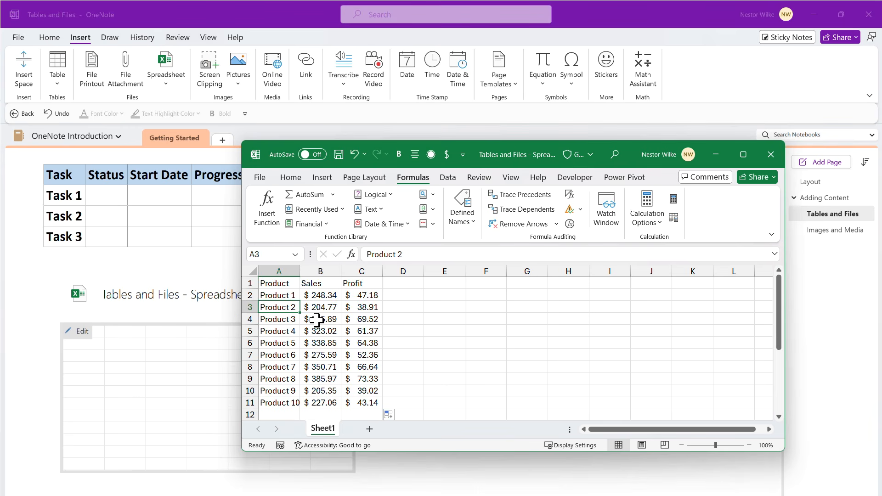
# Check the formulas and values in the Profit and Sales columns, and close the workbook with its changes saved
pyautogui.click(369, 297)
pyautogui.click(366, 321)
pyautogui.click(369, 354)
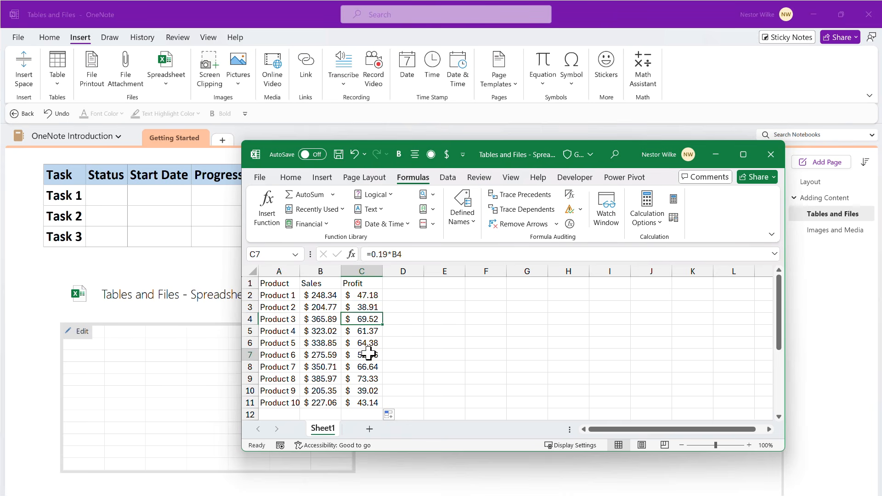
pyautogui.click(303, 308)
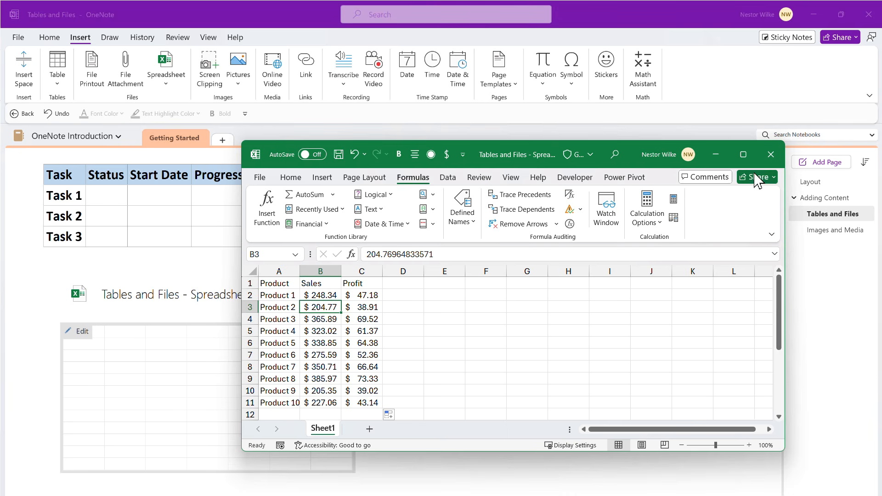
pyautogui.click(771, 156)
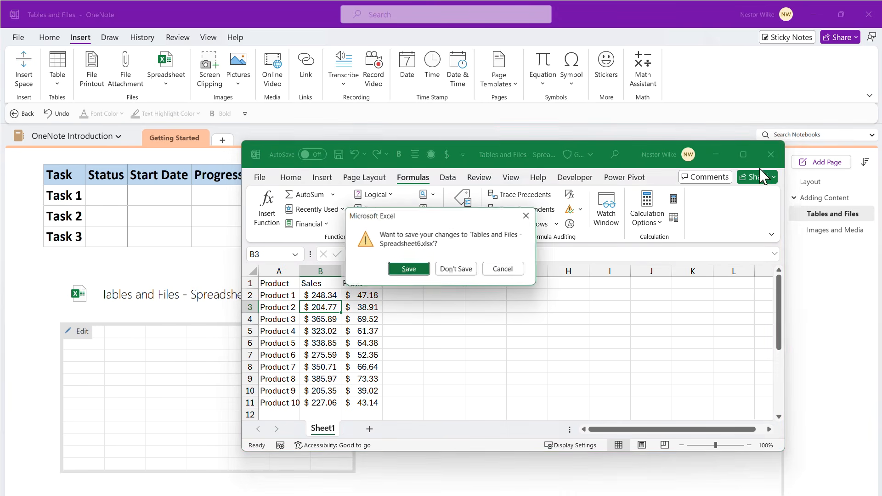
pyautogui.click(409, 270)
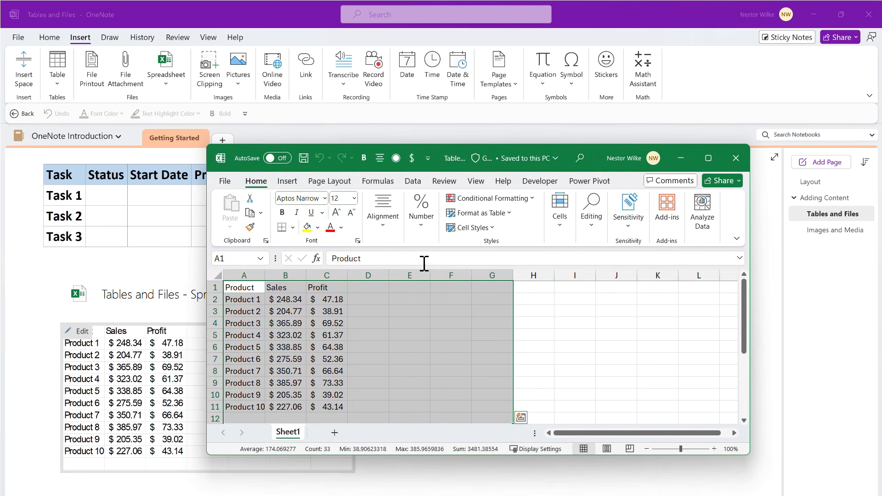
# Look over the product data in the reopened embedded spreadsheet and close Excel without making changes
pyautogui.click(301, 314)
pyautogui.click(258, 327)
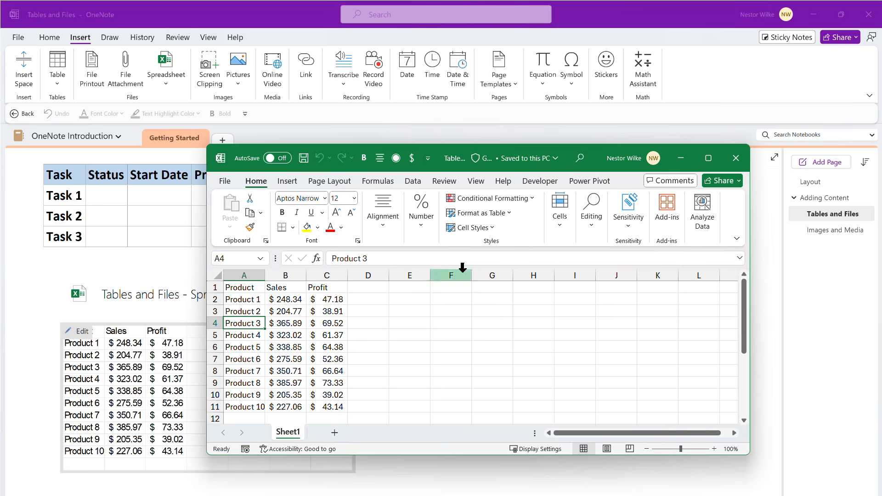
pyautogui.click(737, 160)
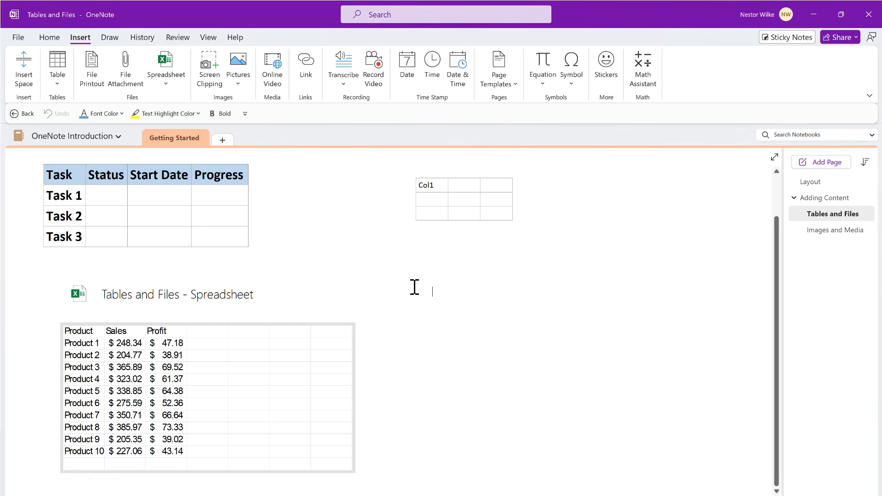
# Move the small Col1 table farther right and place the spreadsheet between it and the task table
pyautogui.scroll(2, 415, 287)
pyautogui.click(467, 223)
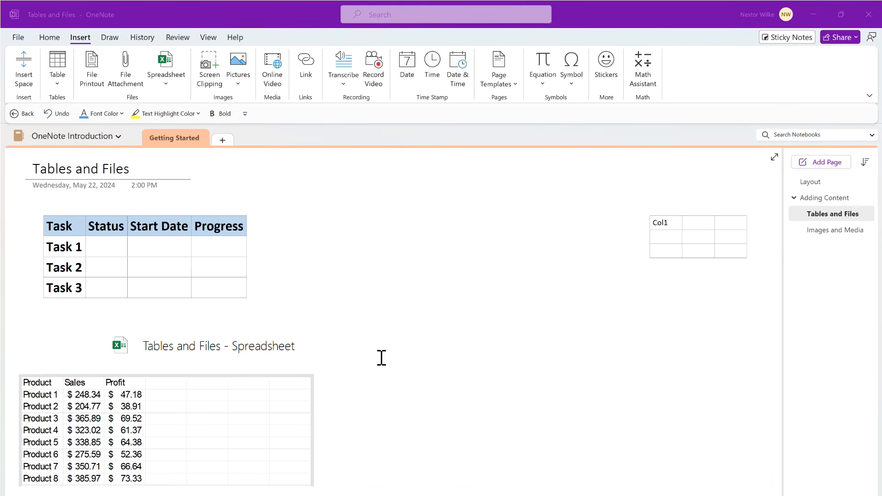
pyautogui.click(158, 387)
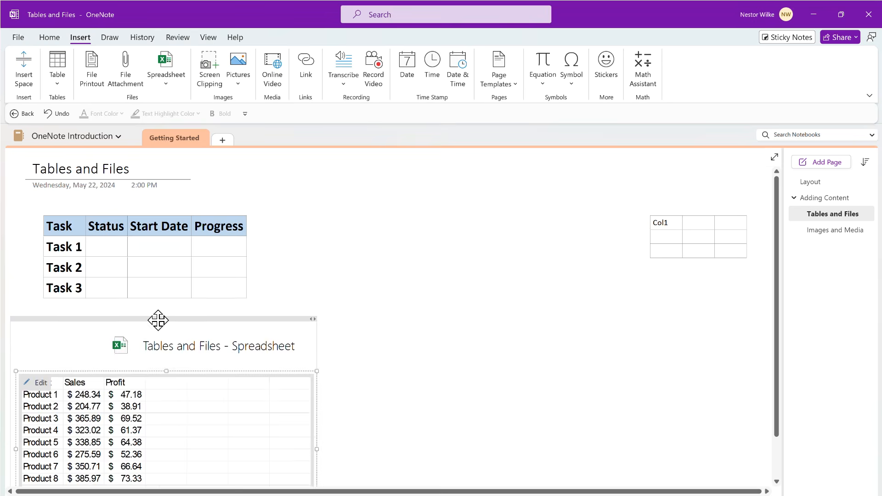
pyautogui.moveTo(158, 319); pyautogui.dragTo(446, 214)
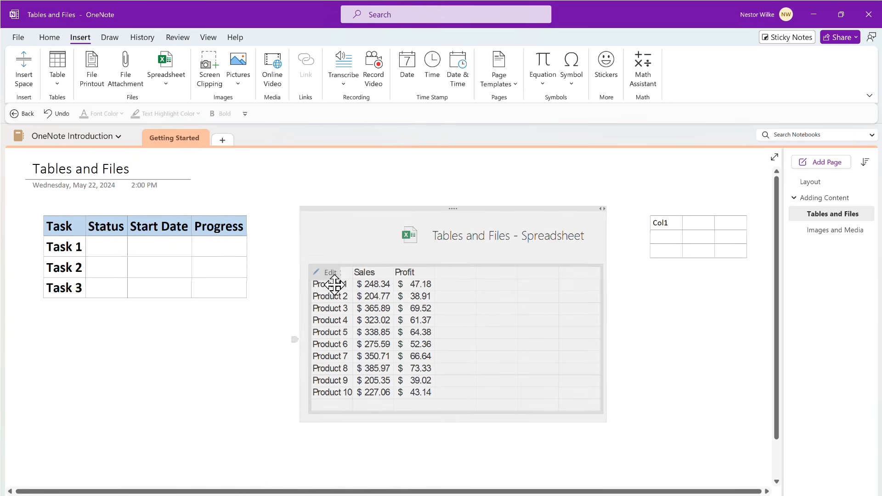
pyautogui.click(203, 362)
# Insert a file printout of the BASIC presentation in the empty area below the spreadsheet
pyautogui.scroll(-5, 205, 363)
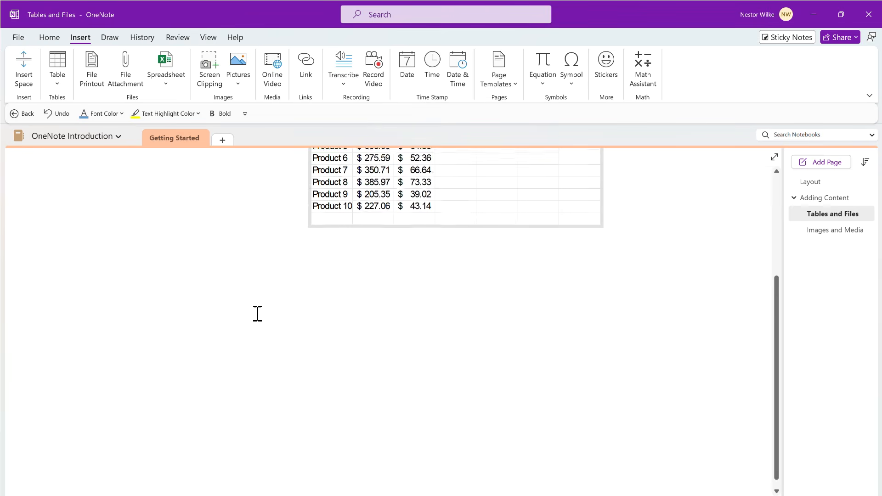
pyautogui.click(37, 241)
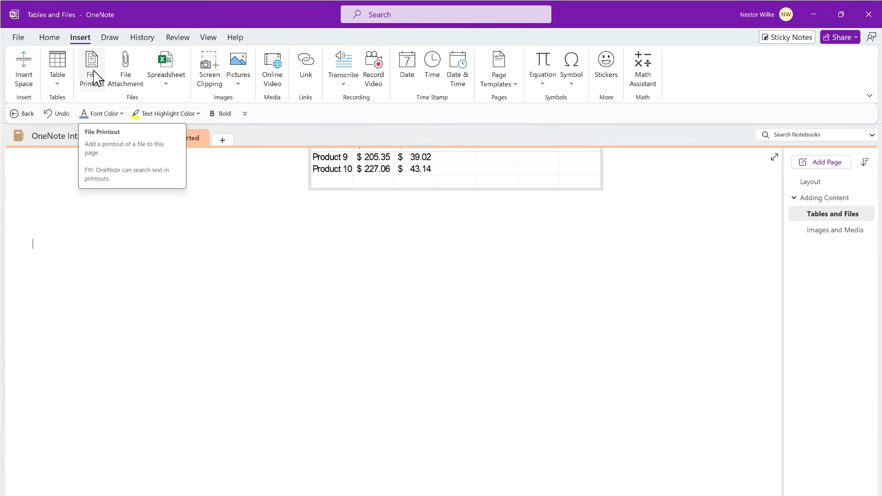
pyautogui.click(96, 78)
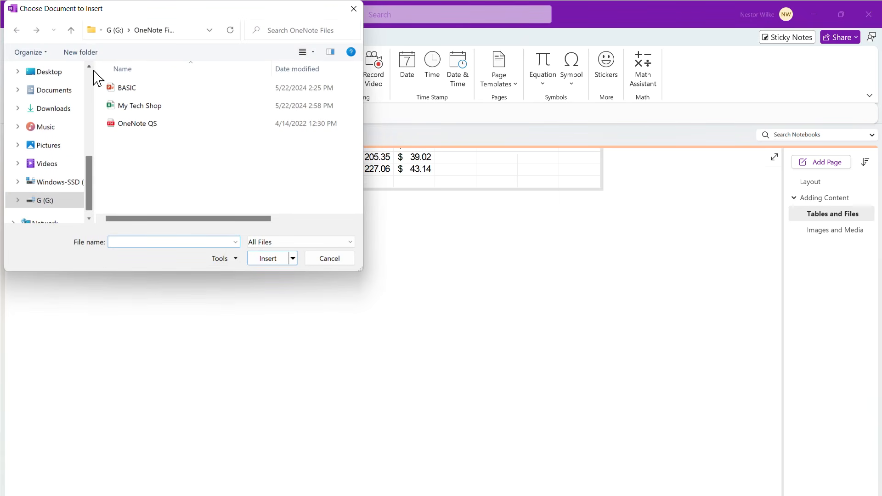
pyautogui.click(134, 93)
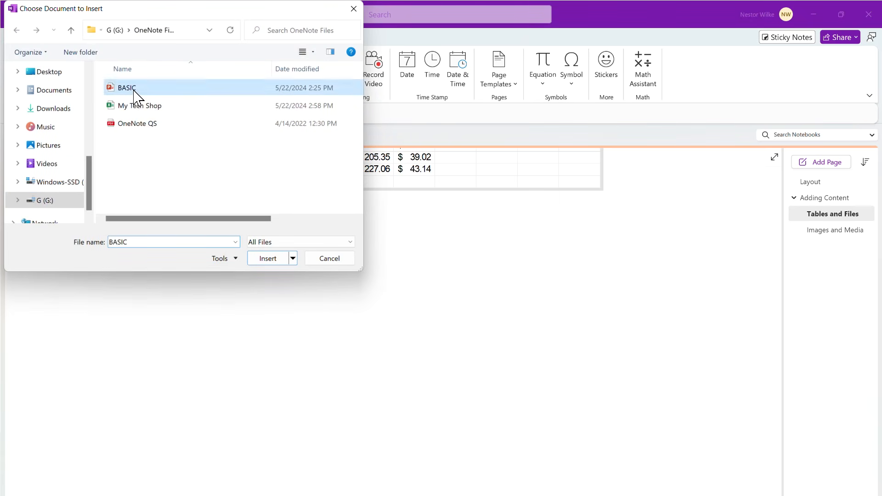
pyautogui.click(268, 258)
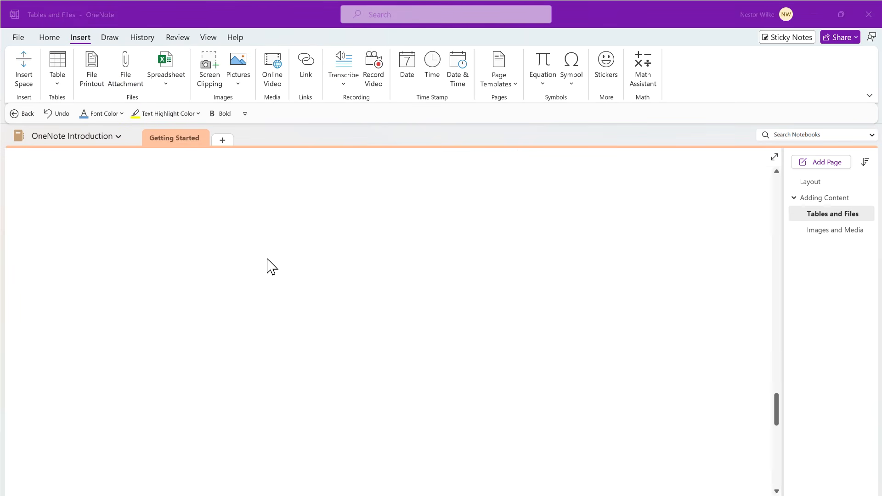
# Examine the BASIC presentation's printed slides on the page, from the title slide to Engaging the Audience
pyautogui.scroll(20, 268, 260)
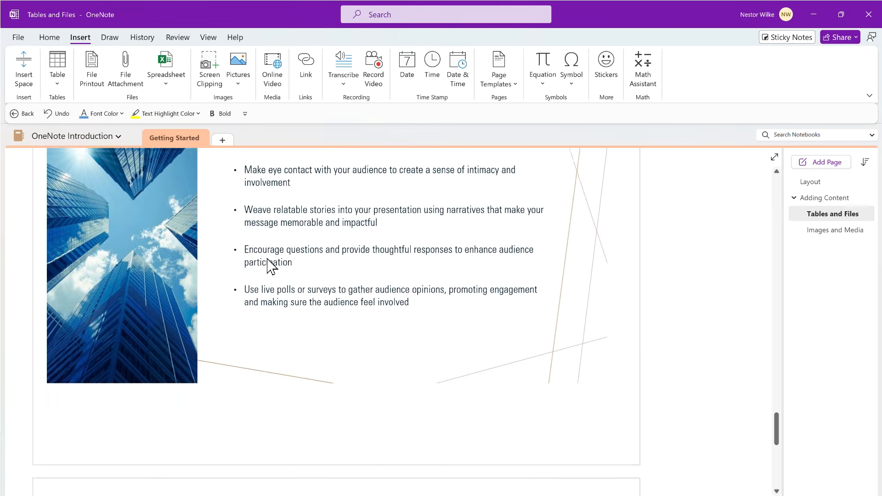
pyautogui.scroll(20, 268, 260)
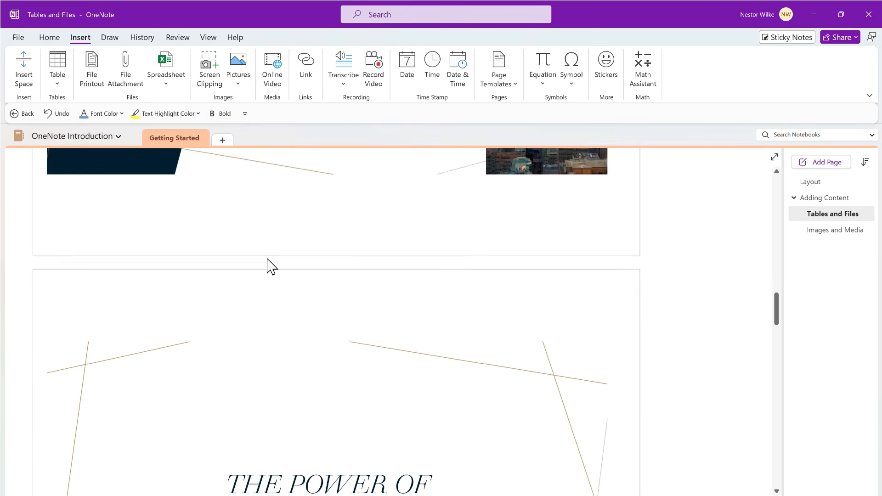
pyautogui.scroll(-2, 268, 260)
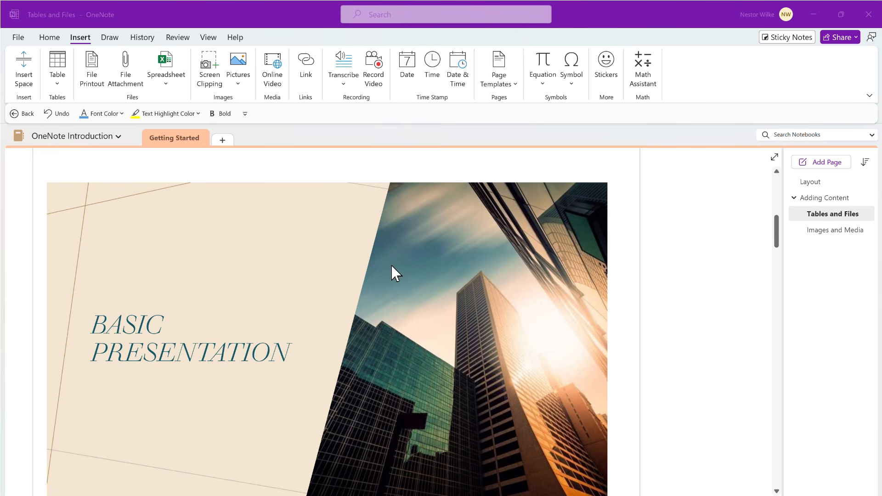
pyautogui.scroll(-2, 393, 270)
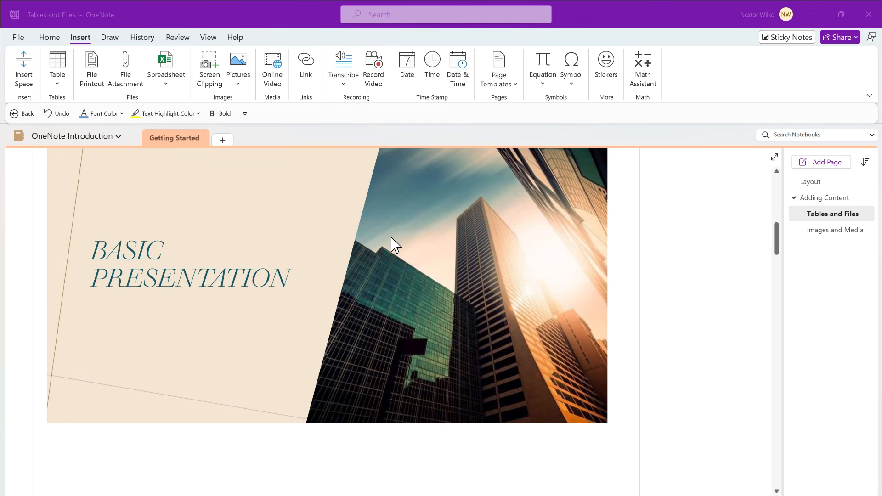
pyautogui.scroll(-8, 395, 243)
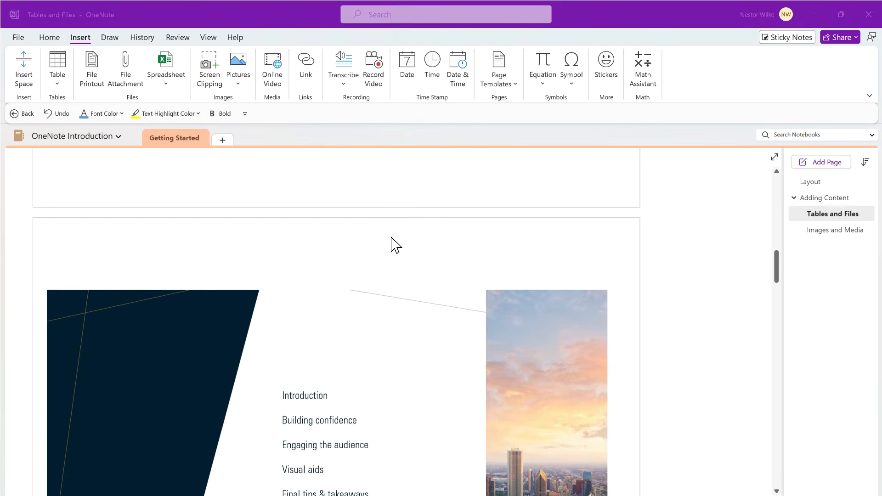
pyautogui.scroll(-10, 395, 244)
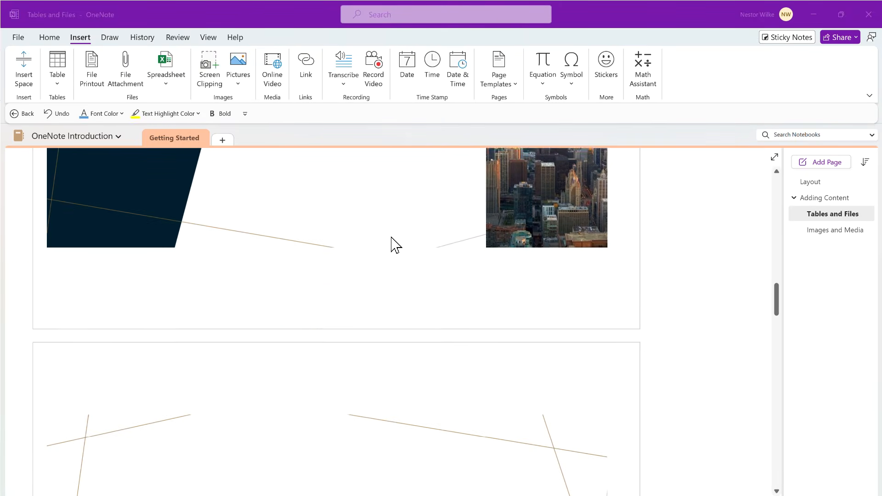
pyautogui.scroll(-16, 396, 244)
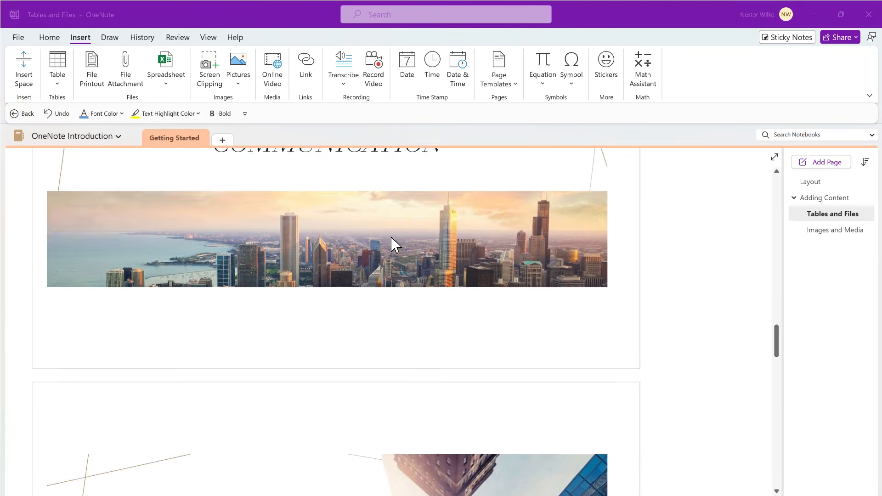
pyautogui.scroll(-14, 395, 245)
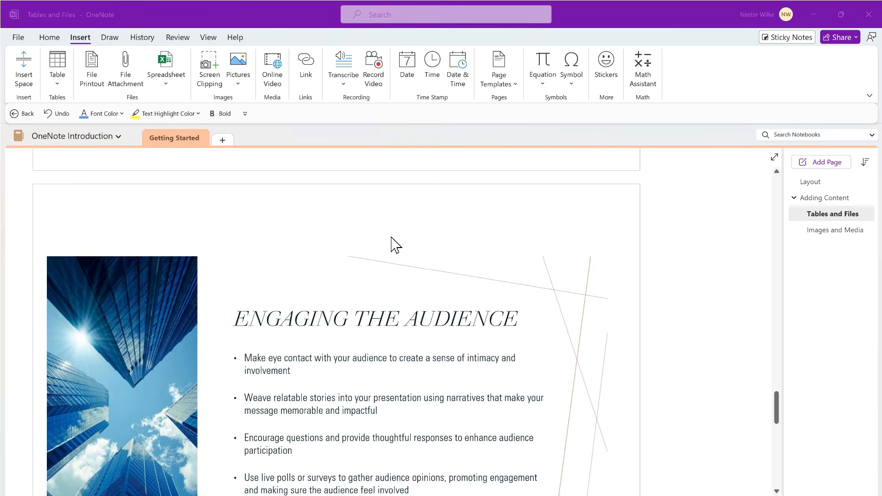
pyautogui.scroll(13, 395, 245)
pyautogui.scroll(5, 395, 245)
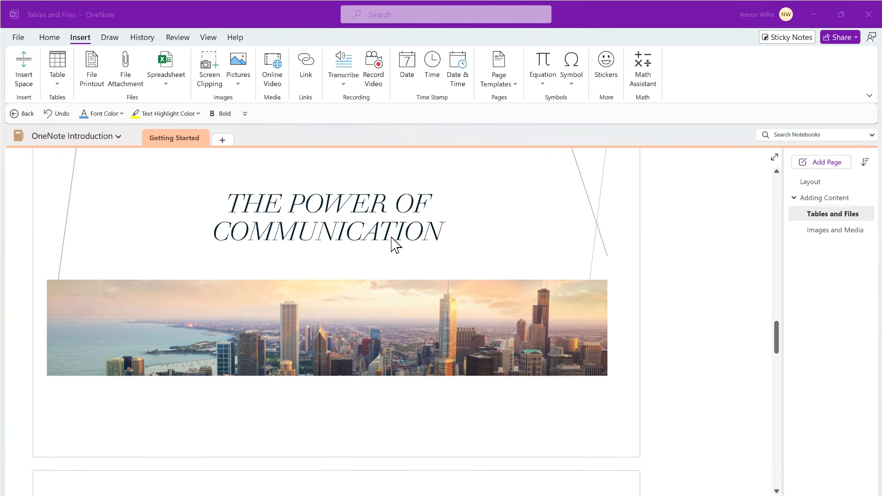
# View the presentation printout in full page view and return to the normal page view
pyautogui.click(775, 158)
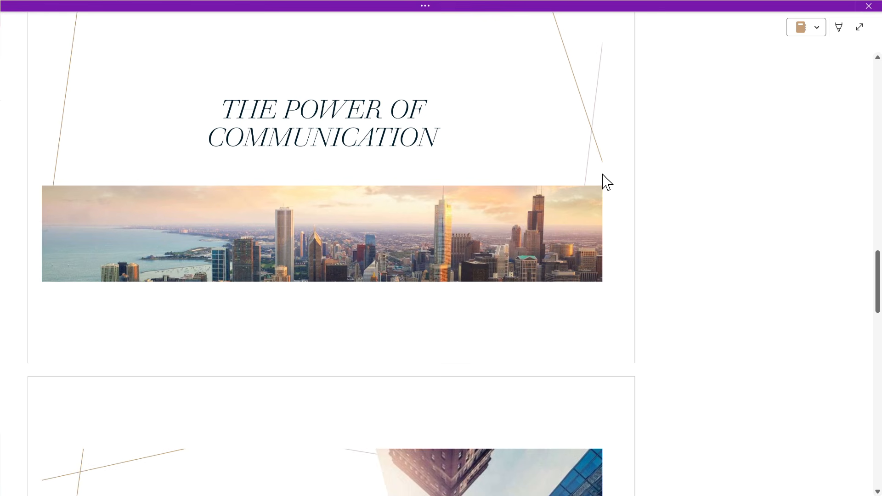
pyautogui.scroll(5, 604, 182)
pyautogui.scroll(3, 603, 182)
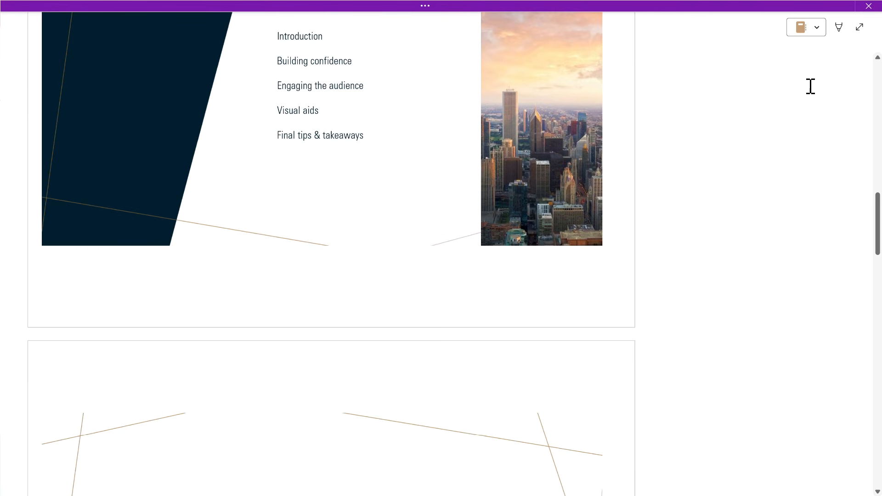
pyautogui.click(860, 26)
# Open the BASIC presentation file attached above the printout in PowerPoint, accepting the file warning
pyautogui.scroll(10, 280, 276)
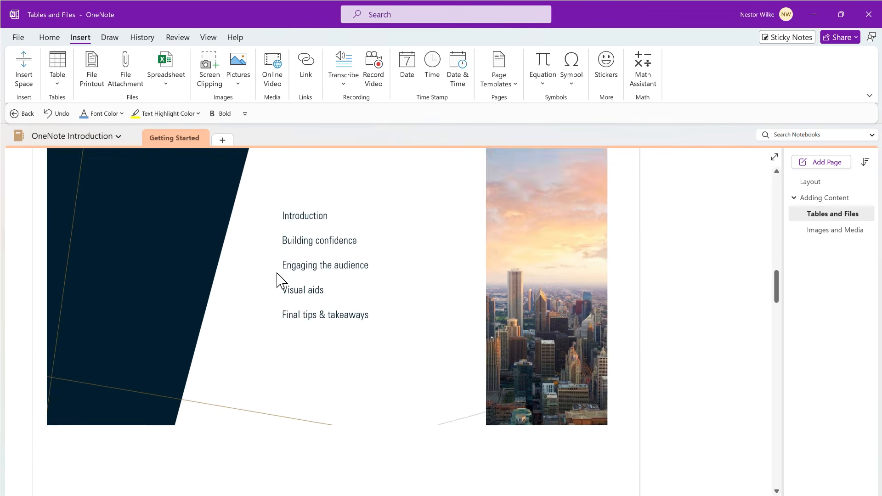
pyautogui.scroll(4, 281, 279)
pyautogui.scroll(-3, 276, 298)
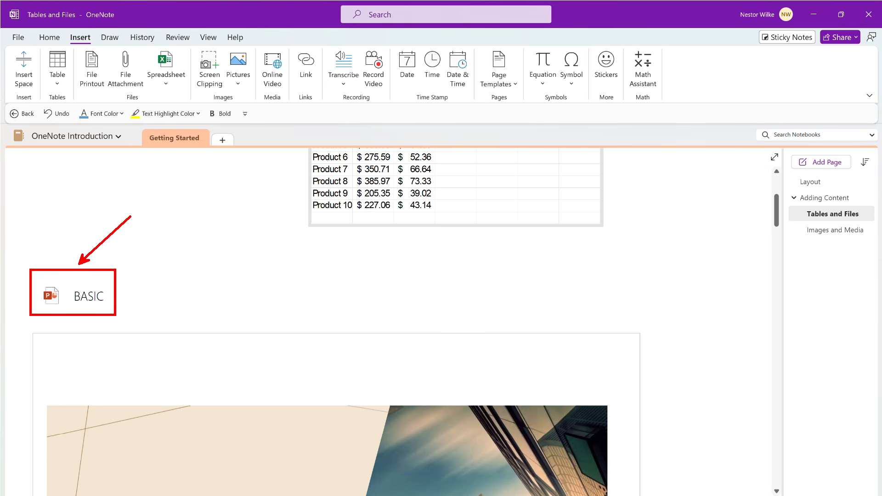
pyautogui.doubleClick(51, 296)
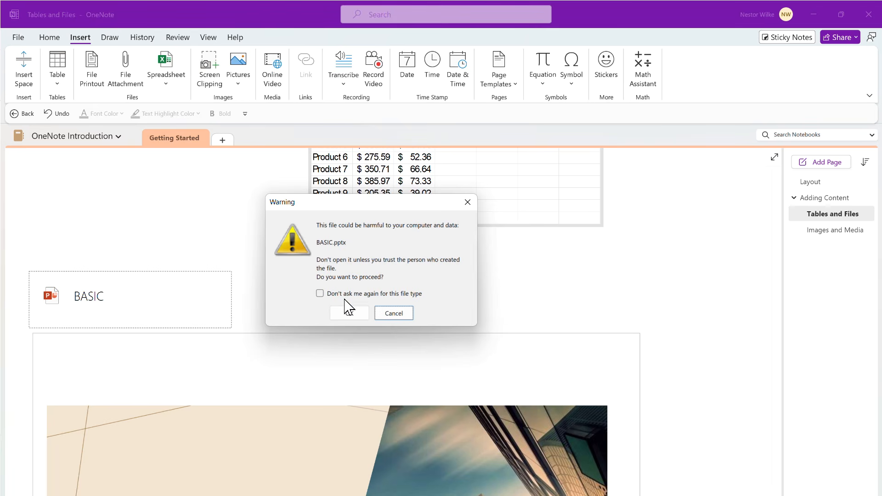
pyautogui.click(349, 315)
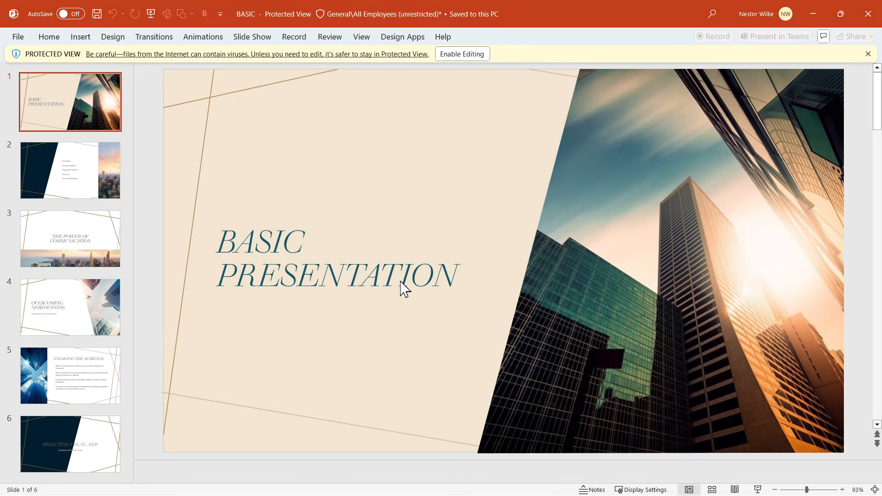
# Browse the slides of the opened BASIC presentation and return to its title slide
pyautogui.scroll(-3, 480, 236)
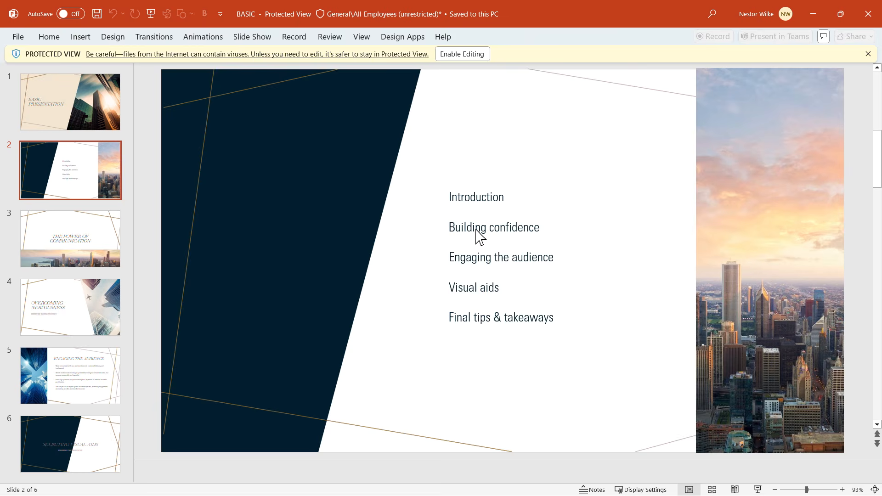
pyautogui.scroll(-1, 480, 236)
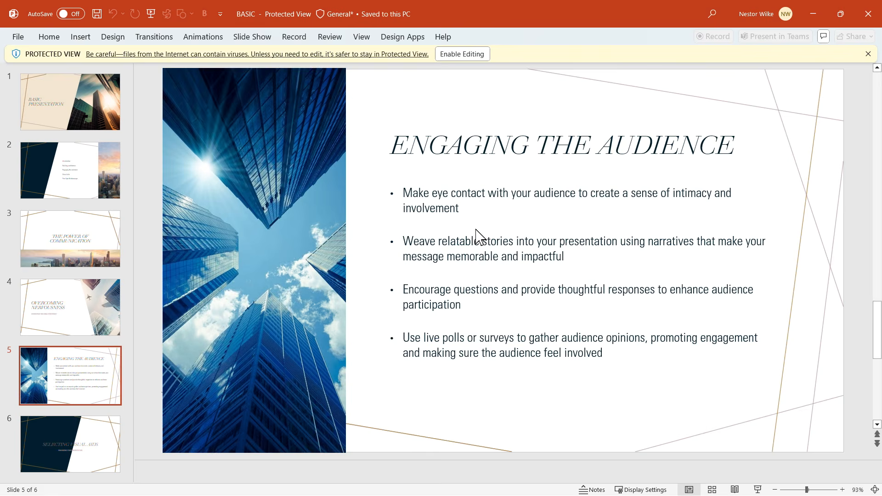
pyautogui.scroll(4, 480, 237)
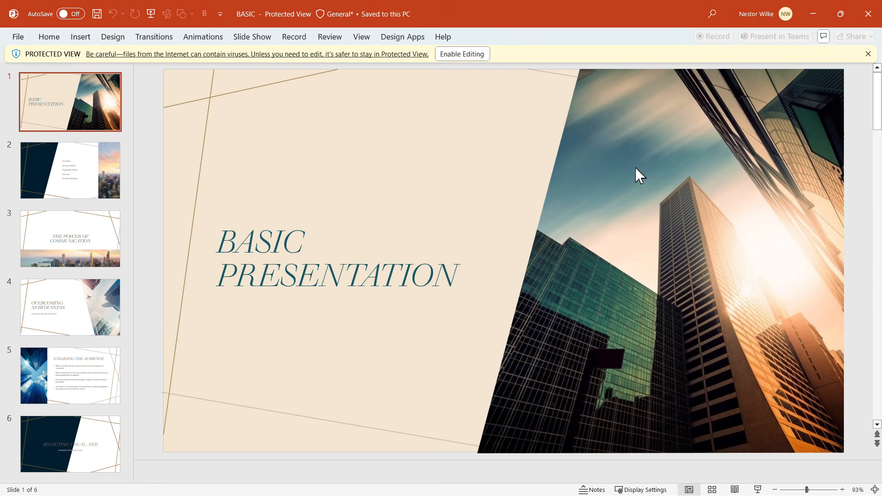
# Close the BASIC presentation and attach the OneNote QS PDF as a file below the last slide of the printout
pyautogui.click(865, 17)
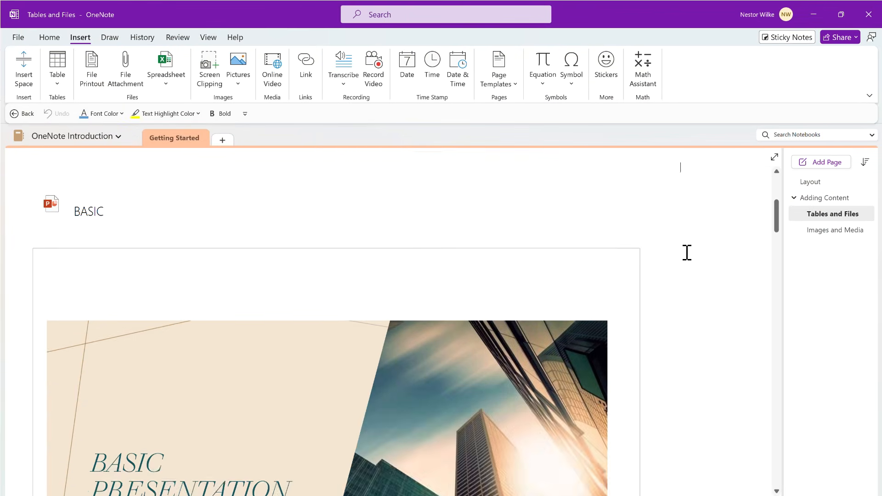
pyautogui.scroll(-20, 687, 252)
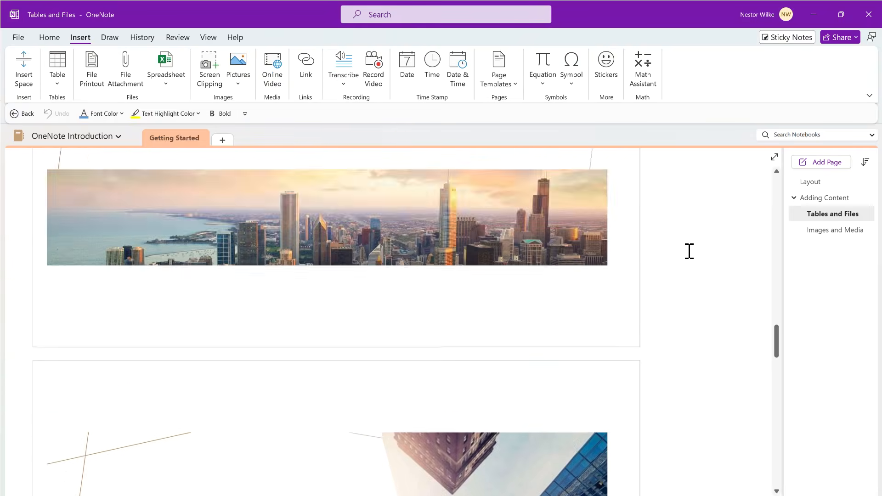
pyautogui.scroll(-20, 689, 251)
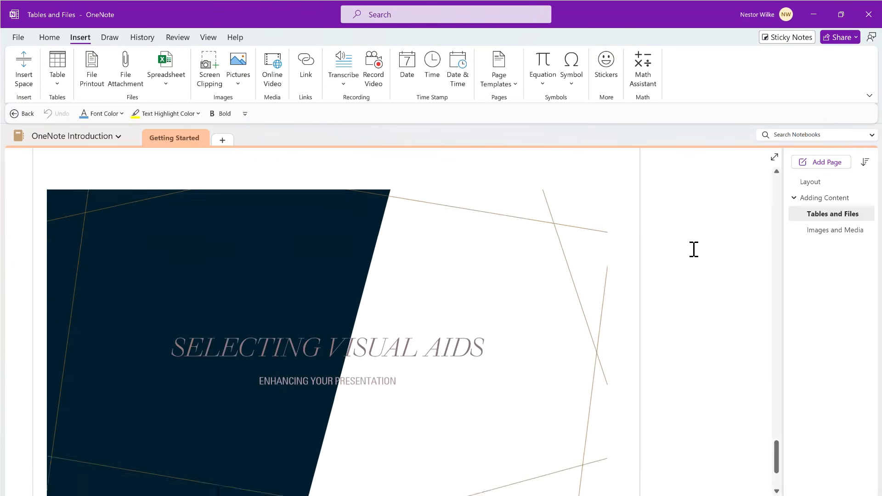
pyautogui.scroll(-6, 693, 248)
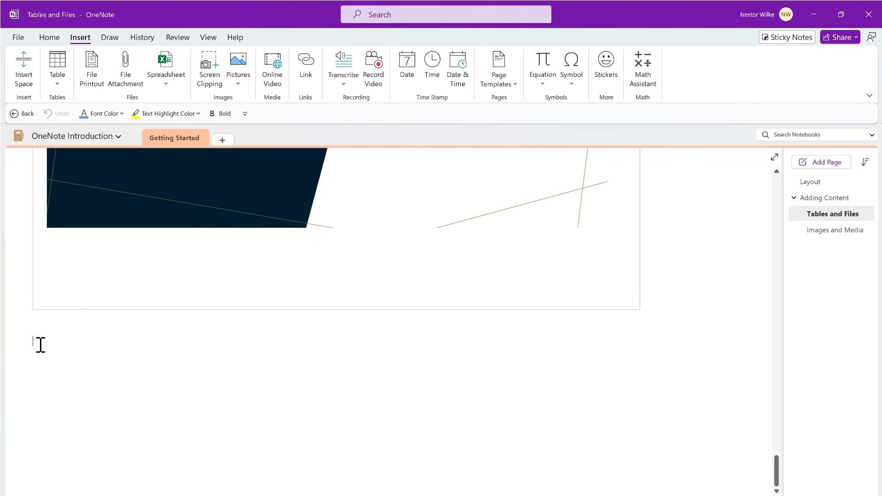
pyautogui.click(126, 74)
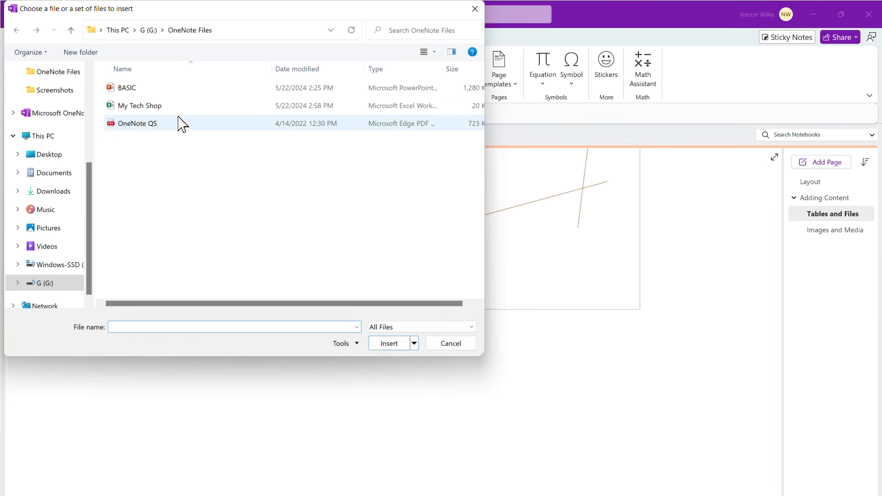
pyautogui.click(146, 125)
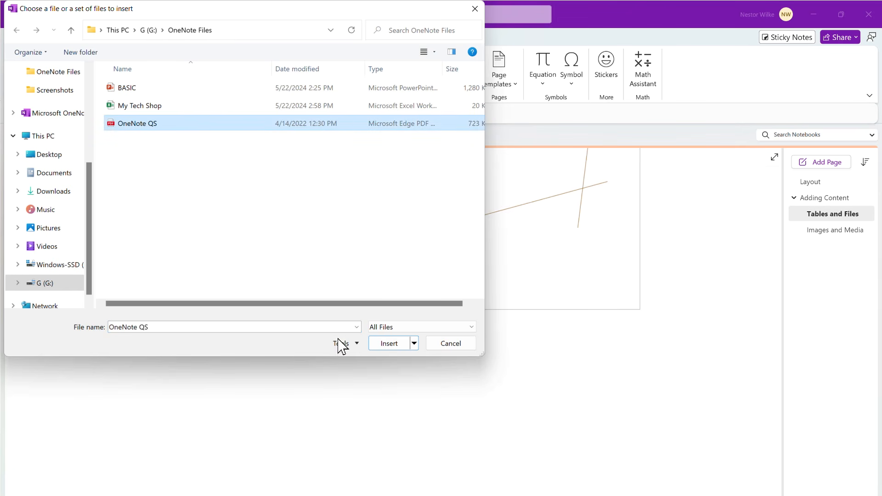
pyautogui.click(392, 346)
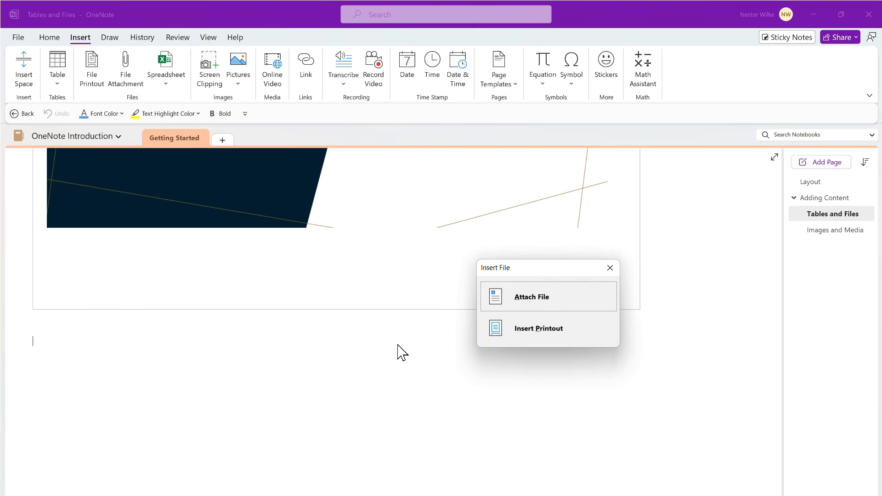
pyautogui.click(528, 298)
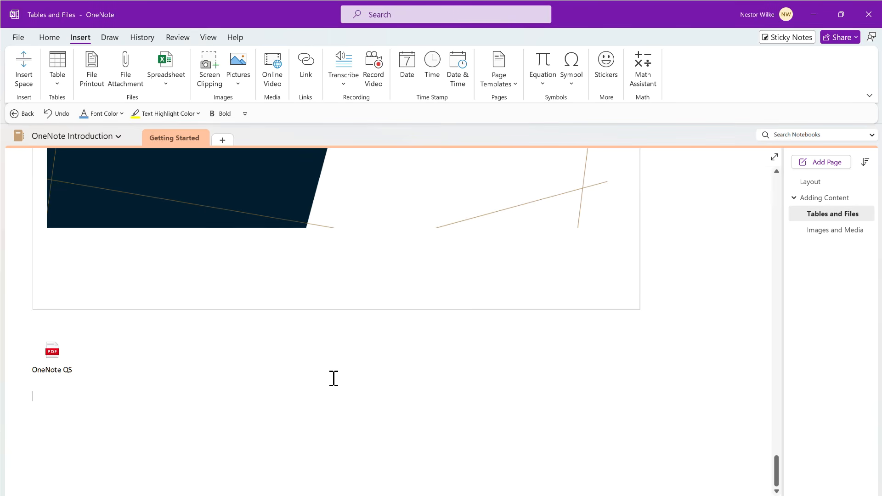
# Attach the existing Excel workbook My Tech Shop as a file below the OneNote QS attachment
pyautogui.scroll(-3, 307, 371)
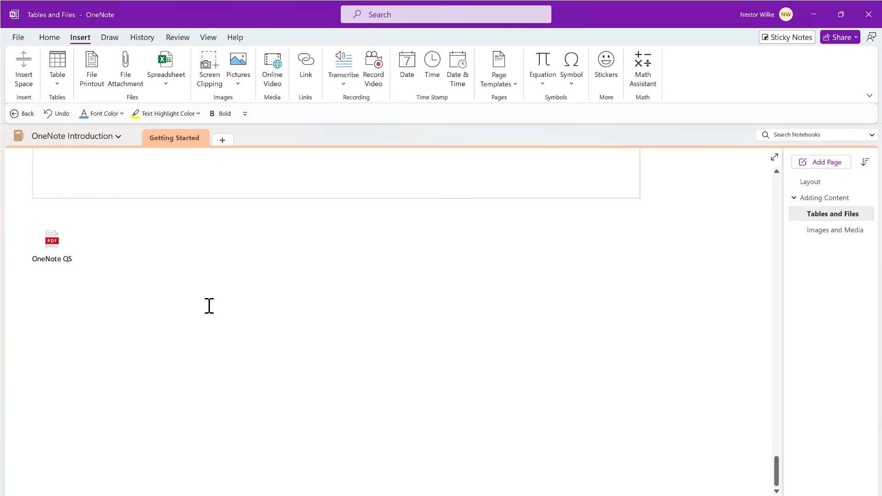
pyautogui.scroll(2, 208, 304)
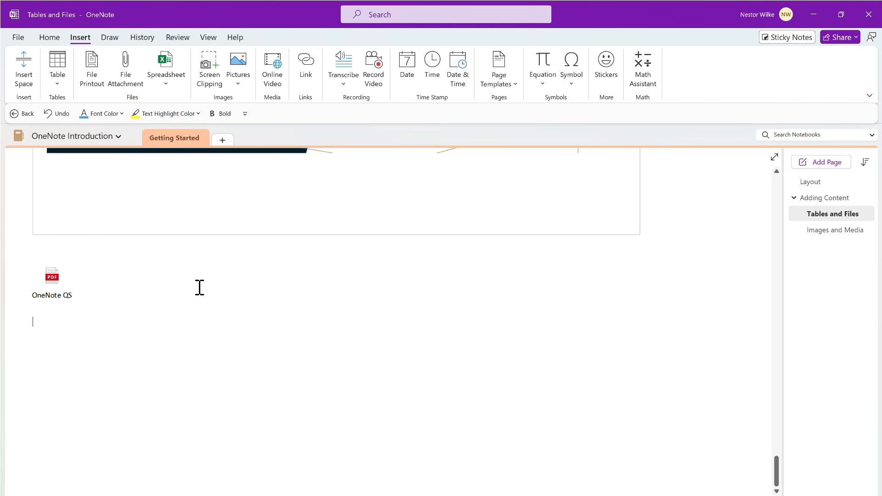
pyautogui.scroll(2, 200, 288)
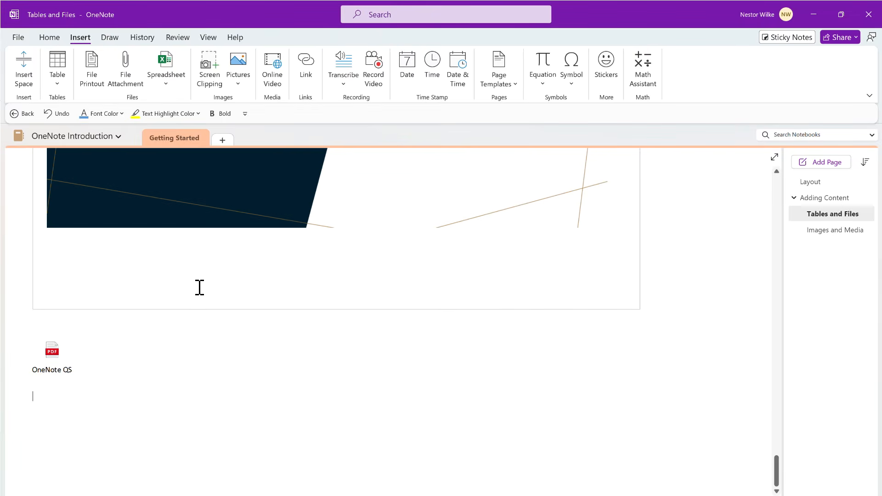
pyautogui.scroll(-2, 254, 291)
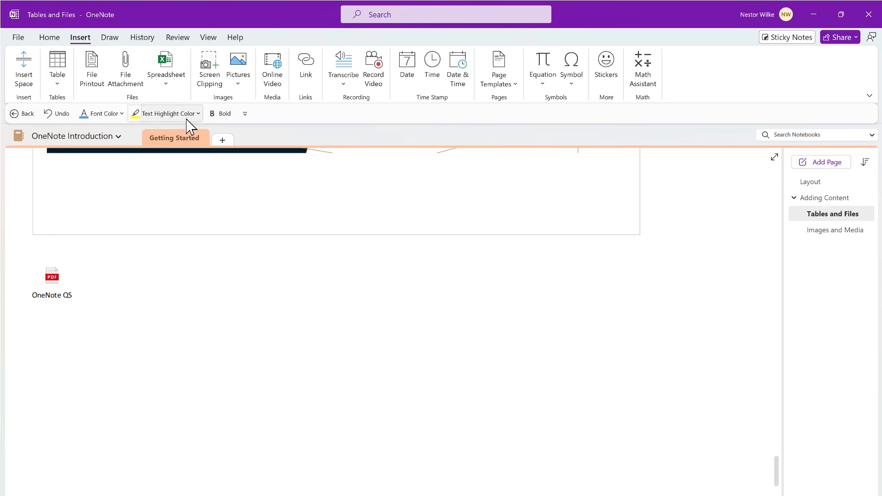
pyautogui.click(170, 85)
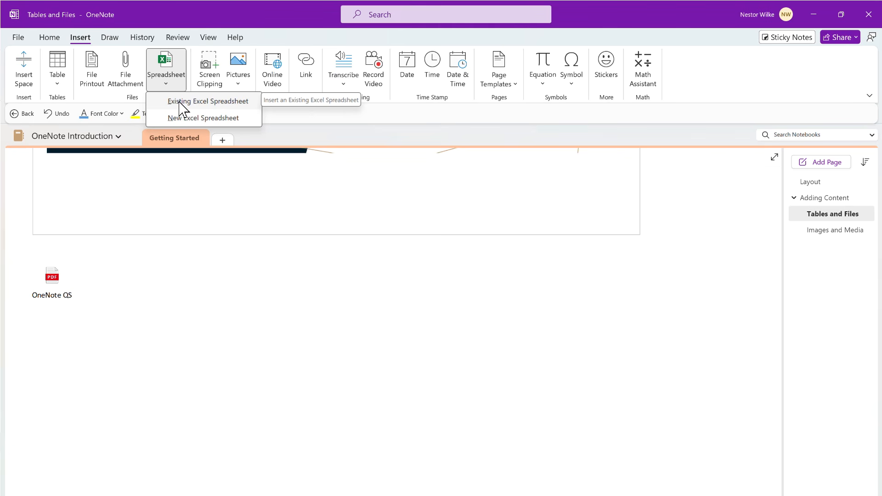
pyautogui.click(213, 101)
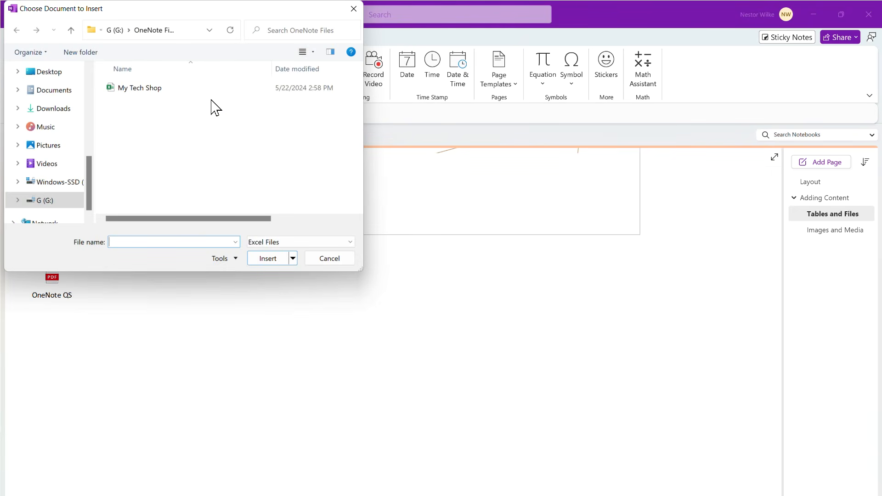
pyautogui.click(152, 89)
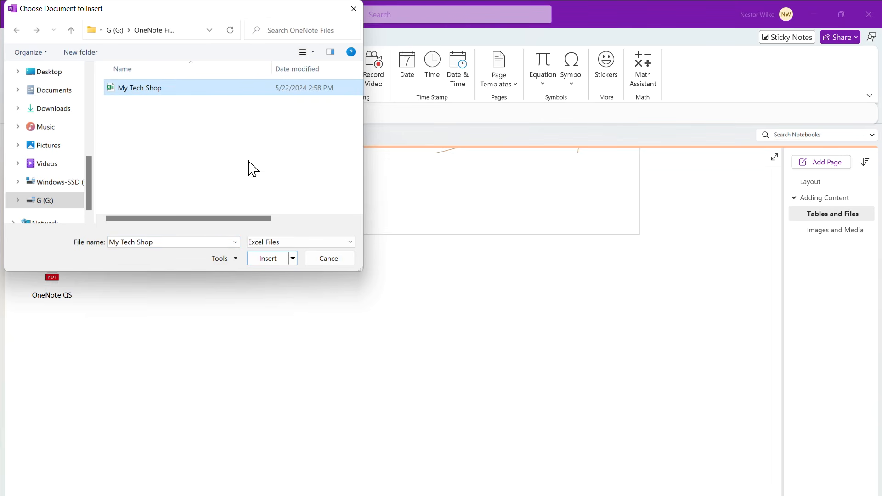
pyautogui.click(268, 259)
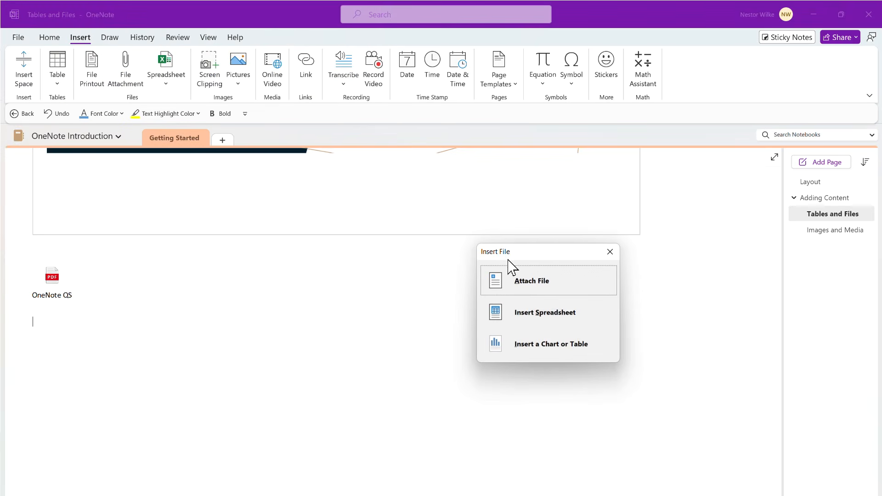
pyautogui.moveTo(533, 255); pyautogui.dragTo(504, 253)
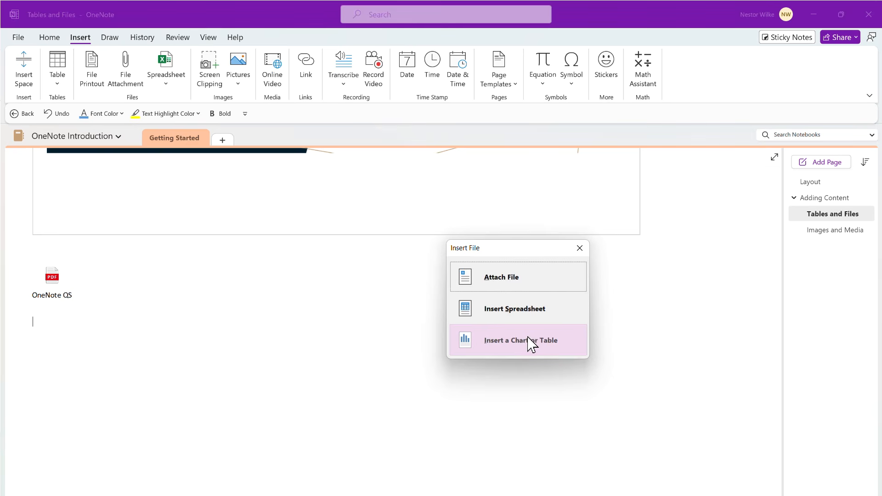
pyautogui.click(507, 281)
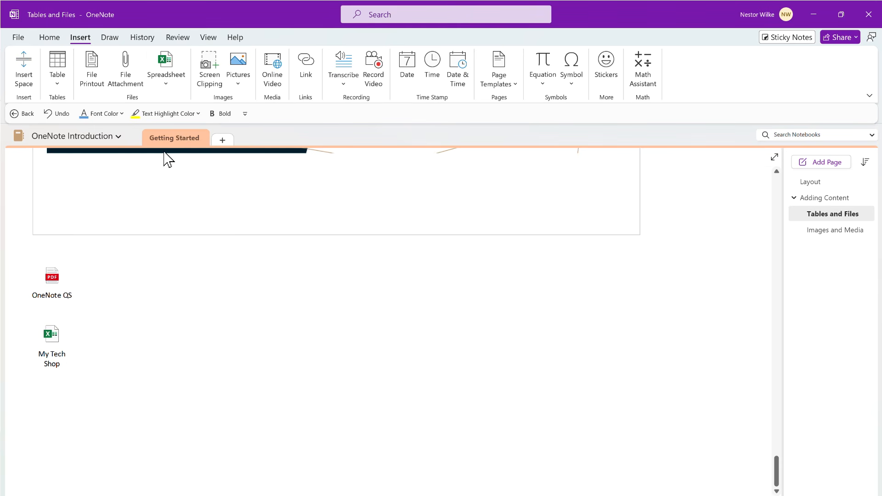
# Insert the existing My Tech Shop workbook as an embedded spreadsheet below its file attachment
pyautogui.click(167, 84)
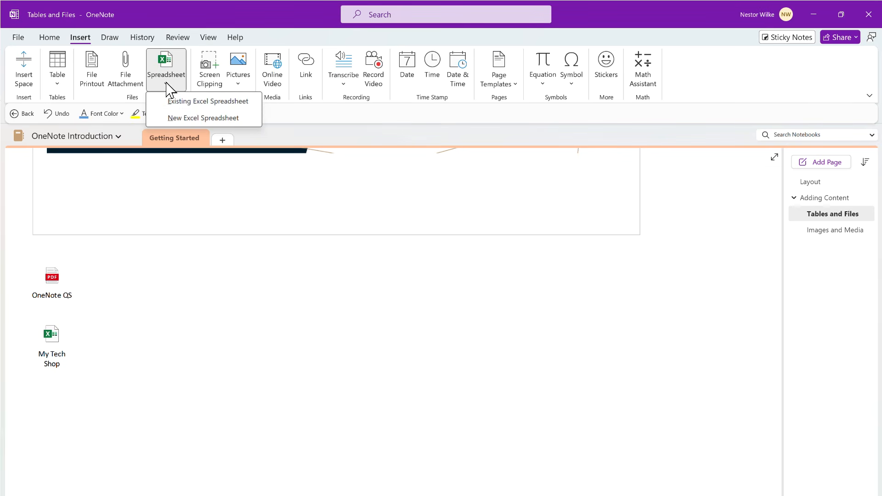
pyautogui.click(201, 102)
pyautogui.click(142, 91)
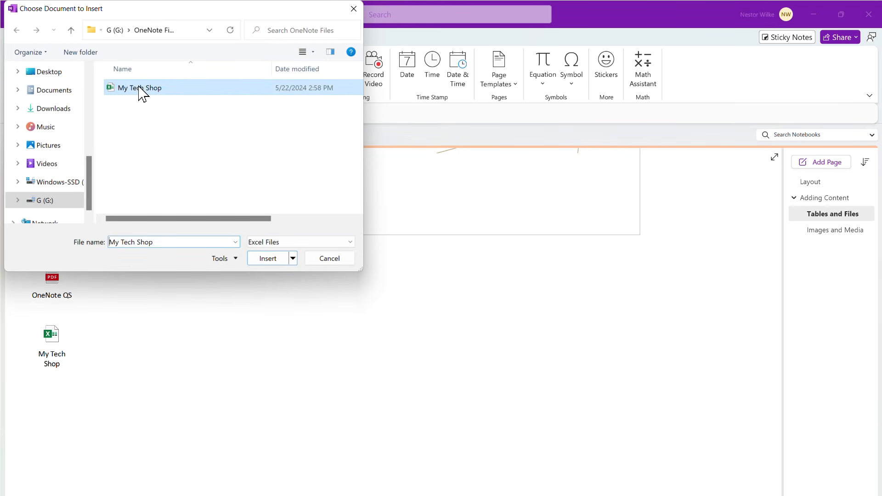
pyautogui.click(270, 258)
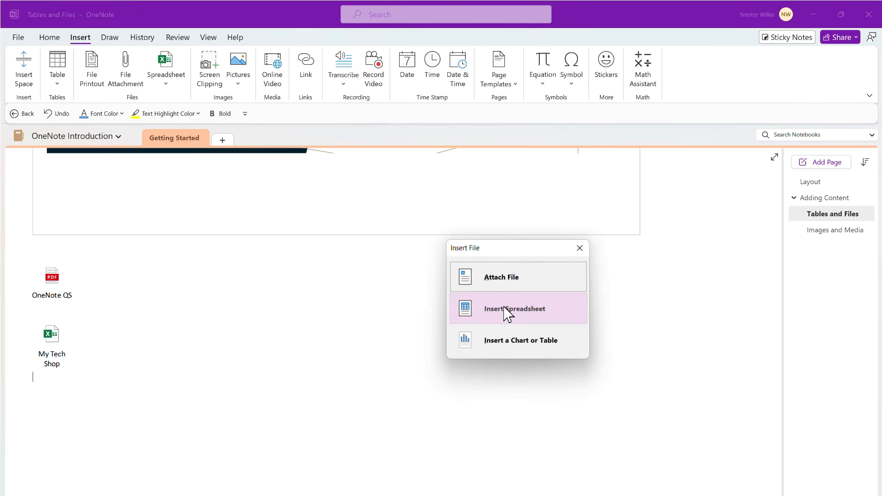
pyautogui.click(505, 307)
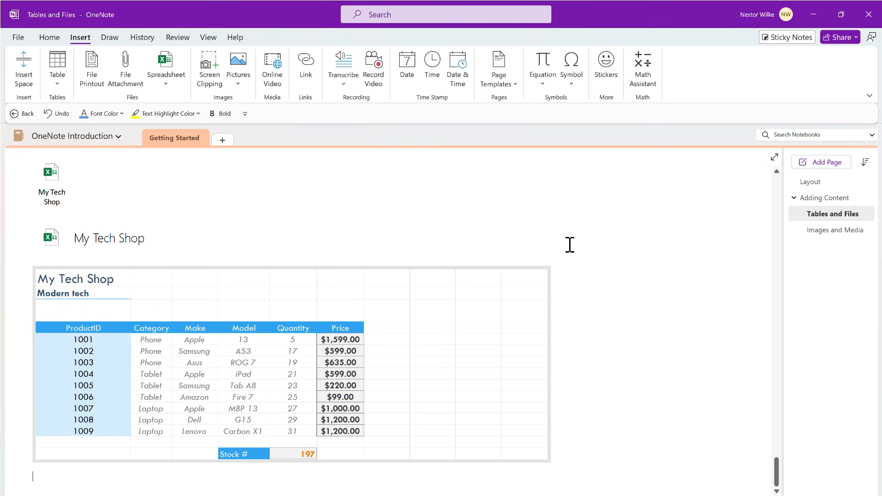
# Open the embedded My Tech Shop spreadsheet for editing in Excel and check its product cells and the Stock # formula
pyautogui.scroll(-2, 599, 243)
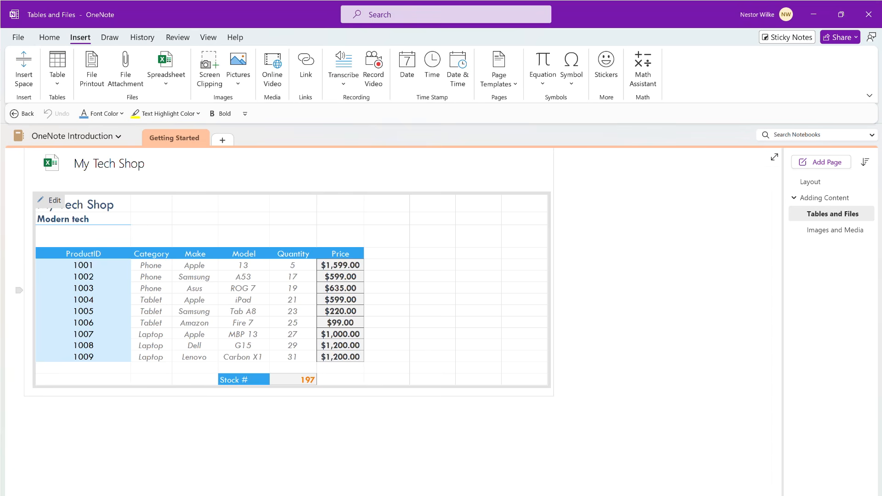
pyautogui.click(241, 269)
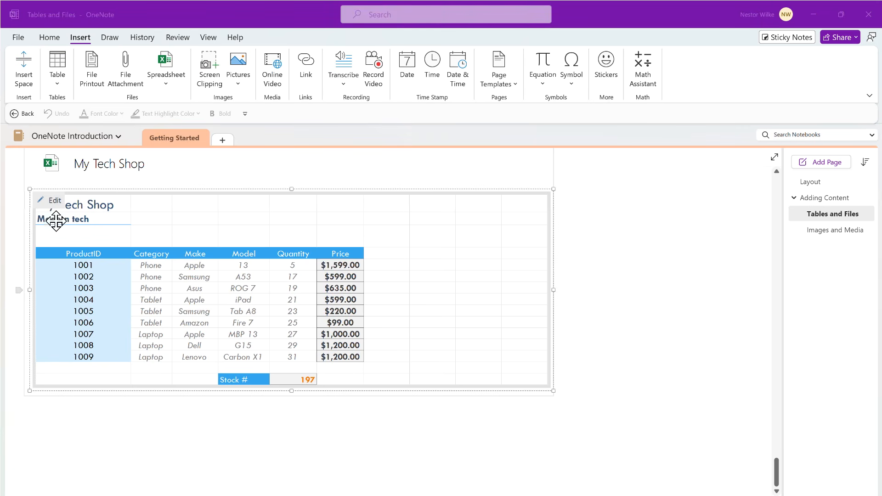
pyautogui.moveTo(881, 188); pyautogui.dragTo(504, 132)
pyautogui.doubleClick(504, 133)
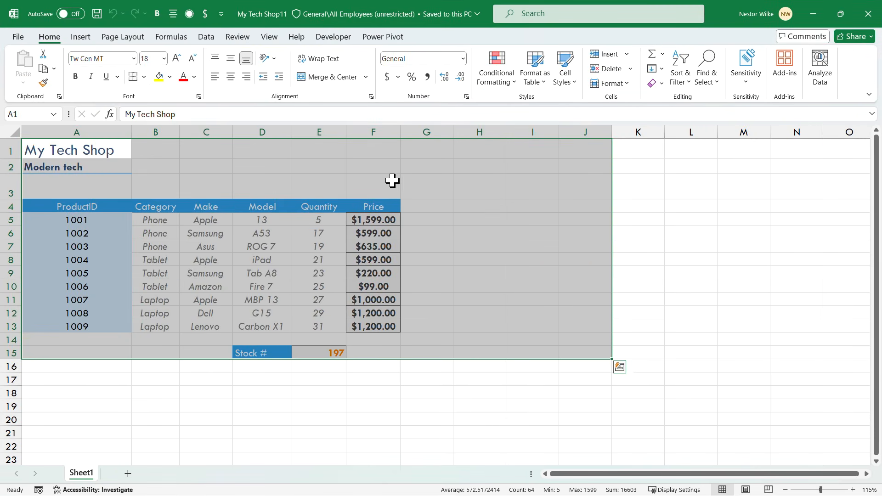
pyautogui.click(157, 232)
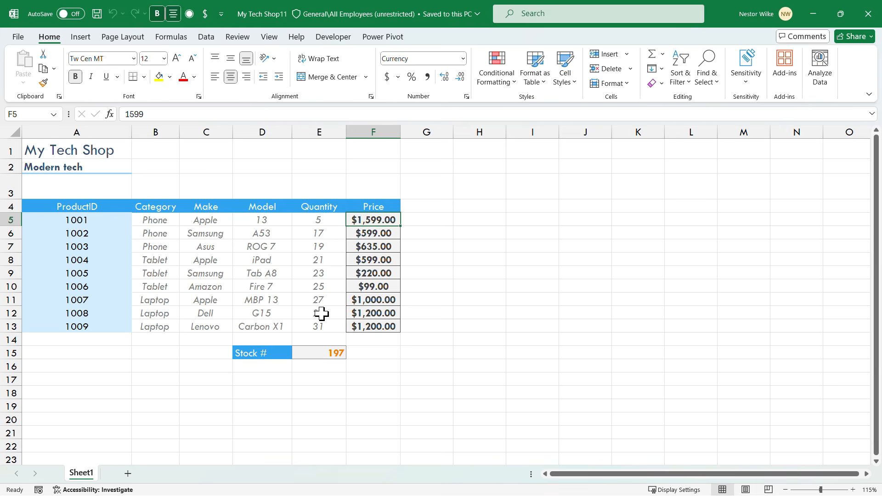
pyautogui.click(318, 352)
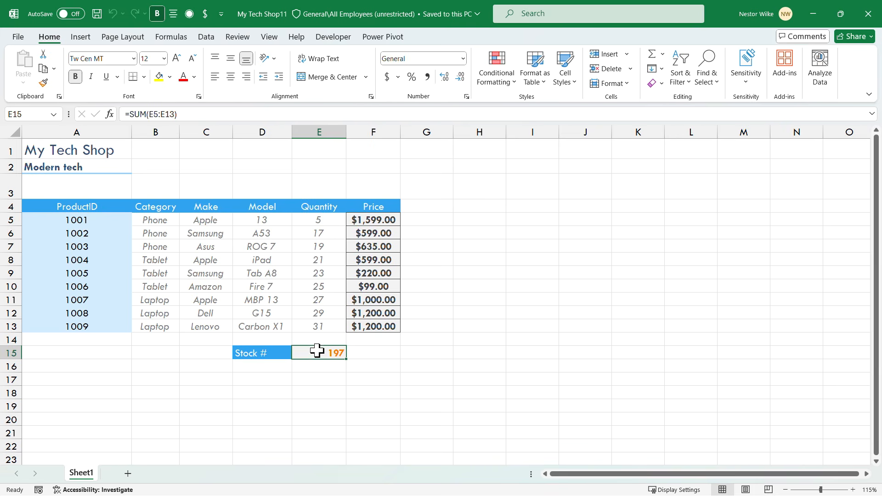
pyautogui.click(246, 240)
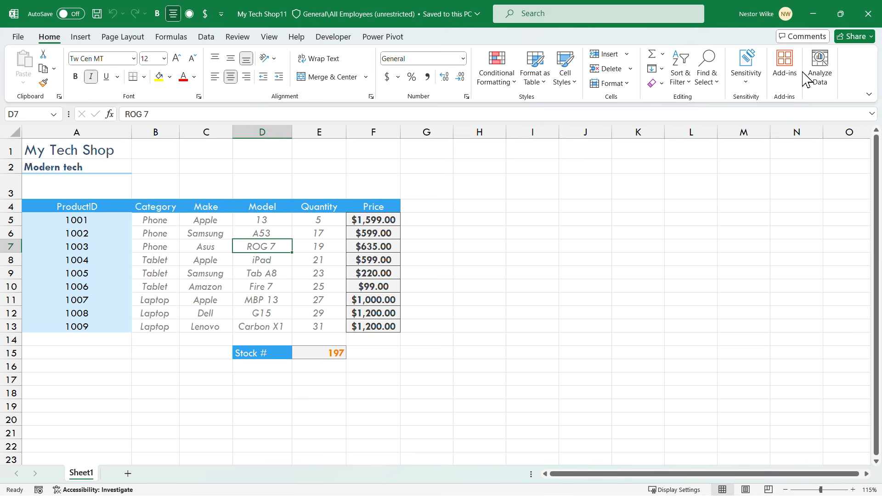
# Set the quantity of product 1001 to 25, then close the workbook and save the changes
pyautogui.click(312, 221)
pyautogui.write('25')
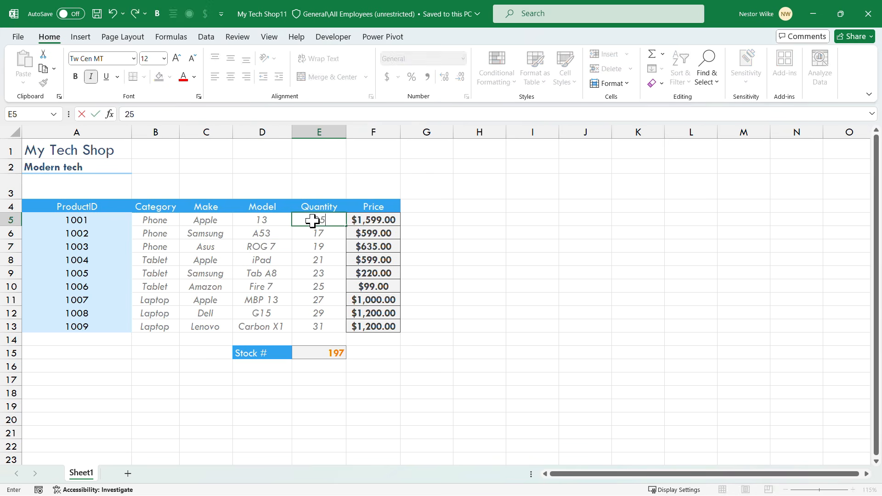
pyautogui.press('Return')
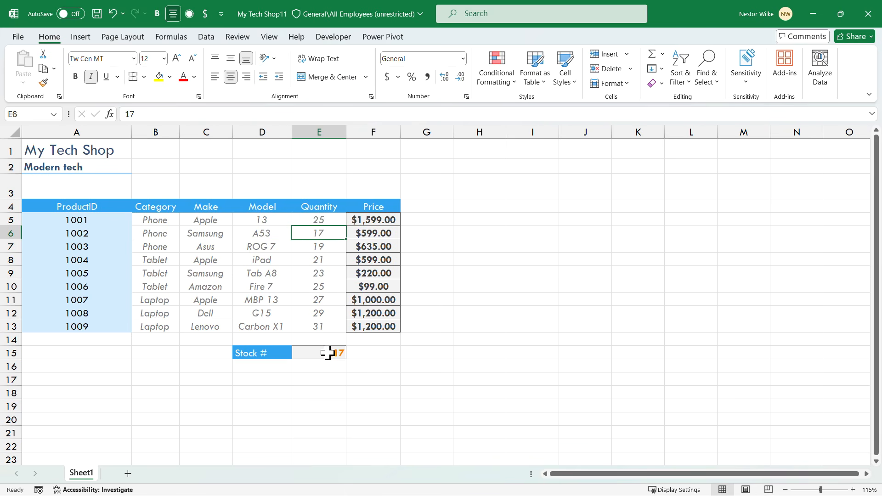
pyautogui.click(869, 16)
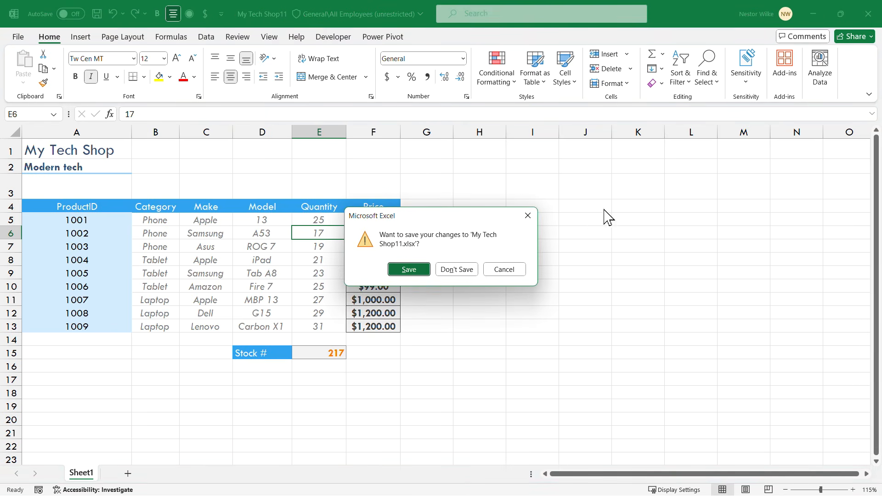
pyautogui.click(414, 269)
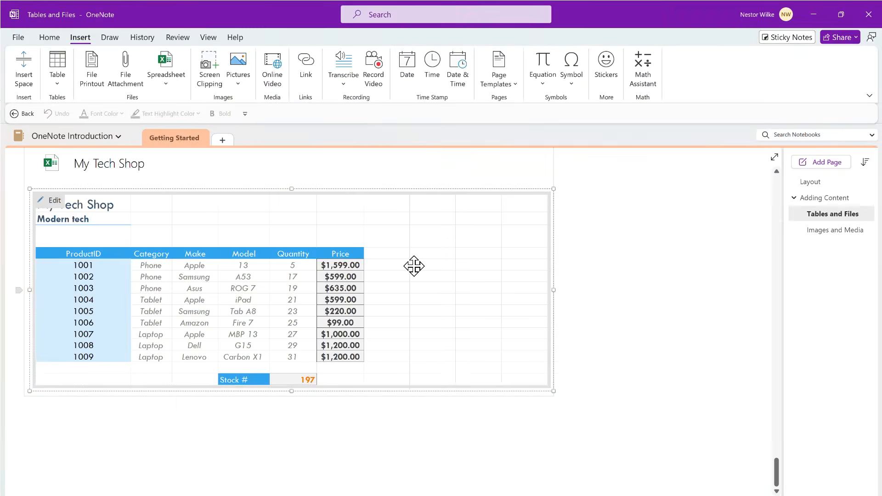
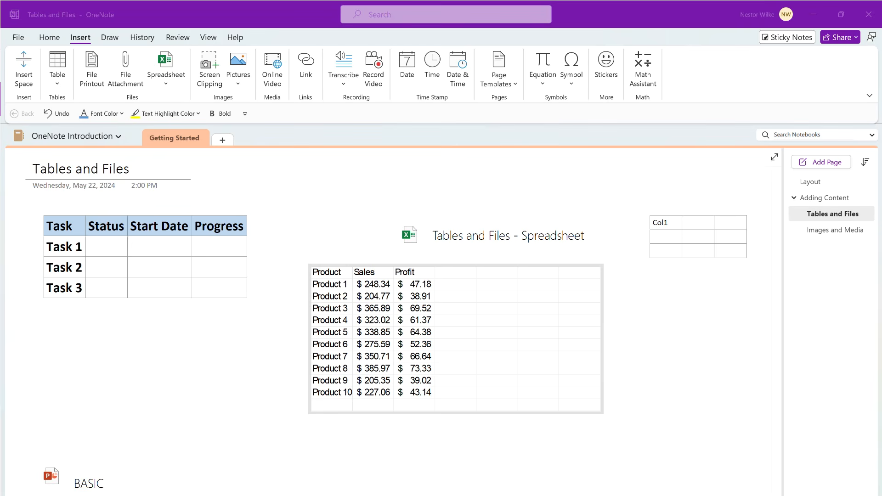
# On the Images and Media page, insert a screen clipping of the device image from the Microsoft OneNote web page below the title
pyautogui.click(827, 232)
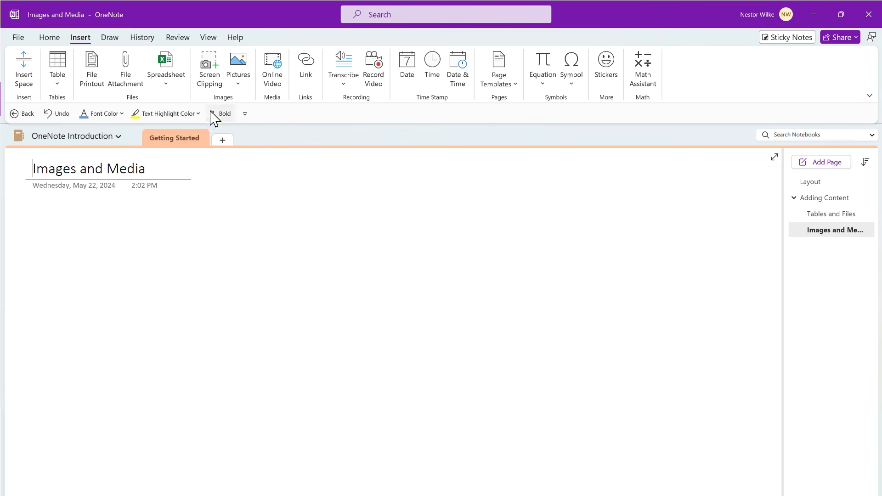
pyautogui.click(208, 82)
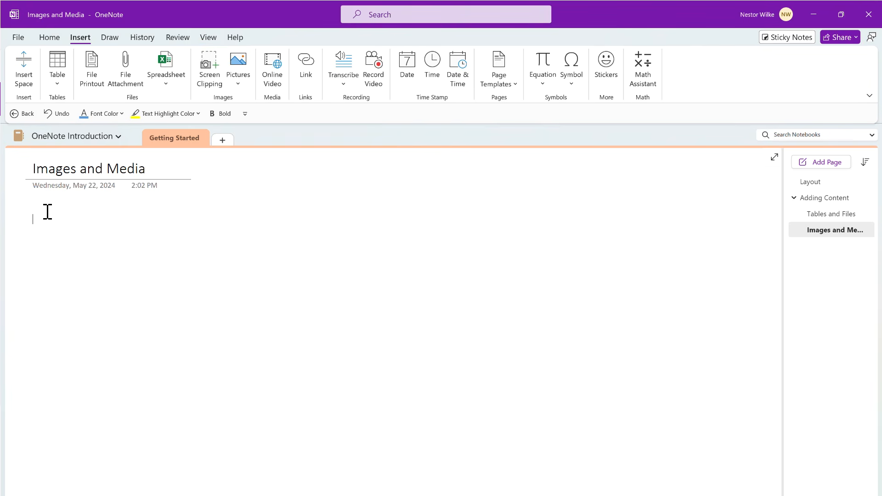
pyautogui.click(210, 76)
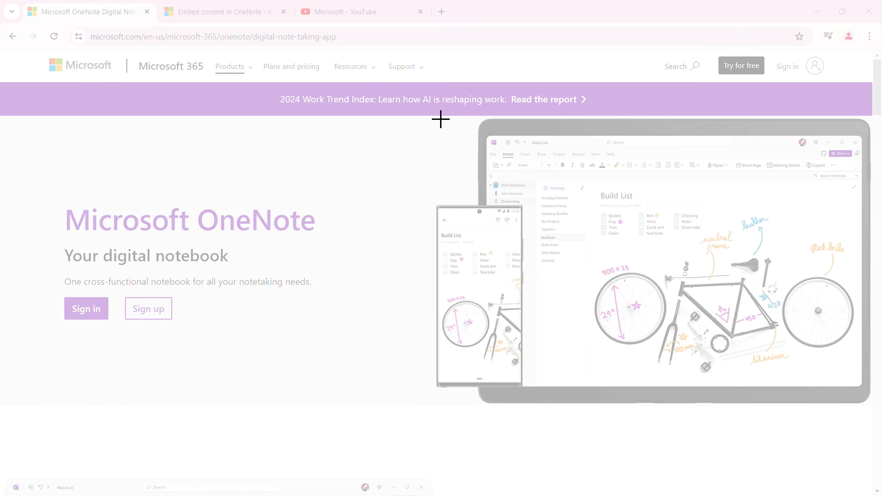
pyautogui.moveTo(439, 116); pyautogui.dragTo(871, 406)
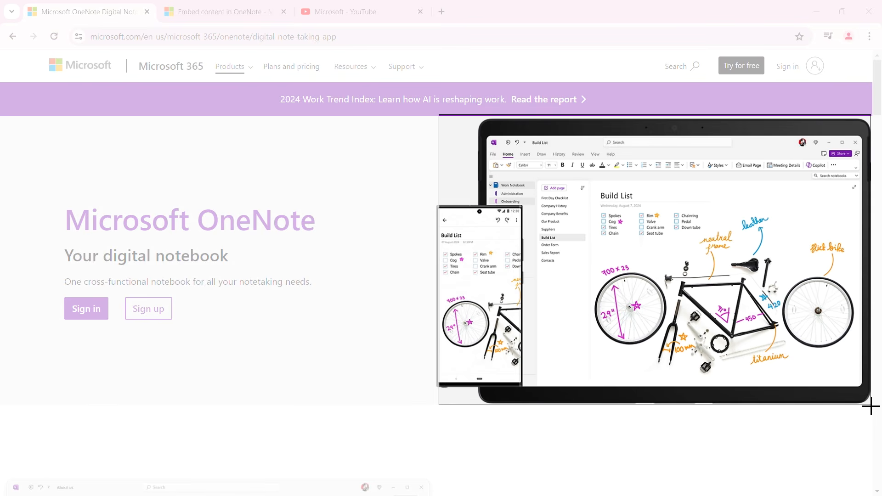
pyautogui.moveTo(871, 406); pyautogui.dragTo(871, 406)
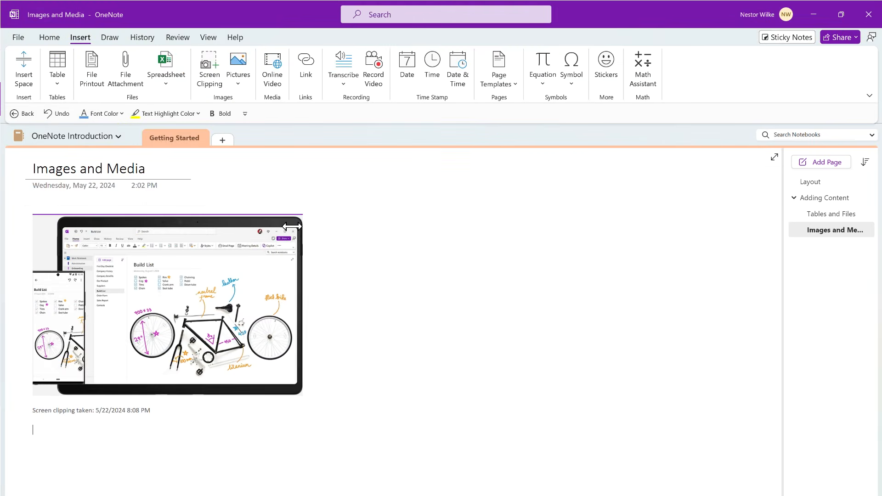
# Widen the note container of the screen clipping and enlarge the clipping proportionally to roughly half the page width
pyautogui.click(211, 216)
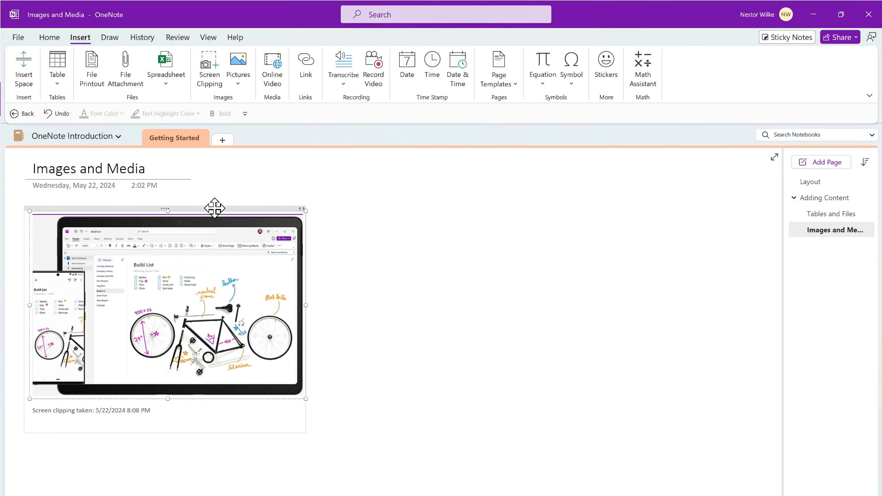
pyautogui.moveTo(215, 207)
pyautogui.mouseDown()
pyautogui.moveTo(226, 211)
pyautogui.moveTo(211, 209)
pyautogui.mouseUp()
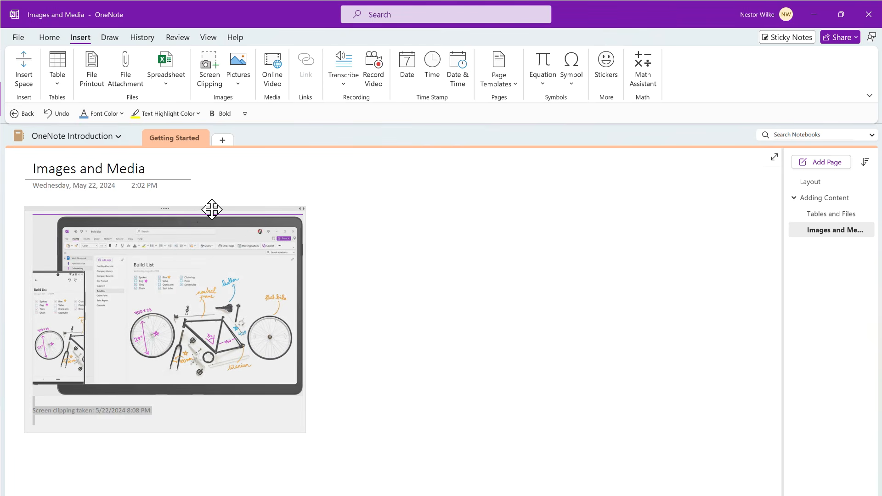
pyautogui.click(444, 299)
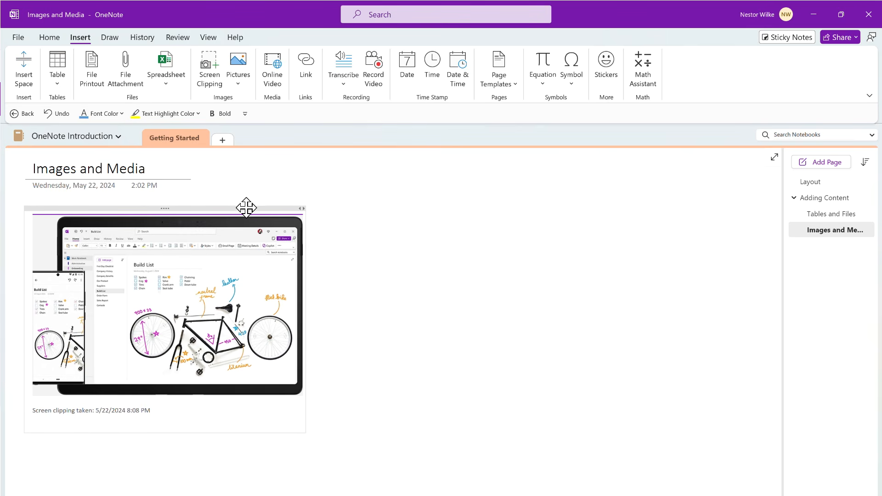
pyautogui.click(234, 274)
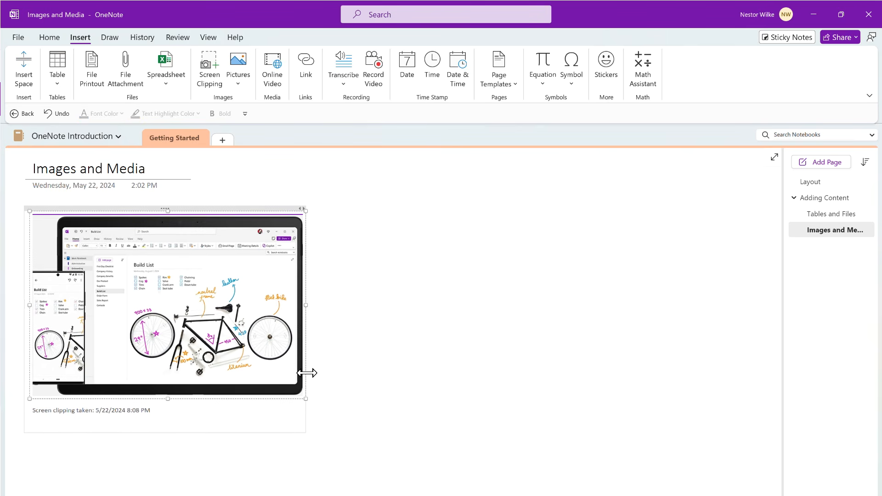
pyautogui.moveTo(306, 400)
pyautogui.mouseDown()
pyautogui.moveTo(345, 423)
pyautogui.moveTo(312, 403)
pyautogui.mouseUp()
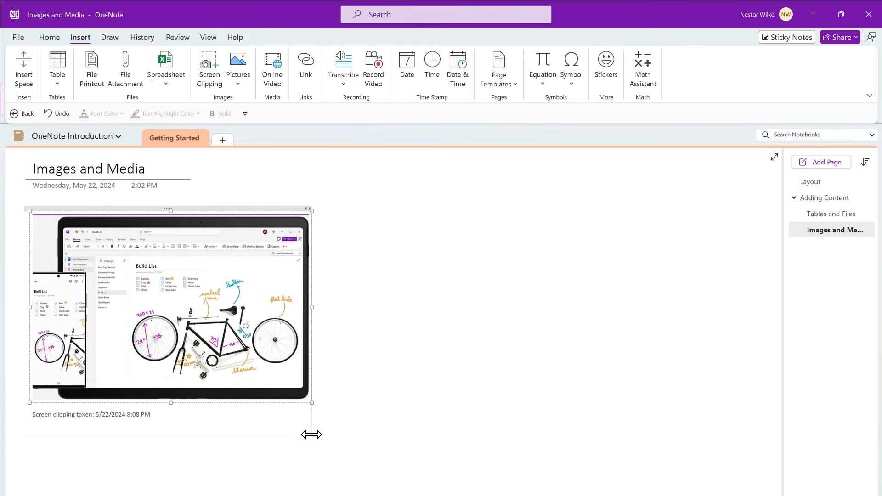
pyautogui.moveTo(310, 434); pyautogui.dragTo(330, 429)
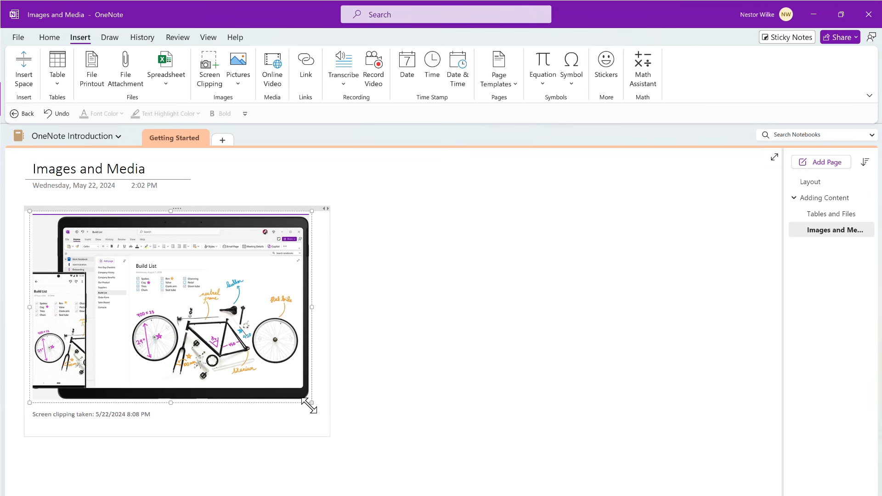
pyautogui.moveTo(309, 405); pyautogui.dragTo(403, 465)
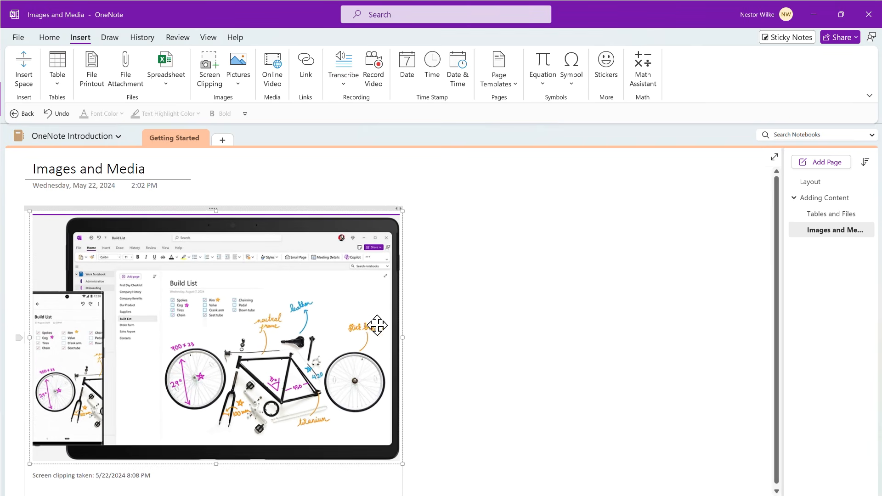
# Move the note container with the screen clipping and its caption horizontally toward the middle of the page
pyautogui.click(272, 207)
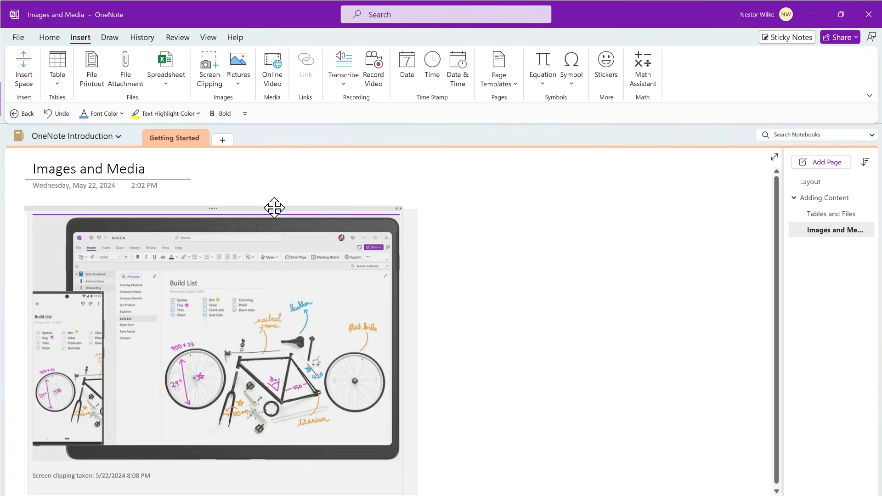
pyautogui.click(534, 258)
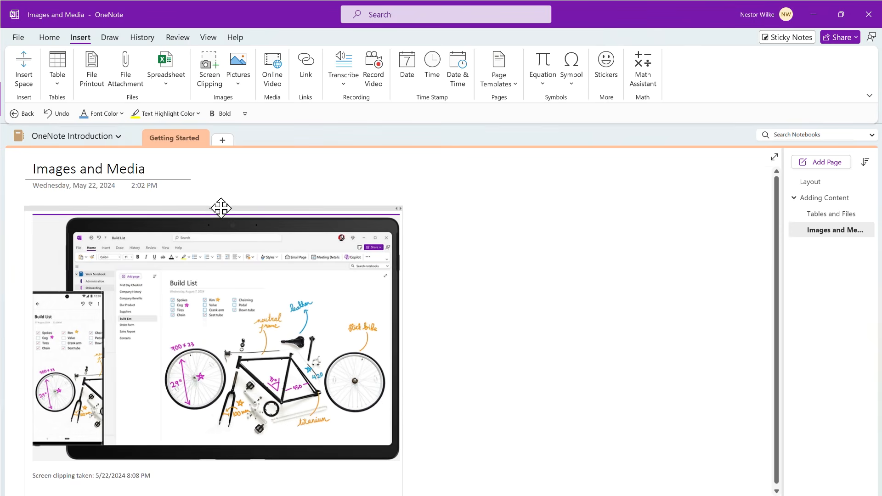
pyautogui.moveTo(221, 209); pyautogui.dragTo(400, 209)
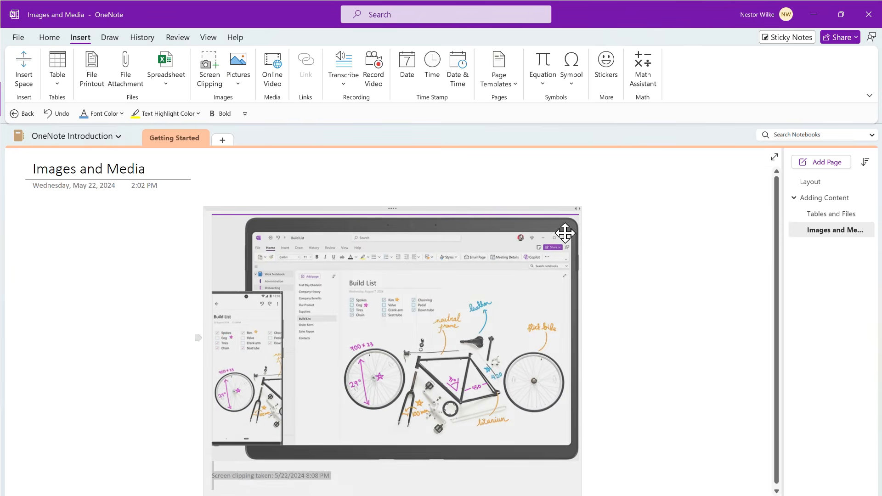
pyautogui.click(657, 267)
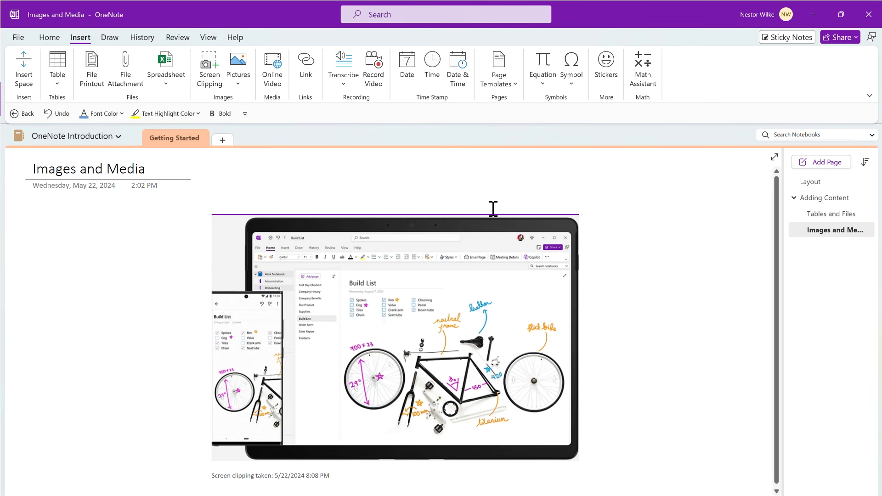
pyautogui.moveTo(484, 209); pyautogui.dragTo(471, 209)
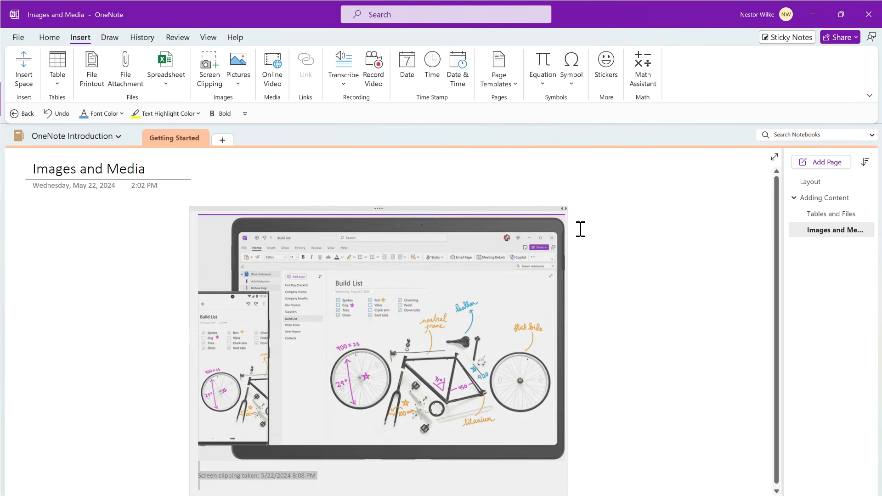
# Place the insertion point below the screen clipping, search online pictures for "learning" and browse the Creative Commons results
pyautogui.scroll(-5, 630, 248)
pyautogui.click(190, 324)
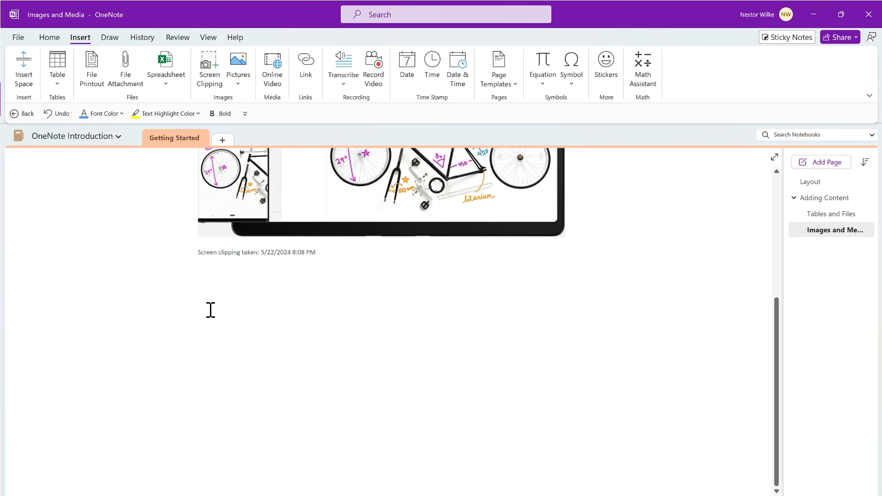
pyautogui.click(240, 87)
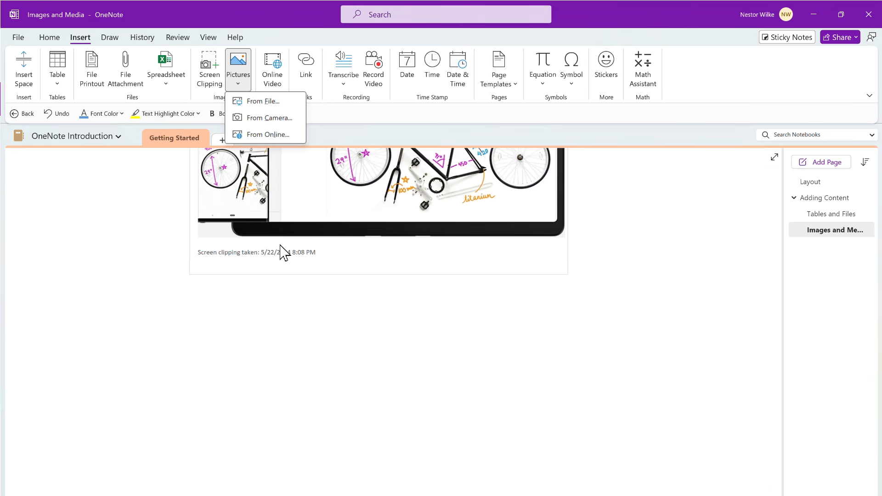
pyautogui.click(264, 136)
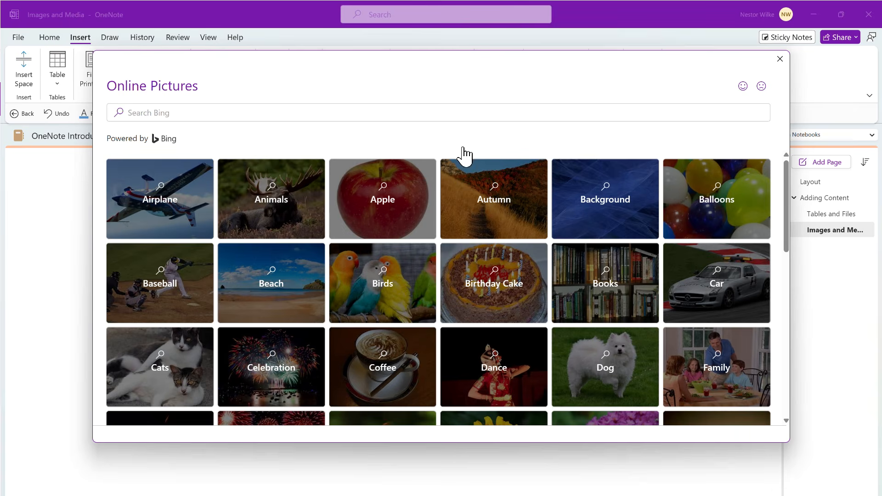
pyautogui.click(374, 117)
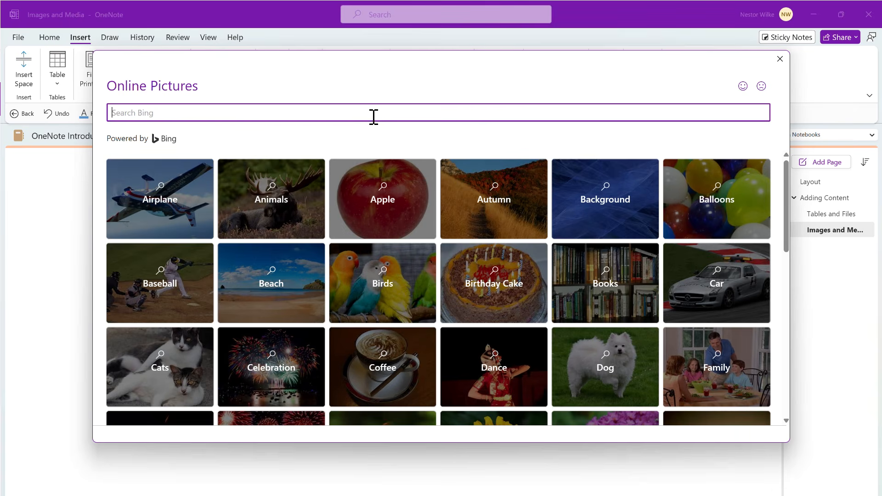
pyautogui.write('learning')
pyautogui.press('Return')
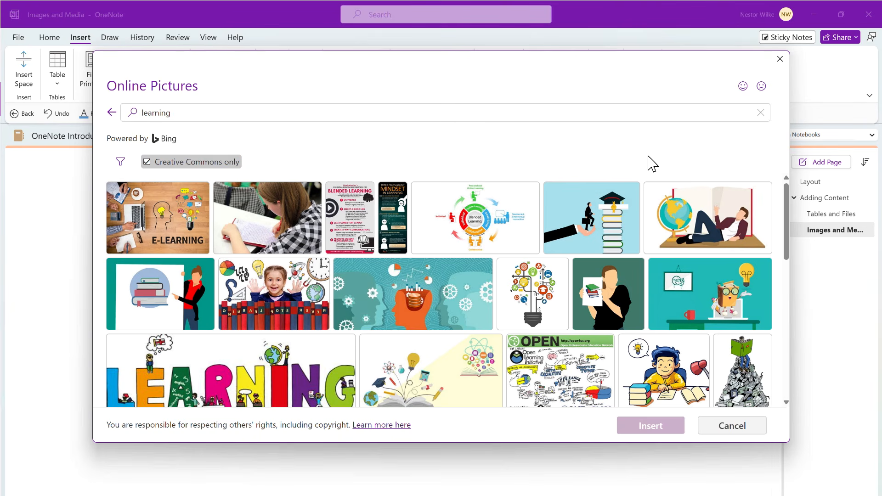
pyautogui.scroll(-5, 612, 221)
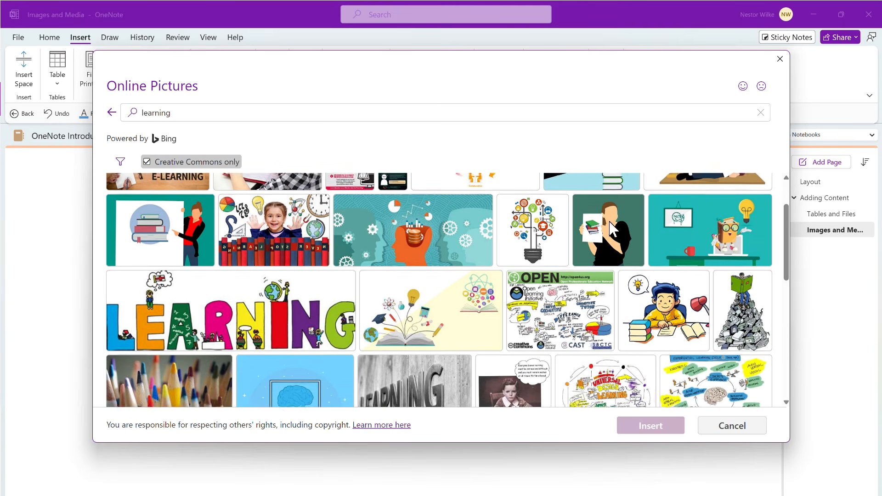
pyautogui.scroll(-2, 611, 228)
pyautogui.scroll(5, 611, 228)
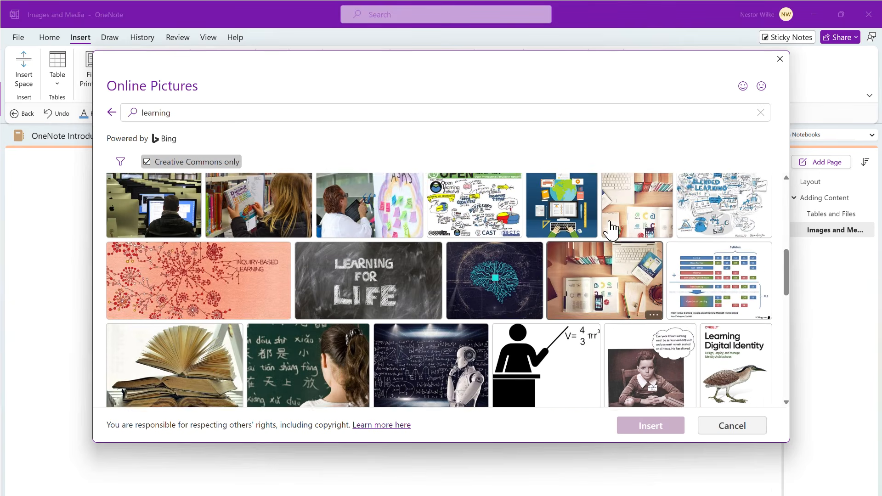
pyautogui.scroll(3, 611, 225)
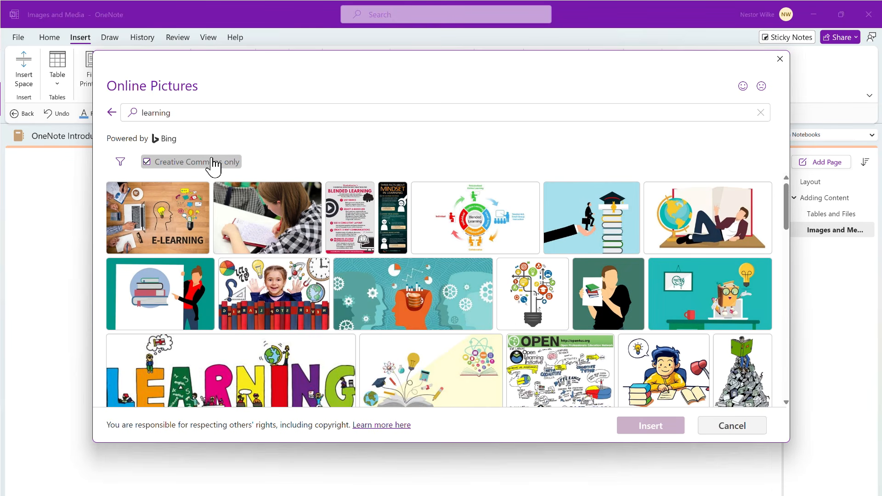
# Browse the online picture results without the Creative Commons only restriction, then restore the restriction
pyautogui.click(147, 162)
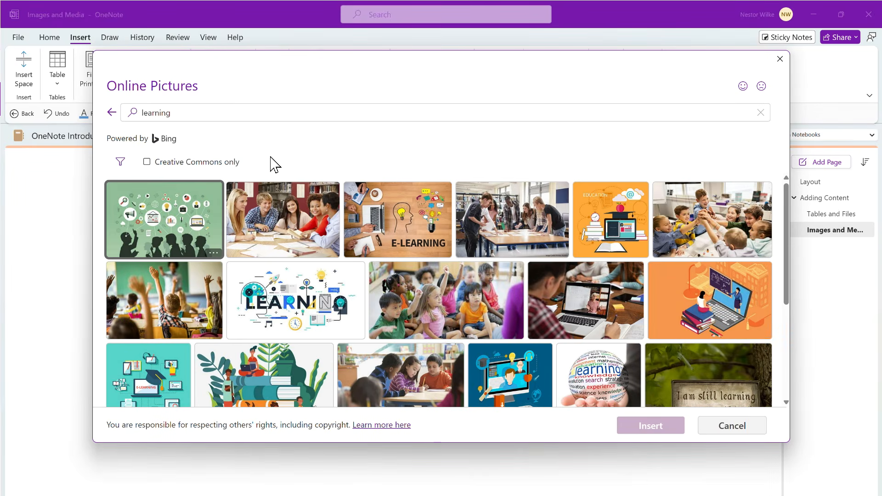
pyautogui.scroll(-5, 555, 225)
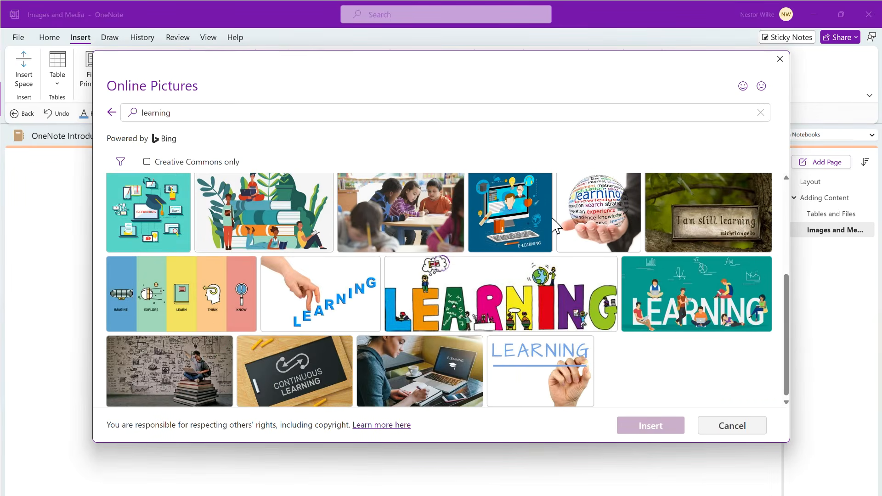
pyautogui.scroll(5, 555, 223)
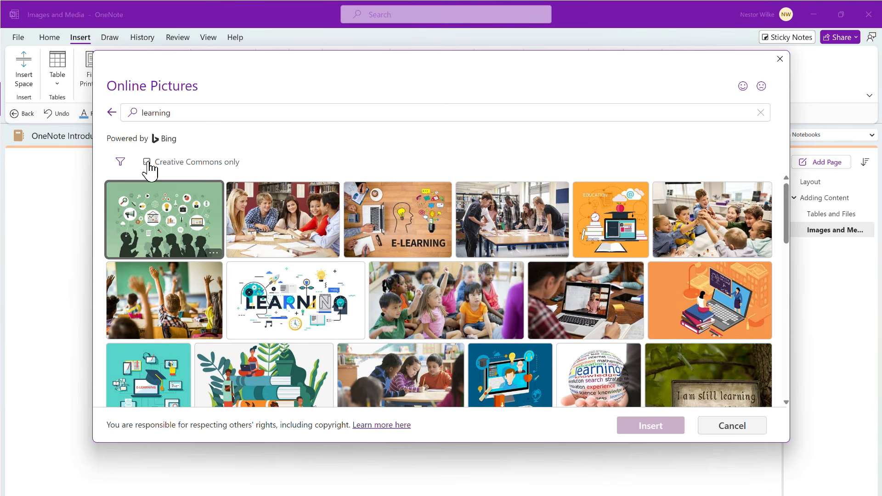
pyautogui.click(147, 163)
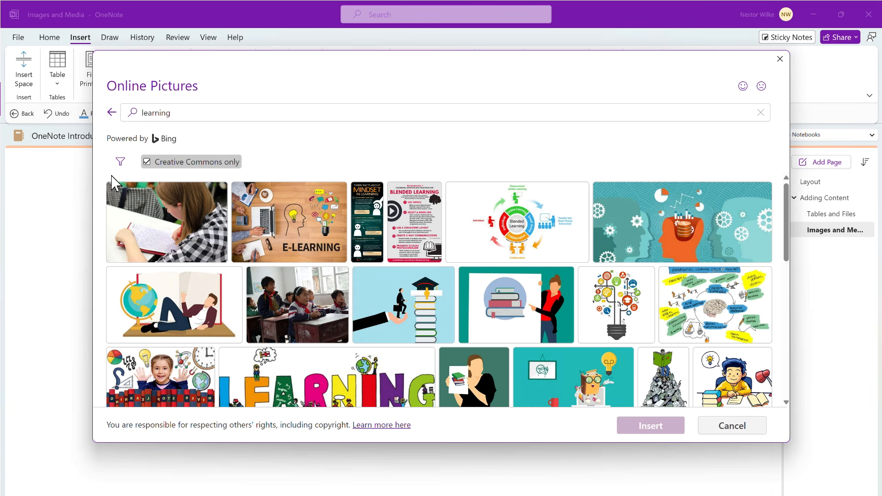
# Examine the size, type, layout and color filters for online pictures, then close the picture search without inserting anything
pyautogui.click(121, 161)
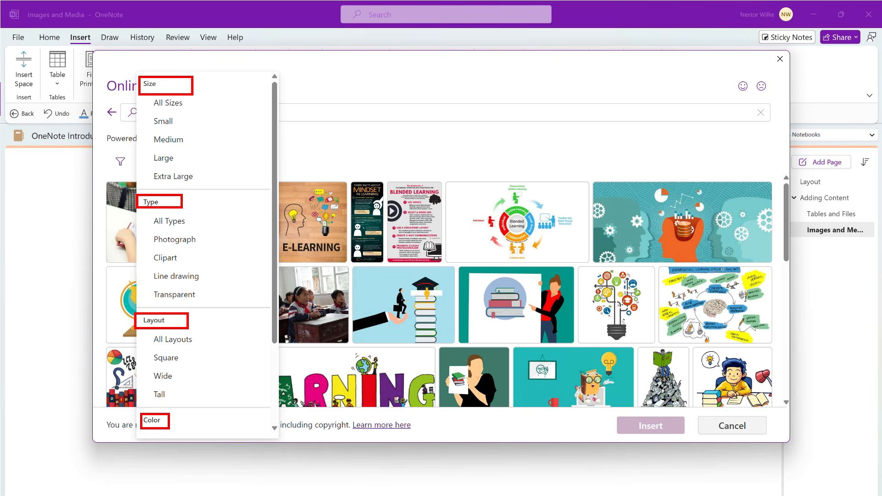
pyautogui.scroll(-1, 277, 153)
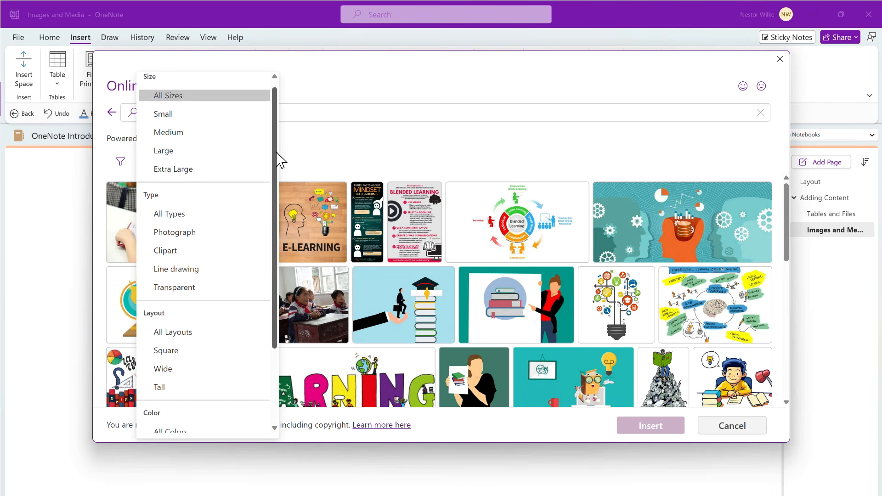
pyautogui.moveTo(277, 154); pyautogui.dragTo(276, 226)
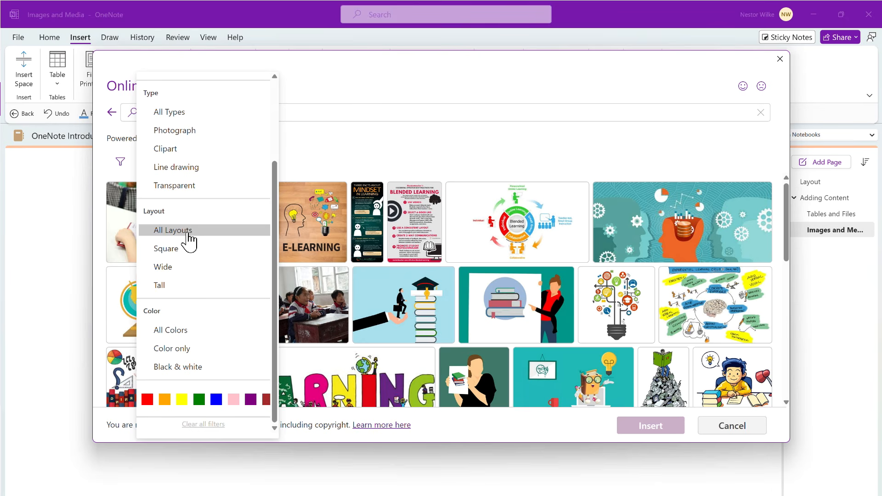
pyautogui.click(762, 61)
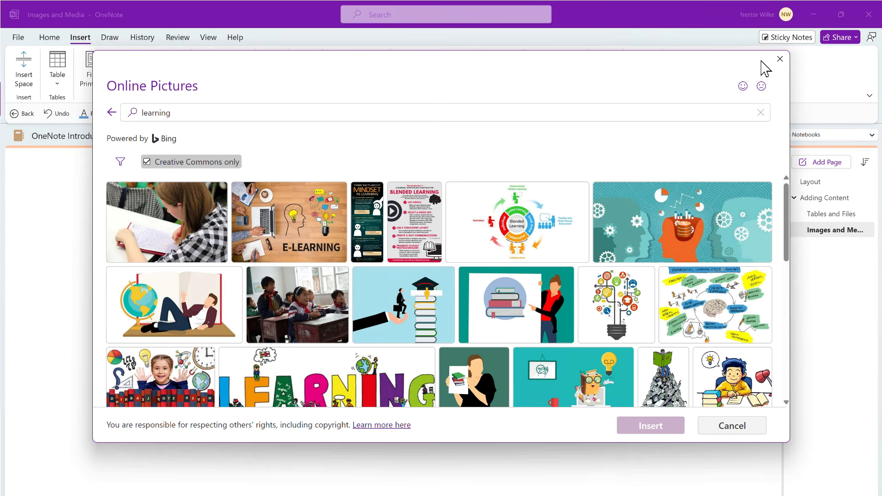
pyautogui.click(780, 59)
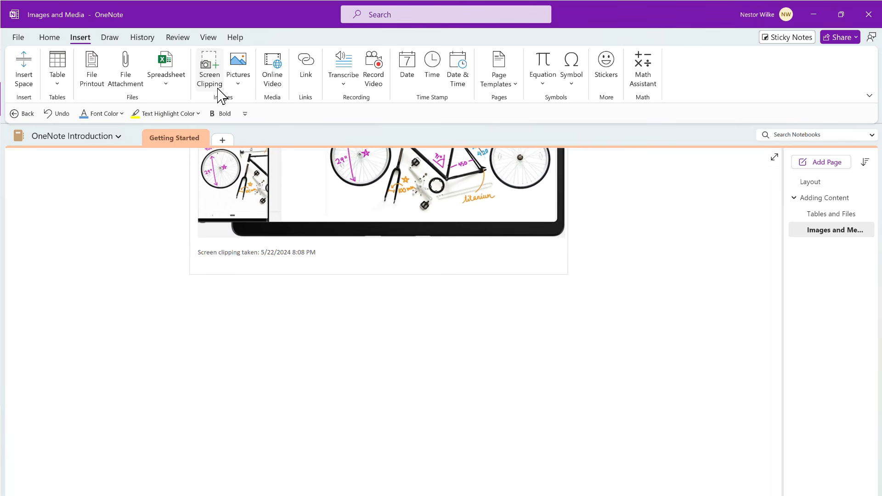
# Insert the picture file kiss from the OneNote Files folder below the screen clipping and select the inserted picture
pyautogui.click(239, 86)
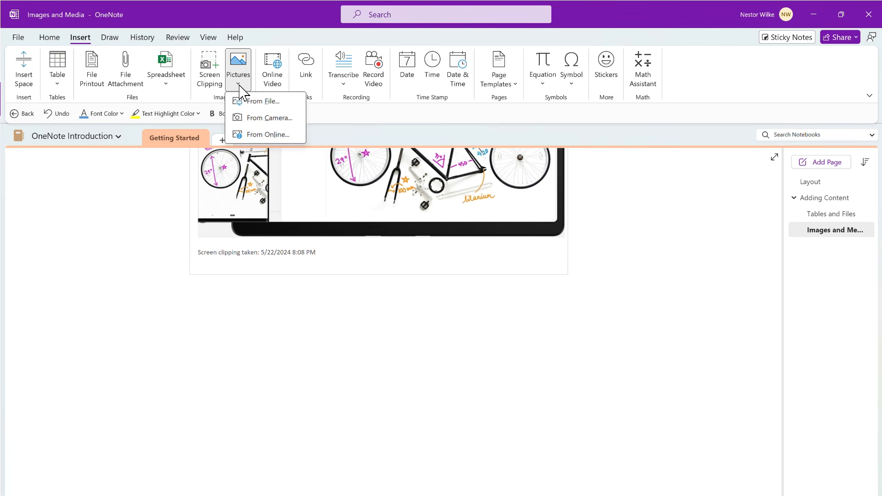
pyautogui.click(252, 102)
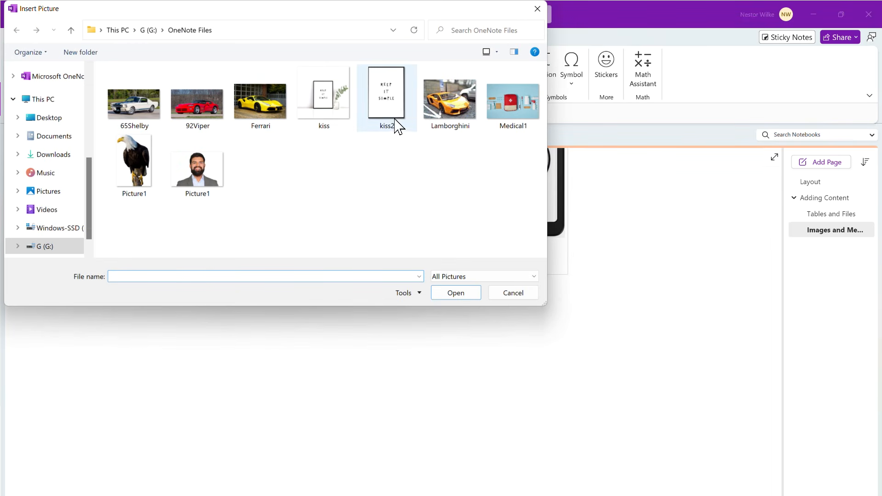
pyautogui.click(329, 102)
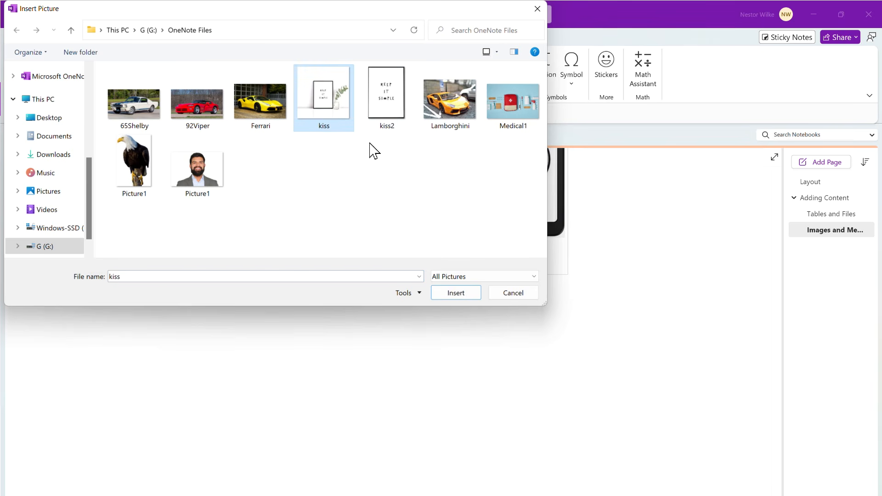
pyautogui.click(461, 297)
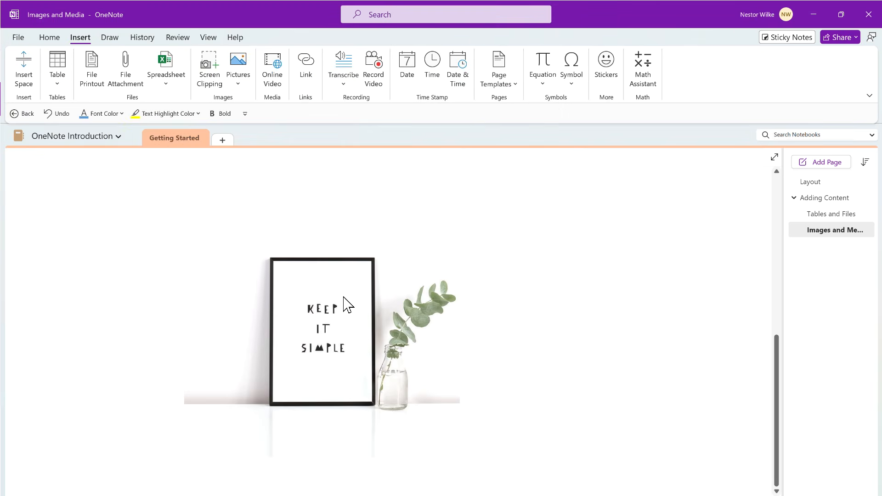
pyautogui.click(345, 291)
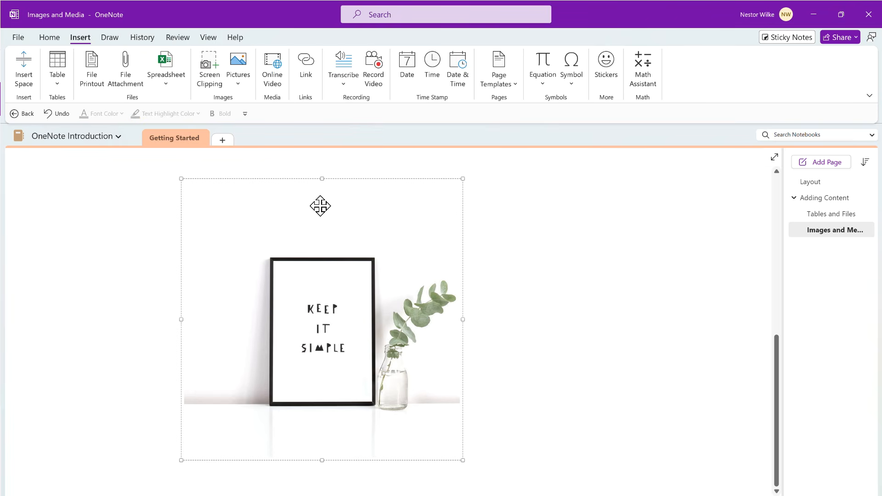
pyautogui.scroll(6, 346, 244)
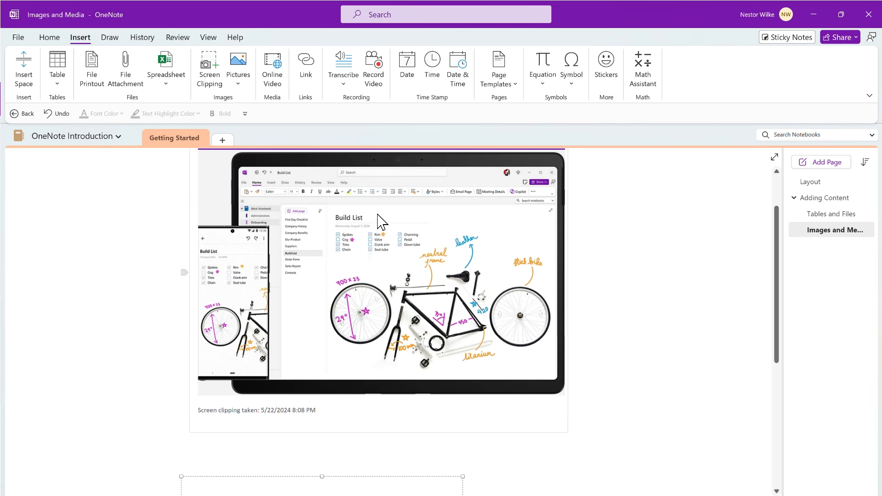
pyautogui.scroll(-6, 379, 225)
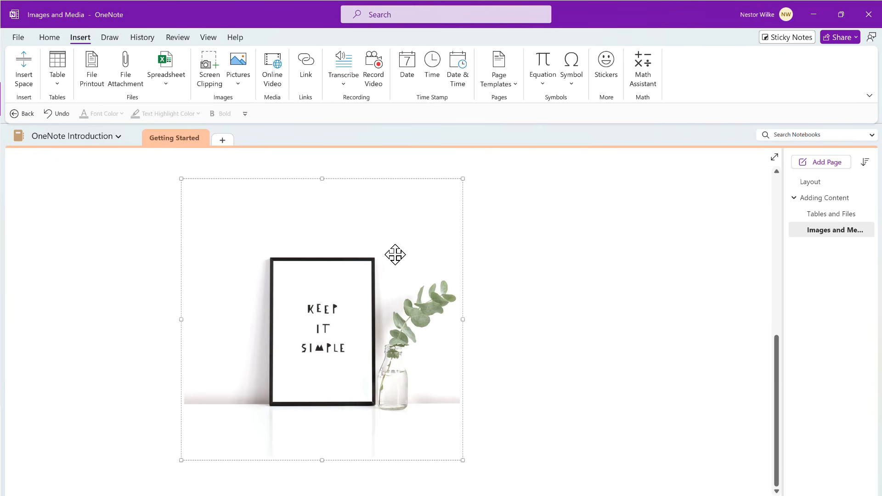
pyautogui.click(243, 89)
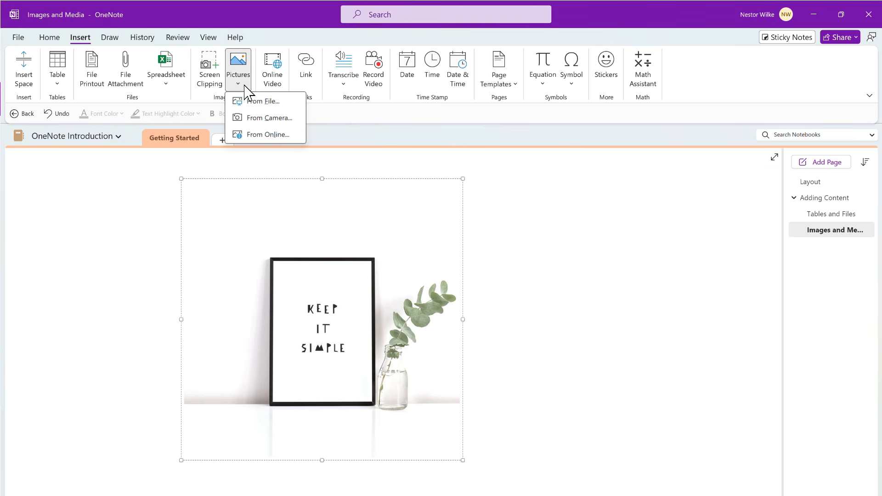
pyautogui.click(512, 216)
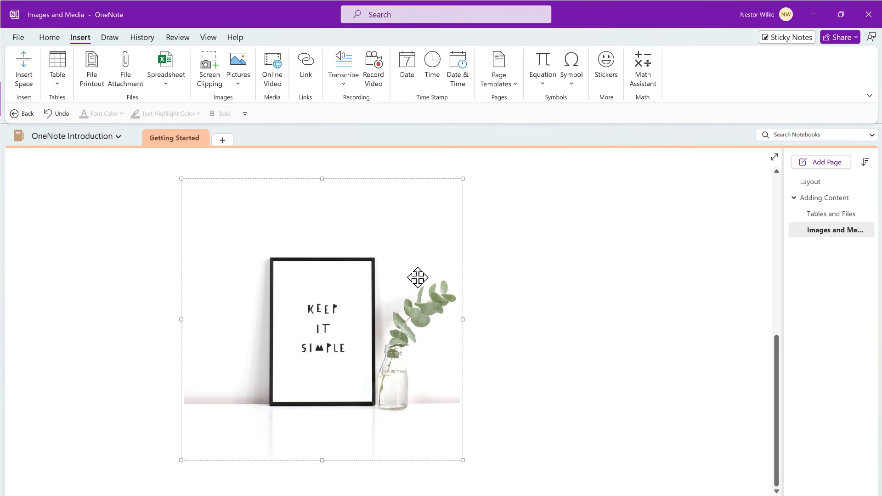
# Resize the "Keep It Simple" picture proportionally and place it to the right of the bicycle screen clipping
pyautogui.scroll(-2, 417, 277)
pyautogui.moveTo(463, 386); pyautogui.dragTo(538, 416)
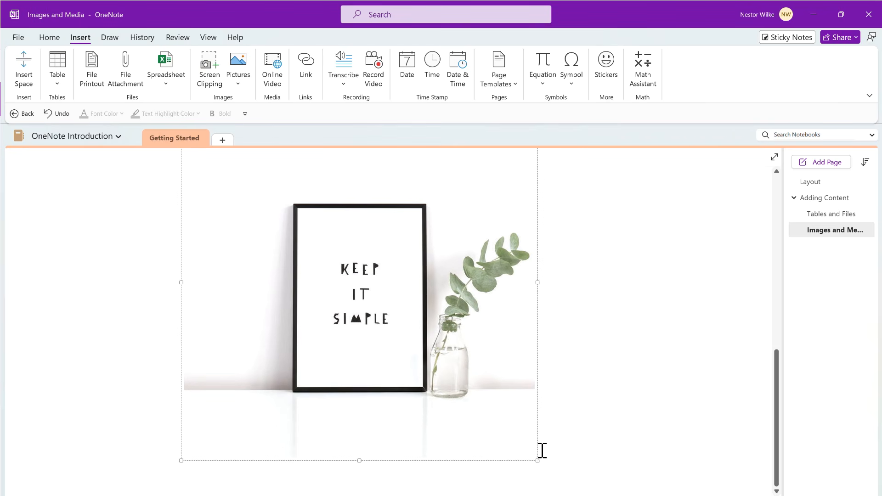
pyautogui.moveTo(535, 458); pyautogui.dragTo(490, 398)
pyautogui.scroll(3, 524, 335)
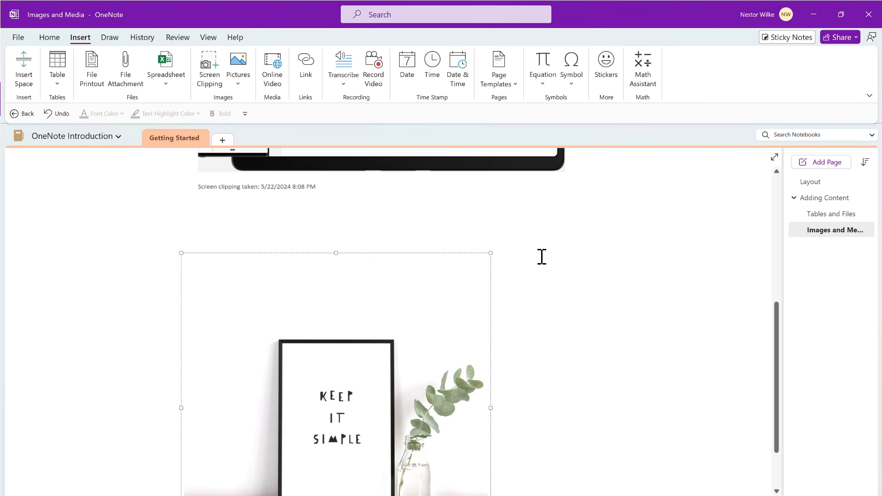
pyautogui.moveTo(419, 254); pyautogui.dragTo(304, 208)
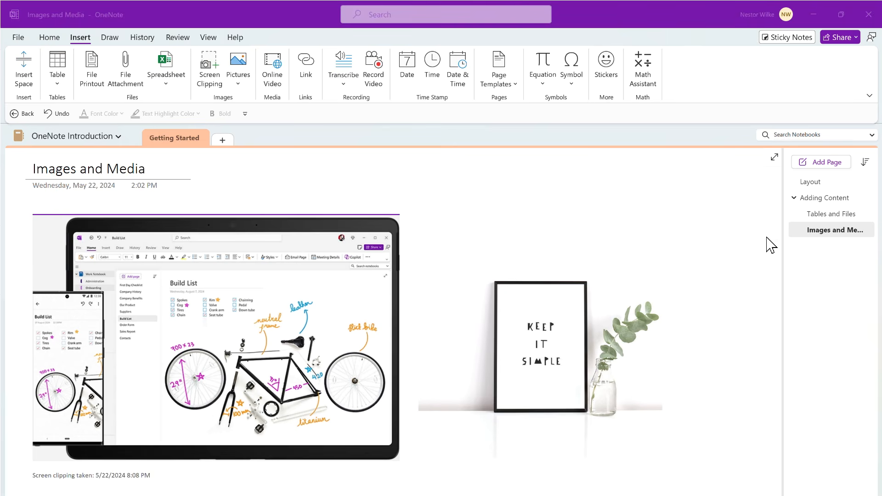
# Place the insertion point in the empty space just below the screen clipping's caption
pyautogui.scroll(-2, 404, 240)
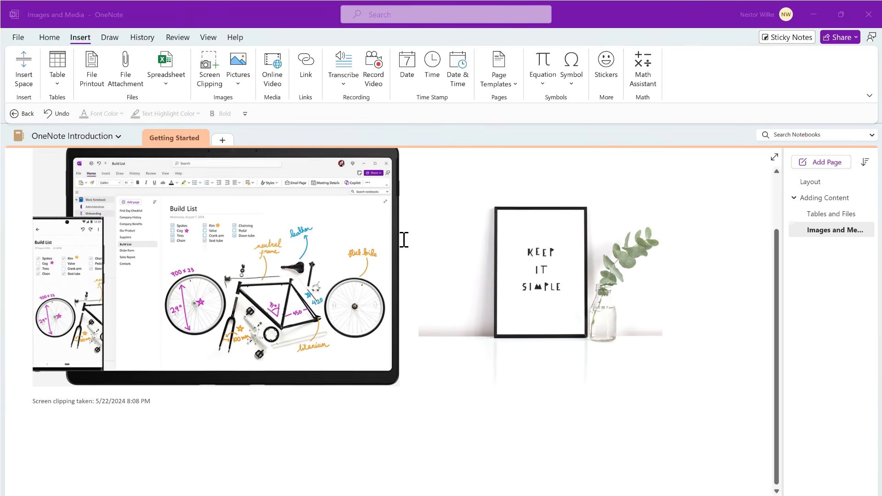
pyautogui.scroll(-4, 404, 239)
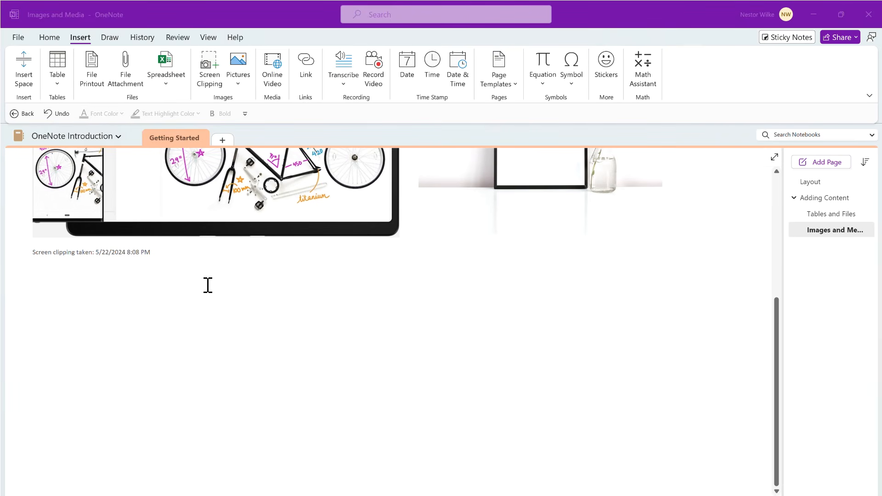
pyautogui.click(34, 289)
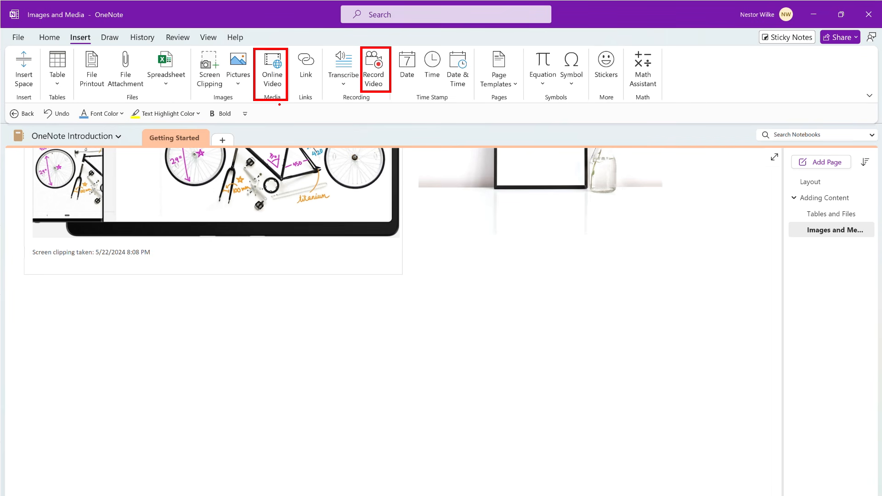
# Review the sites supported for online video on the "Embed content in OneNote" support page in the browser
pyautogui.click(274, 70)
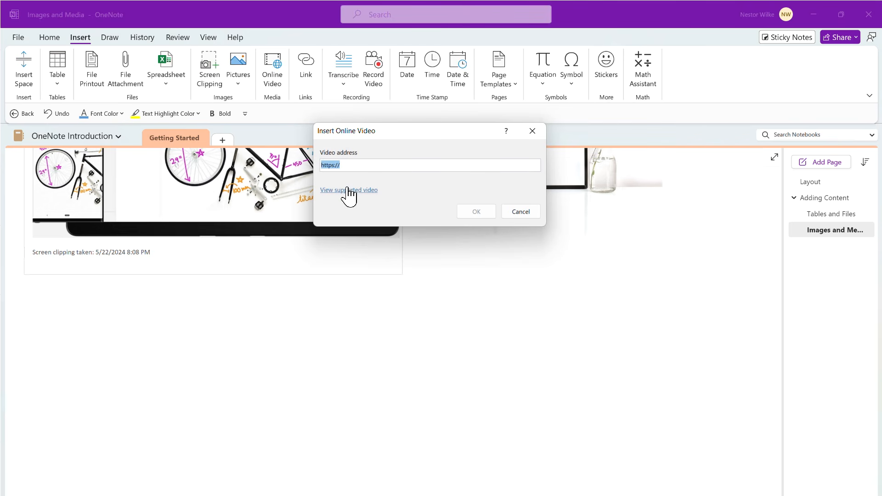
pyautogui.click(521, 212)
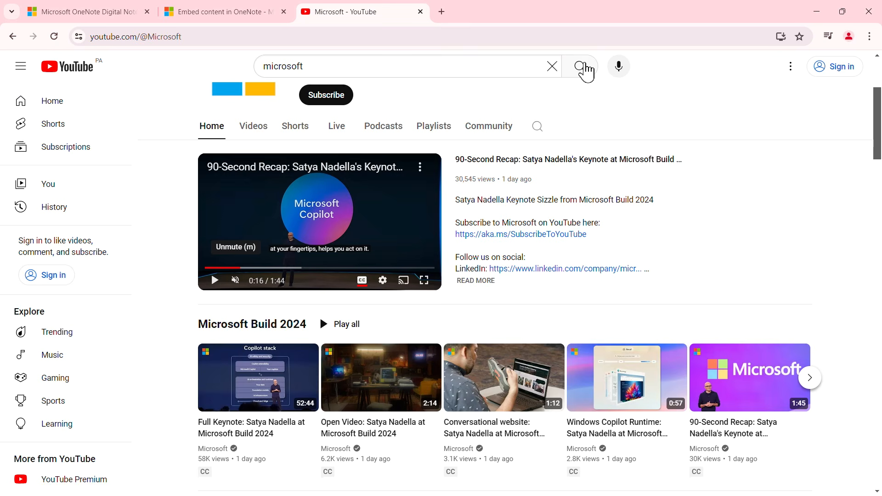
pyautogui.click(232, 17)
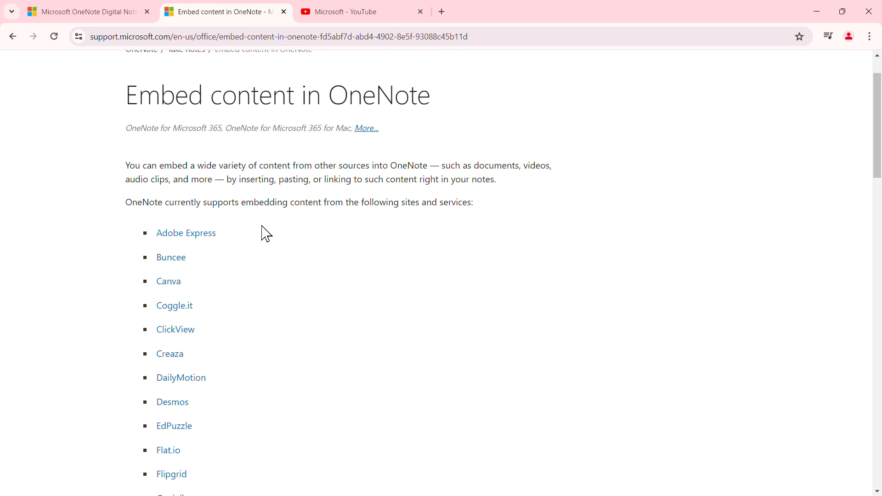
pyautogui.scroll(-2, 266, 233)
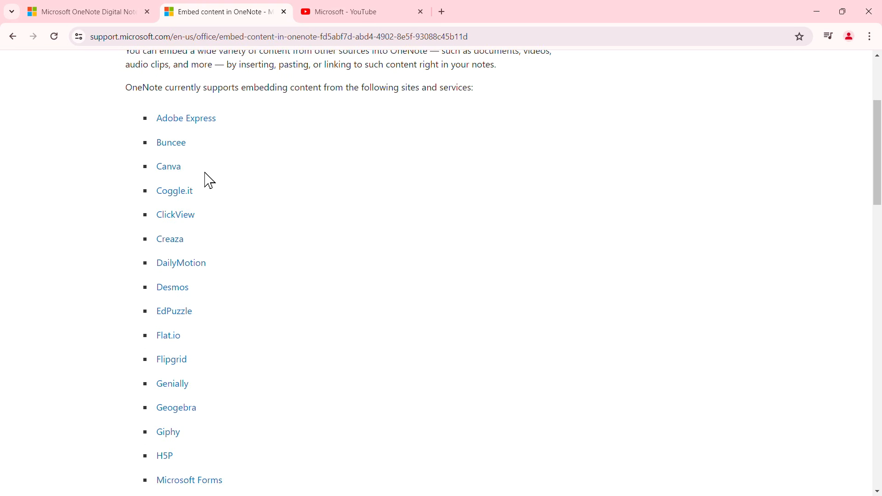
pyautogui.scroll(-5, 310, 230)
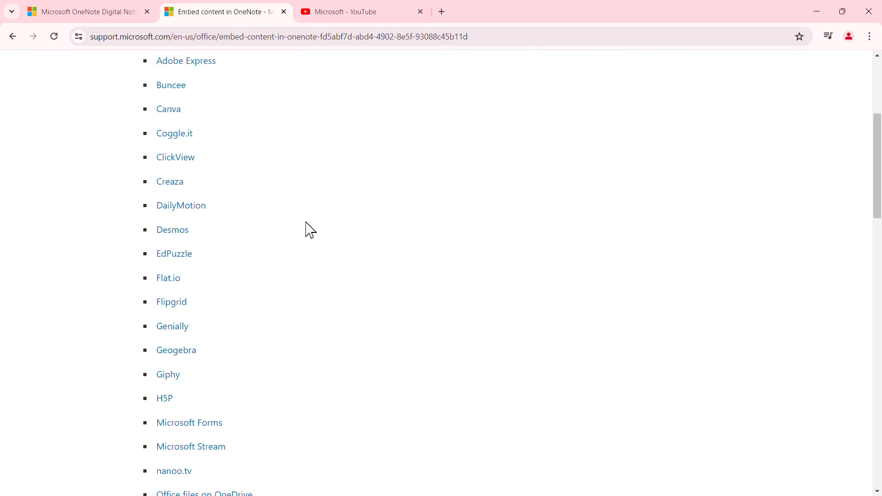
pyautogui.scroll(-6, 309, 230)
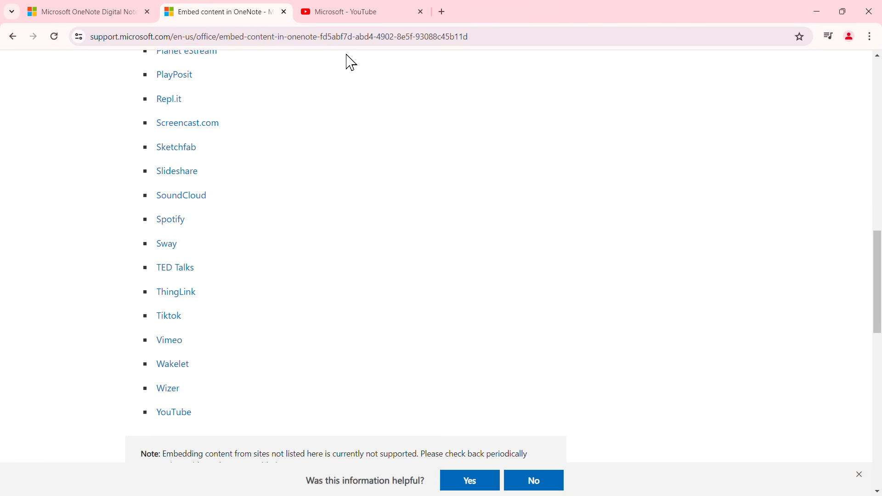
# Copy the video URL of "90-Second Recap: Satya Nadella's Keynote at Microsoft Build 2024" from Microsoft's YouTube channel
pyautogui.click(359, 14)
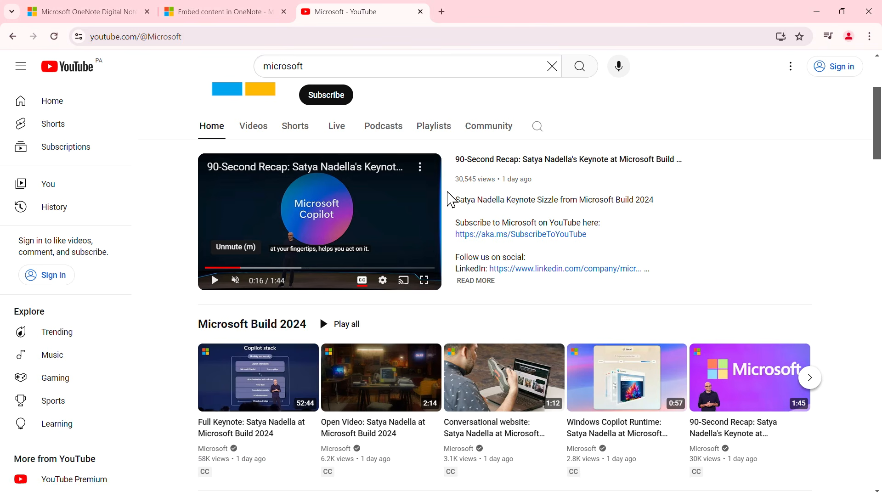
pyautogui.rightClick(373, 206)
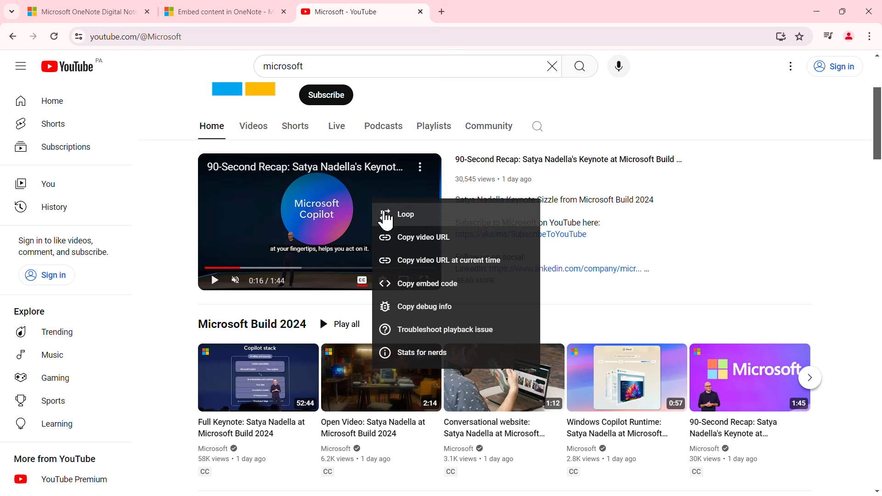
pyautogui.click(433, 238)
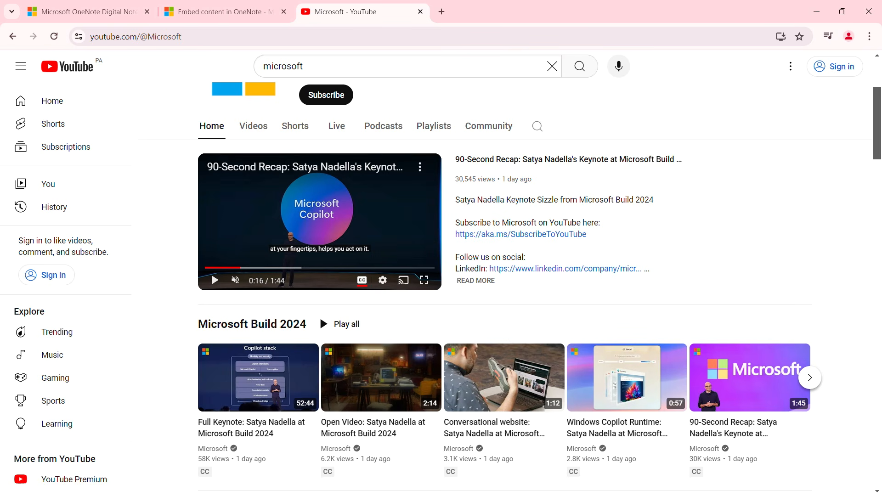
# Switch back to OneNote and insert the copied YouTube address as an online video below the screen clipping
pyautogui.hotkey('alt', 'Tab')
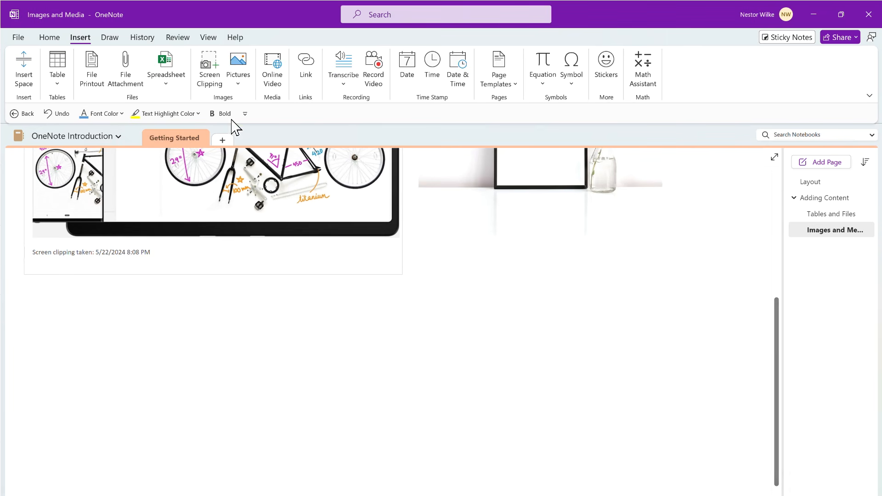
pyautogui.click(273, 76)
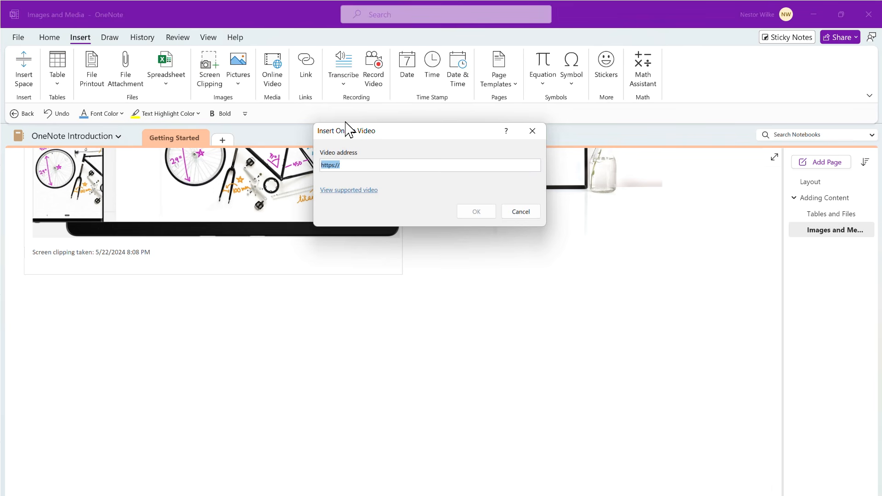
pyautogui.hotkey('ctrl', 'v')
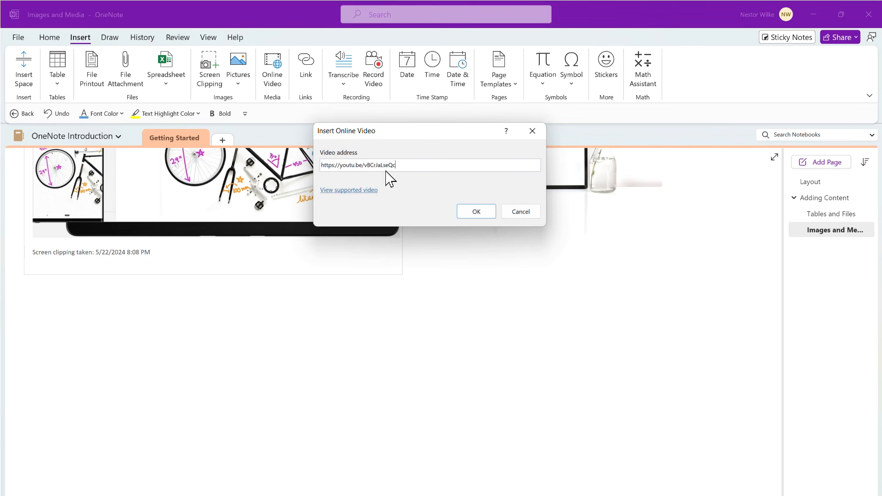
pyautogui.click(477, 212)
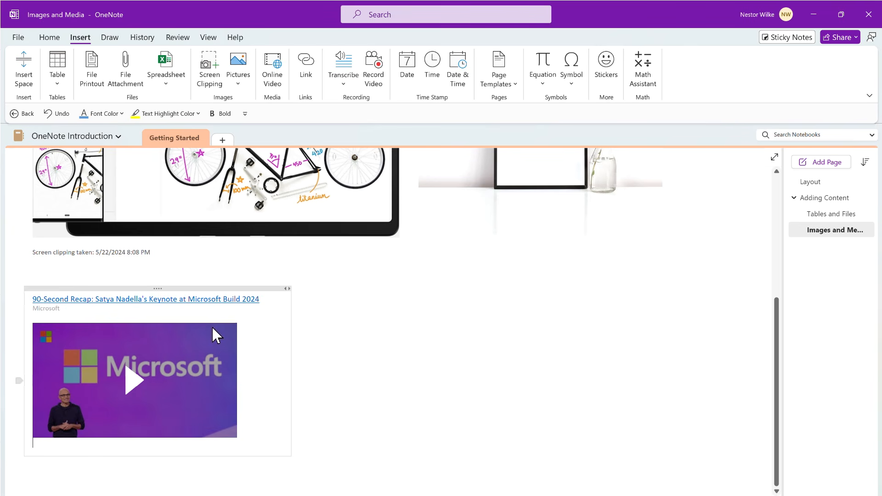
# Enlarge the embedded video to about twice its size and move its note container toward the middle of the page
pyautogui.scroll(-2, 382, 298)
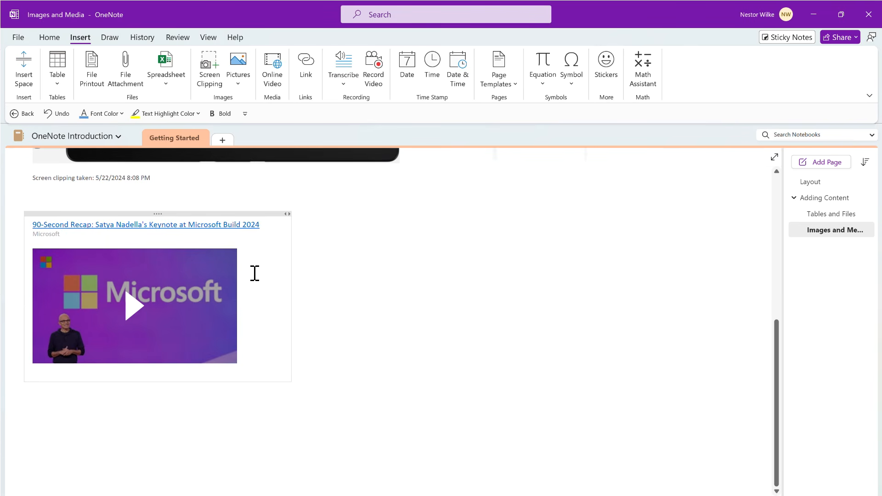
pyautogui.click(234, 259)
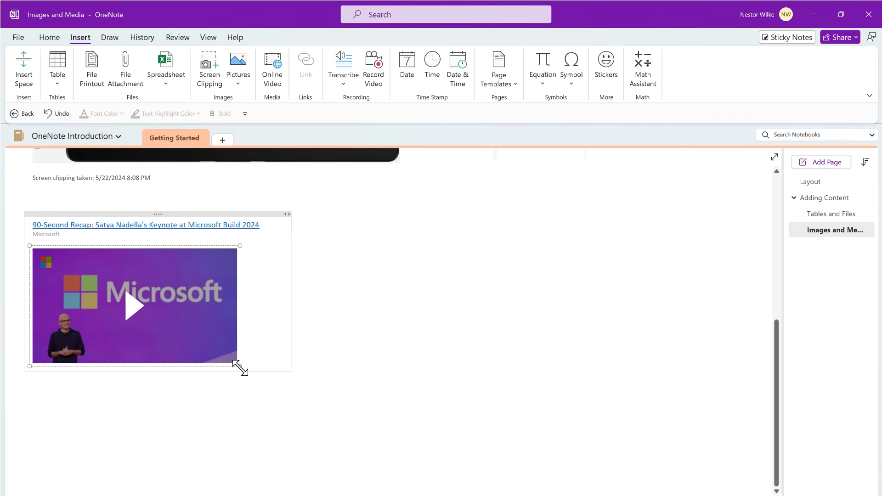
pyautogui.moveTo(239, 366); pyautogui.dragTo(431, 450)
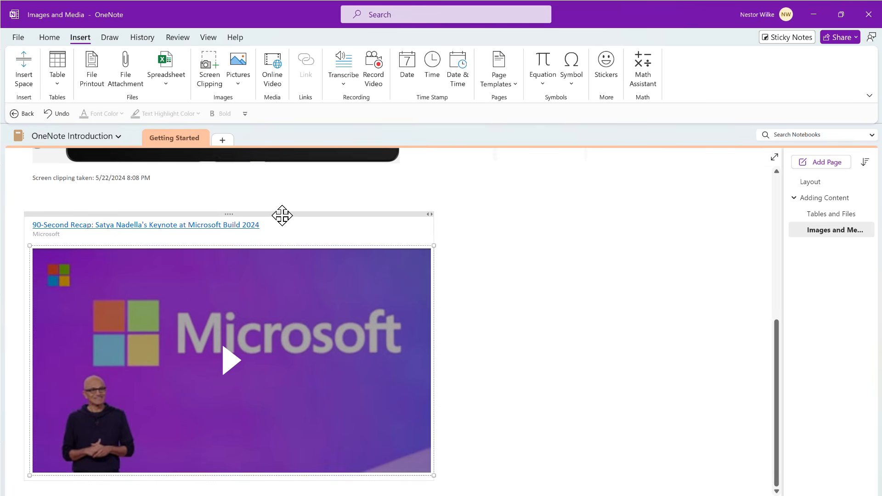
pyautogui.moveTo(288, 216); pyautogui.dragTo(459, 197)
pyautogui.click(668, 298)
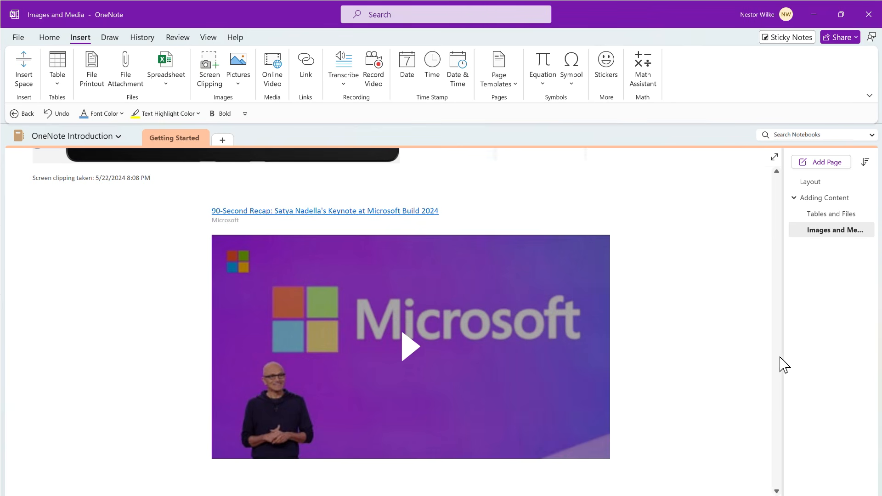
# Play the embedded keynote video with its sound muted and try to show it full screen
pyautogui.scroll(-2, 680, 316)
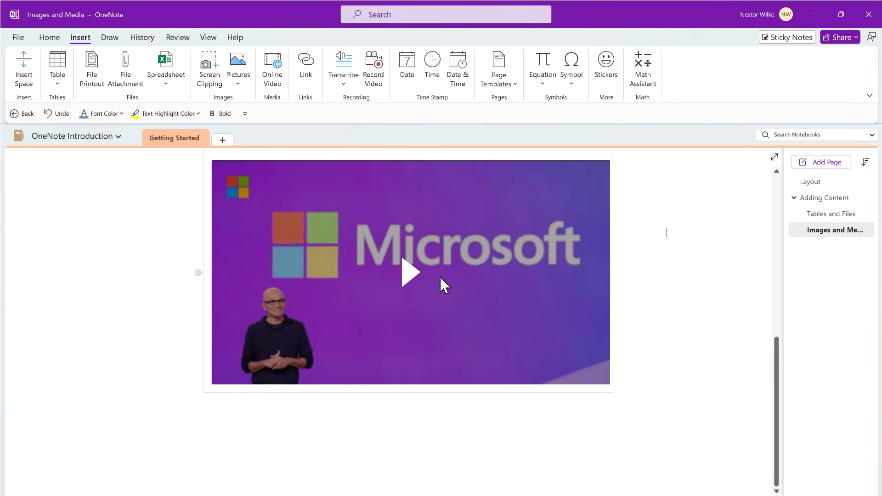
pyautogui.click(409, 274)
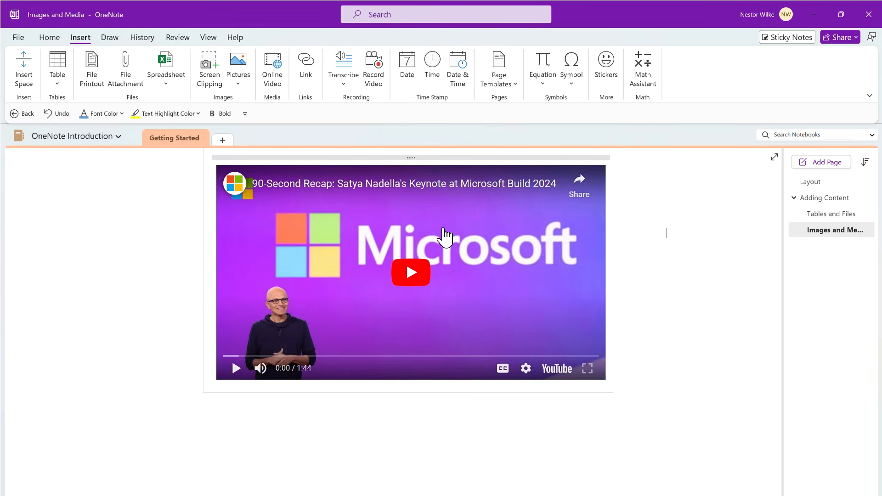
pyautogui.click(260, 369)
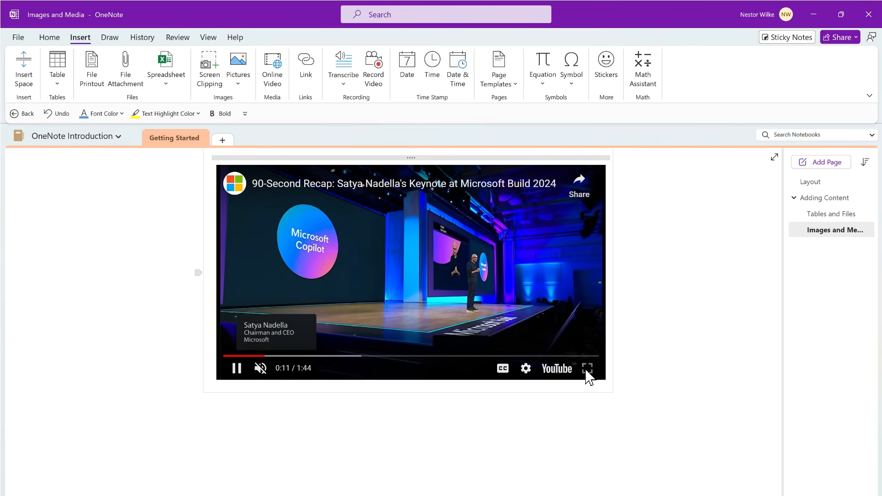
pyautogui.click(587, 371)
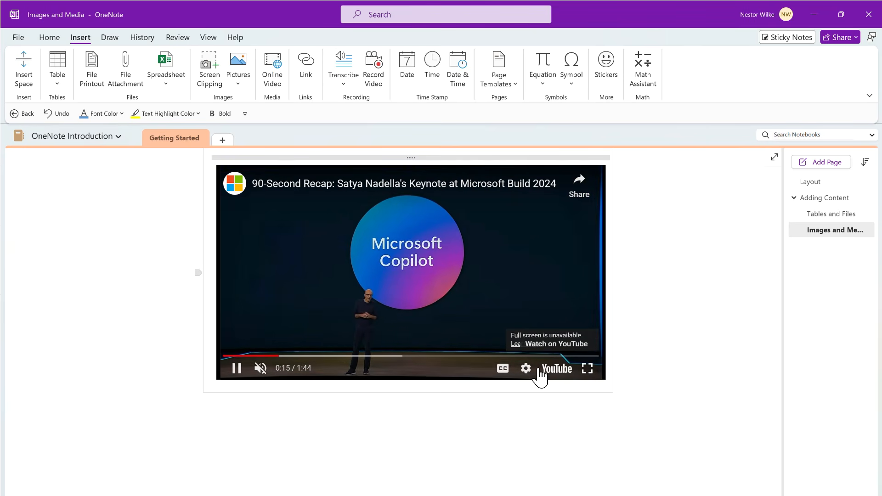
# Turn on captions and 720p quality for the playing video and pause it
pyautogui.click(504, 370)
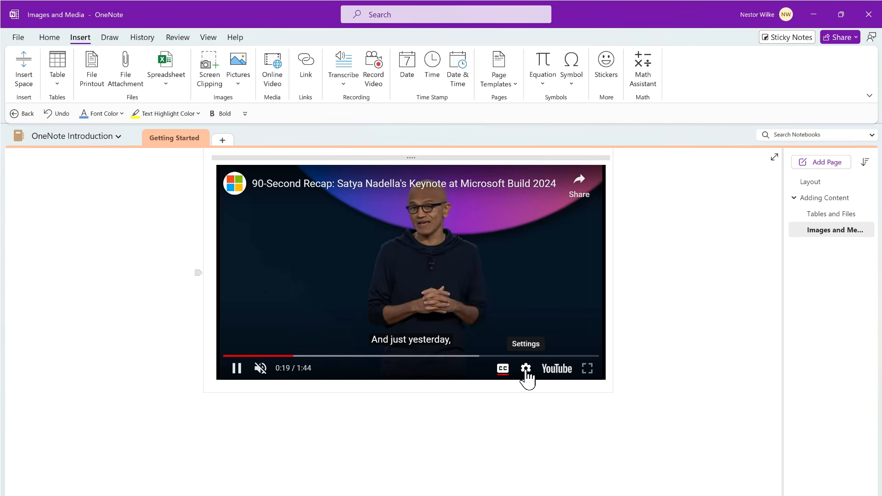
pyautogui.click(526, 369)
pyautogui.click(580, 340)
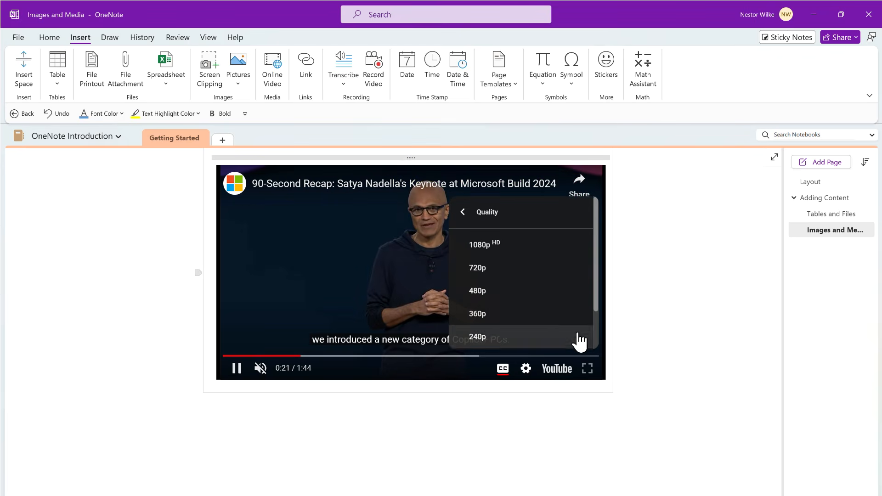
pyautogui.click(482, 269)
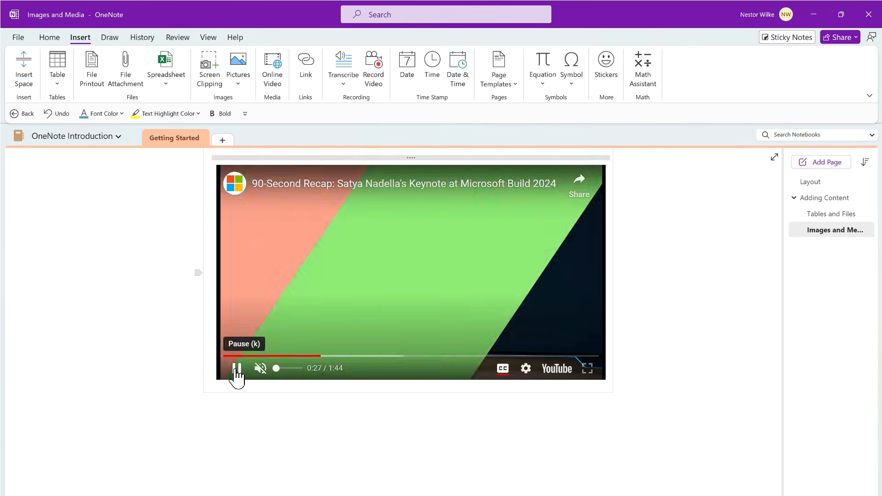
pyautogui.click(237, 370)
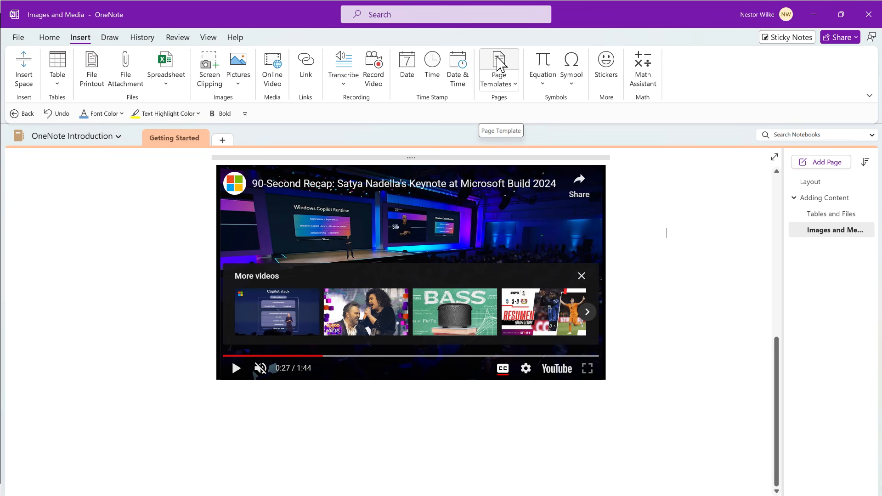
# Open the page templates and look through the Academic and Blank template categories
pyautogui.click(499, 65)
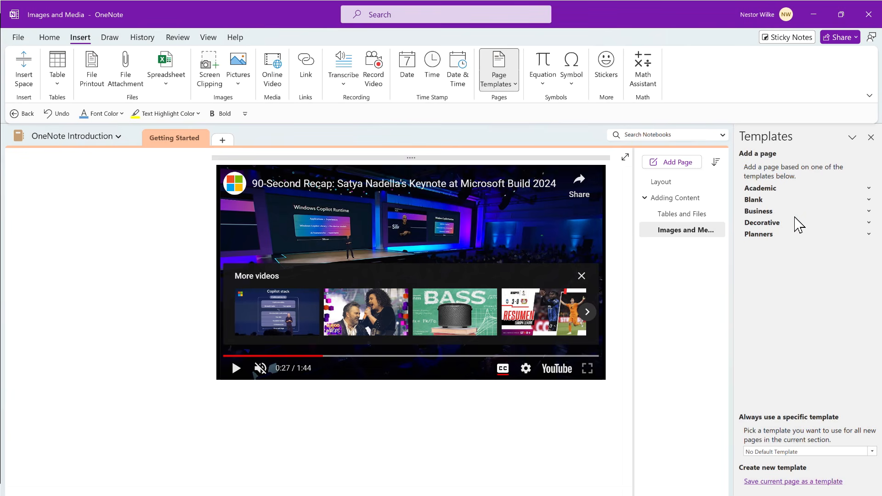
pyautogui.click(869, 189)
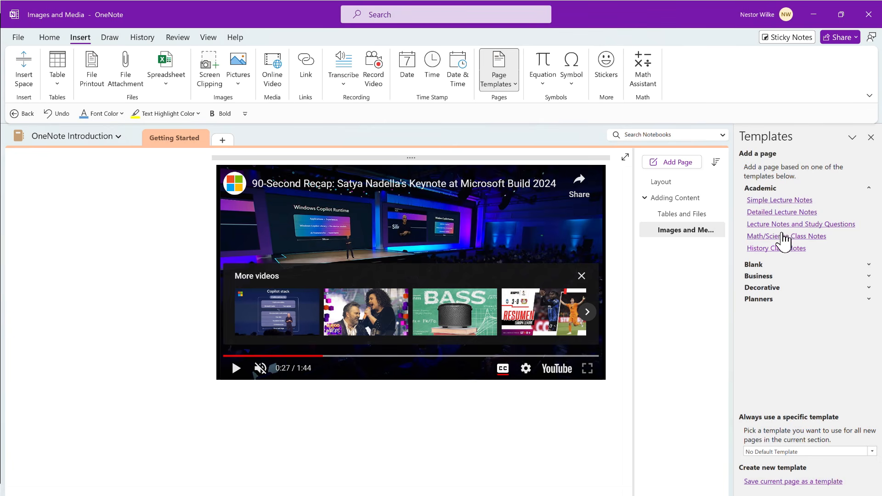
pyautogui.click(868, 188)
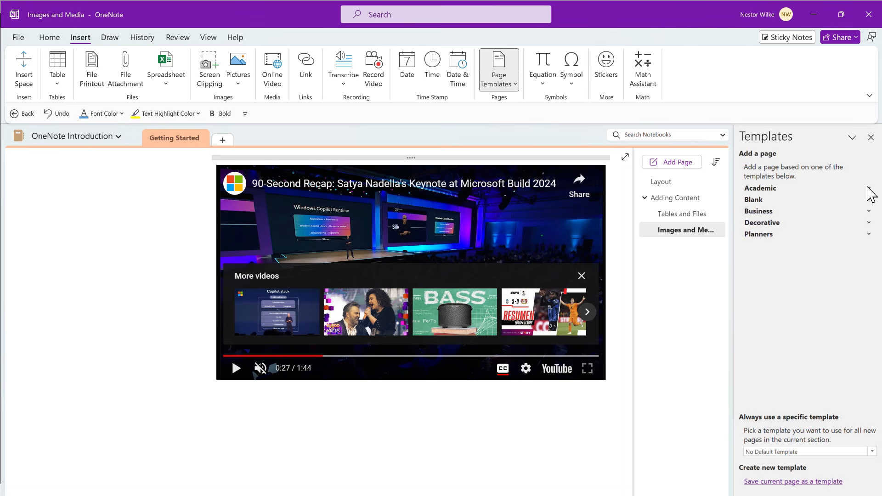
pyautogui.click(868, 199)
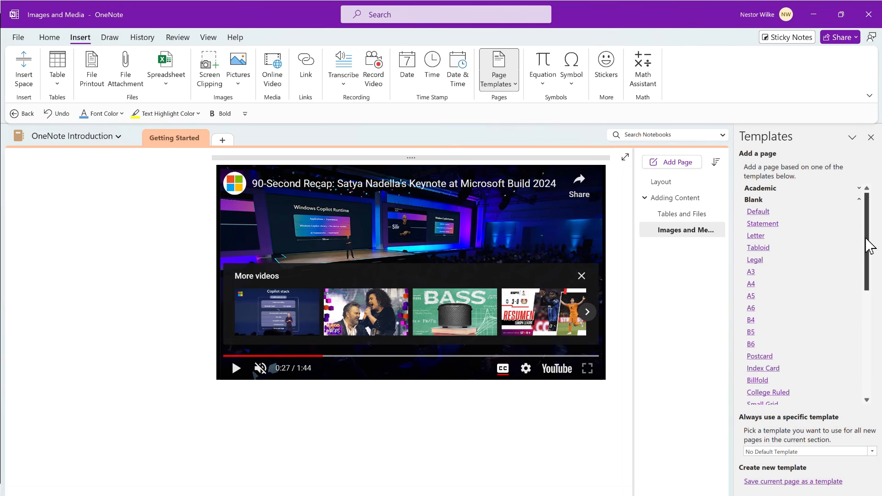
pyautogui.moveTo(869, 241); pyautogui.dragTo(862, 199)
pyautogui.click(861, 200)
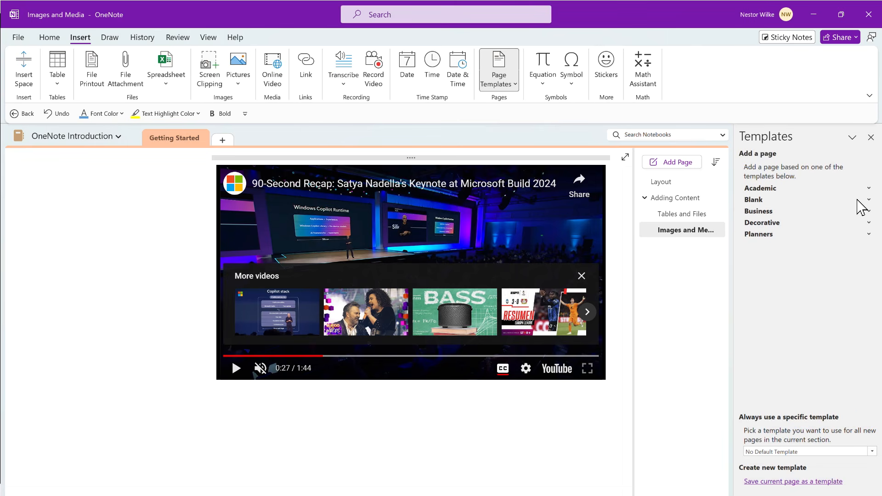
# Add a page from the Business category's Project Overview template and enter OneNote Training as the project name
pyautogui.click(867, 211)
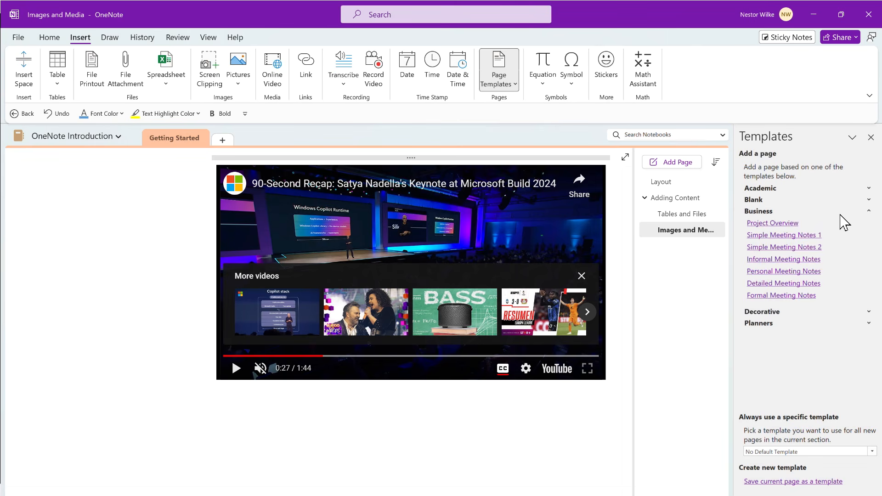
pyautogui.click(785, 229)
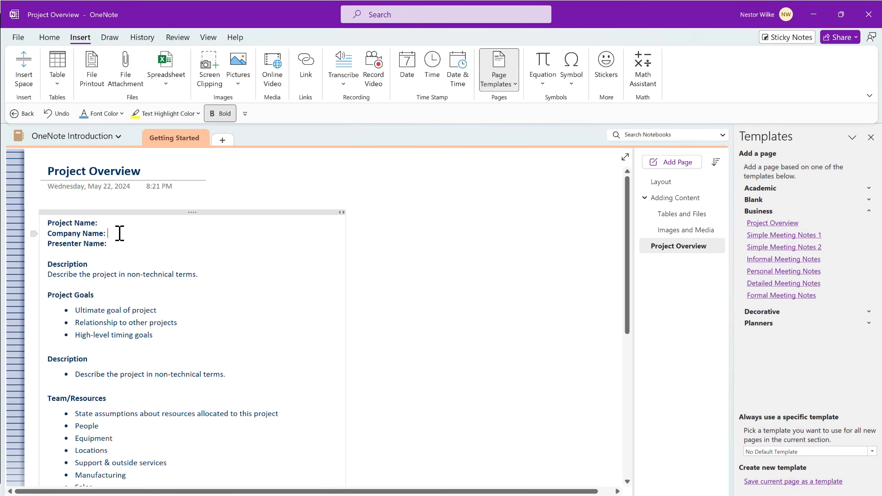
pyautogui.scroll(-5, 188, 248)
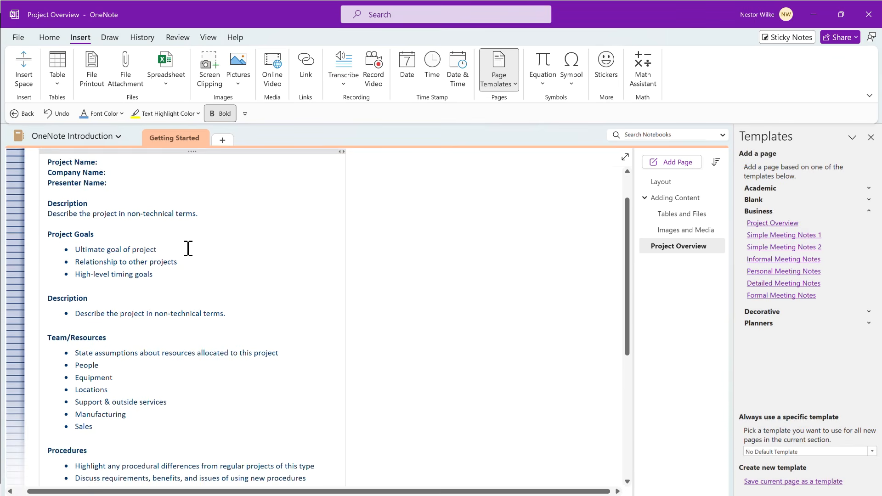
pyautogui.scroll(-5, 188, 248)
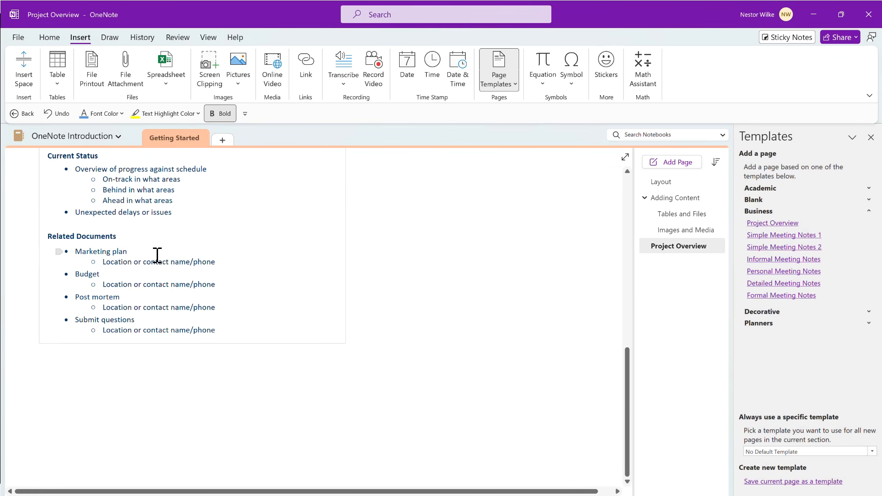
pyautogui.scroll(6, 155, 255)
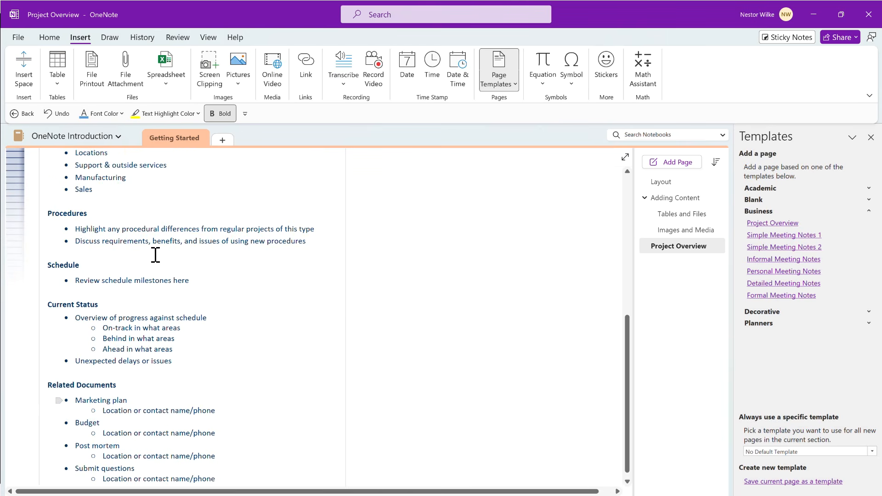
pyautogui.scroll(3, 155, 255)
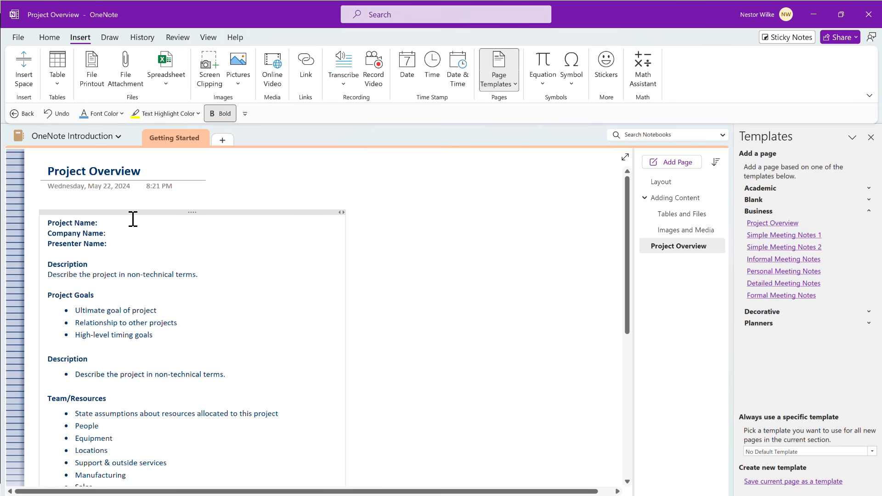
pyautogui.write('OneNote Training')
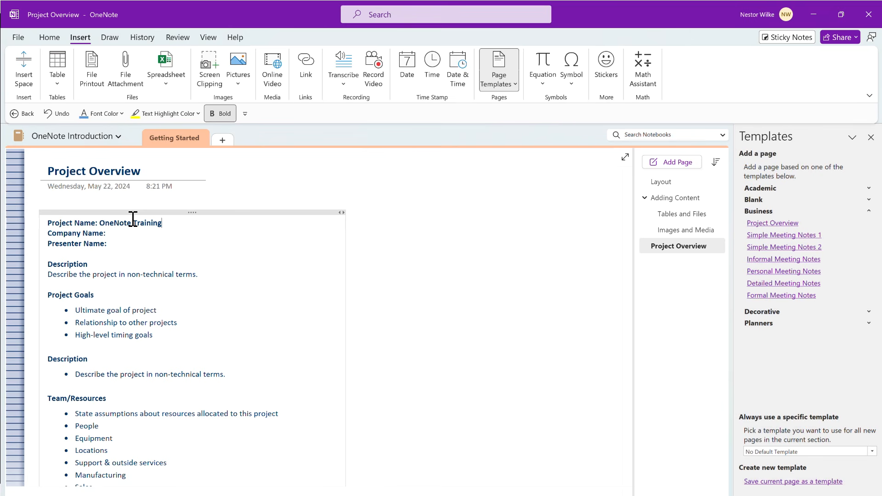
pyautogui.click(163, 233)
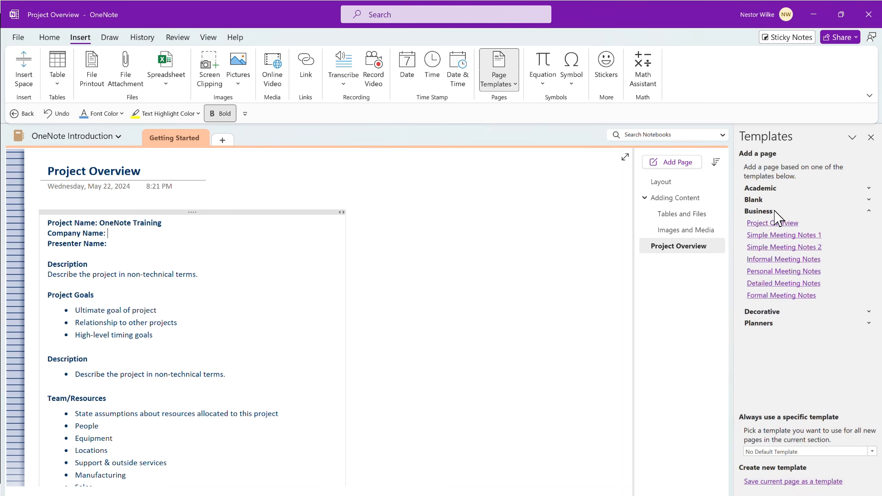
# Add a page from the Detailed Meeting Notes template and make it a subpage of Project Overview
pyautogui.click(796, 283)
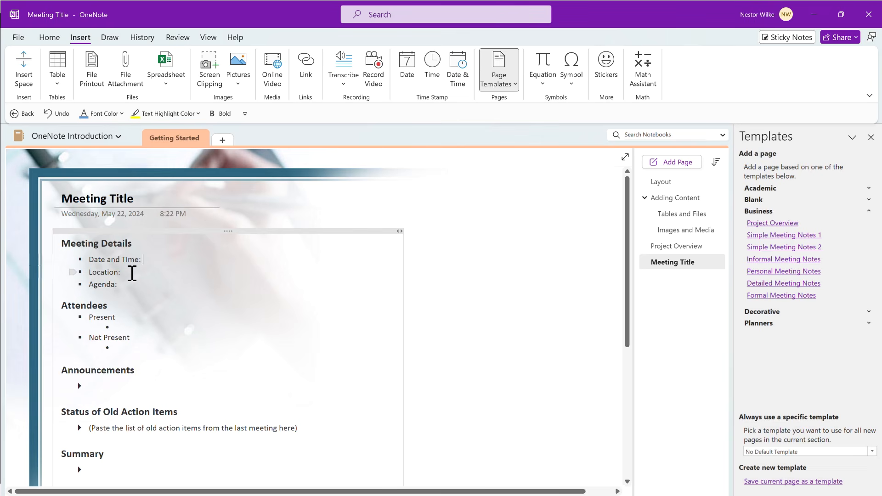
pyautogui.scroll(-5, 159, 276)
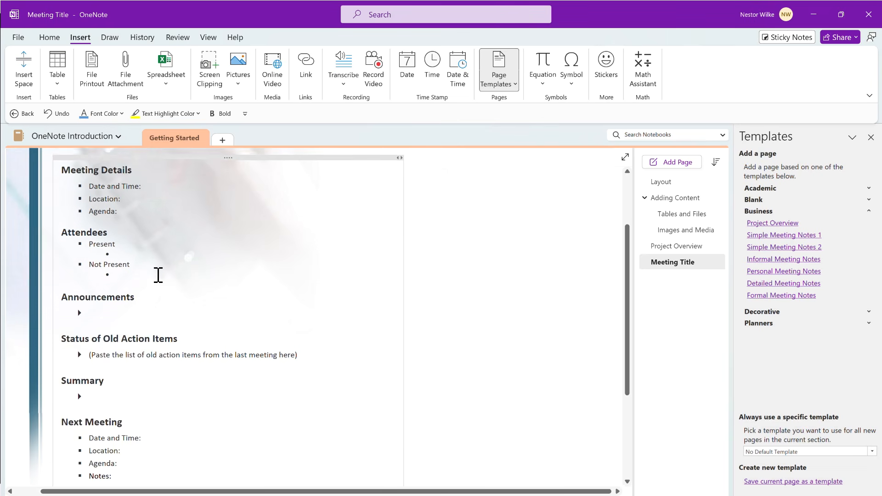
pyautogui.scroll(3, 157, 274)
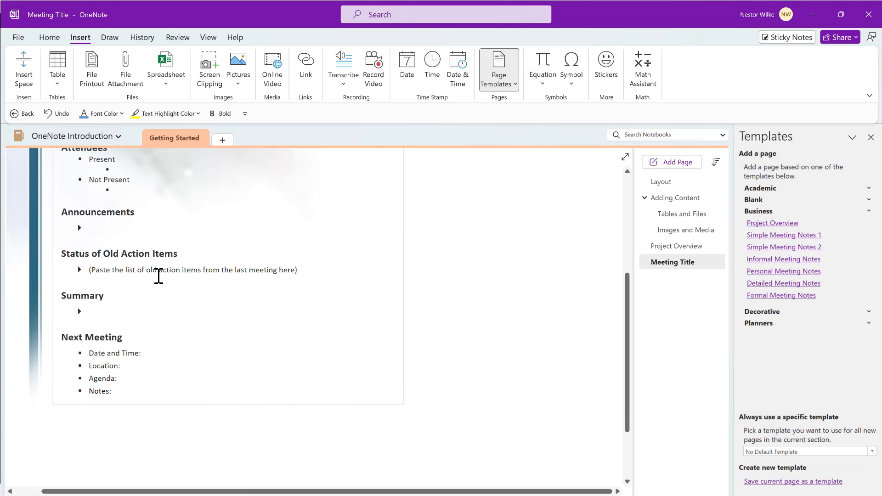
pyautogui.click(95, 319)
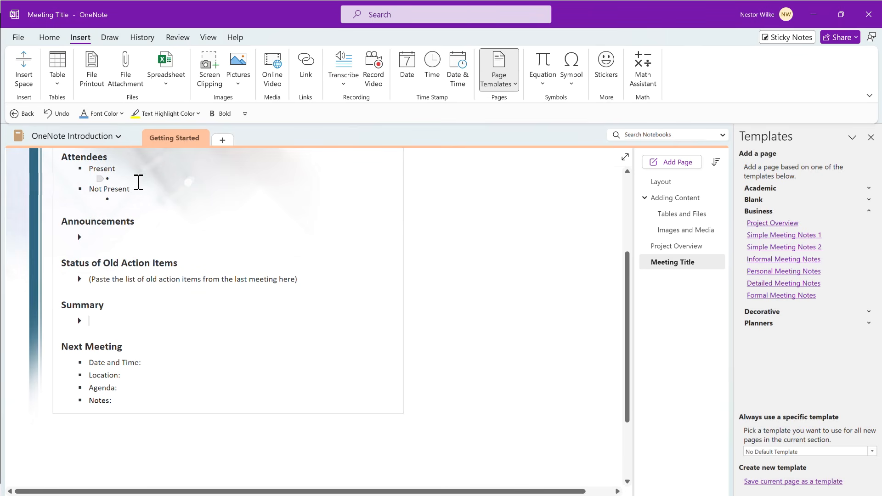
pyautogui.scroll(3, 136, 186)
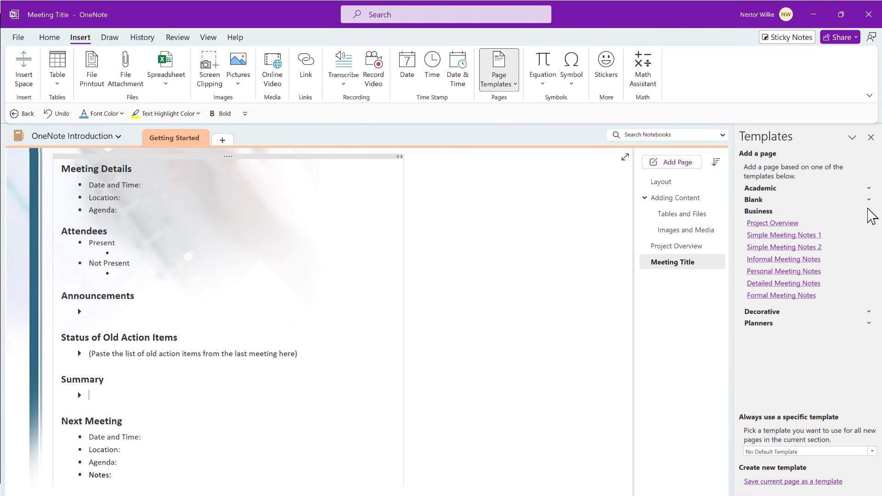
pyautogui.click(869, 211)
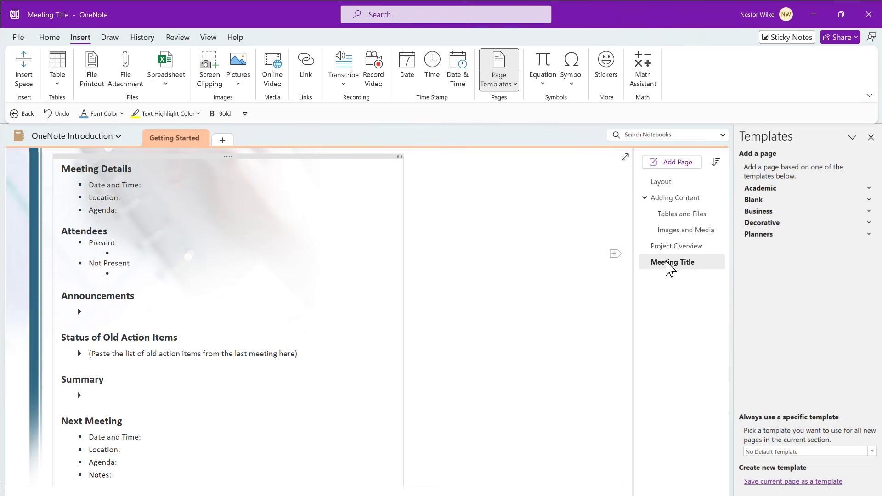
pyautogui.moveTo(665, 270)
pyautogui.mouseDown()
pyautogui.moveTo(680, 271)
pyautogui.moveTo(669, 260)
pyautogui.mouseUp()
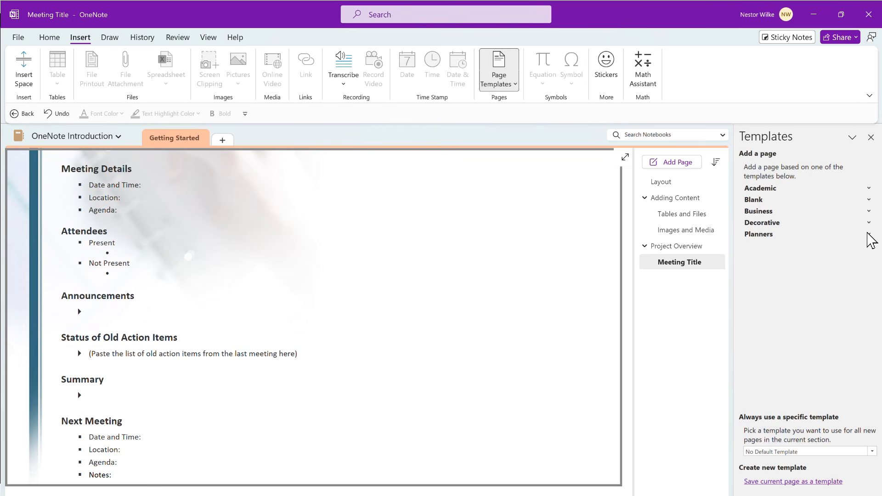
# Try the Project To Do List planner template as a subpage of Project Overview, and delete that page
pyautogui.click(869, 234)
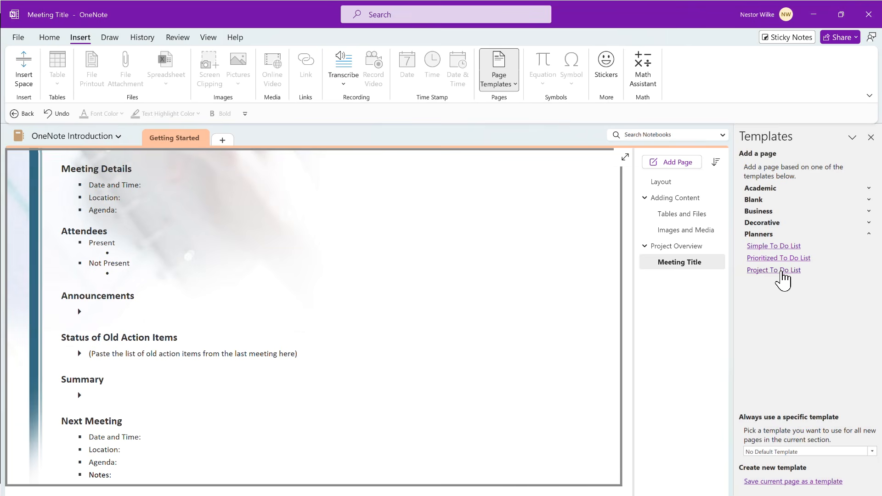
pyautogui.click(782, 273)
pyautogui.click(671, 278)
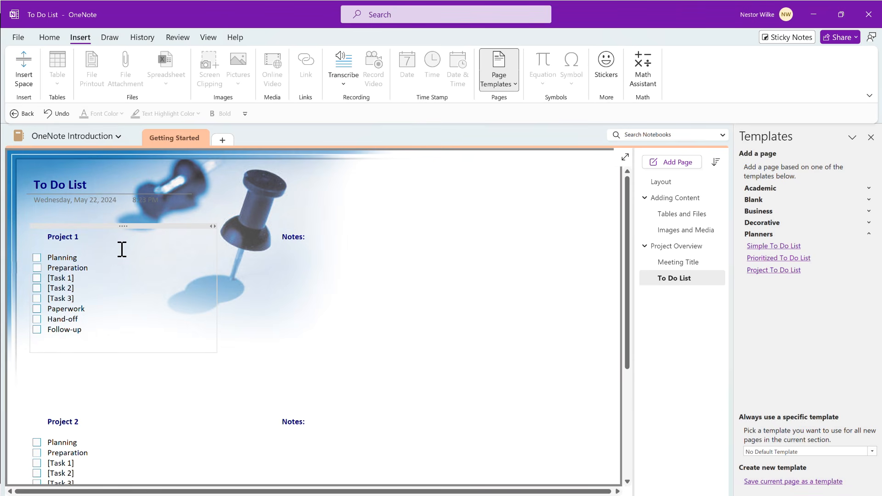
pyautogui.scroll(-5, 124, 248)
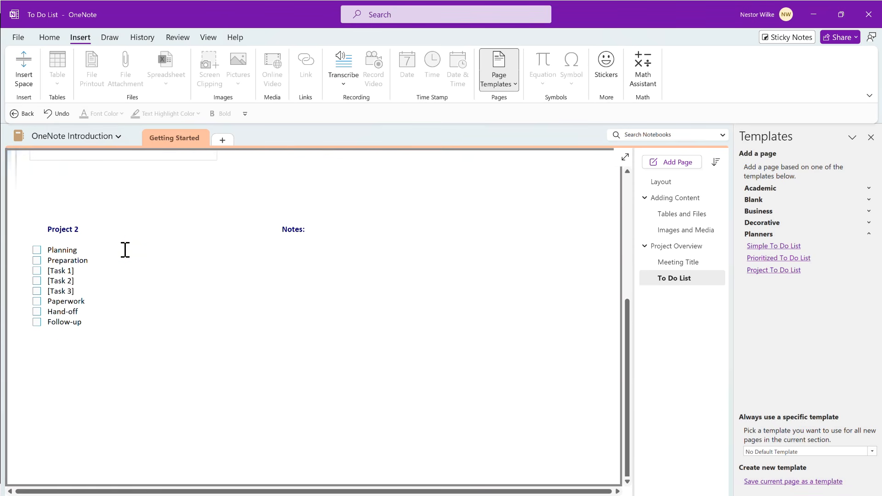
pyautogui.scroll(5, 125, 249)
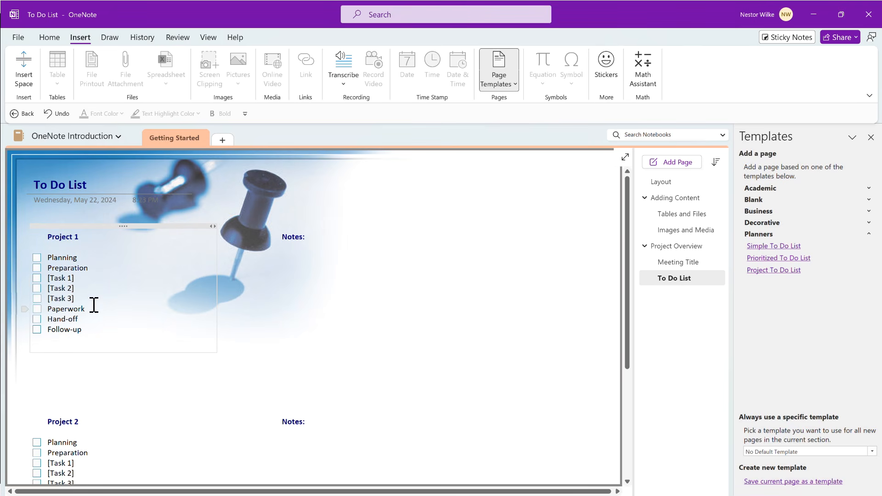
pyautogui.scroll(-3, 114, 332)
pyautogui.scroll(3, 114, 332)
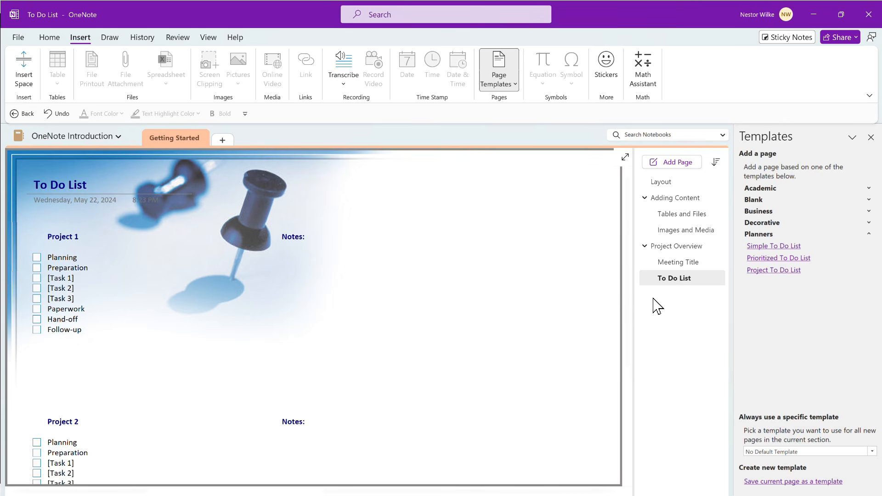
pyautogui.rightClick(675, 279)
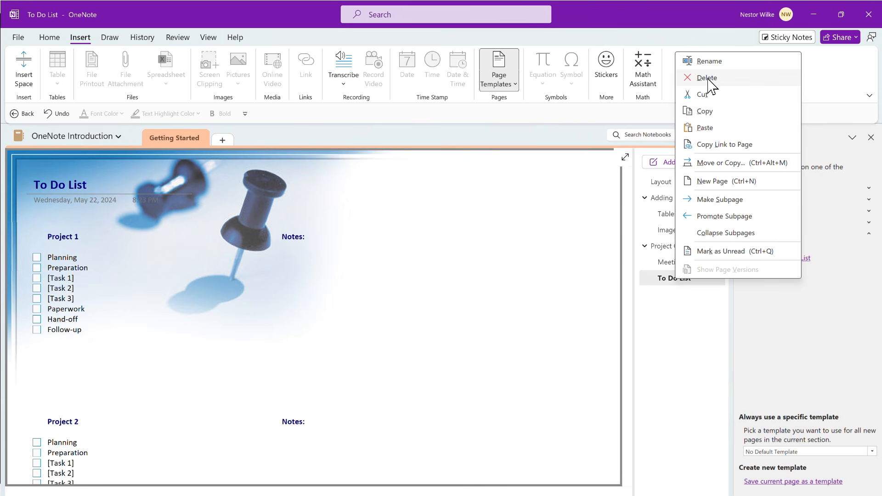
pyautogui.click(709, 79)
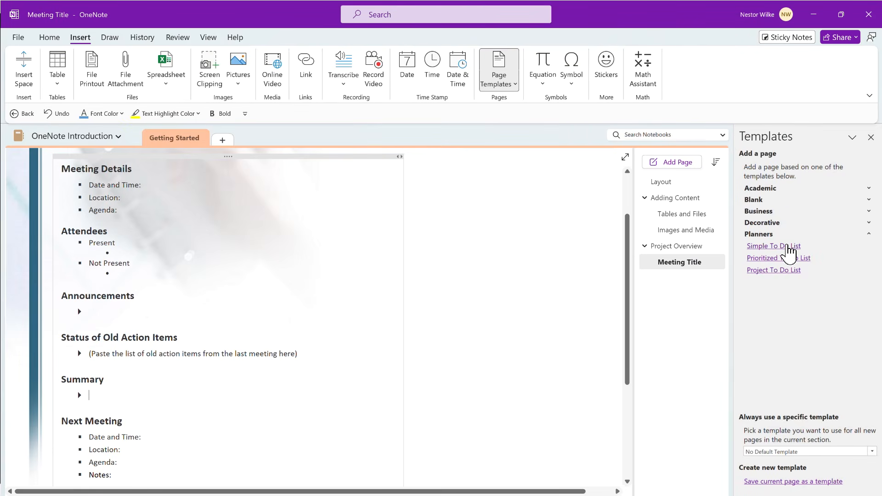
# Add a page from the Simple To Do List template, enter Task 1 as its first item and mark it complete
pyautogui.click(787, 248)
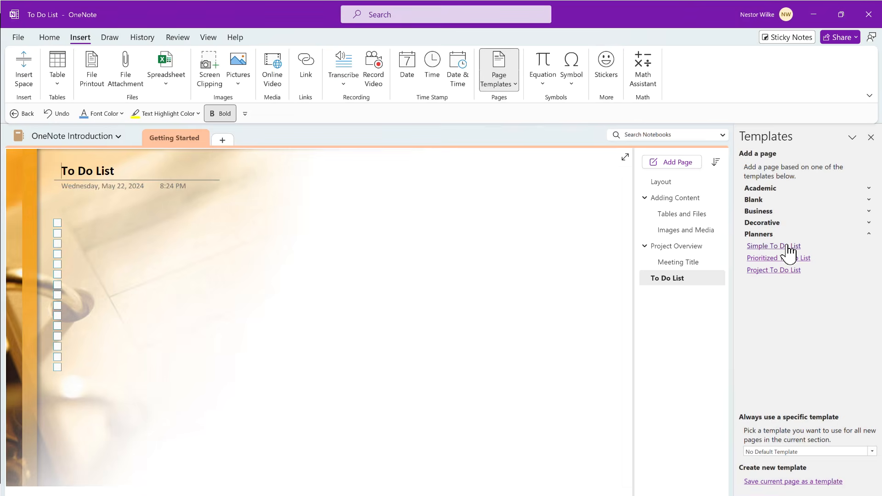
pyautogui.click(80, 224)
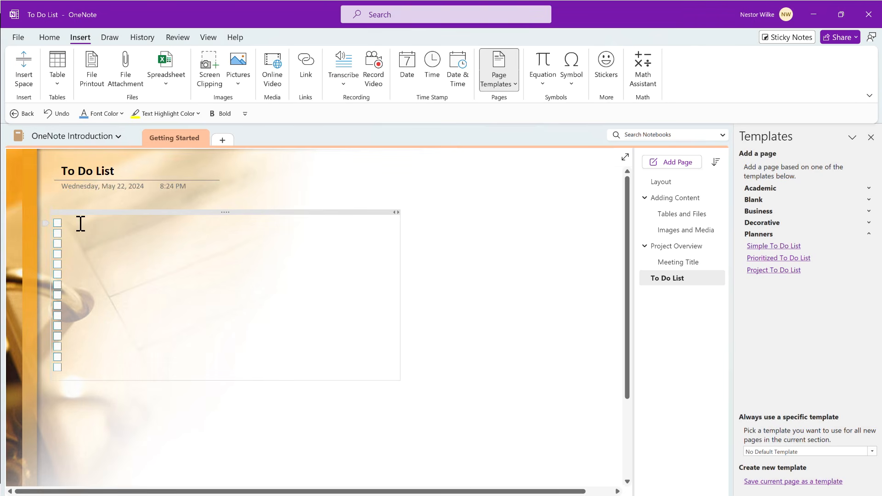
pyautogui.write('Task 1')
pyautogui.click(58, 224)
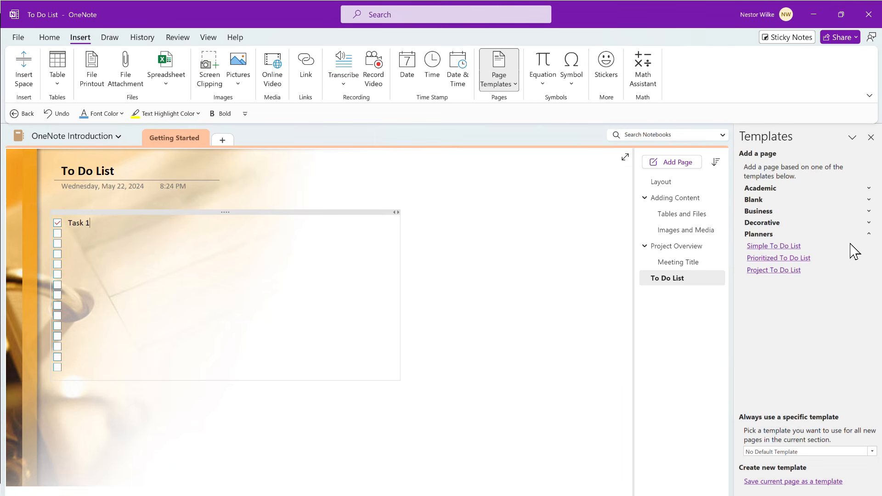
pyautogui.click(870, 236)
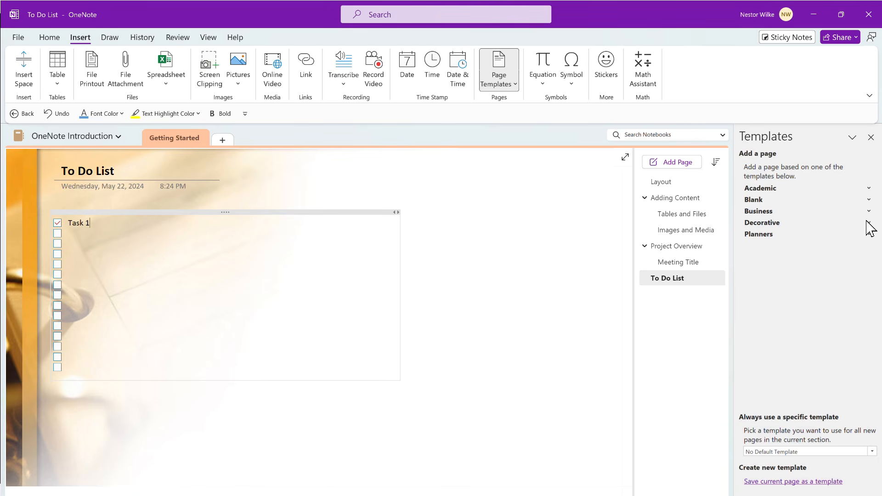
# Add a page from the Decorative category's Blue Clouds template
pyautogui.click(868, 223)
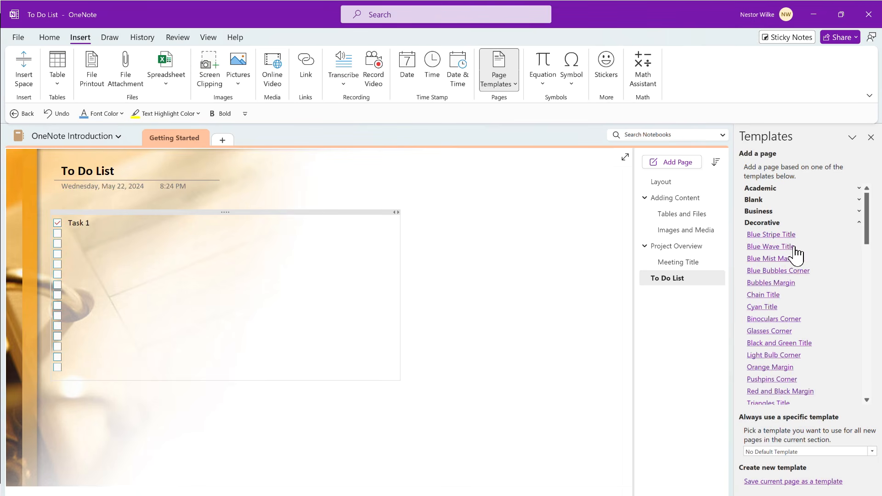
pyautogui.scroll(-2, 803, 306)
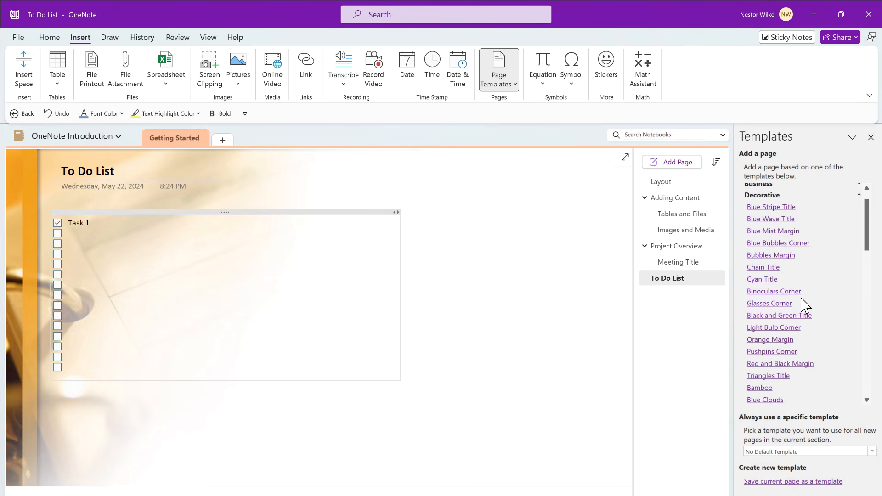
pyautogui.scroll(-1, 801, 299)
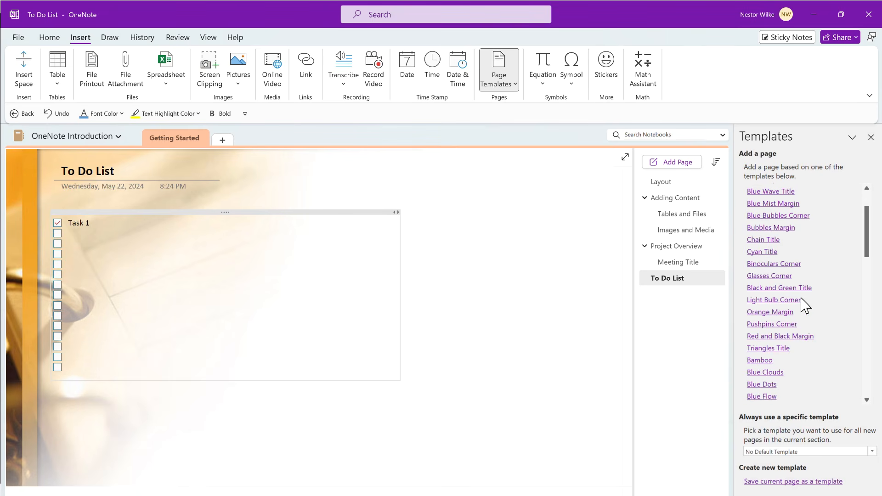
pyautogui.click(774, 373)
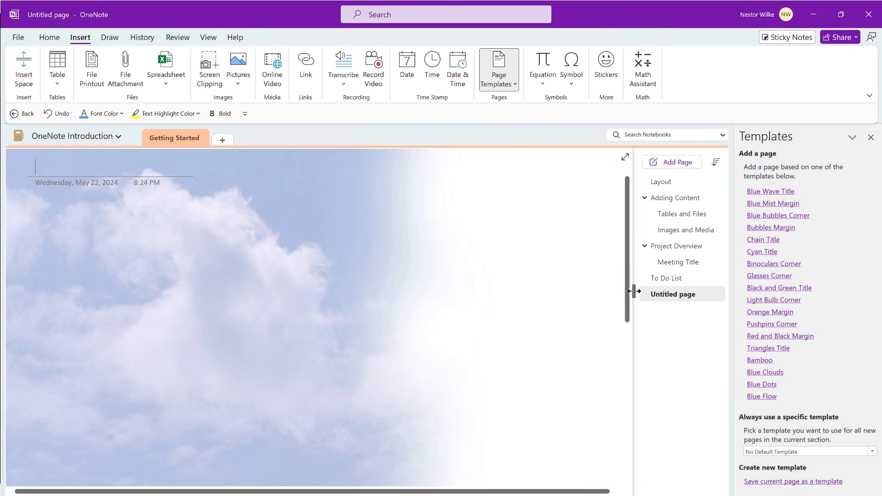
# Delete the untitled Blue Clouds page, make To Do List a subpage of Project Overview, and open Project Overview
pyautogui.rightClick(671, 295)
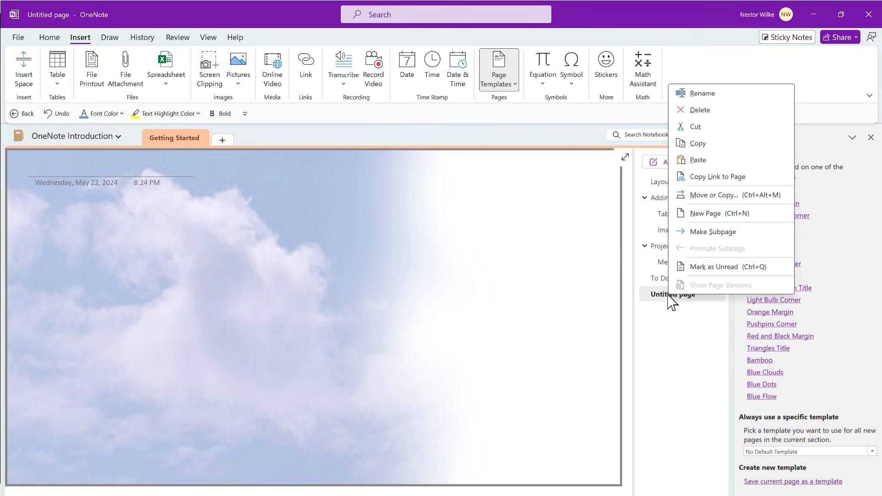
pyautogui.click(701, 111)
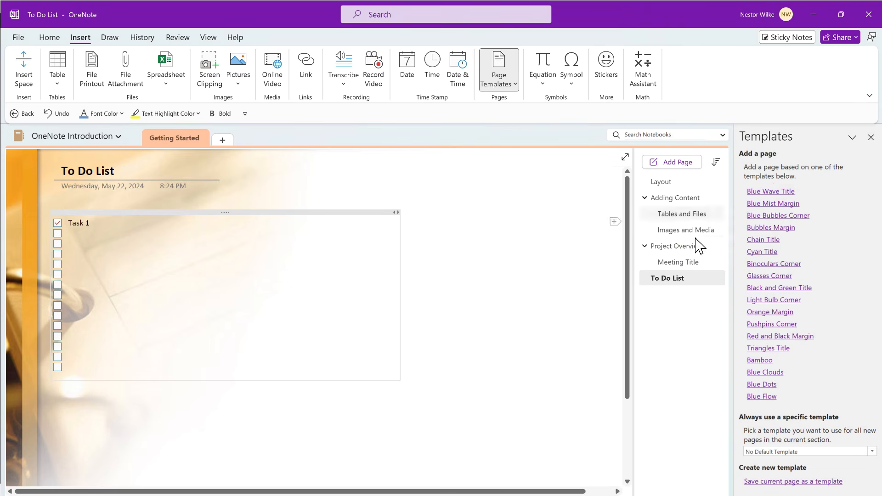
pyautogui.click(672, 278)
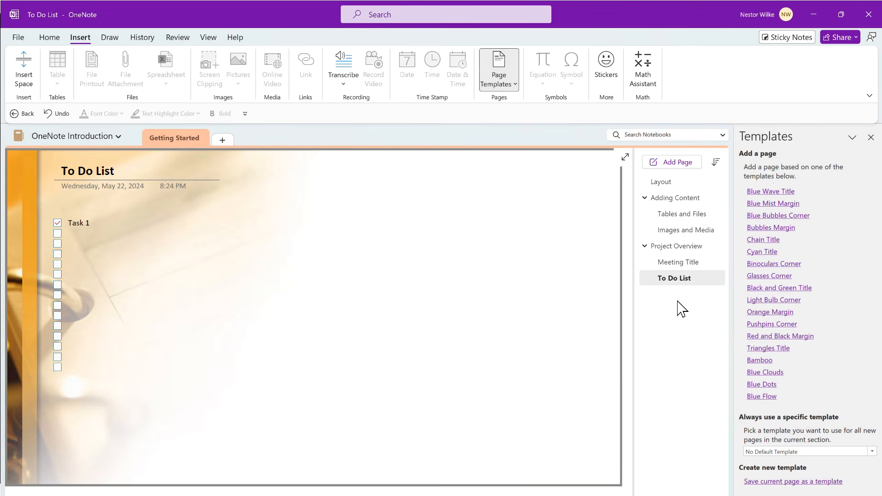
pyautogui.click(677, 249)
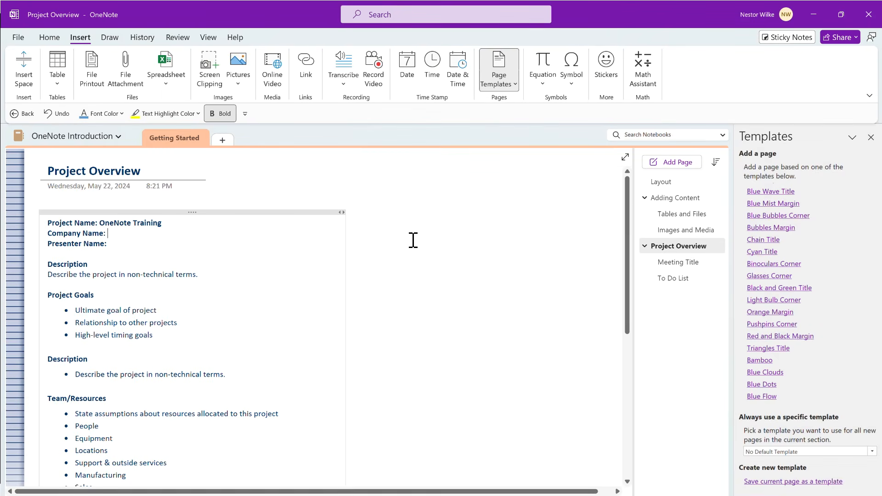
pyautogui.click(328, 230)
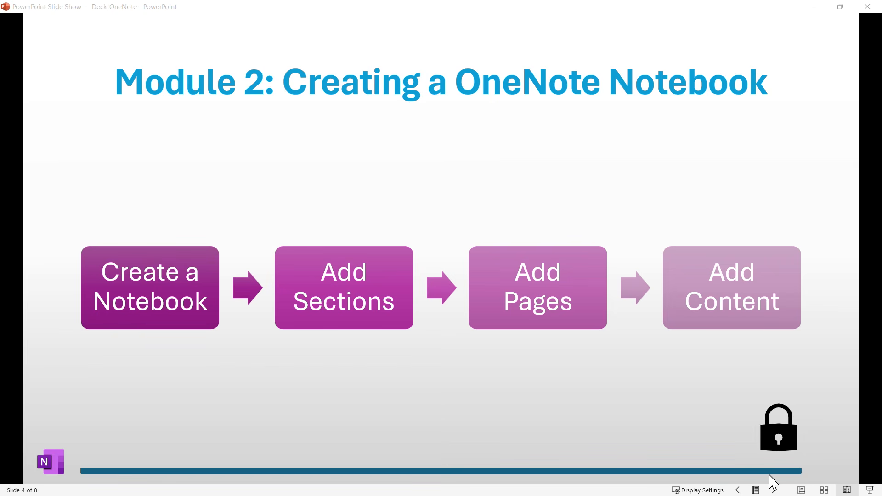
pyautogui.click(775, 490)
pyautogui.click(776, 490)
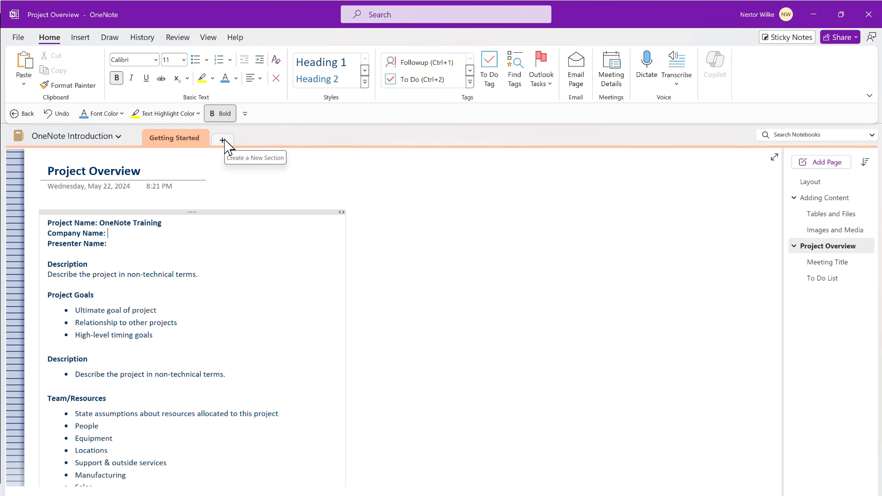
# Add a section named Integrations to the notebook and title its first page Outlook and Teams
pyautogui.rightClick(153, 141)
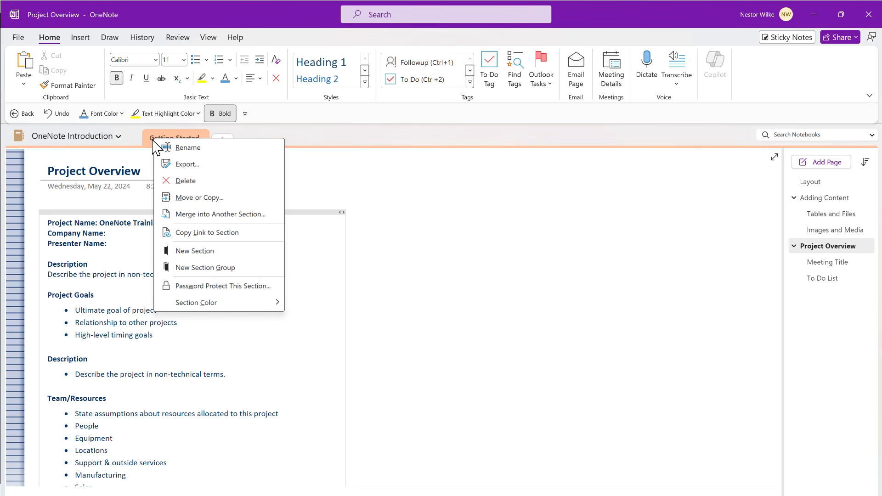
pyautogui.click(205, 251)
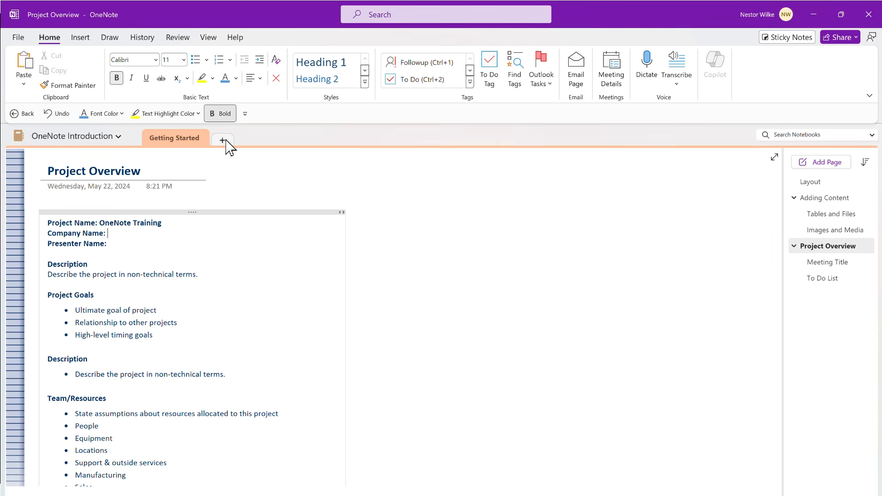
pyautogui.click(226, 142)
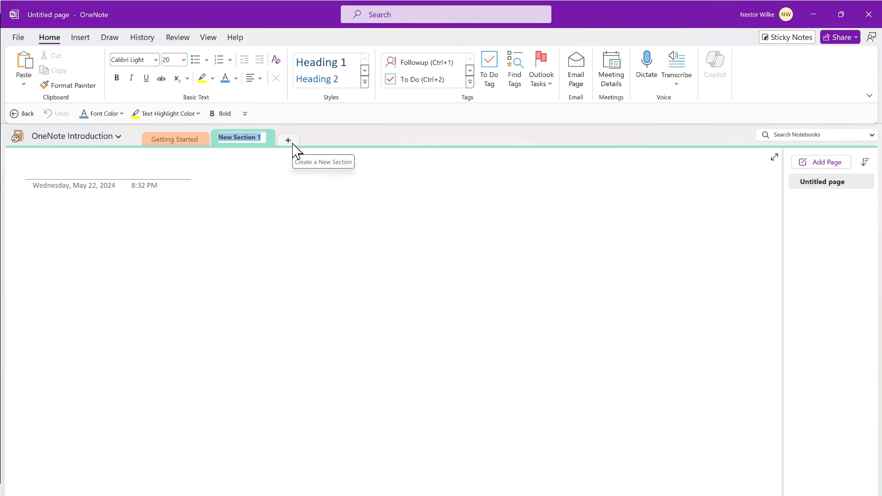
pyautogui.write('Integrations')
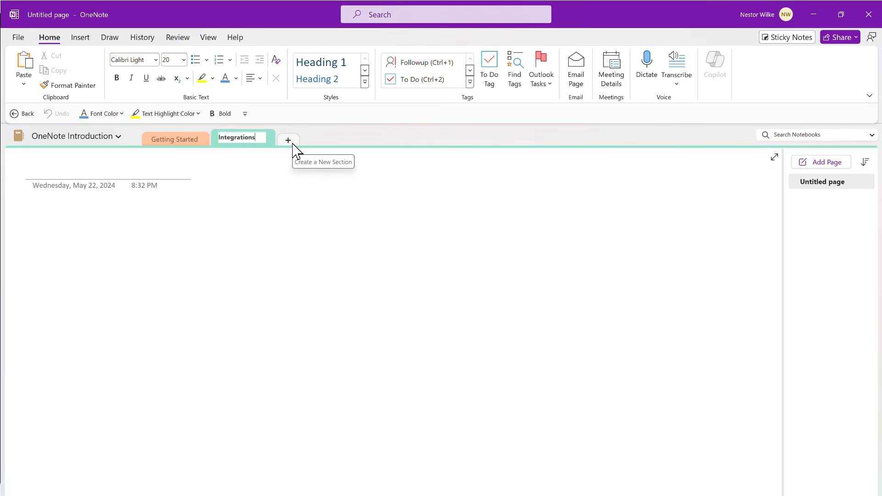
pyautogui.press('Return')
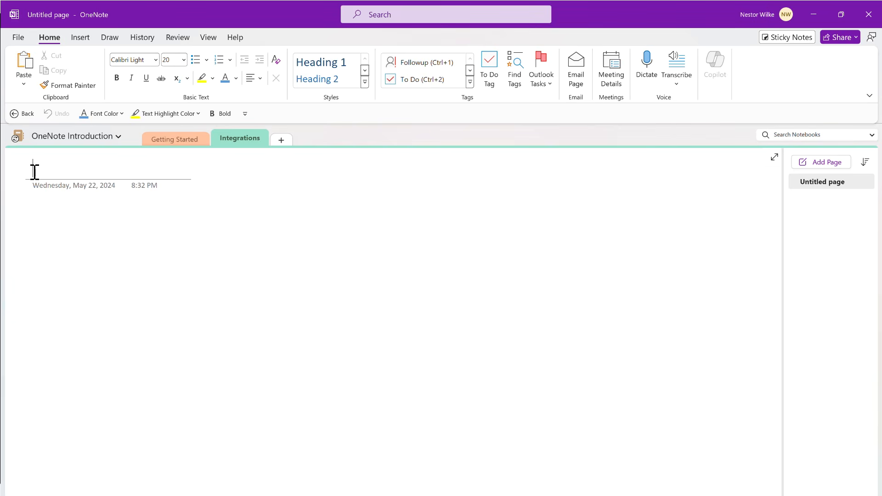
pyautogui.write('Outlook and Teams')
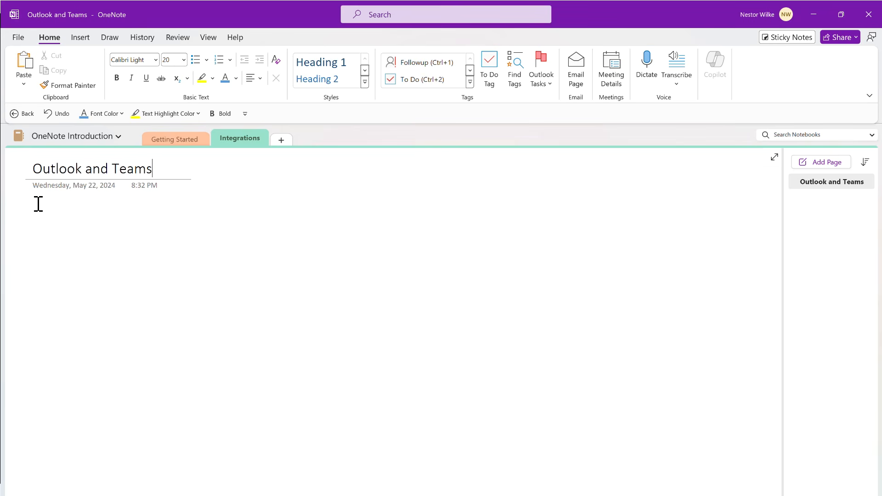
pyautogui.click(60, 202)
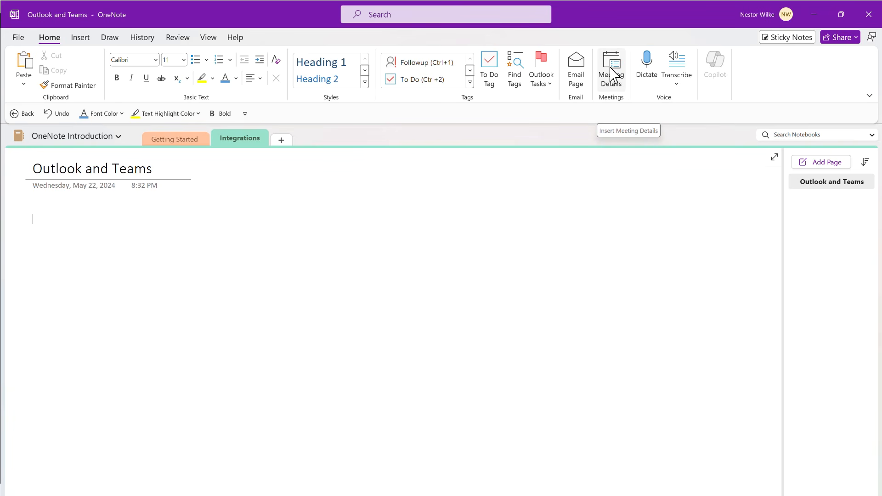
# Insert the meeting details of the Daily Check-in meeting on May 22, 2024 into the page
pyautogui.click(612, 75)
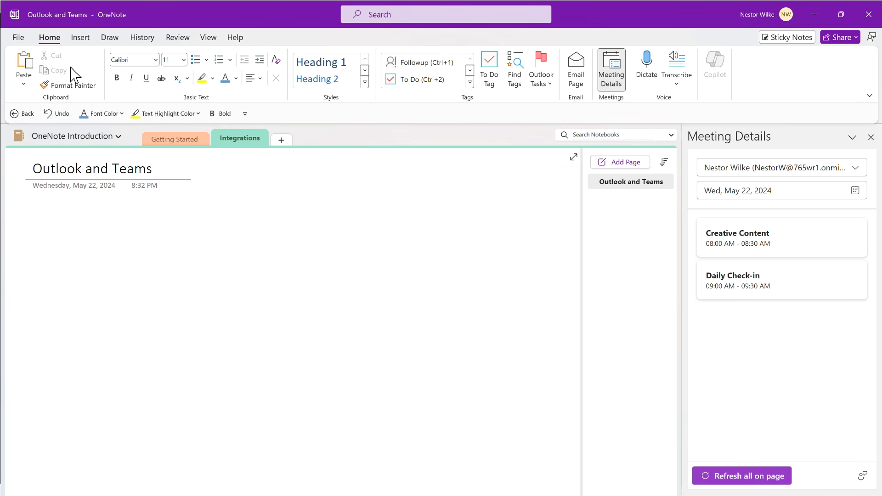
pyautogui.click(856, 190)
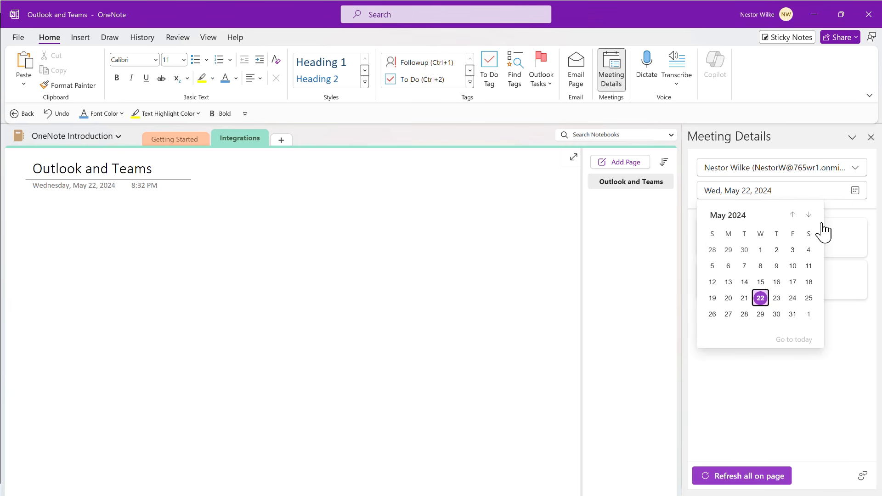
pyautogui.click(776, 298)
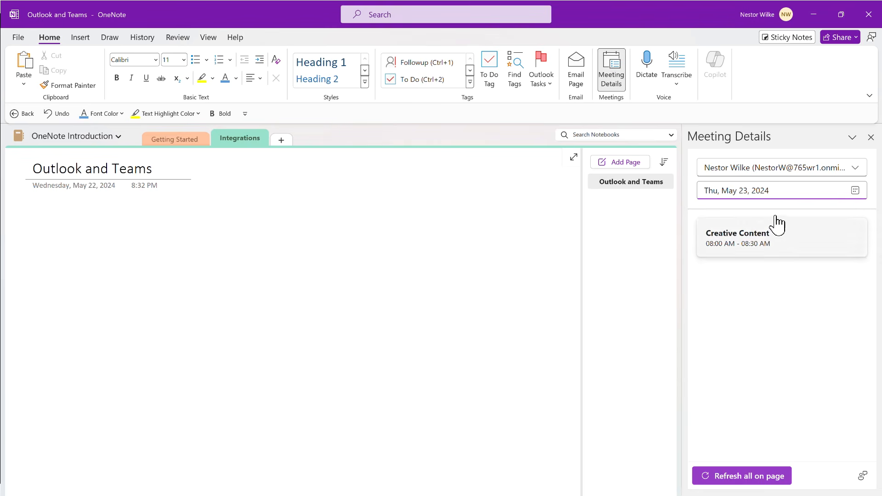
pyautogui.click(856, 190)
pyautogui.click(761, 298)
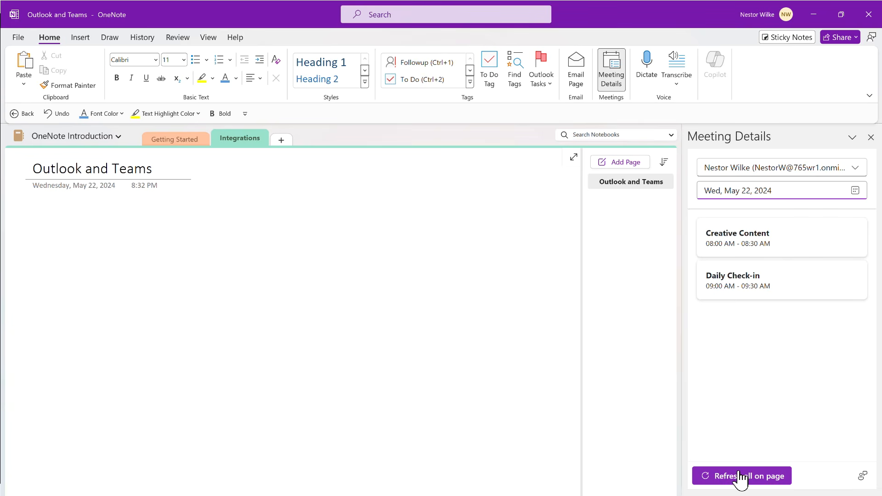
pyautogui.click(738, 281)
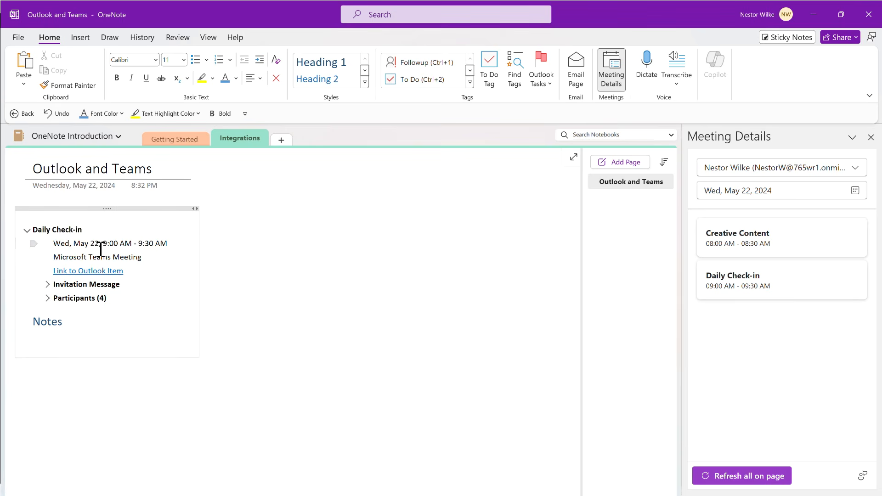
# Review the meeting's invitation message and participants, and enter Add details under Notes
pyautogui.click(47, 287)
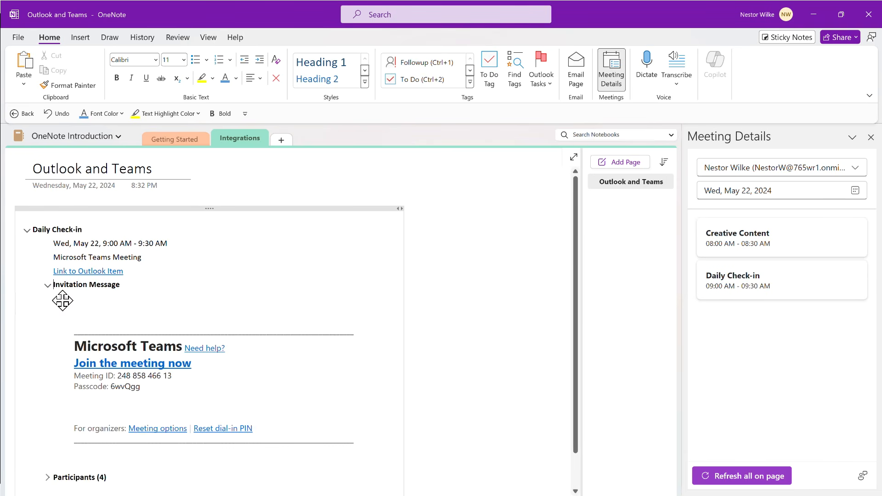
pyautogui.click(48, 286)
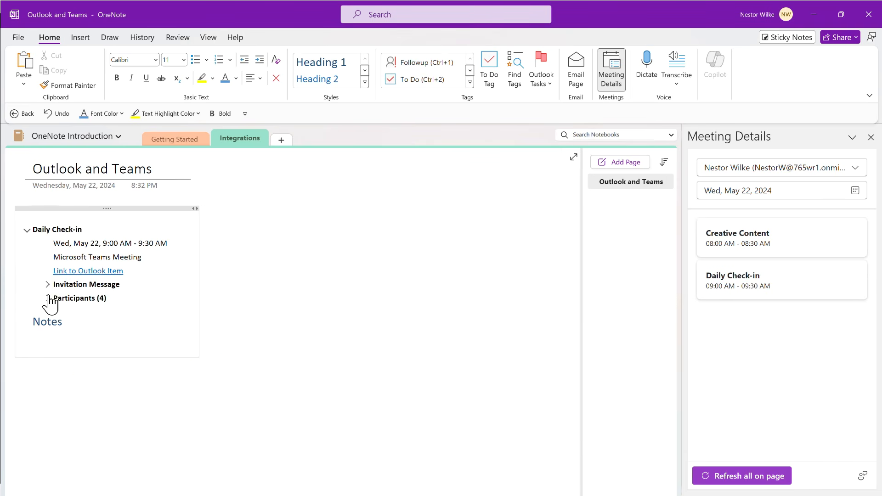
pyautogui.click(48, 300)
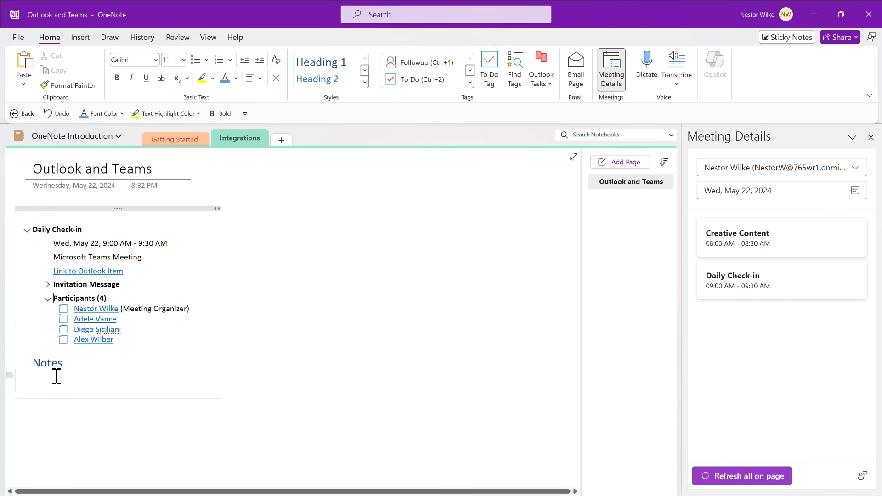
pyautogui.click(48, 299)
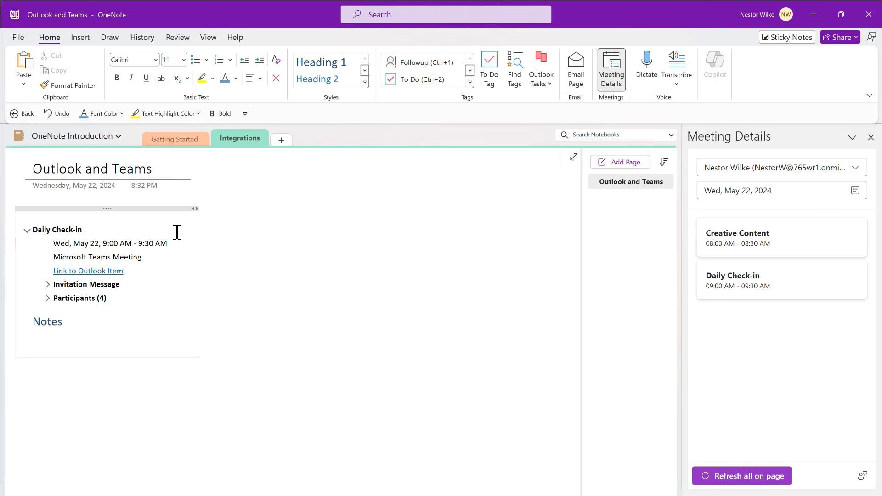
pyautogui.click(73, 336)
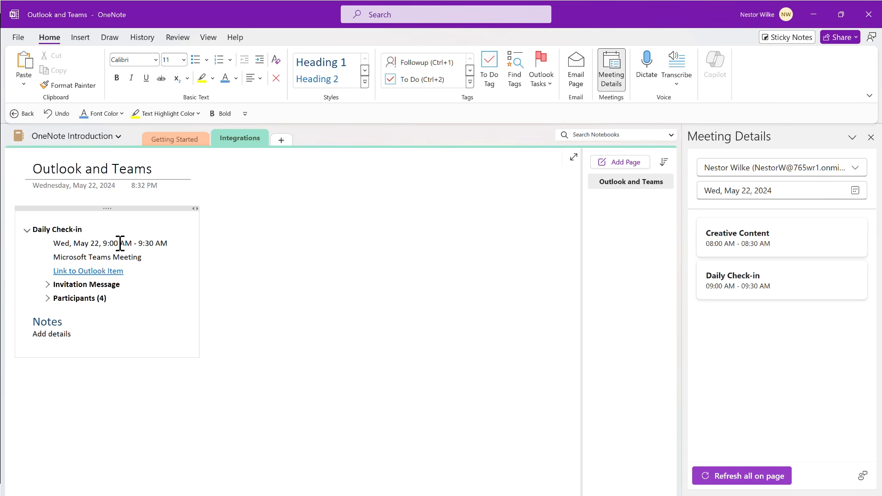
# Expand the Invitation Message and Participants parts of the Daily Check-in details
pyautogui.click(47, 284)
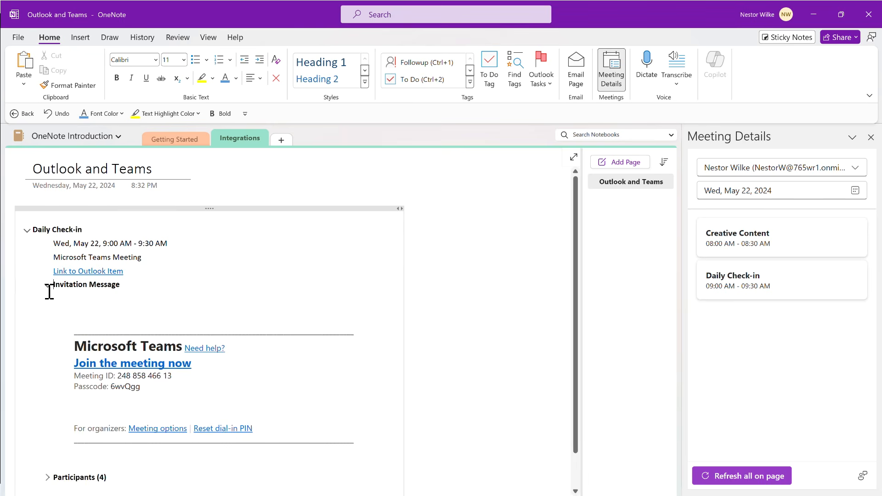
pyautogui.click(47, 478)
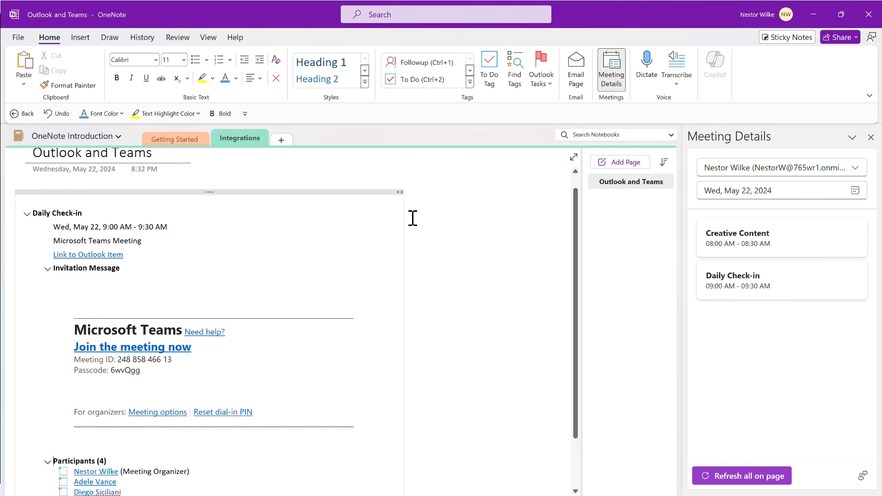
# Try to email the Outlook and Teams page
pyautogui.click(577, 76)
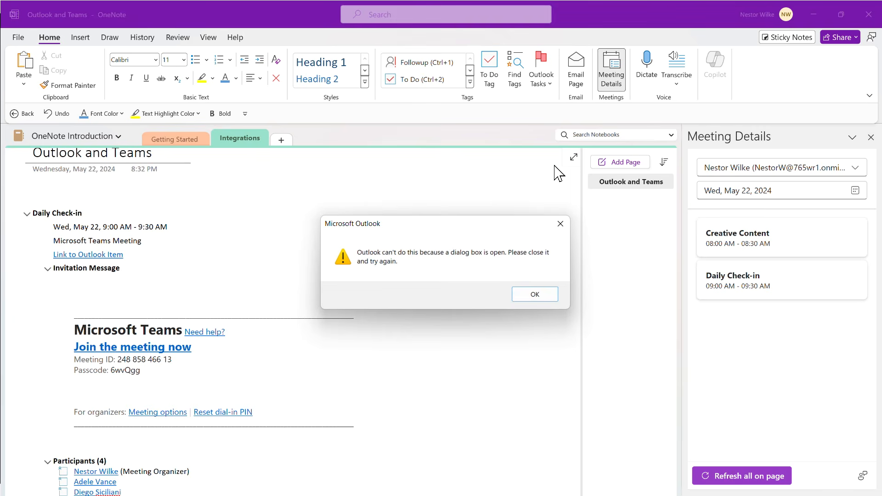
pyautogui.click(535, 295)
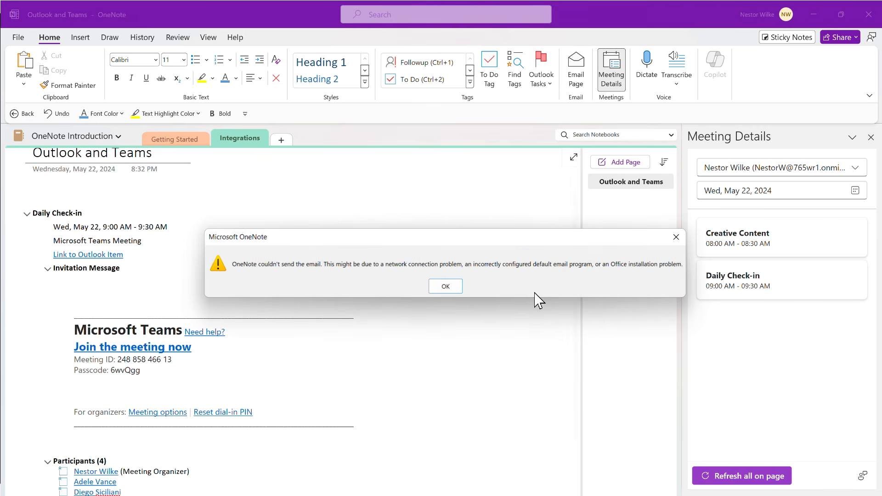
pyautogui.click(444, 289)
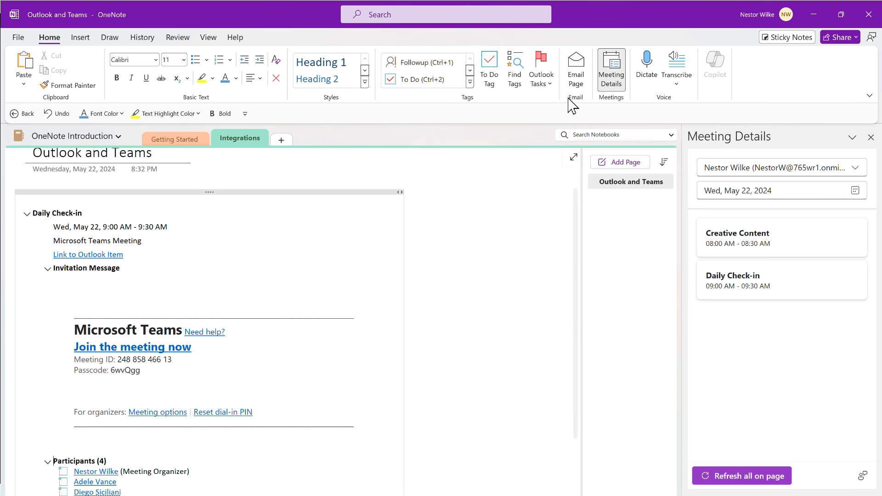
# Create an Outlook email from the Outlook and Teams page and review the message body
pyautogui.click(579, 78)
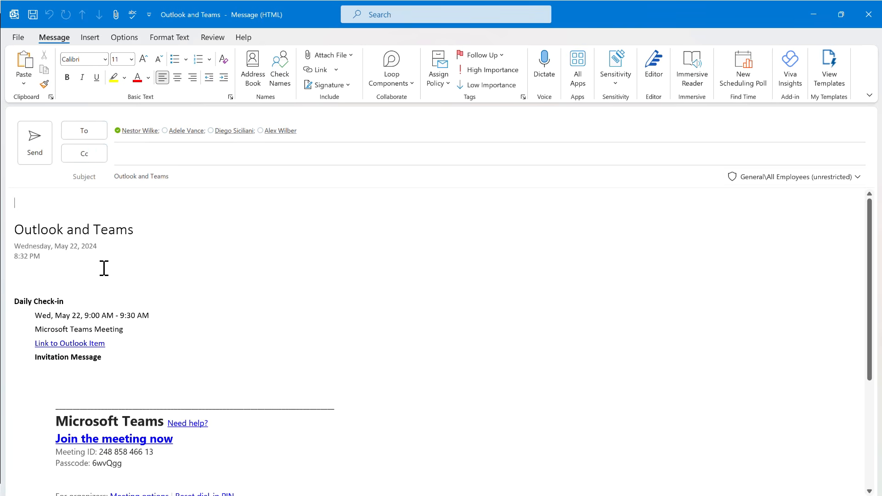
pyautogui.scroll(-2, 258, 297)
pyautogui.scroll(-3, 260, 296)
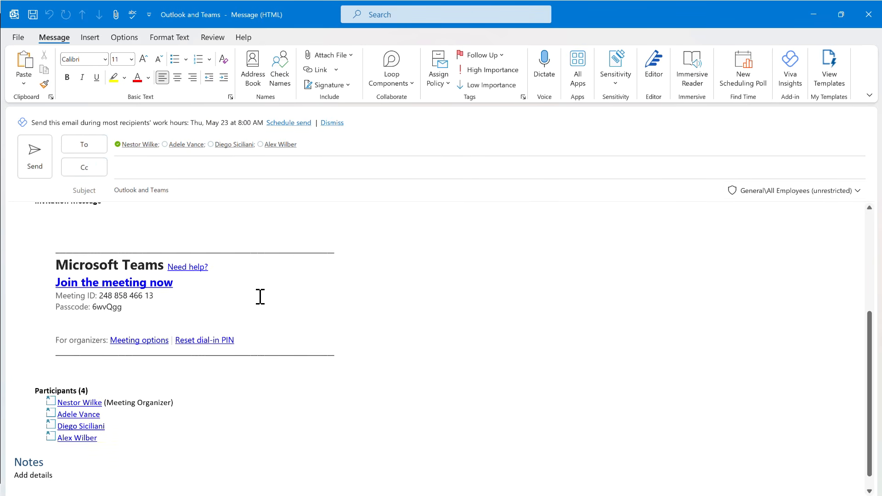
pyautogui.scroll(4, 260, 296)
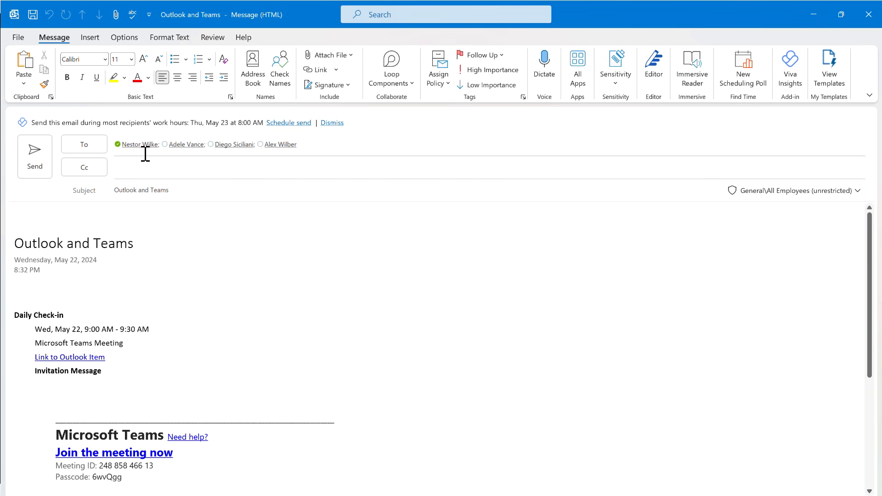
# Replace all recipients of the Outlook and Teams email with a single colleague as the addressee
pyautogui.click(309, 145)
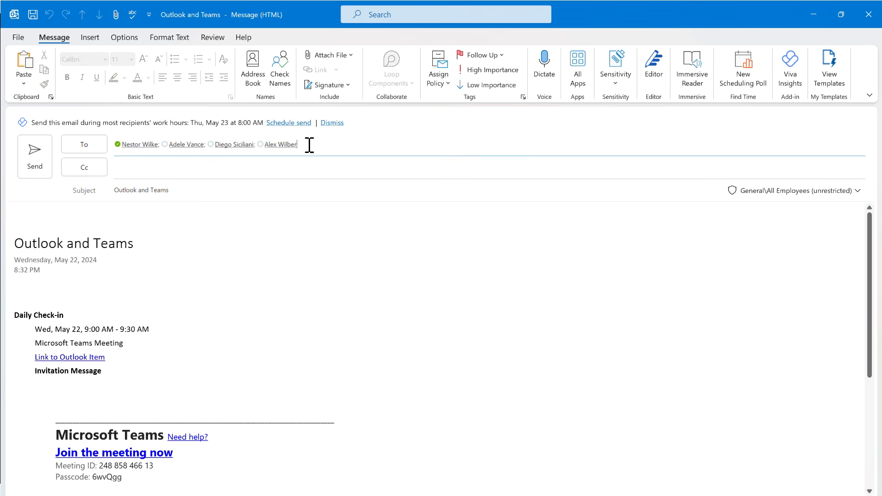
pyautogui.moveTo(309, 145); pyautogui.dragTo(132, 150)
pyautogui.moveTo(132, 149)
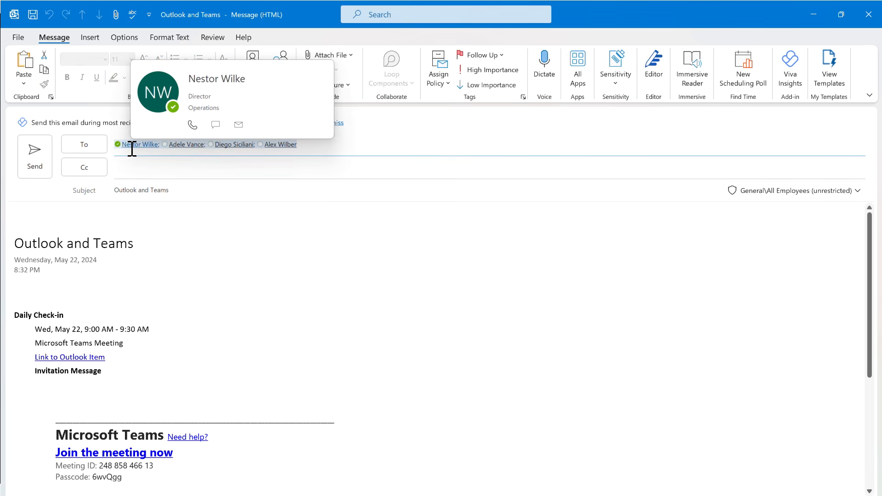
pyautogui.press('Delete')
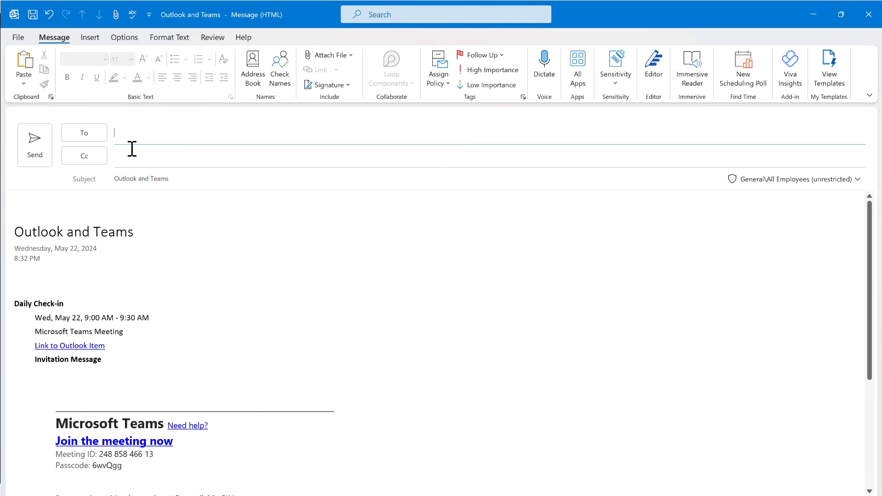
pyautogui.write('grad')
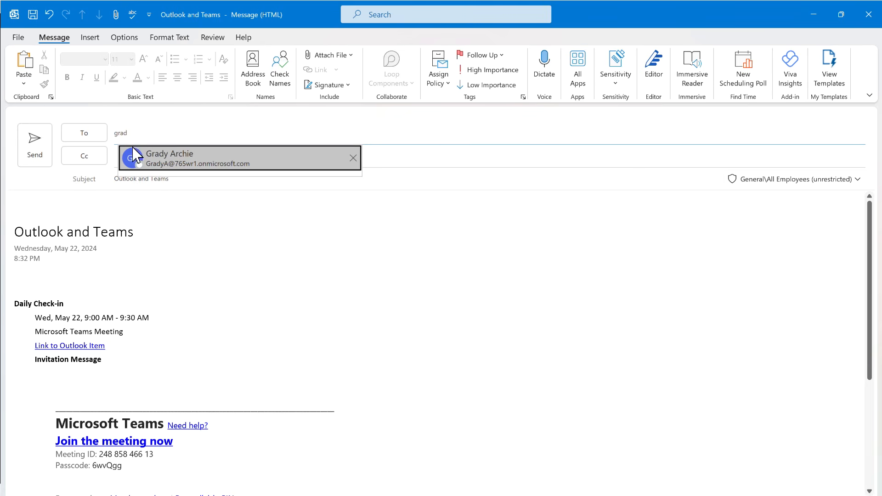
pyautogui.click(212, 158)
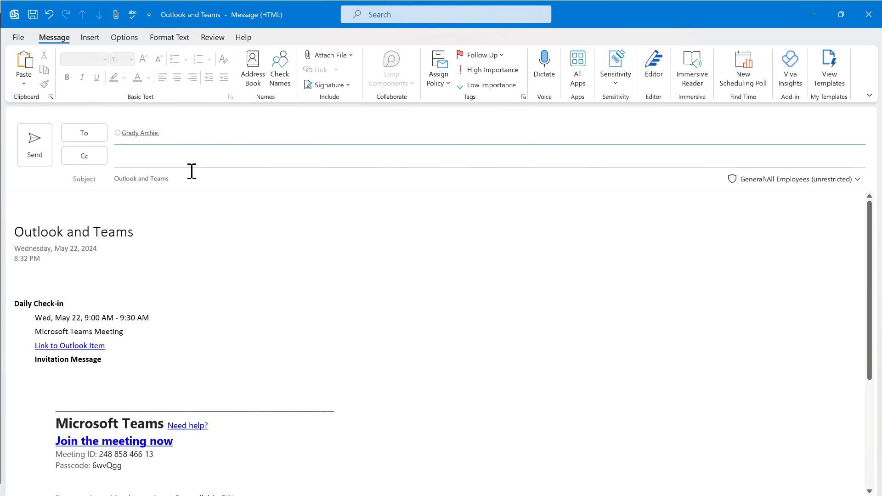
# Add the text "Please review." above the page content in the message body and send the email
pyautogui.click(100, 199)
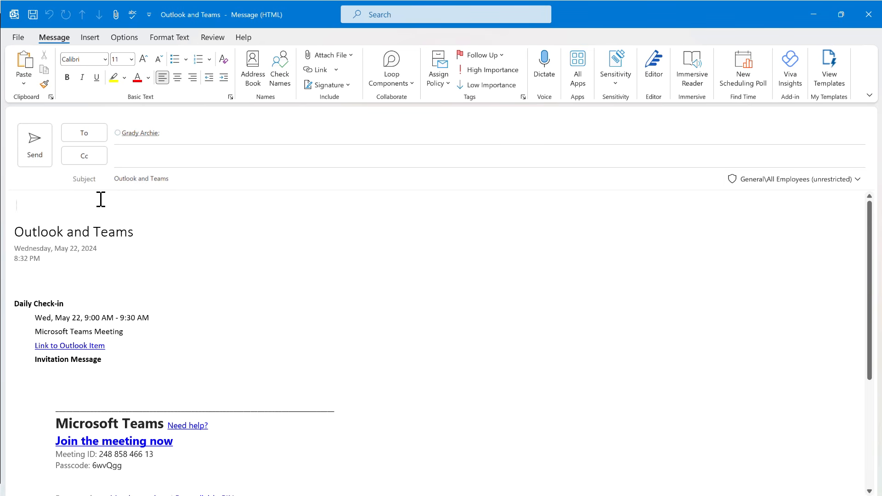
pyautogui.write('Please ')
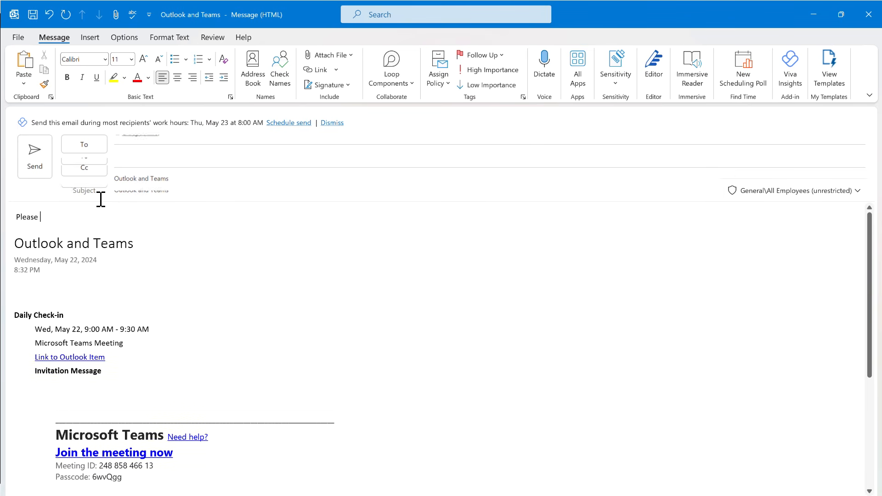
pyautogui.write('revie')
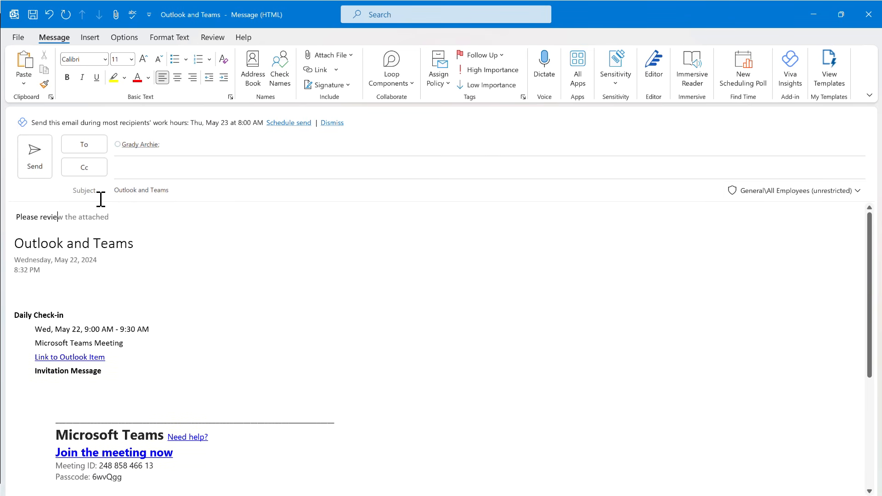
pyautogui.write('w.')
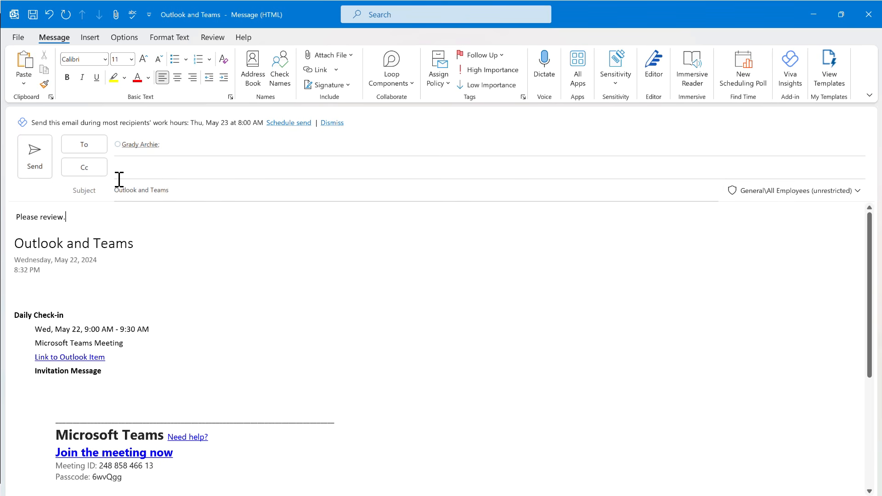
pyautogui.click(44, 167)
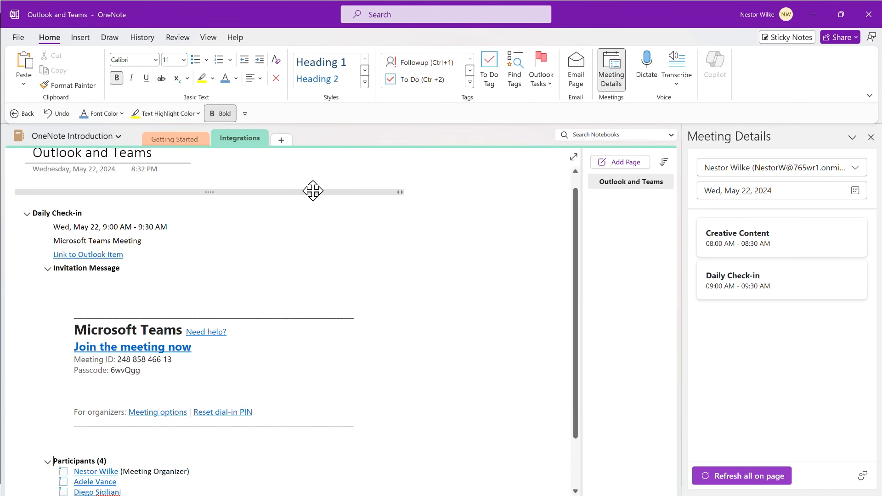
# Open the Tables and Files page in the Getting Started section and look through its tables and embedded files
pyautogui.click(188, 148)
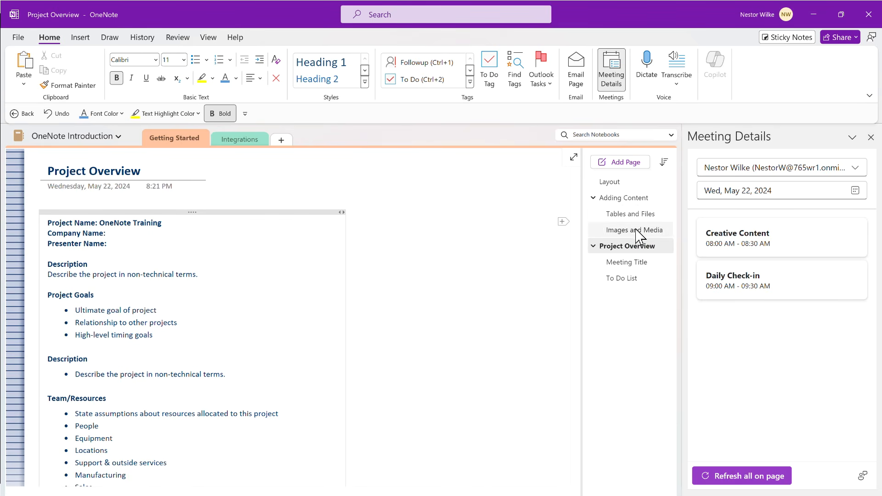
pyautogui.click(637, 214)
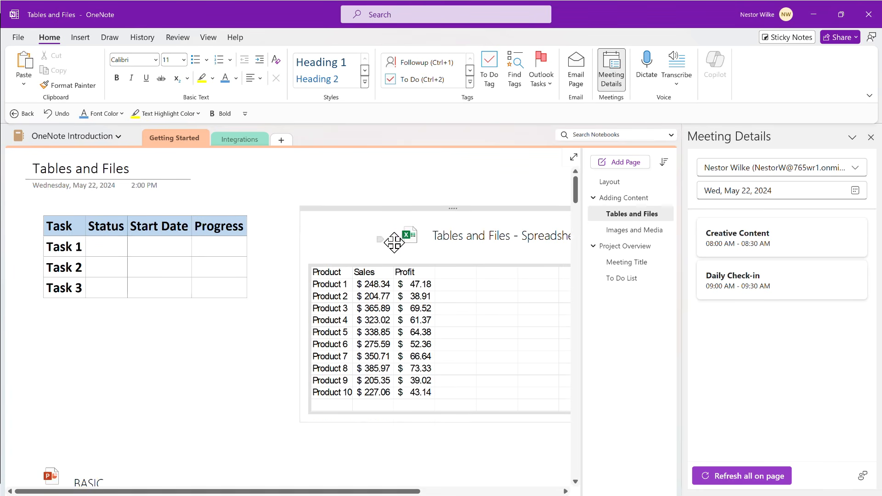
pyautogui.scroll(-1, 414, 274)
pyautogui.scroll(-10, 413, 274)
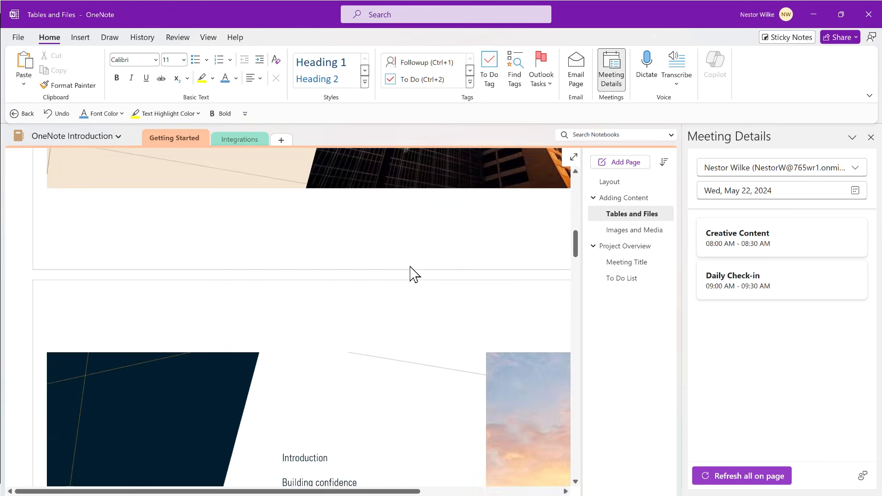
pyautogui.scroll(5, 415, 275)
pyautogui.scroll(5, 415, 274)
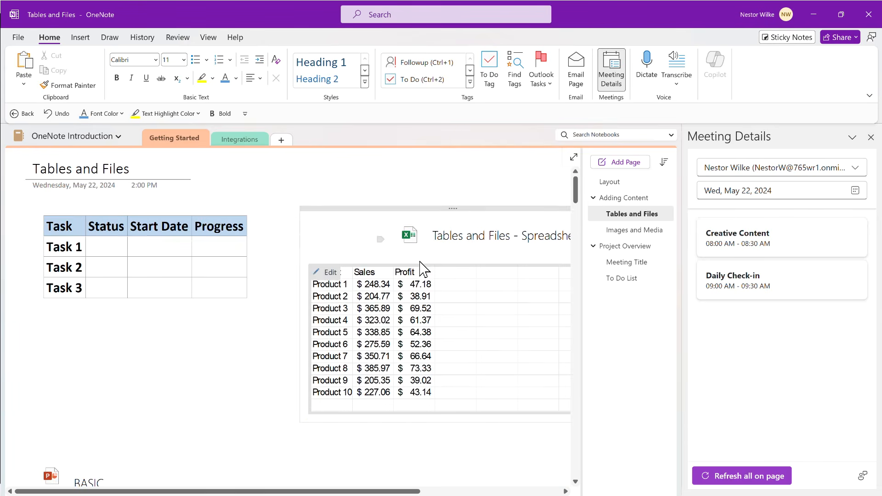
# Create an email from the Tables and Files page and review its attachments and message body
pyautogui.click(579, 75)
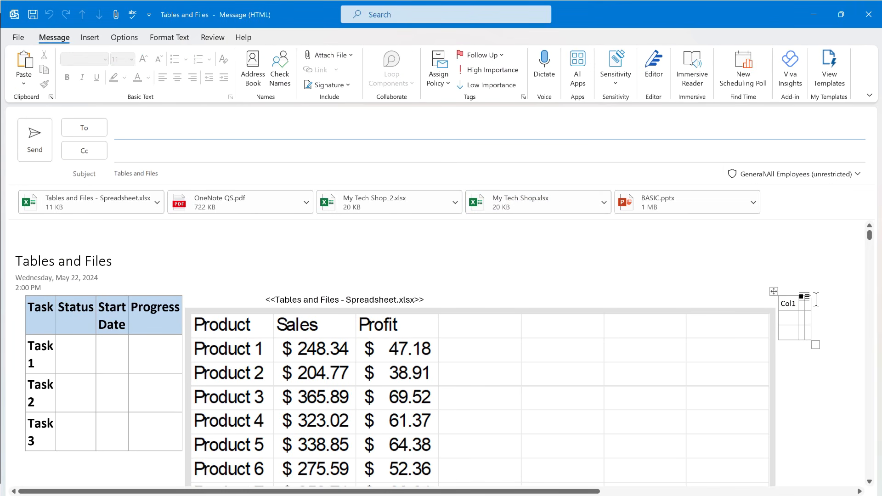
pyautogui.scroll(-3, 821, 299)
pyautogui.scroll(-15, 821, 299)
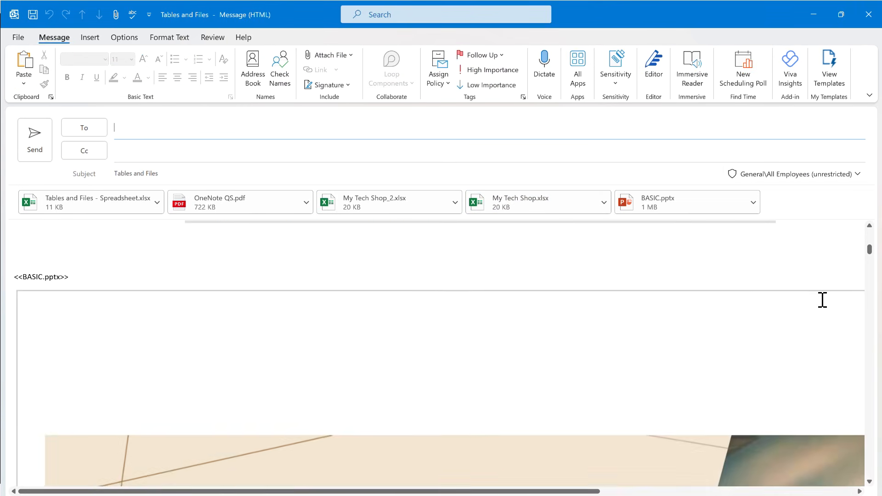
pyautogui.scroll(-10, 823, 304)
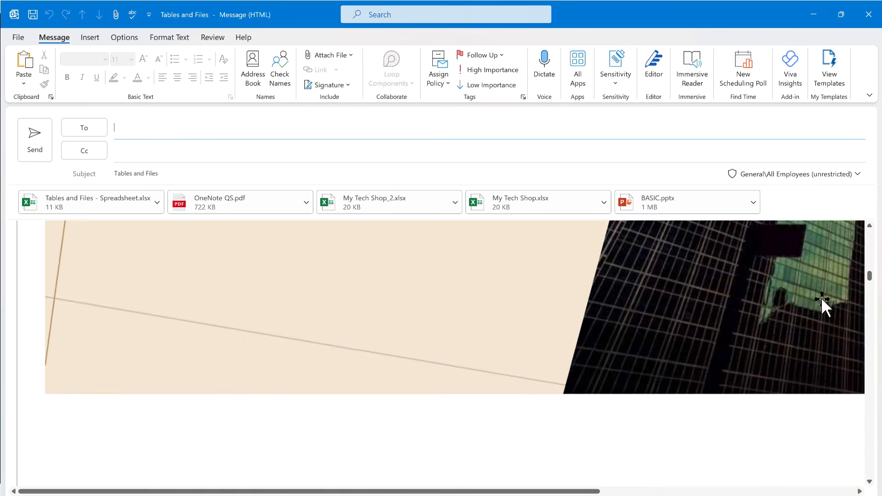
pyautogui.scroll(-10, 826, 303)
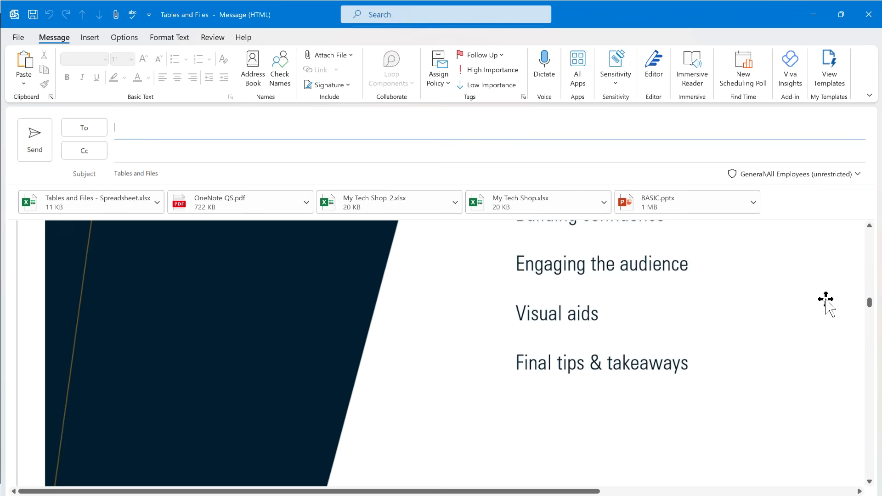
pyautogui.scroll(10, 826, 299)
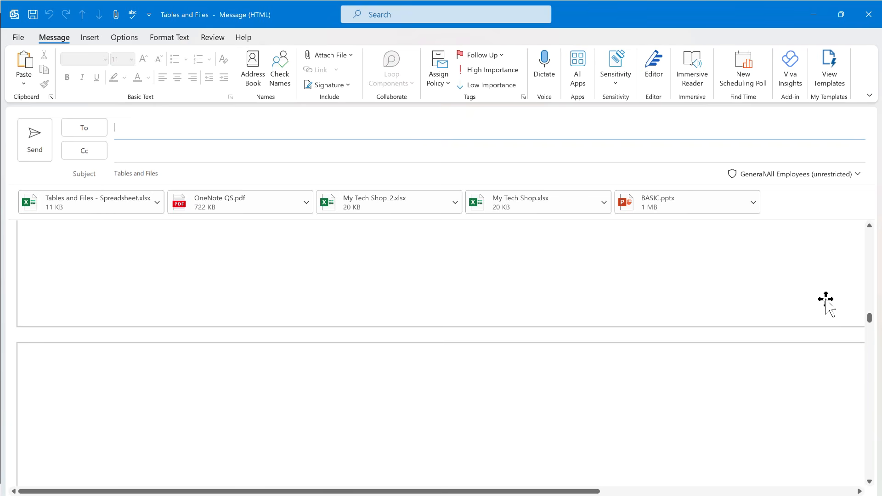
pyautogui.scroll(10, 825, 304)
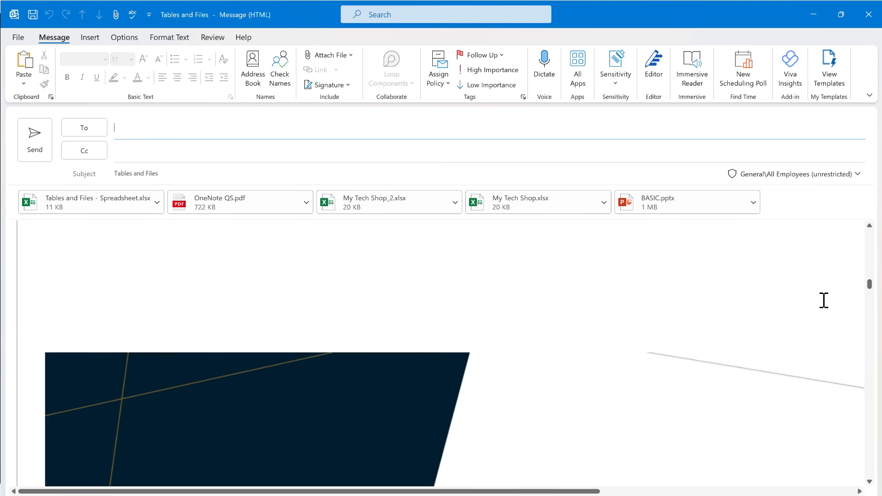
pyautogui.scroll(3, 824, 301)
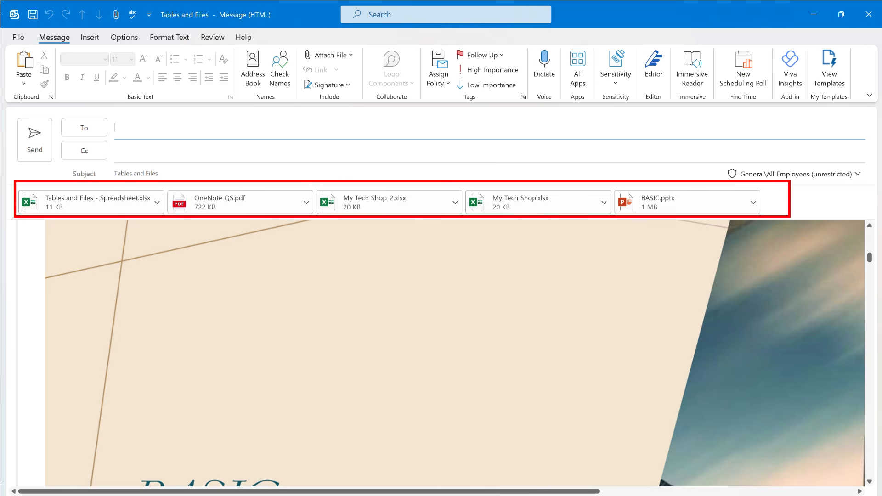
# Discard the Tables and Files email without saving it and return to the Integrations section
pyautogui.click(863, 19)
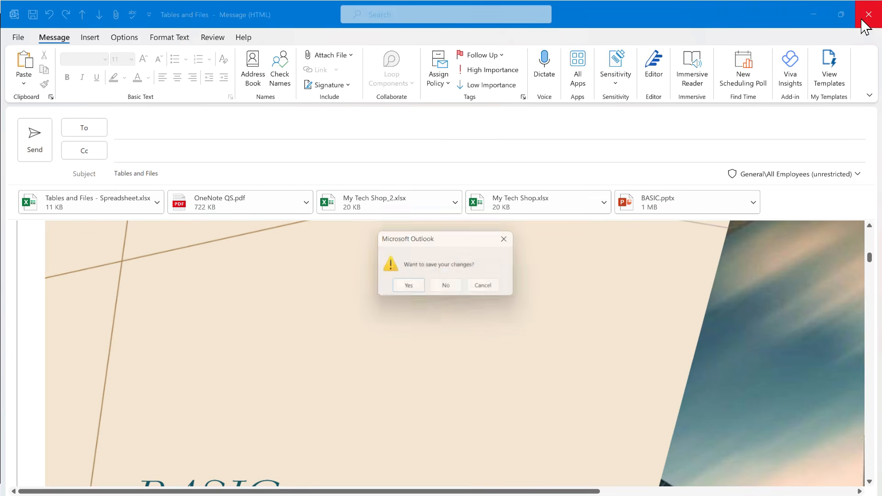
pyautogui.click(444, 287)
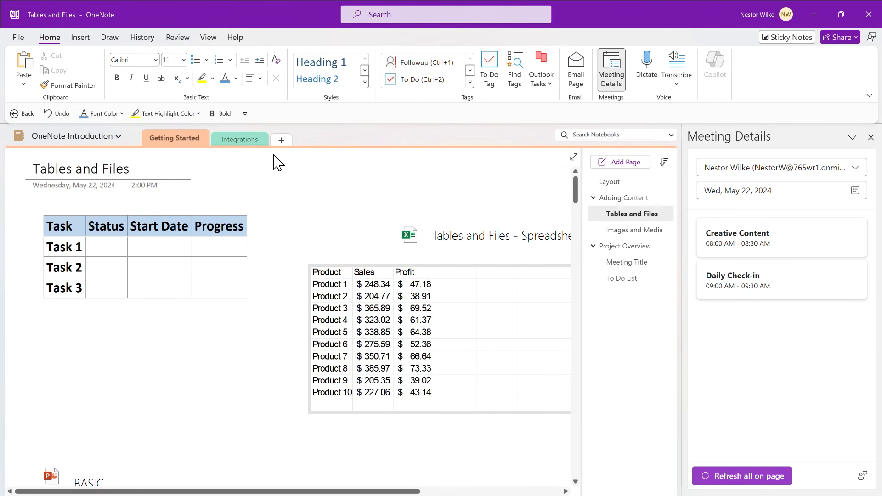
pyautogui.click(241, 140)
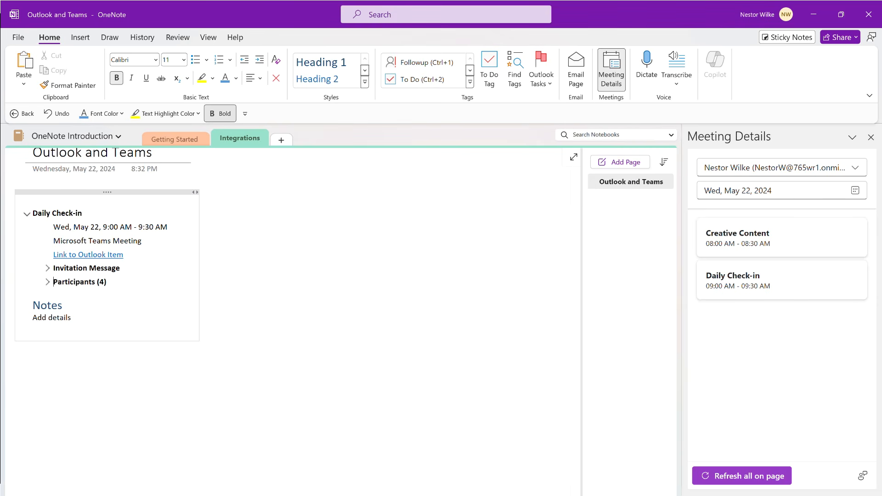
# Switch to the Outlook inbox and open the message reporting that the "Practice File_PowerPoint_Module 4-rec" link was successfully used
pyautogui.hotkey('alt', 'Tab')
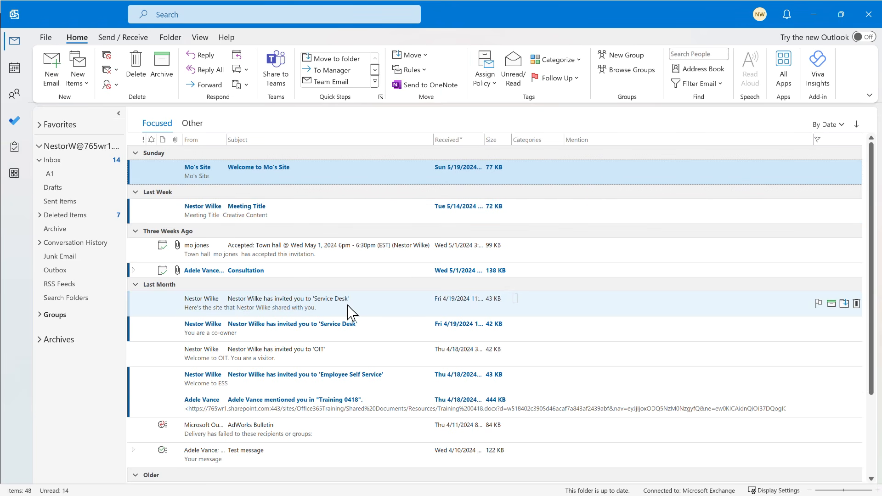
pyautogui.scroll(-3, 370, 305)
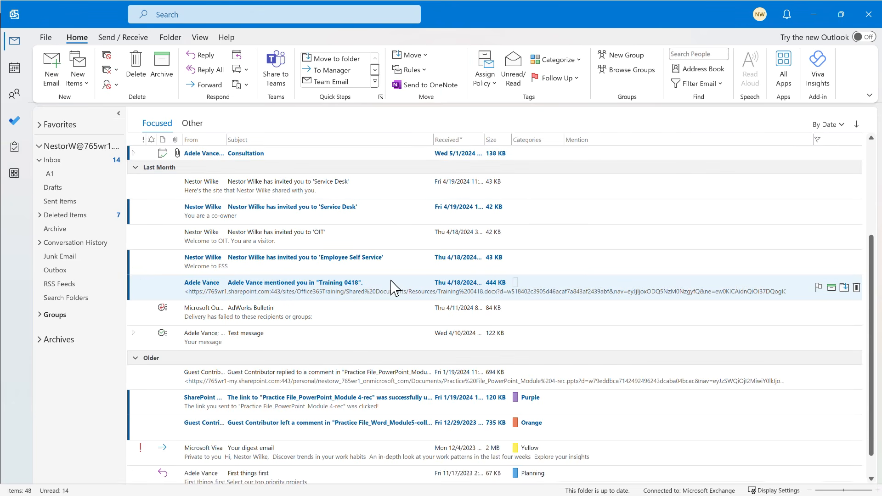
pyautogui.click(315, 404)
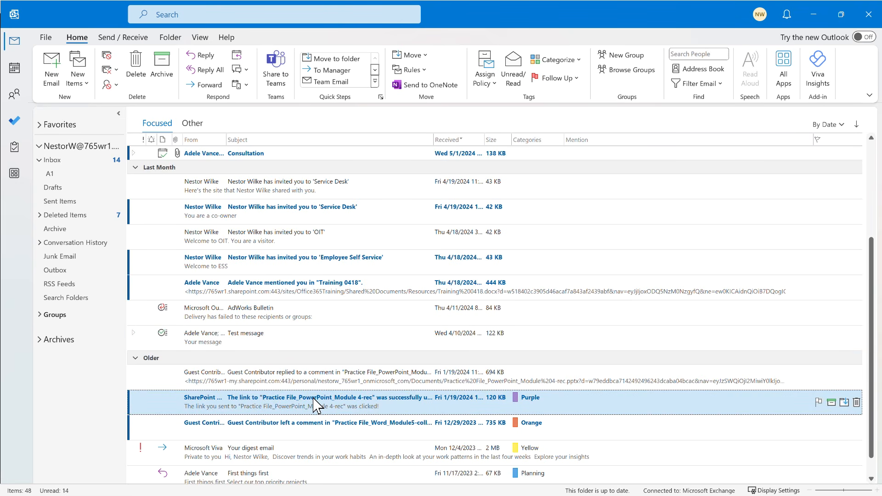
pyautogui.doubleClick(314, 404)
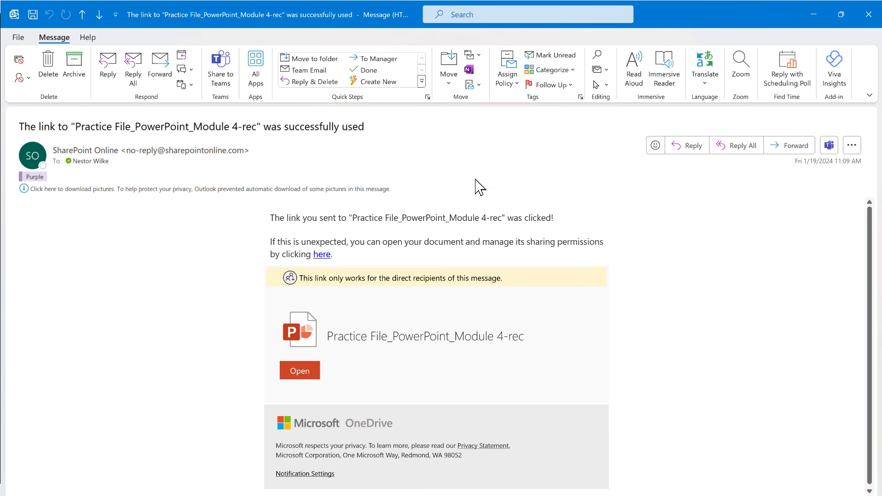
# Send the open message to the Outlook and Teams page in OneNote Introduction's Integrations section and review the inserted email
pyautogui.click(470, 69)
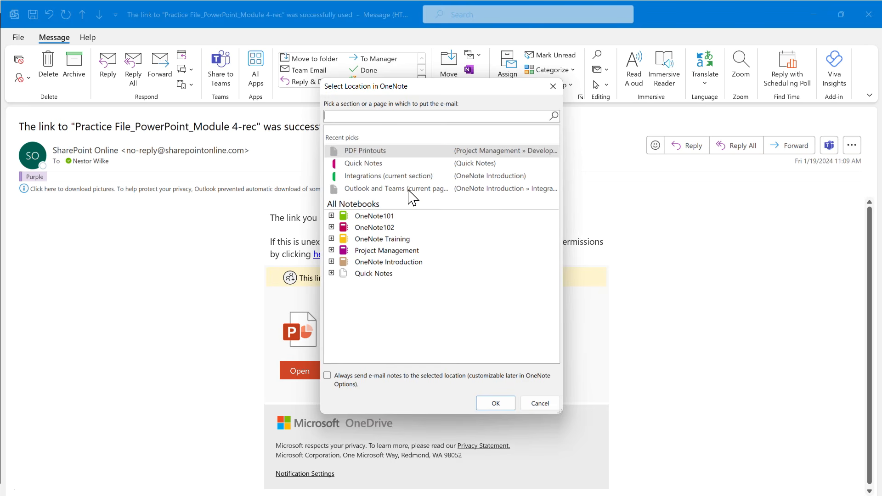
pyautogui.click(331, 262)
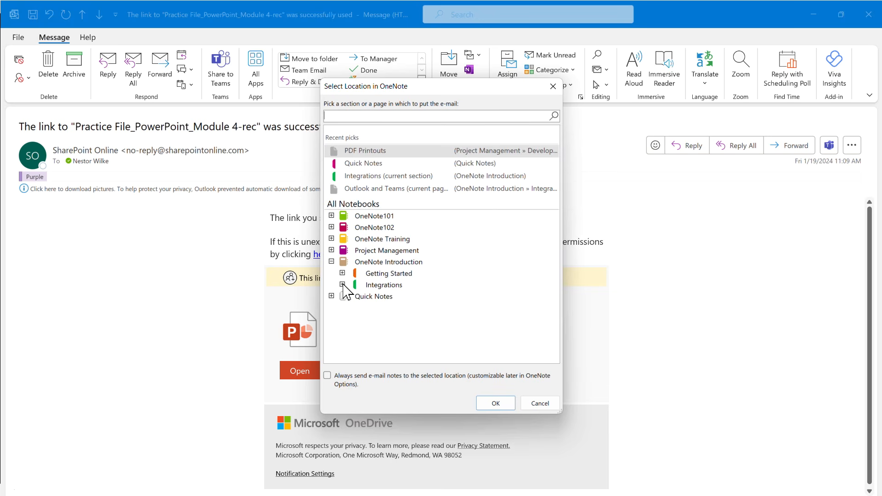
pyautogui.click(343, 285)
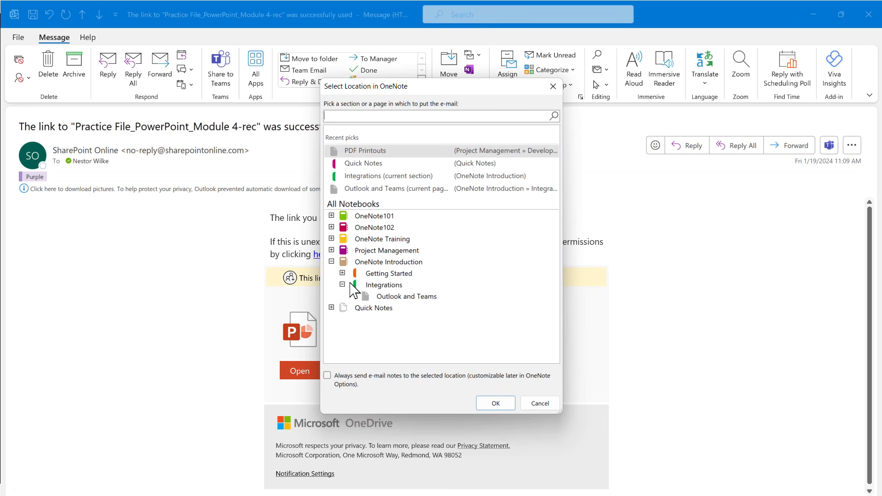
pyautogui.click(392, 297)
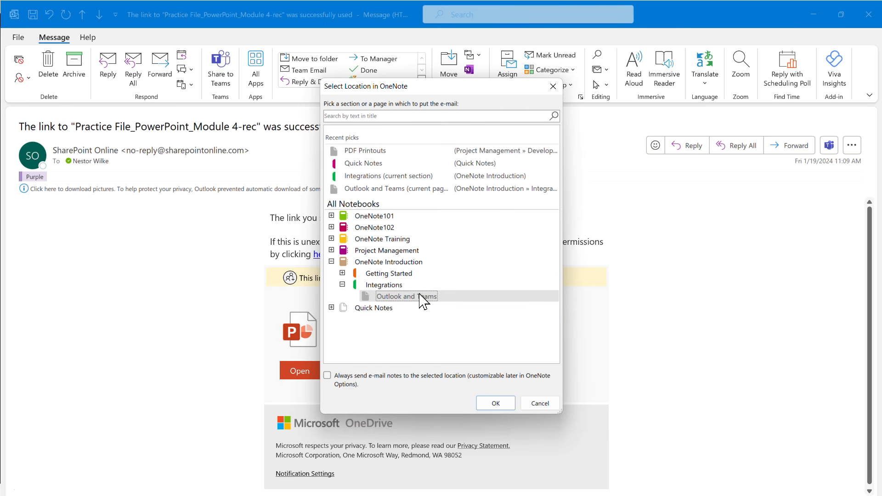
pyautogui.click(496, 403)
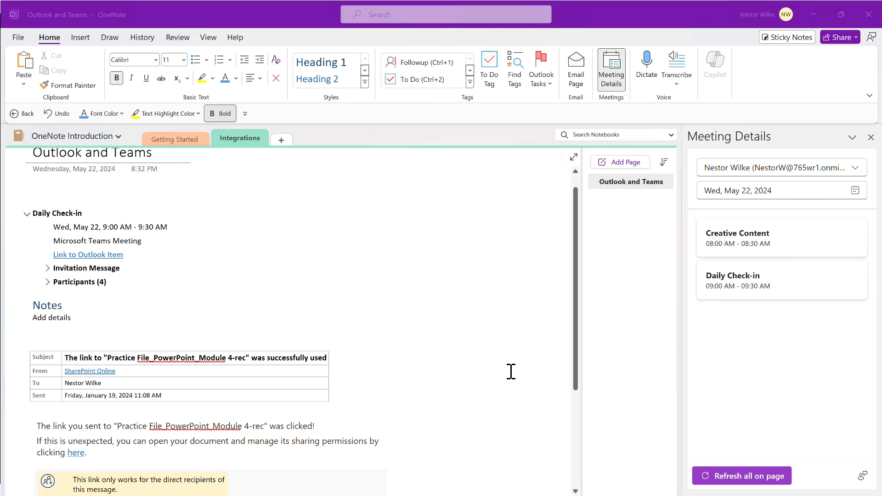
pyautogui.scroll(-3, 375, 247)
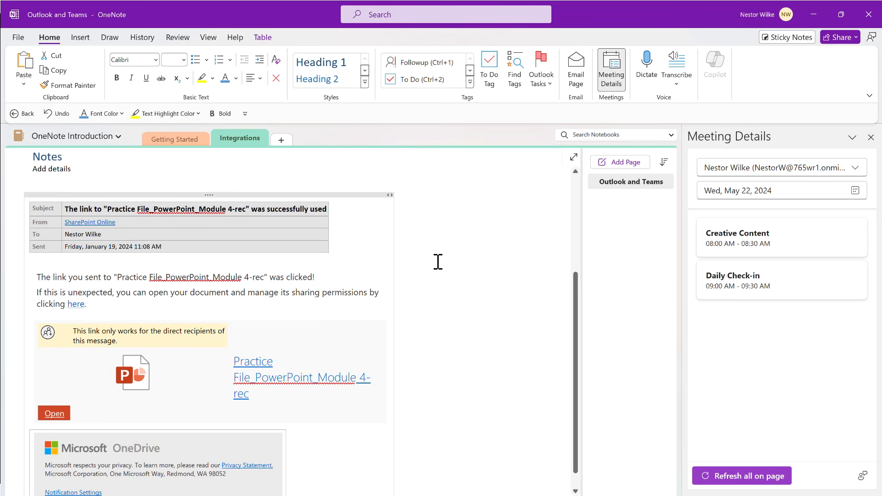
pyautogui.scroll(-3, 438, 262)
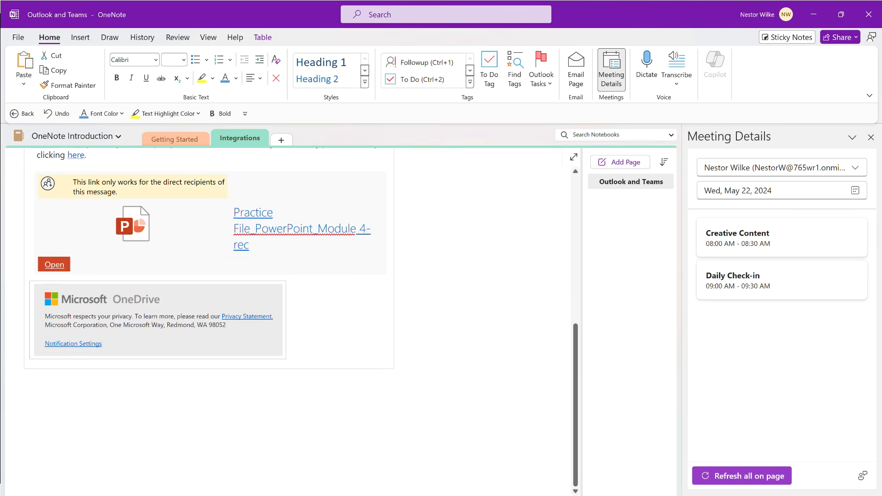
# Start a custom Outlook task from the Notes heading beneath the Daily Check-in meeting details
pyautogui.scroll(-3, 431, 305)
pyautogui.scroll(9, 301, 317)
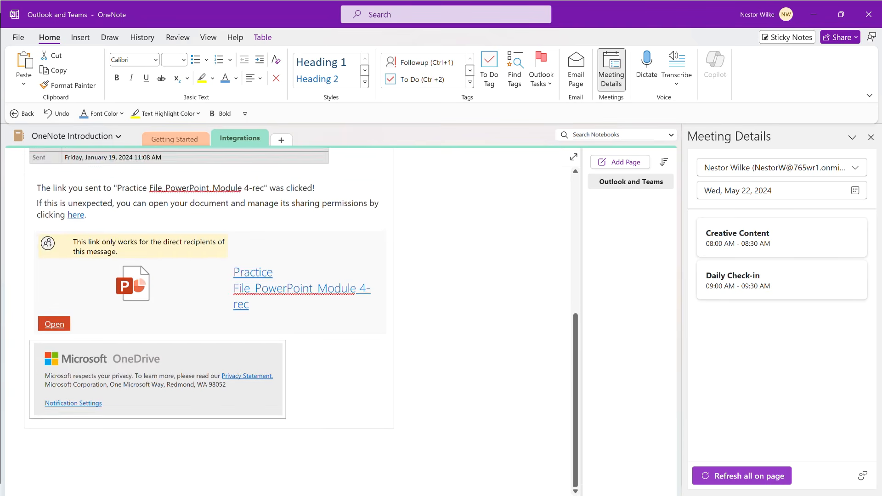
pyautogui.scroll(1, 302, 318)
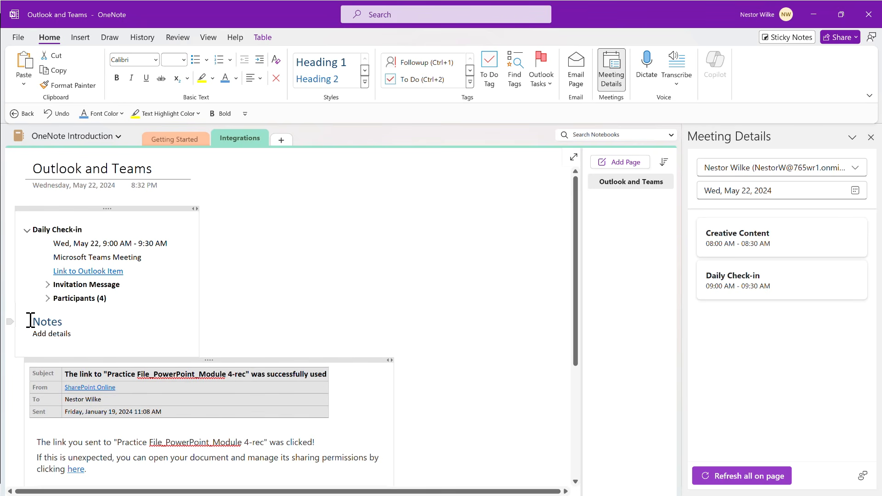
pyautogui.click(80, 334)
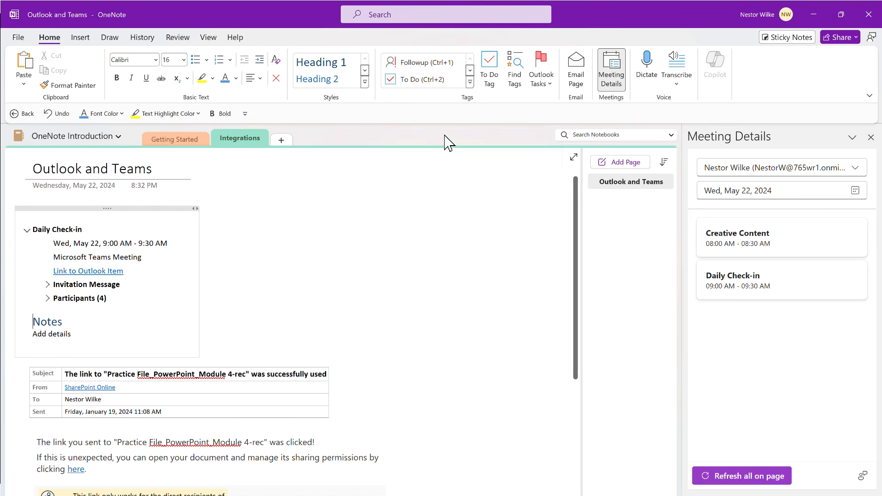
pyautogui.click(546, 67)
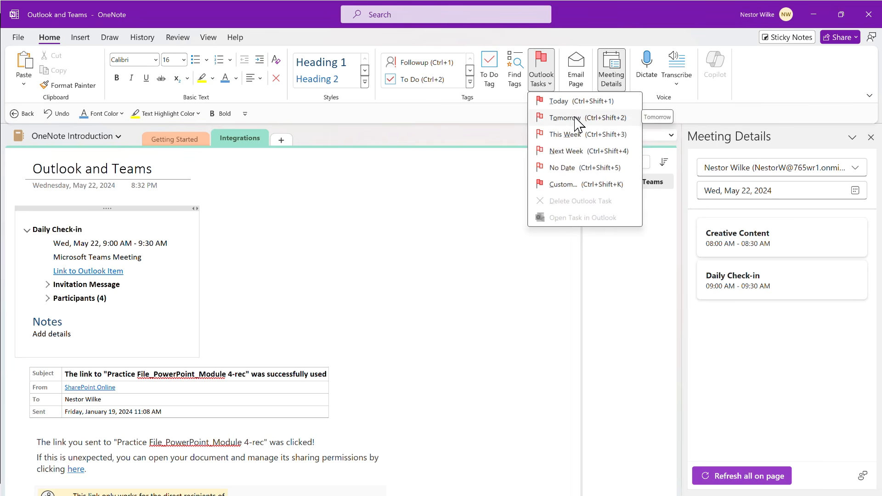
pyautogui.click(563, 184)
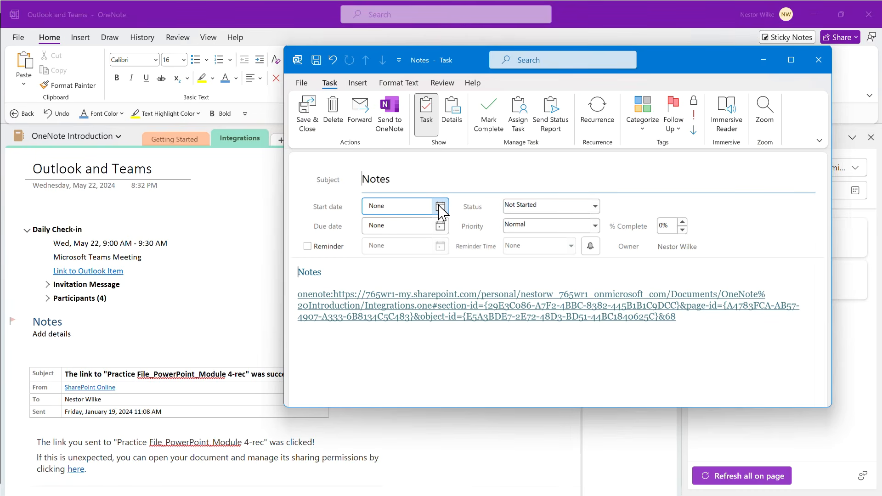
# Set the task's start date to Wed 5/22/2024 and its due date to Fri 5/24/2024
pyautogui.click(441, 208)
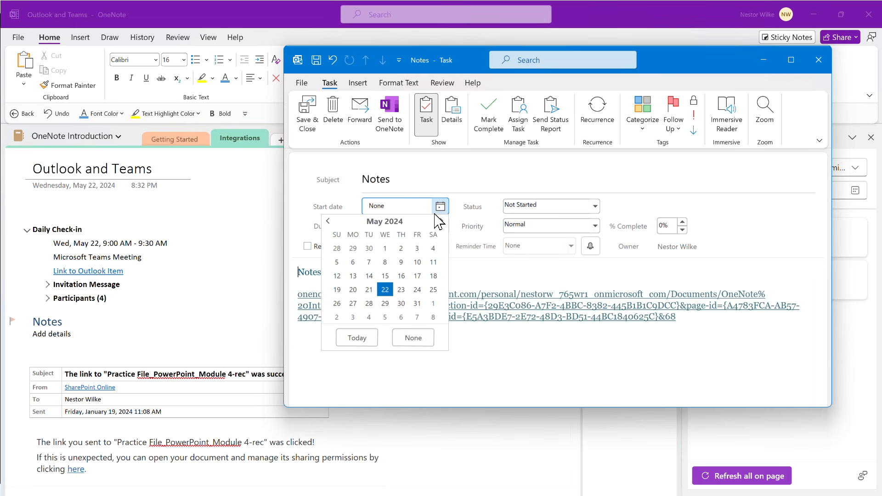
pyautogui.click(417, 290)
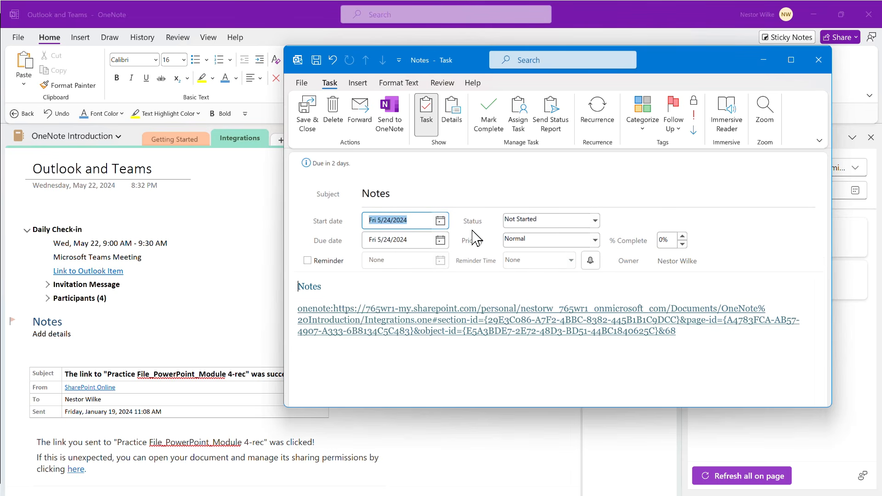
pyautogui.click(441, 221)
pyautogui.click(385, 304)
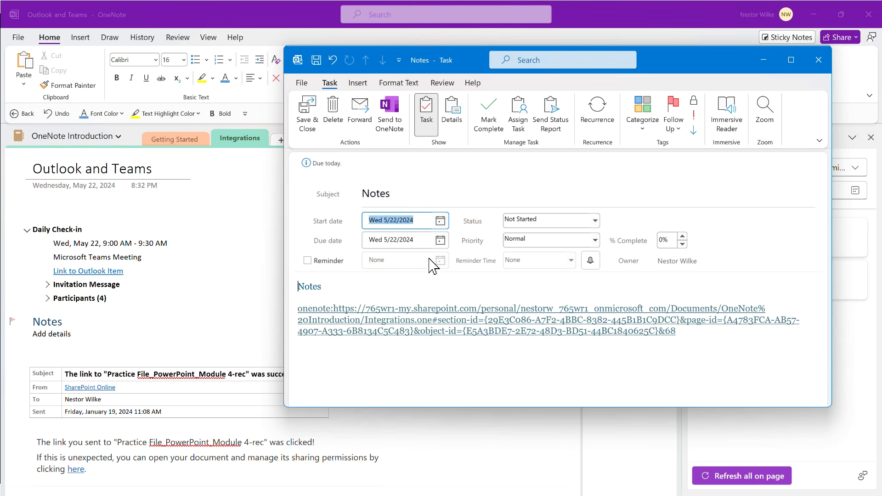
pyautogui.click(441, 239)
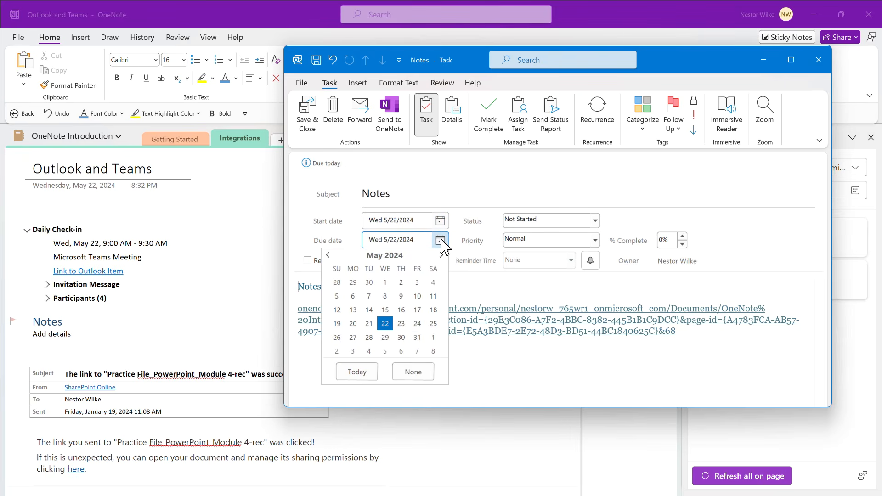
pyautogui.click(417, 324)
# Change the task's subject to Agenda Items, set its status to In Progress and priority to High, and save it
pyautogui.doubleClick(405, 196)
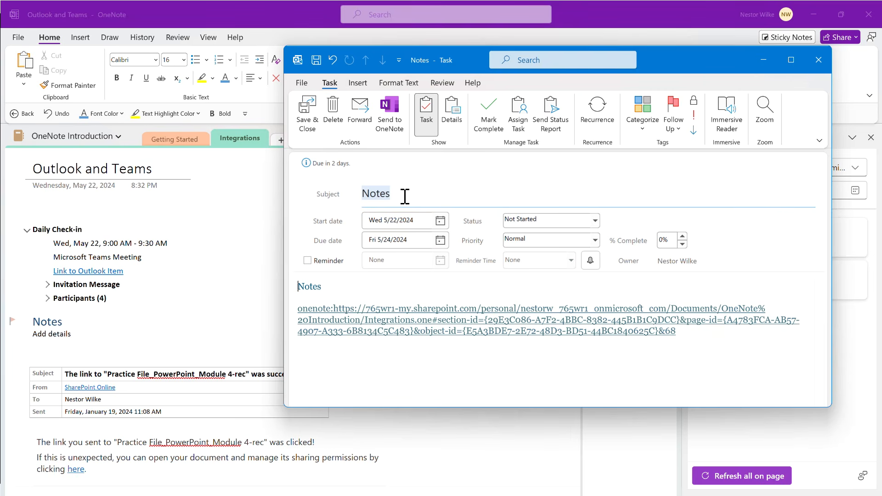
pyautogui.write('Agenda Items')
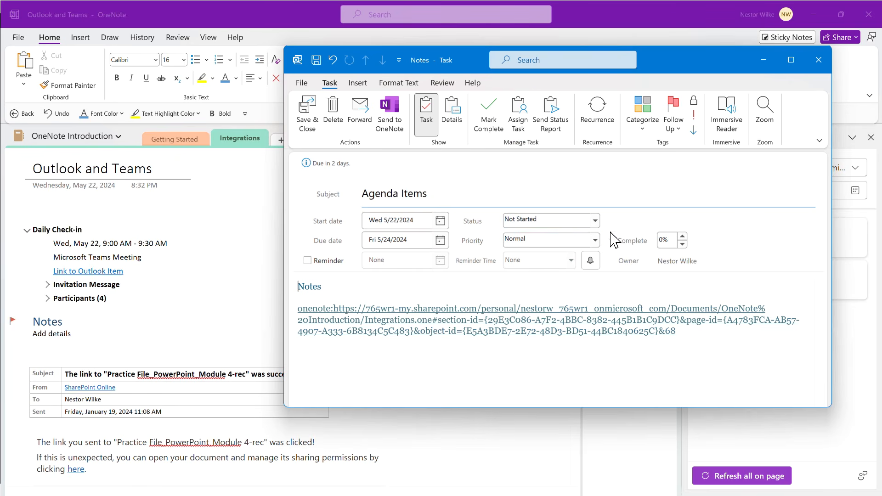
pyautogui.click(596, 220)
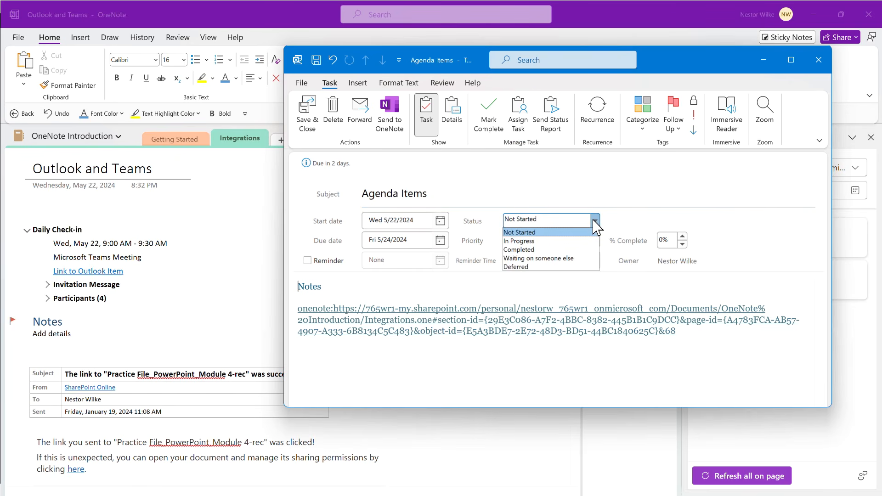
pyautogui.click(560, 241)
pyautogui.click(595, 240)
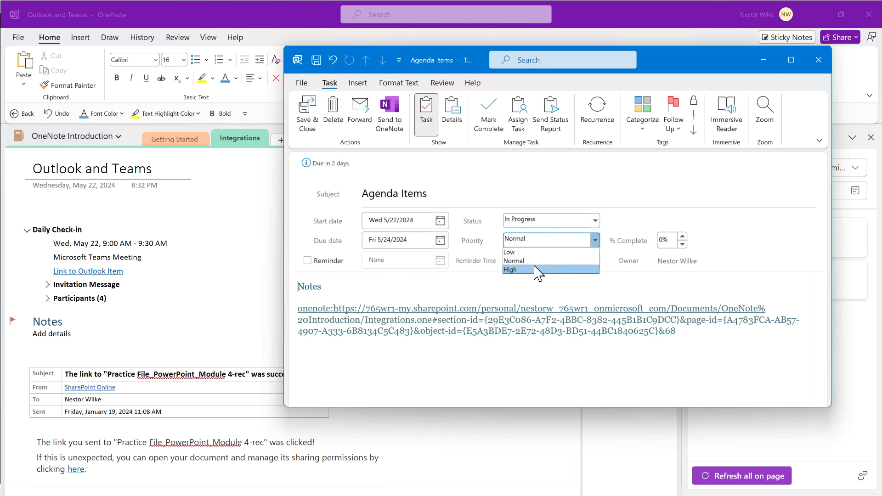
pyautogui.click(547, 270)
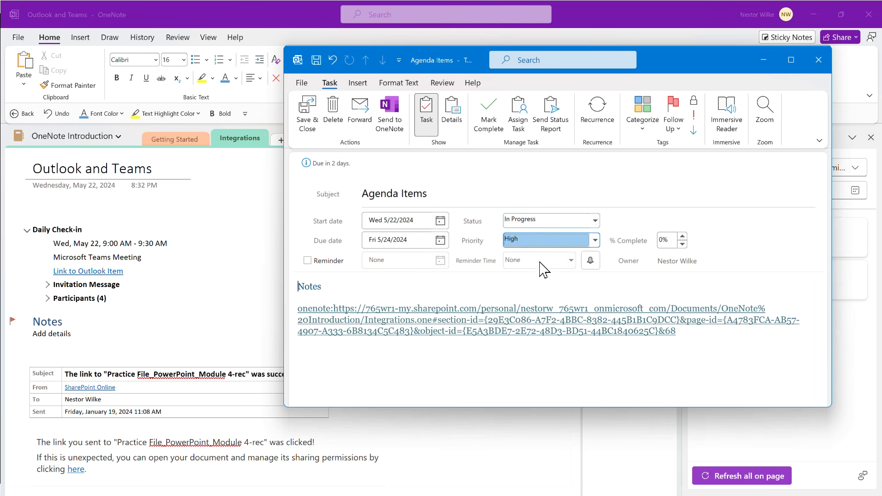
pyautogui.click(313, 114)
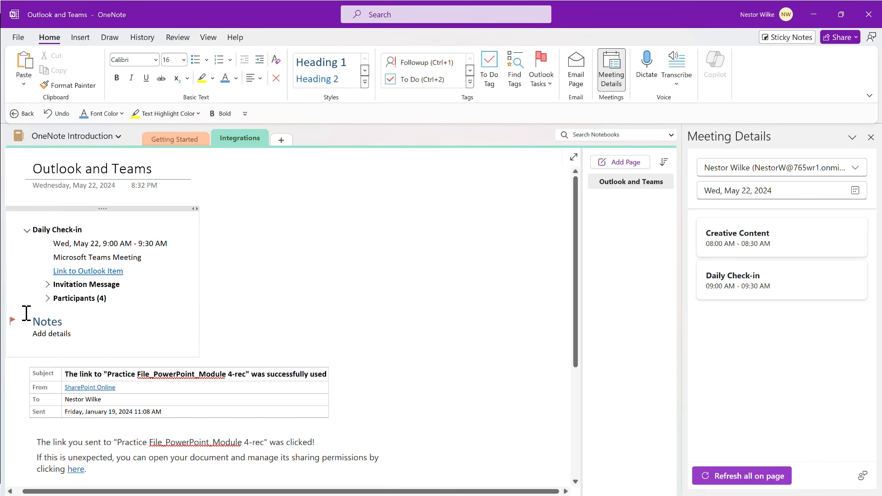
# Switch to the Outlook task list, open the Agenda Items task and mark it complete
pyautogui.moveTo(12, 324)
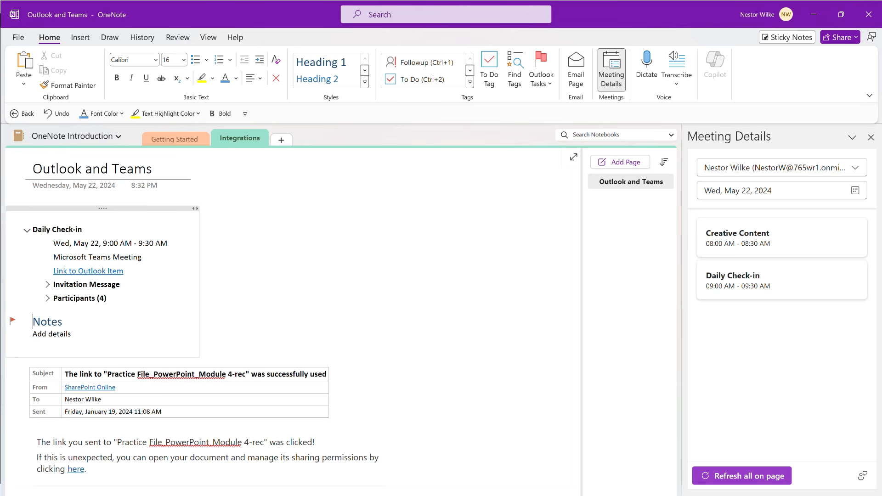
pyautogui.hotkey('alt', 'Tab')
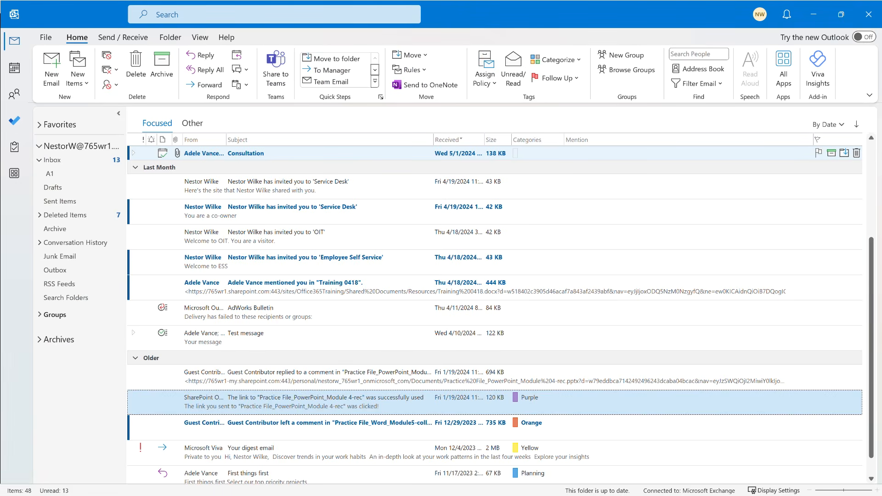
pyautogui.click(14, 148)
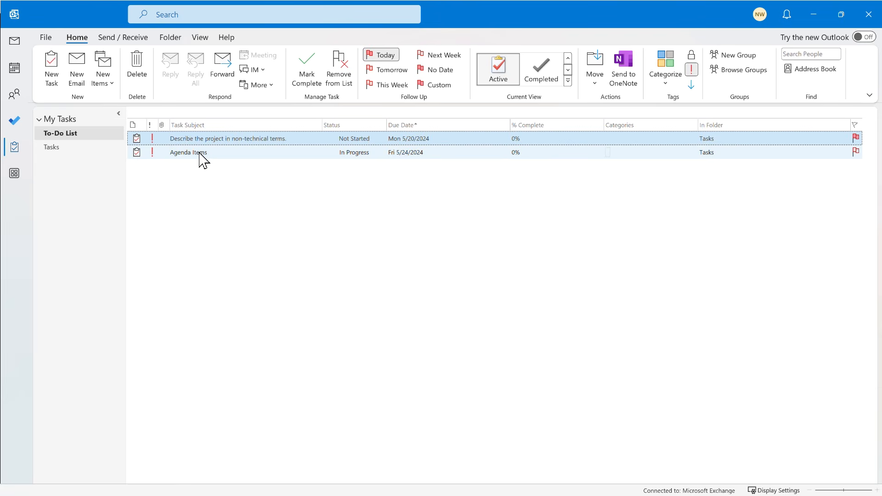
pyautogui.doubleClick(200, 158)
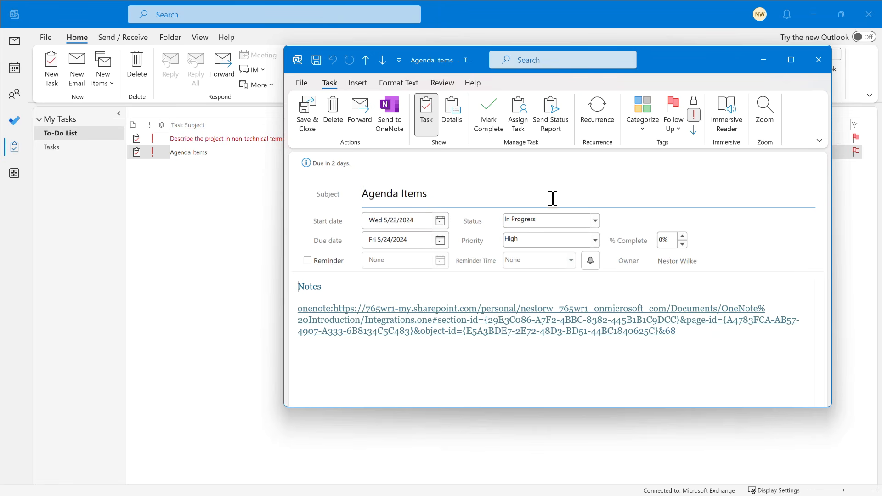
pyautogui.click(490, 114)
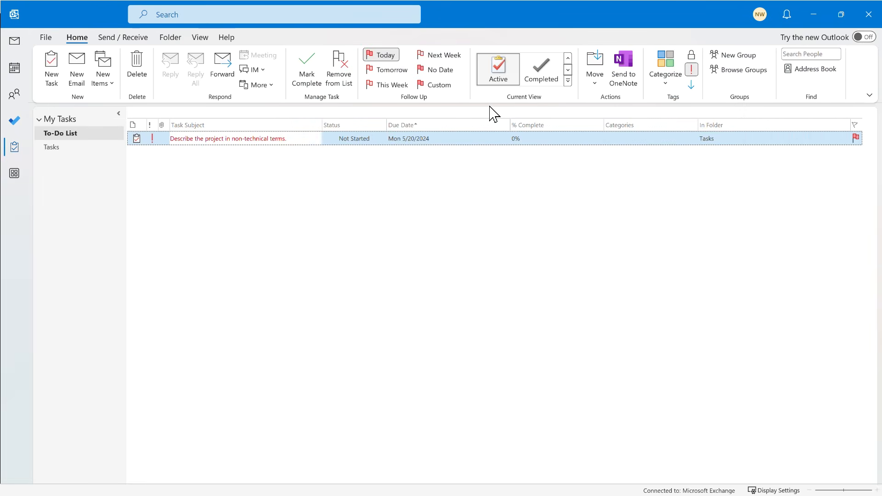
# Return to OneNote and refresh the Notes task flag by switching to the Getting Started section and back to Integrations
pyautogui.click(171, 139)
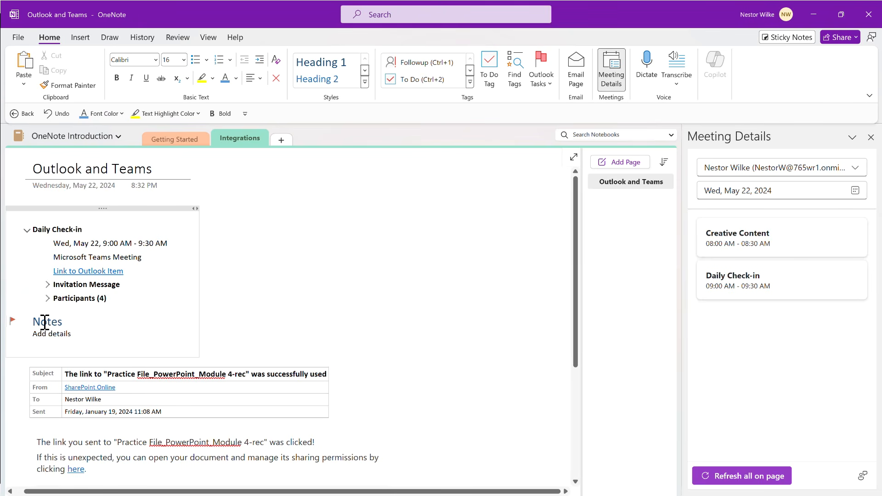
pyautogui.moveTo(17, 325)
pyautogui.click(184, 143)
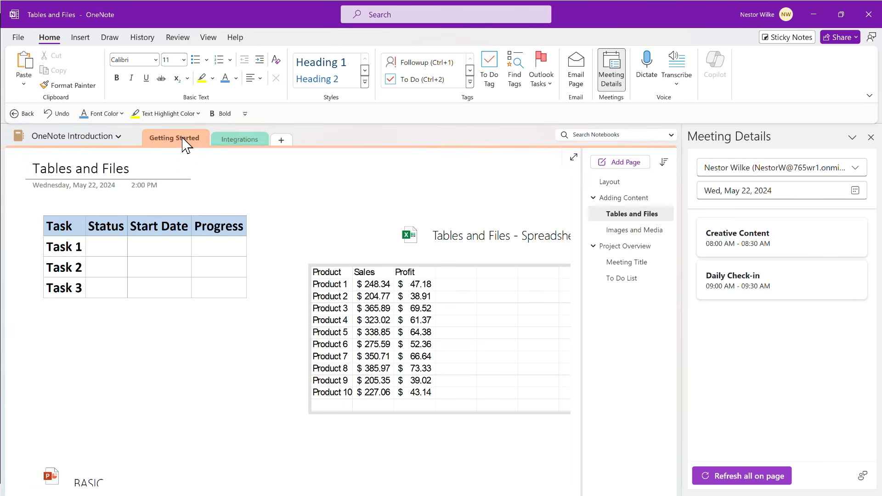
pyautogui.click(231, 138)
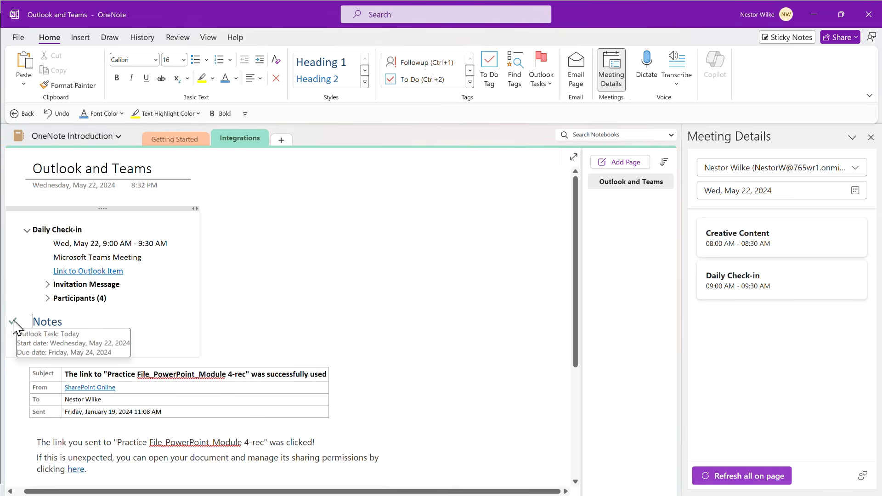
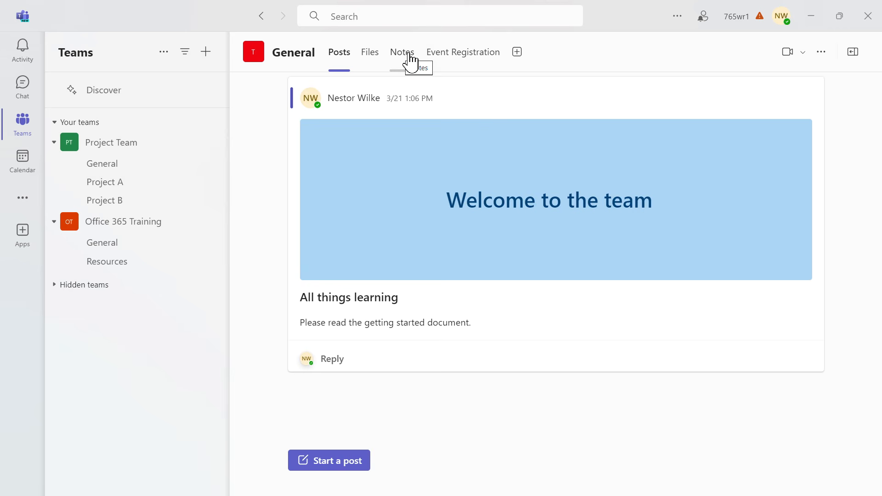
# In Teams, open the Office 365 Training General channel's notes, title the untitled page Page 1 and add another page
pyautogui.click(409, 58)
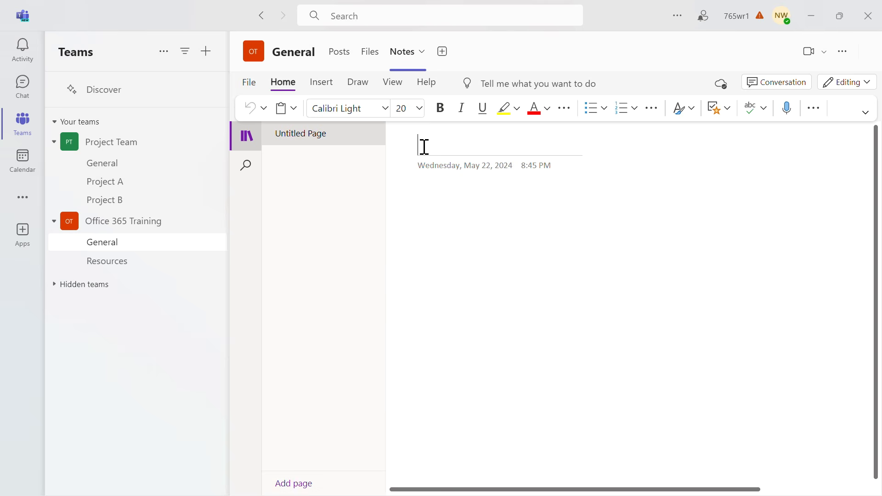
pyautogui.write('Pa')
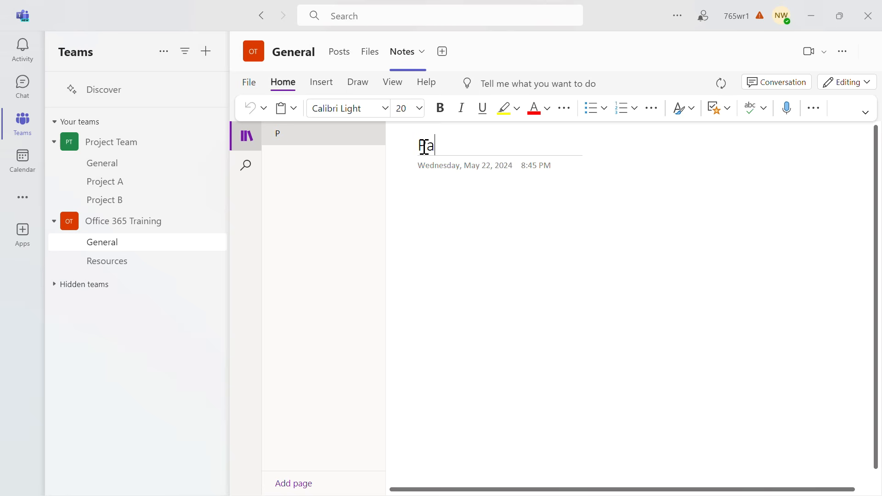
pyautogui.write('ge 1')
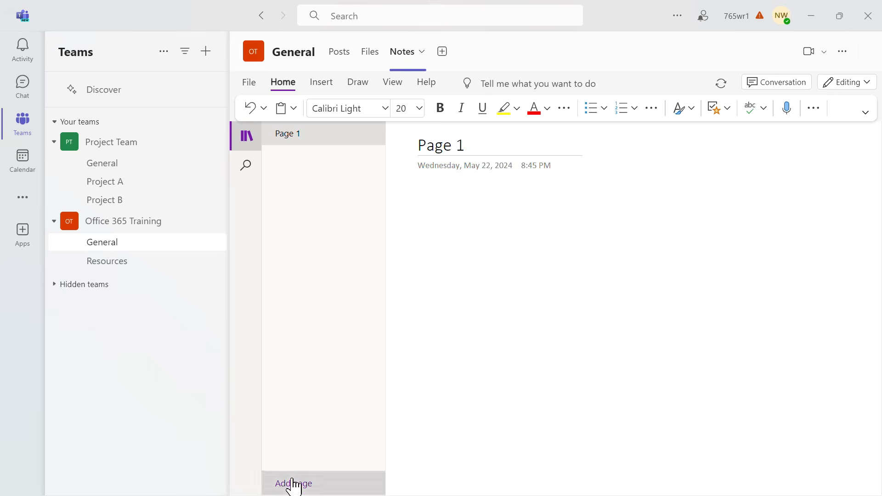
pyautogui.click(293, 483)
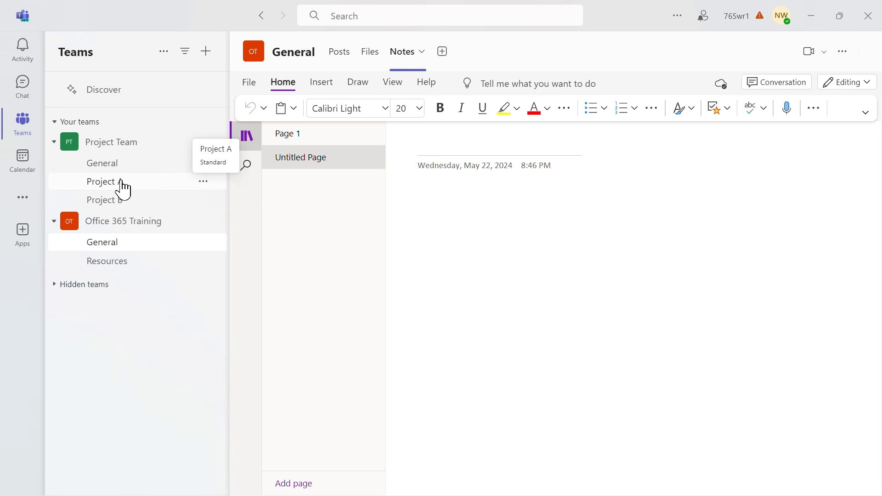
# Open the Project A channel's notes and view the Employee Handbook and Best Practices pages
pyautogui.click(111, 186)
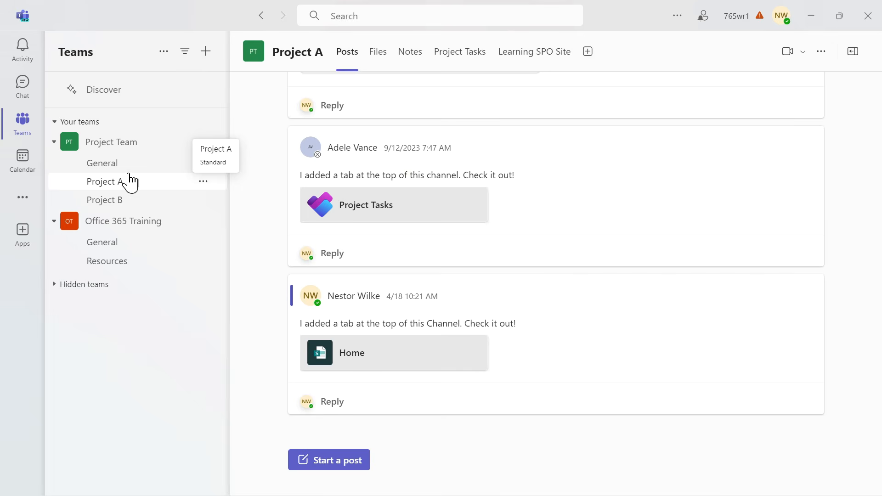
pyautogui.click(416, 52)
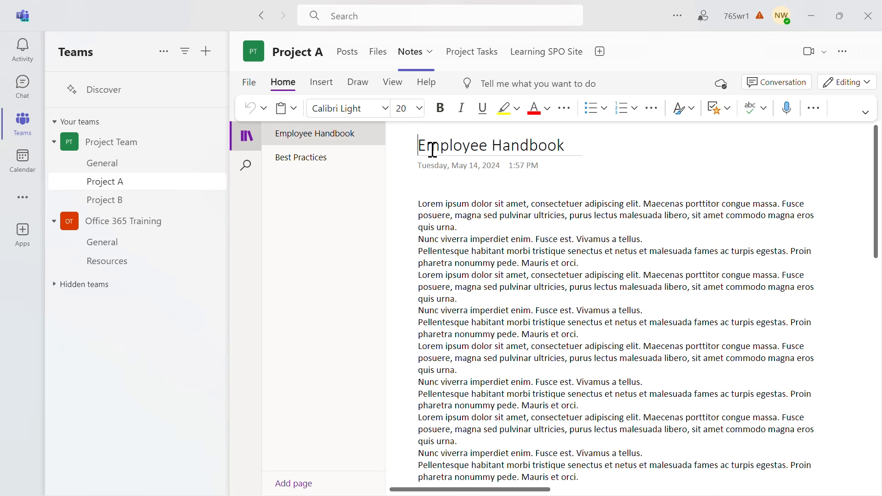
pyautogui.click(312, 162)
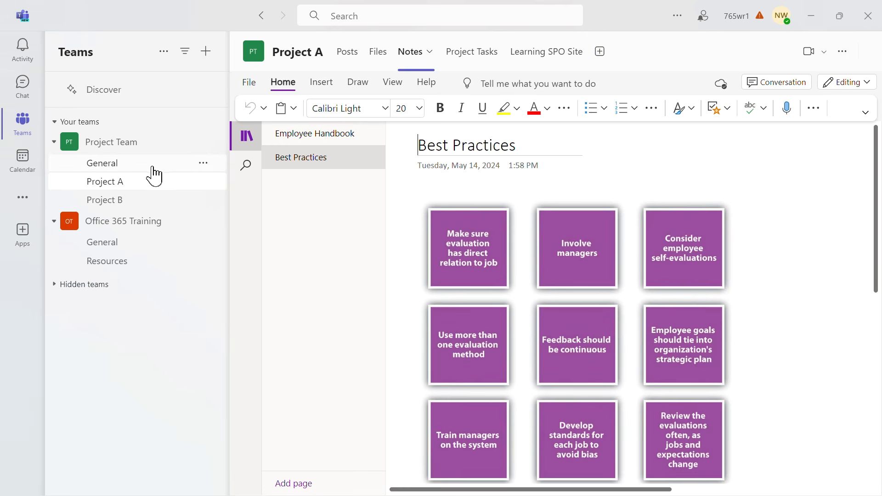
# Add a OneNote tab linked to the OneNote Training notebook to the Project A channel
pyautogui.click(600, 52)
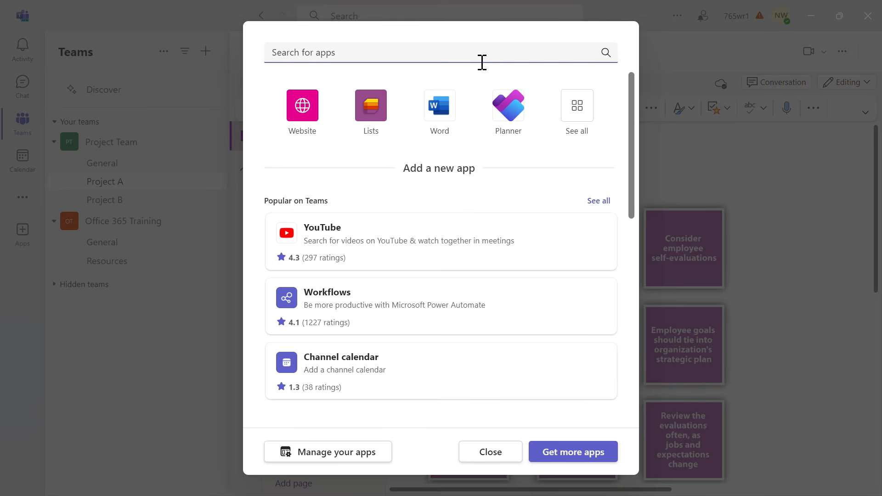
pyautogui.write('onenote')
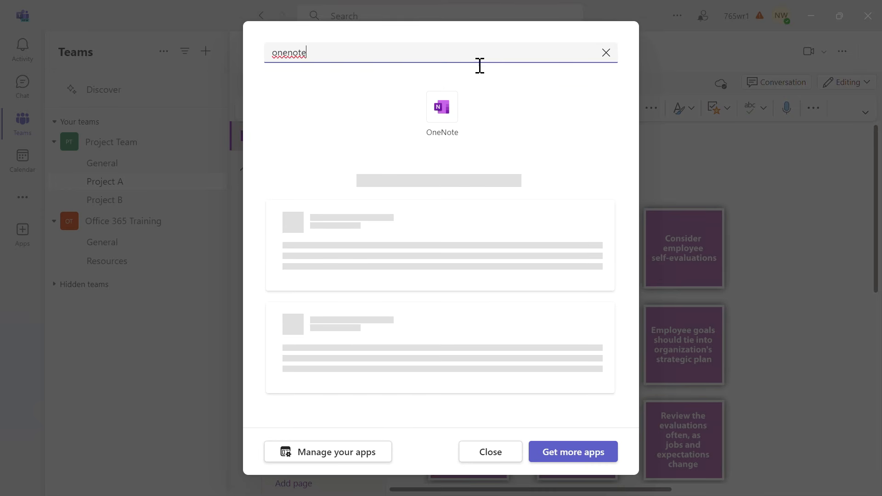
pyautogui.click(448, 119)
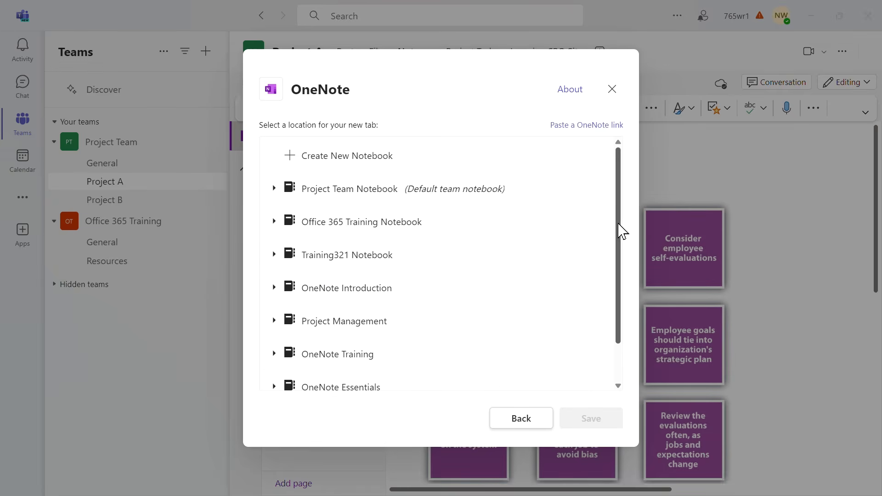
pyautogui.moveTo(623, 226); pyautogui.dragTo(620, 271)
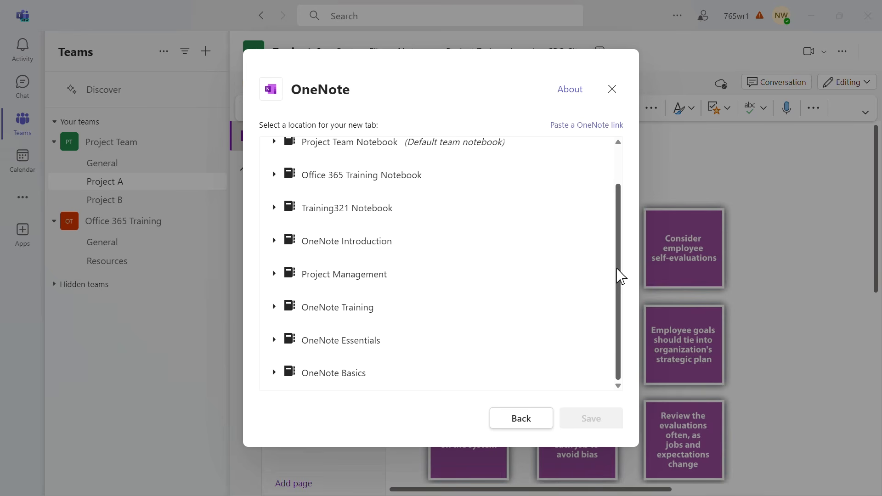
pyautogui.click(342, 309)
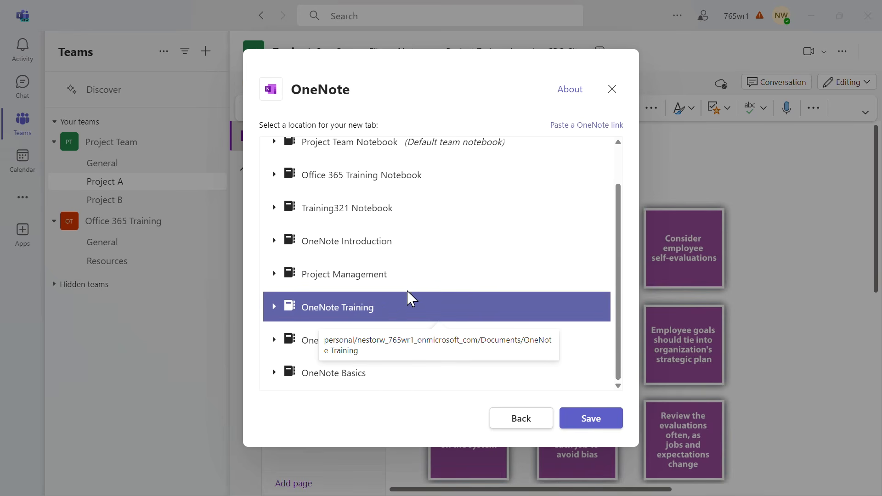
pyautogui.click(591, 420)
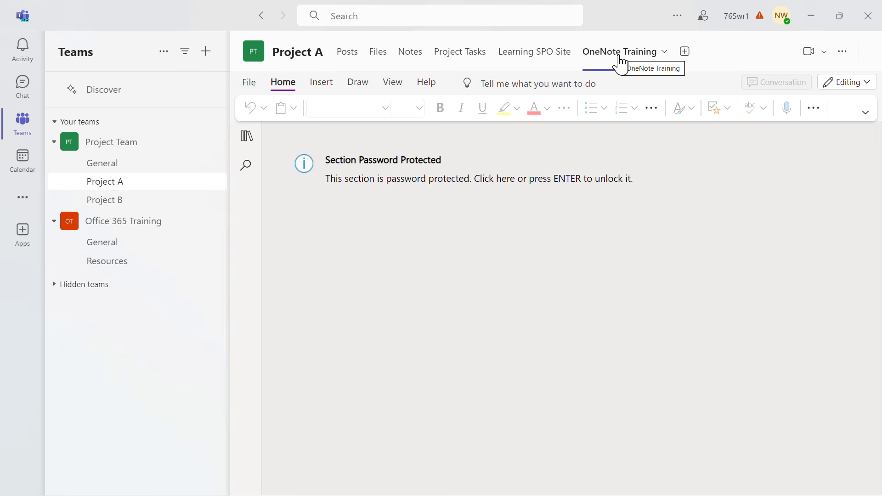
# Add a second OneNote tab to the Project A channel, linked to the OneNote Introduction notebook
pyautogui.click(685, 54)
pyautogui.click(308, 118)
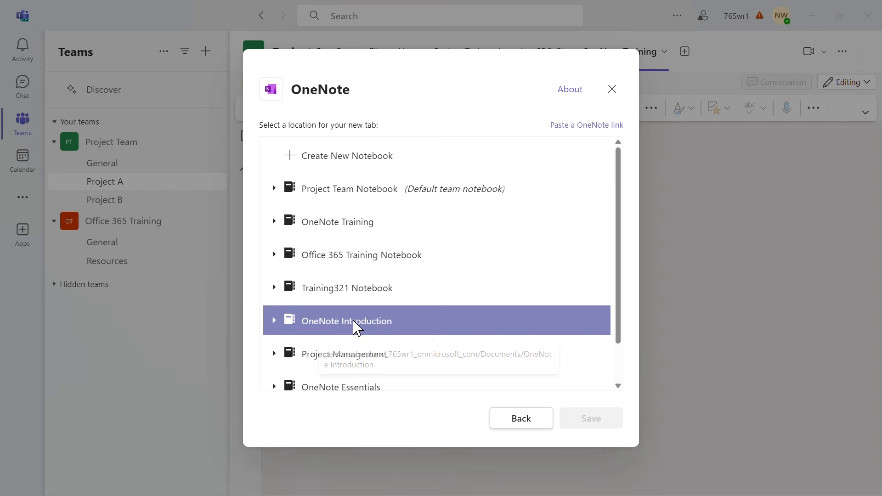
pyautogui.click(413, 322)
pyautogui.click(595, 425)
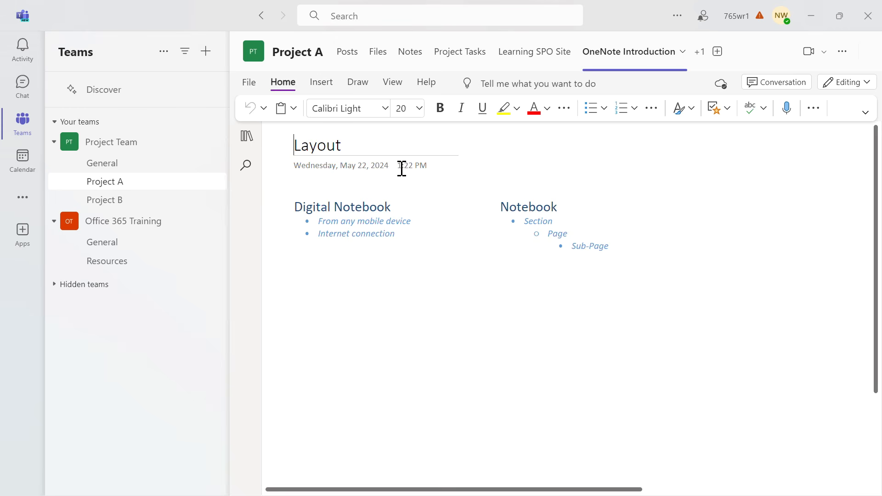
# Show the notebook navigation and open the Adding Content, Tables and Files, and Images and Media pages in turn
pyautogui.click(251, 144)
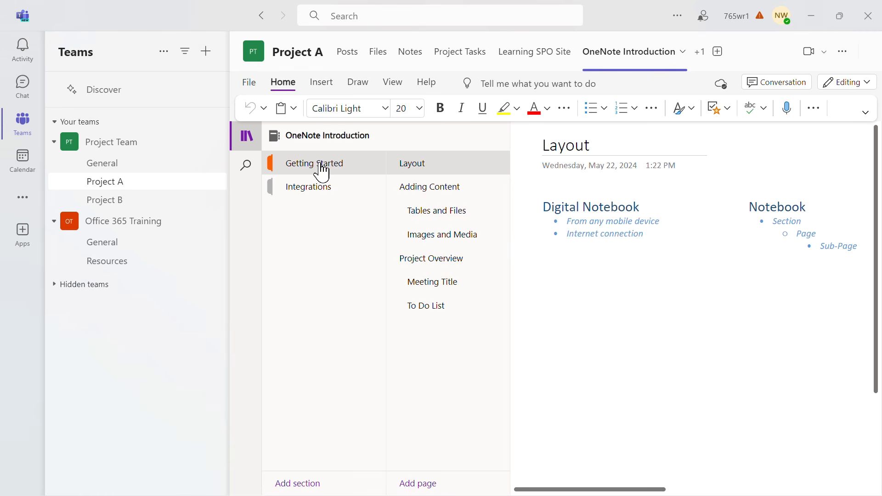
pyautogui.click(438, 190)
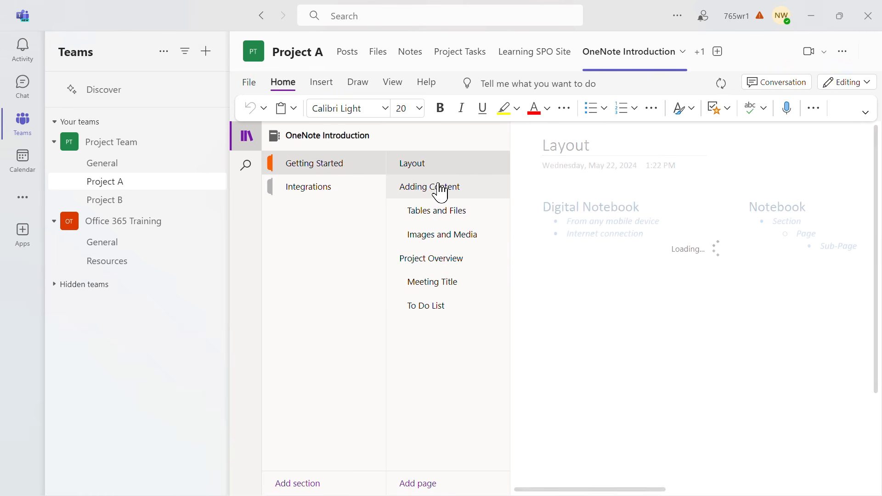
pyautogui.click(450, 216)
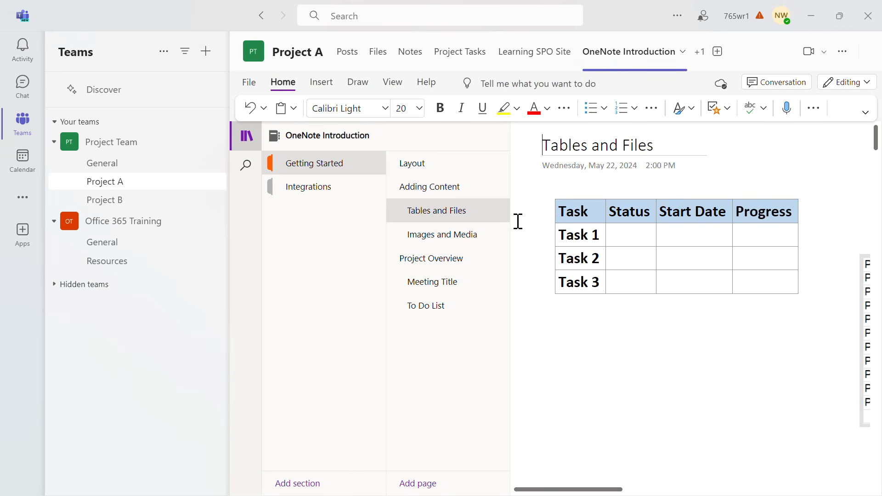
pyautogui.click(444, 235)
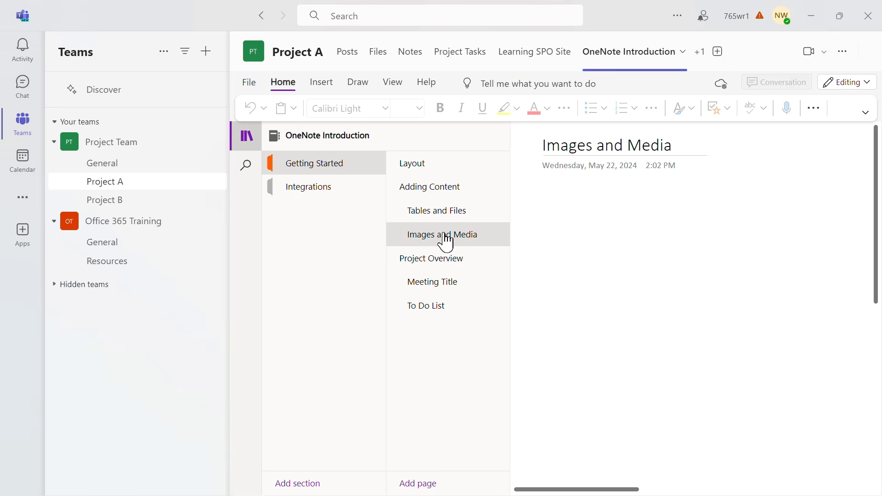
# Examine the Images and Media page's screen clipping and embedded video, and compare the expanded ribbon with the simplified one
pyautogui.scroll(-7, 738, 335)
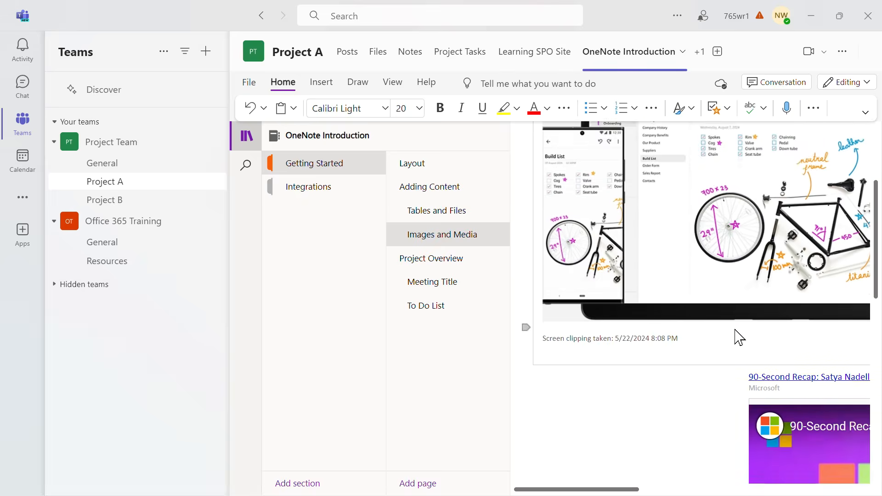
pyautogui.scroll(-2, 821, 404)
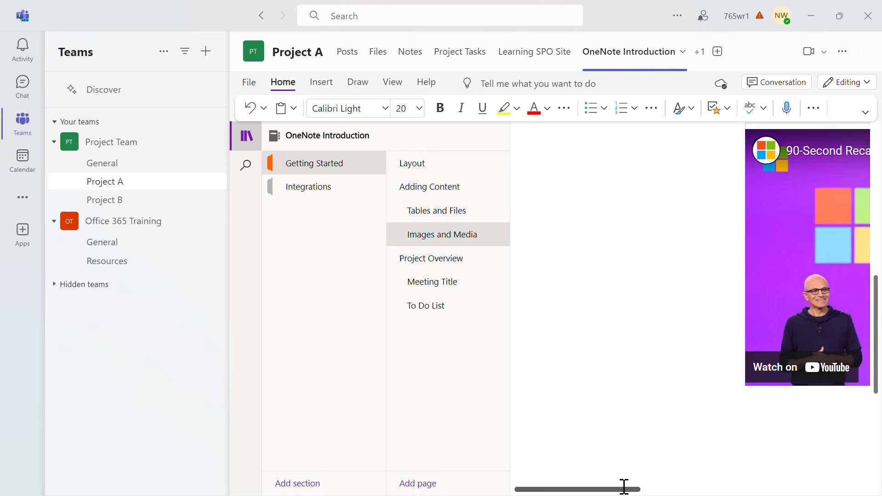
pyautogui.moveTo(622, 487); pyautogui.dragTo(726, 486)
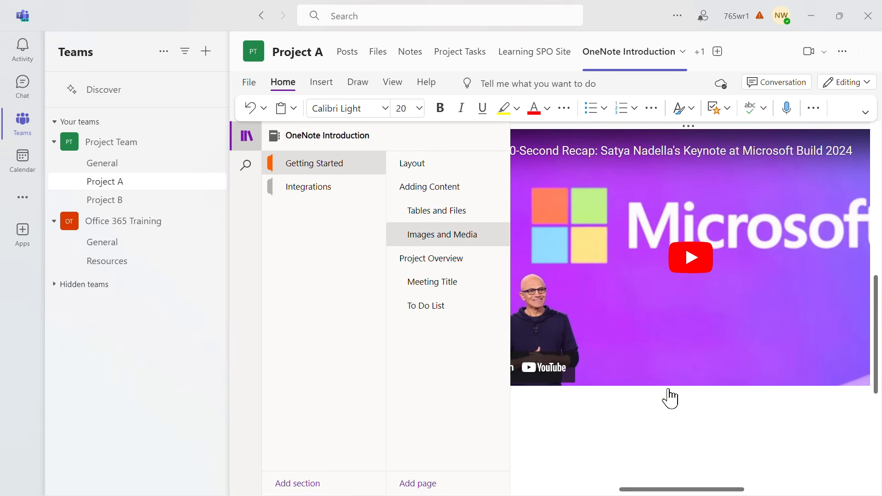
pyautogui.moveTo(646, 486); pyautogui.dragTo(526, 473)
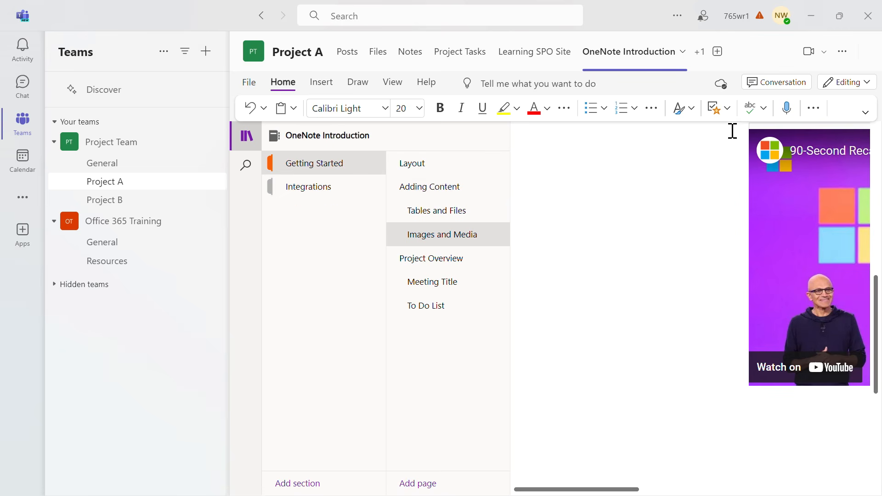
pyautogui.click(867, 115)
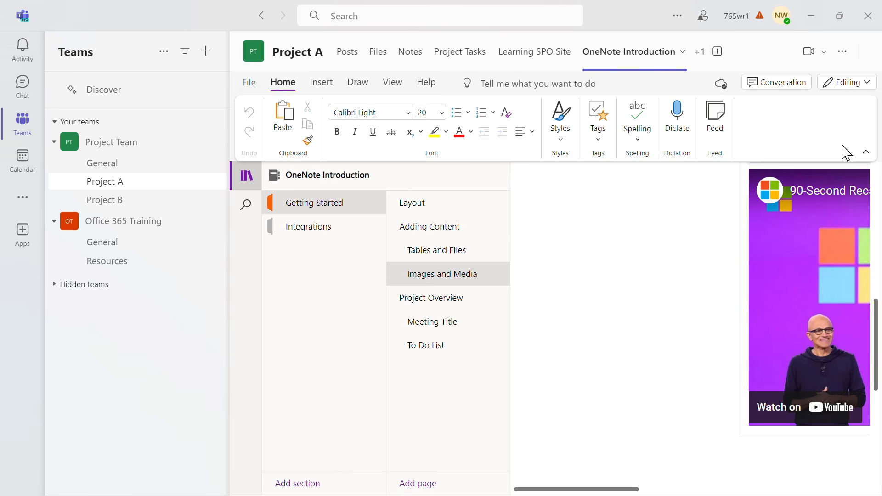
pyautogui.click(866, 152)
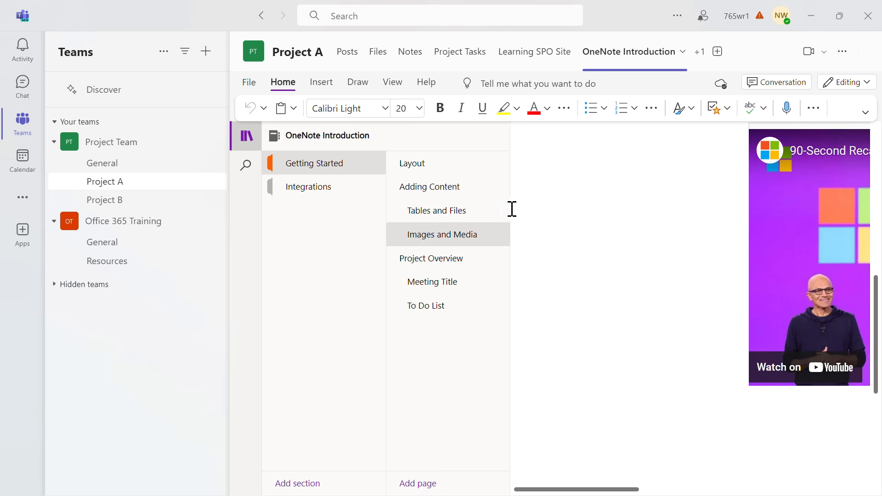
# Open the Project Overview page, narrow the section list and look through the page's contents
pyautogui.click(446, 269)
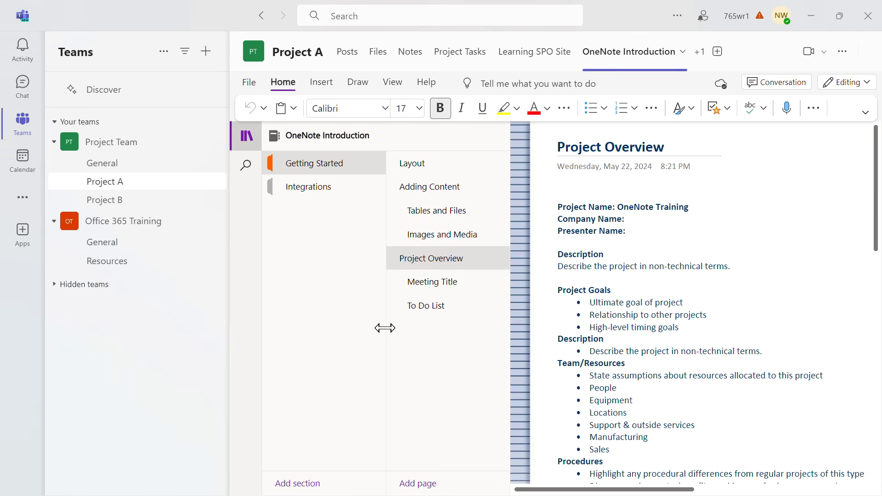
pyautogui.moveTo(385, 328); pyautogui.dragTo(329, 339)
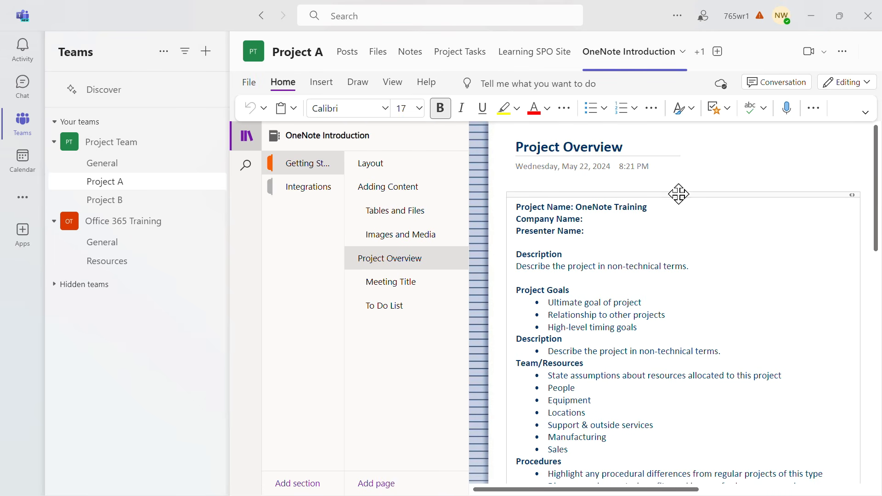
pyautogui.scroll(-1, 694, 243)
pyautogui.scroll(-7, 693, 244)
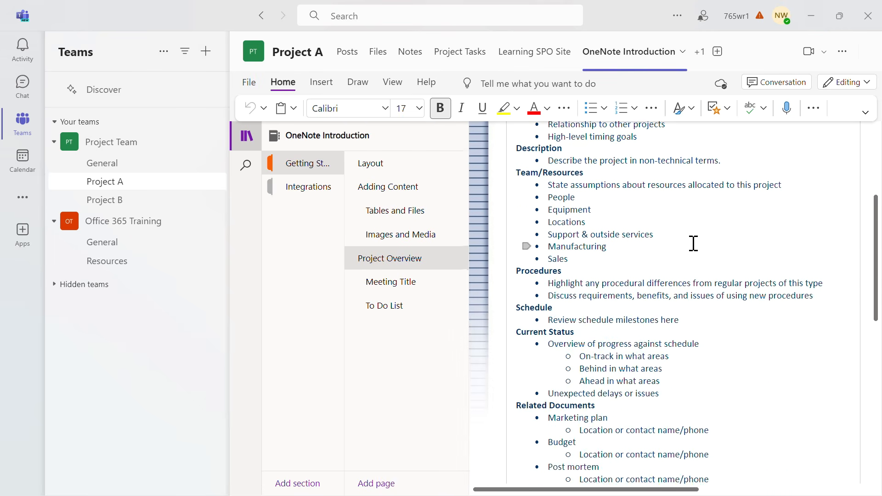
pyautogui.scroll(8, 694, 244)
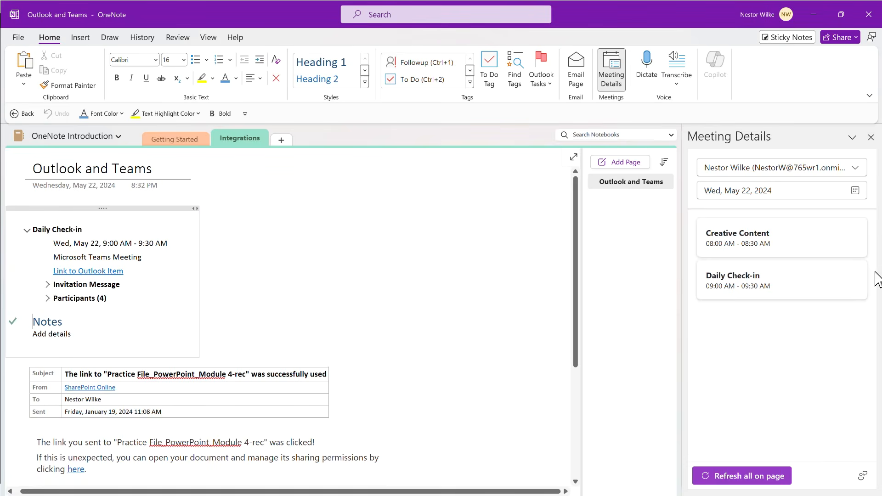
# In the OneNote desktop app, add a section named New Features and title its first page Tagging
pyautogui.click(281, 140)
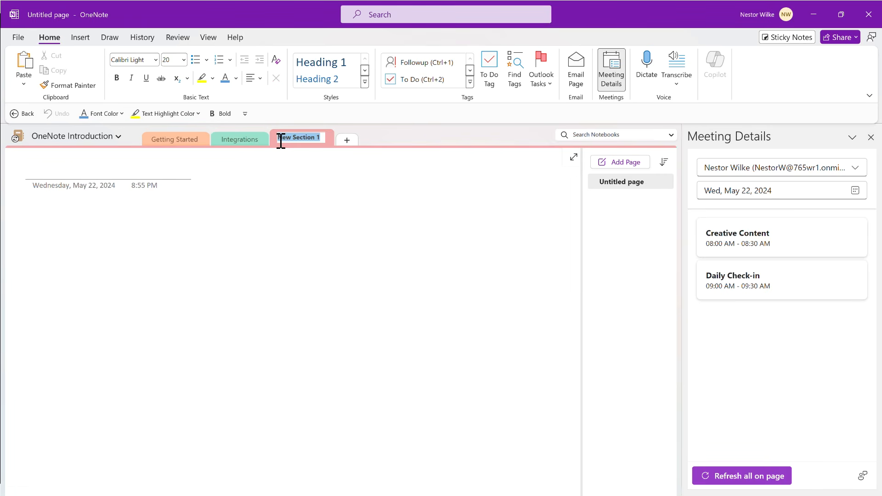
pyautogui.write('New Features')
pyautogui.click(145, 167)
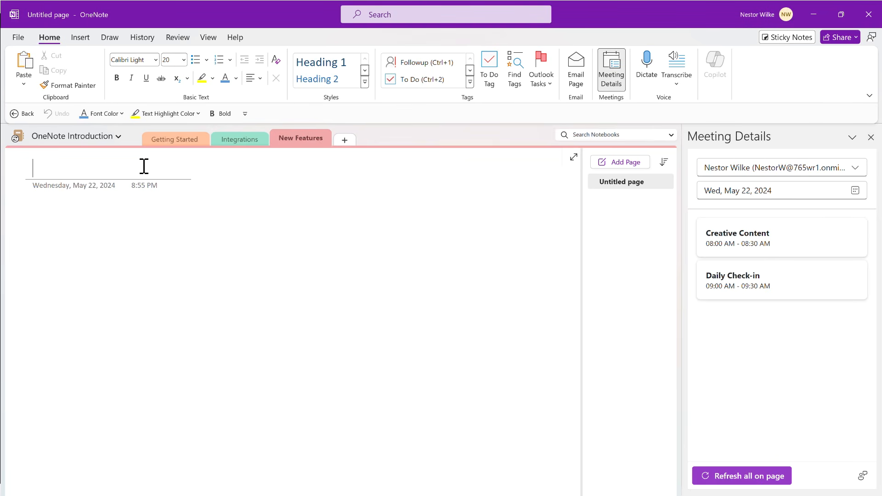
pyautogui.write('Taggi')
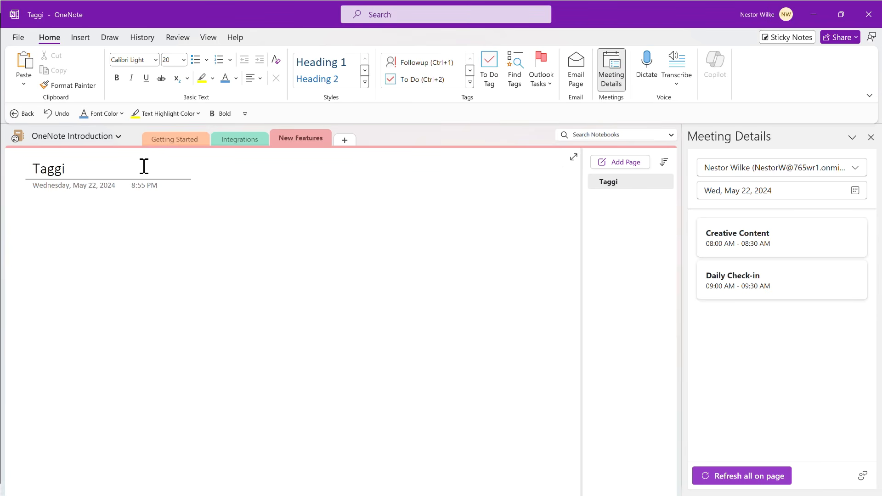
pyautogui.write('ng')
pyautogui.click(51, 210)
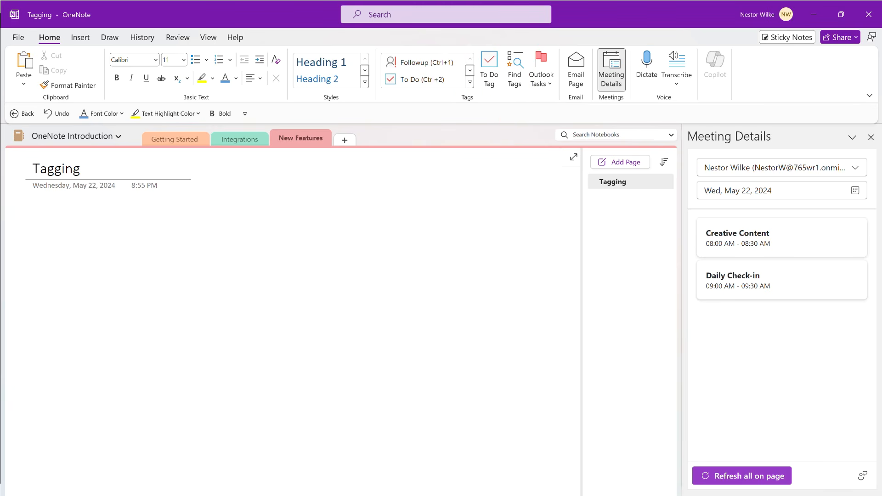
# Close the Meeting Details pane and look through the list of available tags
pyautogui.click(871, 137)
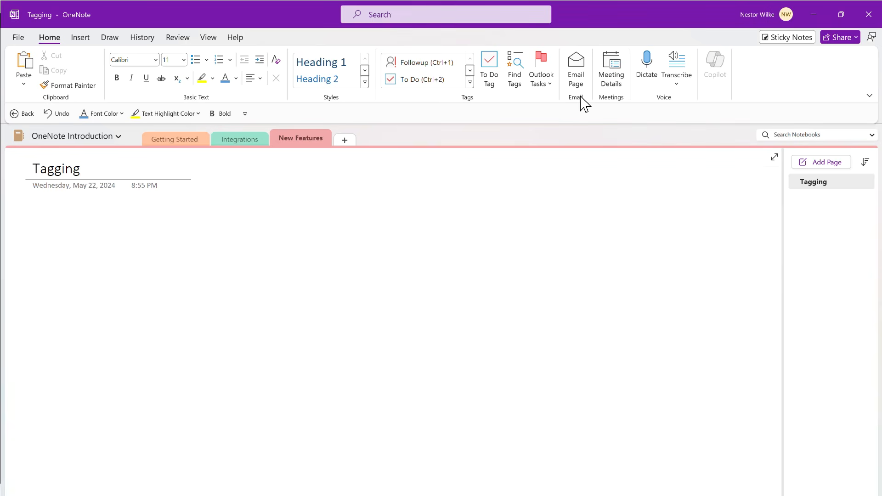
pyautogui.click(471, 82)
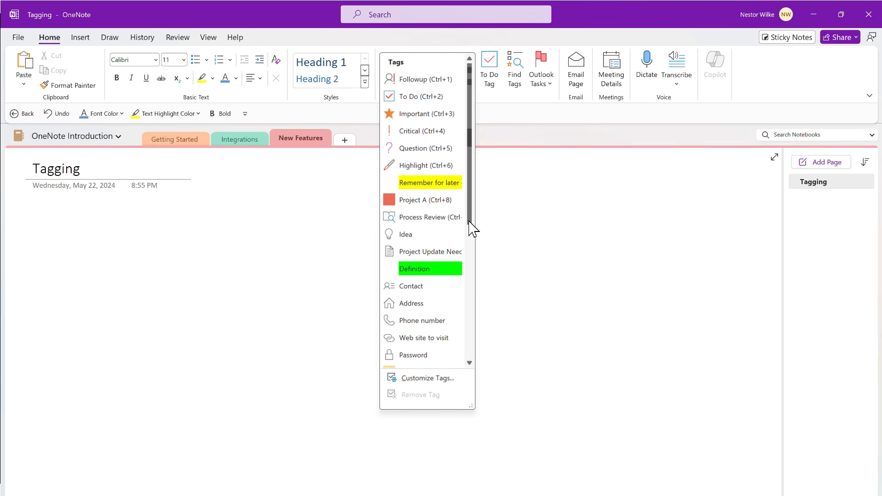
pyautogui.moveTo(472, 217)
pyautogui.mouseDown()
pyautogui.moveTo(479, 291)
pyautogui.moveTo(476, 201)
pyautogui.mouseUp()
pyautogui.click(285, 225)
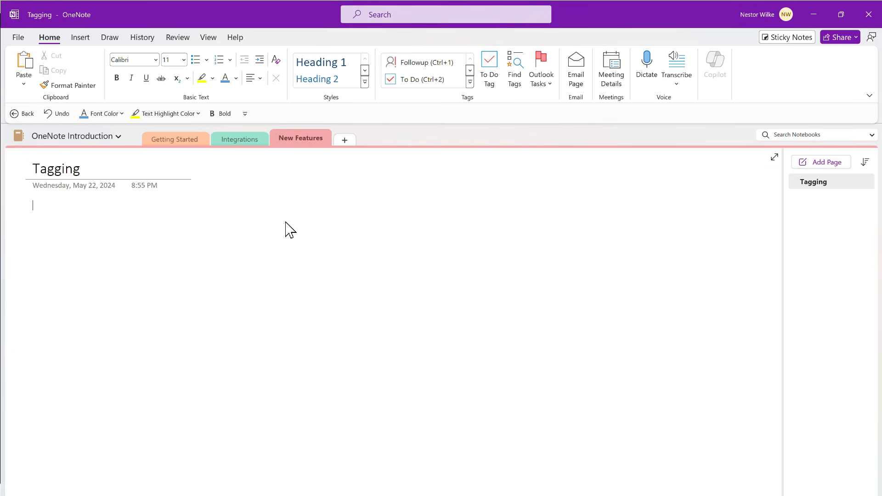
# Copy the Daily Check-in meeting details and Notes from the Integrations section onto the Tagging page and expand the pasted Invitation Message
pyautogui.click(245, 142)
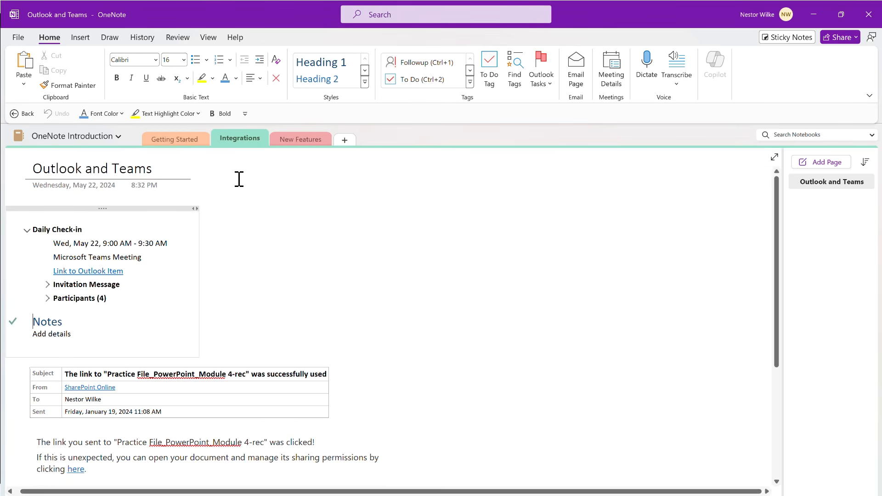
pyautogui.click(191, 141)
pyautogui.click(247, 141)
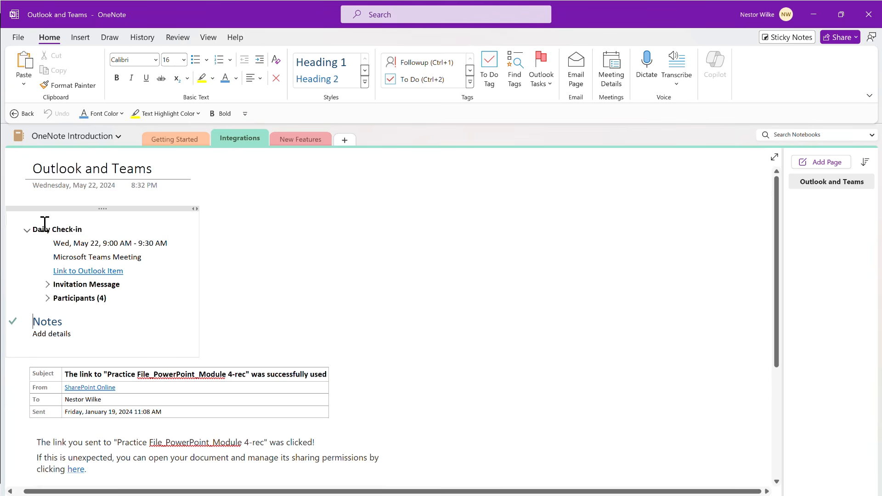
pyautogui.moveTo(32, 225); pyautogui.dragTo(98, 328)
pyautogui.hotkey('ctrl', 'c')
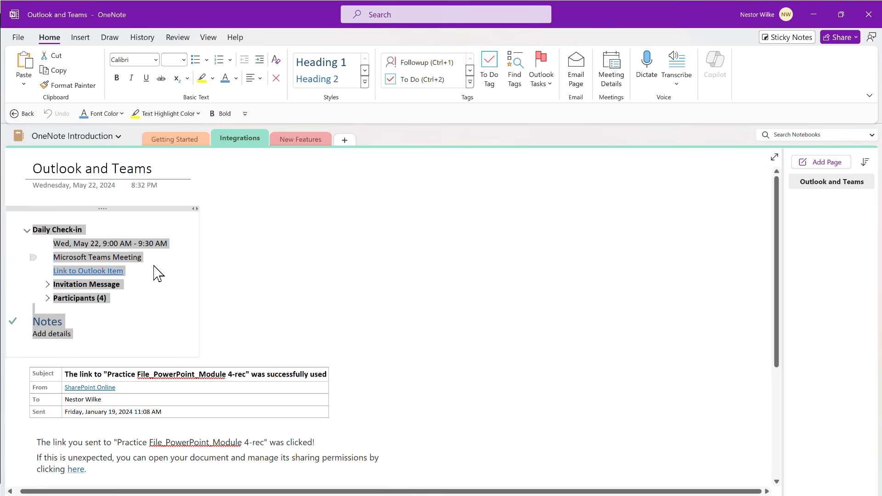
pyautogui.click(301, 141)
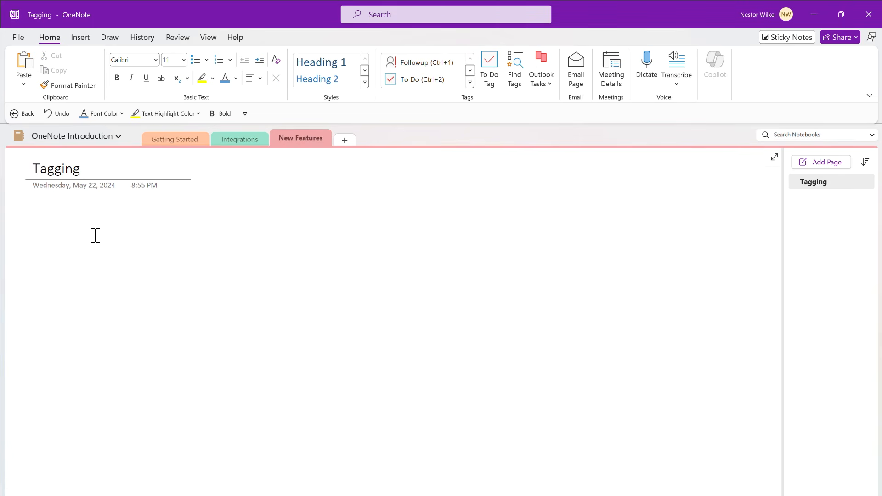
pyautogui.hotkey('ctrl', 'v')
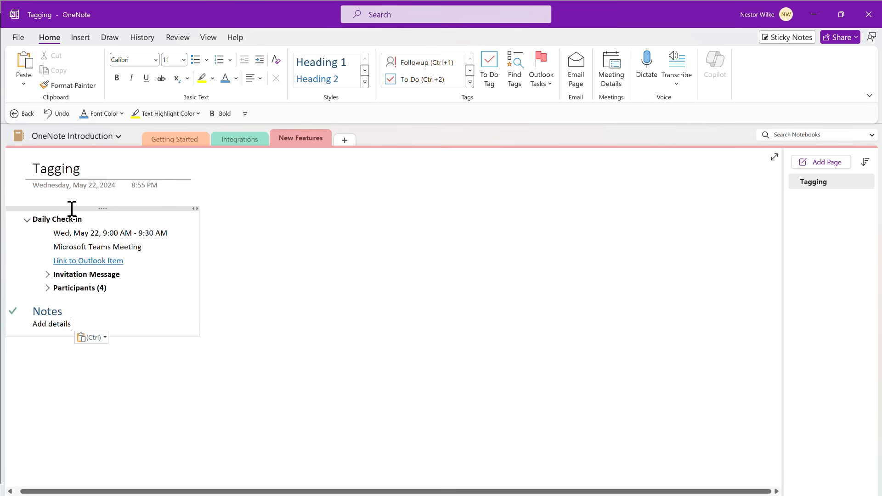
pyautogui.click(47, 275)
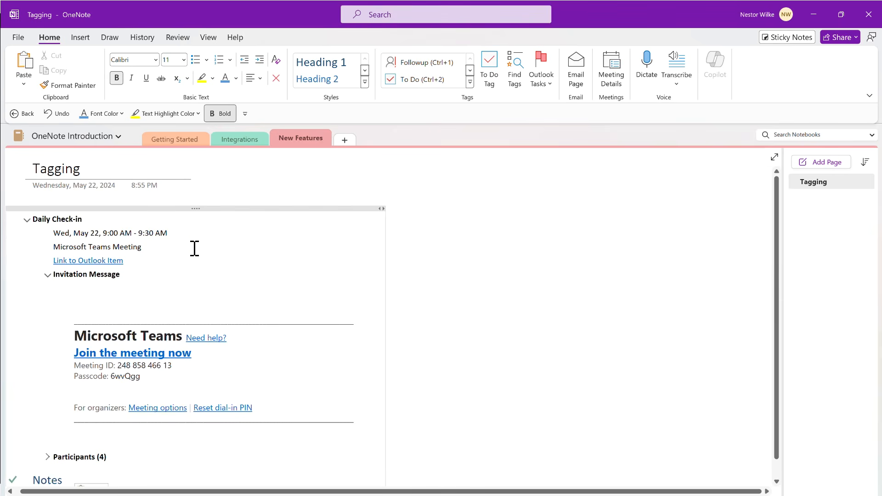
# Tag the Participants line with Followup and the Add details line under Notes with To Do
pyautogui.scroll(-5, 160, 233)
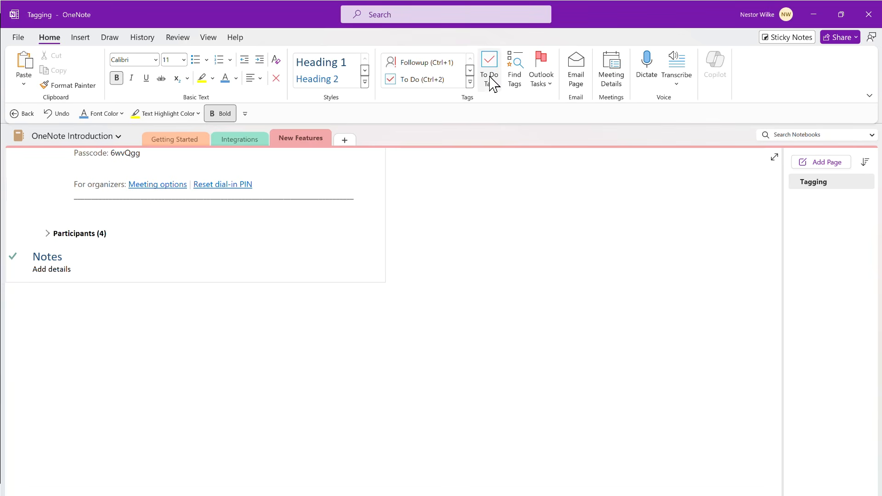
pyautogui.click(470, 83)
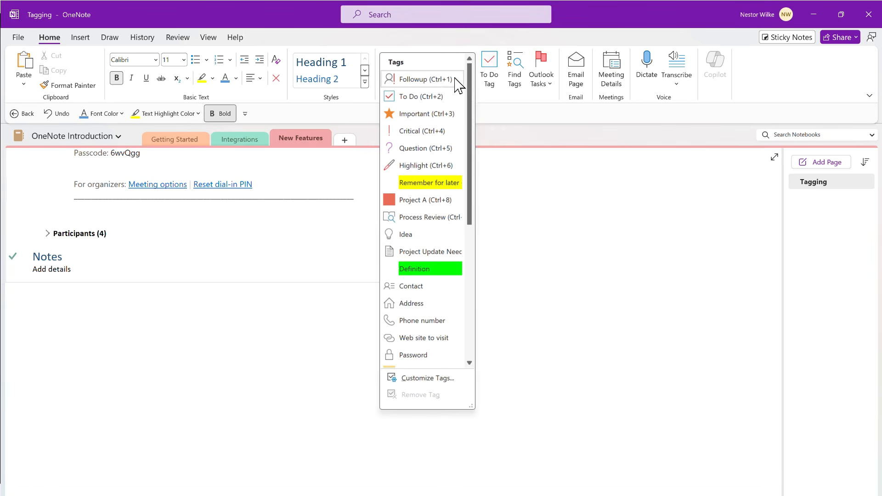
pyautogui.click(426, 80)
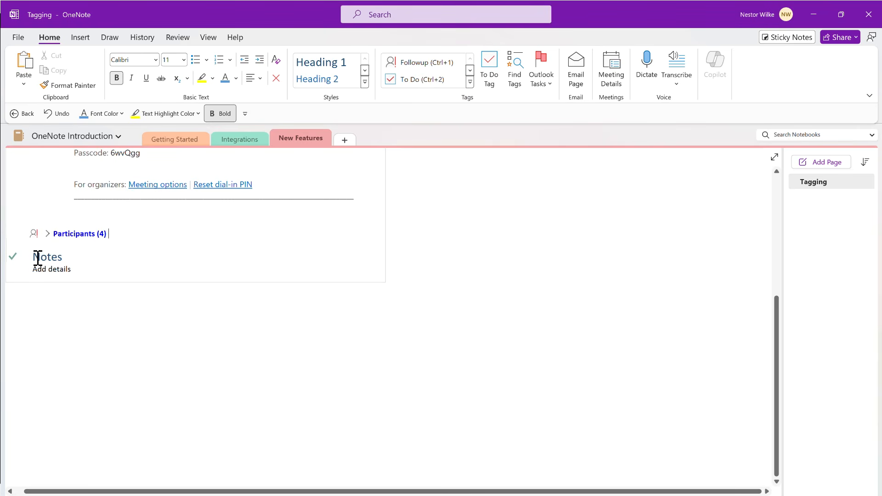
pyautogui.click(75, 269)
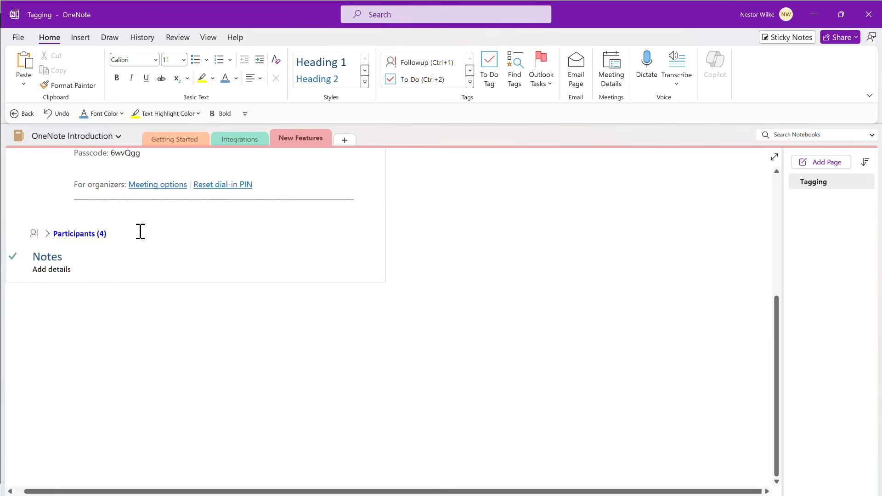
pyautogui.click(422, 81)
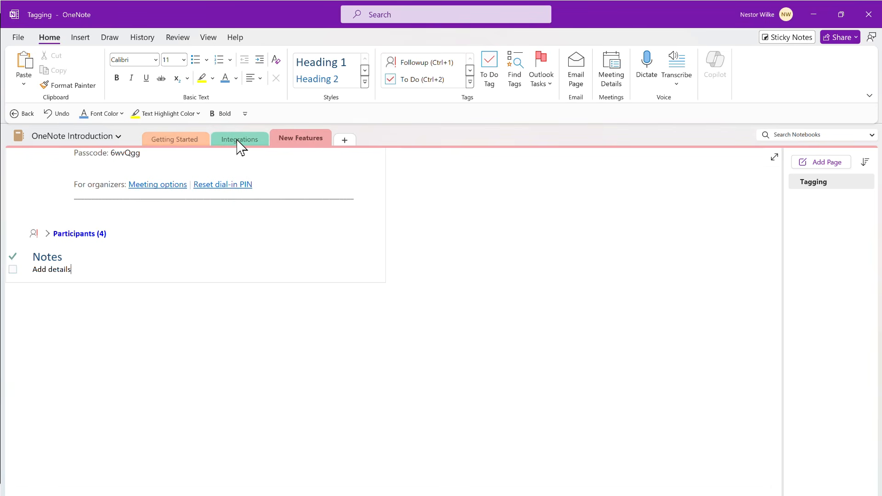
# On the Project Overview page in Getting Started, tag the Project Goals heading as Important and the Team/Resources heading as Critical
pyautogui.click(197, 141)
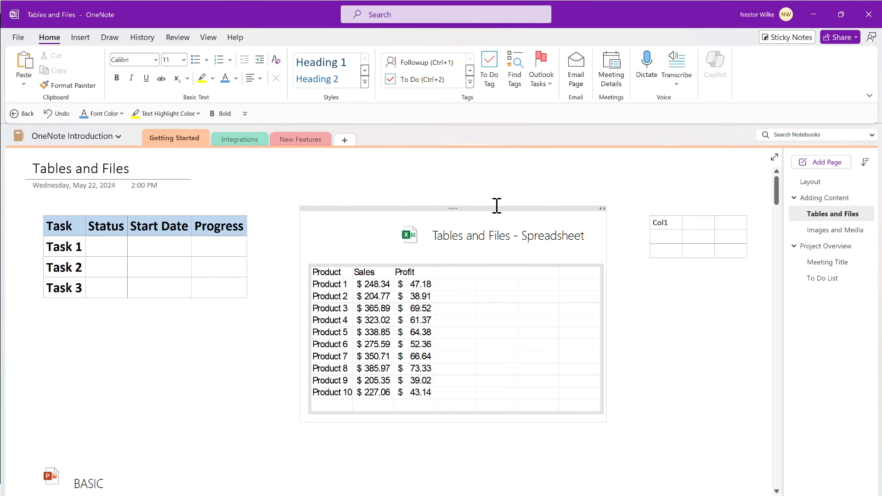
pyautogui.click(826, 246)
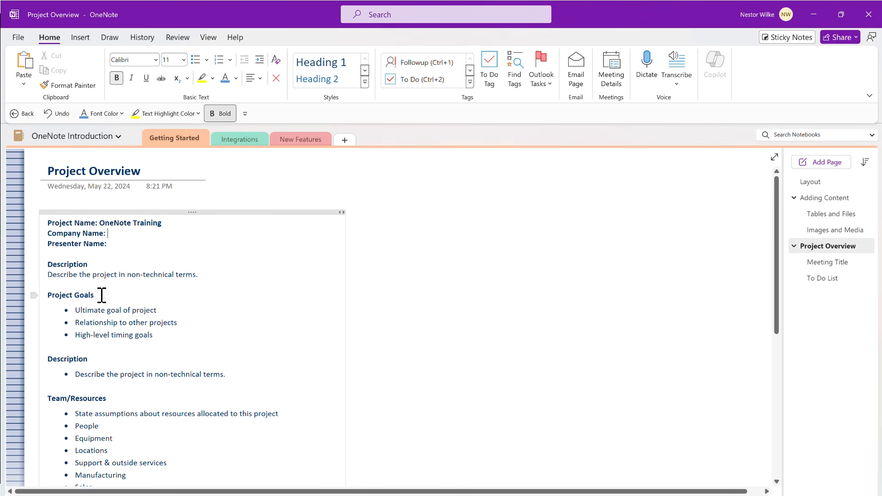
pyautogui.click(469, 82)
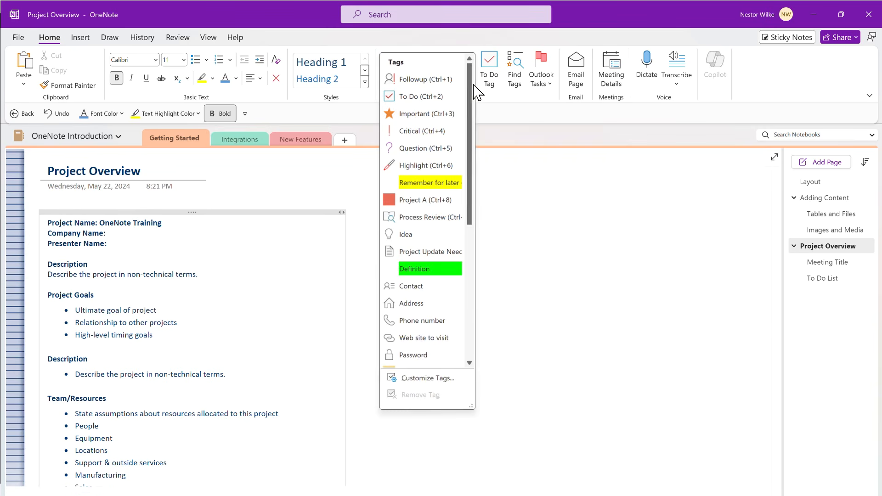
pyautogui.click(434, 115)
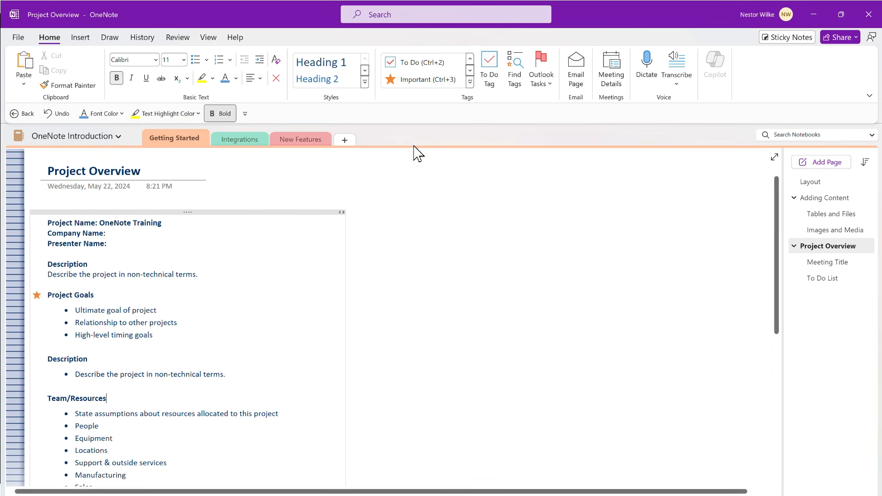
pyautogui.click(469, 82)
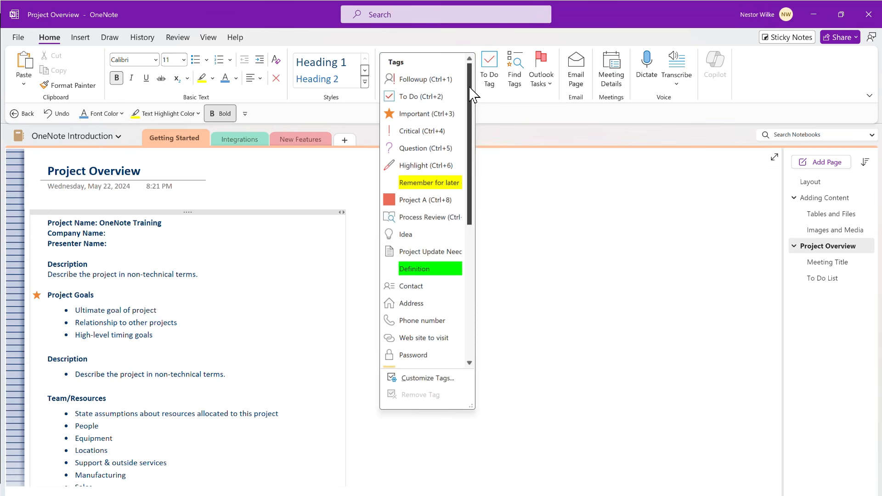
pyautogui.click(420, 132)
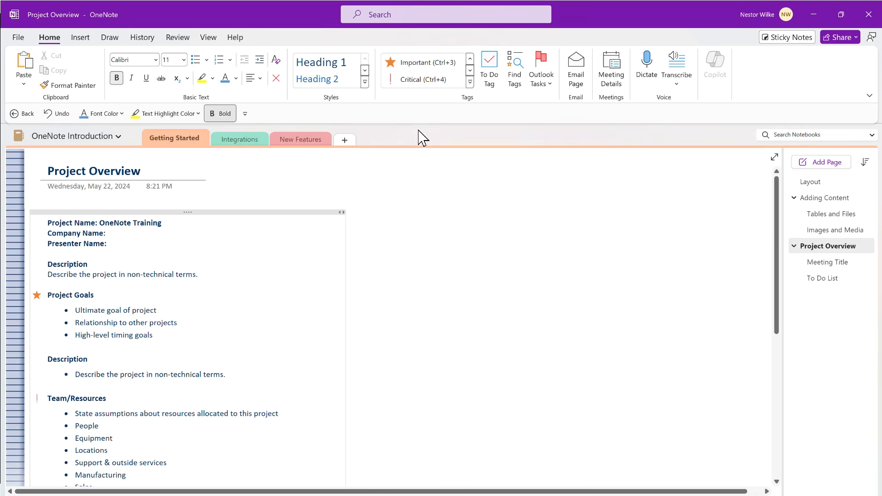
# Look through the full list of available tags, and open Customize Tags to review the tags there
pyautogui.click(470, 83)
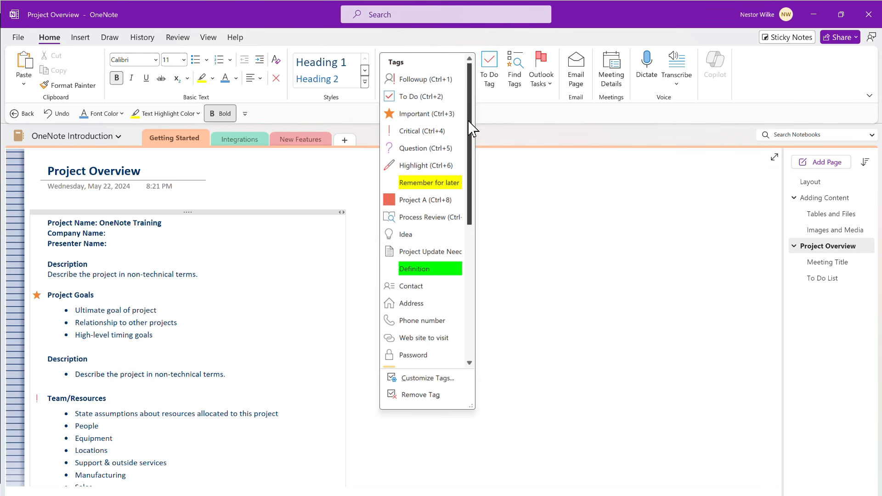
pyautogui.scroll(-1, 473, 126)
pyautogui.scroll(-3, 473, 126)
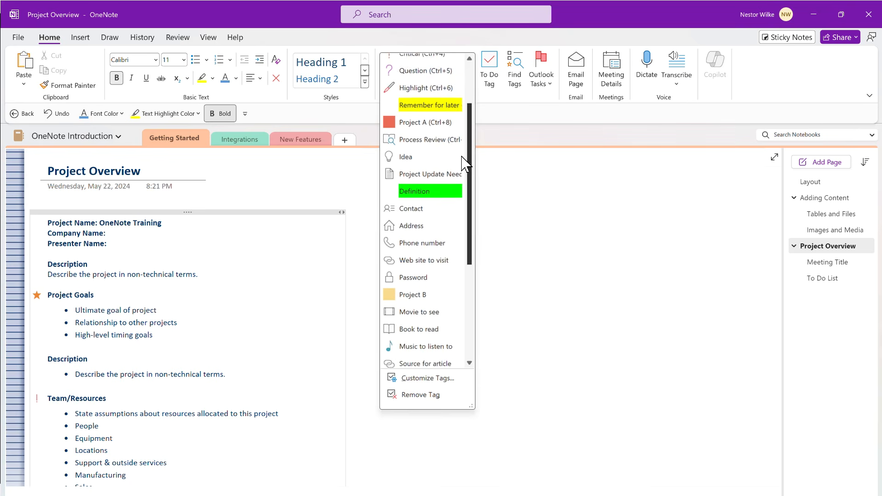
pyautogui.scroll(-3, 460, 203)
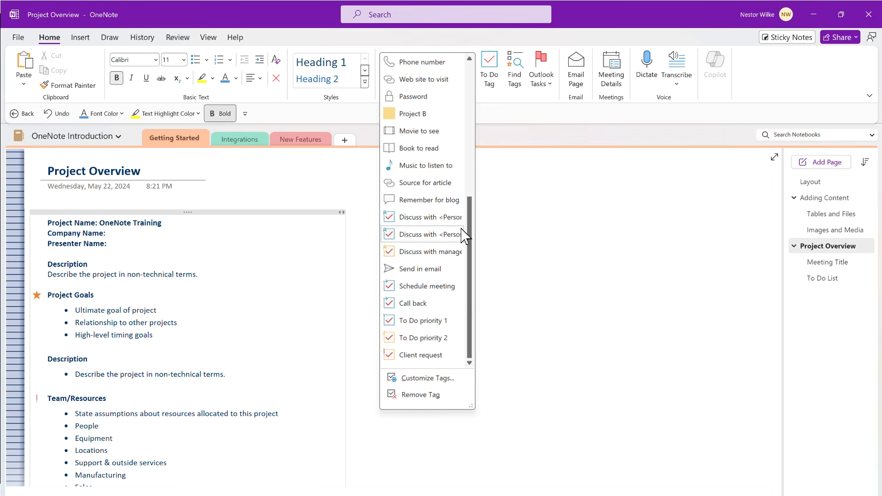
pyautogui.scroll(5, 468, 204)
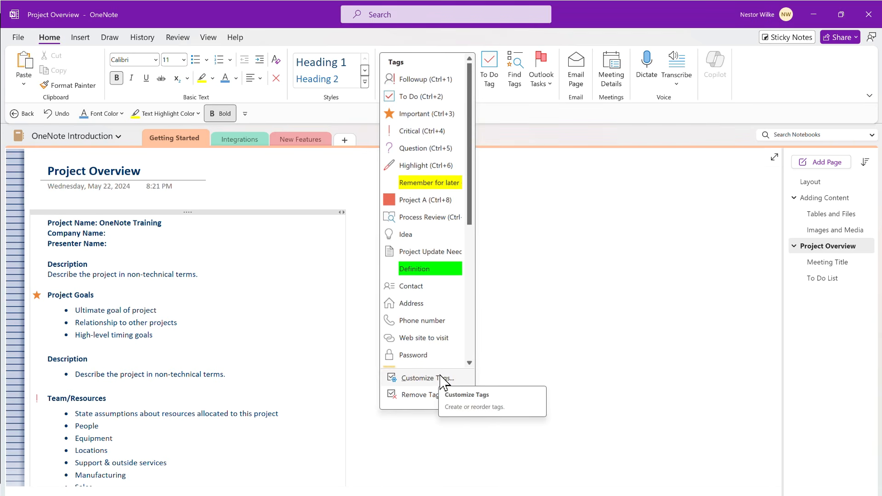
pyautogui.click(436, 377)
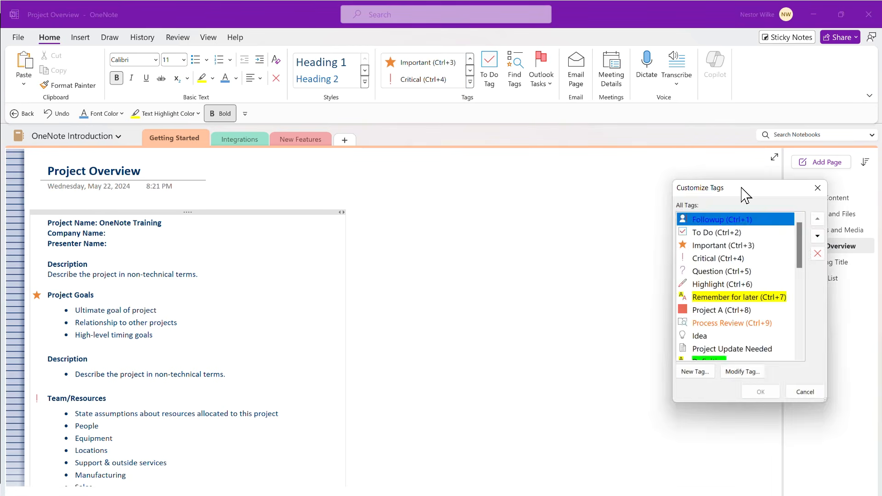
pyautogui.moveTo(744, 190); pyautogui.dragTo(486, 162)
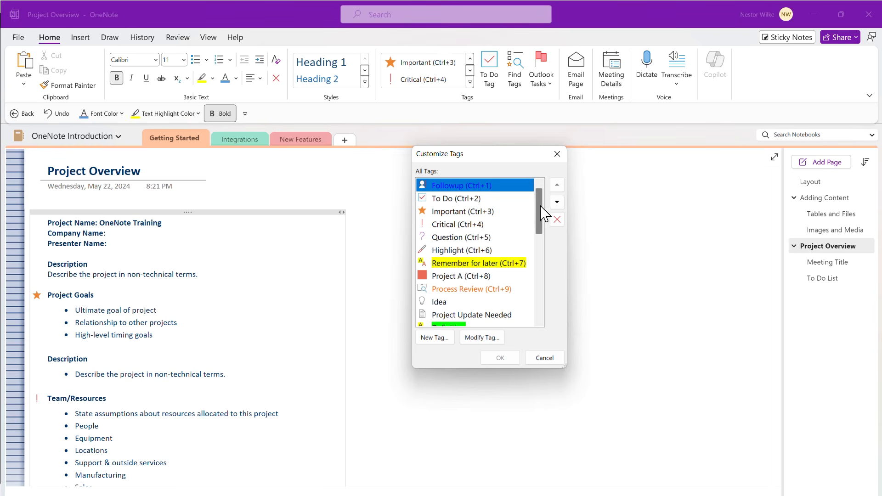
pyautogui.scroll(-1, 544, 184)
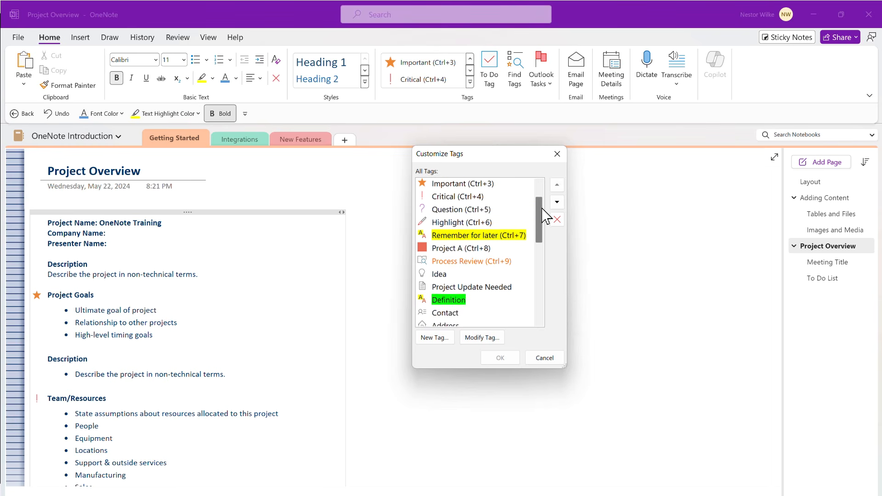
pyautogui.scroll(1, 545, 193)
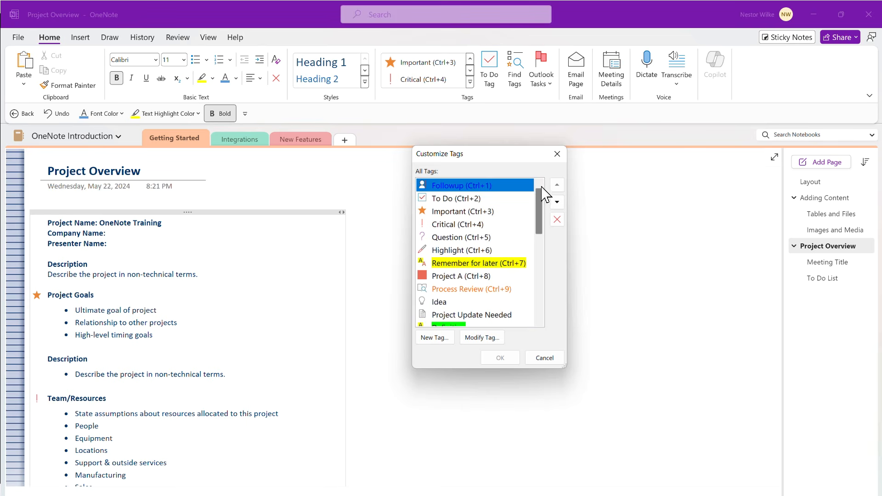
# Create a tag named Milestone with a calendar symbol and turquoise font color, and place it directly below Followup
pyautogui.click(439, 339)
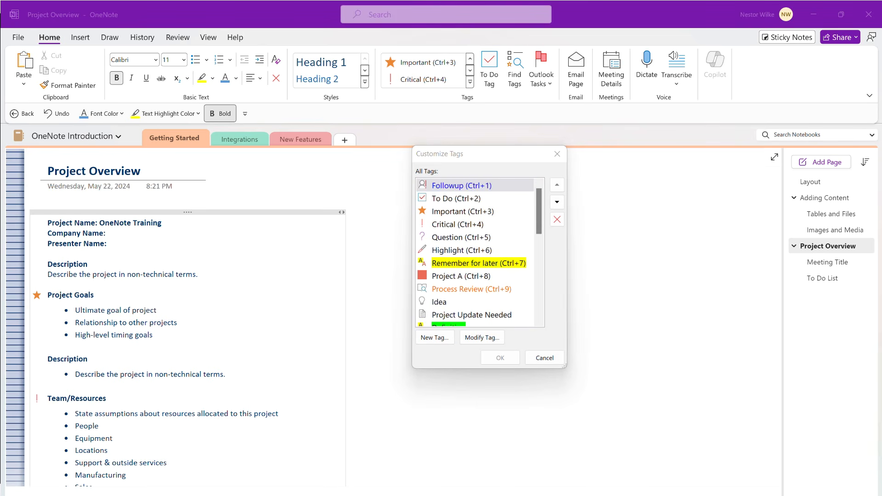
pyautogui.moveTo(624, 133); pyautogui.dragTo(503, 157)
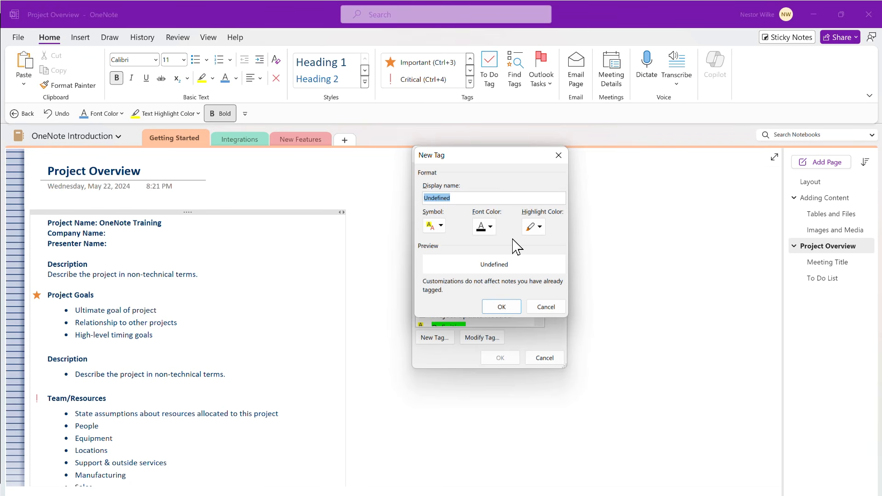
pyautogui.write('Milestone')
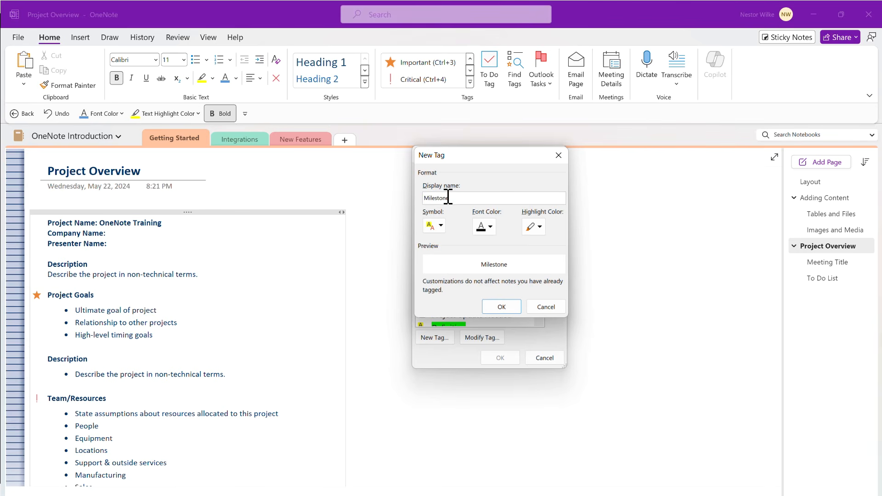
pyautogui.click(442, 227)
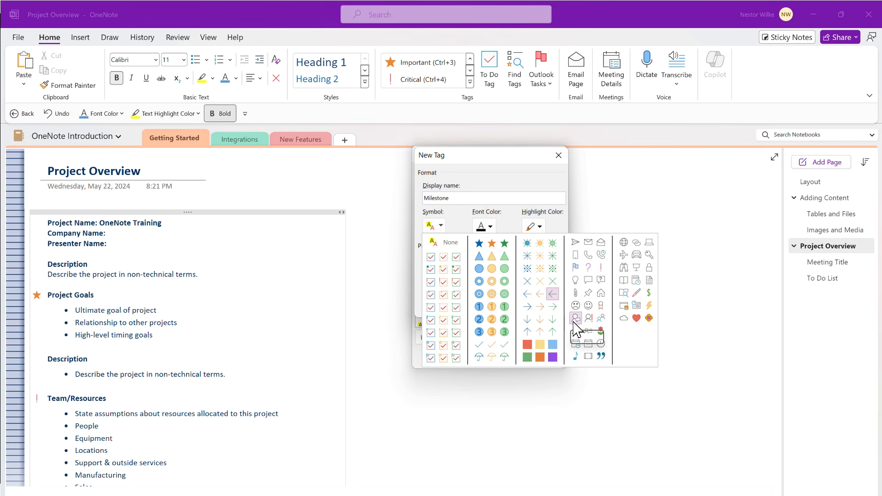
pyautogui.click(636, 281)
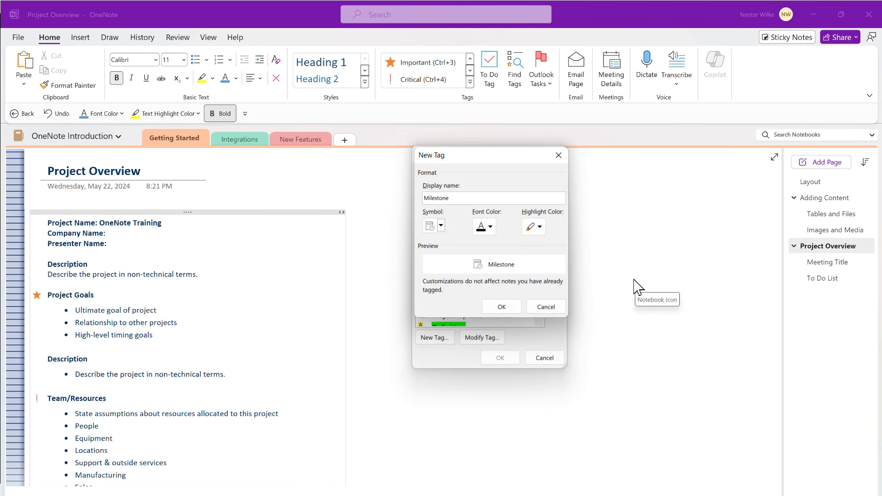
pyautogui.click(490, 227)
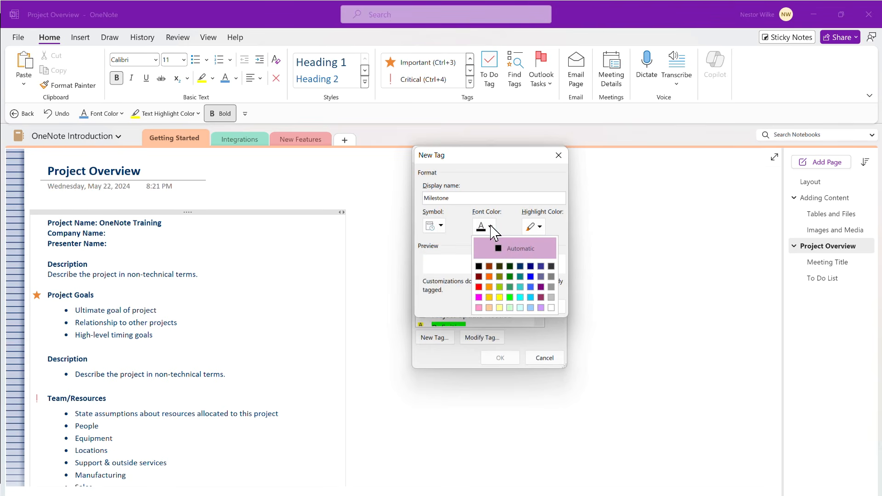
pyautogui.click(520, 297)
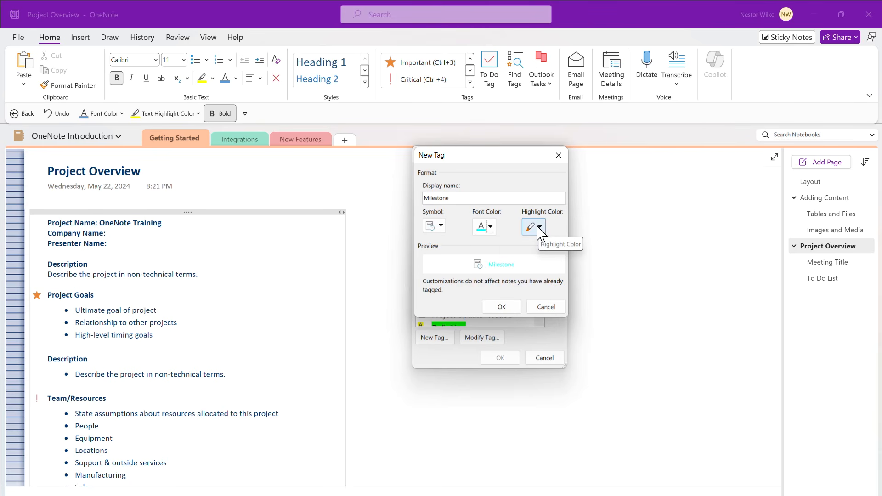
pyautogui.click(505, 307)
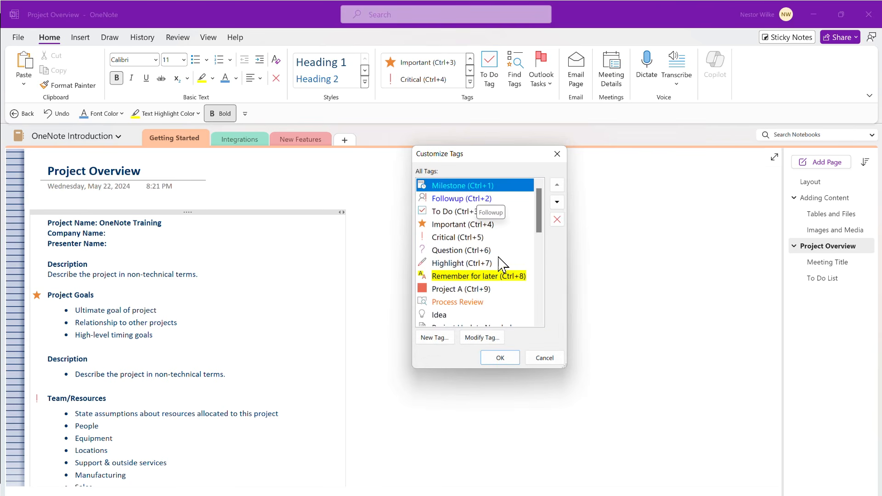
pyautogui.click(557, 202)
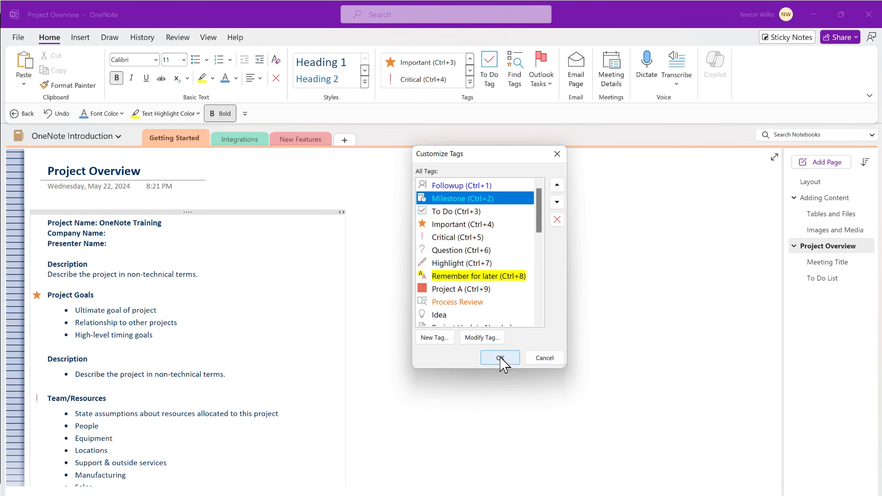
# Change the Important tag's font color to red and save the tag customizations
pyautogui.click(465, 224)
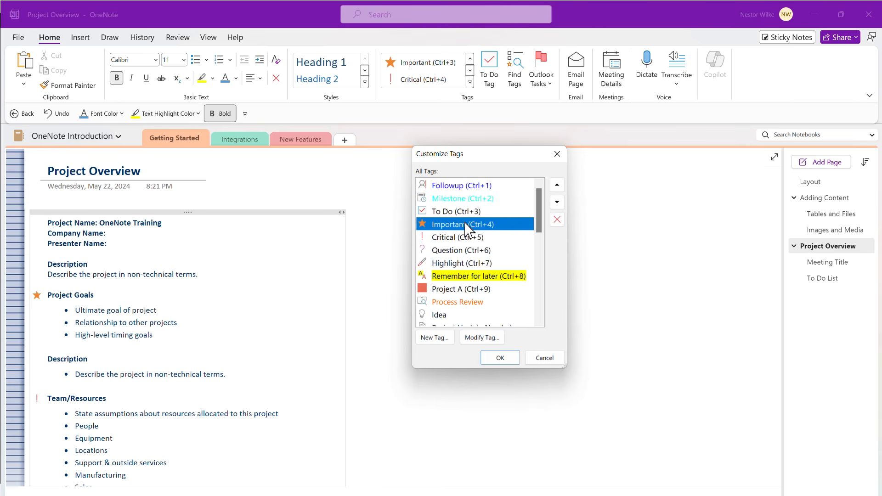
pyautogui.click(486, 341)
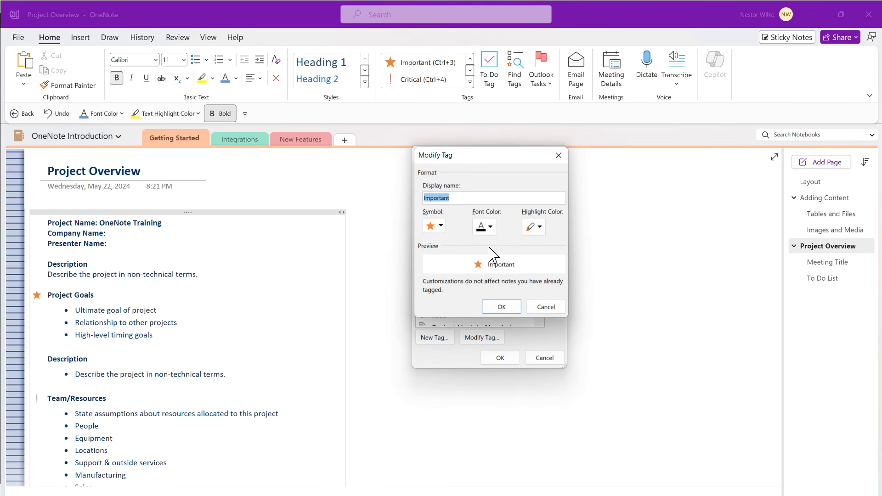
pyautogui.click(489, 232)
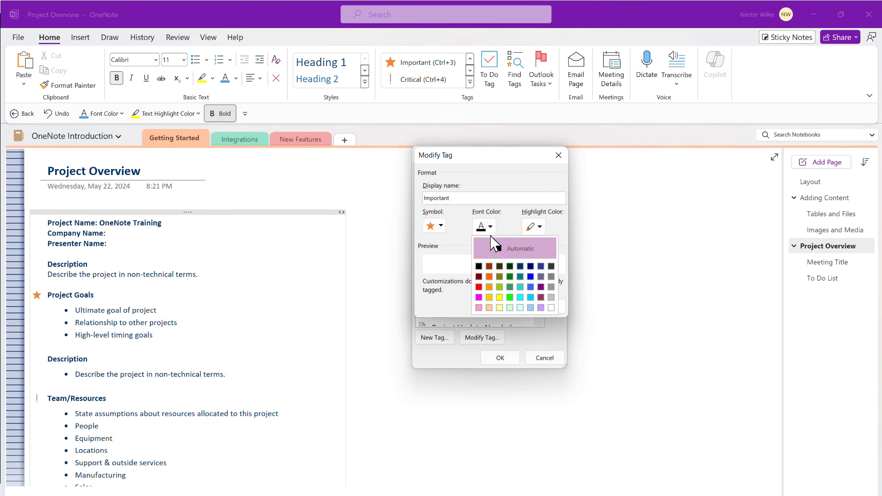
pyautogui.click(479, 286)
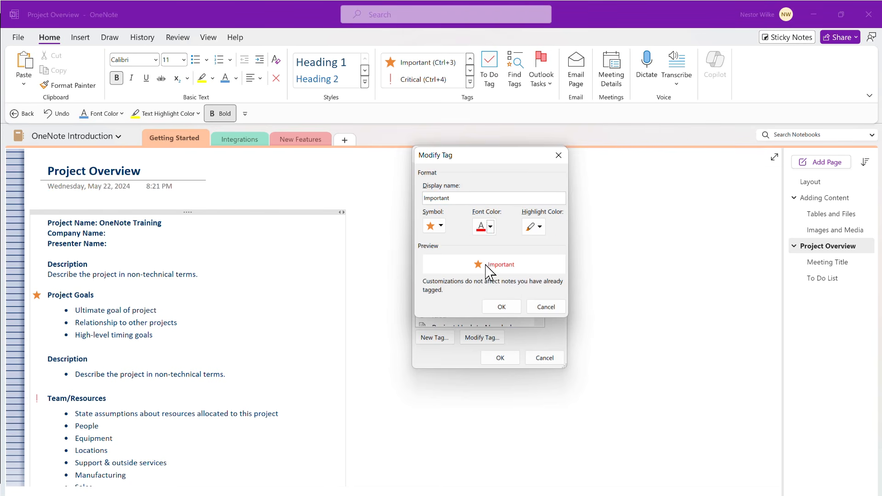
pyautogui.click(503, 307)
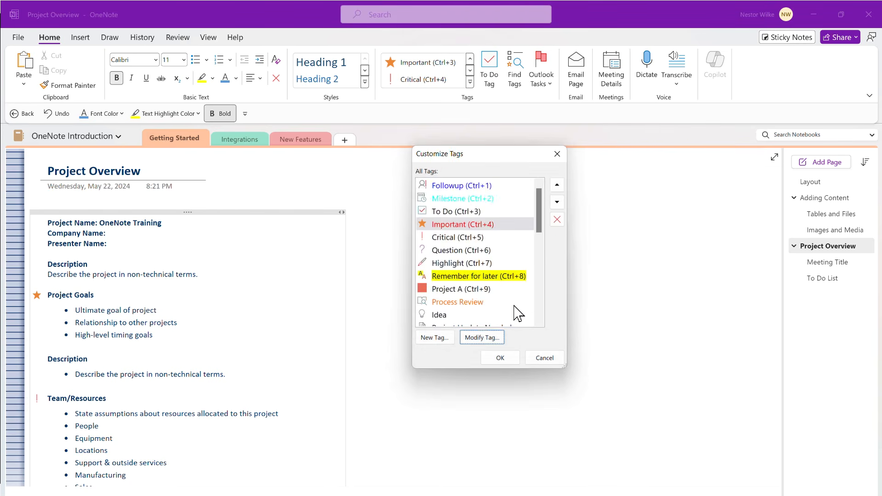
pyautogui.click(502, 359)
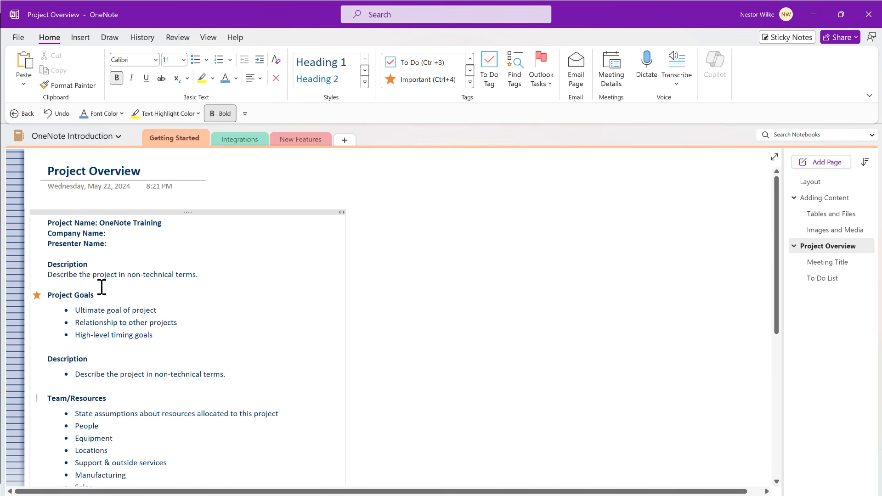
# Tag the Description heading between Project Goals and Team/Resources as Milestone
pyautogui.scroll(-9, 112, 283)
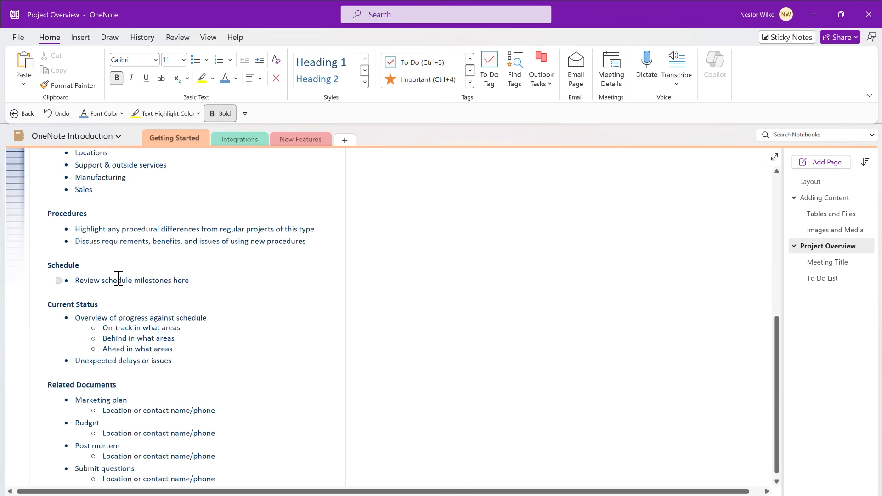
pyautogui.scroll(-1, 118, 280)
pyautogui.scroll(6, 118, 281)
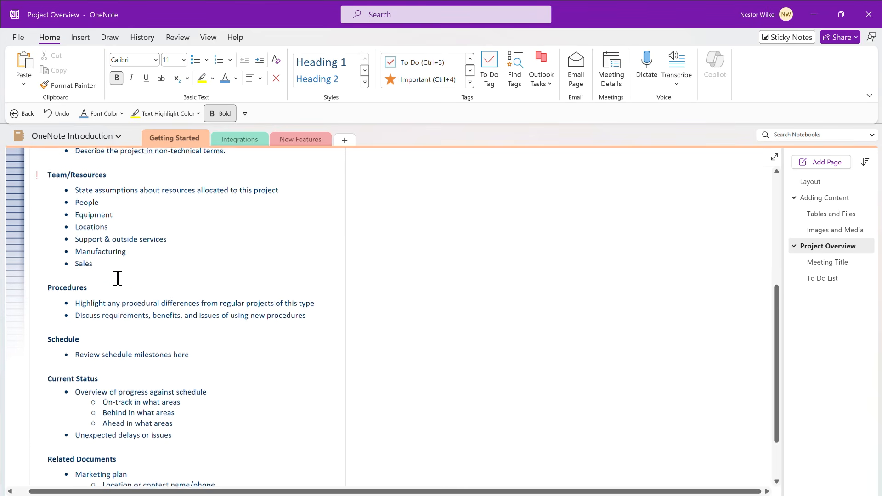
pyautogui.scroll(1, 117, 280)
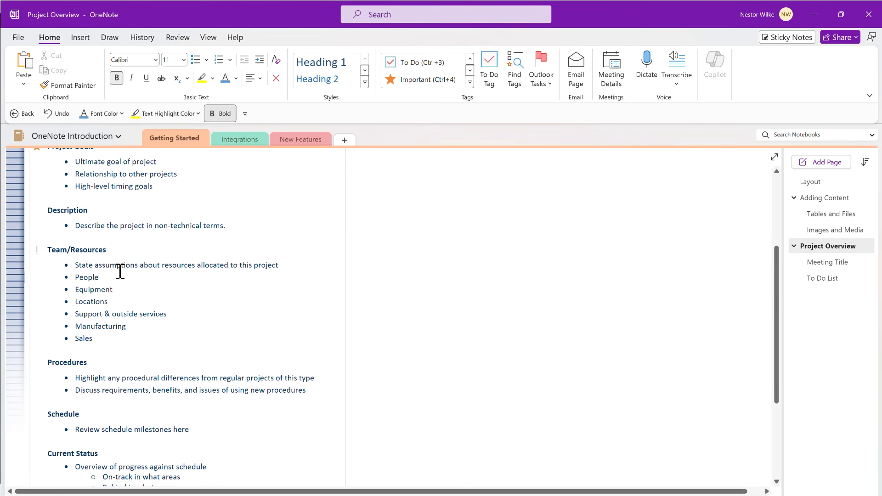
pyautogui.scroll(3, 109, 272)
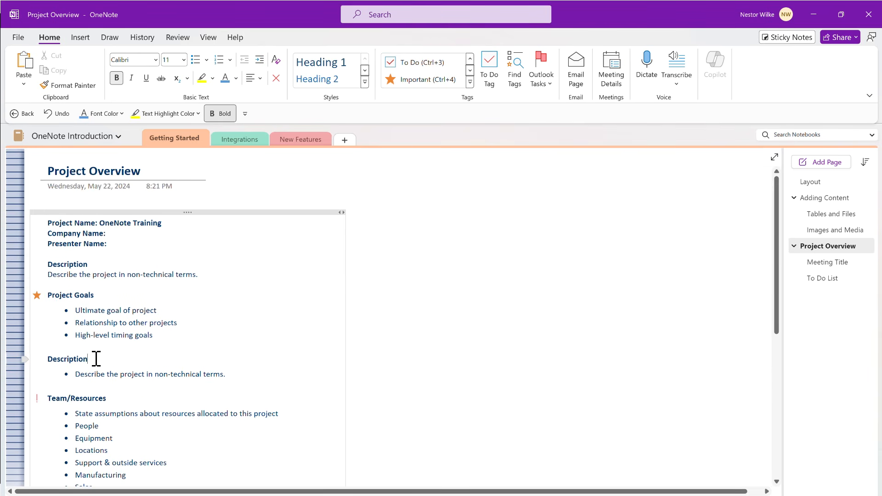
pyautogui.click(470, 82)
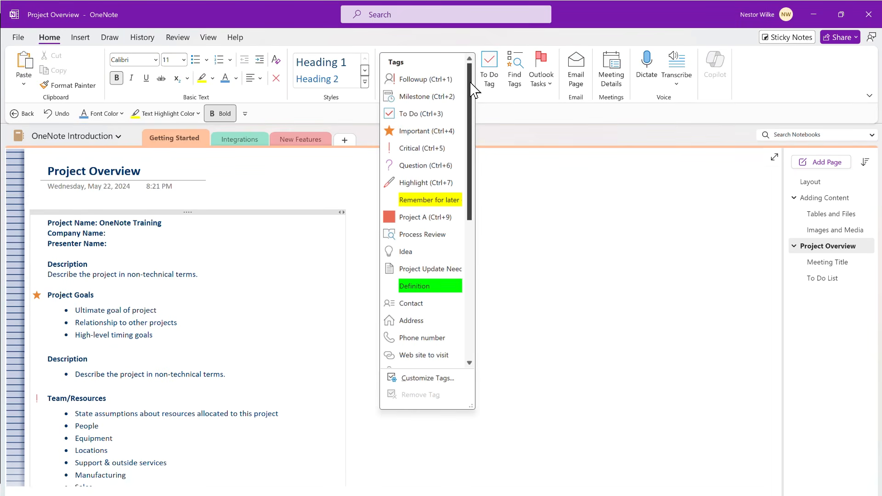
pyautogui.click(427, 97)
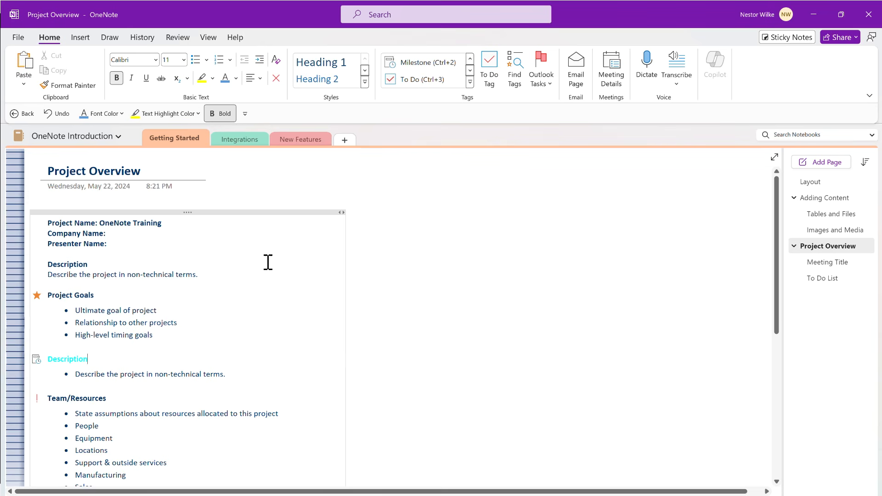
# Find all tagged notes in a widened Tags Summary, check the grouping choices, and look through the results by tag name
pyautogui.click(514, 73)
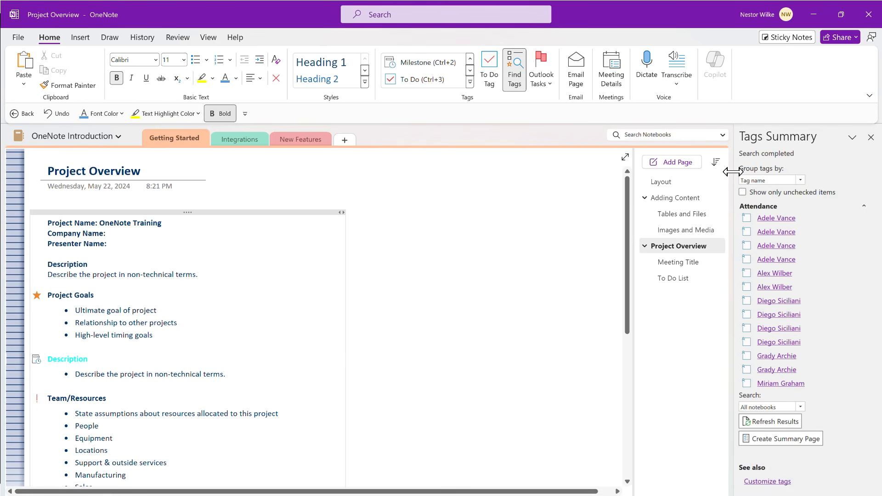
pyautogui.moveTo(732, 172); pyautogui.dragTo(700, 172)
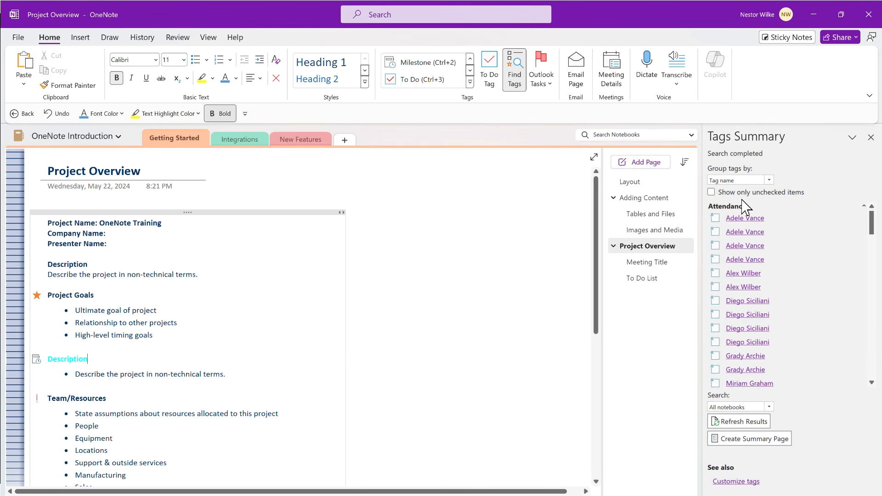
pyautogui.click(770, 180)
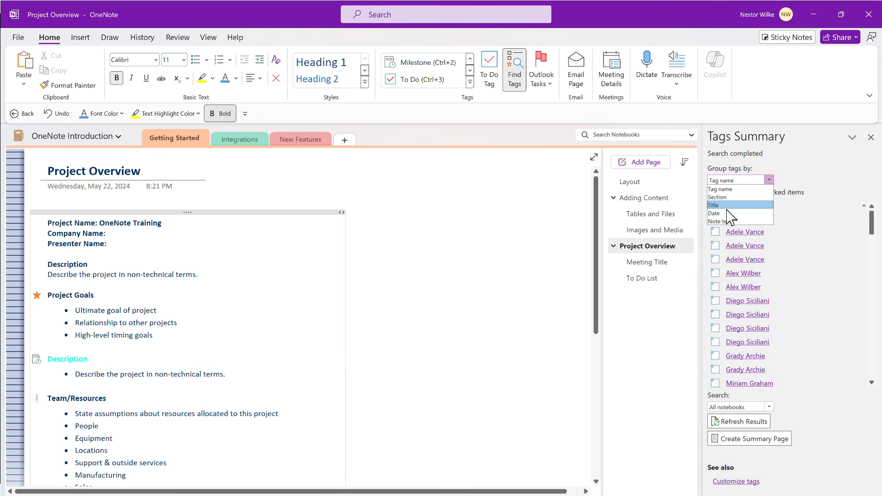
pyautogui.click(807, 182)
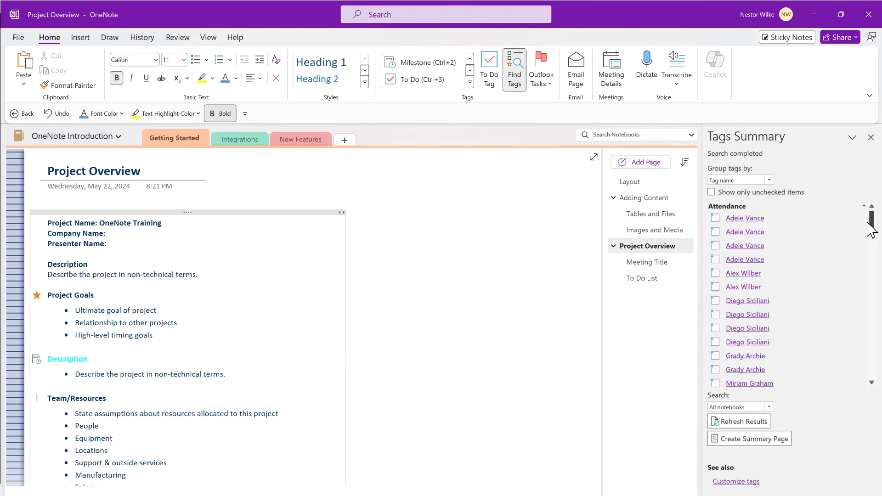
pyautogui.moveTo(874, 227); pyautogui.dragTo(873, 258)
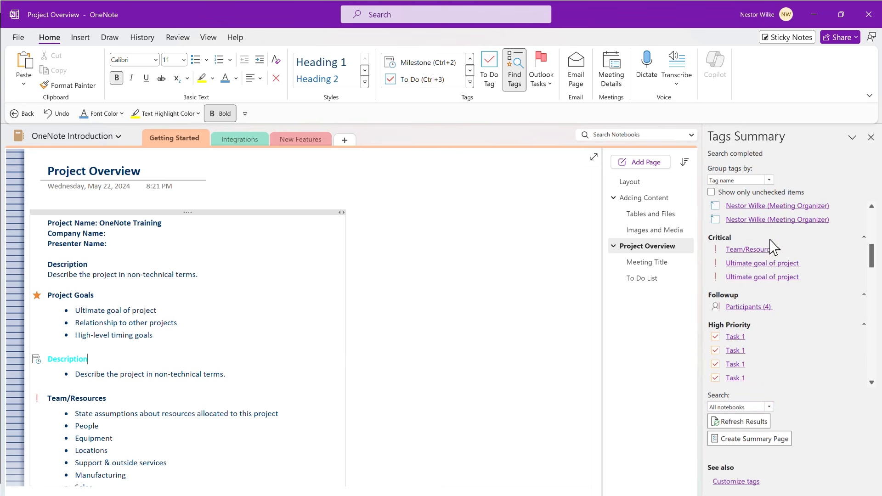
# Limit the tag search to this notebook and look through the tagged notes
pyautogui.click(769, 407)
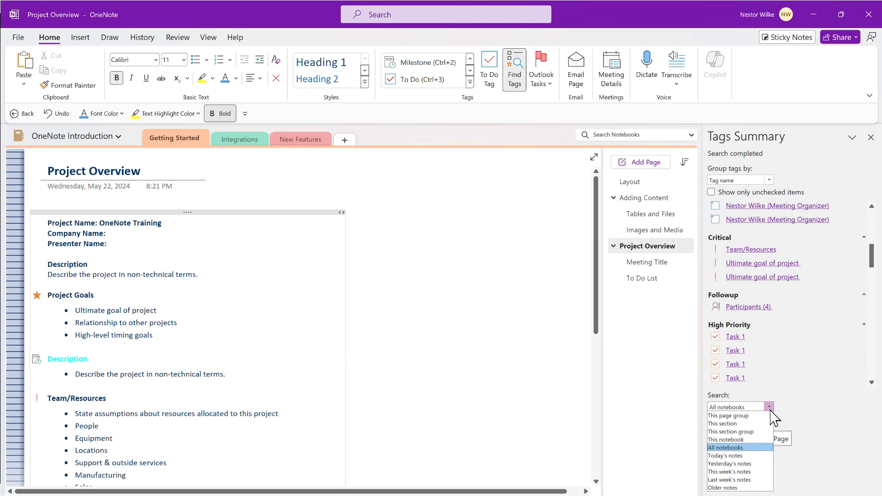
pyautogui.click(736, 440)
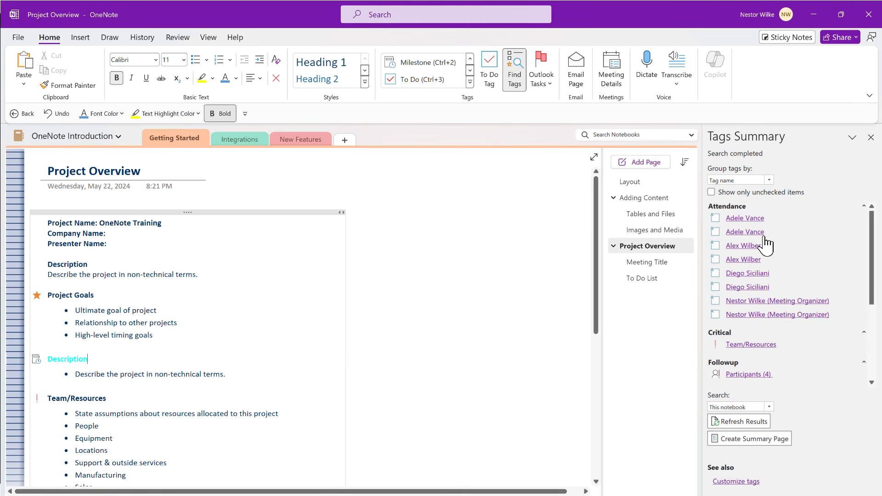
pyautogui.scroll(-1, 802, 276)
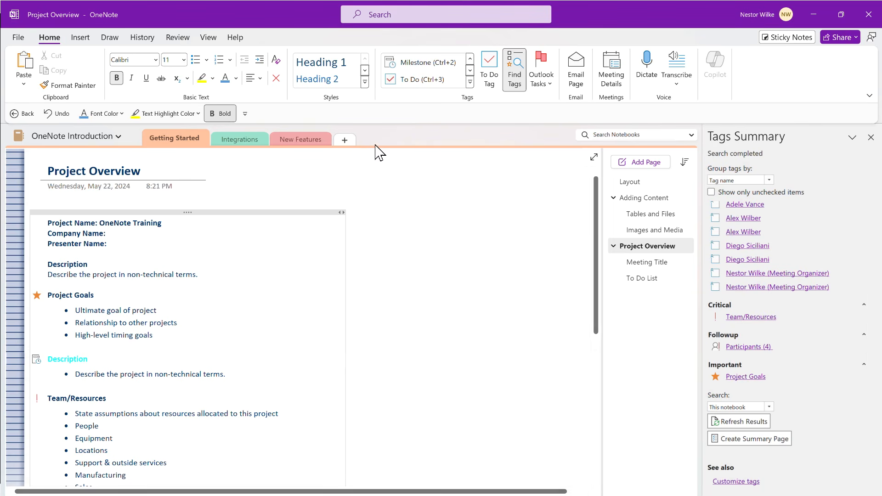
# From the New Features section, jump to the tagged Team/Resources and Project Goals notes, and review the remaining tags and grouping choices
pyautogui.click(304, 146)
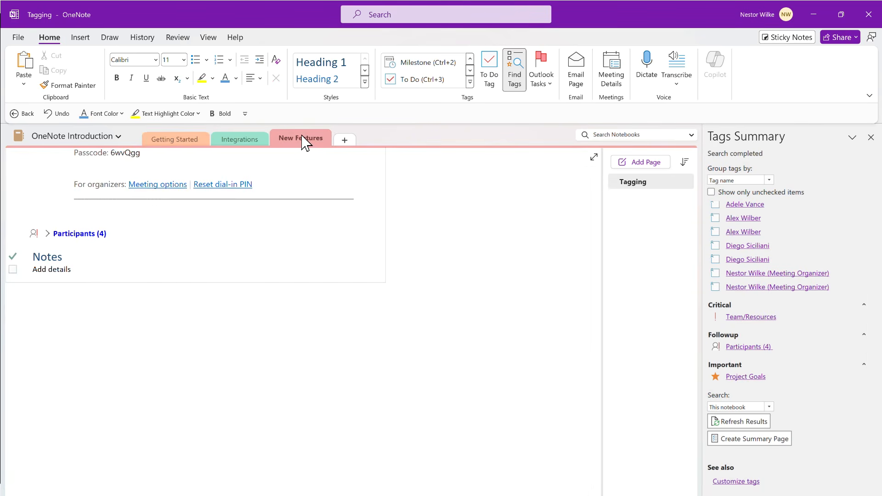
pyautogui.click(752, 317)
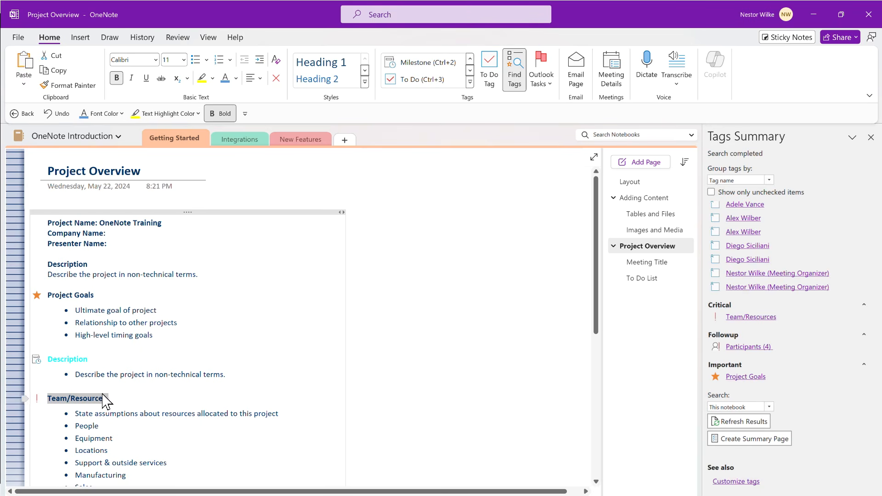
pyautogui.click(747, 377)
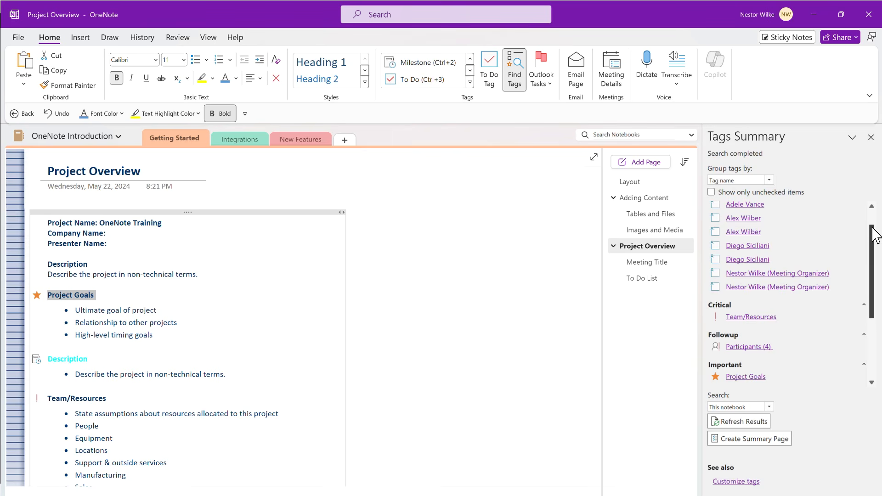
pyautogui.moveTo(875, 235); pyautogui.dragTo(880, 295)
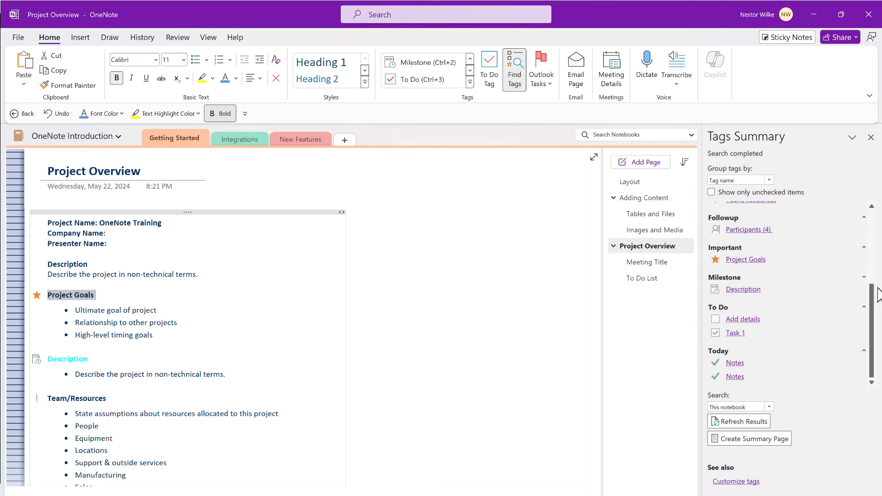
pyautogui.click(769, 181)
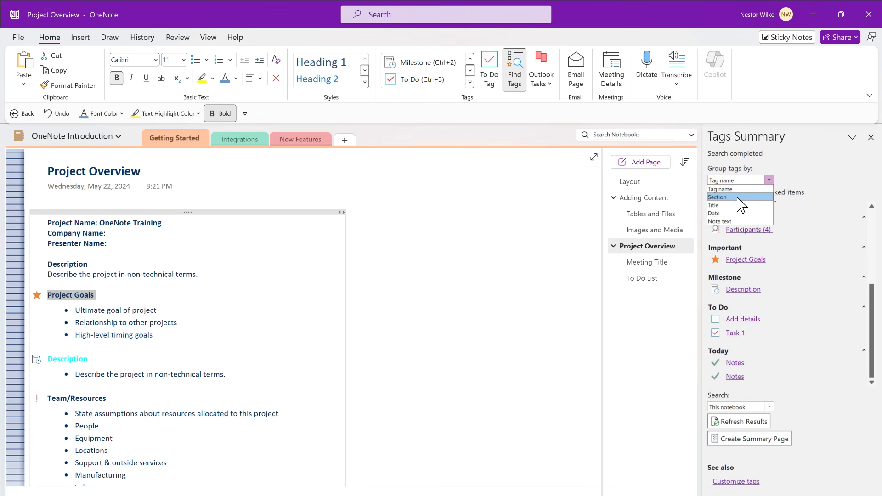
pyautogui.click(801, 152)
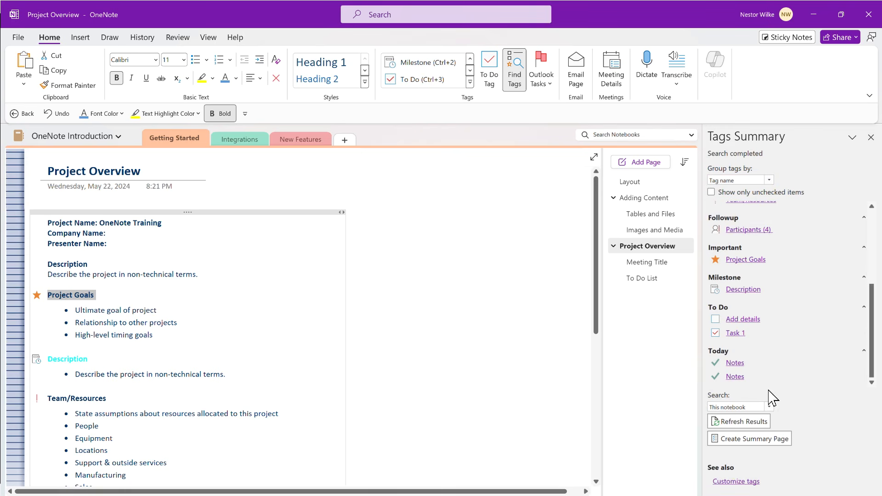
# Refresh the tag results for this notebook, create a summary page of the tagged notes, and look through it
pyautogui.click(749, 425)
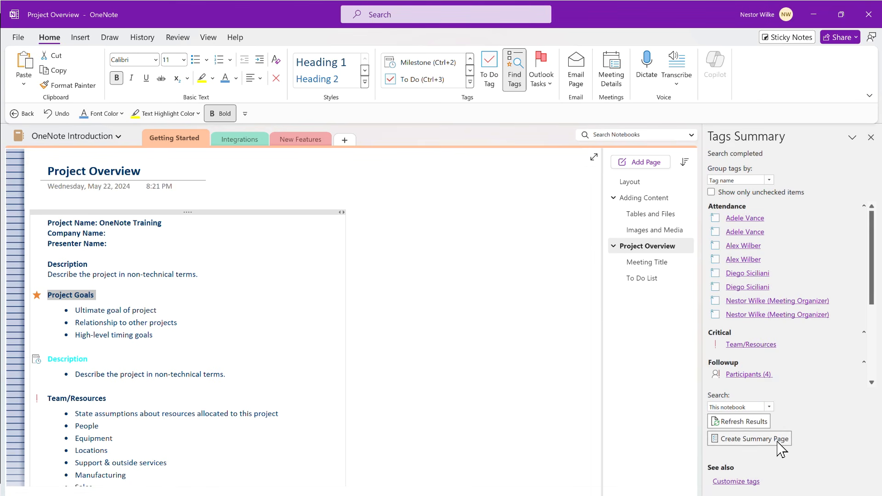
pyautogui.click(749, 438)
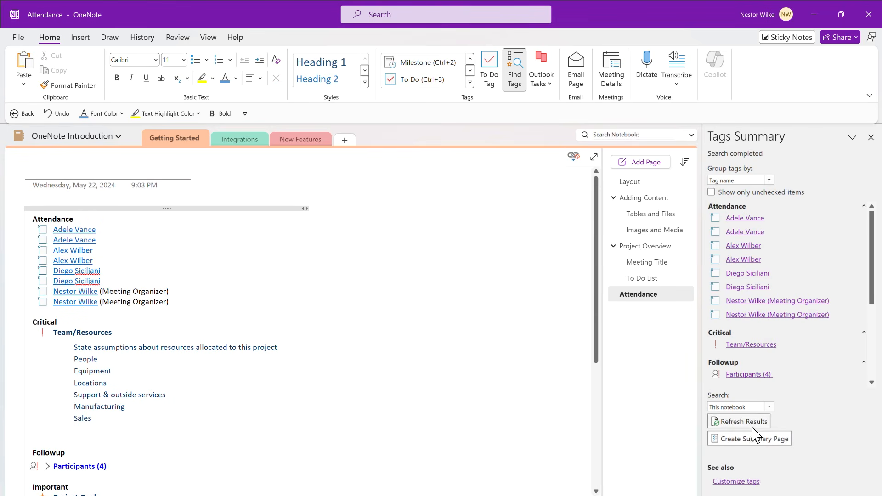
pyautogui.scroll(-1, 238, 272)
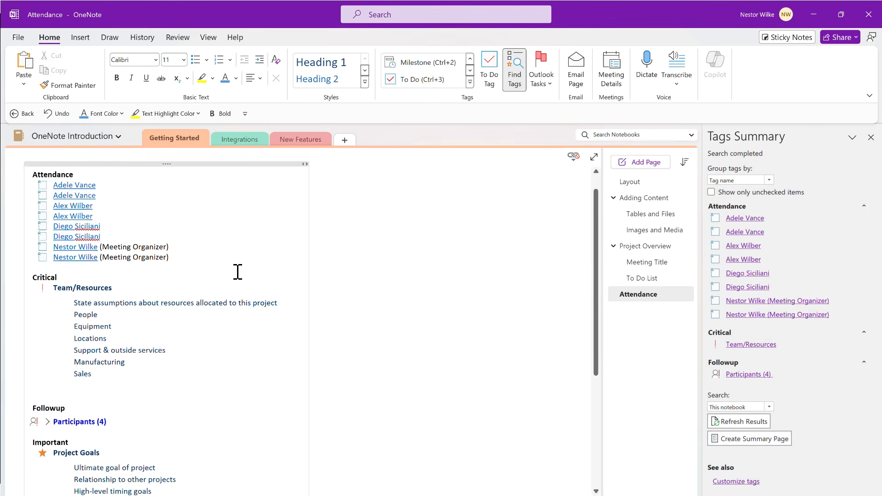
pyautogui.scroll(-6, 237, 272)
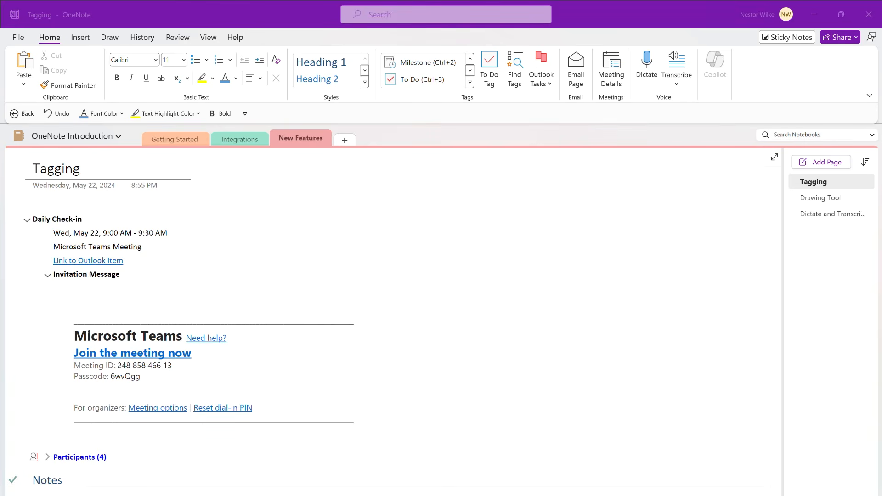
# Open the Drawing Tool page in New Features and check the enabled main tabs in the ribbon customization options without changing them
pyautogui.click(820, 200)
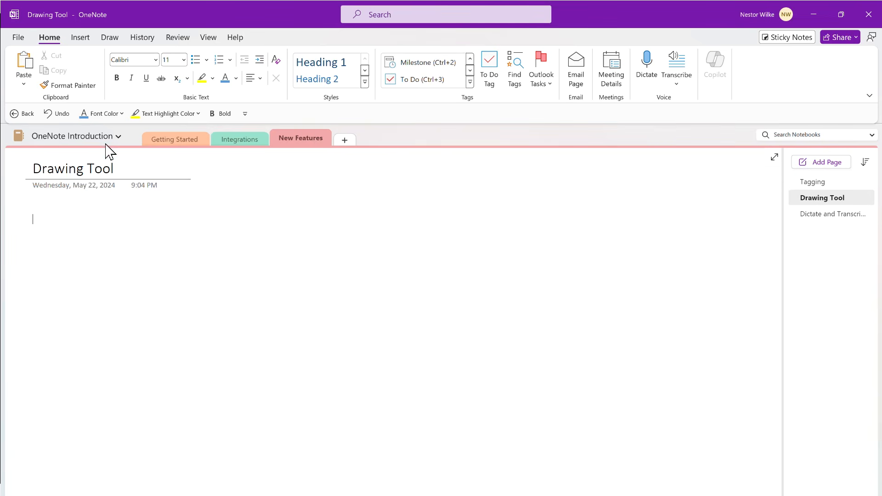
pyautogui.rightClick(110, 38)
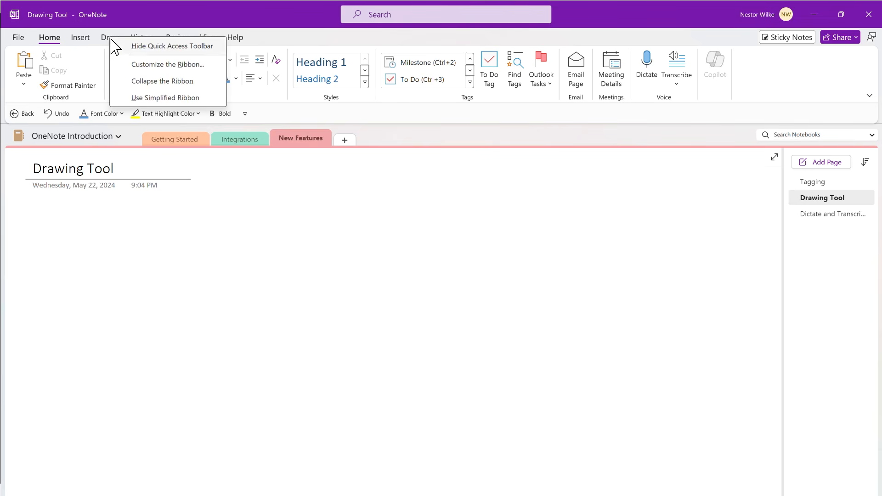
pyautogui.rightClick(55, 40)
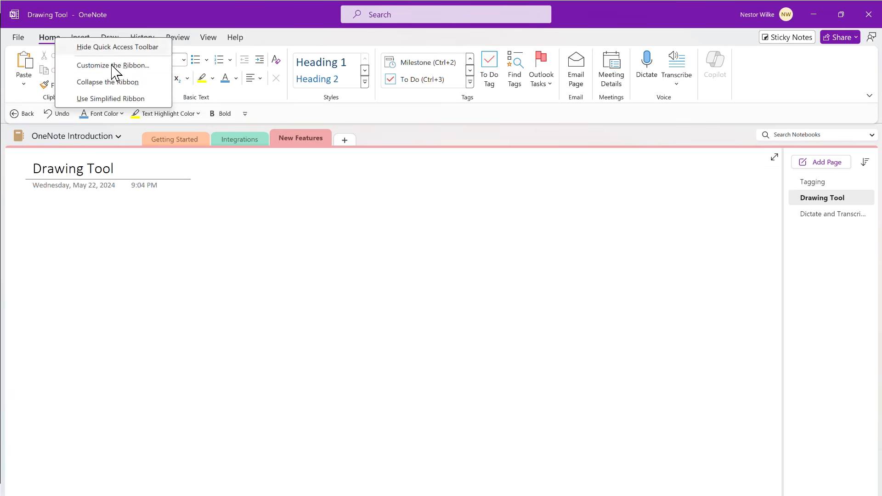
pyautogui.click(132, 69)
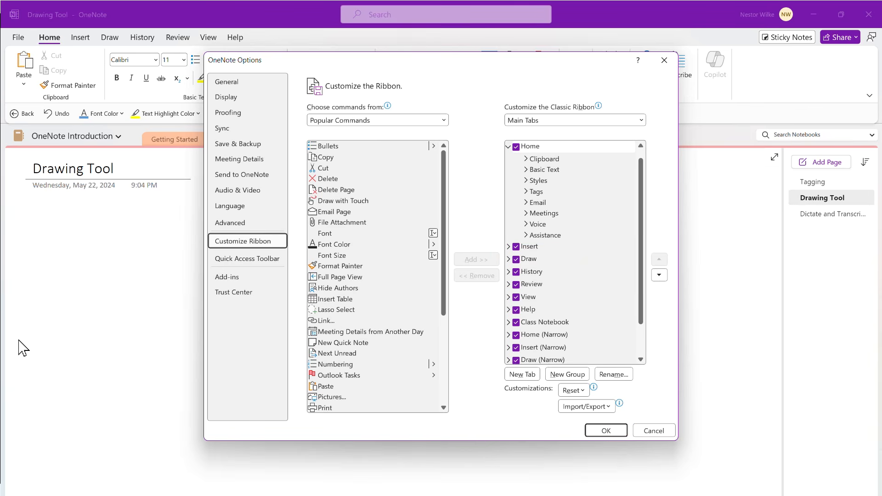
pyautogui.click(658, 432)
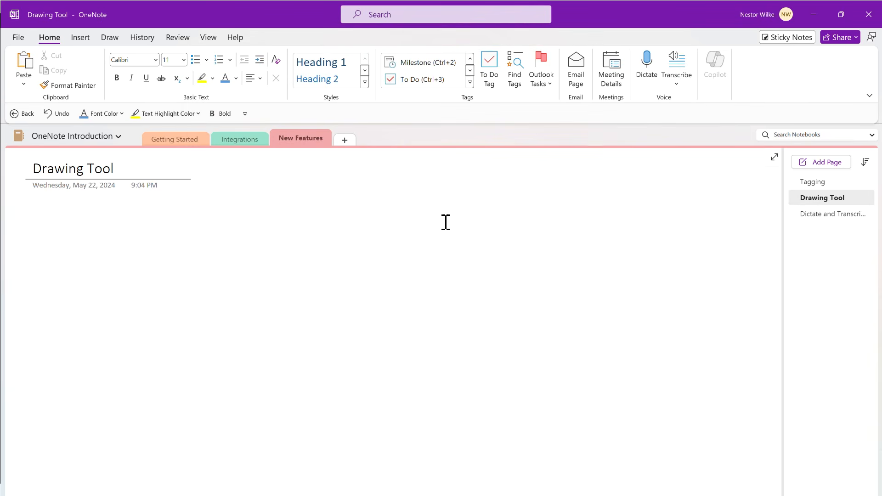
# Change the black pen's color to red and draw a curved arrow pointing right beneath the Drawing Tool title
pyautogui.click(111, 38)
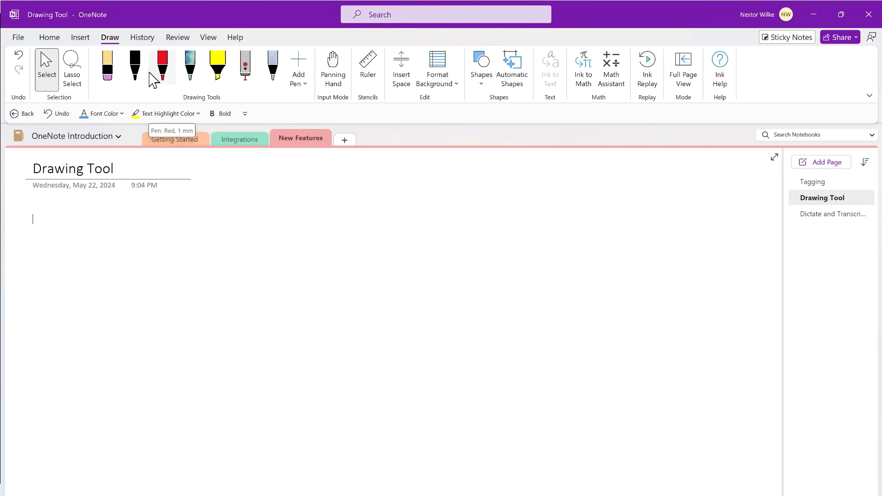
pyautogui.click(135, 74)
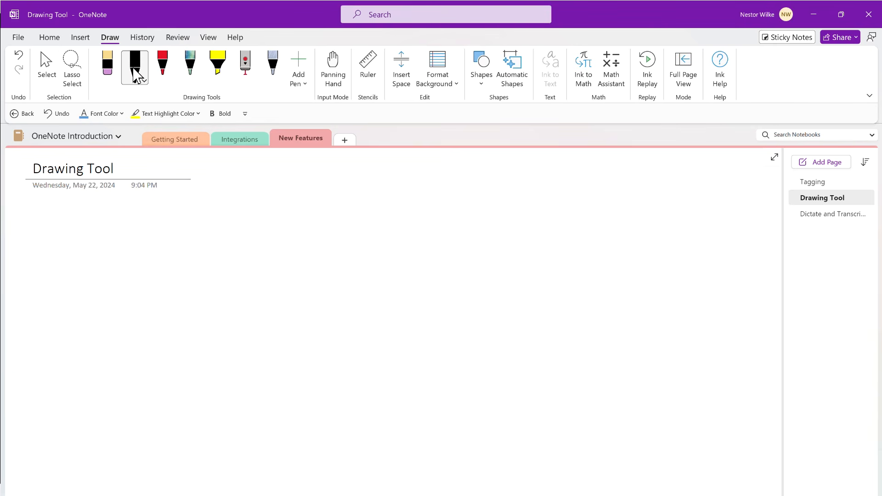
pyautogui.click(145, 81)
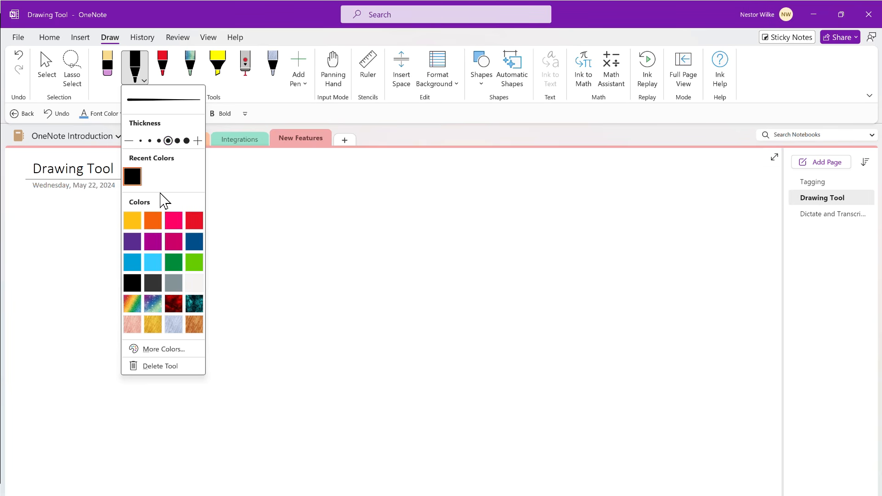
pyautogui.click(194, 223)
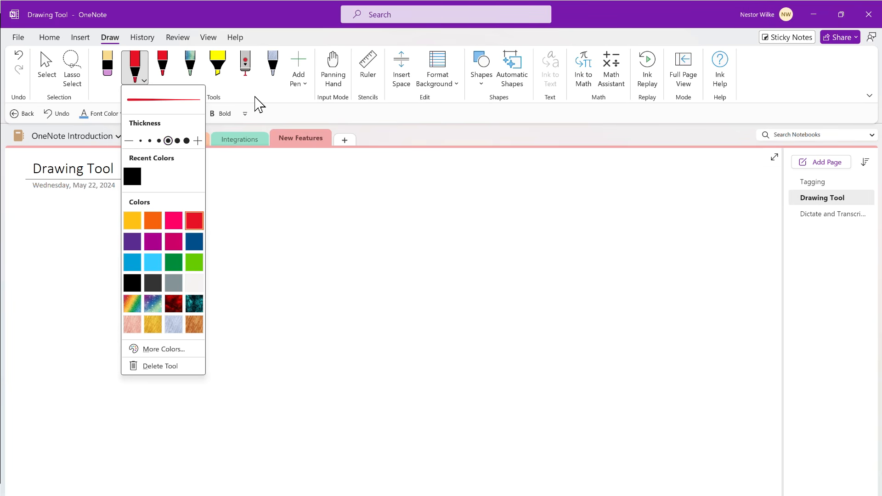
pyautogui.click(257, 103)
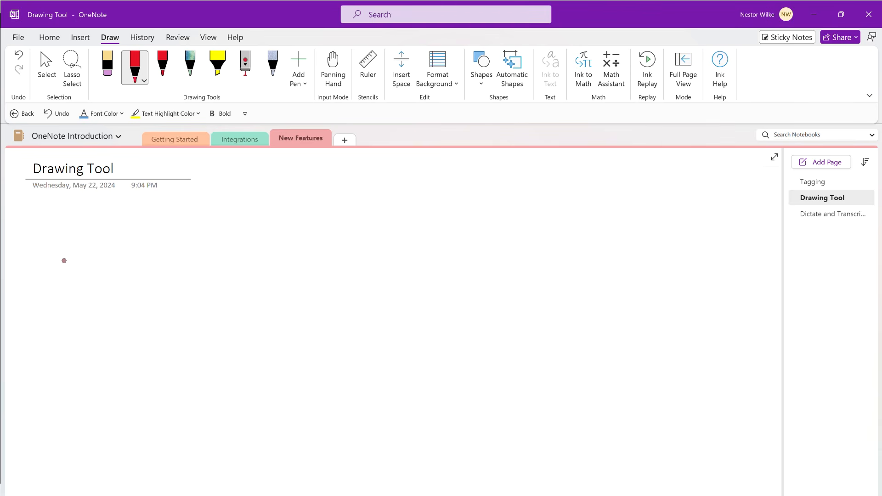
pyautogui.moveTo(54, 261); pyautogui.dragTo(125, 236)
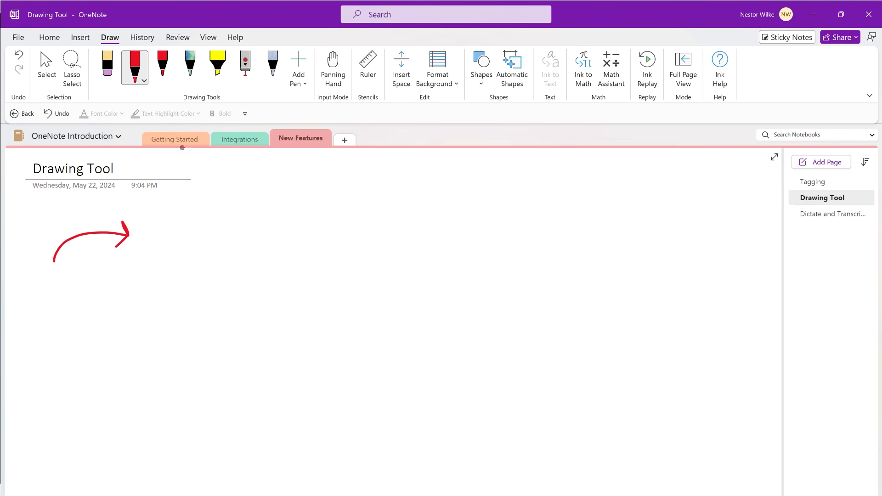
# Switch to selection mode, look at the annotated Images and Media page in Getting Started, and return to the Drawing Tool page
pyautogui.click(46, 69)
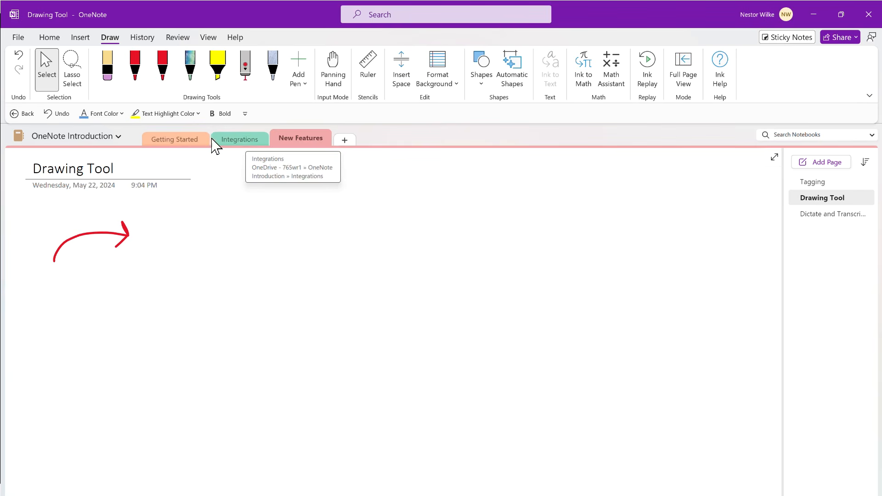
pyautogui.click(184, 141)
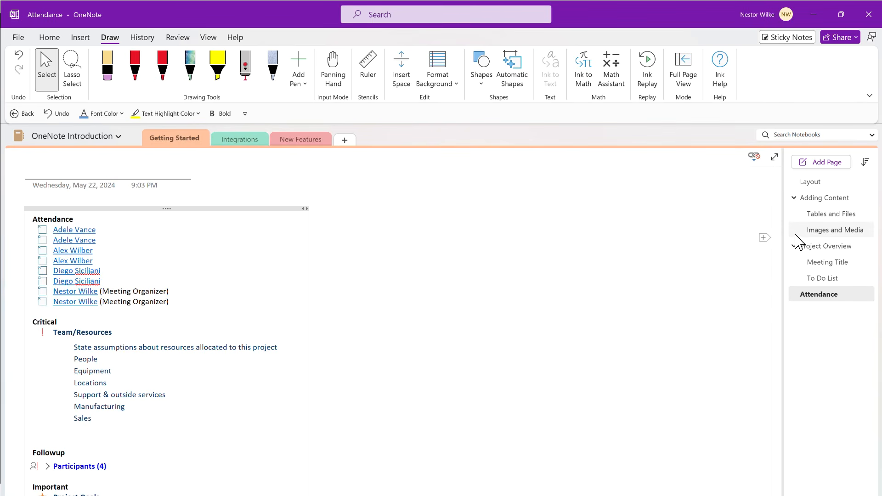
pyautogui.click(822, 230)
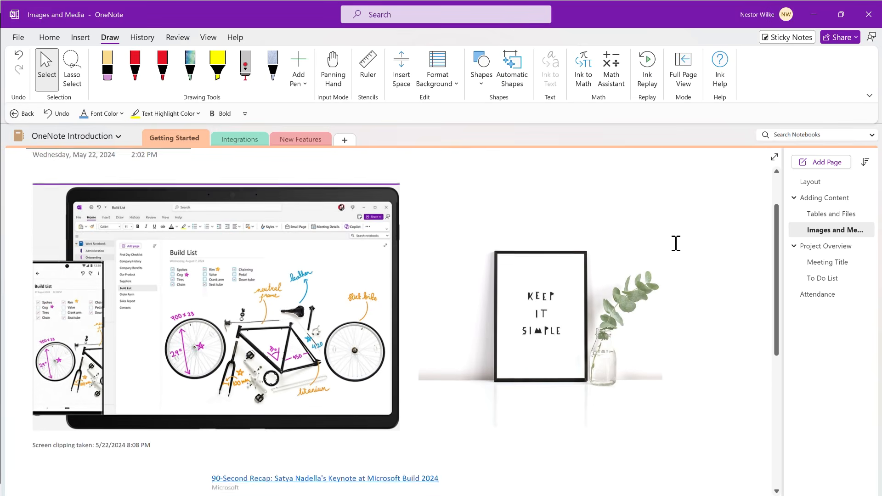
pyautogui.scroll(-2, 349, 276)
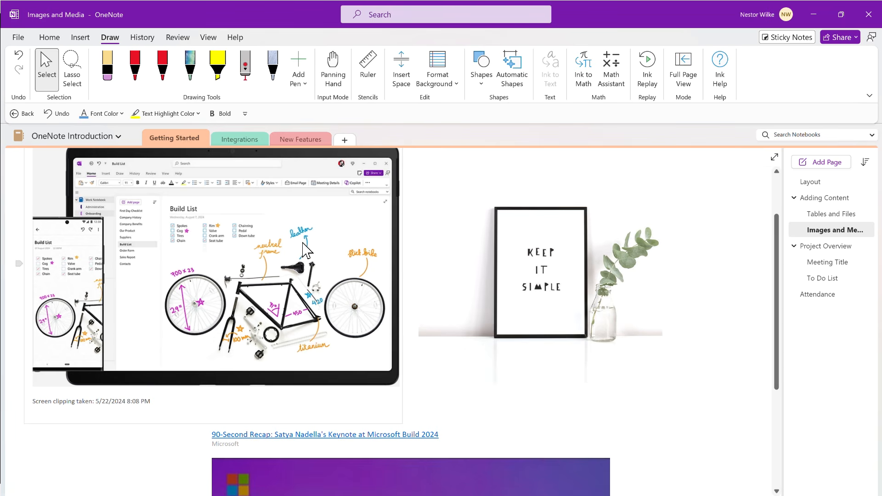
pyautogui.click(305, 140)
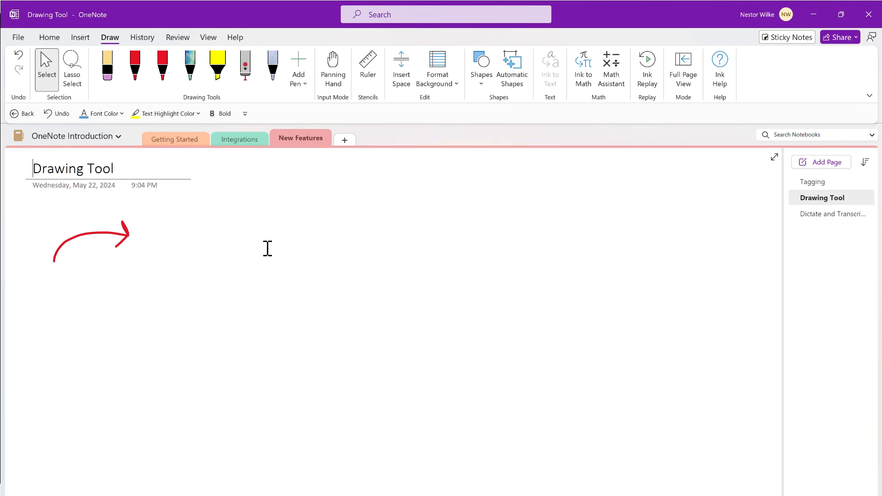
# Draw a freehand red rectangle beside the arrow, and with automatic shapes on, a rectangle, triangle, square, diamond and heart in the same row
pyautogui.click(135, 69)
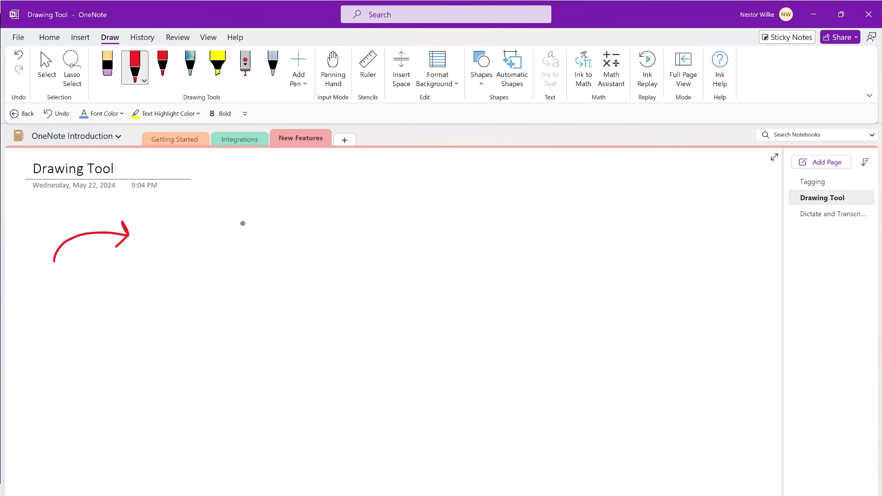
pyautogui.moveTo(241, 223); pyautogui.dragTo(276, 223)
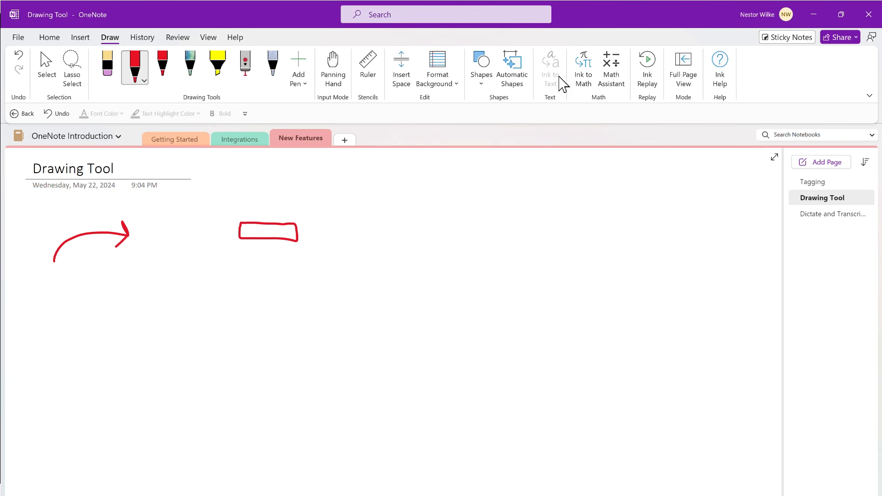
pyautogui.click(511, 67)
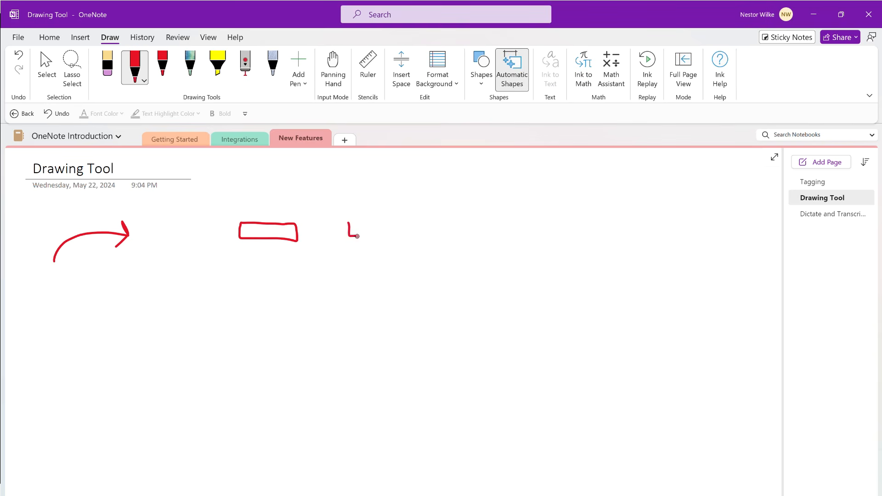
pyautogui.moveTo(395, 221); pyautogui.dragTo(353, 222)
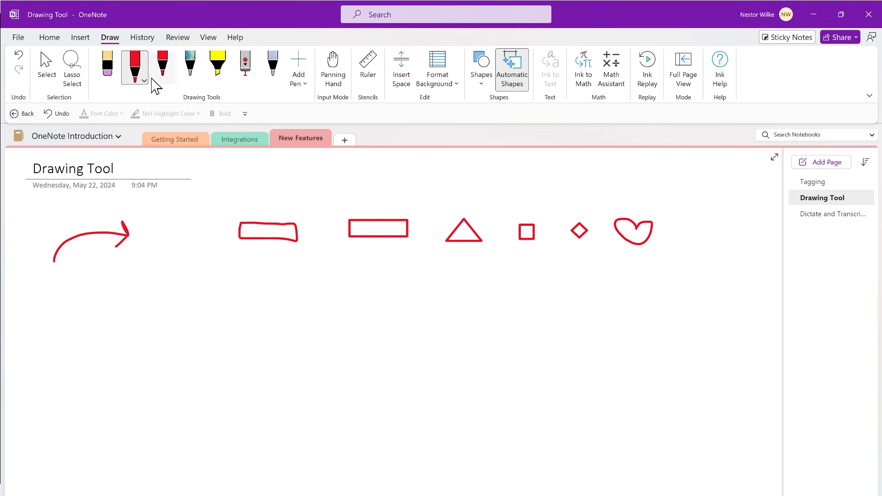
# Select the freehand rectangle, tilt and slightly enlarge it, and rotate it back to roughly level
pyautogui.click(46, 64)
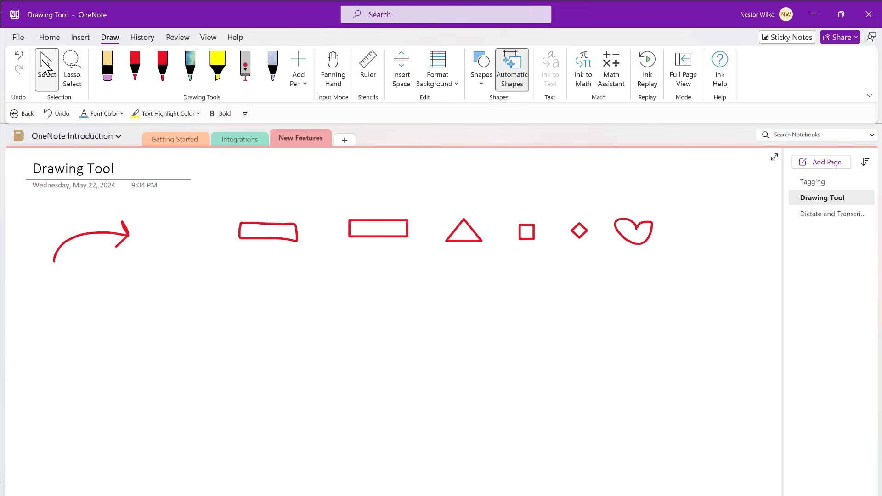
pyautogui.click(274, 228)
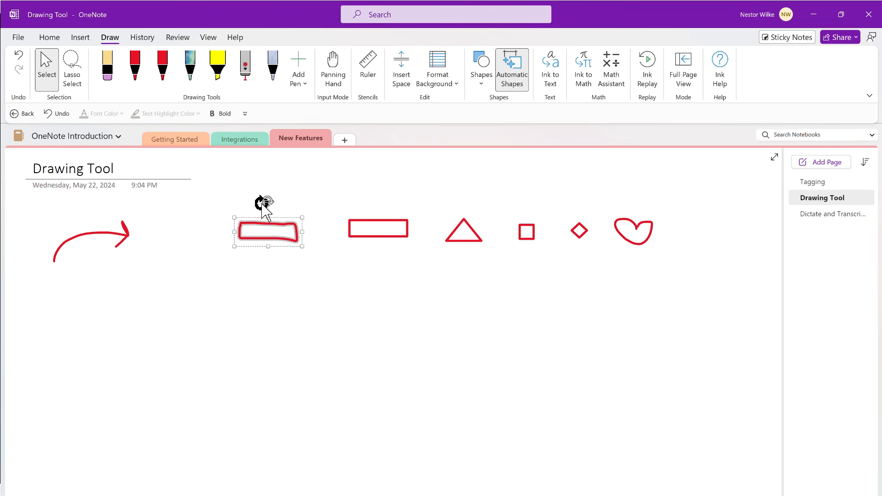
pyautogui.moveTo(270, 205)
pyautogui.mouseDown()
pyautogui.moveTo(283, 203)
pyautogui.moveTo(291, 221)
pyautogui.moveTo(280, 195)
pyautogui.mouseUp()
pyautogui.moveTo(234, 253)
pyautogui.mouseDown()
pyautogui.moveTo(181, 288)
pyautogui.moveTo(231, 253)
pyautogui.mouseUp()
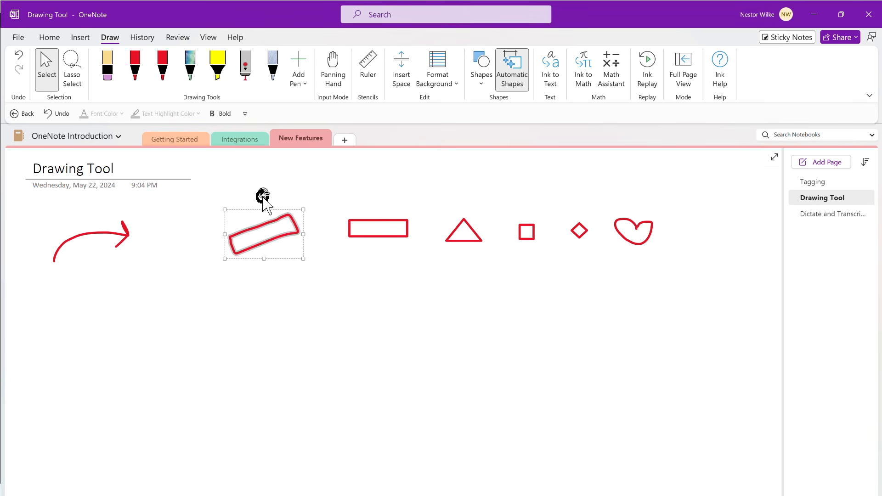
pyautogui.moveTo(264, 194)
pyautogui.mouseDown()
pyautogui.moveTo(278, 199)
pyautogui.moveTo(262, 200)
pyautogui.mouseUp()
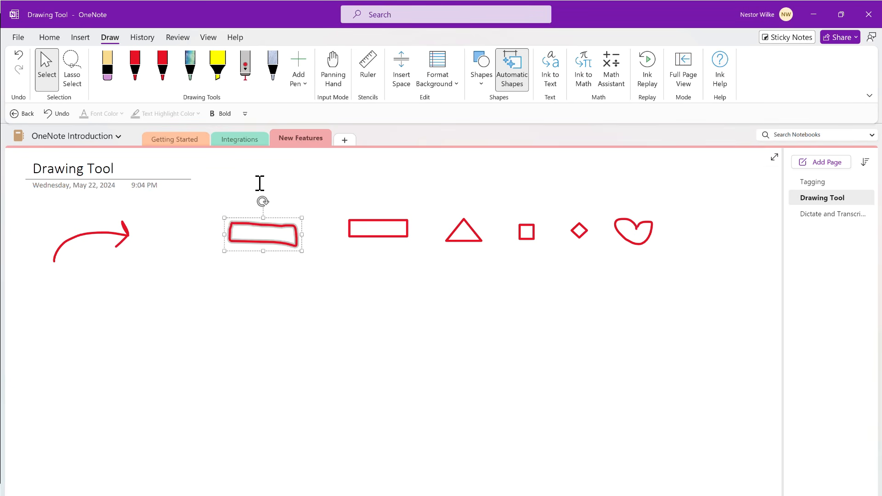
# Draw a red rectangle around the Drawing Tool title and a red diagonal line along the ruler set at 45°
pyautogui.click(138, 67)
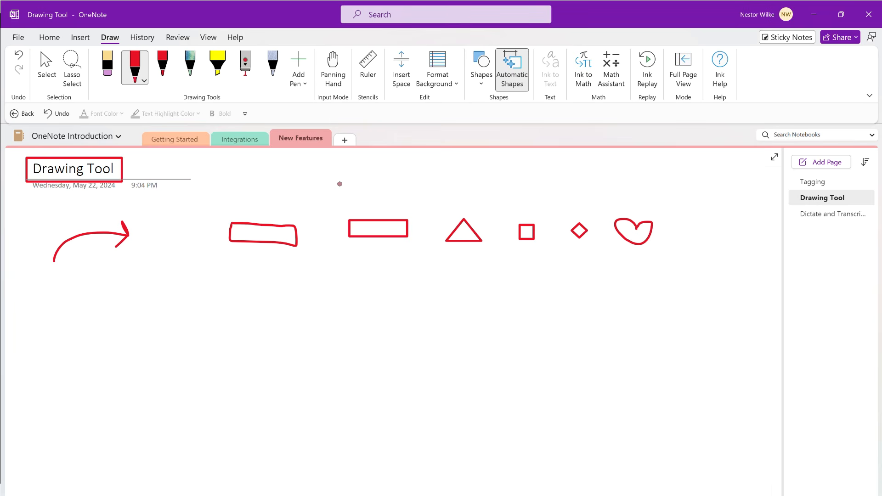
pyautogui.click(368, 64)
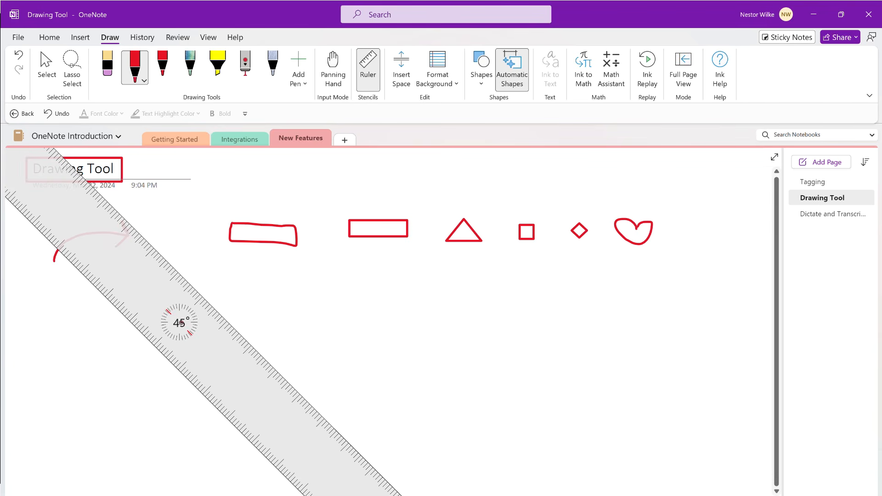
pyautogui.moveTo(182, 322); pyautogui.dragTo(335, 301)
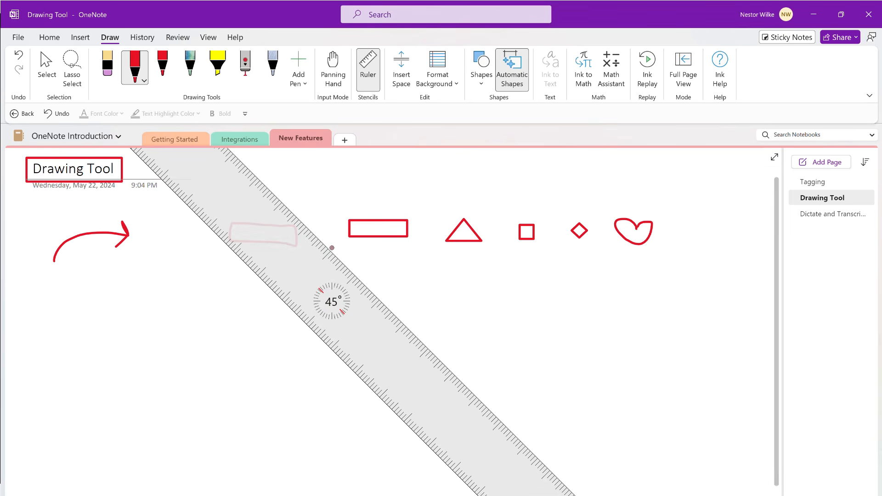
pyautogui.moveTo(324, 244); pyautogui.dragTo(458, 362)
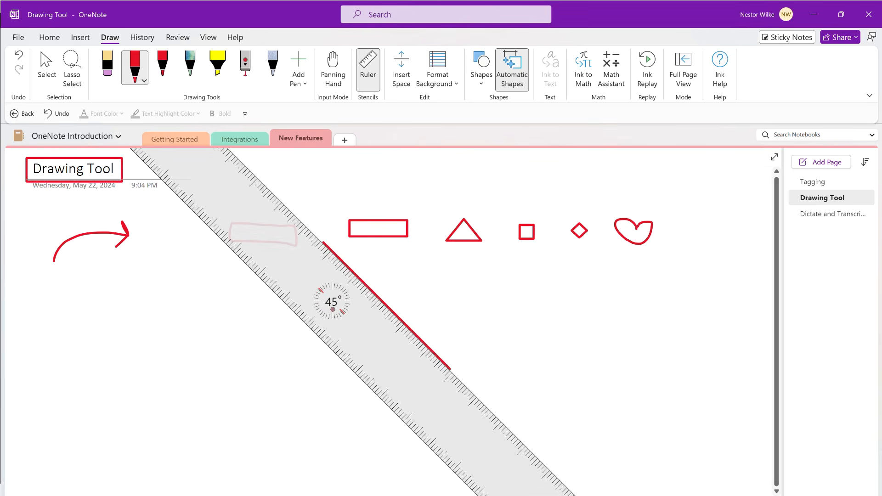
# Rotate the ruler to 73°, draw a second red line along its edge crossing the first, and hide the ruler
pyautogui.scroll(-11, 341, 298)
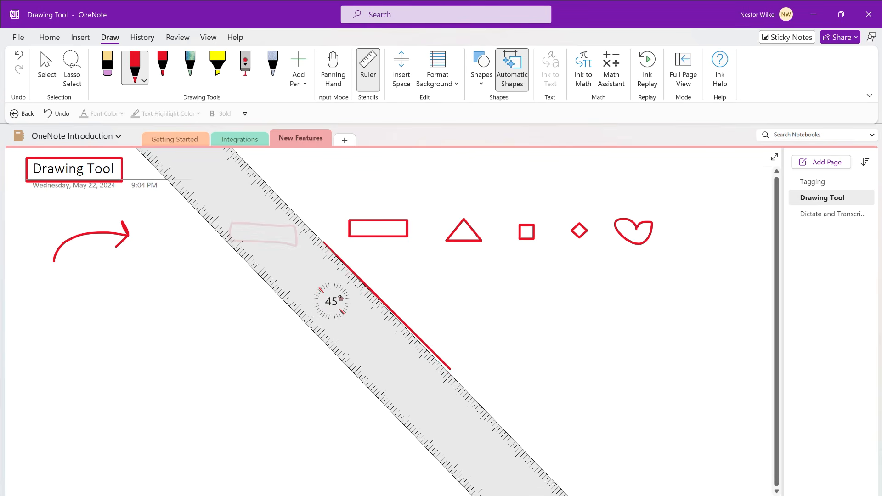
pyautogui.scroll(-17, 341, 299)
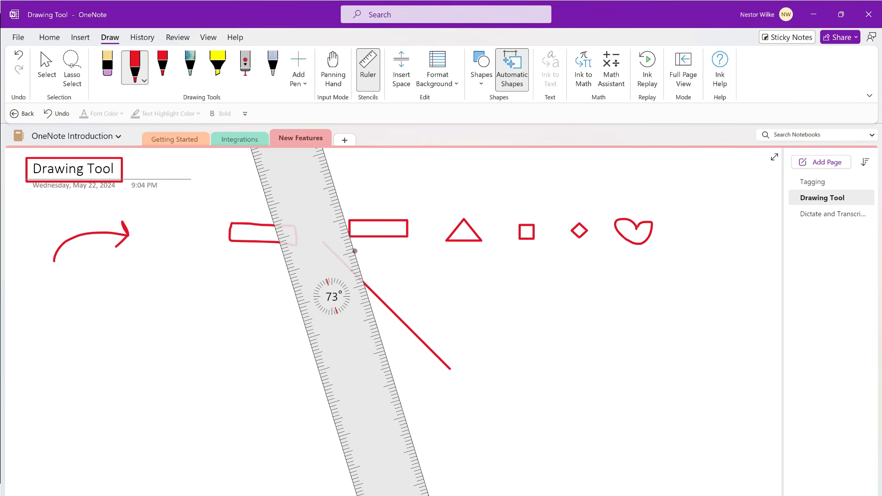
pyautogui.moveTo(386, 336); pyautogui.dragTo(388, 343)
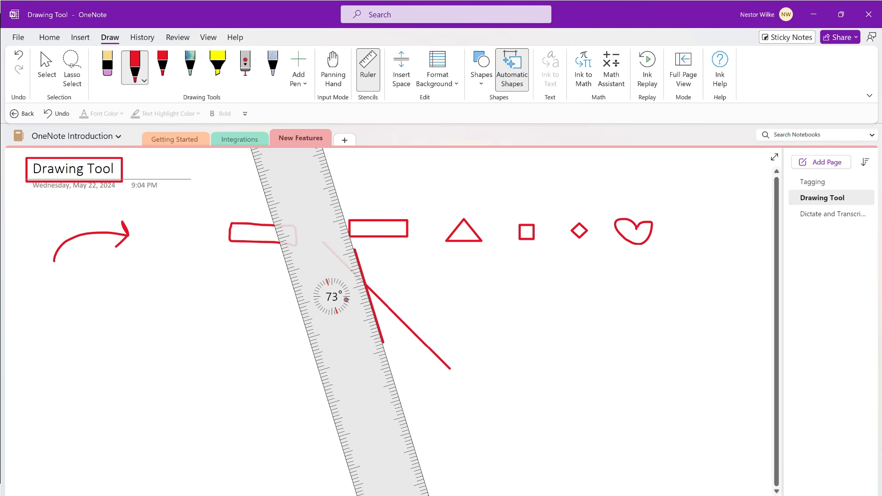
pyautogui.moveTo(341, 298)
pyautogui.mouseDown()
pyautogui.moveTo(275, 277)
pyautogui.moveTo(292, 338)
pyautogui.moveTo(313, 343)
pyautogui.moveTo(320, 291)
pyautogui.mouseUp()
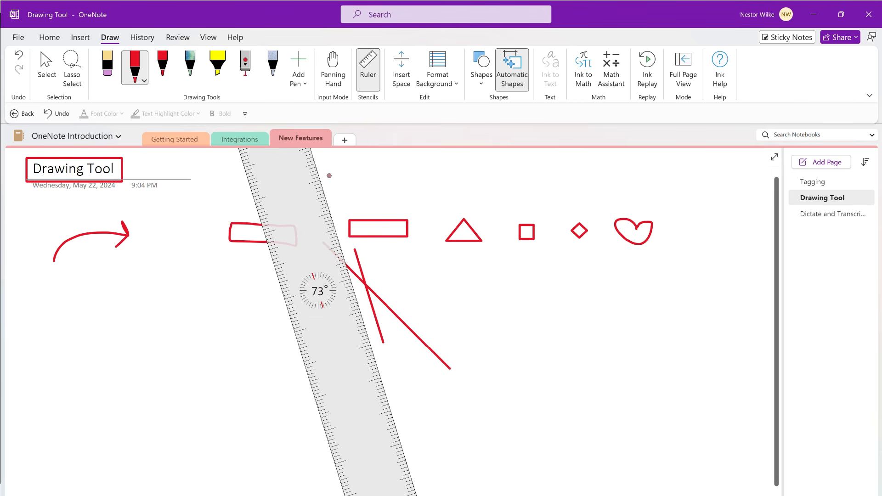
pyautogui.click(376, 74)
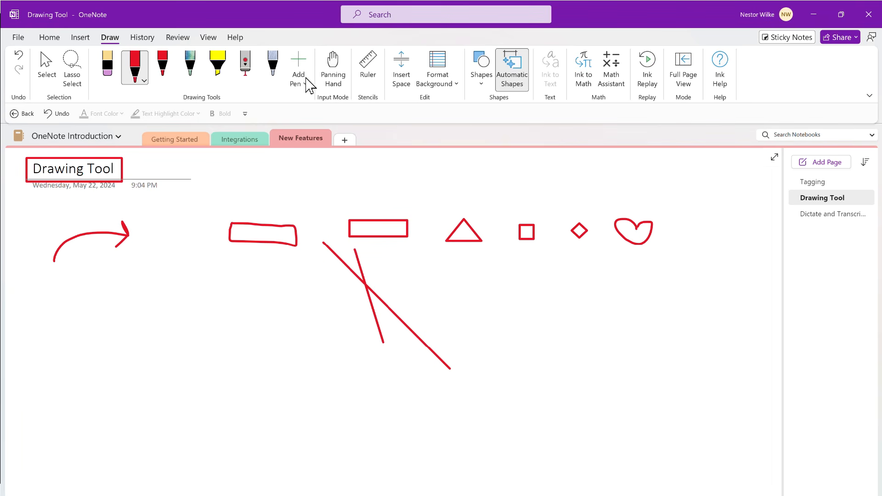
# Highlight the Drawing Tool title in yellow and check the highlighter's thickness and color options without changing them
pyautogui.click(219, 69)
pyautogui.moveTo(37, 169); pyautogui.dragTo(119, 170)
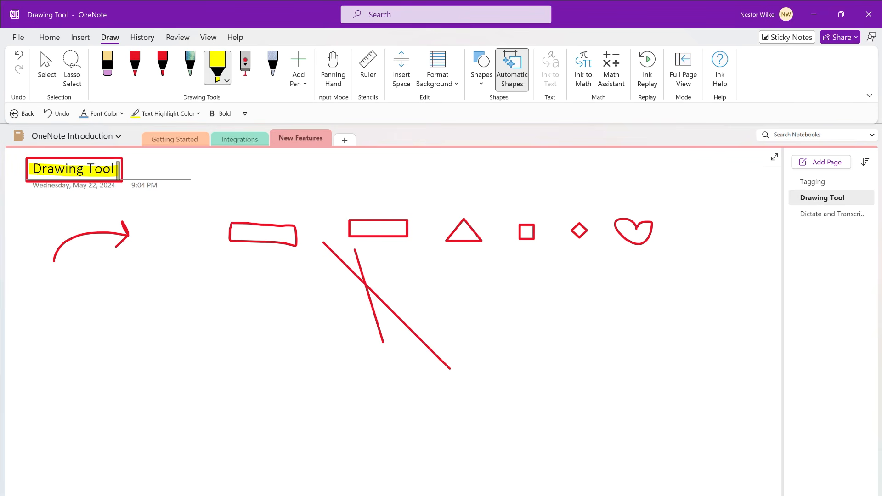
pyautogui.click(227, 81)
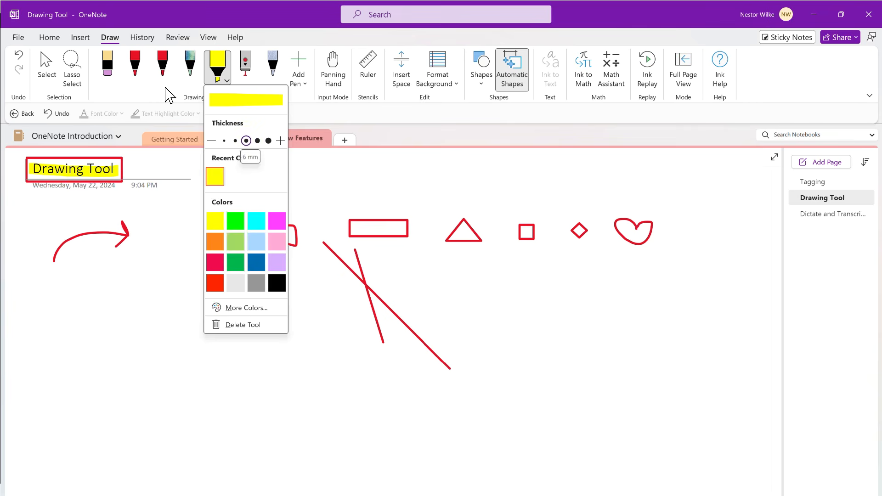
pyautogui.click(144, 89)
# Erase the curved arrow, the freehand rectangle, the two crossed lines and the heart, and dismiss the scribble-erase tip
pyautogui.click(108, 69)
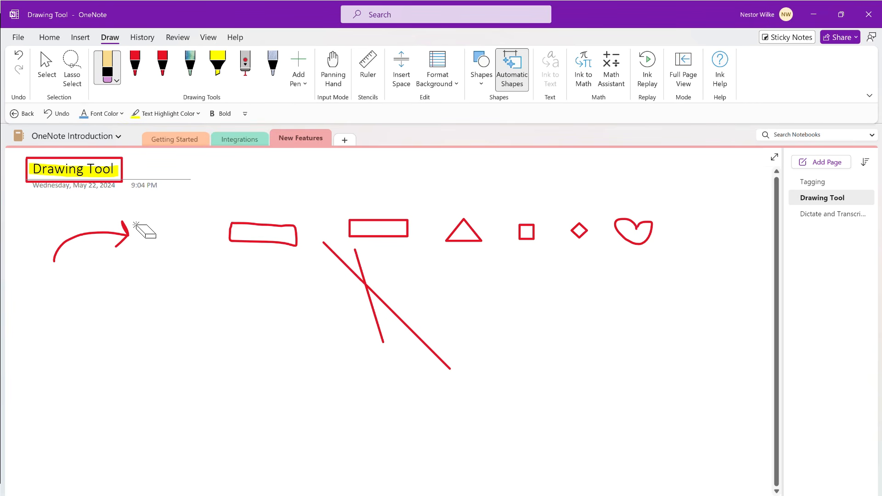
pyautogui.moveTo(267, 224)
pyautogui.mouseDown()
pyautogui.moveTo(272, 241)
pyautogui.moveTo(368, 280)
pyautogui.mouseUp()
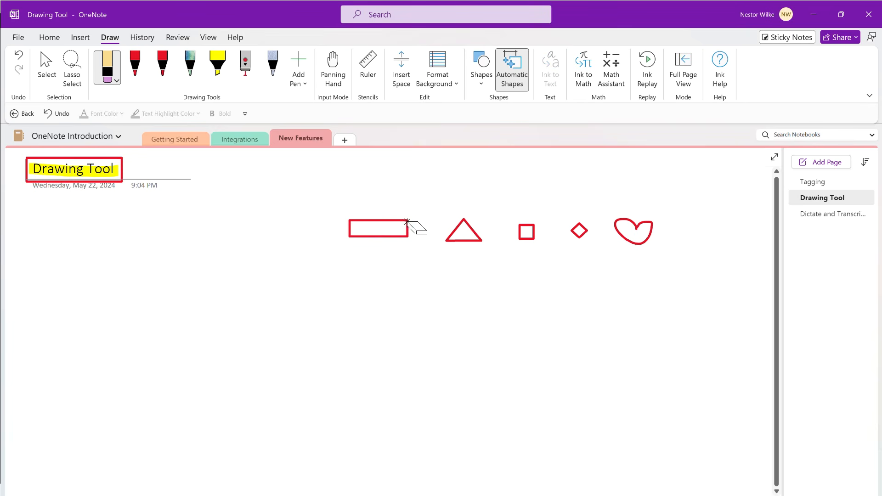
pyautogui.moveTo(635, 219); pyautogui.dragTo(634, 232)
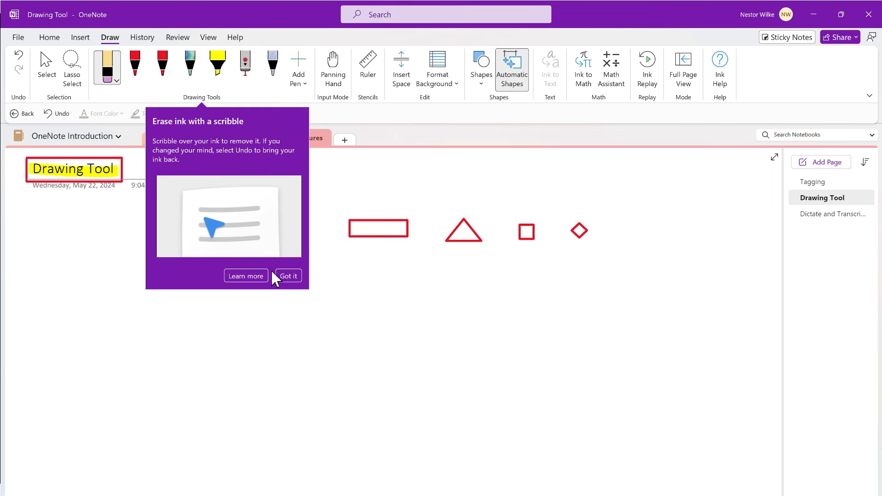
pyautogui.click(290, 277)
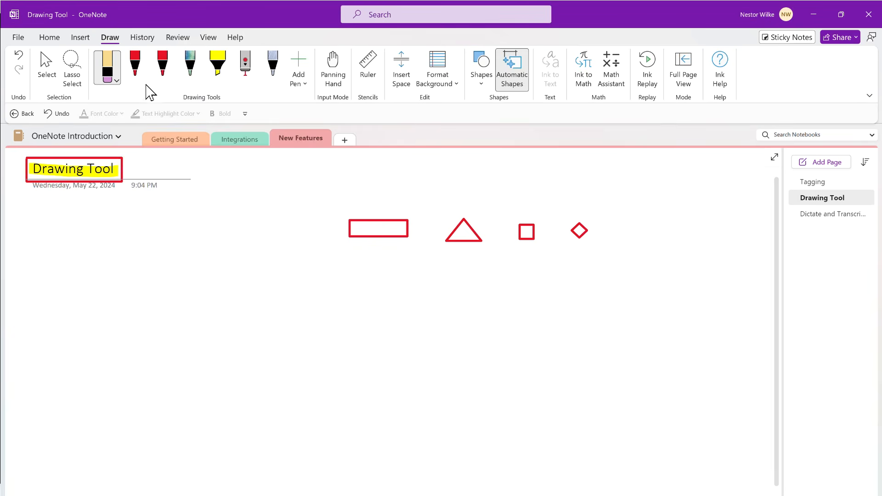
# Scribble in red over the Drawing Tool title, first with automatic shapes on and again with them off, and pick up the eraser
pyautogui.click(135, 64)
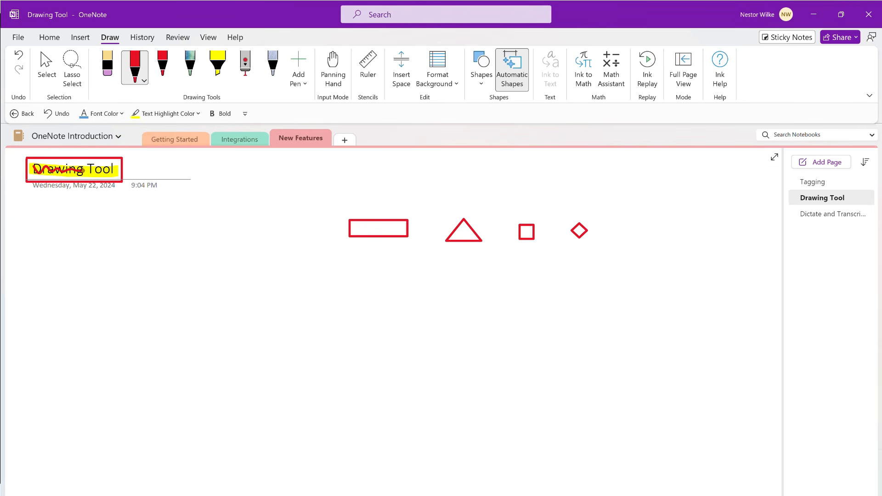
pyautogui.moveTo(105, 170); pyautogui.dragTo(125, 169)
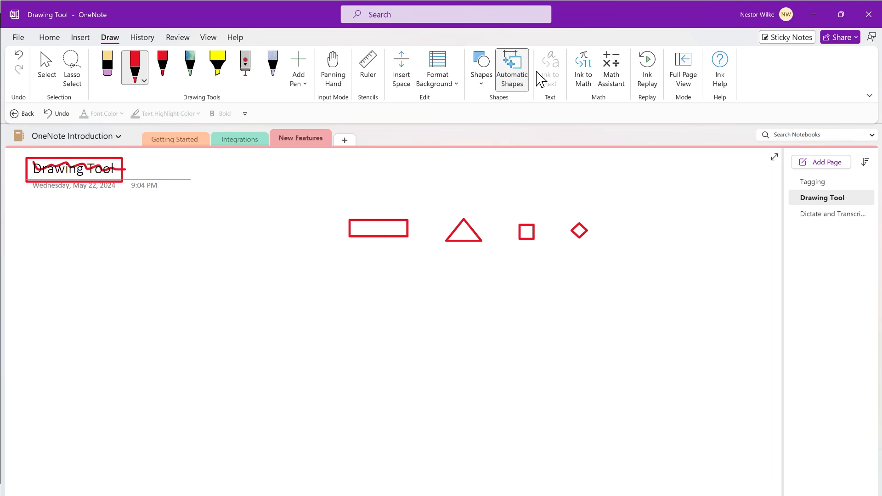
pyautogui.click(509, 69)
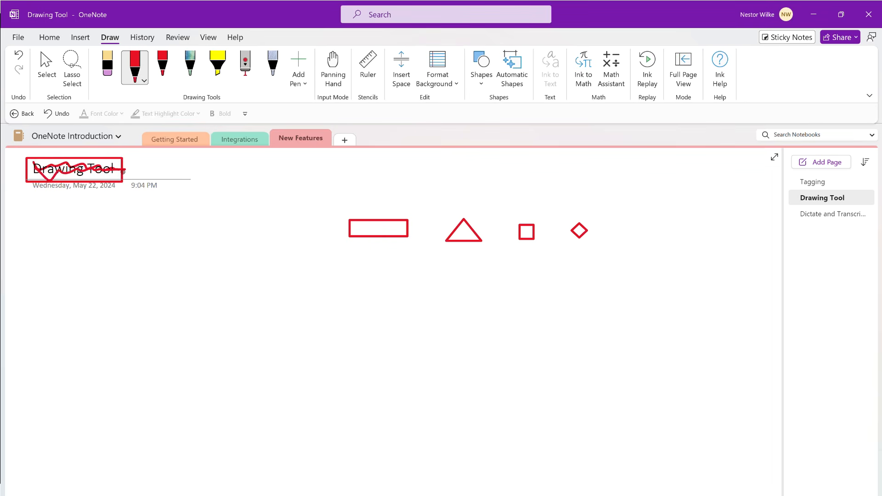
pyautogui.click(109, 71)
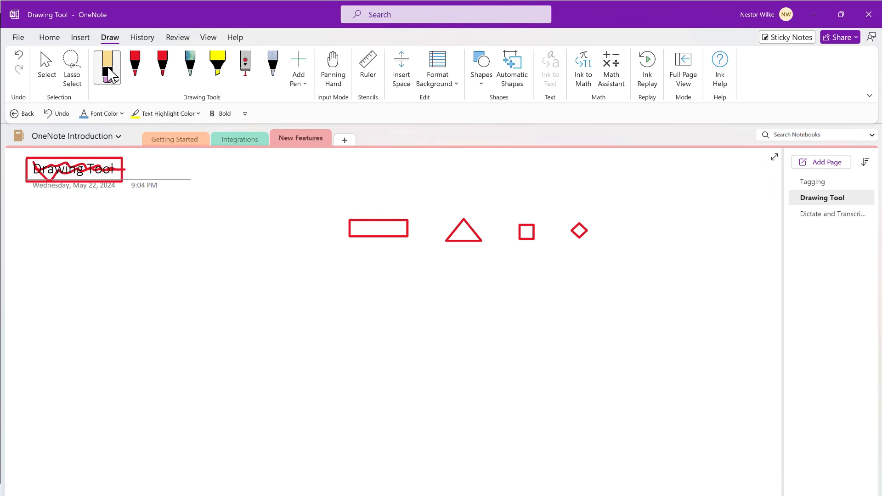
# Erase the red scribble and the red rectangle drawn over the Drawing Tool page title
pyautogui.click(110, 71)
pyautogui.click(79, 173)
pyautogui.moveTo(78, 173); pyautogui.dragTo(66, 174)
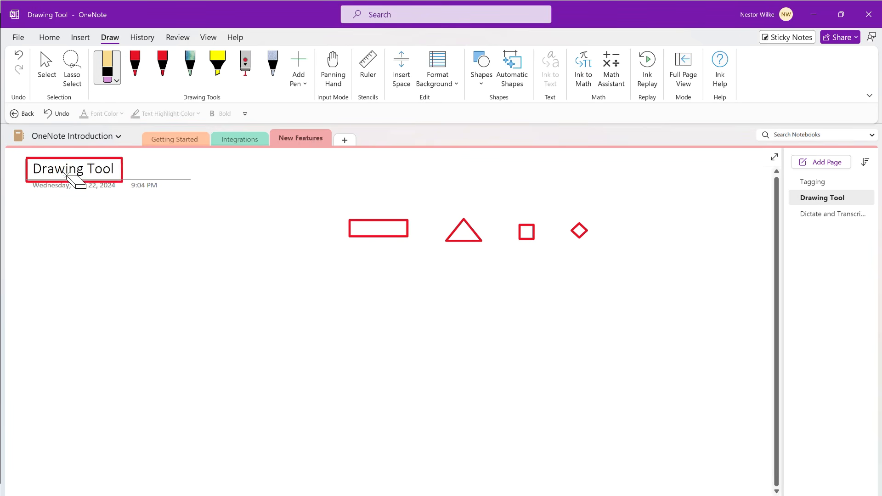
# Demonstrate the laser pointer with several short strokes around the red shapes on the page
pyautogui.click(305, 84)
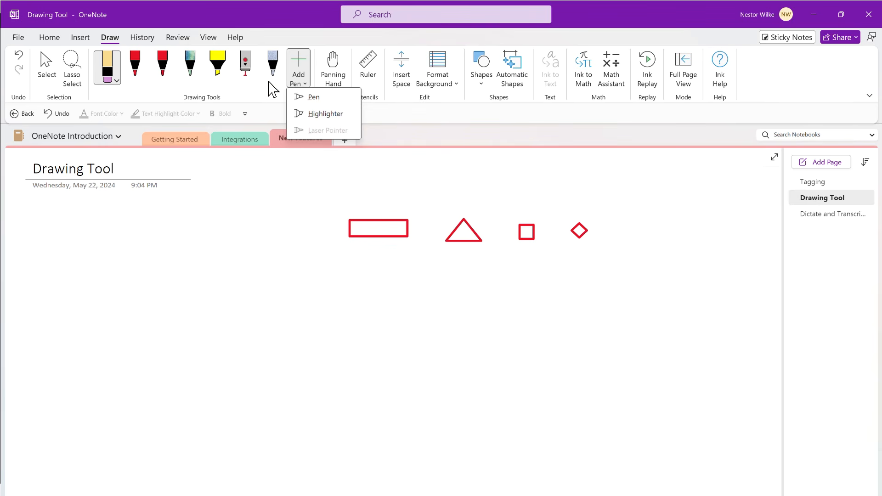
pyautogui.click(245, 73)
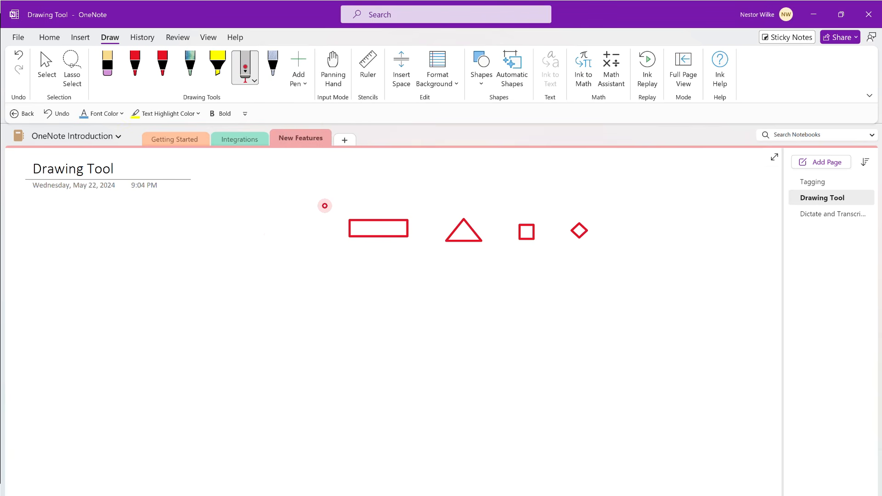
pyautogui.moveTo(449, 186); pyautogui.dragTo(435, 187)
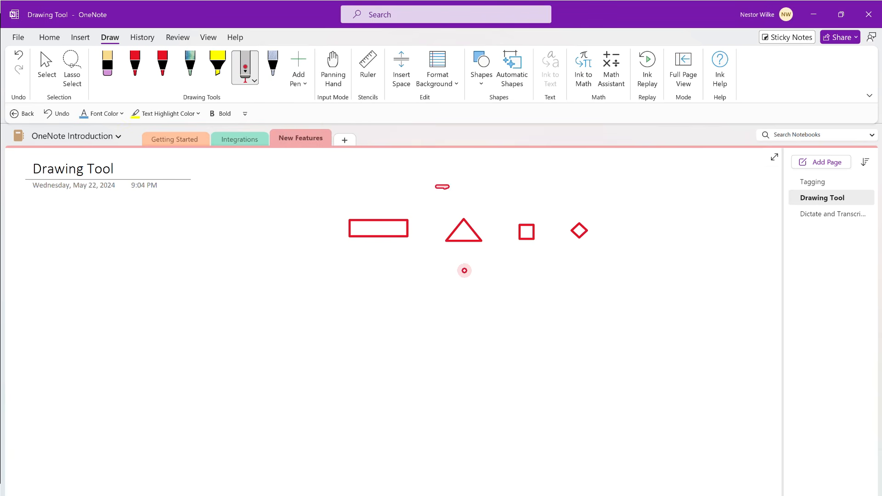
pyautogui.moveTo(462, 269); pyautogui.dragTo(490, 269)
pyautogui.moveTo(626, 264); pyautogui.dragTo(648, 236)
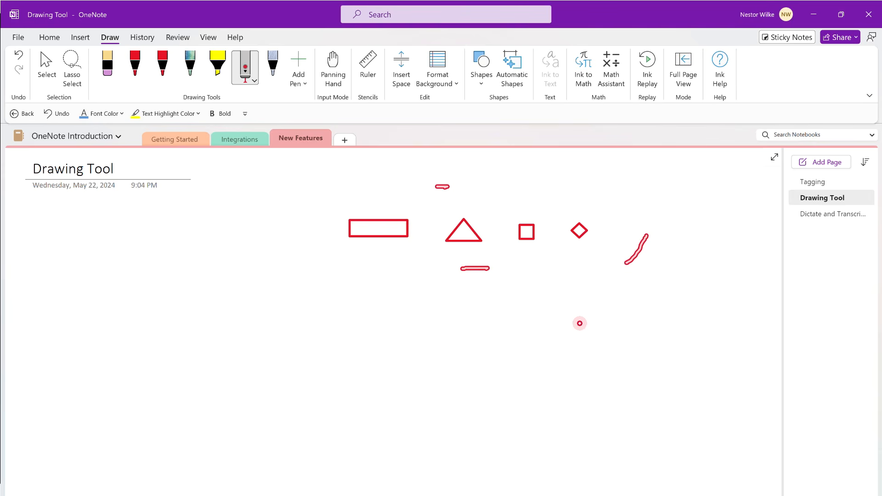
pyautogui.moveTo(346, 298); pyautogui.dragTo(285, 266)
pyautogui.moveTo(274, 231); pyautogui.dragTo(255, 209)
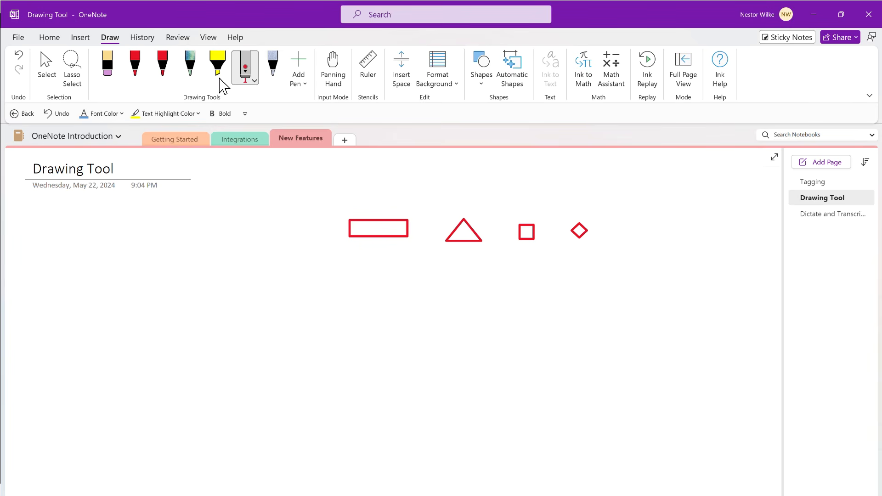
# Start an ink equation with Ink to Math and handwrite f = ma in its writing area
pyautogui.click(136, 66)
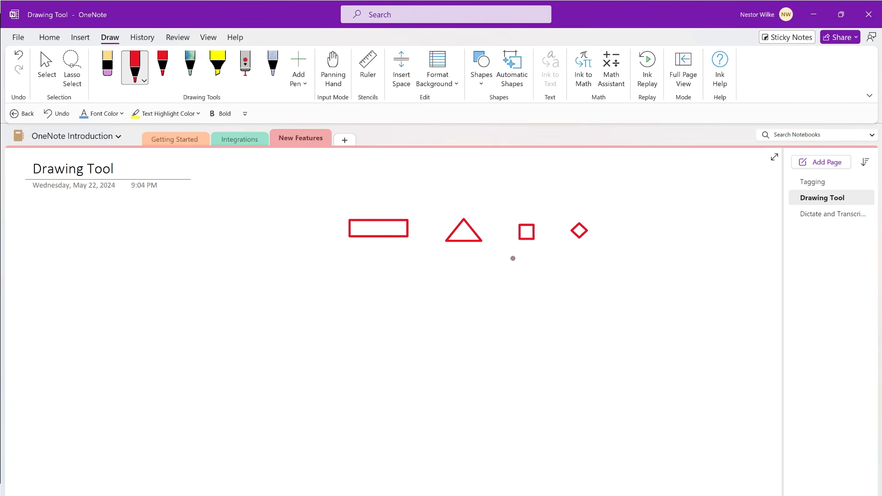
pyautogui.click(583, 69)
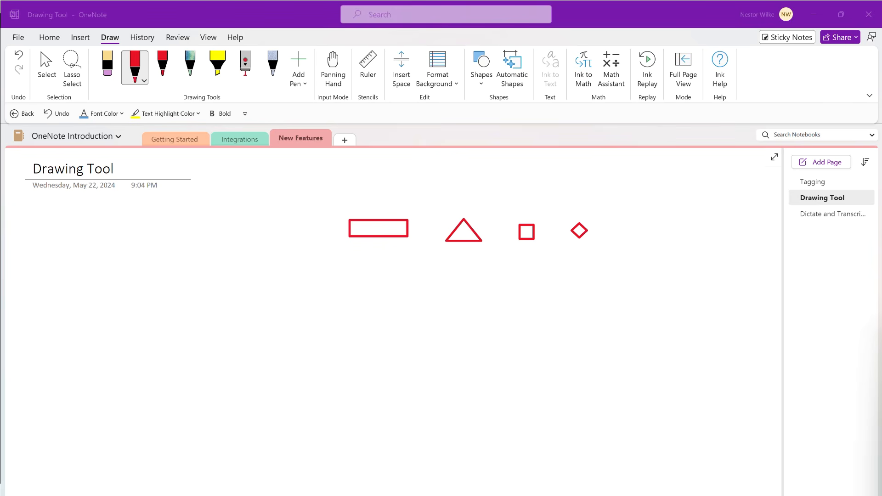
pyautogui.moveTo(496, 296)
pyautogui.mouseDown()
pyautogui.moveTo(425, 272)
pyautogui.moveTo(476, 268)
pyautogui.mouseUp()
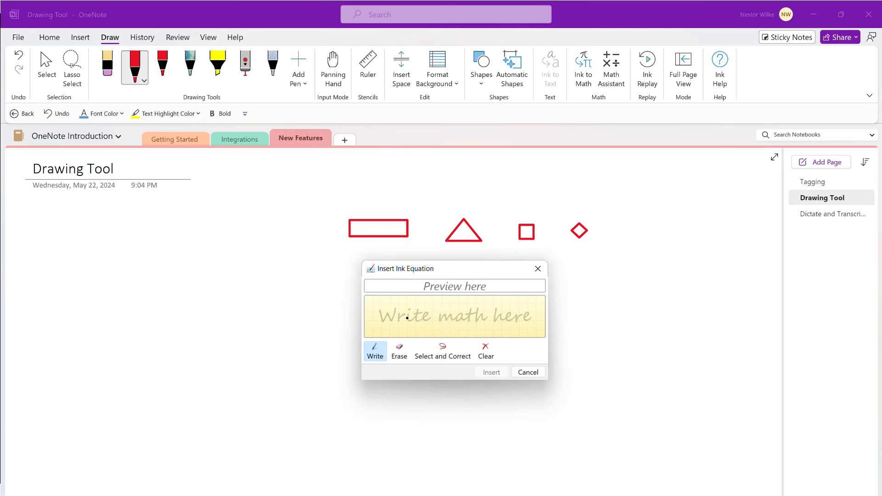
pyautogui.moveTo(405, 322); pyautogui.dragTo(404, 306)
pyautogui.moveTo(403, 315)
pyautogui.mouseDown()
pyautogui.moveTo(516, 318)
pyautogui.moveTo(520, 328)
pyautogui.mouseUp()
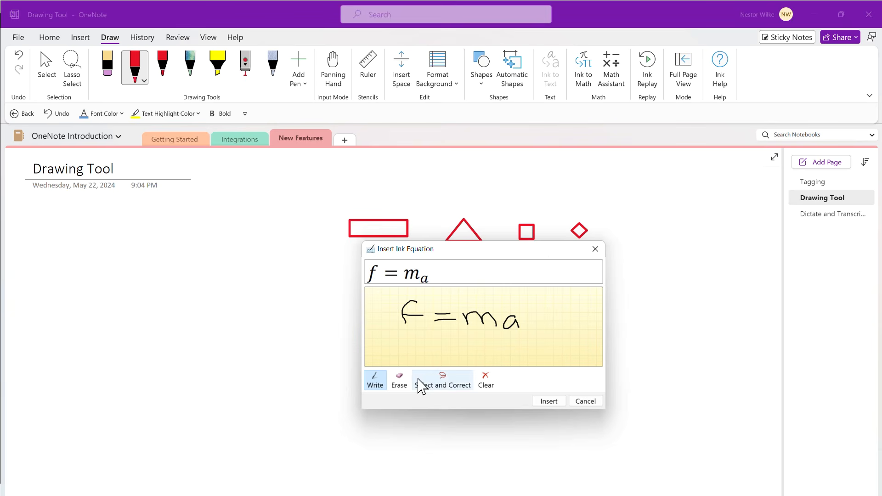
# Try to correct the subscript a in the ink equation by choosing the suggested letter a
pyautogui.click(448, 384)
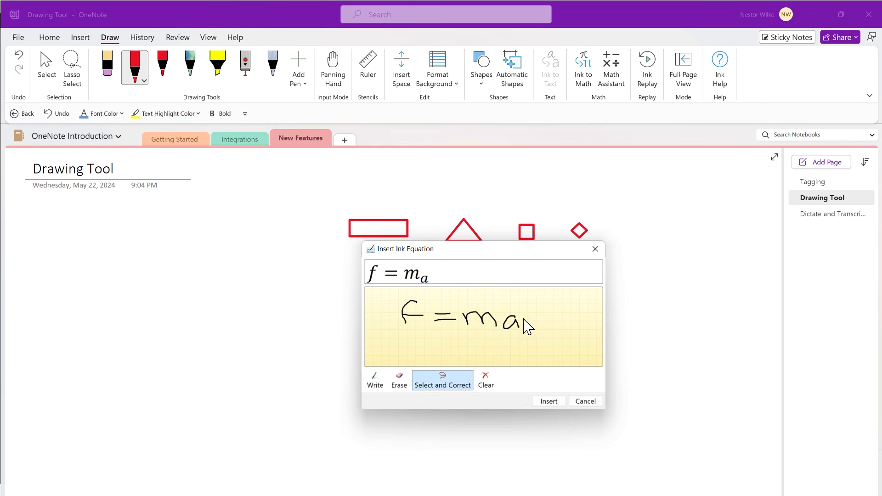
pyautogui.click(514, 325)
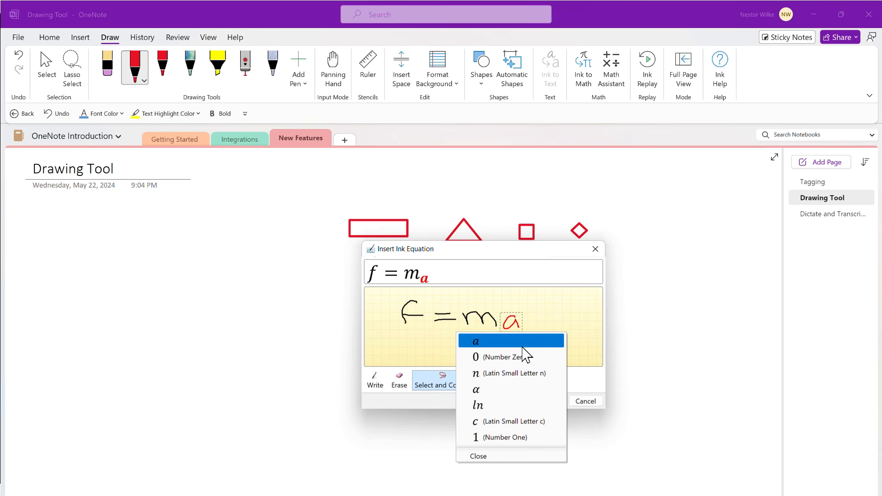
pyautogui.click(500, 342)
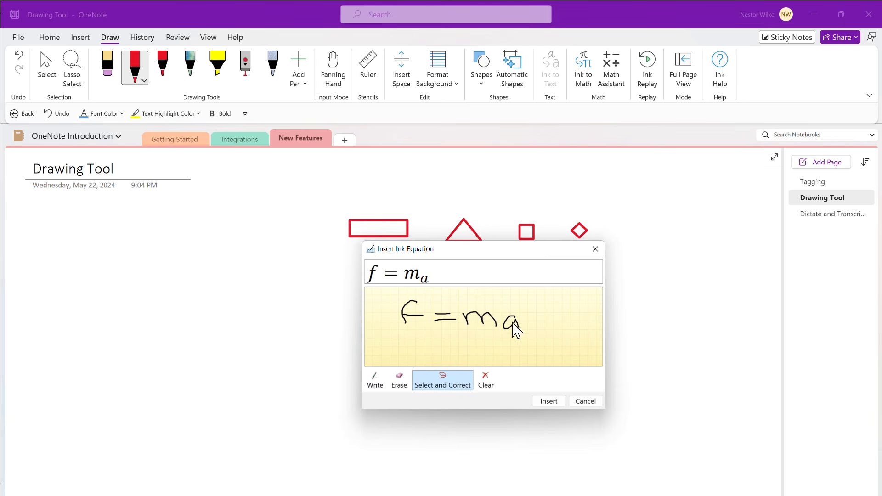
# Erase the handwritten a and rewrite it level with the m so the equation reads f = ma
pyautogui.click(399, 383)
pyautogui.click(517, 322)
pyautogui.click(375, 381)
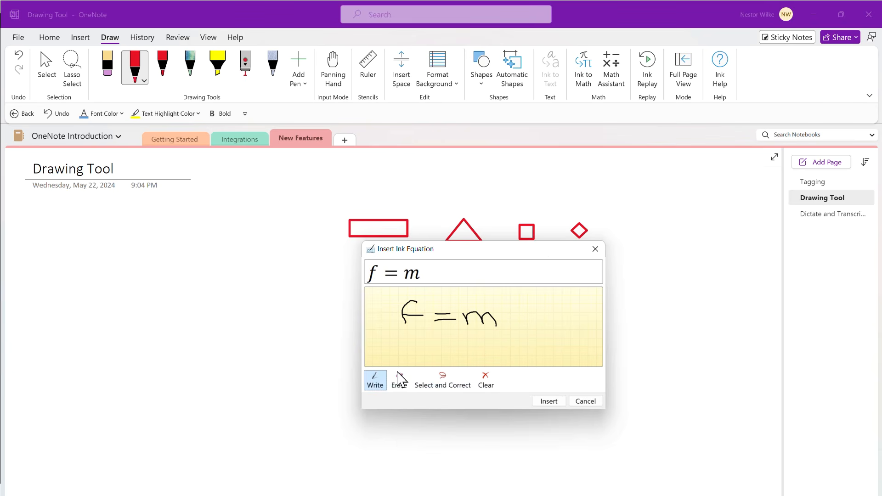
pyautogui.moveTo(517, 312)
pyautogui.mouseDown()
pyautogui.moveTo(506, 325)
pyautogui.moveTo(518, 323)
pyautogui.mouseUp()
# Insert the equation and move it to the empty area below and left of the red rectangle
pyautogui.click(549, 400)
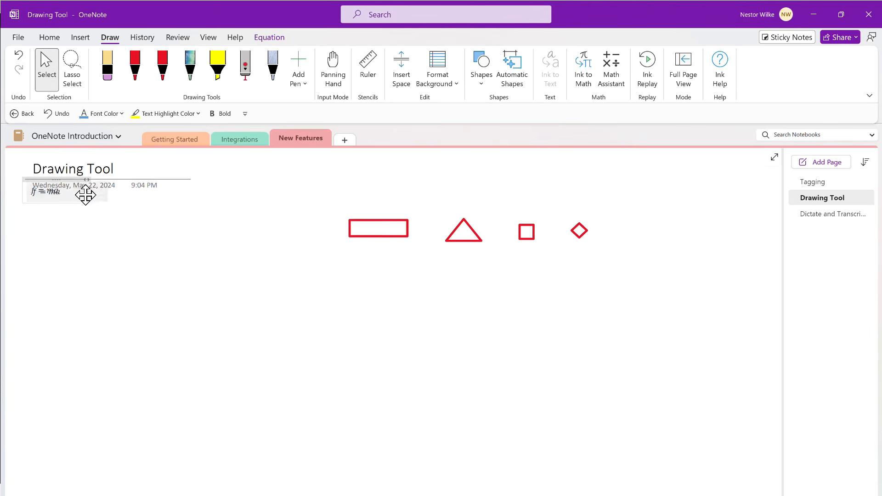
pyautogui.moveTo(82, 191); pyautogui.dragTo(221, 271)
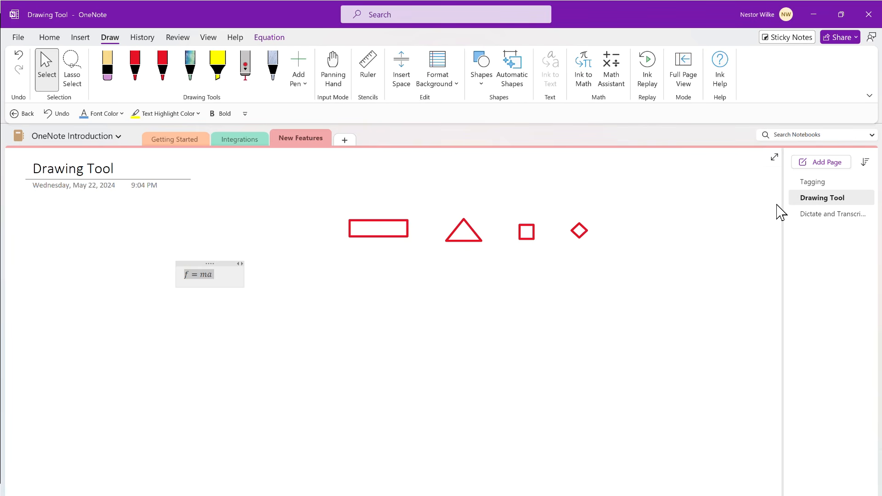
# Open the Dictate and Transcribe page and dictate a short paragraph about converting speech into text
pyautogui.moveTo(777, 207)
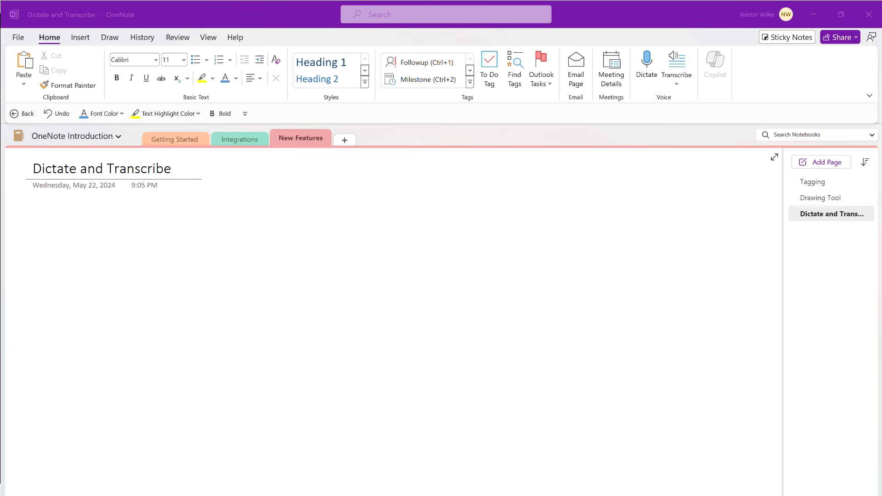
pyautogui.click(671, 33)
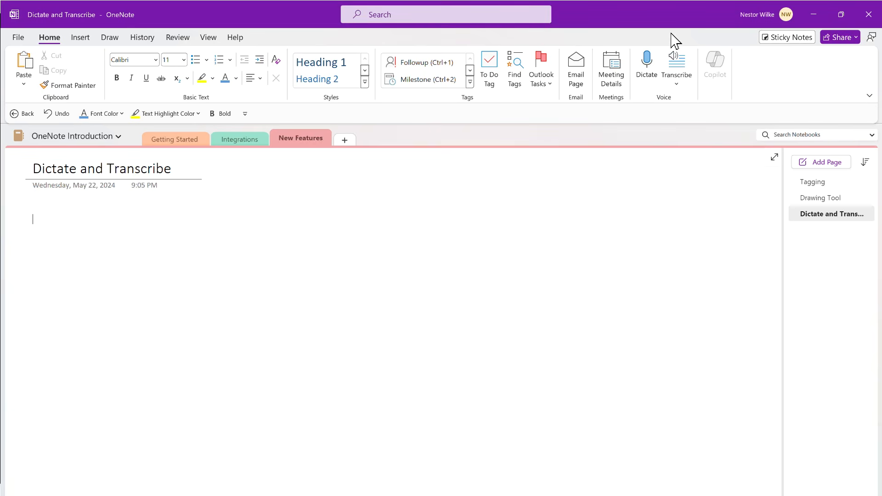
pyautogui.click(644, 66)
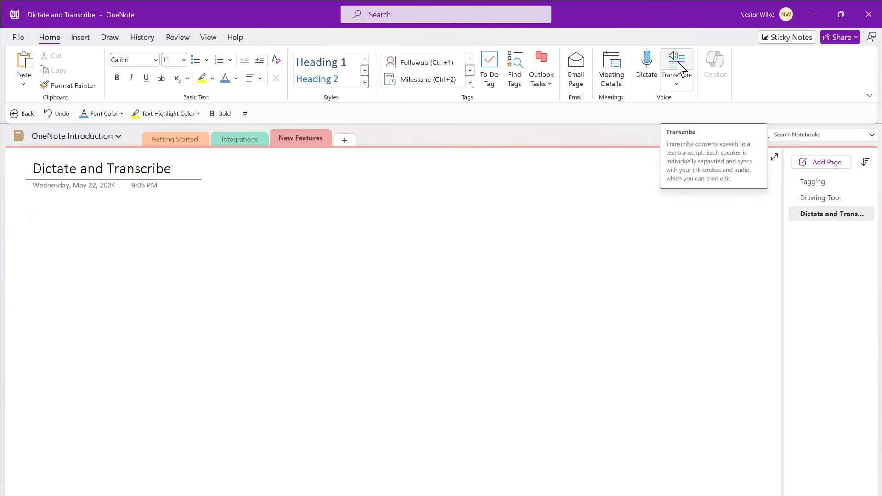
pyautogui.click(647, 67)
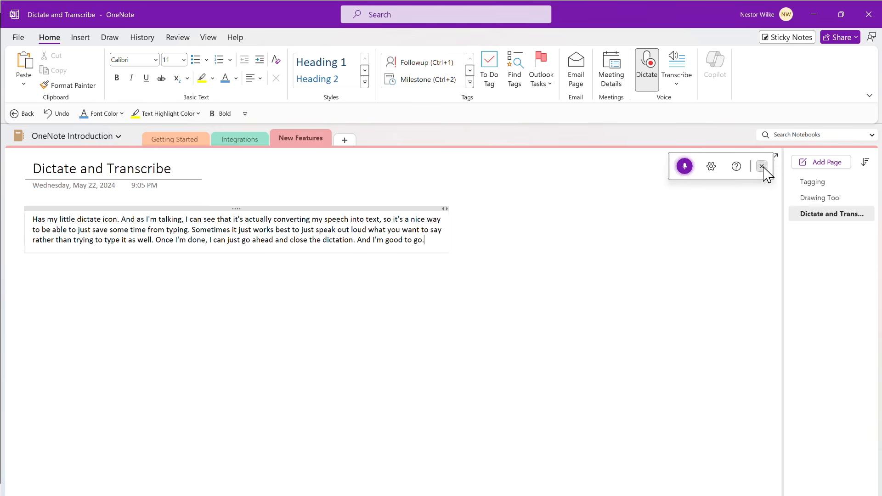
pyautogui.click(762, 166)
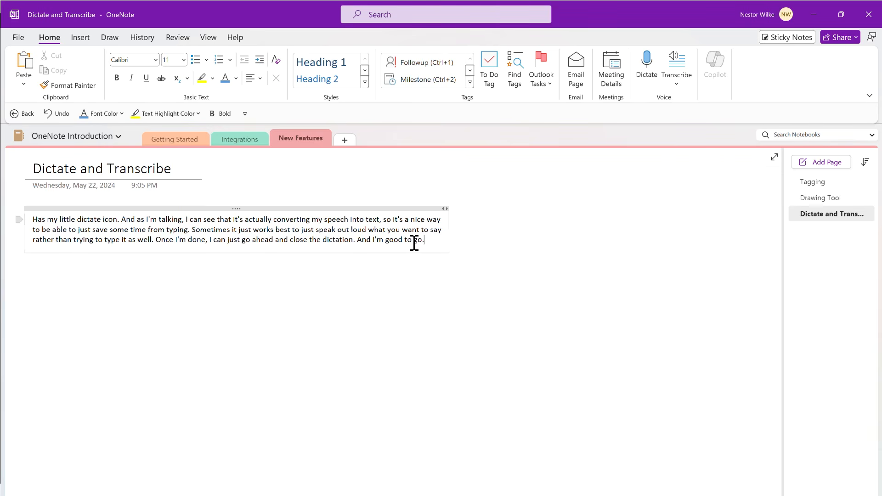
# Set the font size of the whole dictated paragraph to 16
pyautogui.moveTo(433, 240); pyautogui.dragTo(29, 221)
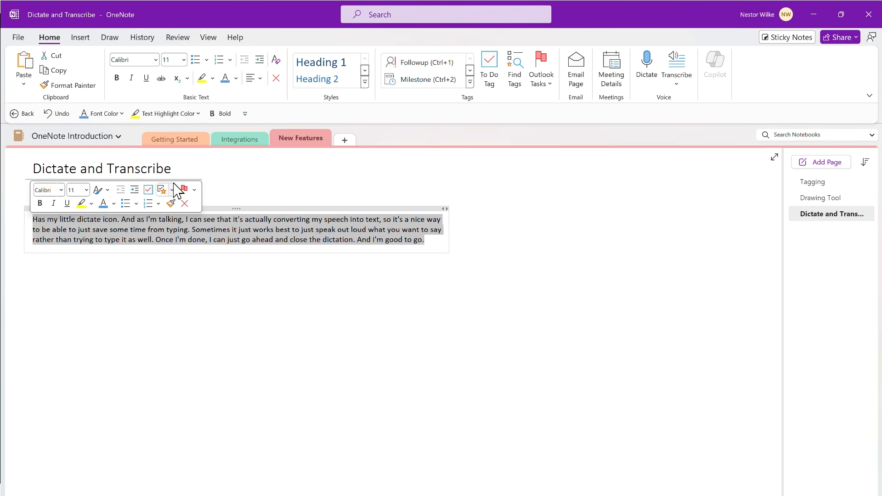
pyautogui.click(183, 60)
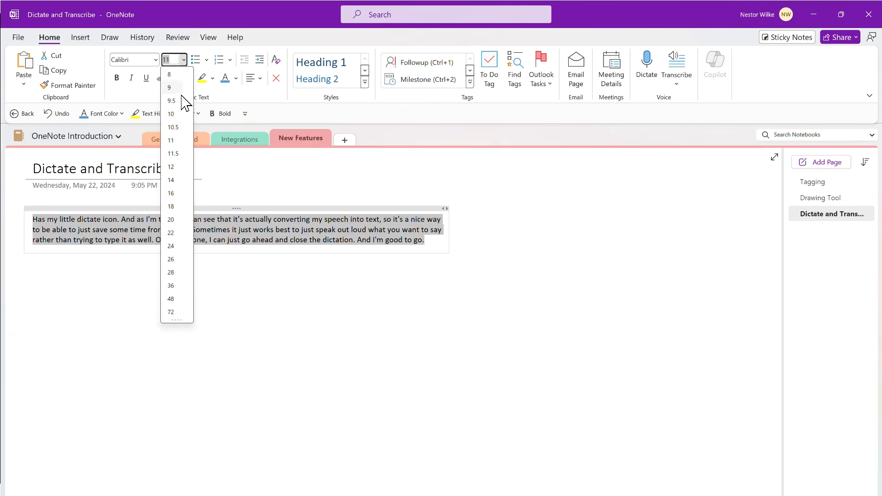
pyautogui.click(171, 194)
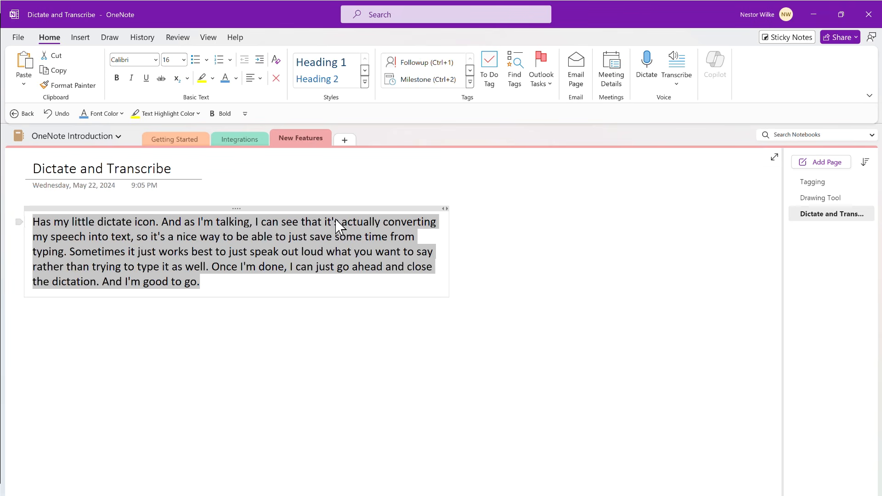
pyautogui.click(252, 225)
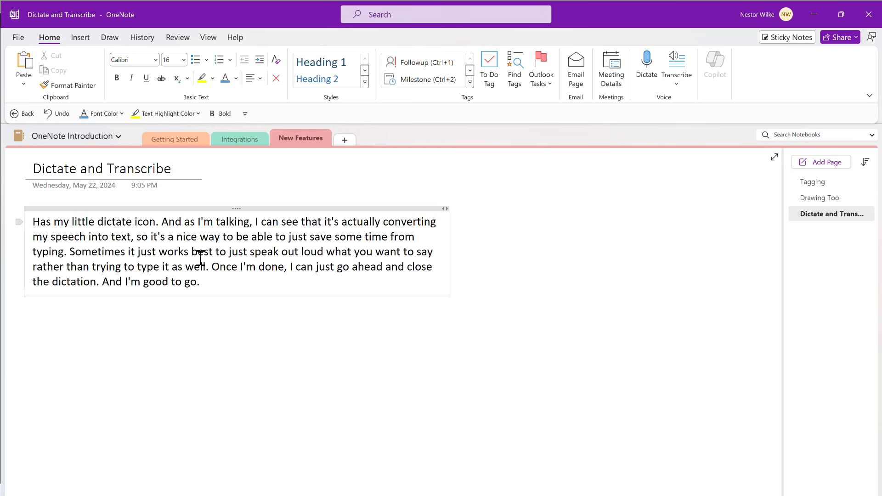
pyautogui.click(30, 316)
pyautogui.click(36, 362)
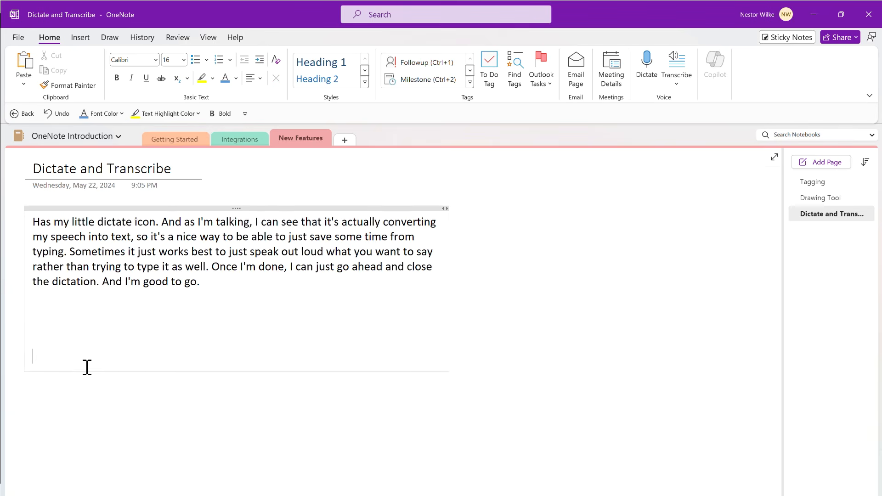
pyautogui.click(44, 409)
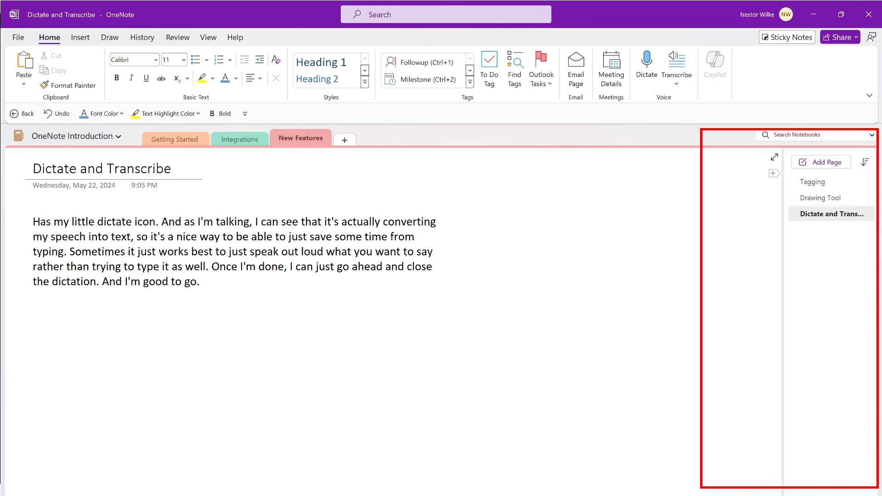
# Record a spoken course introduction with Transcribe in English (United States), then save and transcribe the recording
pyautogui.click(679, 66)
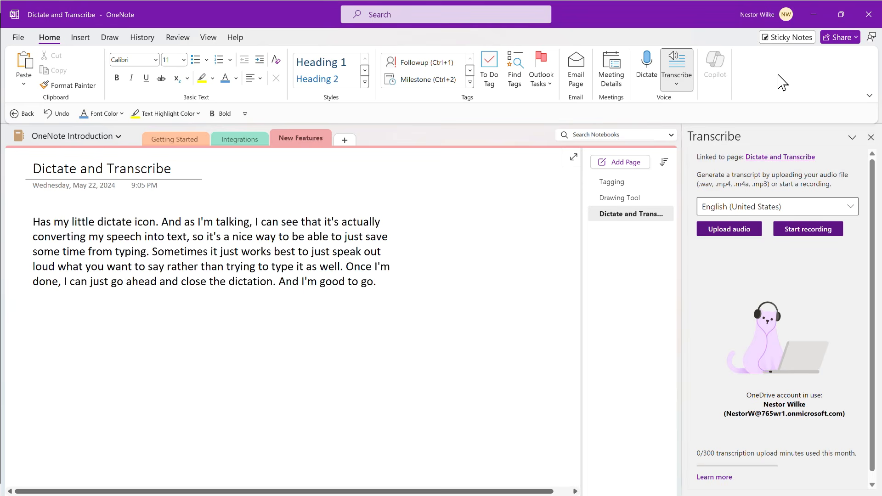
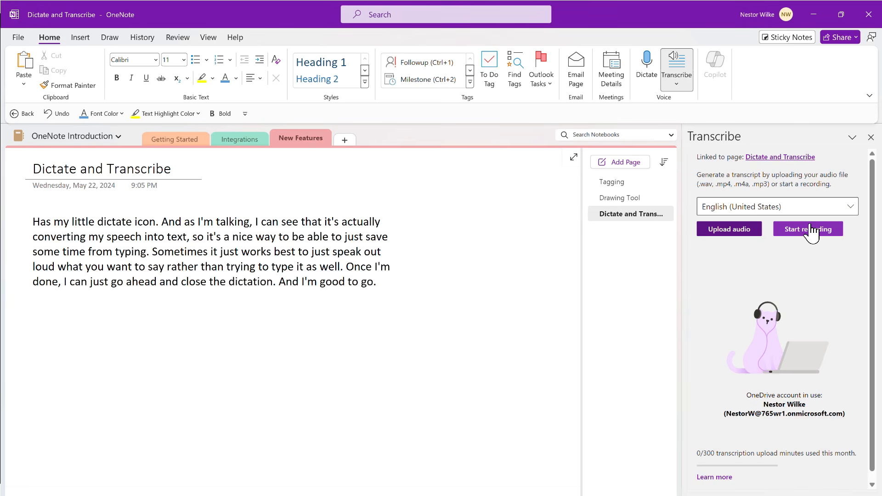
pyautogui.click(811, 226)
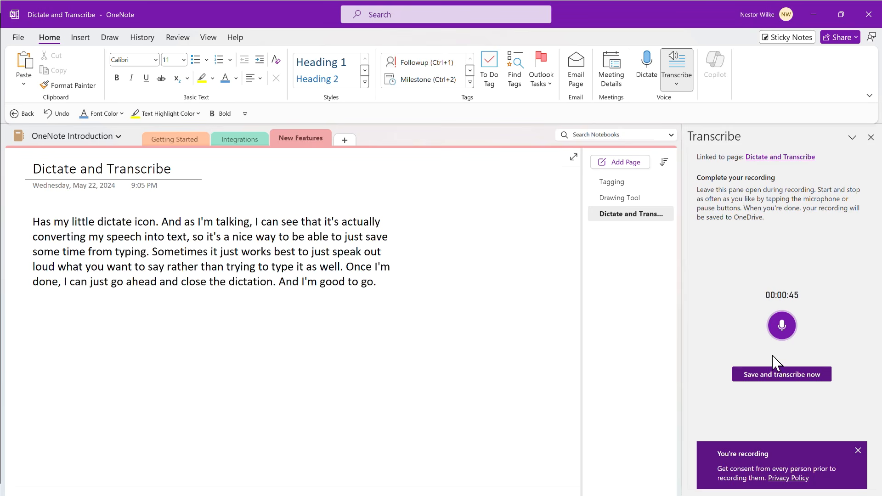
pyautogui.click(767, 376)
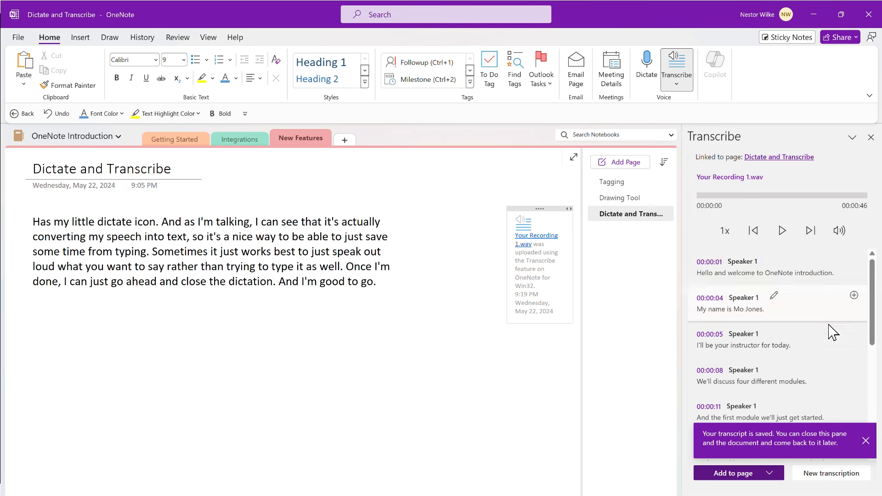
# Review the generated transcript and add it to the page with speakers and timestamps
pyautogui.scroll(-1, 818, 339)
pyautogui.scroll(-6, 818, 339)
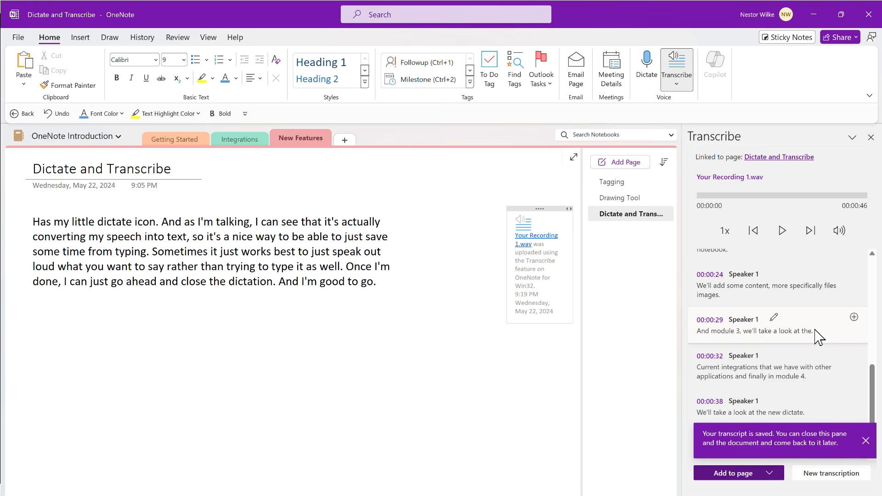
pyautogui.click(771, 473)
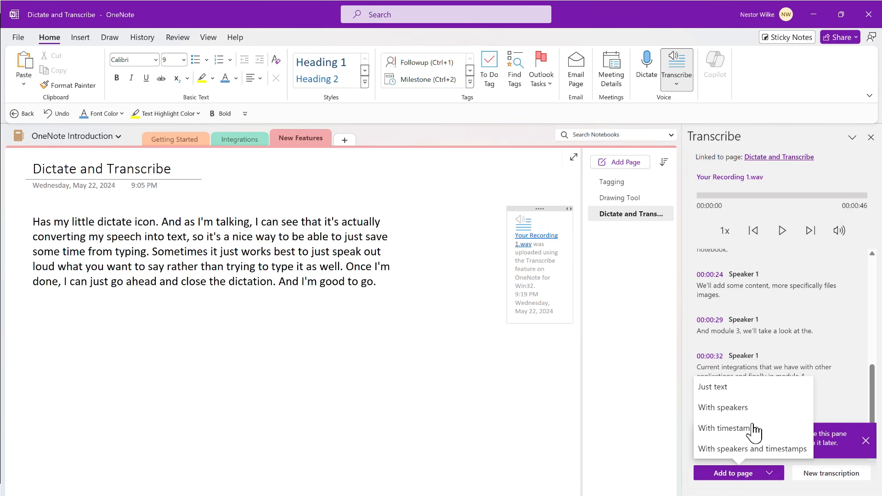
pyautogui.click(738, 450)
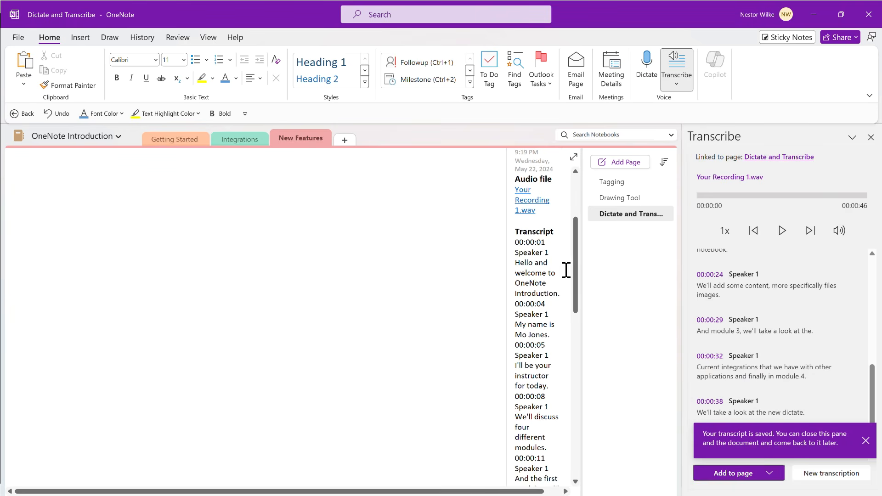
pyautogui.scroll(3, 498, 252)
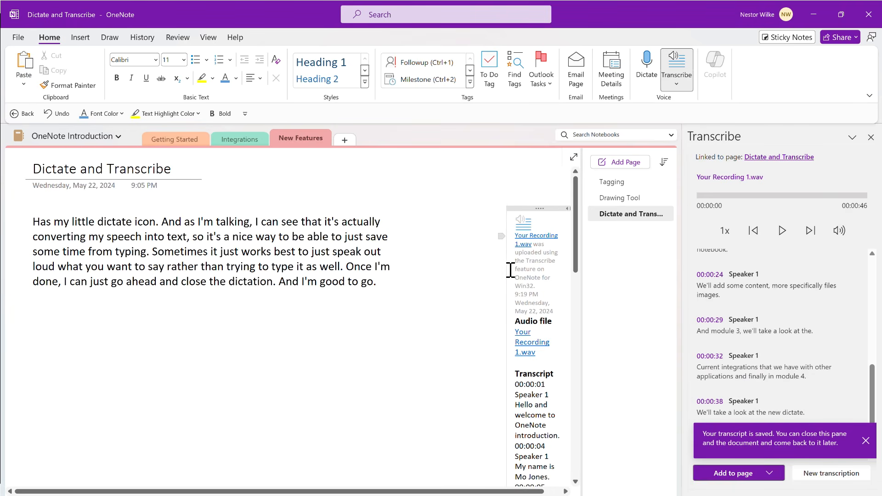
# Move the transcript container from beside the dictated paragraph to the empty space below it
pyautogui.moveTo(532, 207); pyautogui.dragTo(473, 173)
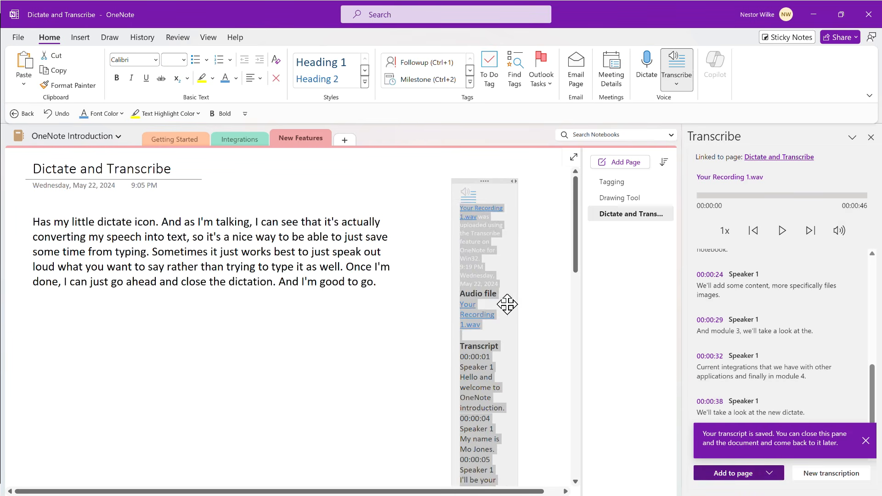
pyautogui.scroll(-3, 533, 312)
pyautogui.click(487, 223)
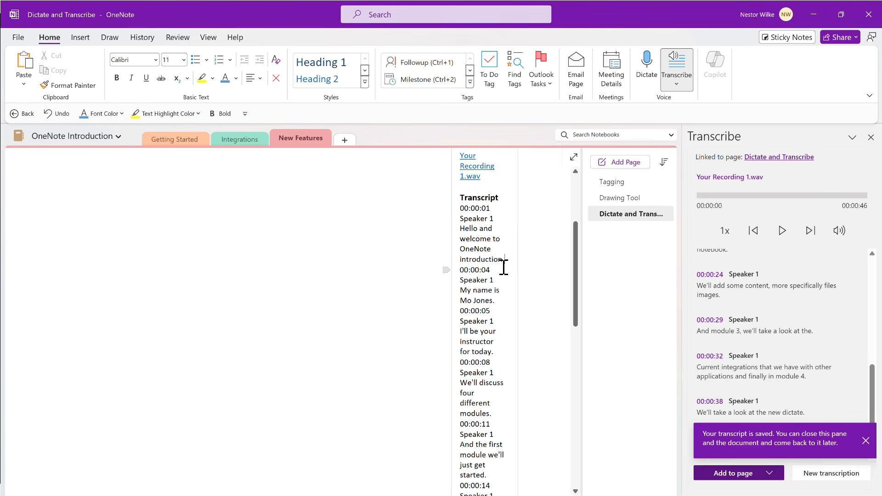
pyautogui.scroll(3, 524, 271)
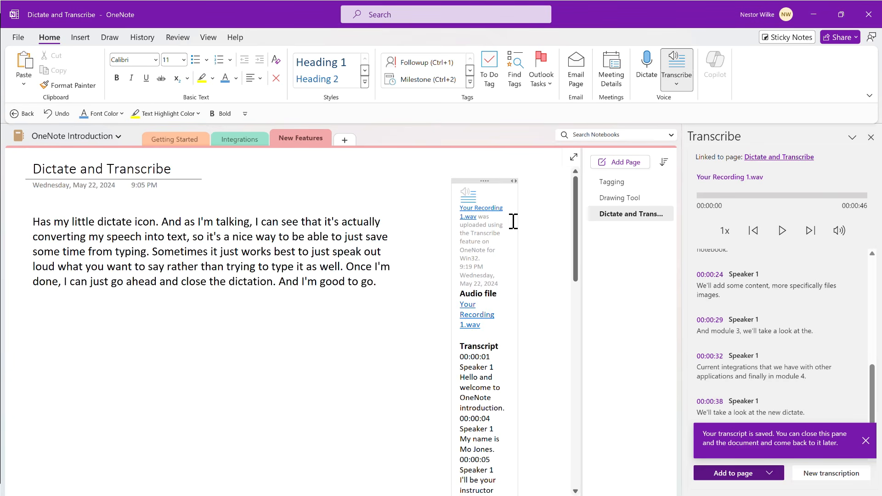
pyautogui.moveTo(489, 180); pyautogui.dragTo(260, 327)
# Widen the transcript container so most entries fit on a single line, and close the Transcribe pane
pyautogui.scroll(-6, 386, 292)
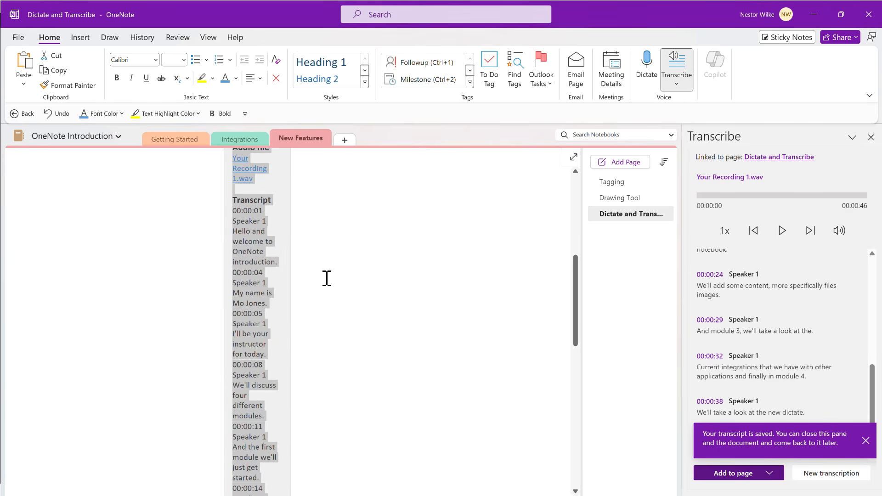
pyautogui.moveTo(292, 250); pyautogui.dragTo(508, 250)
pyautogui.scroll(5, 542, 331)
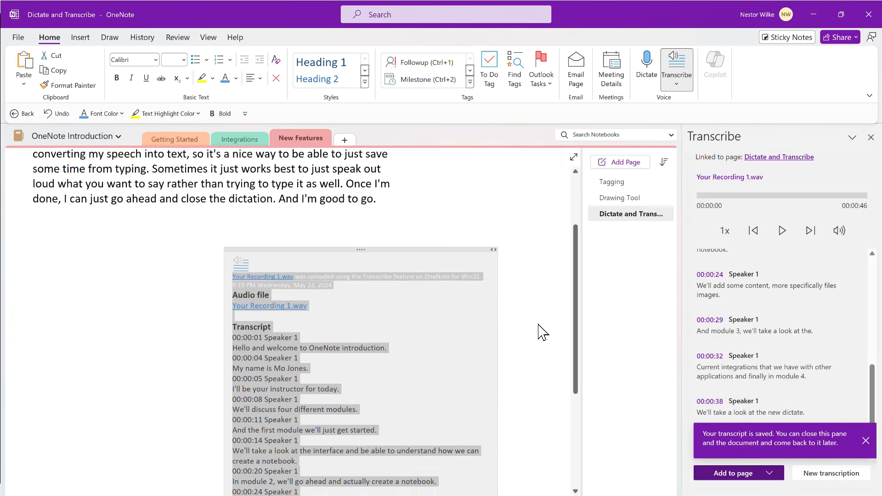
pyautogui.moveTo(414, 260); pyautogui.dragTo(420, 246)
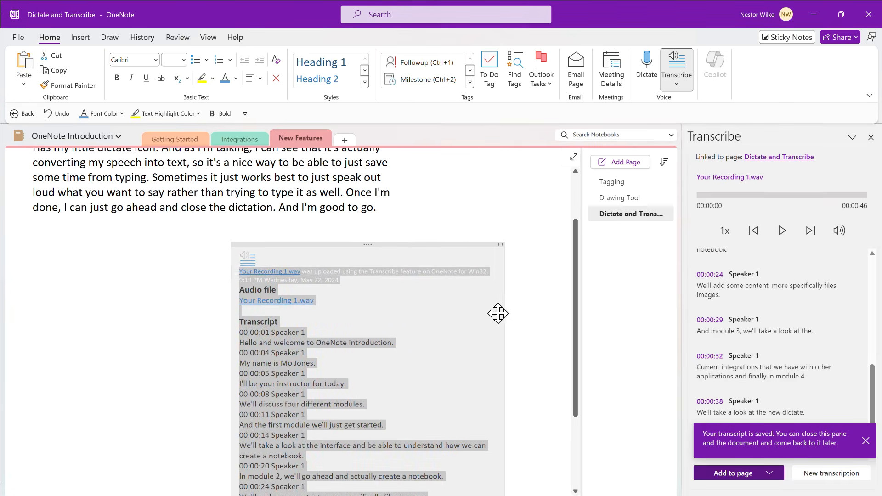
pyautogui.moveTo(506, 310); pyautogui.dragTo(543, 311)
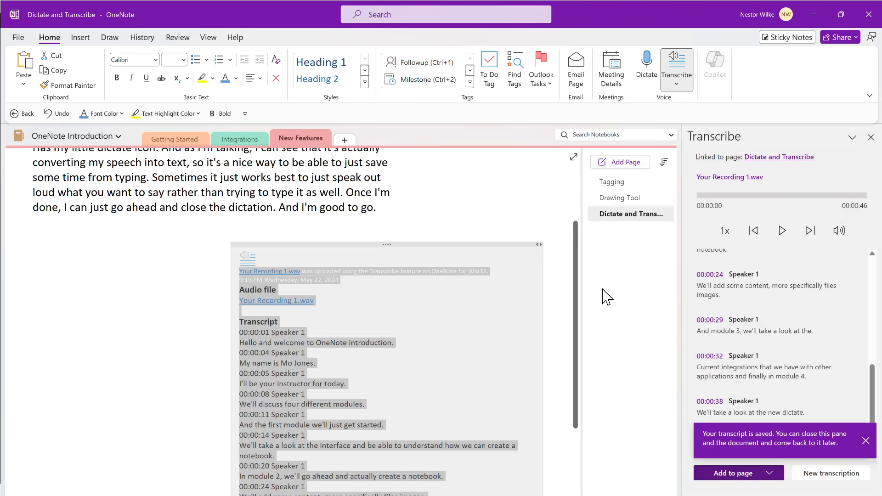
pyautogui.click(872, 140)
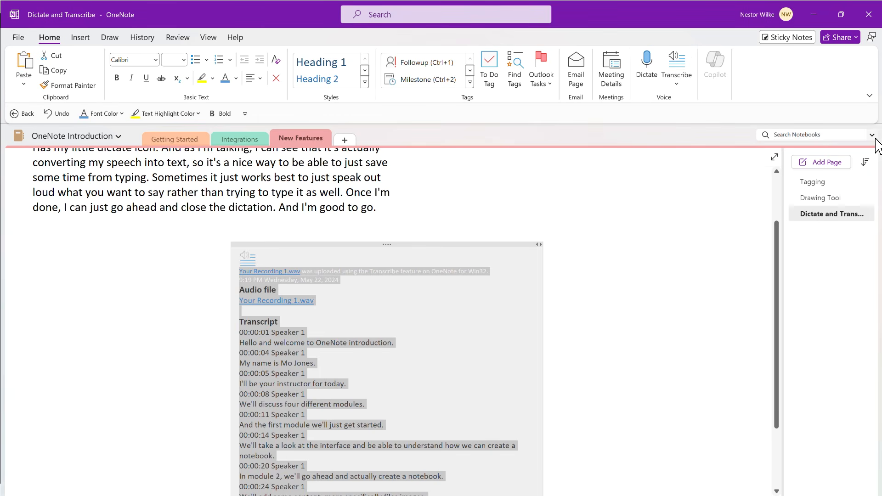
pyautogui.click(609, 281)
pyautogui.scroll(-3, 608, 280)
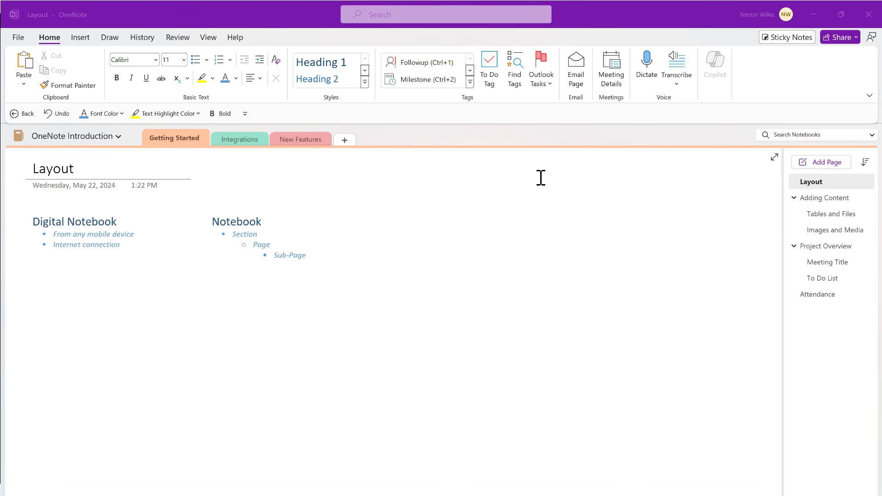
# Run the spelling check on the Layout page in the Getting Started section
pyautogui.click(178, 38)
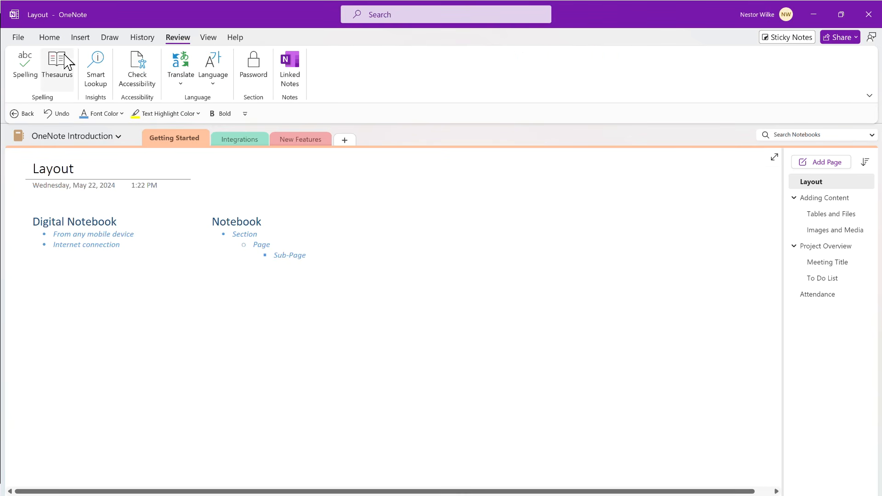
pyautogui.click(24, 71)
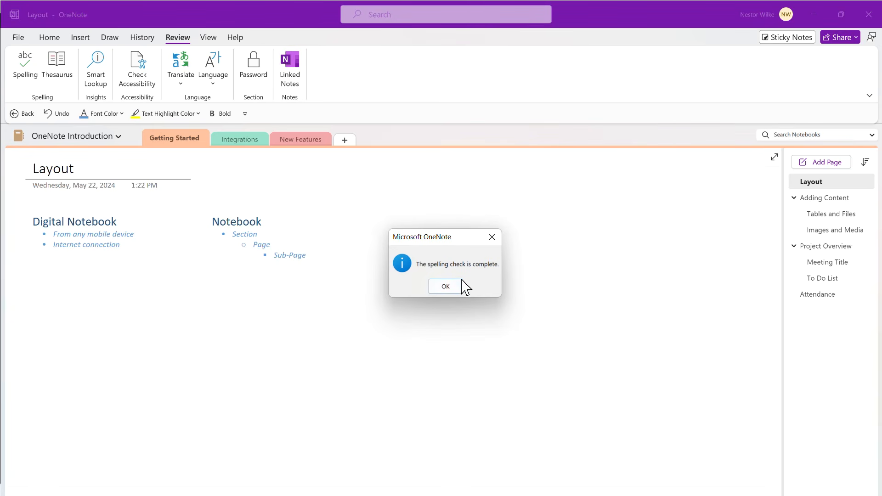
pyautogui.click(451, 287)
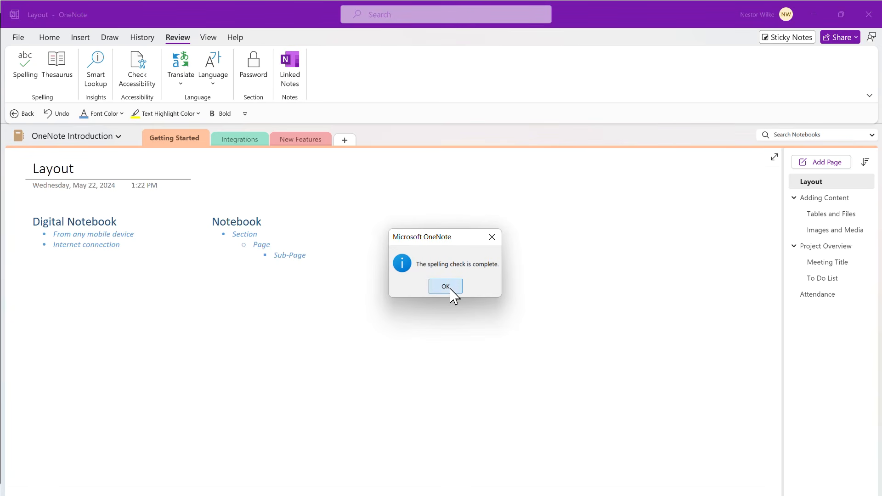
# Spell-check the whole Outlook and Teams page in the Integrations section, ignoring each flagged word once
pyautogui.click(239, 140)
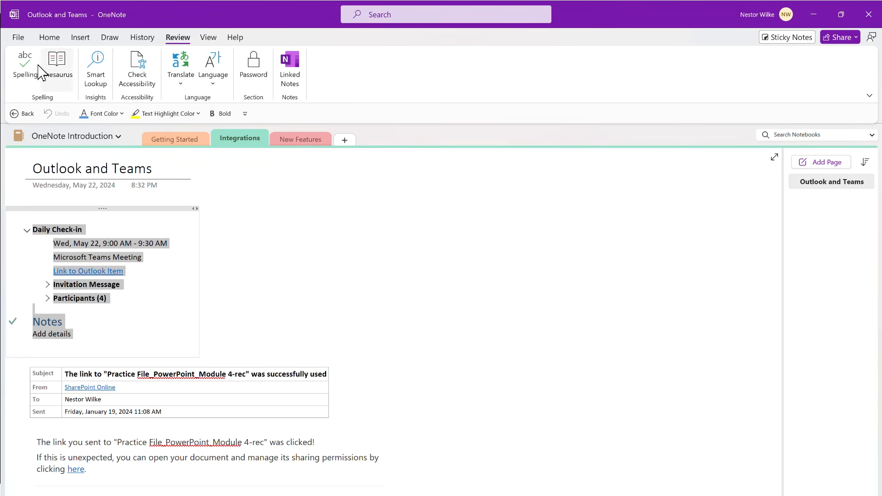
pyautogui.click(26, 64)
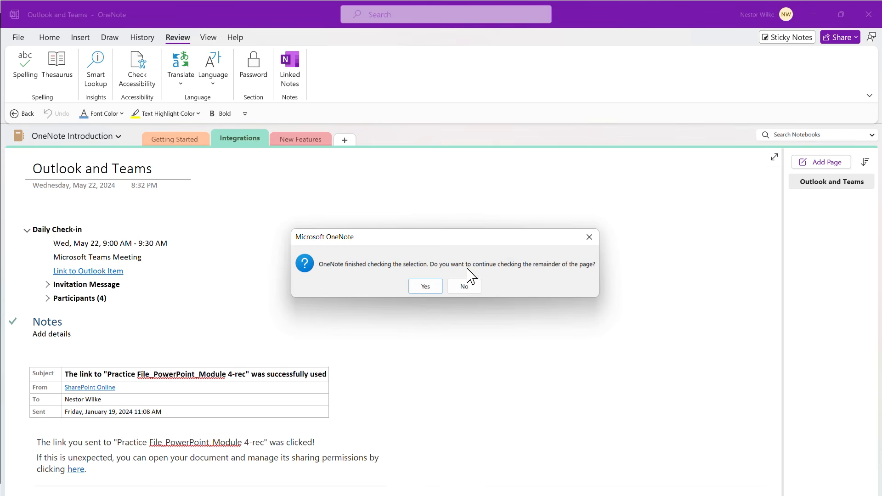
pyautogui.click(426, 287)
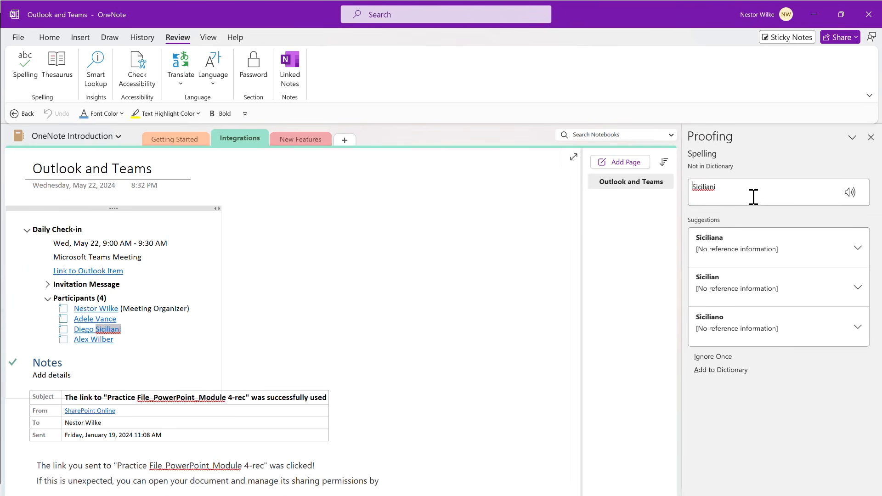
pyautogui.click(727, 356)
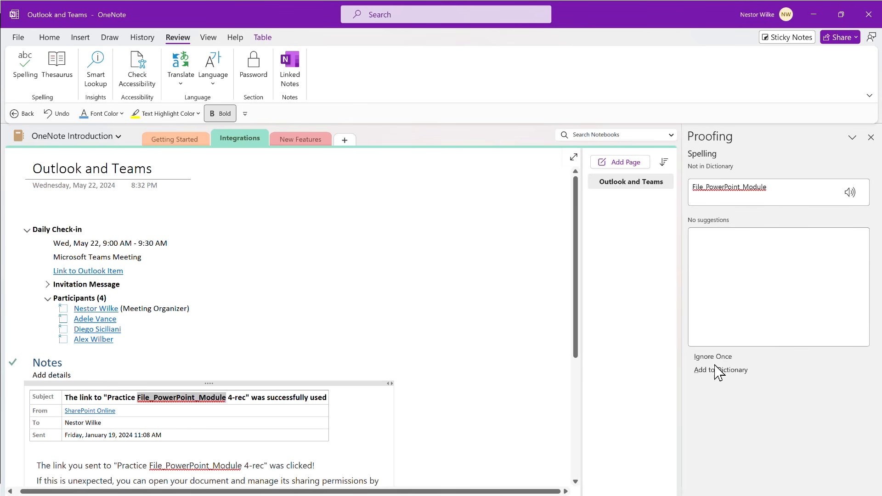
pyautogui.click(715, 359)
pyautogui.click(715, 358)
pyautogui.click(716, 358)
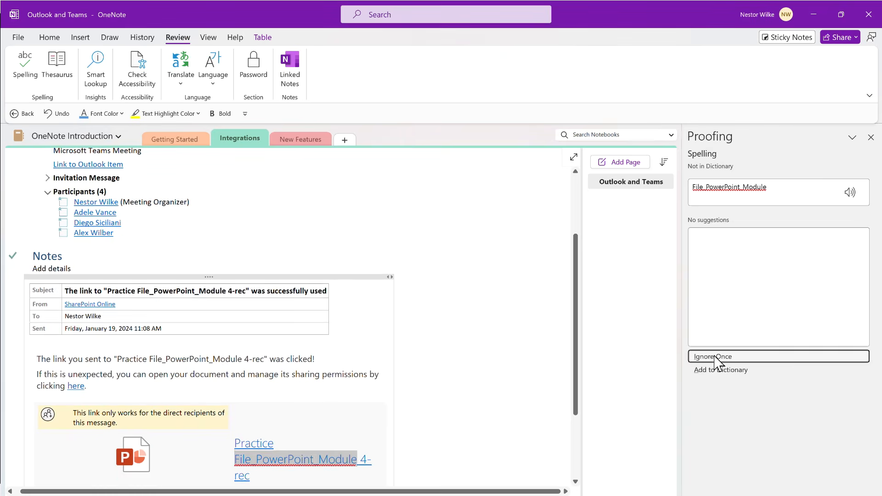
pyautogui.click(446, 287)
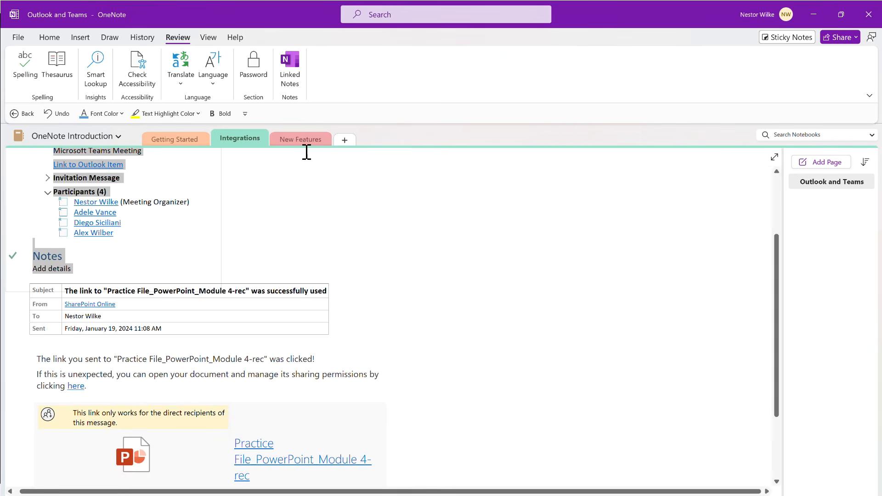
# Run the spelling check on the Dictate and Transcribe page in the New Features section
pyautogui.click(301, 139)
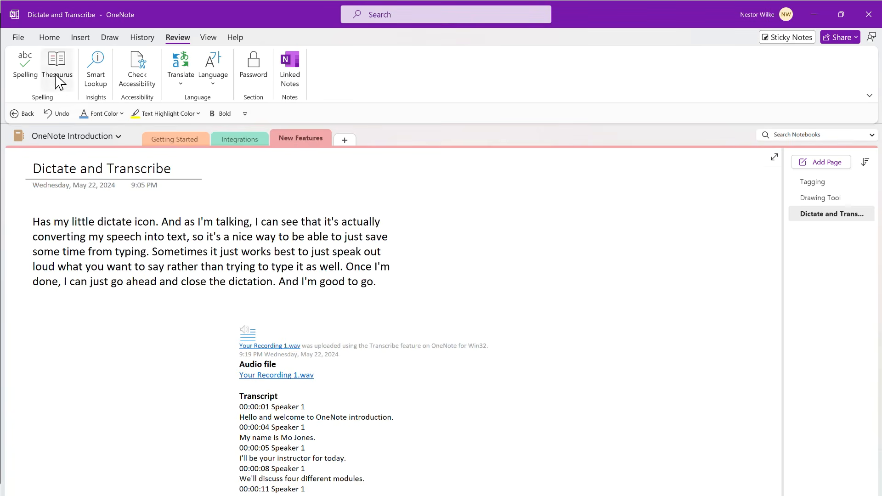
pyautogui.click(25, 69)
pyautogui.click(447, 287)
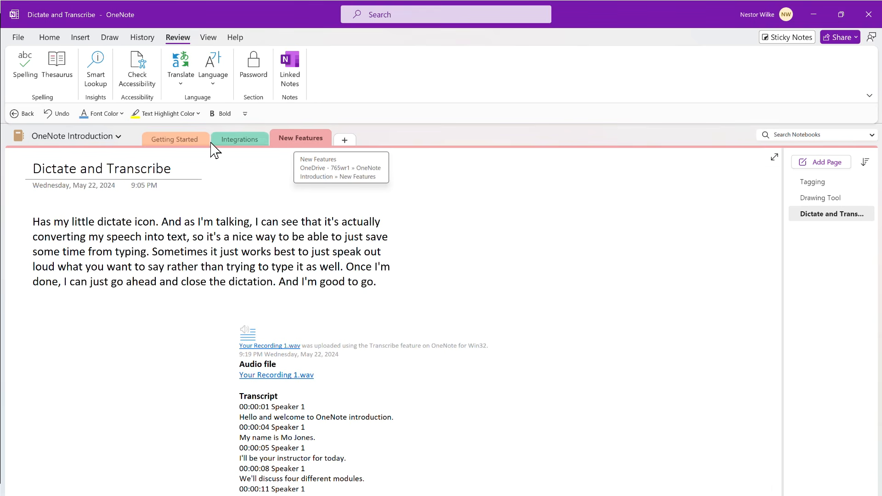
# From the Getting Started section, search all notebooks for "Project" and open the Project Management notebook from the results
pyautogui.click(183, 146)
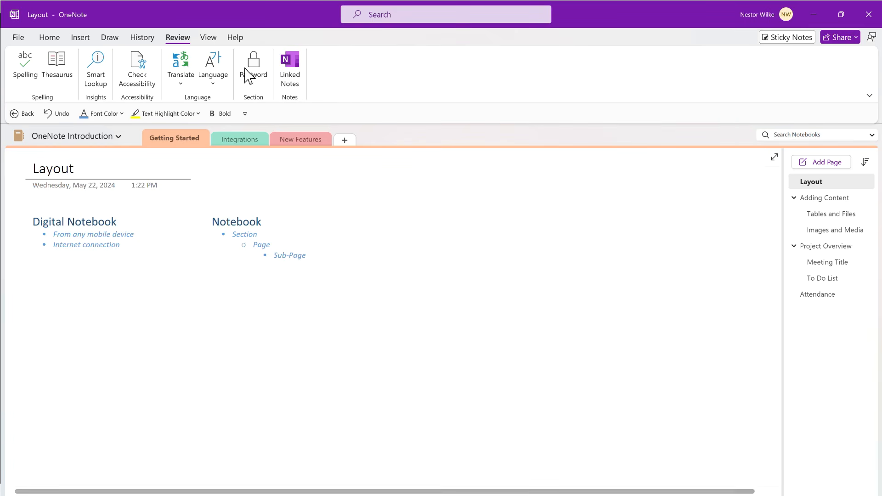
pyautogui.click(798, 135)
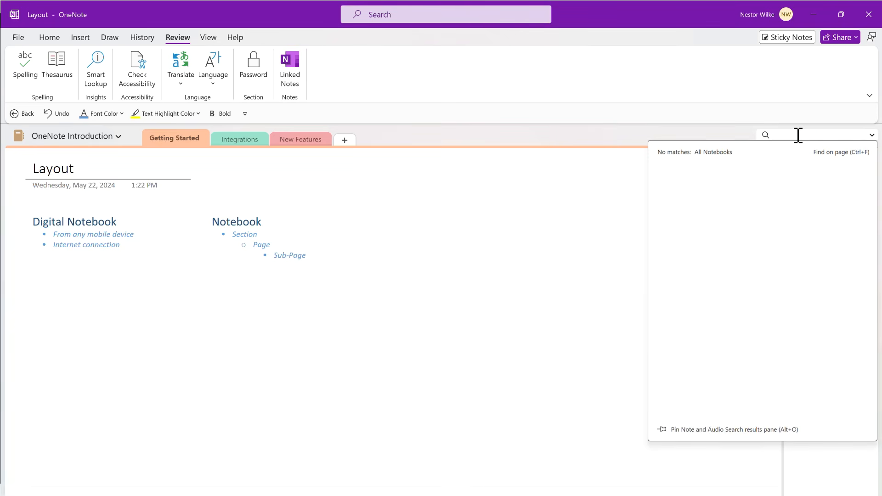
pyautogui.write('Project')
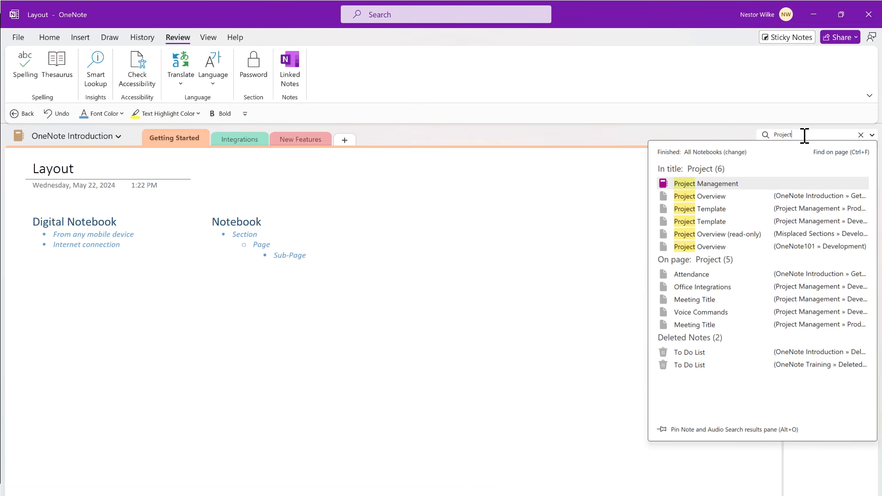
pyautogui.press('Return')
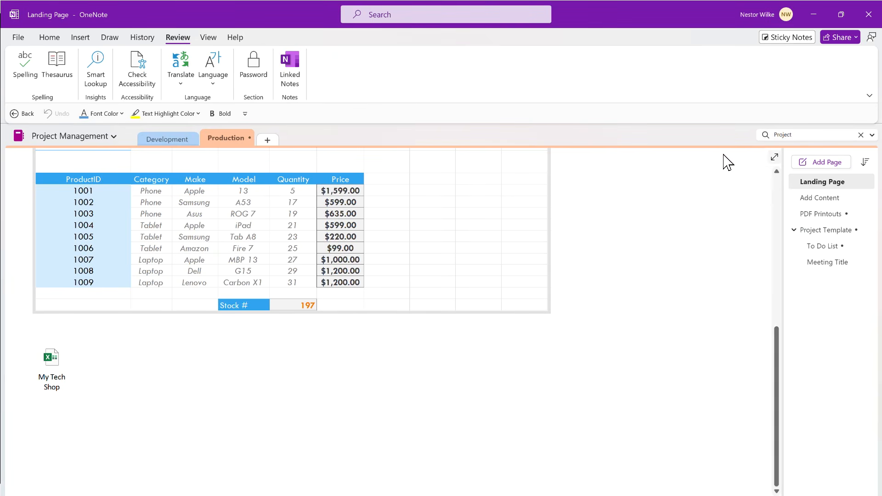
# Narrow the "Project" search to This Notebook and pin the search results pane
pyautogui.click(814, 135)
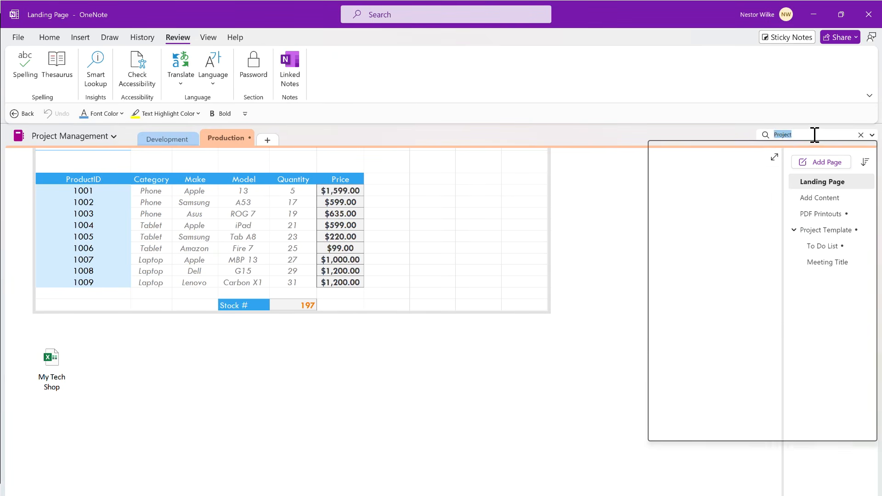
pyautogui.click(872, 135)
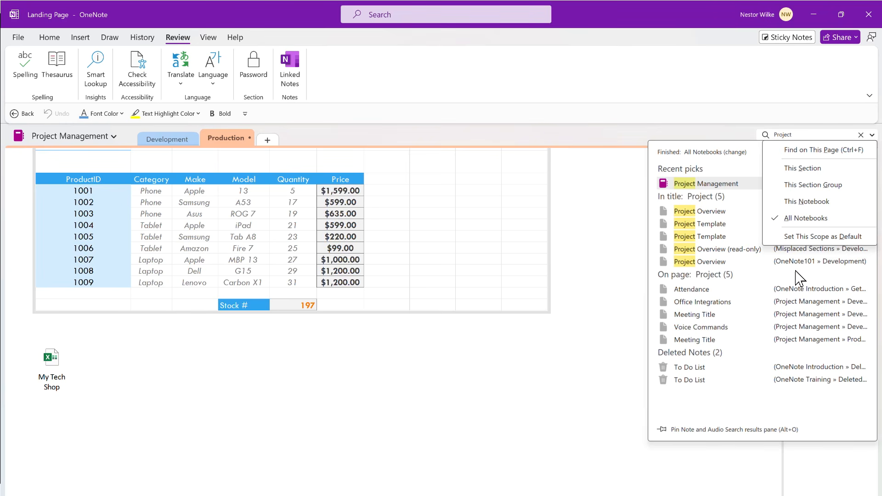
pyautogui.click(807, 201)
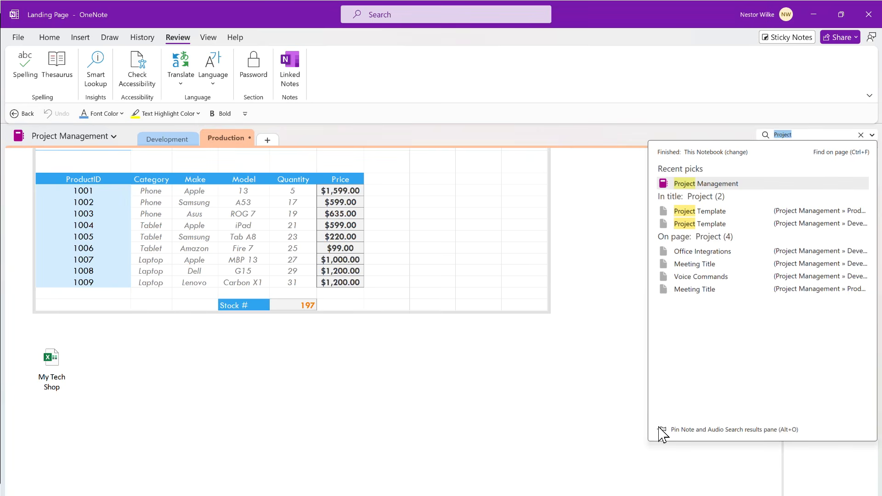
pyautogui.click(660, 430)
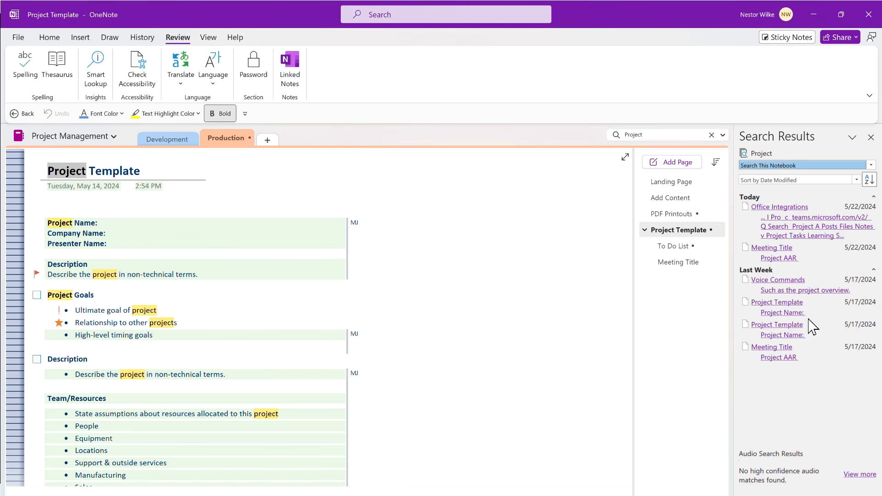
# Review the search scope choices and open the Meeting Title page listed under Today in the search results
pyautogui.click(871, 165)
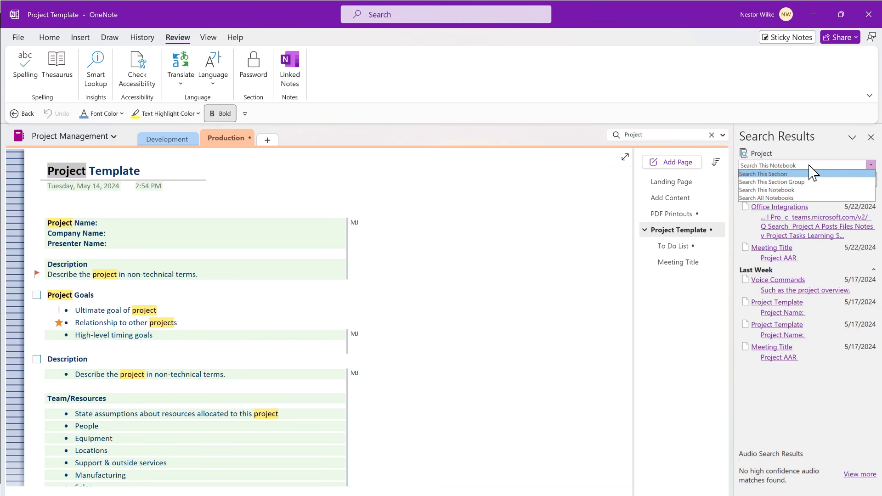
pyautogui.click(798, 391)
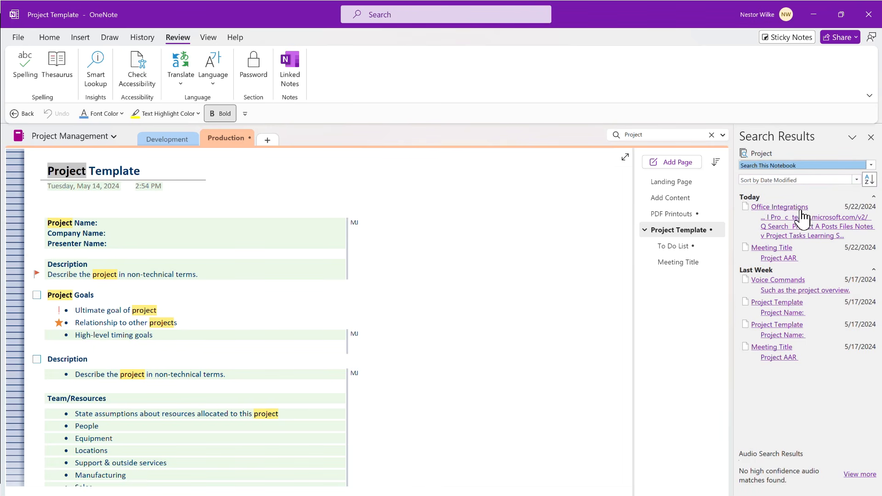
pyautogui.click(777, 249)
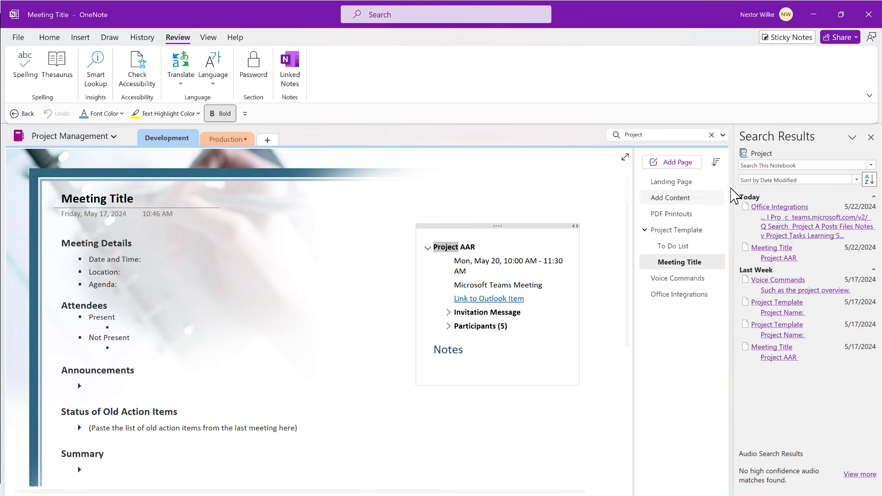
# Limit the "Project" search to This Section and sort the results by date modified in ascending order
pyautogui.click(871, 165)
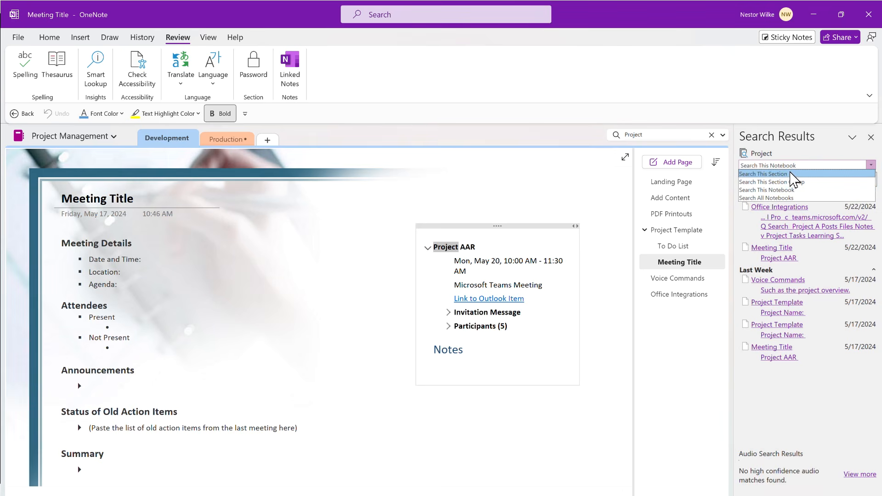
pyautogui.click(791, 175)
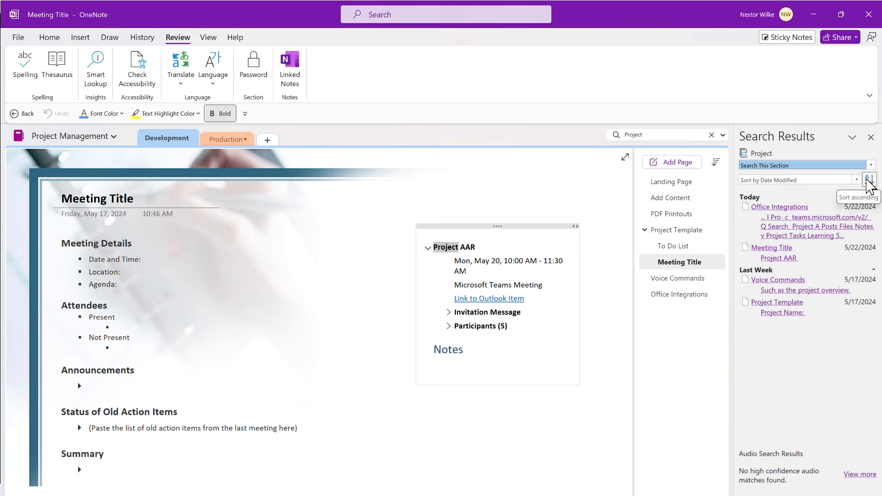
pyautogui.click(869, 182)
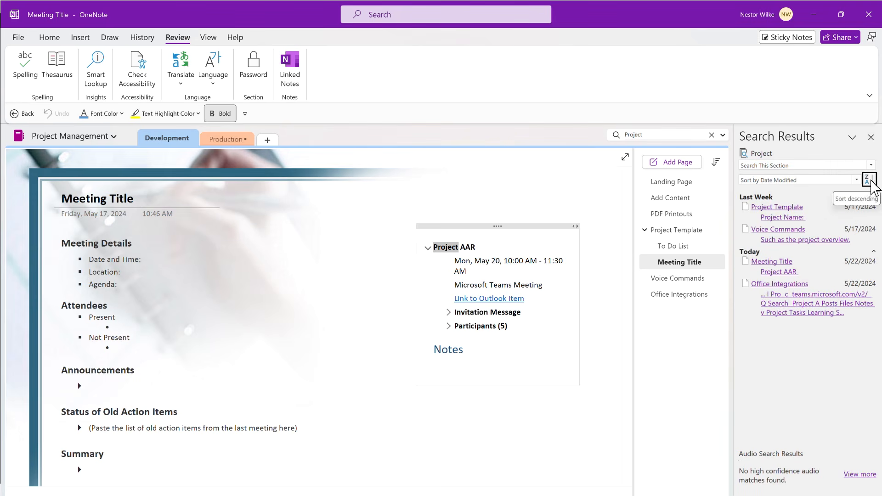
# Review the sort choices for the search results, clear the search and close the results pane
pyautogui.click(857, 180)
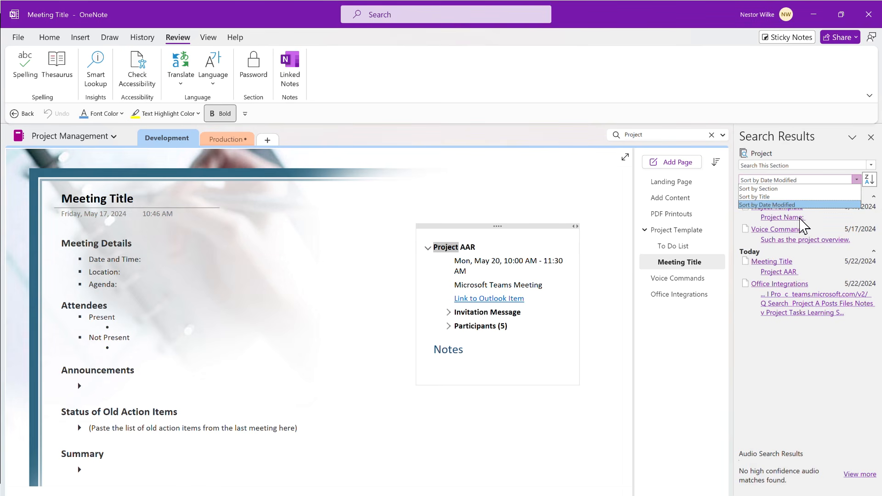
pyautogui.click(795, 360)
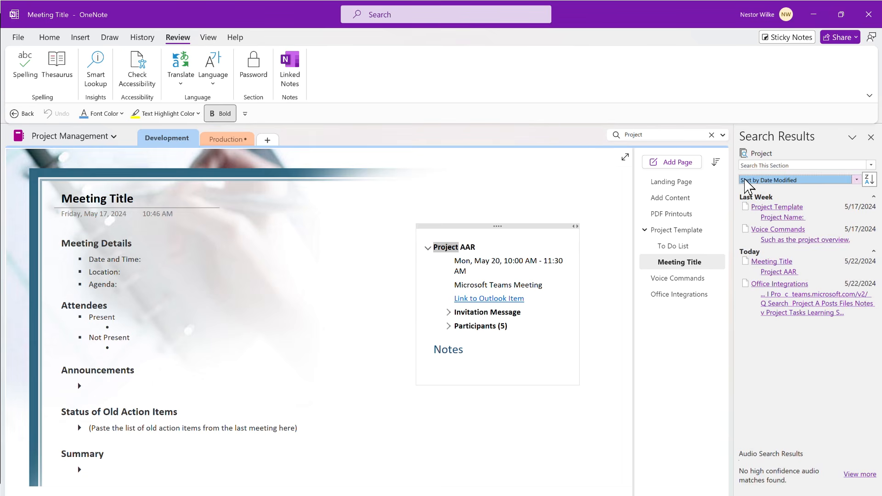
pyautogui.click(711, 135)
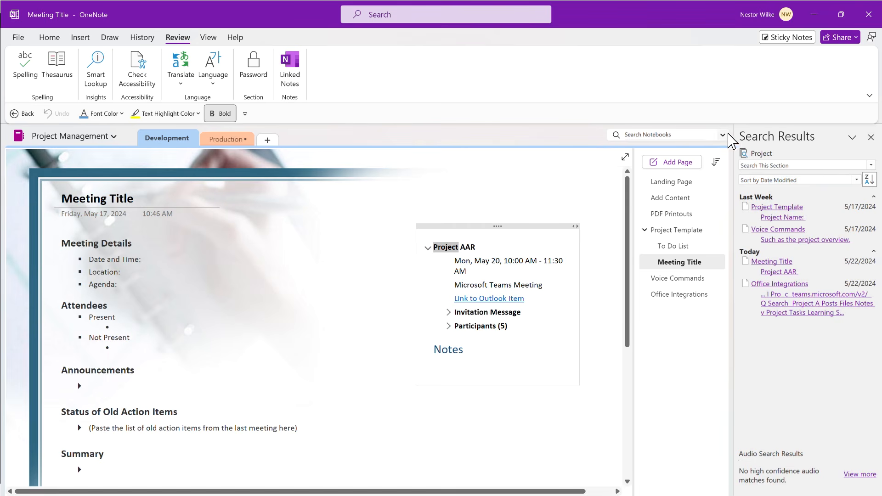
pyautogui.click(870, 138)
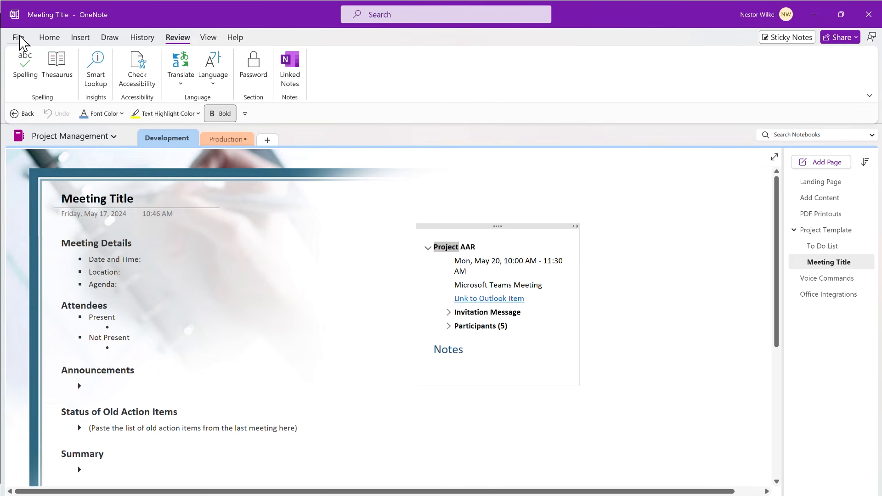
# Review the sync status of the shared notebooks and close the synchronization window
pyautogui.click(18, 38)
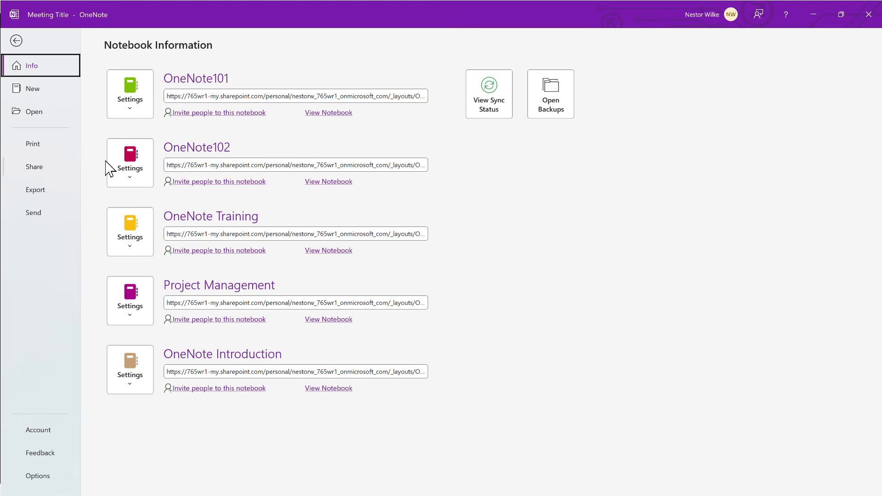
pyautogui.click(488, 98)
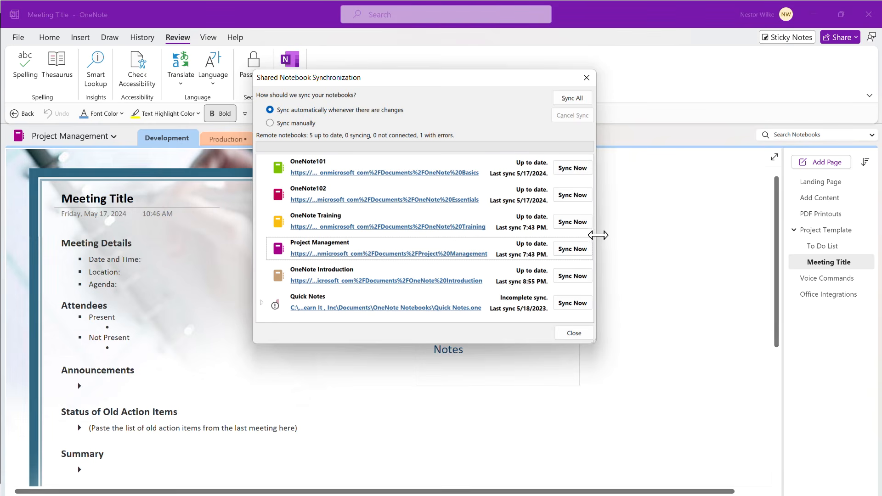
pyautogui.click(587, 78)
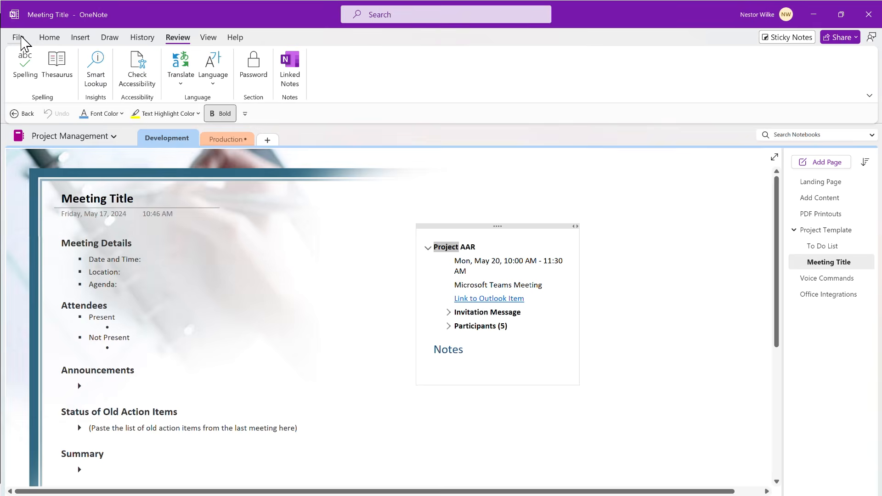
# Start sharing the Project Management notebook and add a colleague from the directory as recipient
pyautogui.click(21, 37)
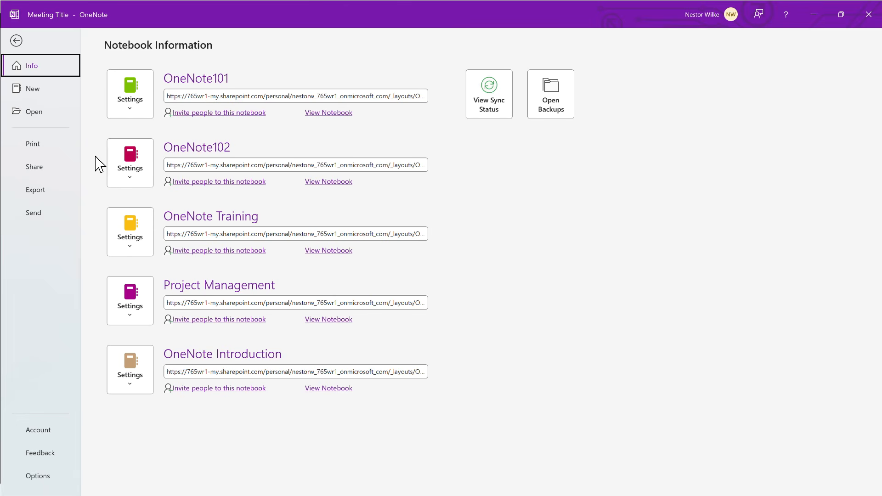
pyautogui.click(36, 170)
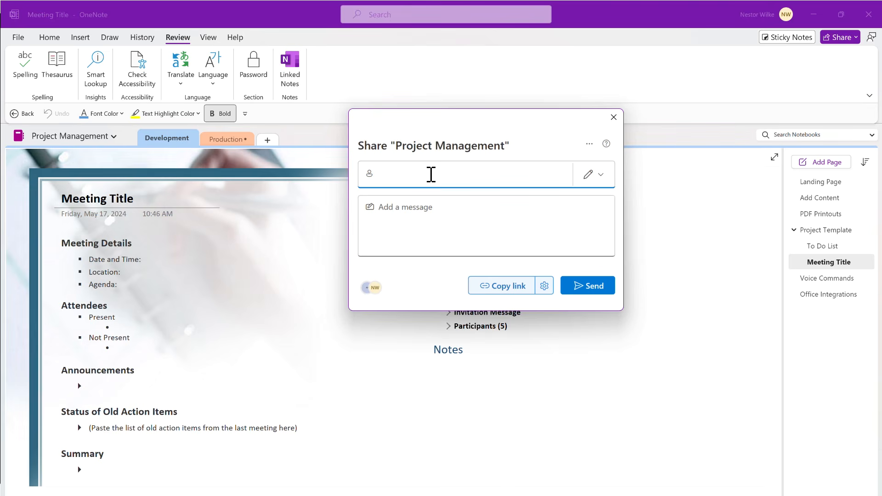
pyautogui.write('ade')
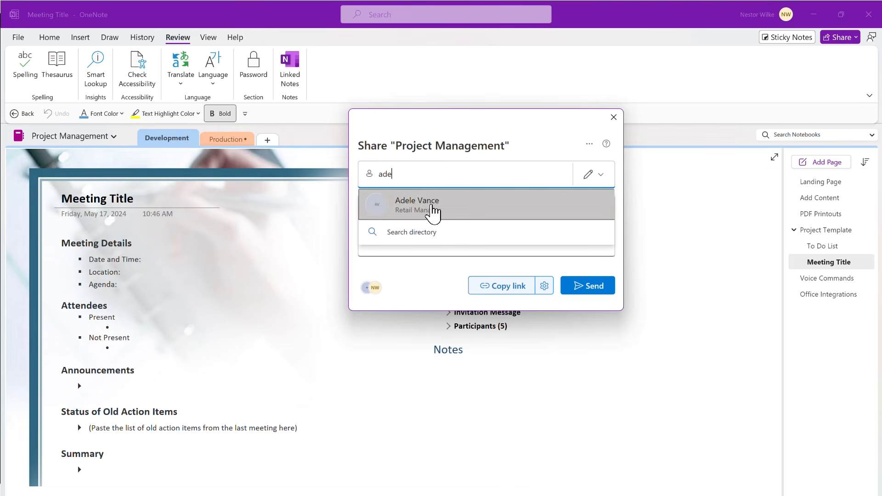
pyautogui.click(431, 209)
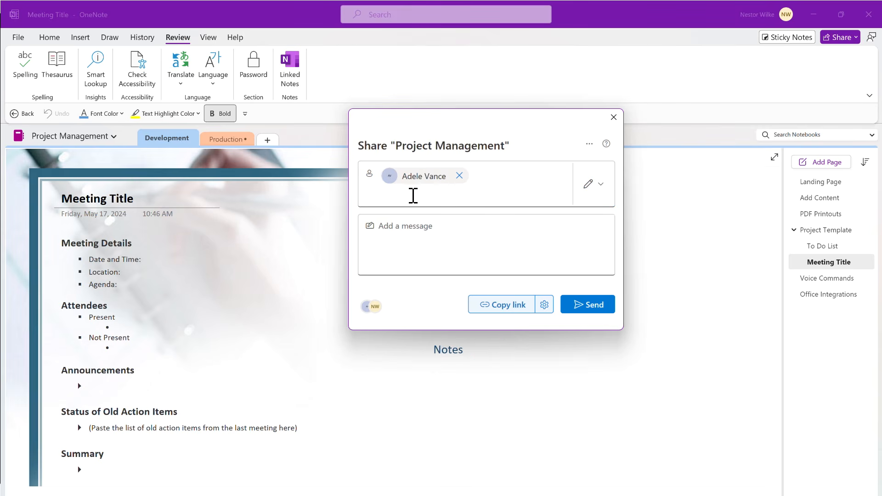
# Add the message "Please collaborate", keep the Can edit permission and send the sharing invitation
pyautogui.click(404, 231)
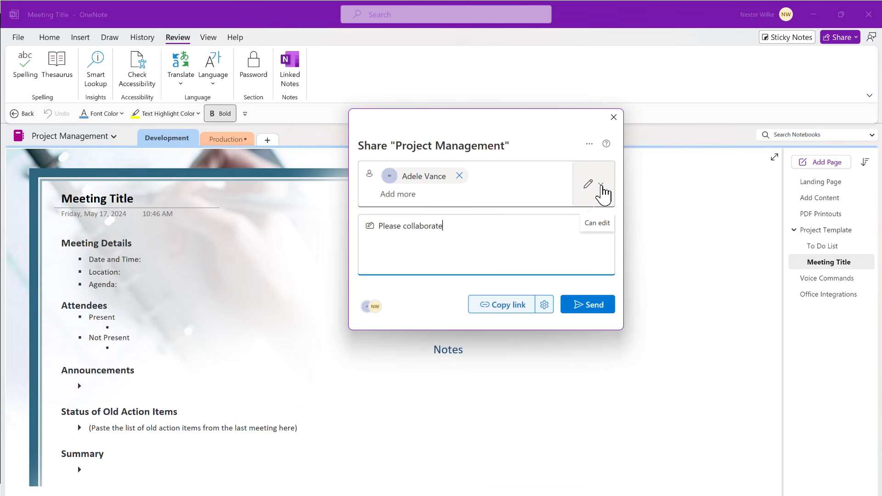
pyautogui.click(602, 196)
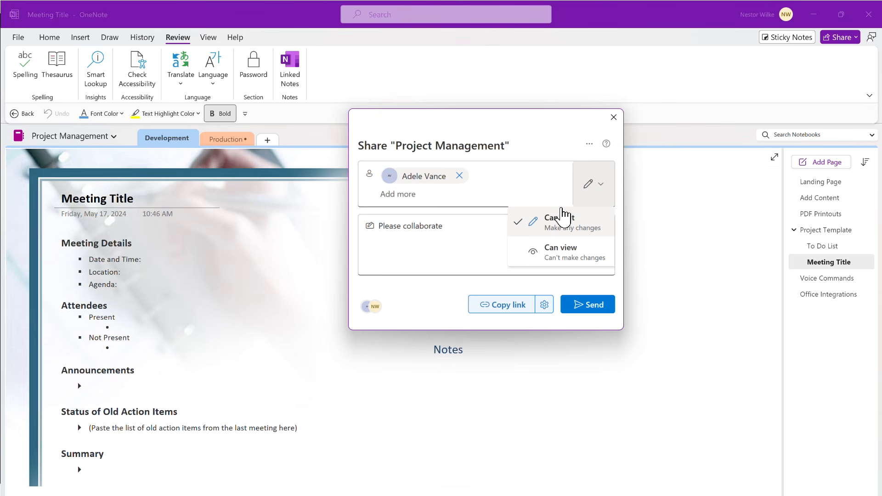
pyautogui.click(546, 147)
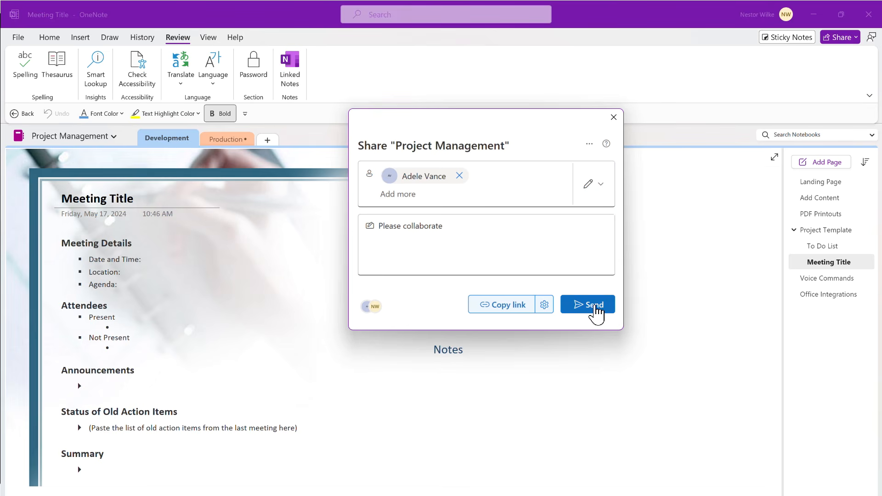
pyautogui.click(596, 313)
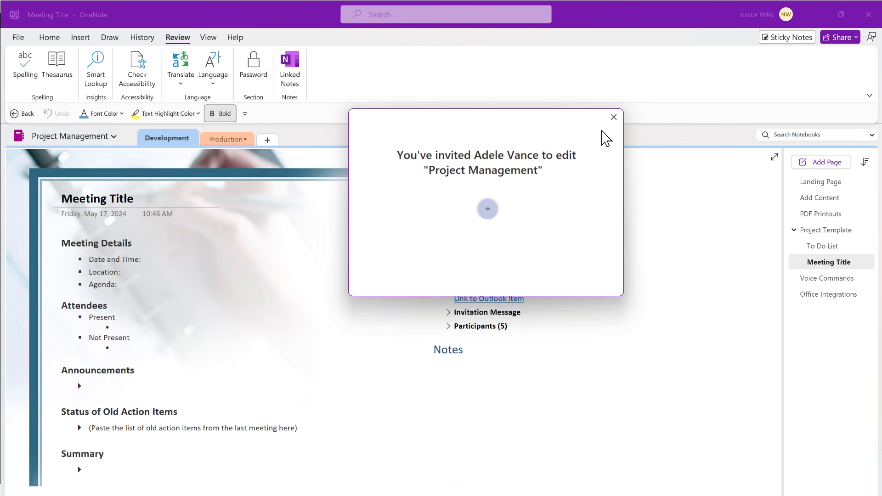
pyautogui.click(614, 117)
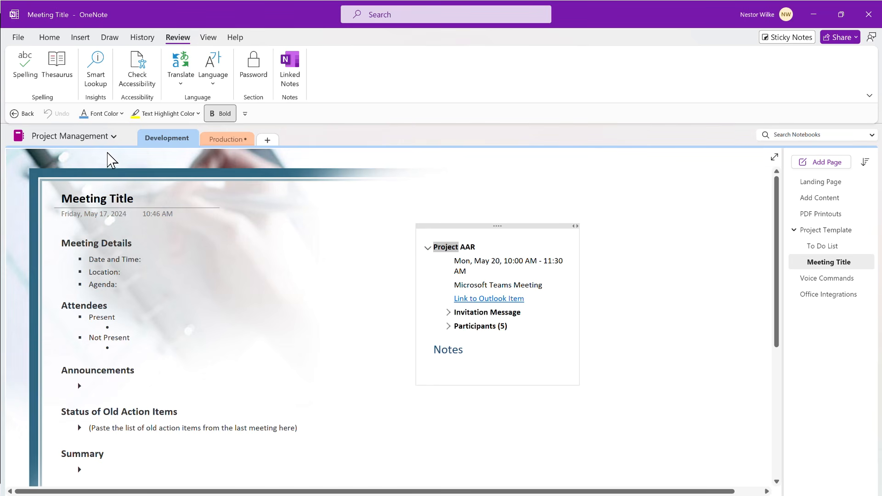
# Switch to the OneNote Introduction notebook and open its New Features section
pyautogui.click(110, 138)
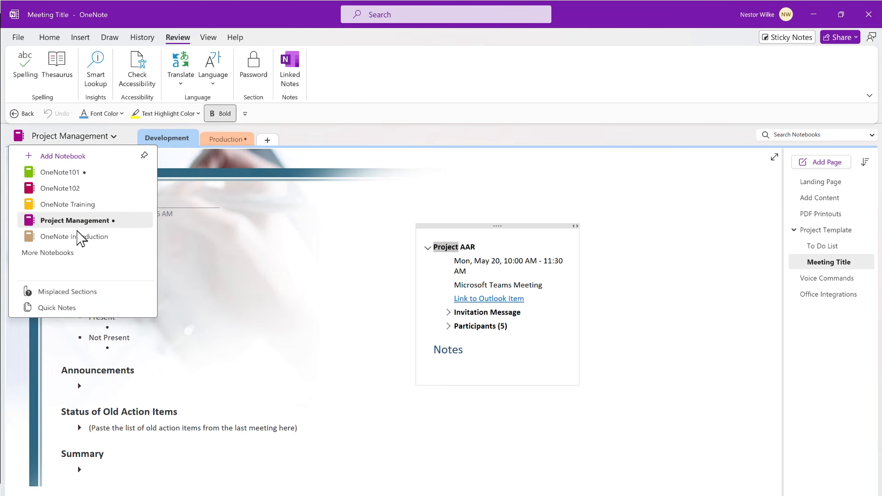
pyautogui.click(75, 238)
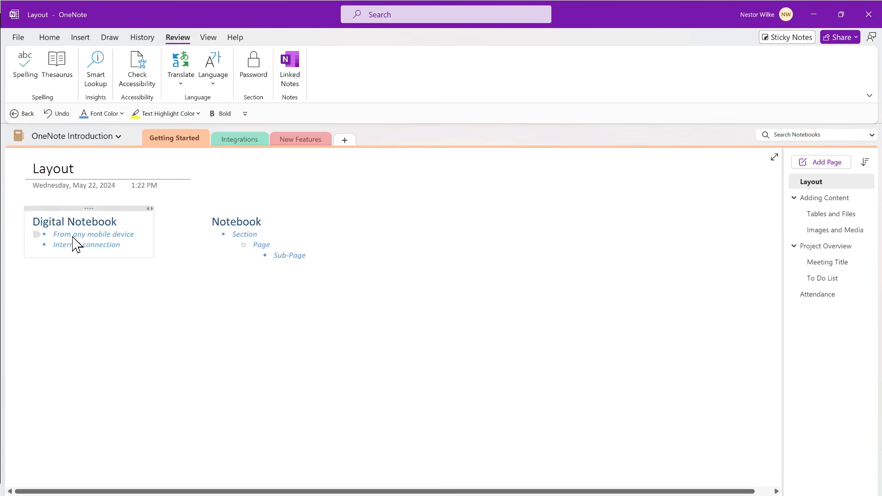
pyautogui.click(297, 141)
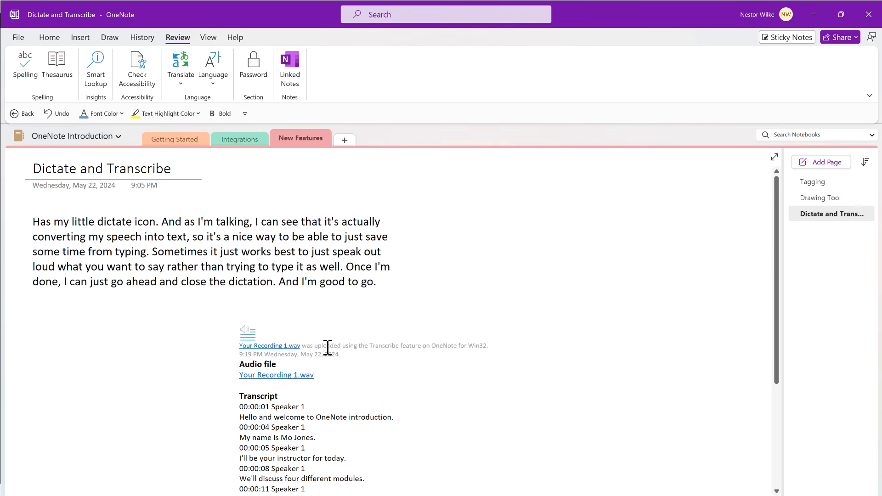
# Password-protect the New Features section by entering and confirming a section password
pyautogui.rightClick(294, 136)
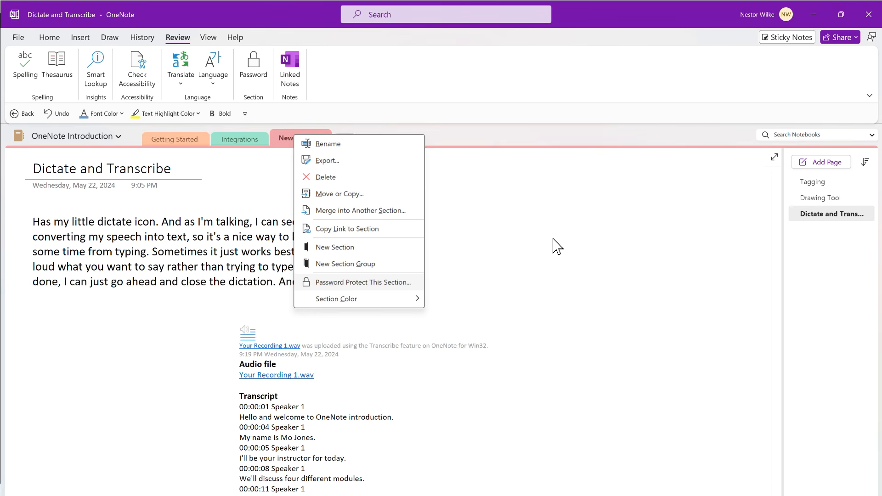
pyautogui.click(625, 231)
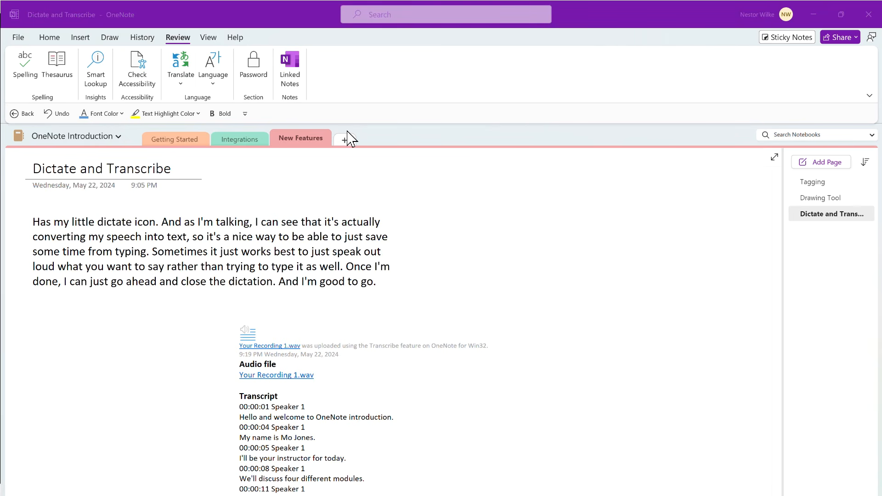
pyautogui.rightClick(303, 141)
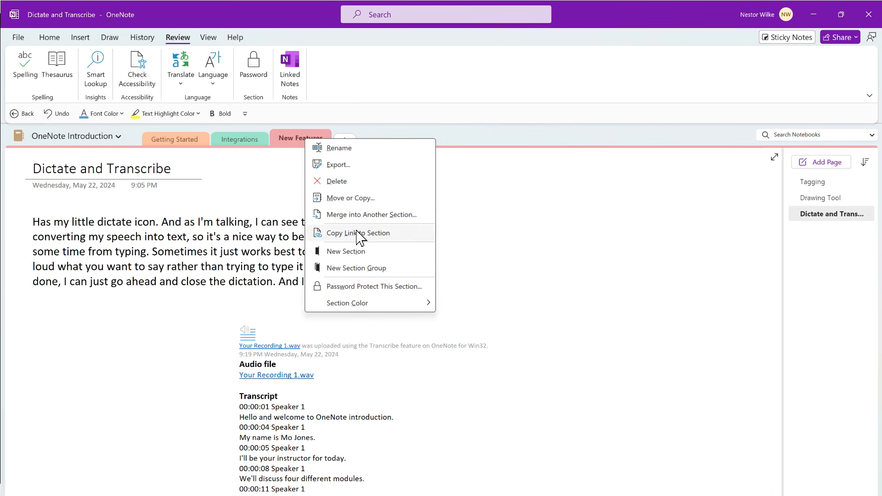
pyautogui.click(374, 287)
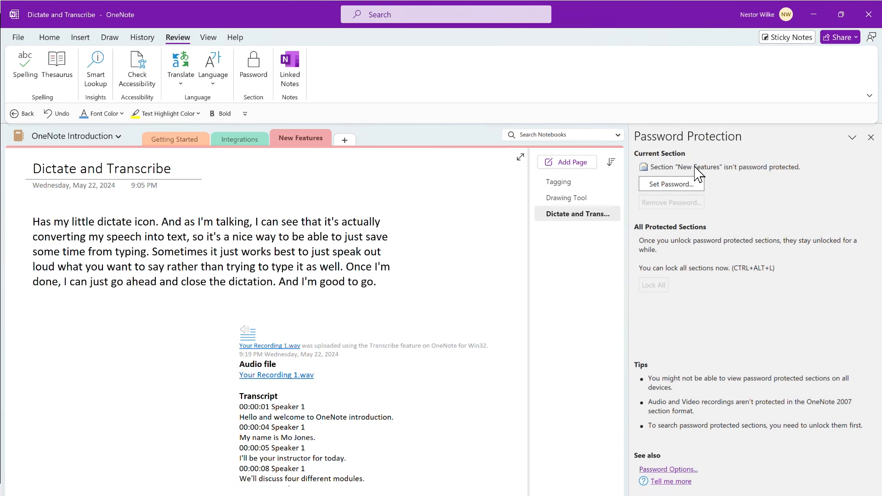
pyautogui.click(687, 185)
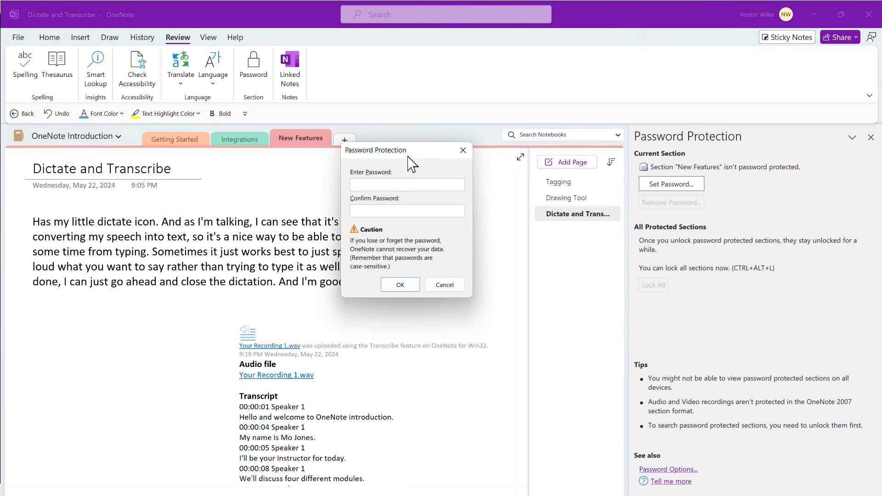
pyautogui.moveTo(408, 155); pyautogui.dragTo(712, 220)
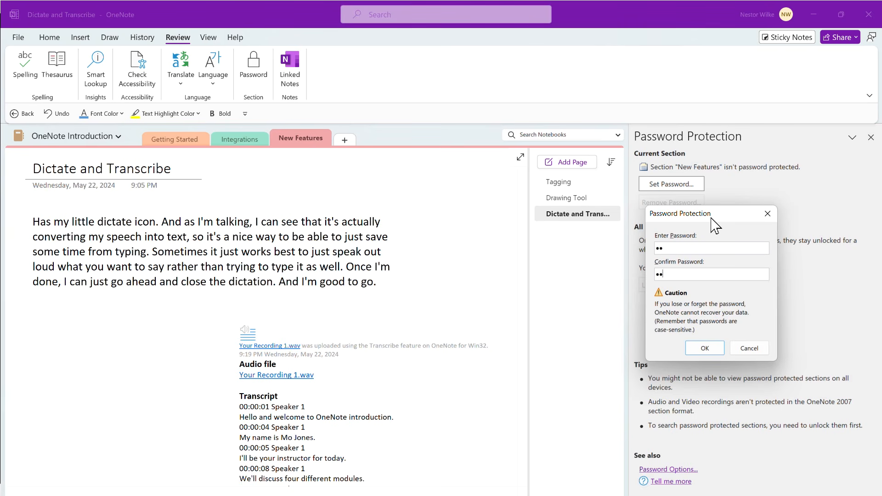
pyautogui.click(713, 354)
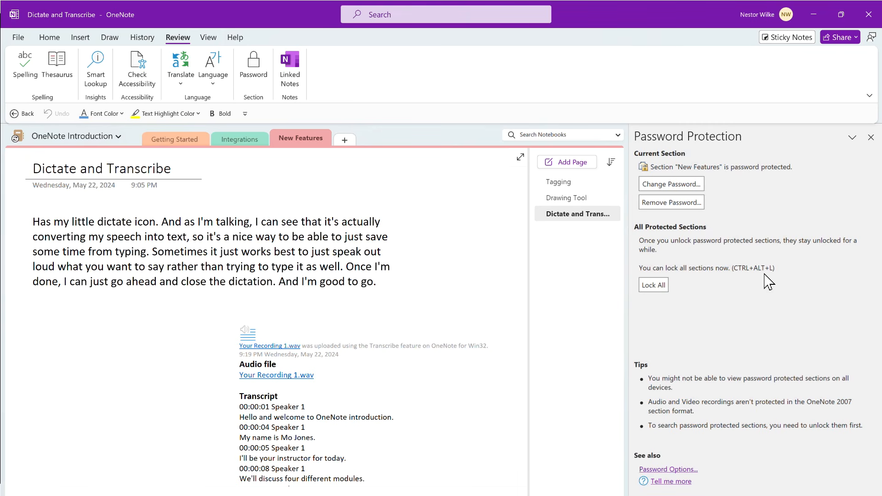
# Lock all protected sections and check access to the Integrations and Getting Started sections
pyautogui.click(658, 290)
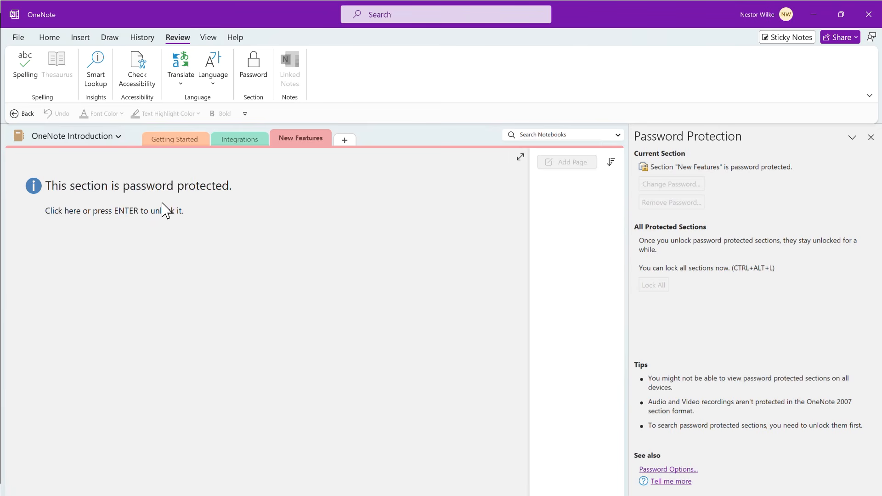
pyautogui.click(238, 142)
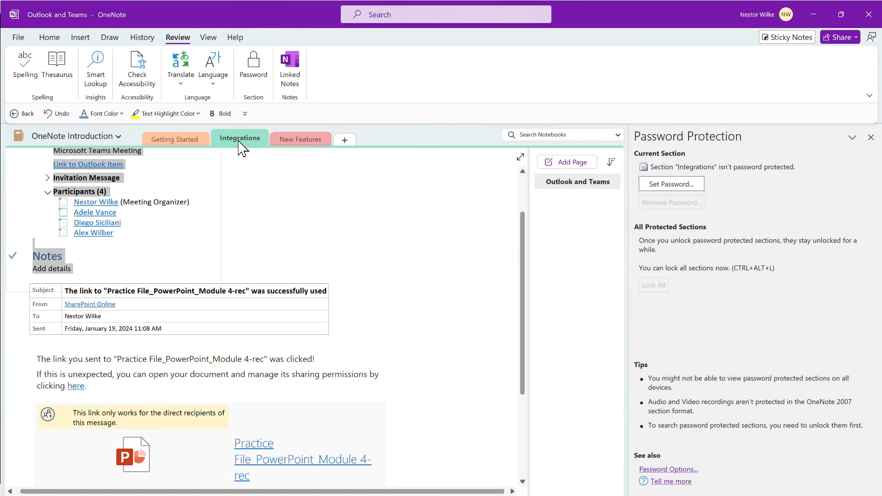
pyautogui.click(190, 140)
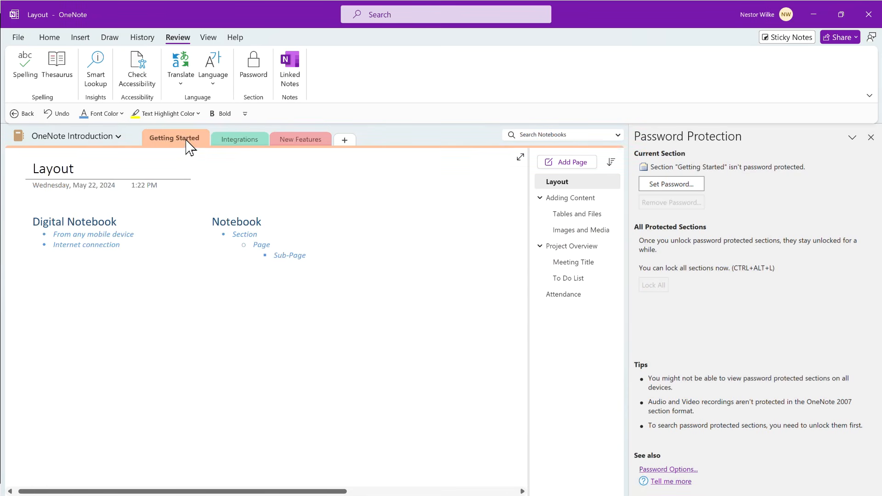
pyautogui.click(233, 147)
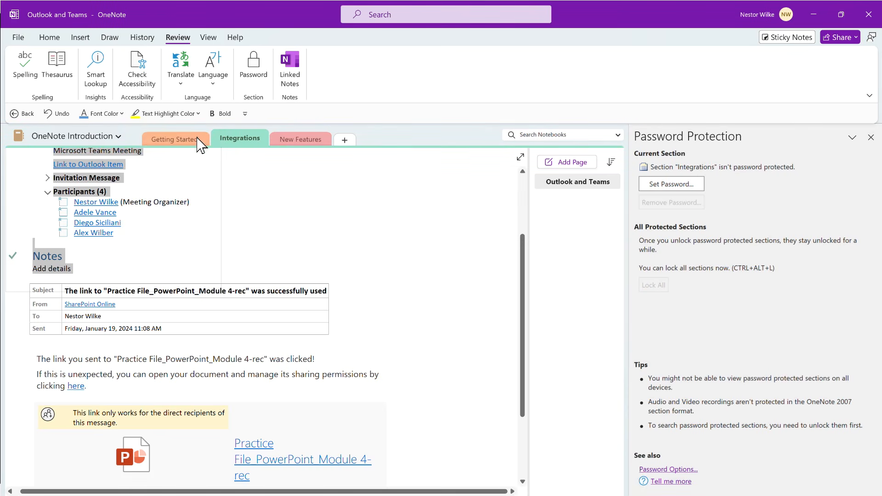
# Unlock the New Features section by entering its section password, and lock all protected sections again
pyautogui.click(305, 144)
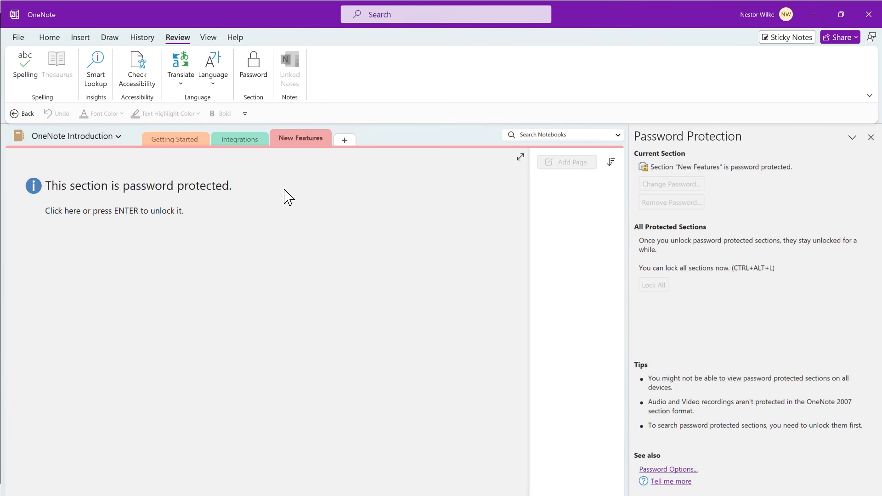
pyautogui.click(184, 211)
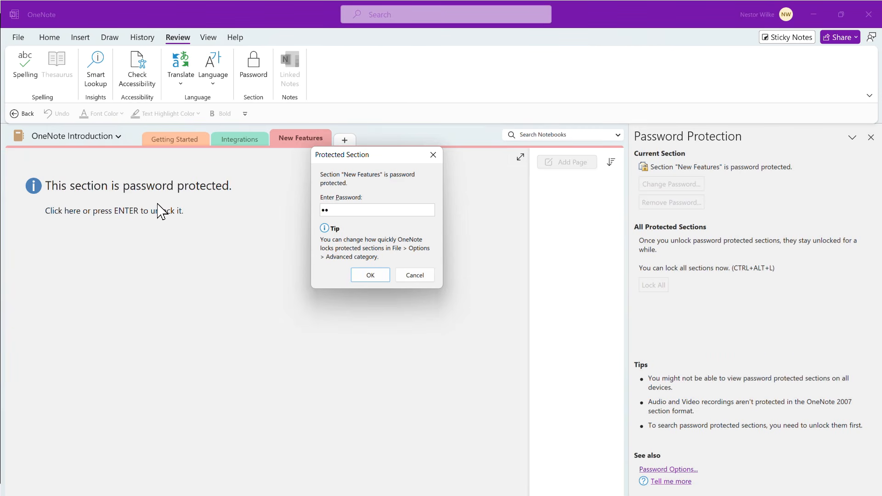
pyautogui.click(371, 276)
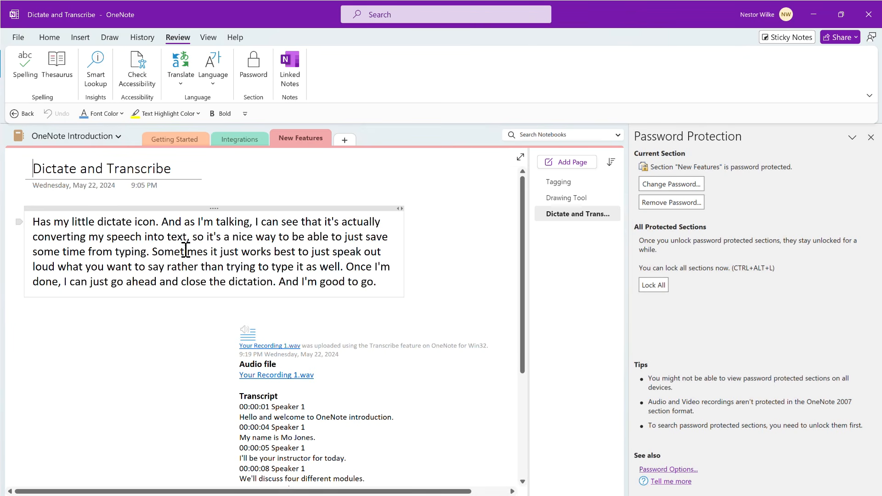
pyautogui.click(661, 288)
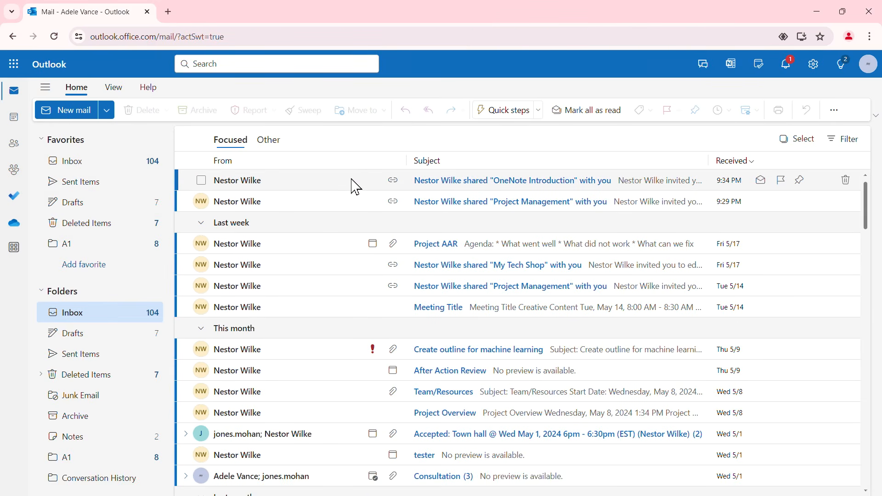
# Switch to the recipient's Outlook inbox and open the shared OneNote Introduction notebook from its invitation, signing in with the recipient's account
pyautogui.click(357, 187)
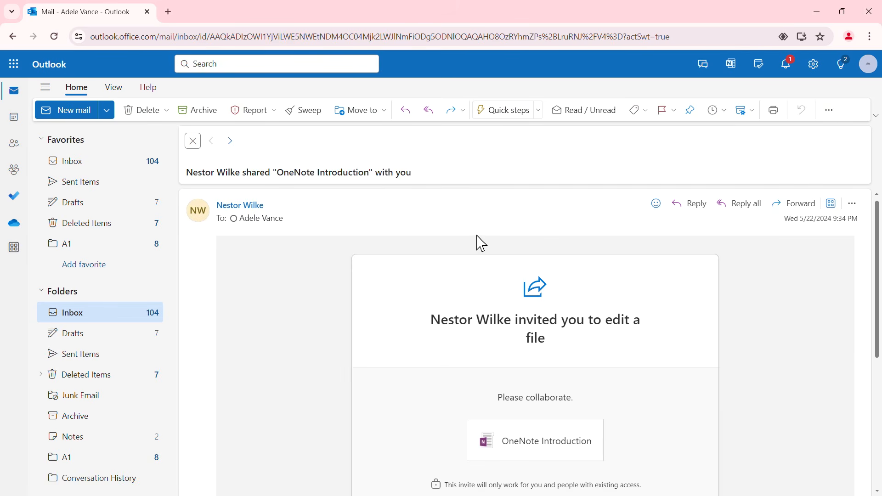
pyautogui.scroll(-1, 533, 258)
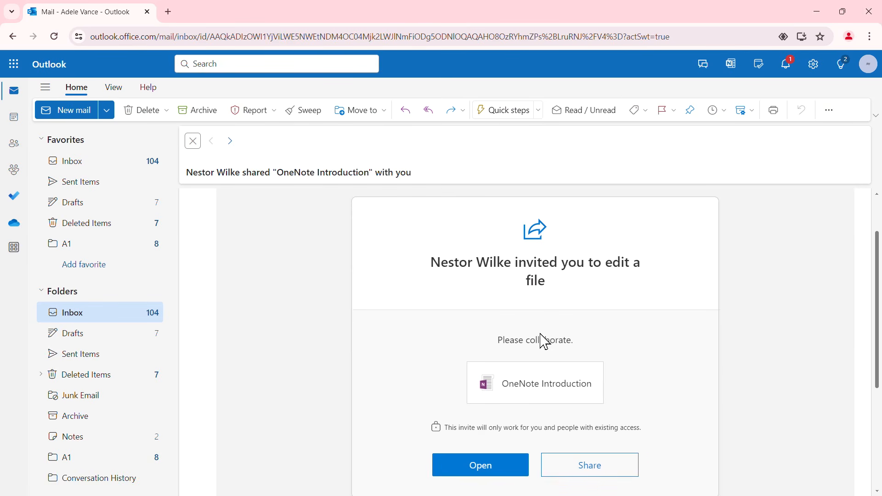
pyautogui.click(548, 386)
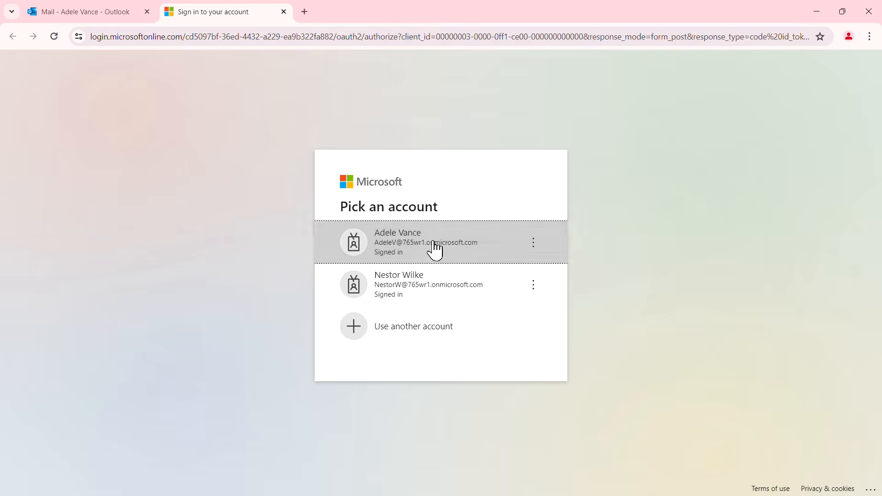
pyautogui.click(434, 248)
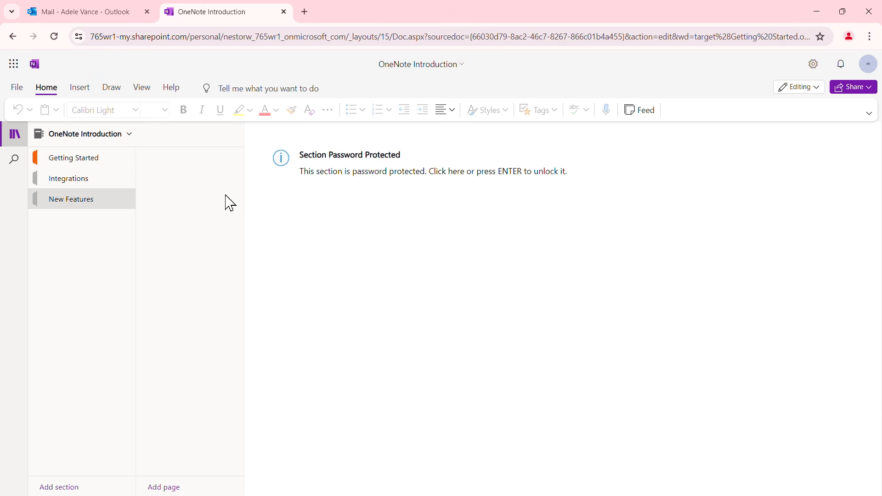
# Unlock the New Features section in the web notebook with the section password, and decline saving the password in the browser
pyautogui.click(343, 164)
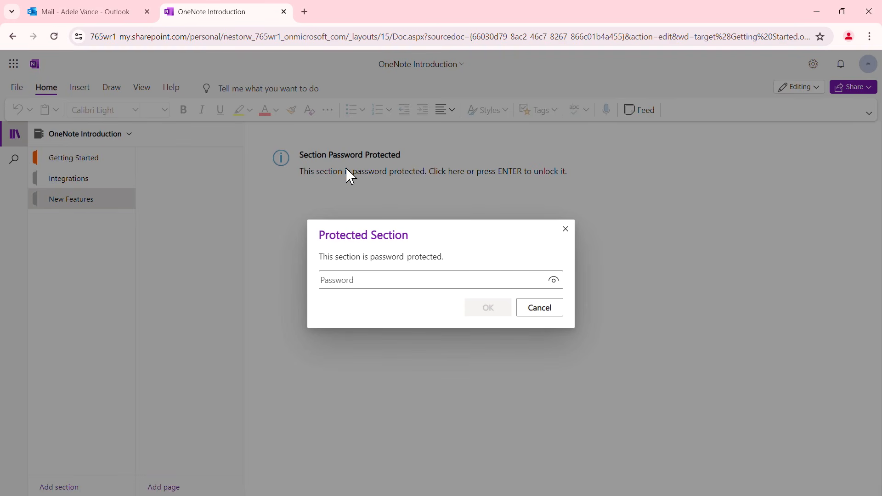
pyautogui.write('••')
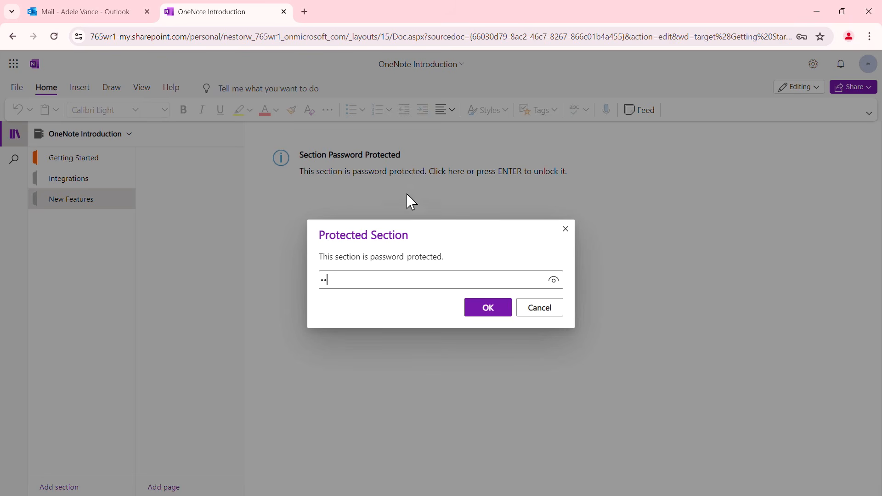
pyautogui.click(488, 309)
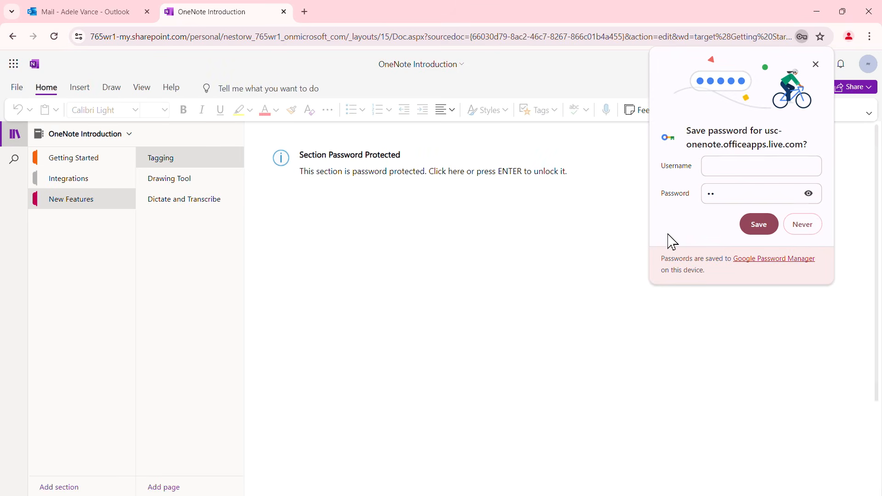
pyautogui.click(816, 64)
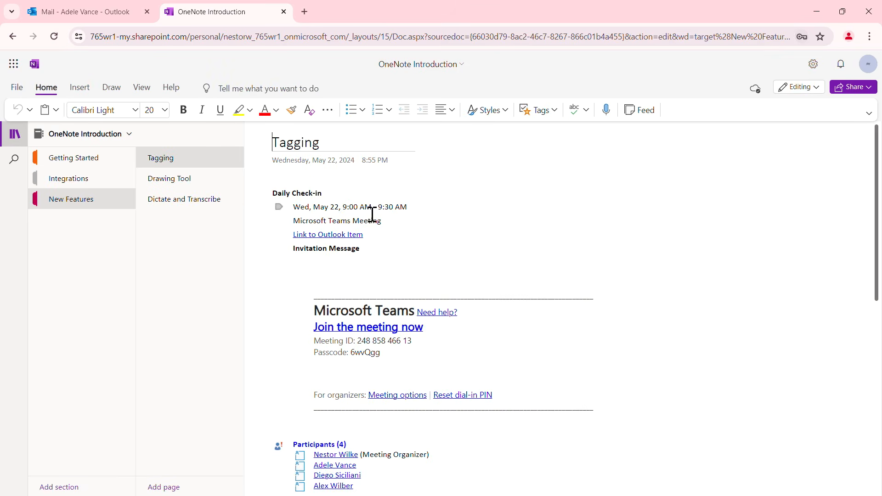
# Look through the Tagging, Drawing Tool, and Dictate and Transcribe pages of the unlocked section
pyautogui.scroll(-2, 368, 225)
pyautogui.scroll(-4, 369, 226)
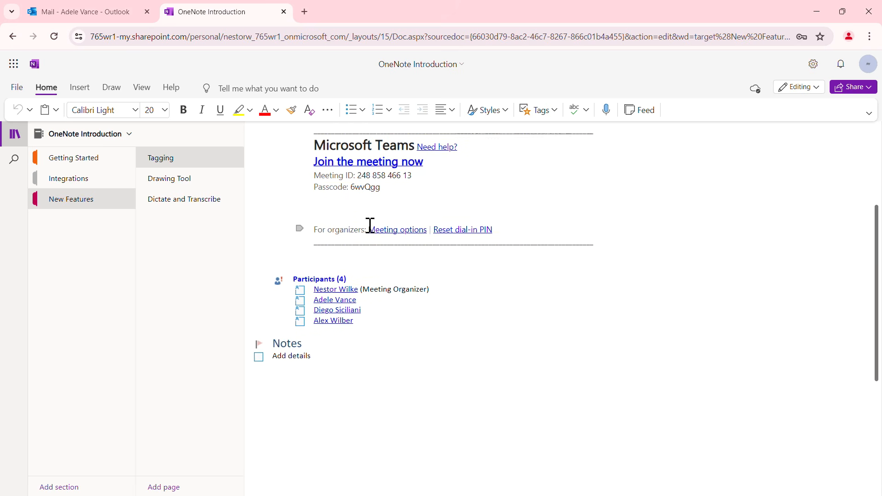
pyautogui.scroll(6, 370, 225)
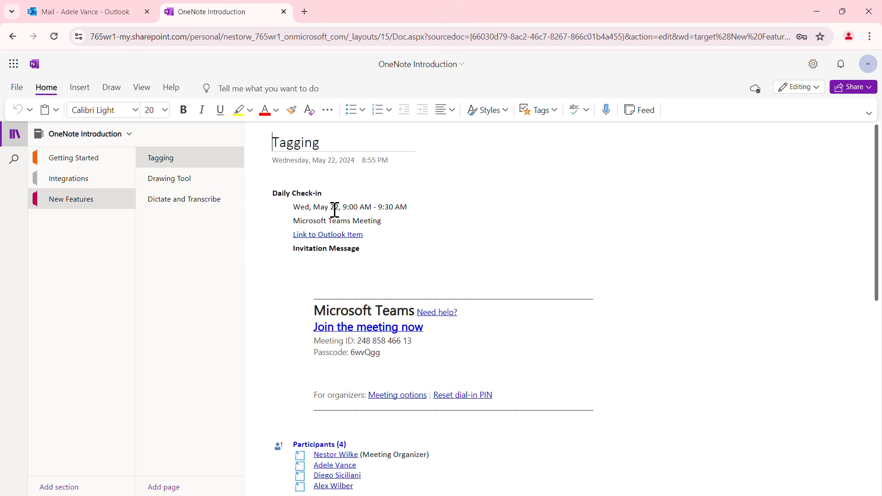
pyautogui.click(182, 185)
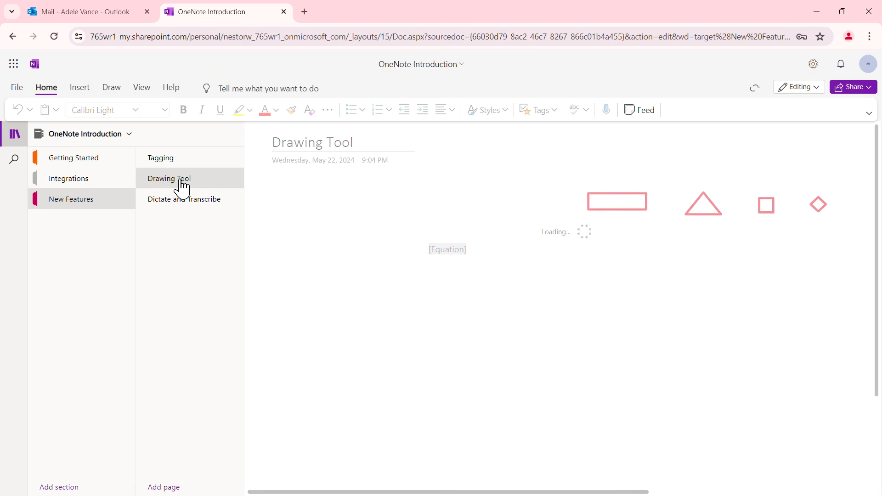
pyautogui.click(184, 211)
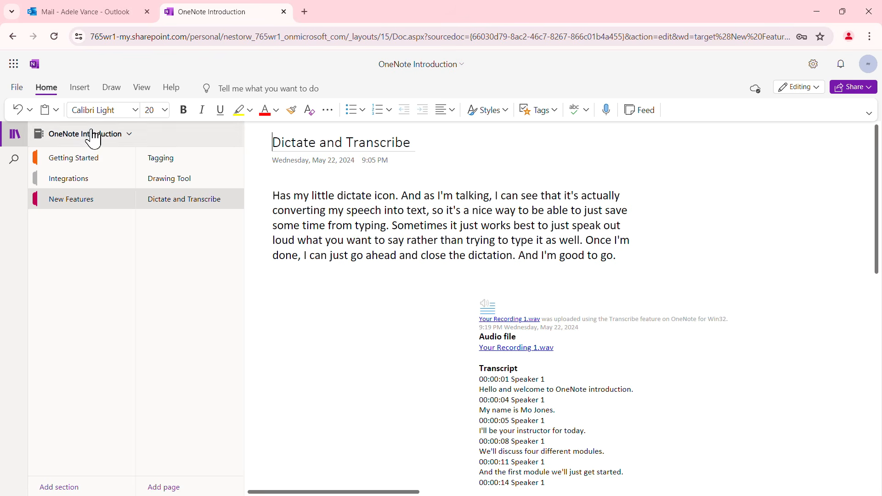
# Switch back to the OneNote desktop app and unlock the New Features section with its section password
pyautogui.moveTo(365, 15); pyautogui.dragTo(881, 82)
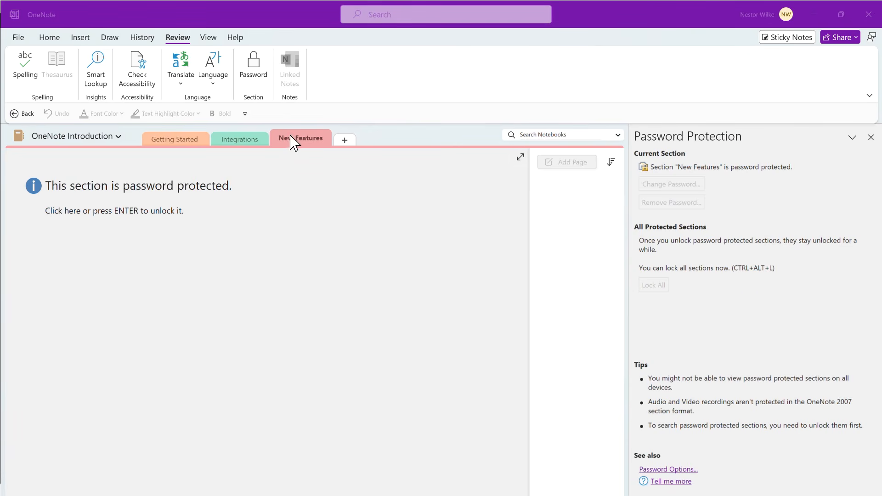
pyautogui.click(269, 243)
pyautogui.click(159, 211)
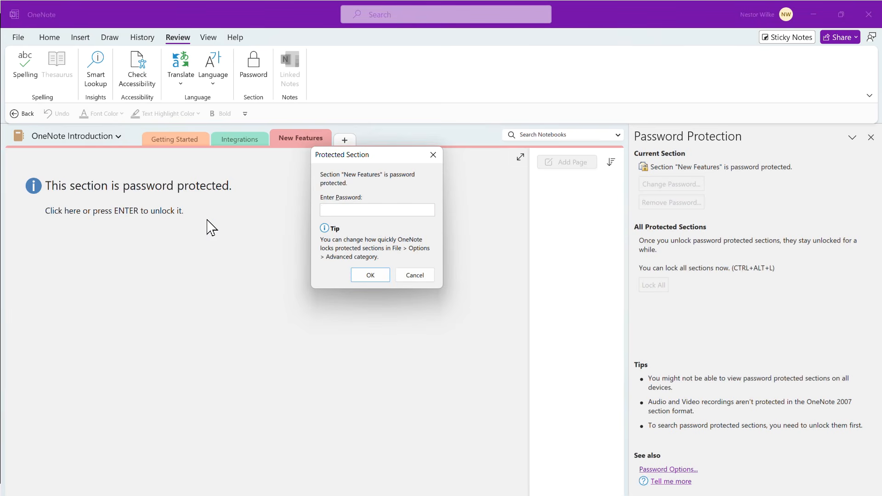
pyautogui.press('Return')
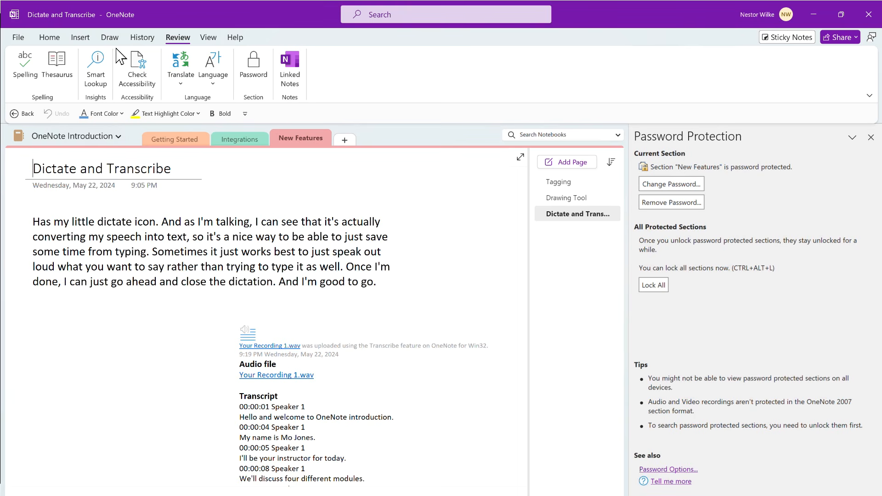
# Close the Password Protection settings and change the tabs layout to Vertical Tabs, dismissing the tip about hiding notebooks
pyautogui.click(208, 38)
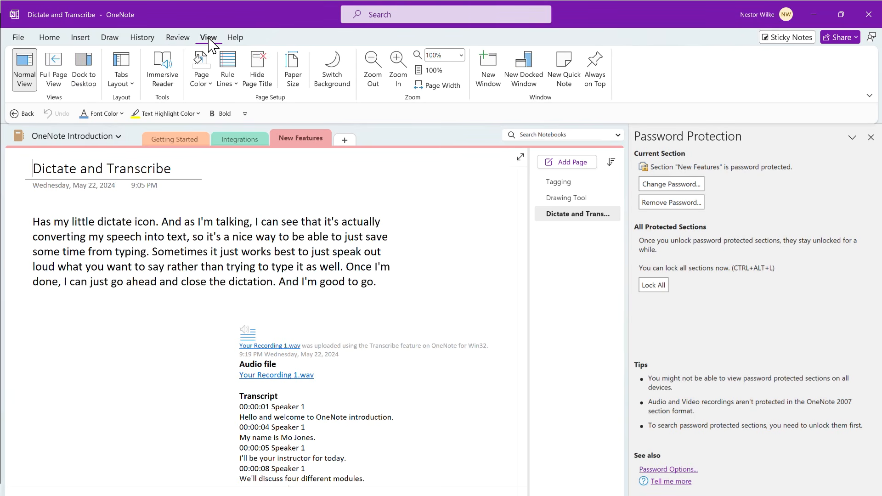
pyautogui.click(871, 138)
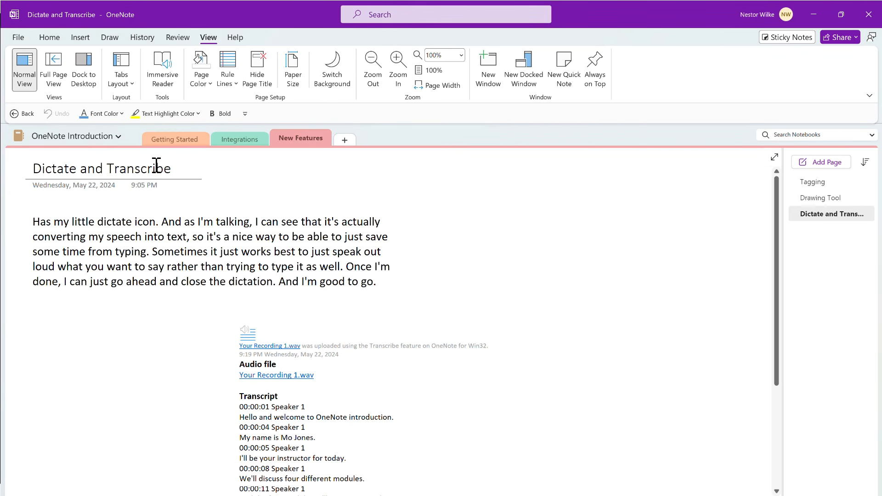
pyautogui.click(132, 87)
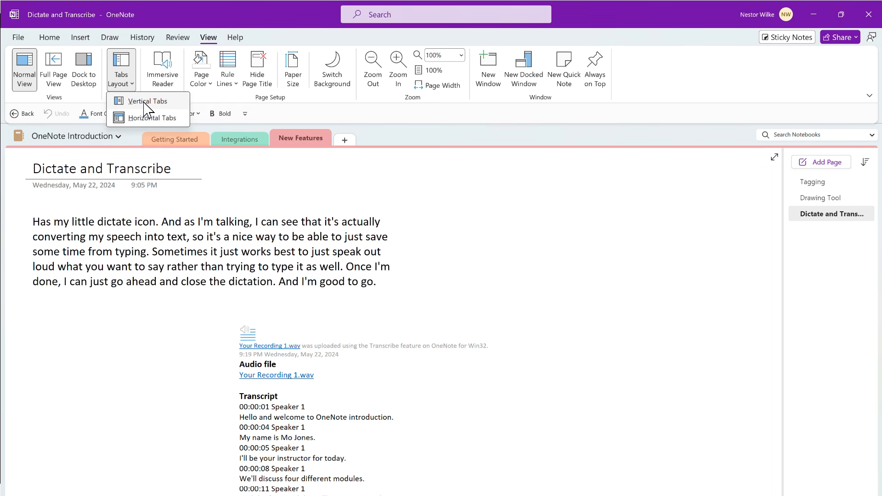
pyautogui.click(147, 102)
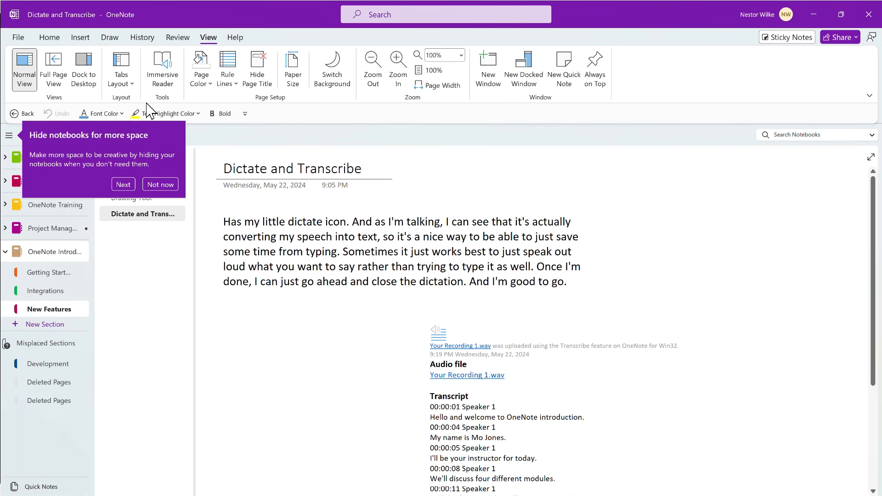
pyautogui.click(156, 185)
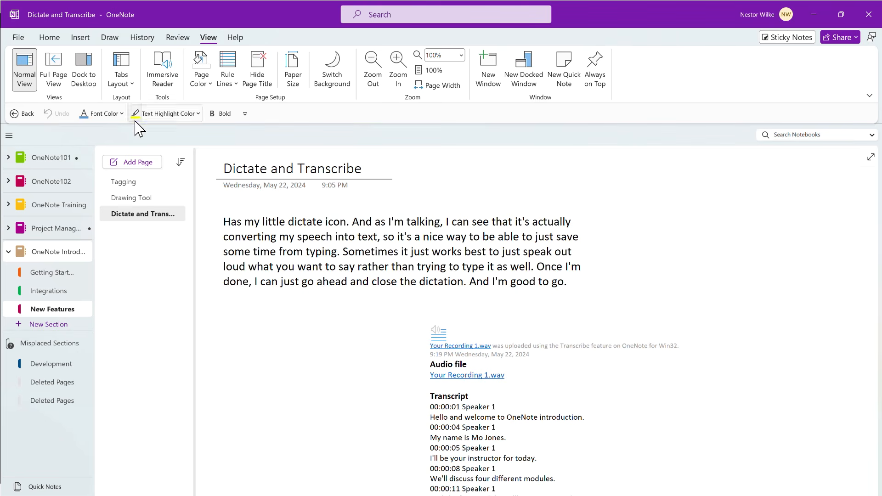
pyautogui.click(123, 82)
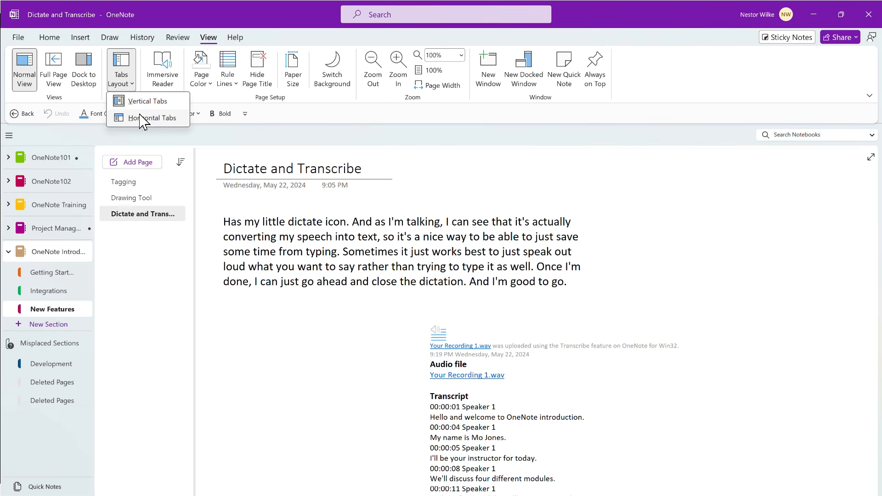
pyautogui.click(157, 286)
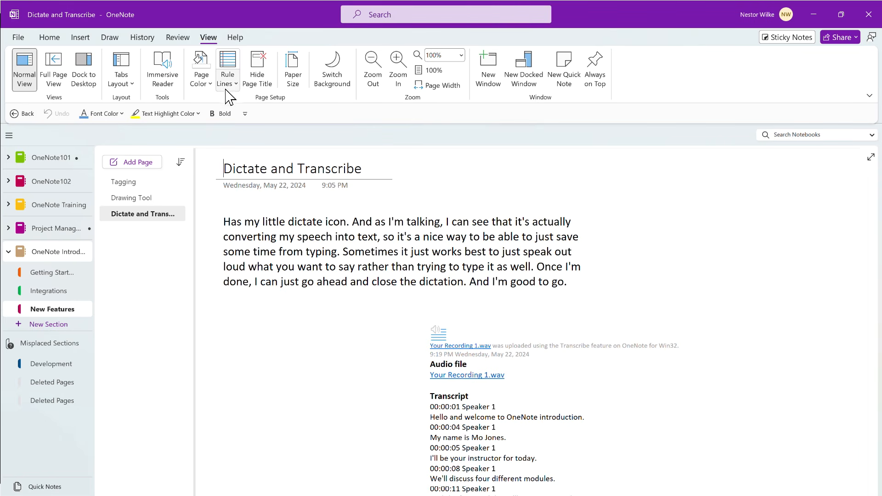
# Apply a pale blue page color to the Dictate and Transcribe page and add medium-spaced rule lines with a red margin line
pyautogui.click(211, 86)
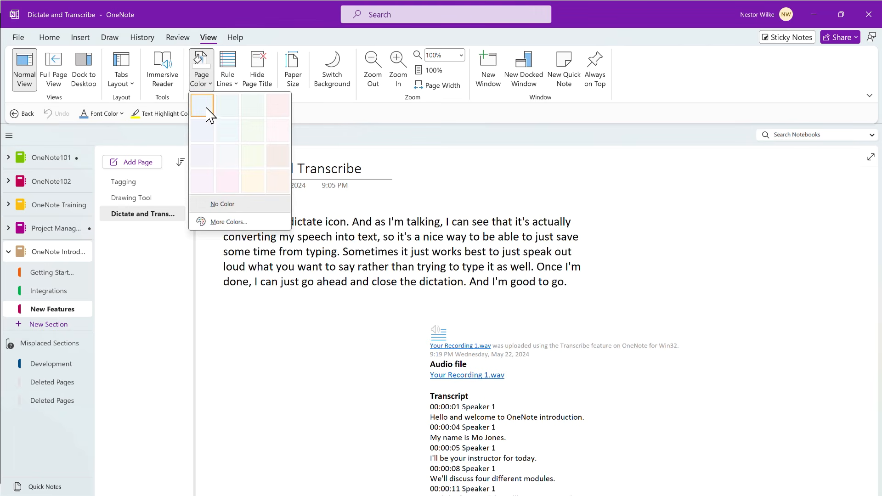
pyautogui.click(228, 132)
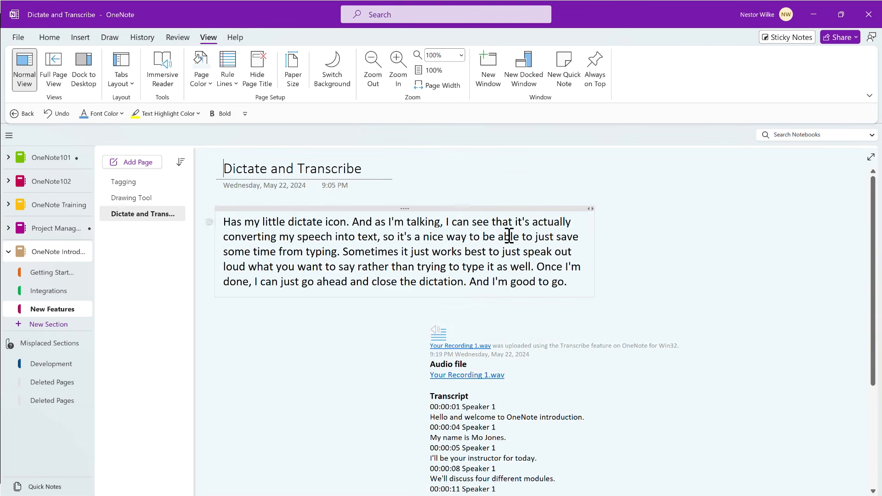
pyautogui.click(227, 78)
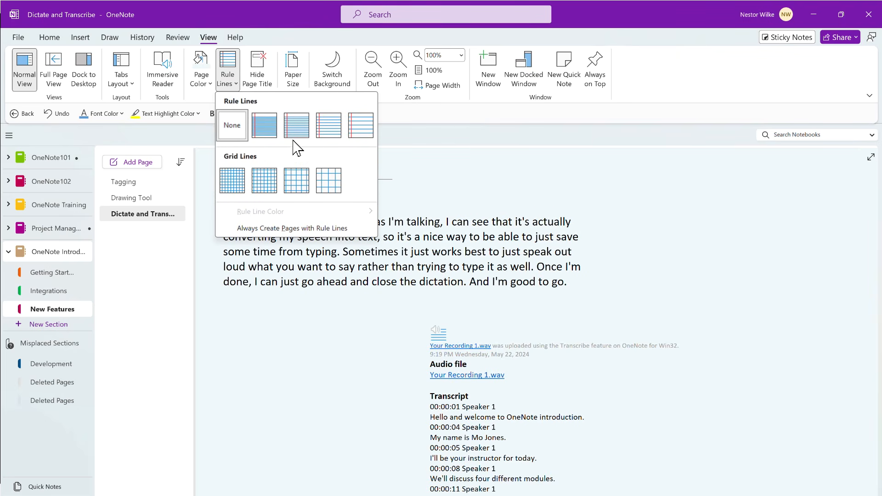
pyautogui.click(330, 127)
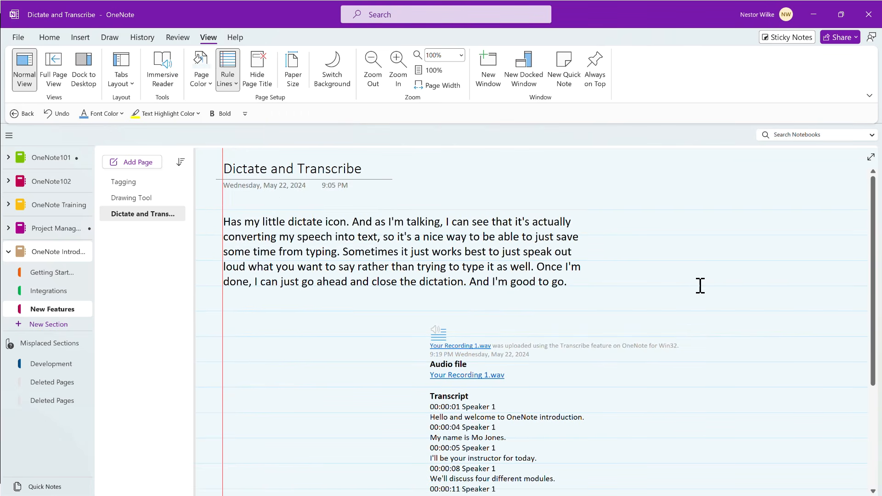
# Replace the page's rule lines with the smallest grid lines
pyautogui.click(228, 79)
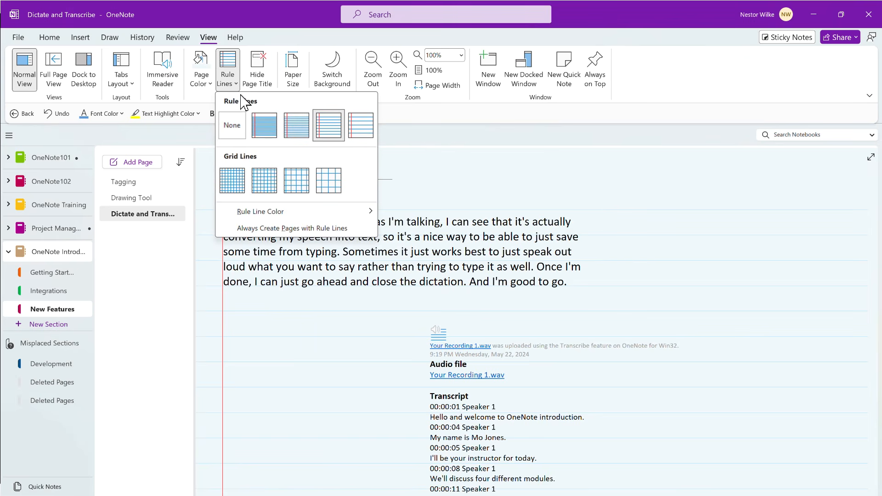
pyautogui.click(232, 181)
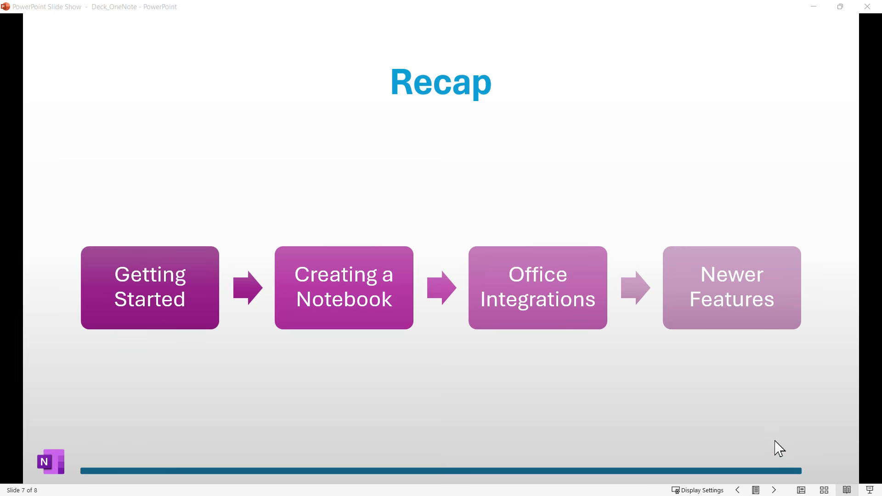
pyautogui.click(775, 491)
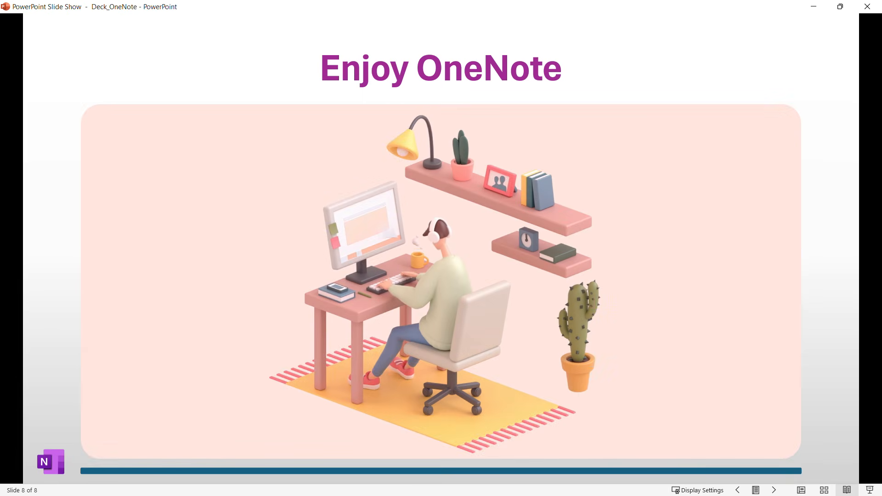
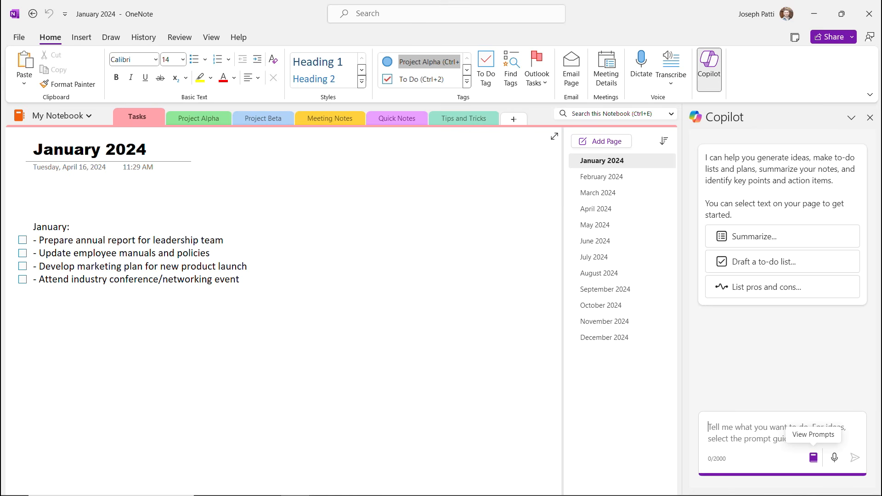
# Browse Copilot's suggested prompts in the Create, Understand and Edit categories
pyautogui.click(814, 457)
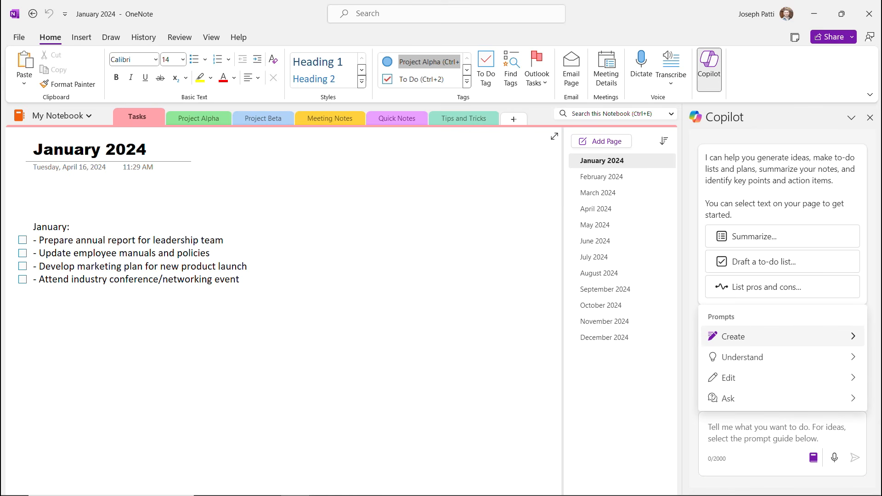
pyautogui.click(782, 336)
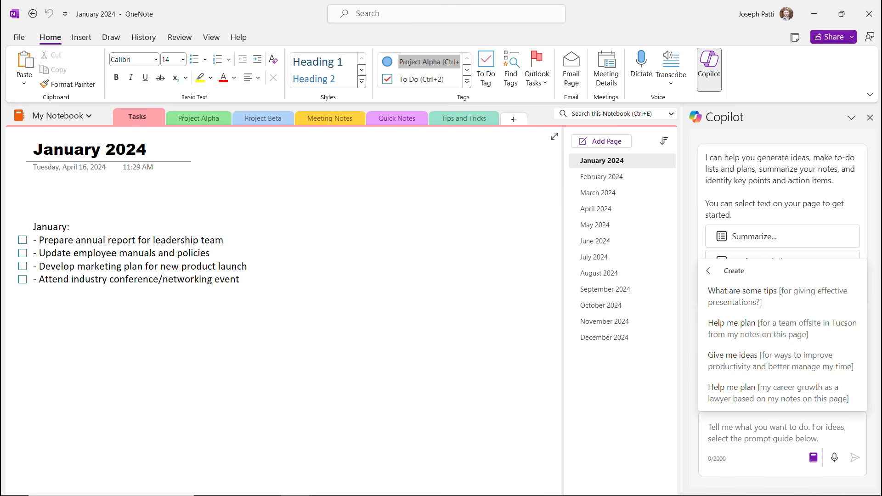
pyautogui.click(709, 271)
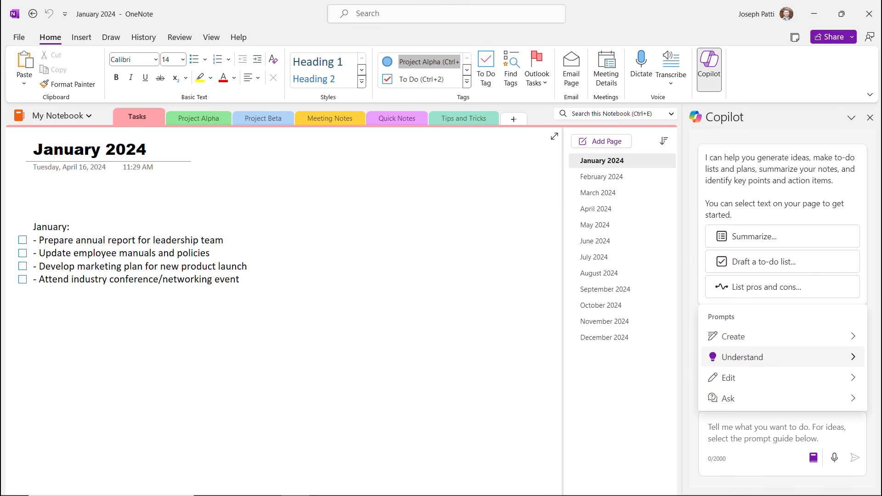
pyautogui.click(758, 357)
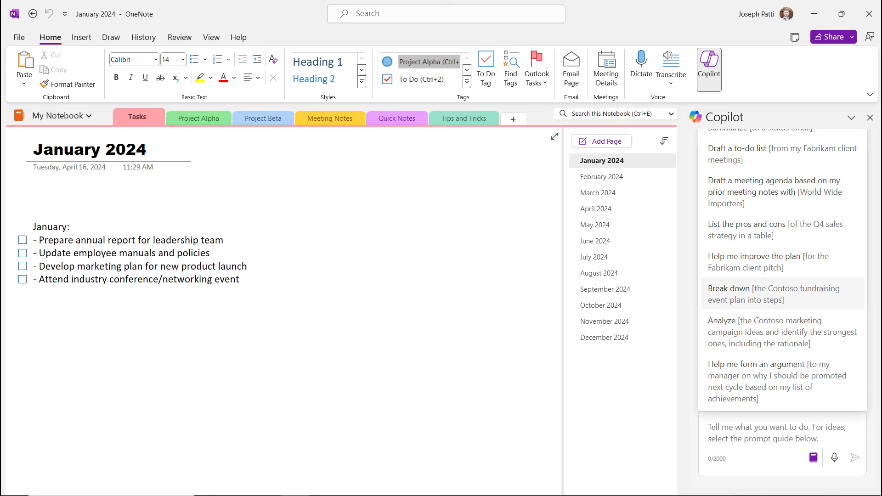
pyautogui.click(813, 458)
pyautogui.click(813, 458)
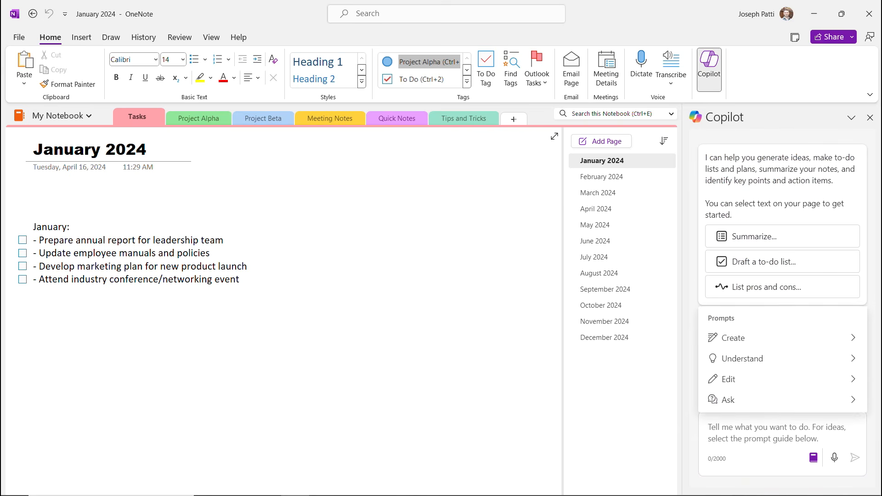
pyautogui.click(736, 379)
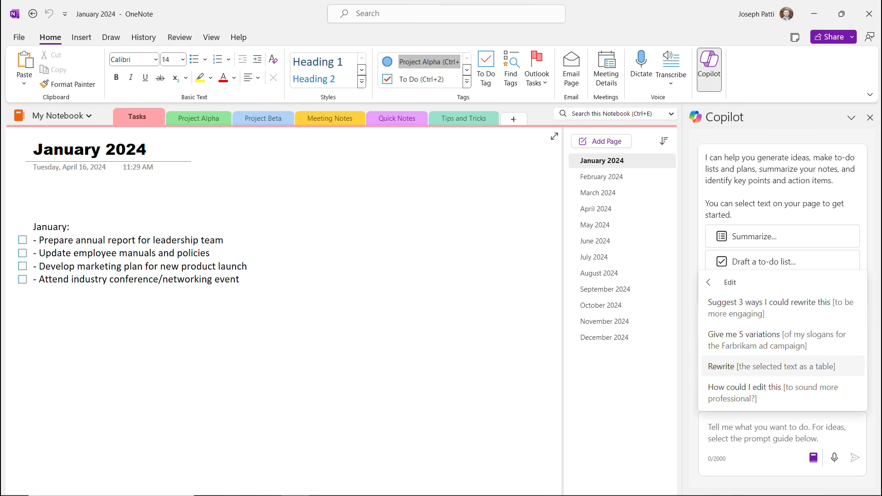
# Ask Copilot to "Create a list explaining how to present a powerpoint"
pyautogui.click(763, 433)
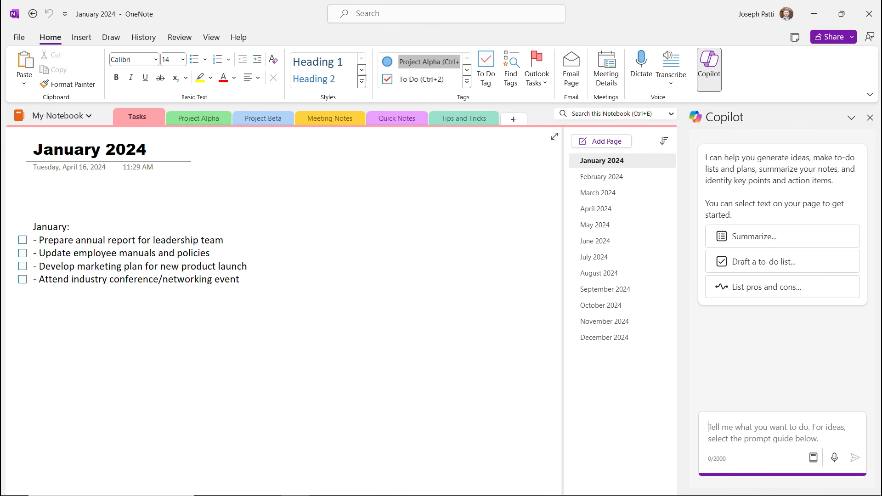
pyautogui.write('Create a')
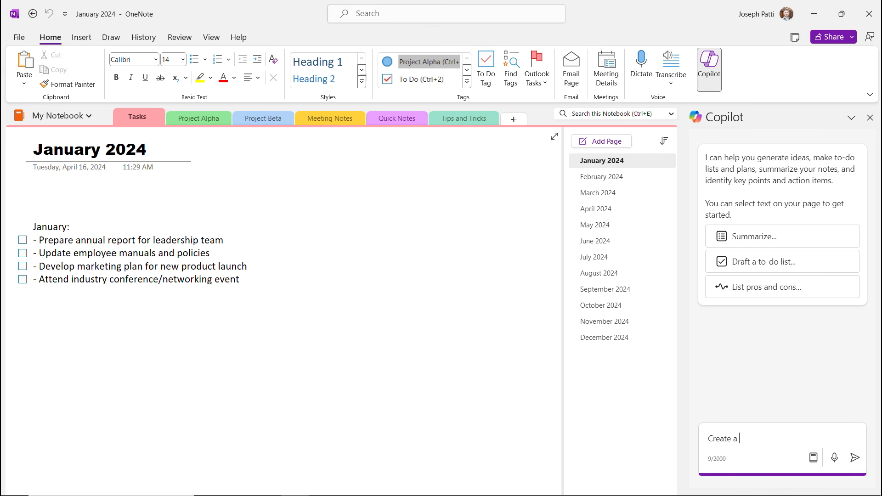
pyautogui.write(' list explaining how to present ')
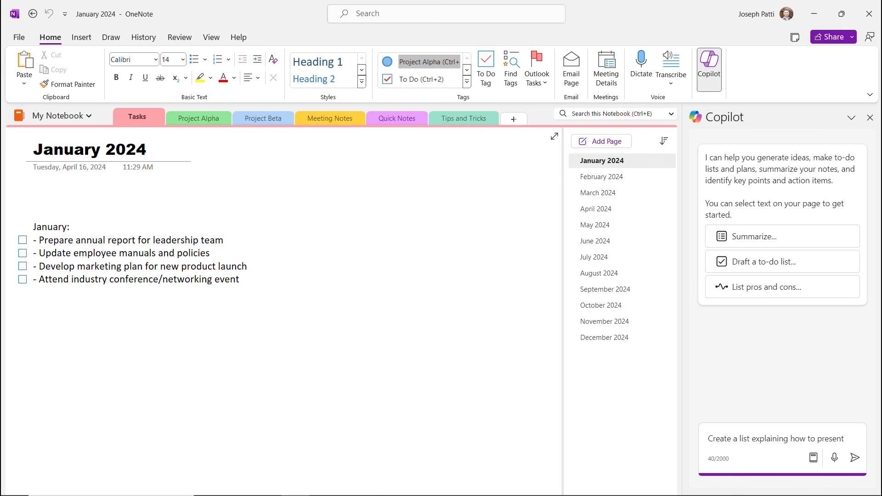
pyautogui.write('a powerpoint')
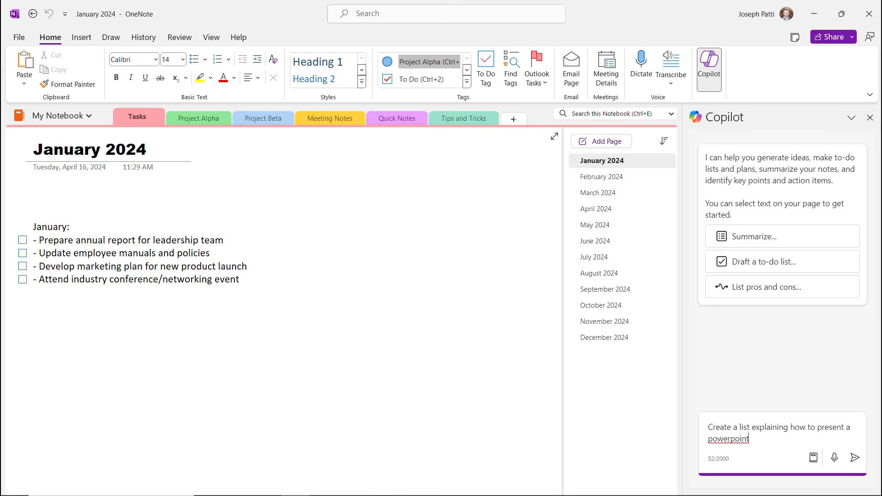
pyautogui.press('Return')
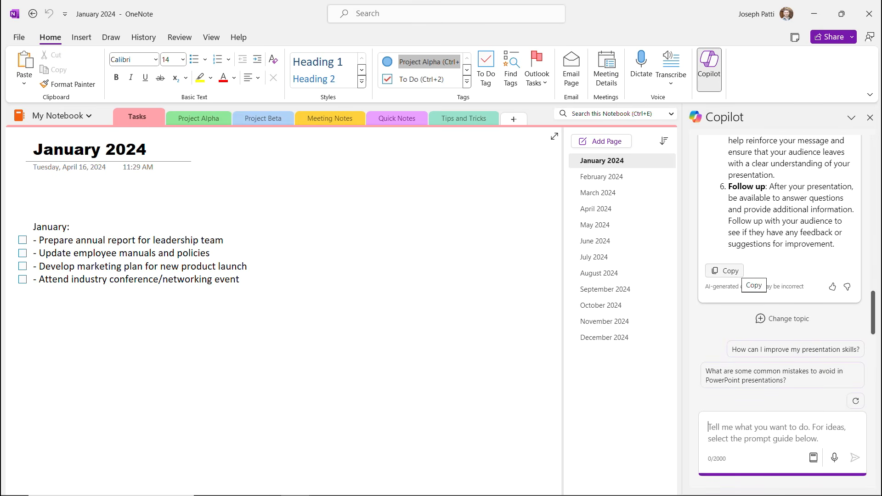
# Copy Copilot's PowerPoint list and paste it at the end of the Presentations page in the Tips and Tricks section, reviewing the pasted text
pyautogui.click(725, 271)
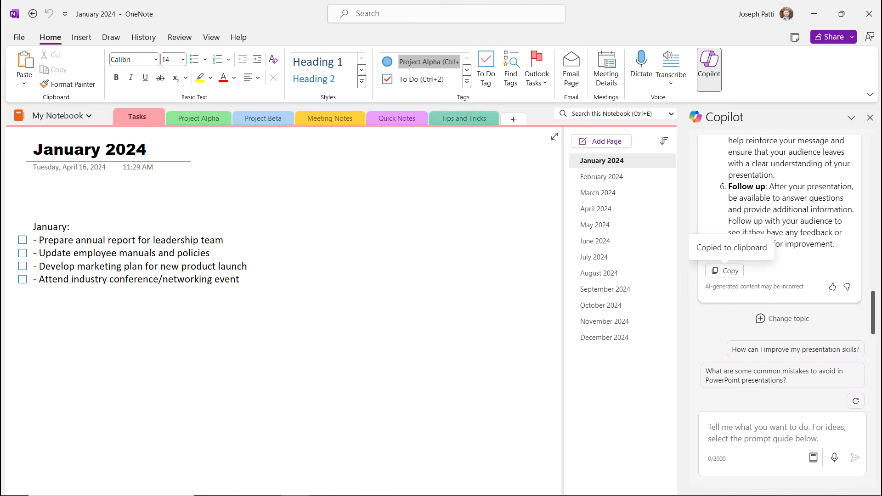
pyautogui.click(464, 118)
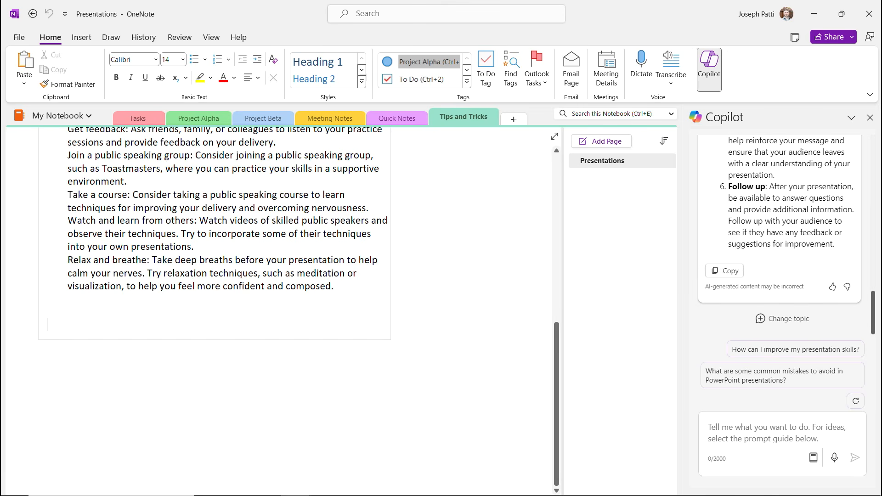
pyautogui.hotkey('ctrl', 'v')
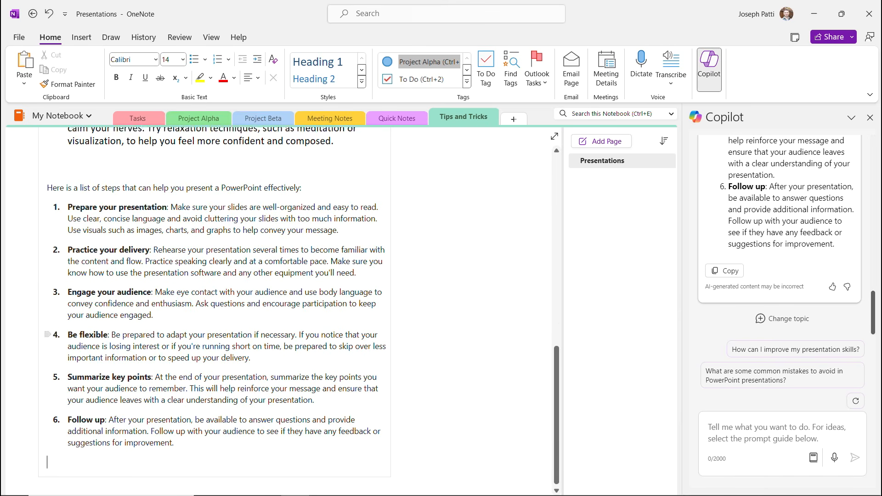
pyautogui.scroll(15, 214, 305)
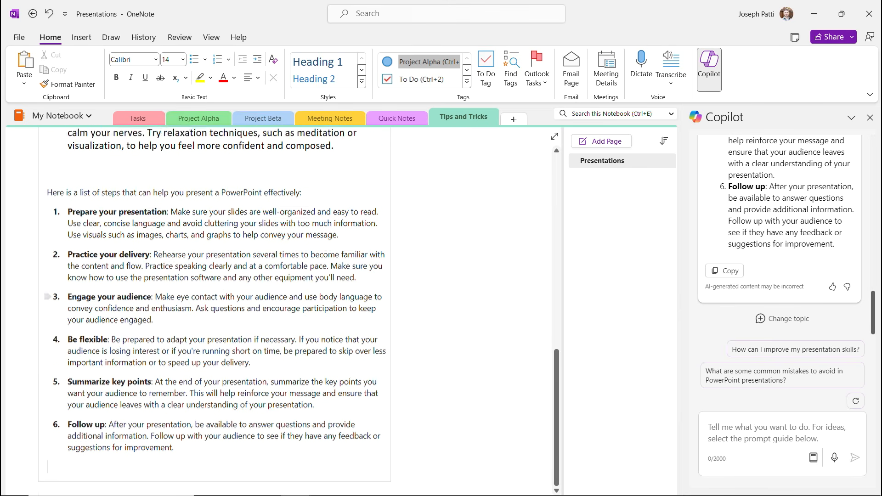
pyautogui.scroll(-2, 215, 305)
pyautogui.scroll(-12, 214, 305)
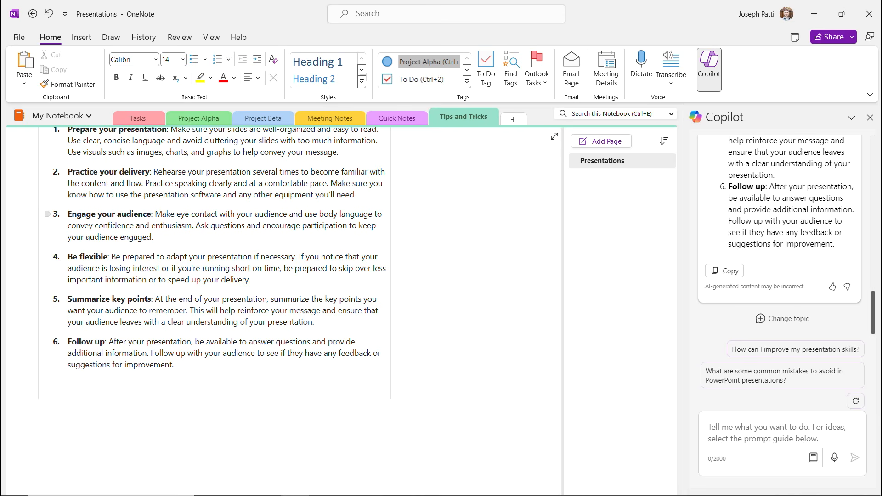
pyautogui.scroll(2, 214, 305)
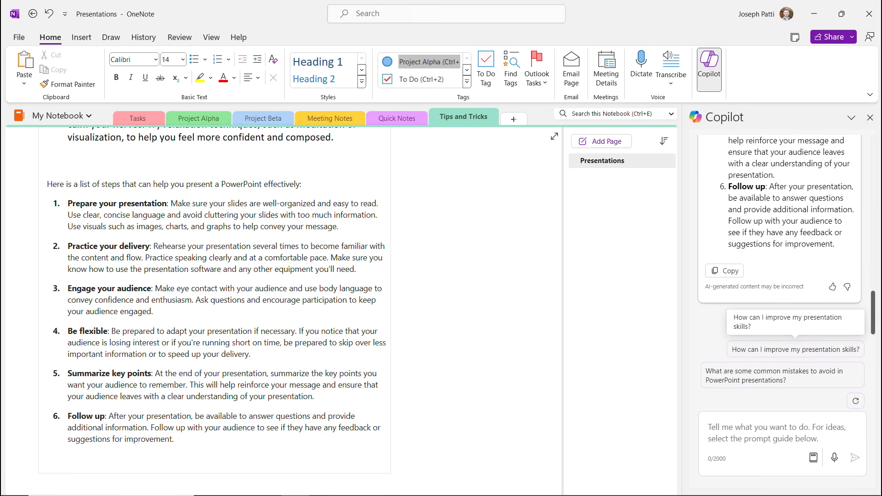
# Change the Copilot conversation topic, and close and reopen Copilot to start fresh
pyautogui.click(783, 319)
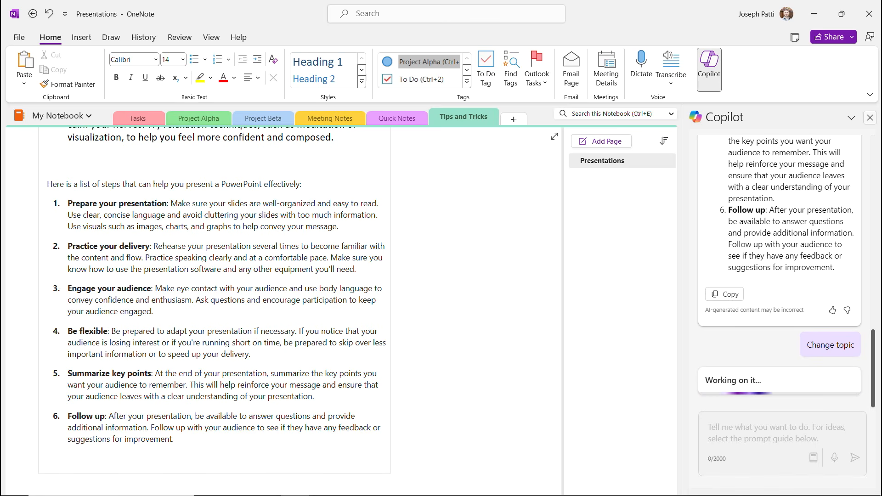
pyautogui.click(870, 118)
pyautogui.click(709, 69)
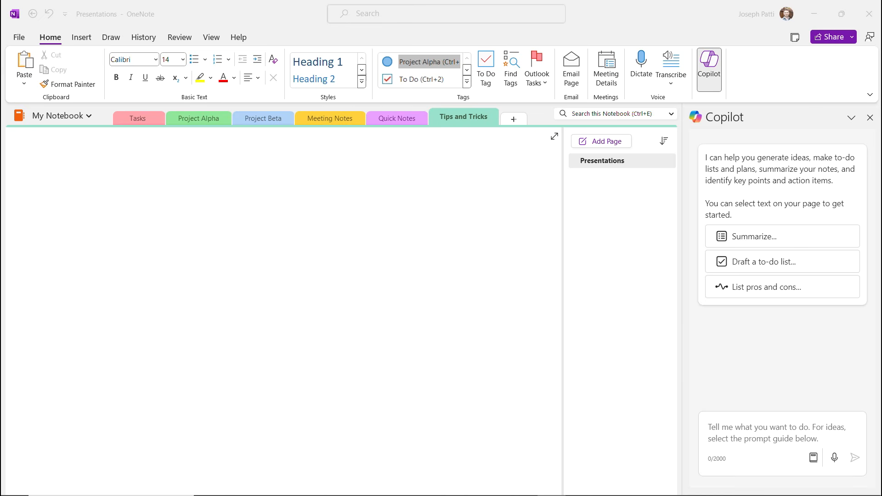
# Use Copilot's suggested "Give me ideas" prompt from the Create category to request "Give me ideas on ways to be a great team leader"
pyautogui.click(89, 195)
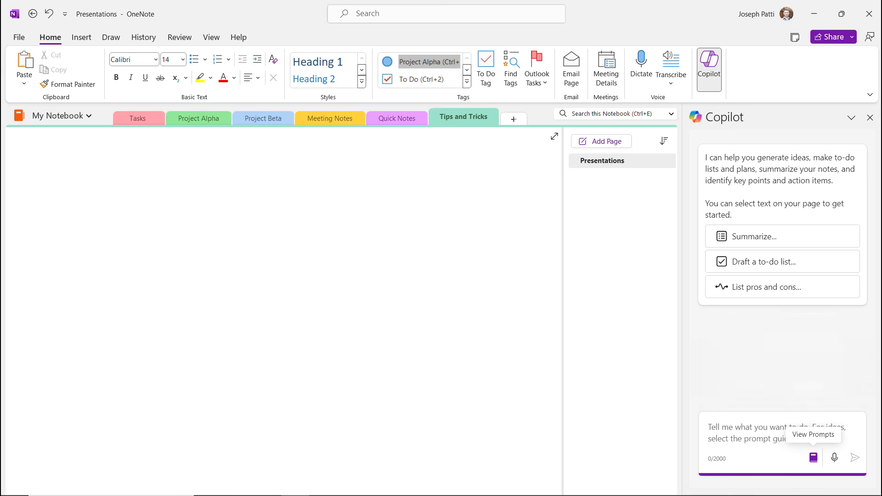
pyautogui.click(813, 458)
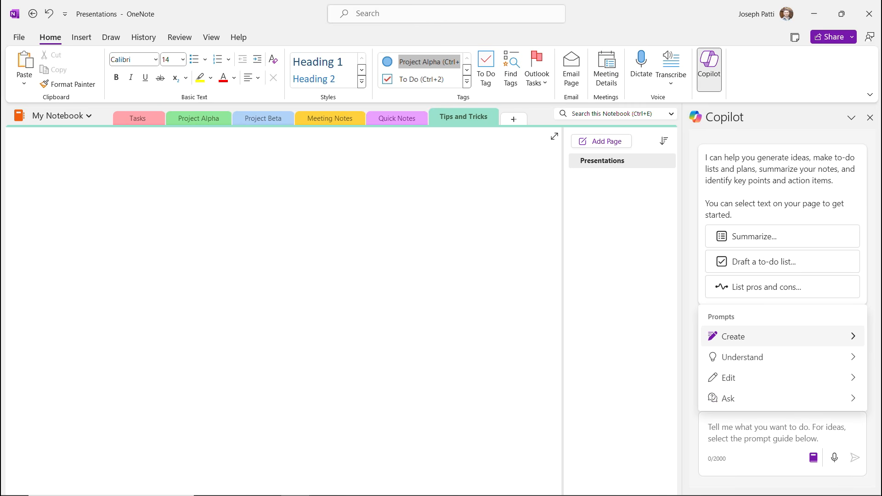
pyautogui.click(736, 336)
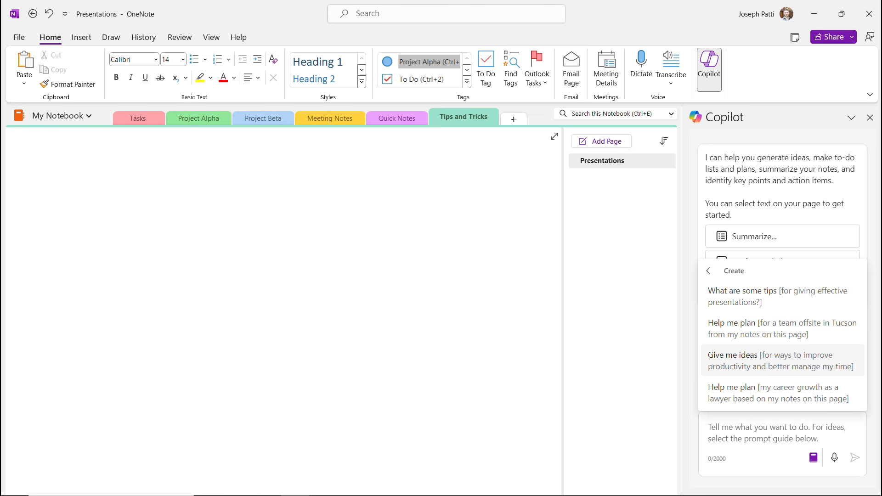
pyautogui.click(759, 361)
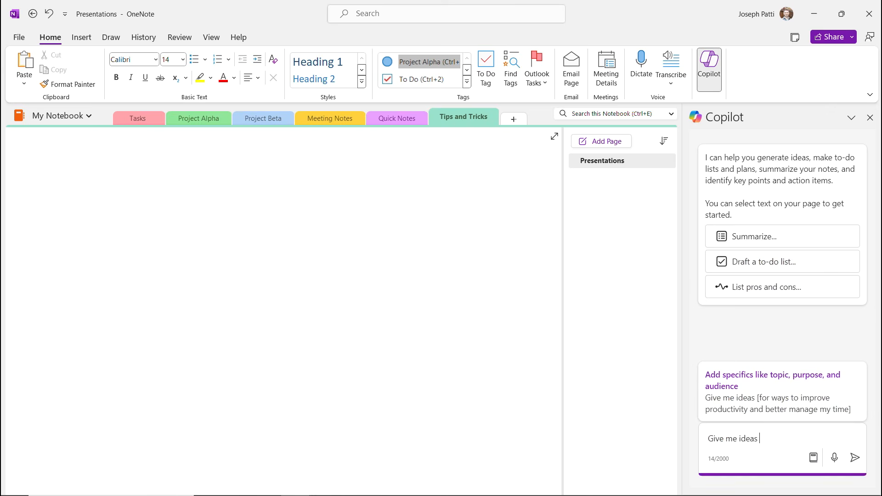
pyautogui.write('on ways to be a great team lea')
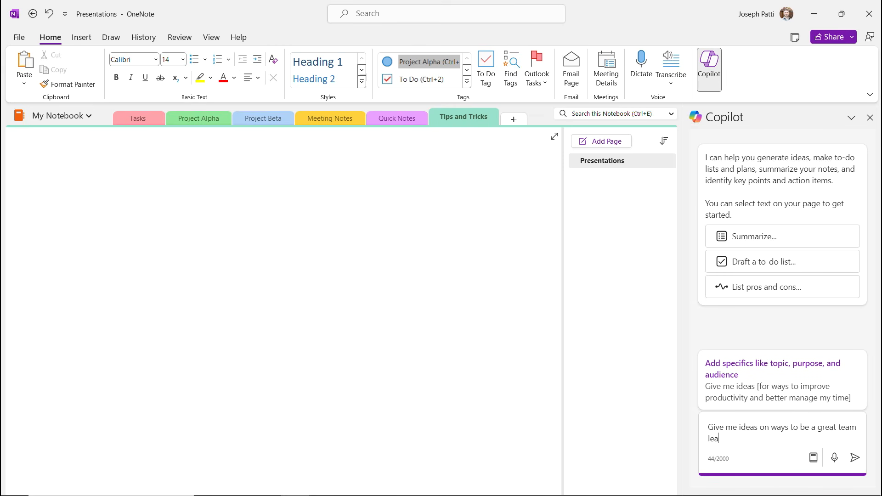
pyautogui.write('der')
pyautogui.click(854, 457)
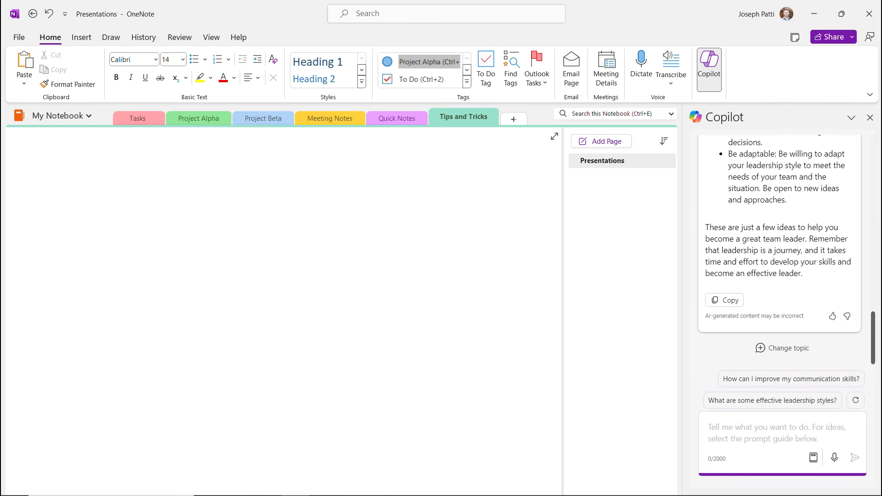
# Copy the team leader ideas into an empty area of the Presentations page and shift their note container slightly up and to the left
pyautogui.click(725, 300)
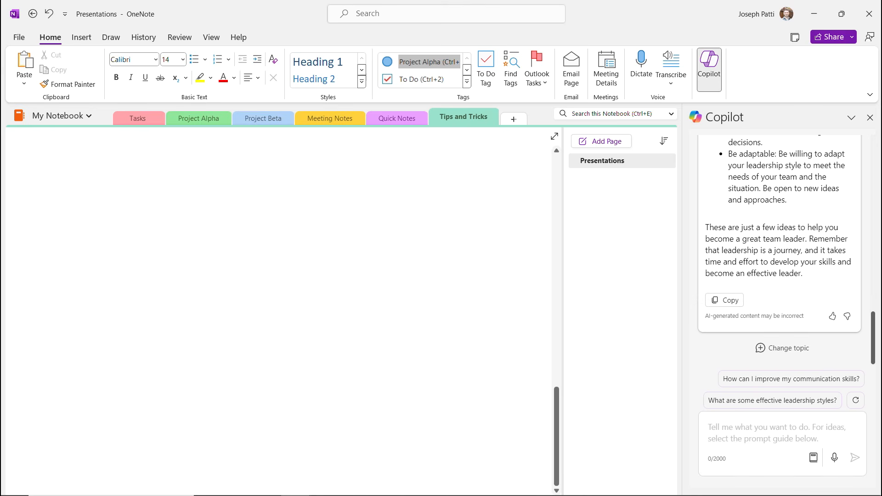
pyautogui.hotkey('ctrl', 'v')
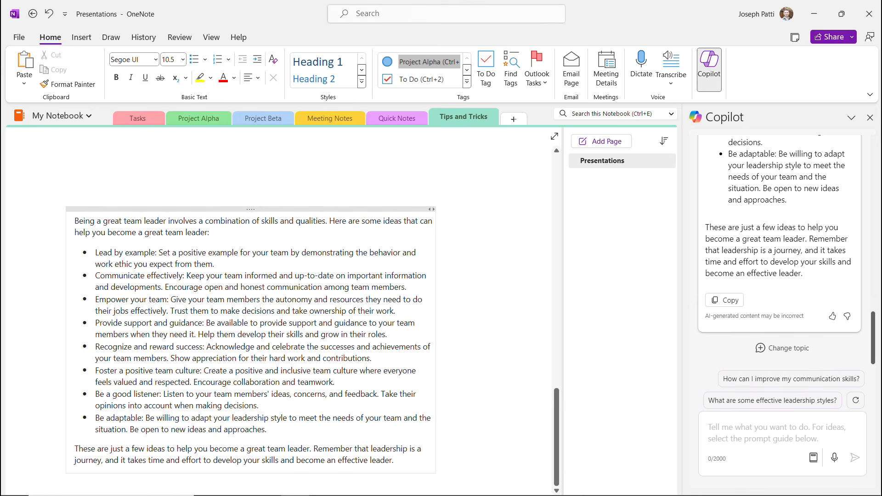
pyautogui.moveTo(250, 209); pyautogui.dragTo(237, 182)
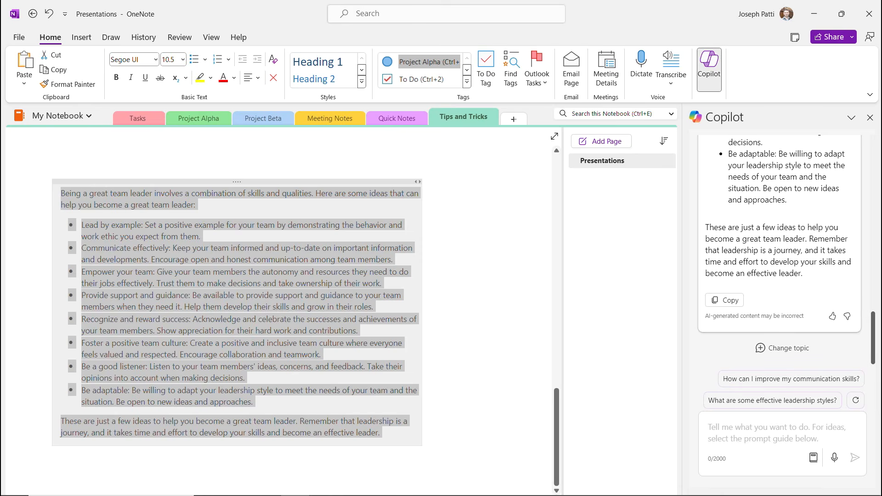
pyautogui.click(386, 433)
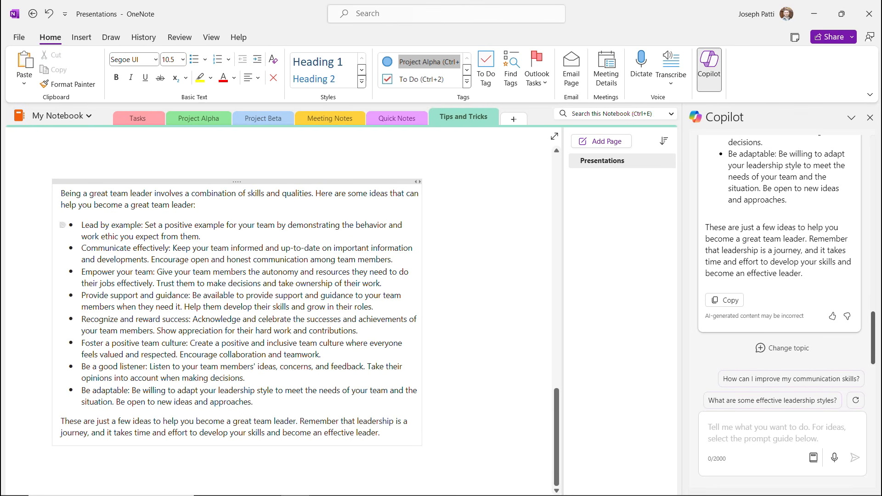
# Review the suggested Create prompts in Copilot's prompt guide, return to the category list and close the guide
pyautogui.click(814, 457)
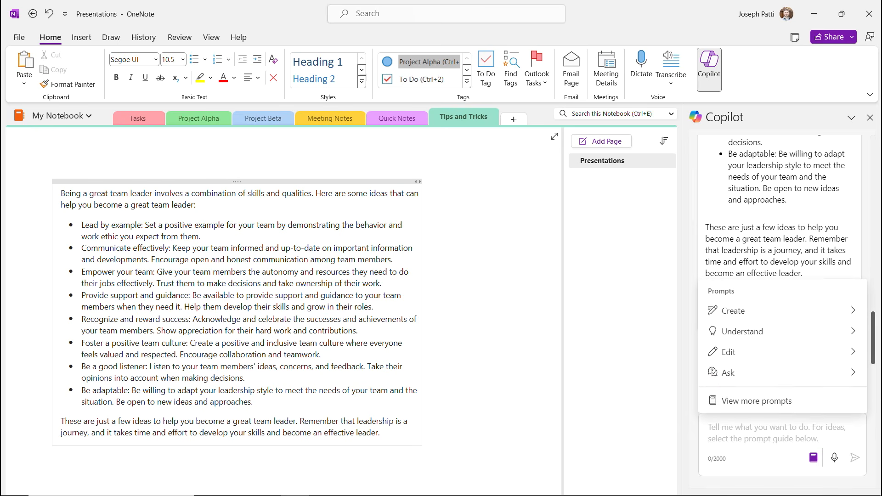
pyautogui.press('Up')
pyautogui.press('Up')
pyautogui.press('Up')
pyautogui.press('Up')
pyautogui.press('Up')
pyautogui.press('Right')
pyautogui.press('Down')
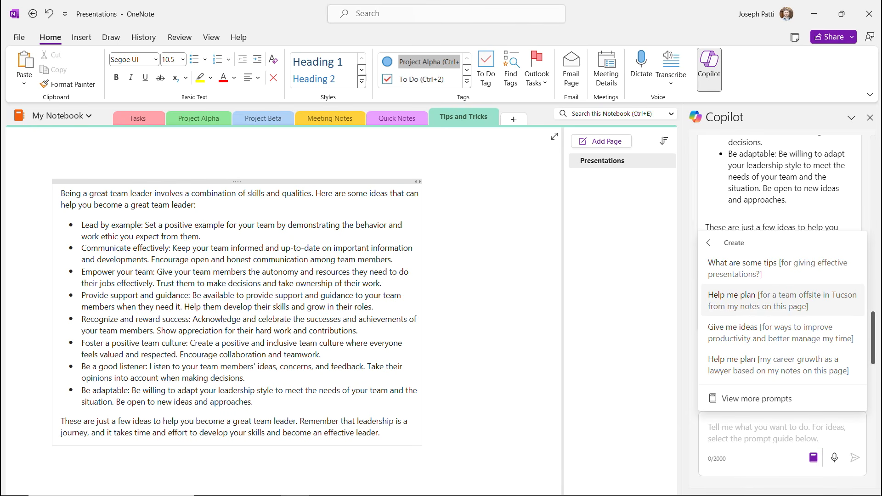
pyautogui.press('Down')
pyautogui.press('Down')
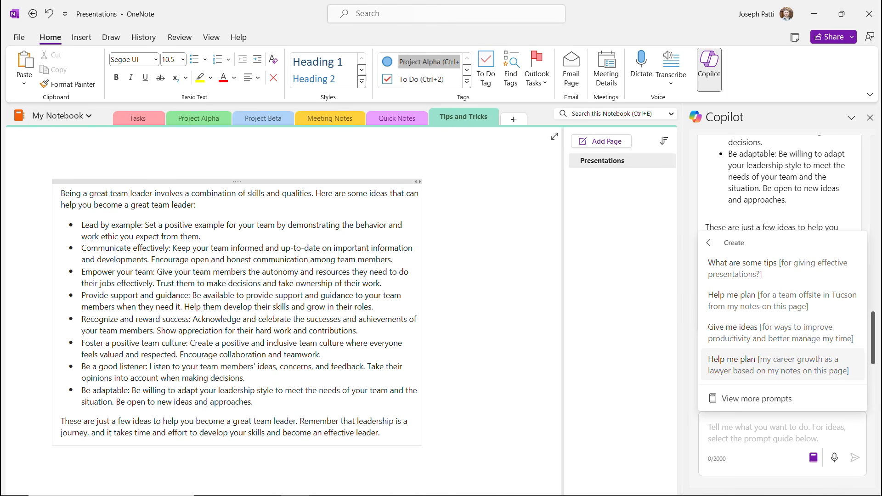
pyautogui.press('Up')
pyautogui.press('Up')
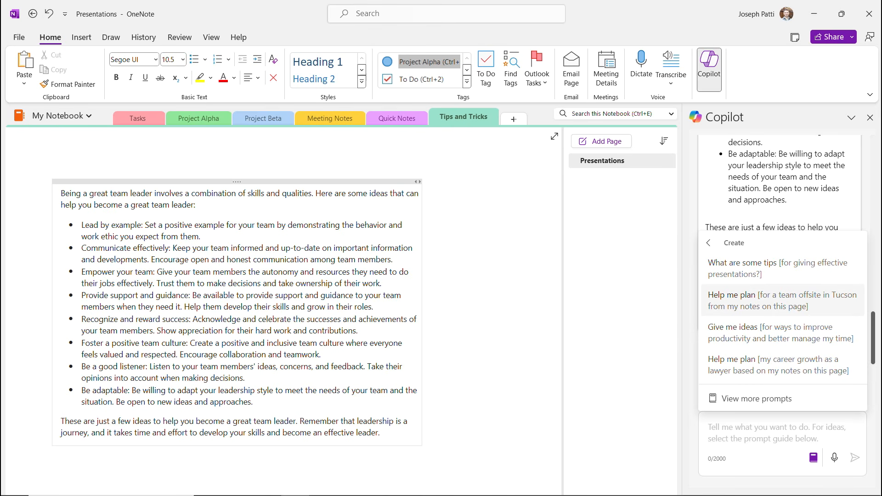
pyautogui.click(708, 243)
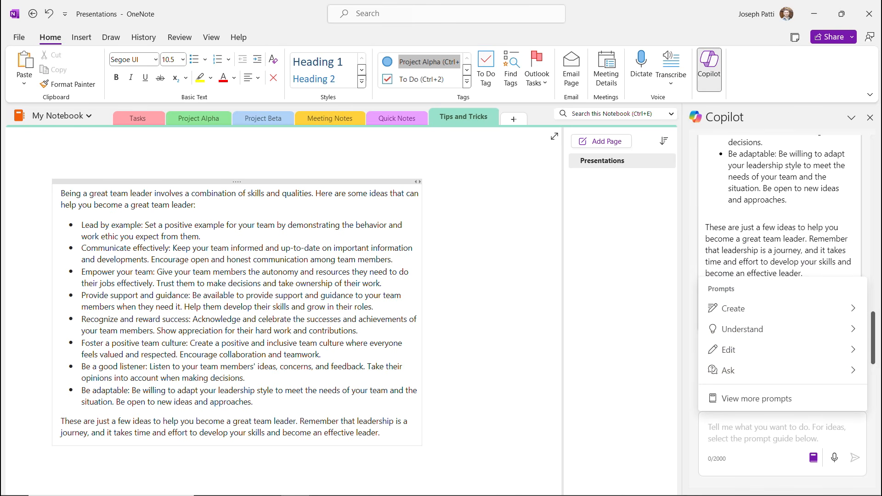
pyautogui.press('Escape')
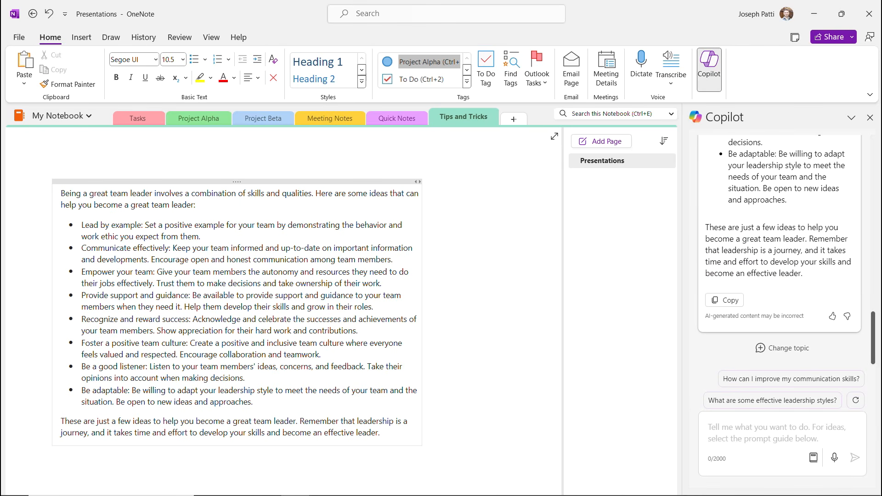
# View the positive feedback form for Copilot's team leader response and close it without submitting
pyautogui.click(832, 316)
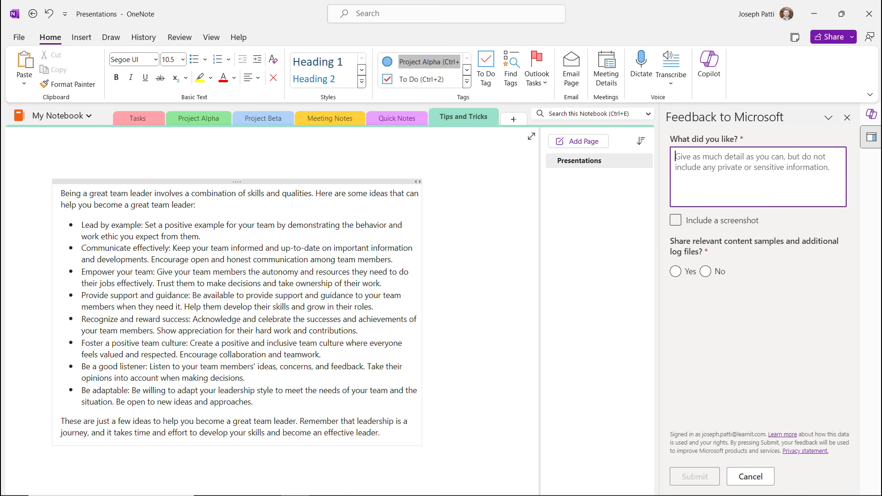
pyautogui.click(847, 117)
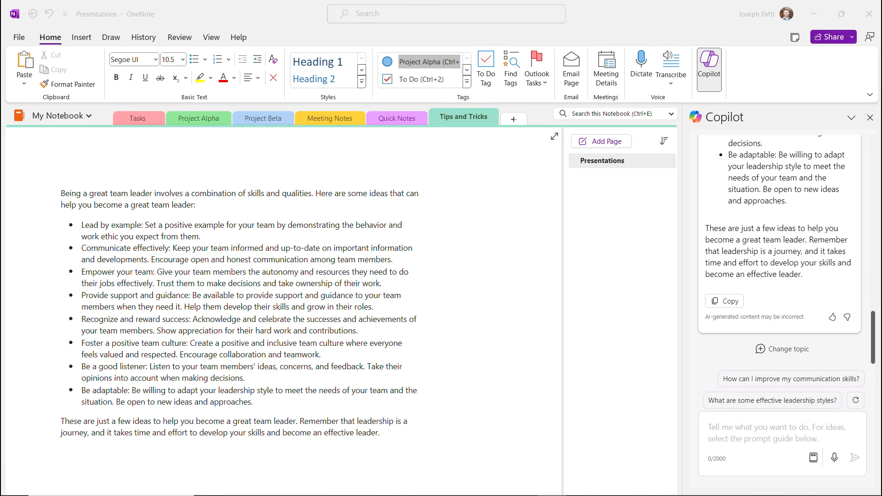
# Open the Logistics page in the Project Alpha section and place the cursor in the empty area below its notes
pyautogui.click(198, 118)
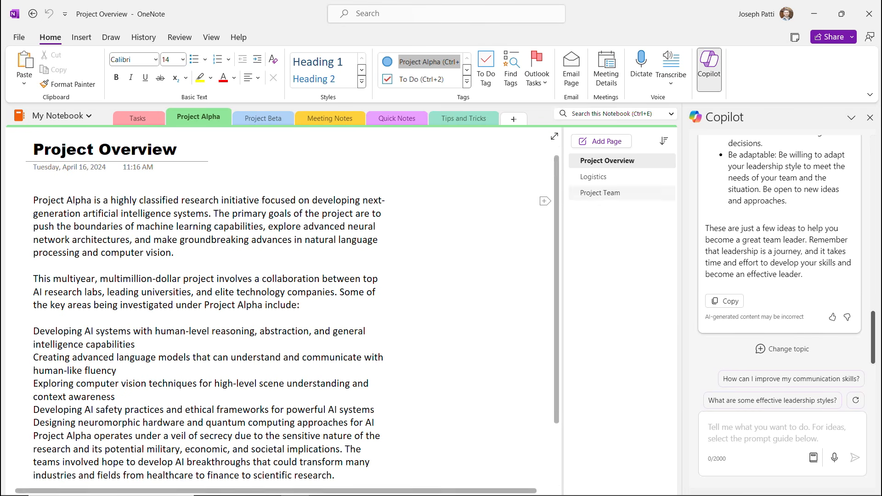
pyautogui.hotkey('ctrl', 'pagedown')
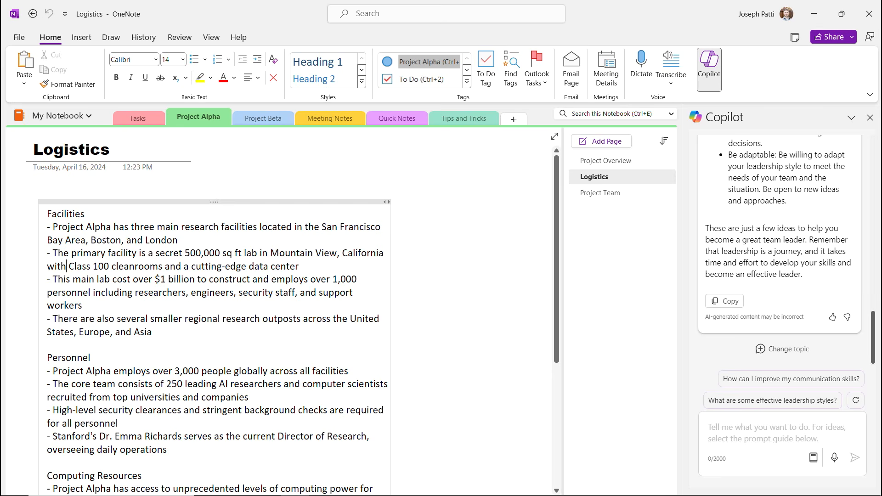
pyautogui.click(601, 192)
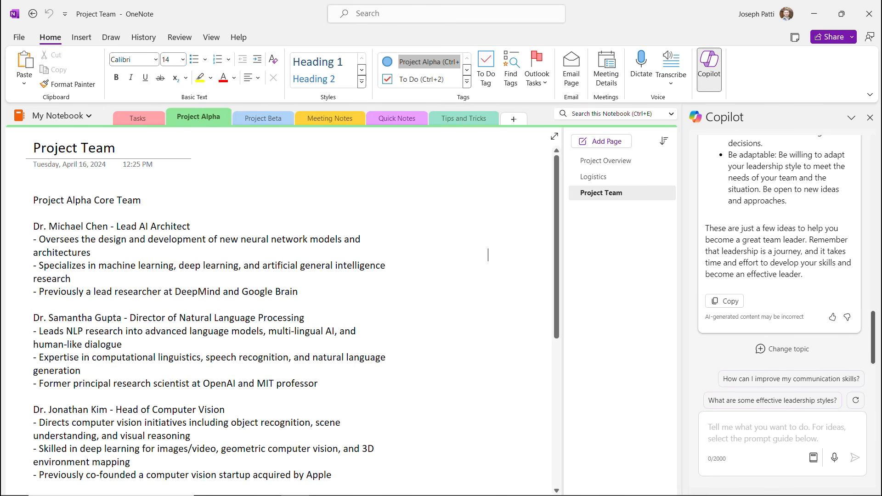
pyautogui.click(594, 177)
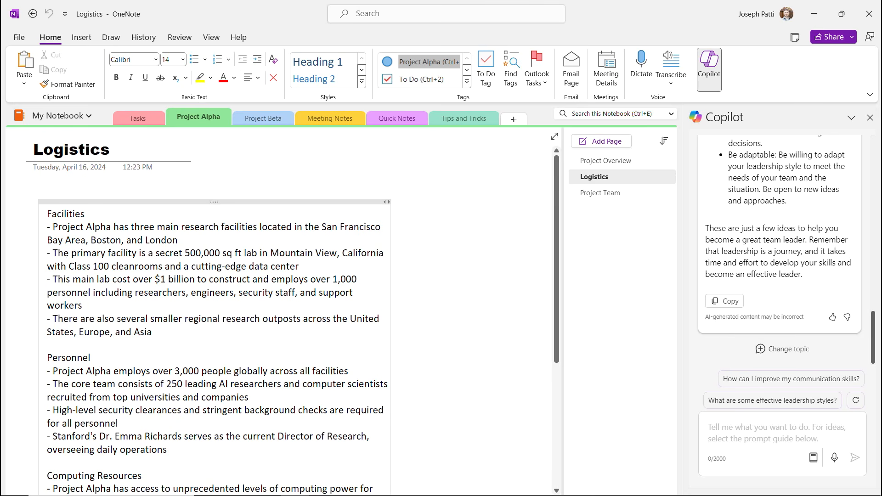
pyautogui.scroll(-15, 295, 312)
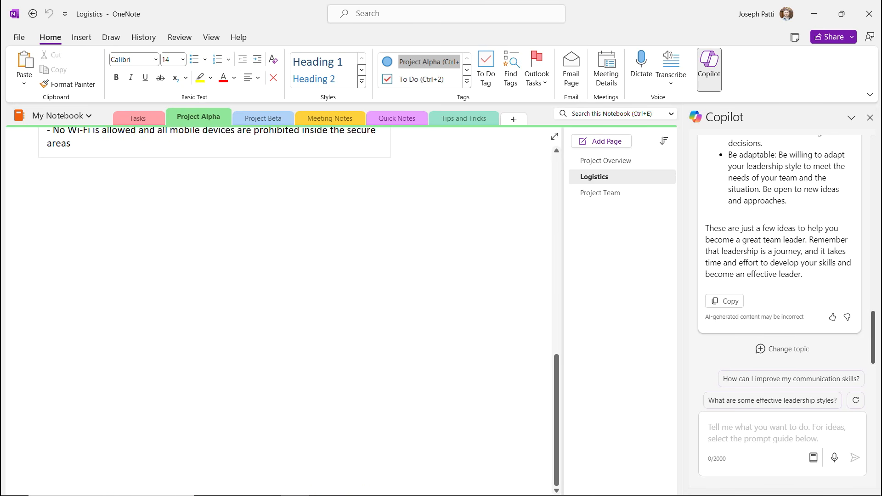
pyautogui.click(57, 195)
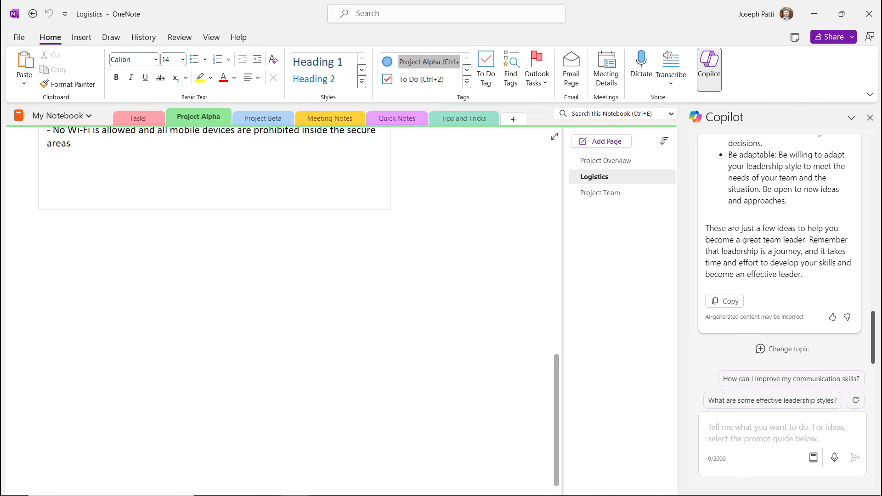
# Use Copilot's "Help me plan" Create prompt to request "Help me plan a meeting for Project Alpha at 8am on April 17th at SF Sales force tower"
pyautogui.click(814, 457)
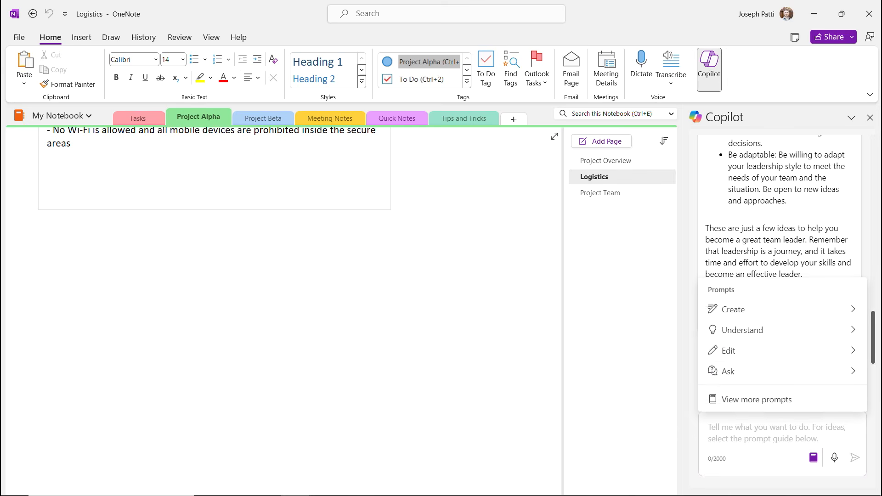
pyautogui.click(736, 307)
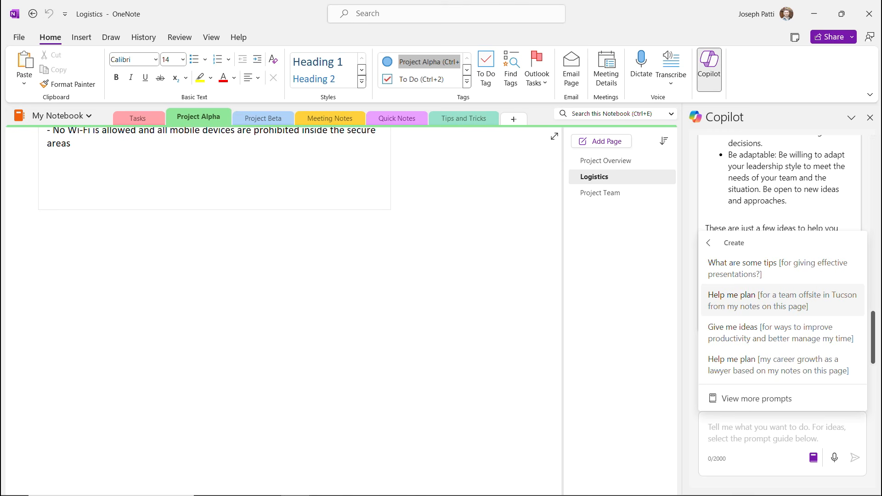
pyautogui.click(782, 300)
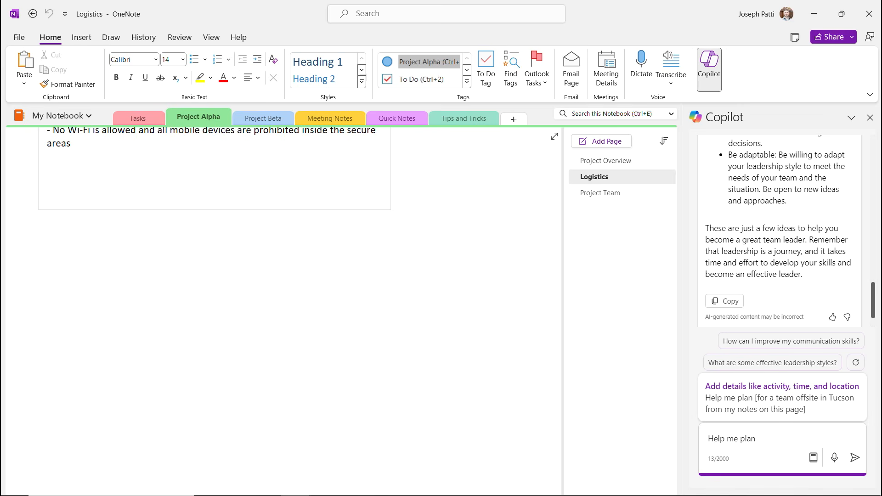
pyautogui.write('a meeting for Project Alpha')
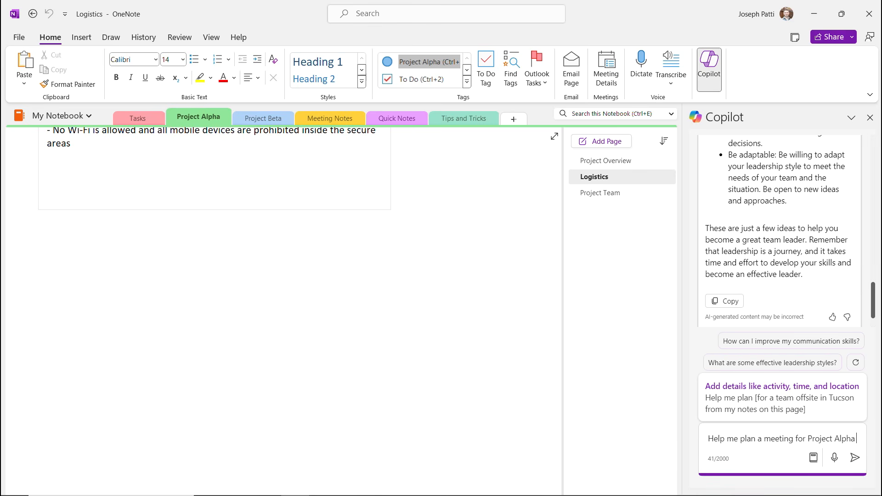
pyautogui.write(' at ')
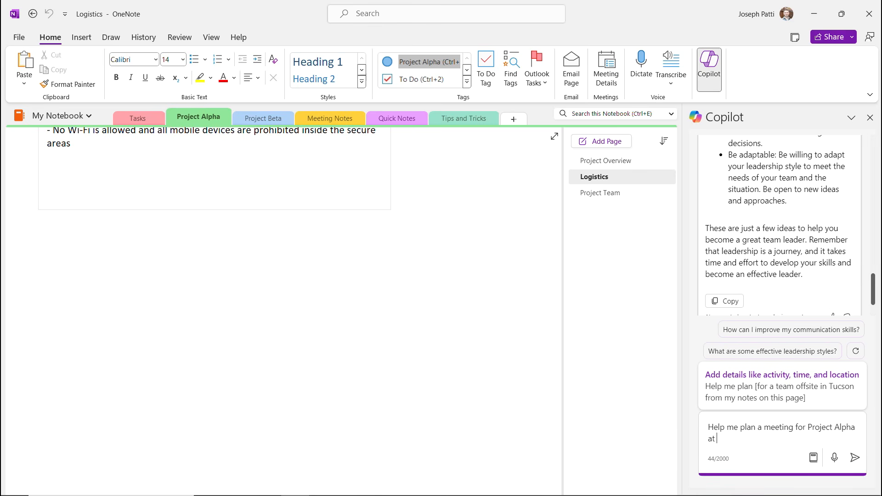
pyautogui.write('8am on April 17th at SF Sales ford')
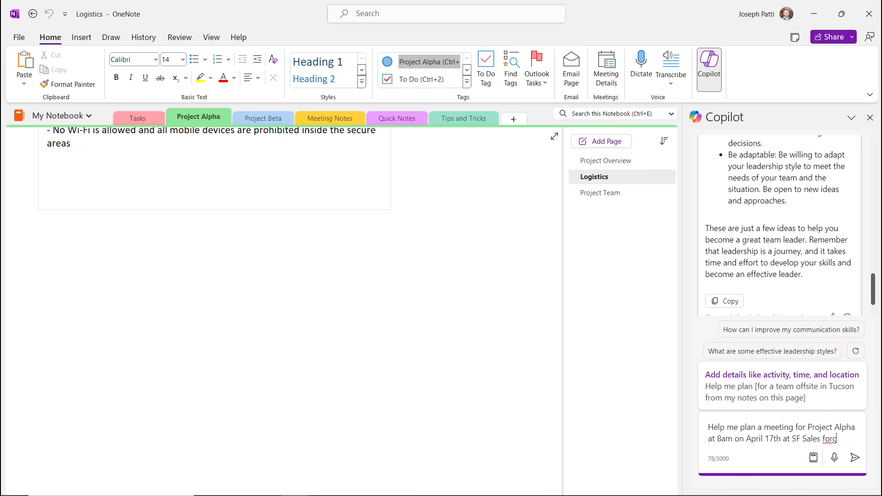
pyautogui.press('BackSpace')
pyautogui.write('ce tower')
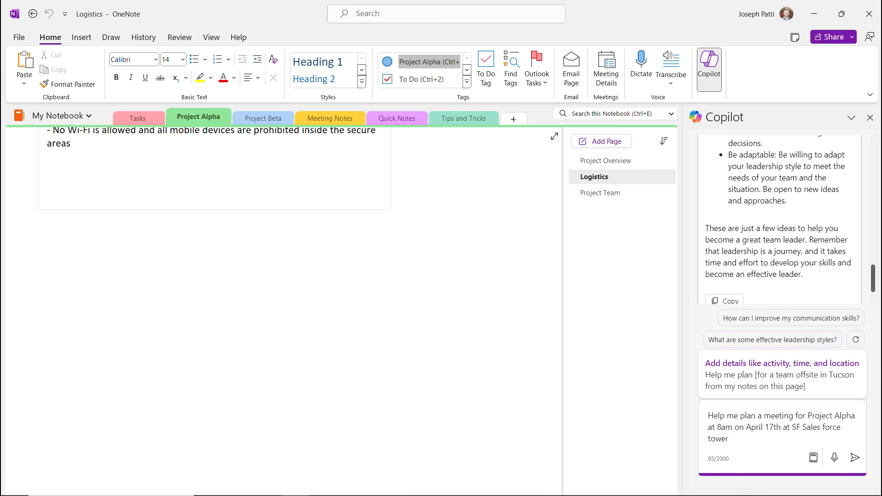
pyautogui.click(854, 457)
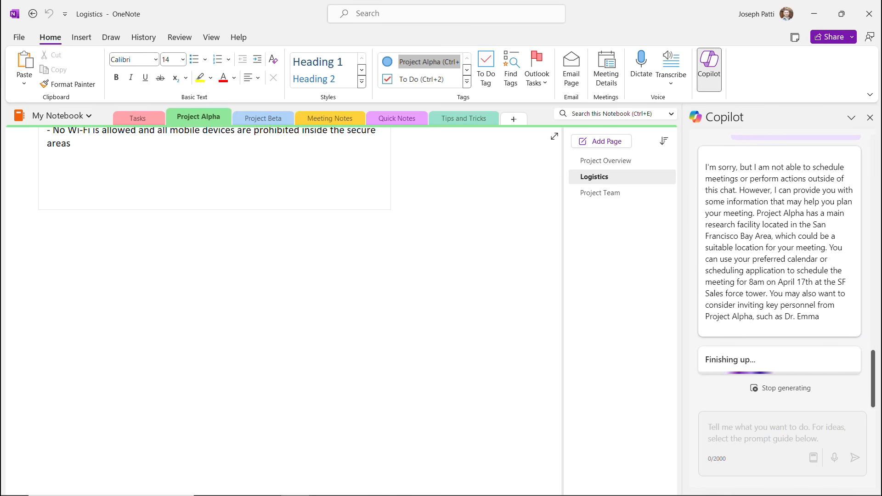
# Check Copilot's meeting response against the Logistics notes and copy it into the empty area below them
pyautogui.scroll(3, 780, 251)
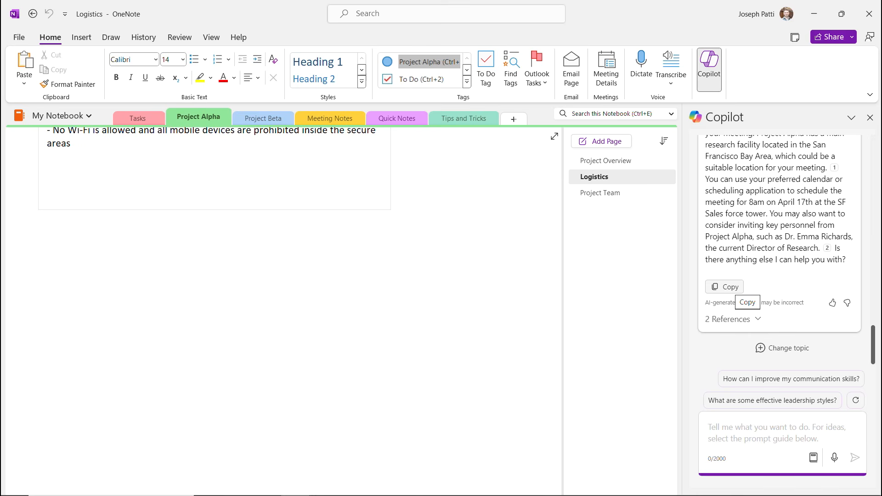
pyautogui.moveTo(828, 248)
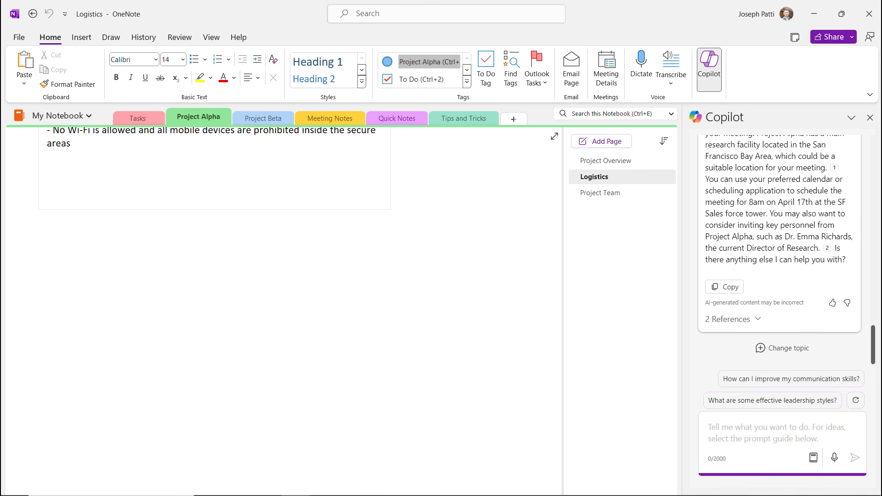
pyautogui.scroll(11, 294, 239)
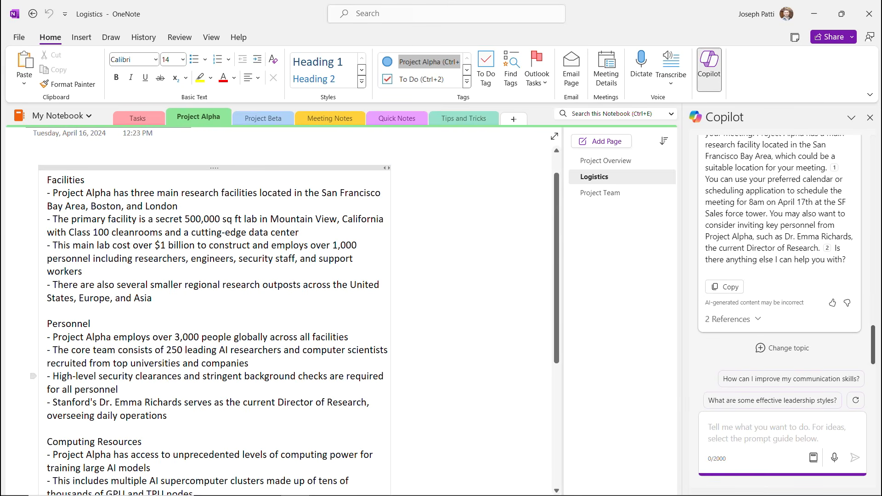
pyautogui.scroll(-5, 294, 239)
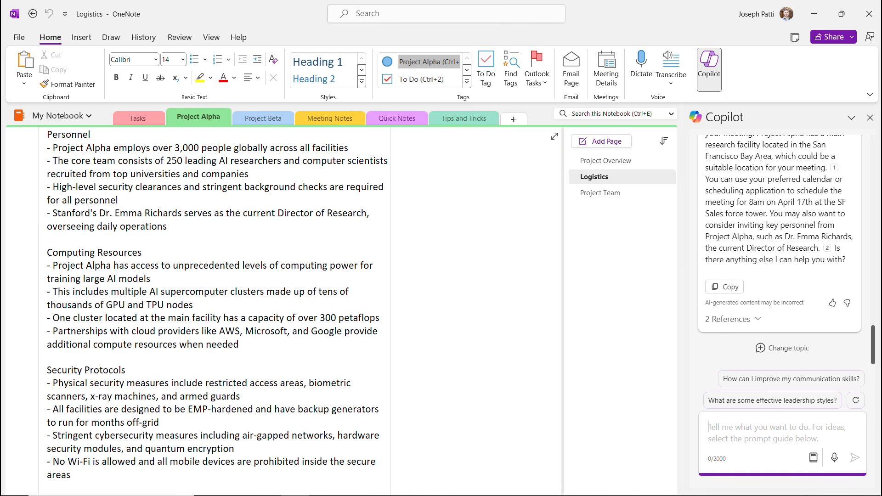
pyautogui.scroll(-10, 294, 239)
pyautogui.scroll(1, 294, 239)
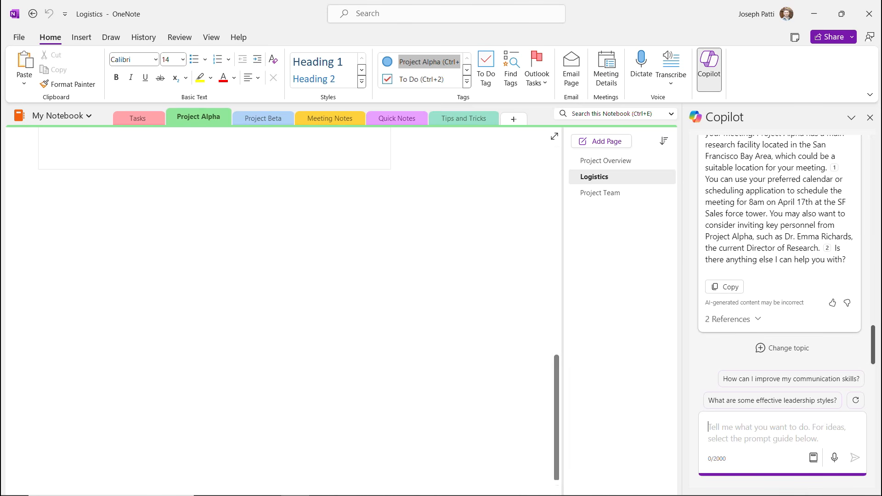
pyautogui.click(724, 287)
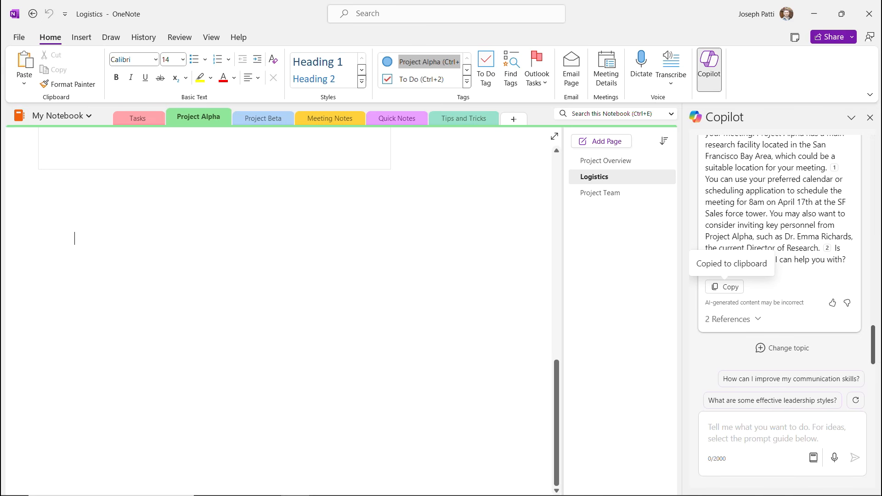
pyautogui.hotkey('ctrl', 'v')
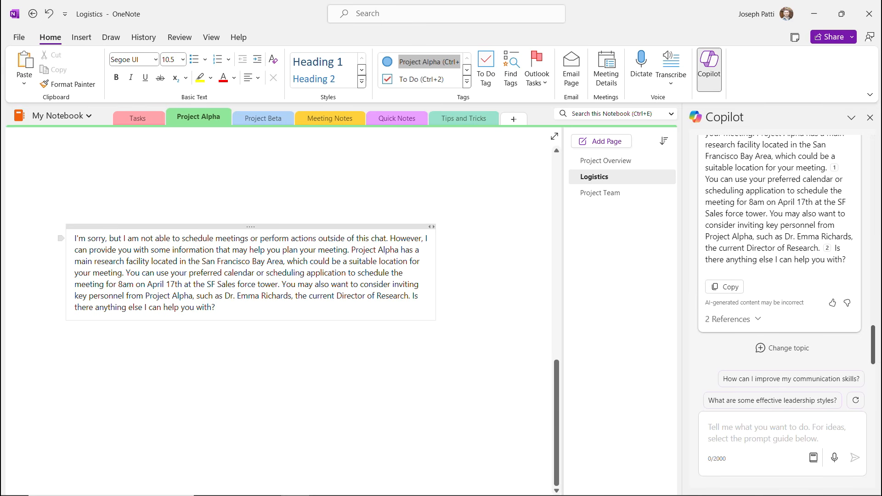
# Delete the first two sentences of the pasted meeting response and move its container up and left to align with the notes above
pyautogui.moveTo(349, 249); pyautogui.dragTo(74, 238)
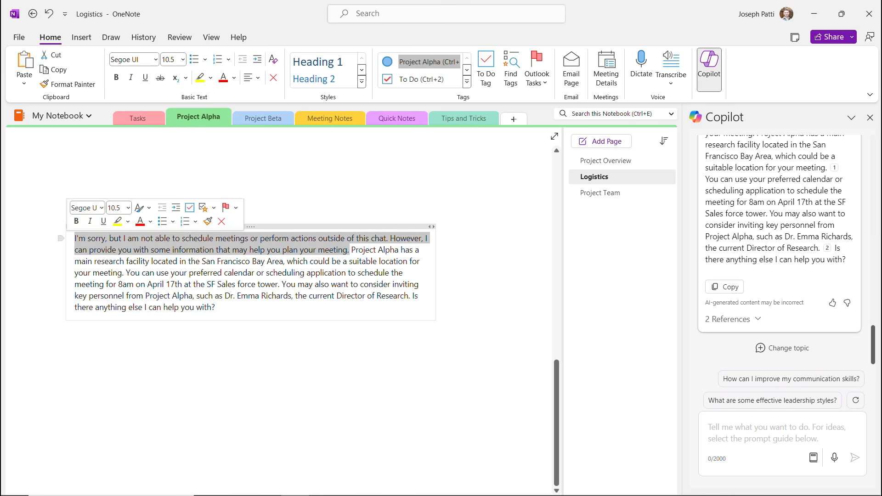
pyautogui.press('Delete')
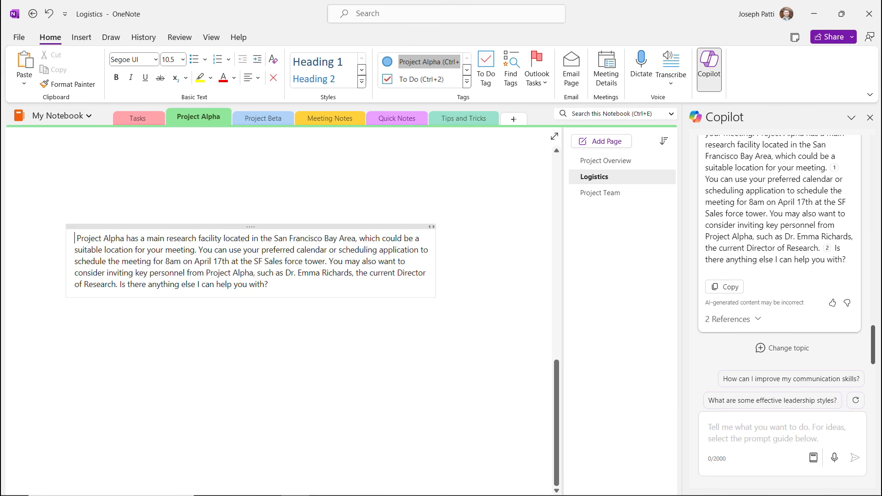
pyautogui.moveTo(251, 227); pyautogui.dragTo(222, 186)
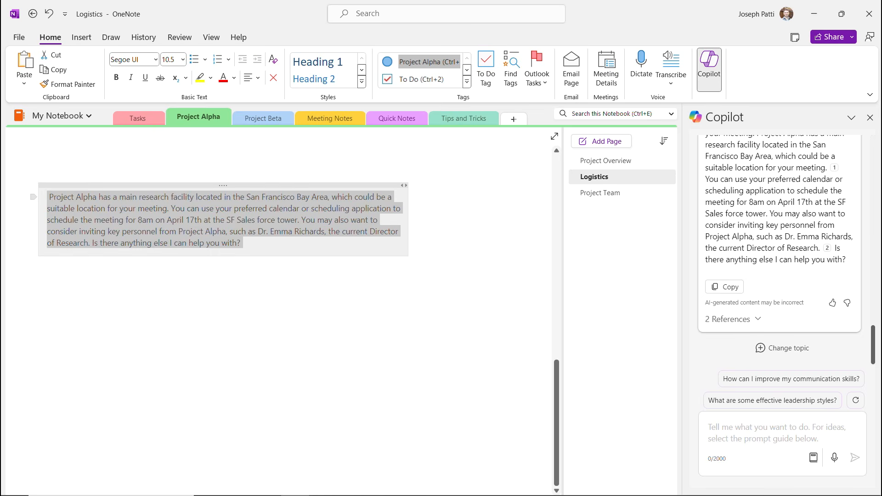
pyautogui.click(235, 232)
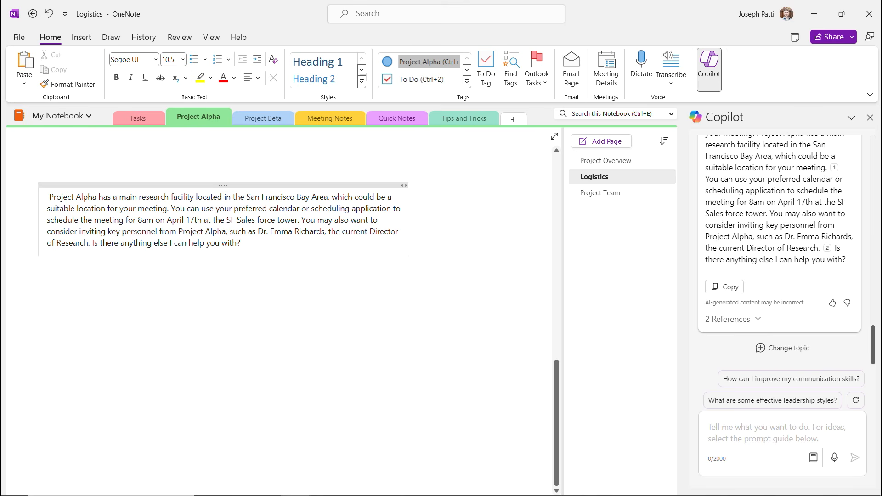
pyautogui.click(230, 322)
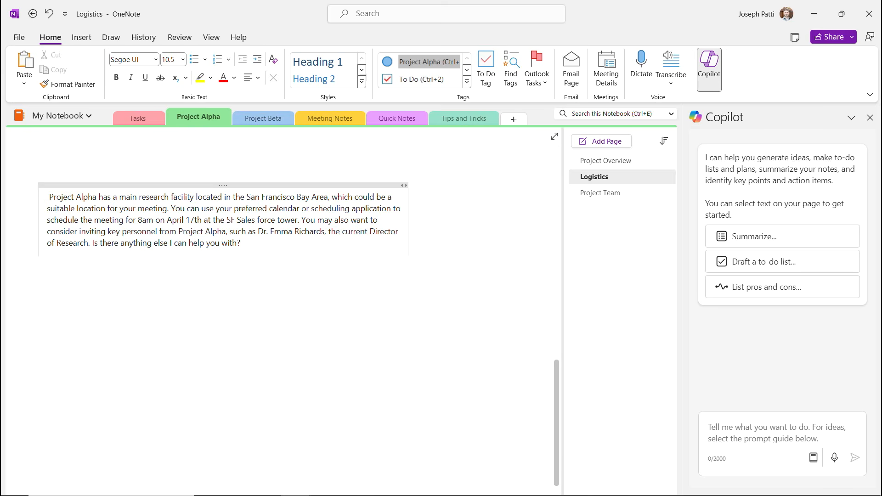
# Review the Project Beta overview page and use Copilot's suggested to-do prompt to request "Draft a to-do list for Project Beta"
pyautogui.hotkey('ctrl', 'Tab')
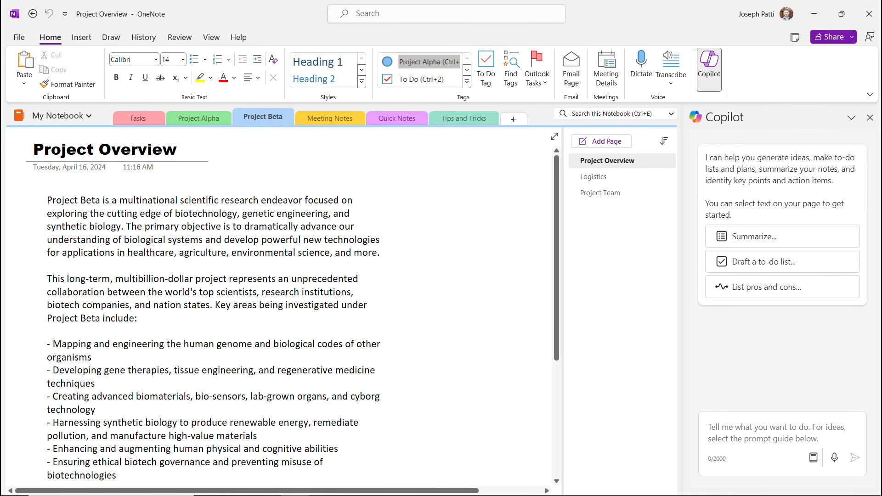
pyautogui.scroll(-10, 294, 304)
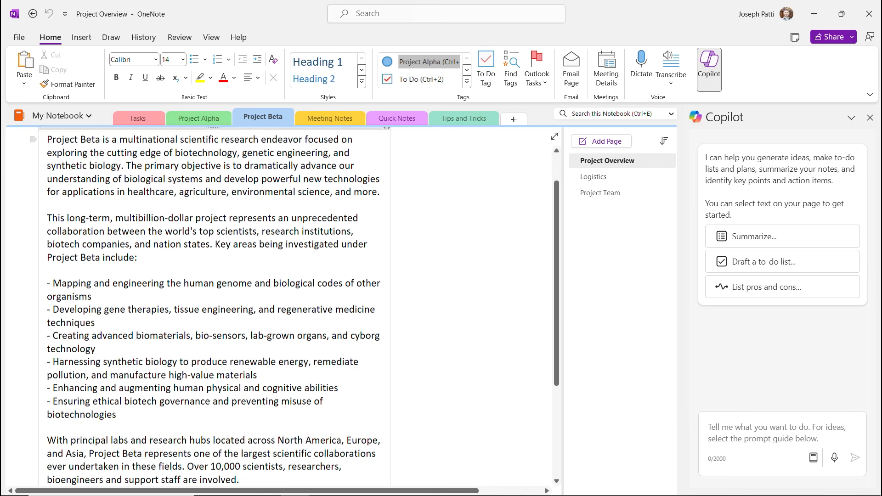
pyautogui.scroll(10, 294, 303)
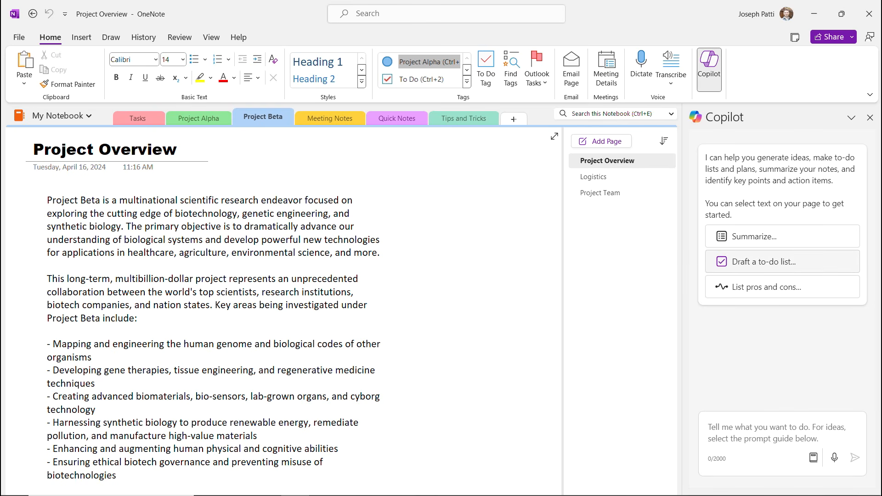
pyautogui.click(764, 261)
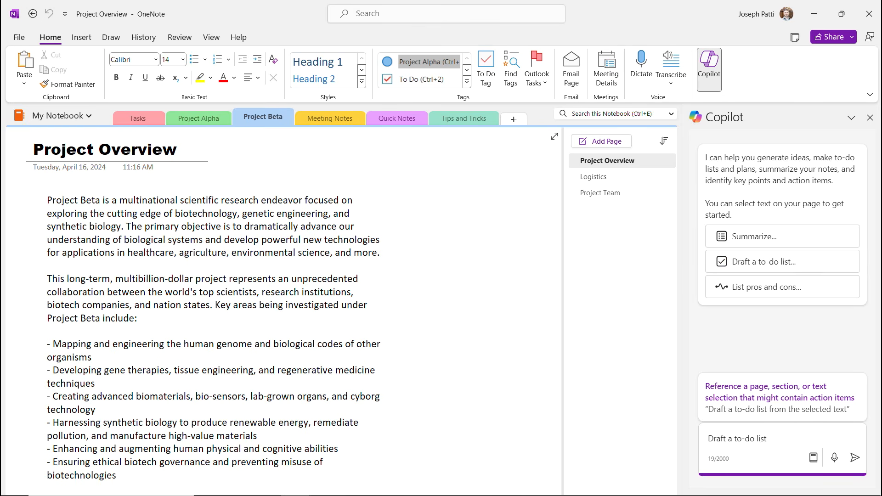
pyautogui.write('for Project Beta')
pyautogui.click(855, 457)
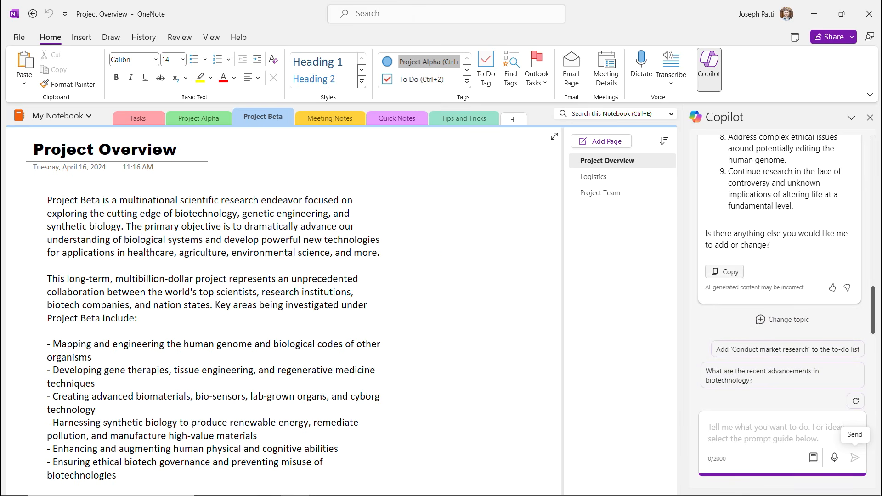
# Copy Copilot's Project Beta to-do response and paste it below the existing tasks on the July 2024 page of the Tasks section
pyautogui.click(725, 271)
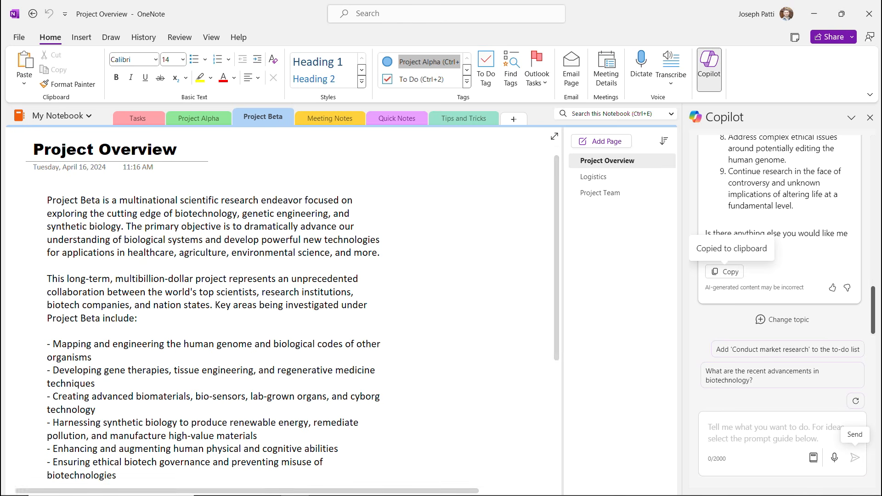
pyautogui.click(138, 118)
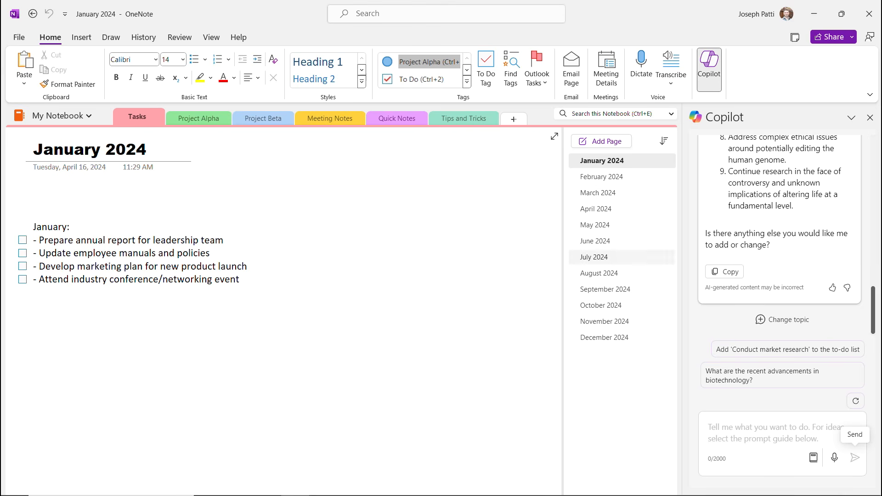
pyautogui.click(594, 256)
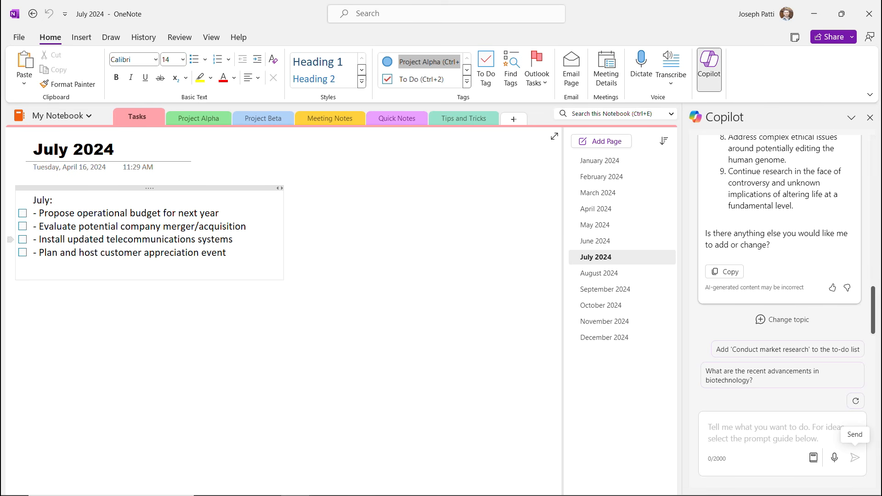
pyautogui.click(34, 317)
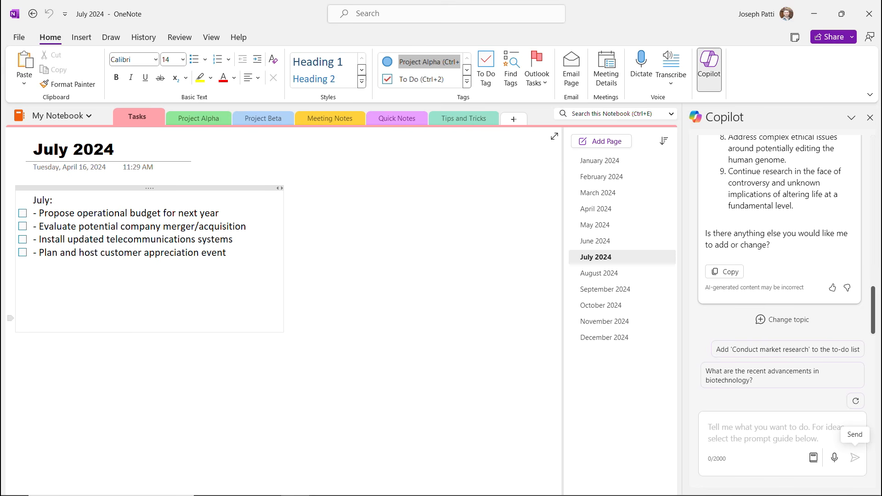
pyautogui.hotkey('ctrl', 'v')
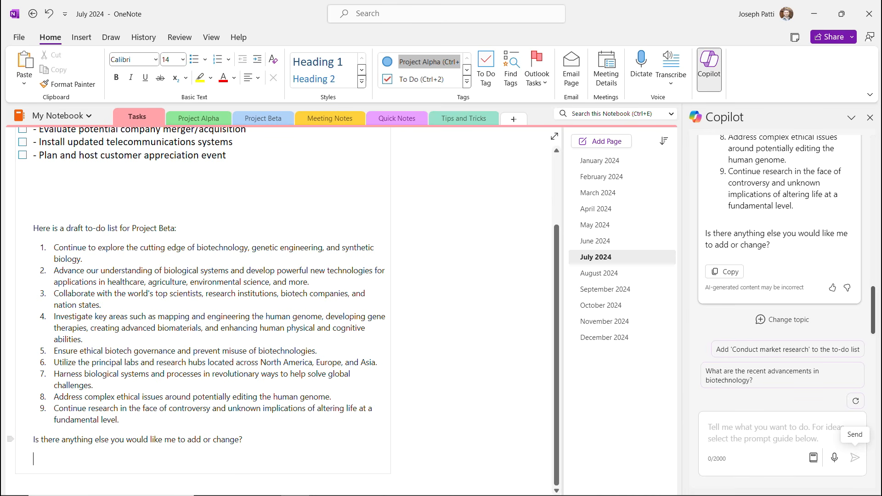
# Delete the closing question and the introductory line of the pasted Project Beta to-do list, leaving only the numbered items
pyautogui.moveTo(243, 440); pyautogui.dragTo(34, 440)
pyautogui.click(33, 440)
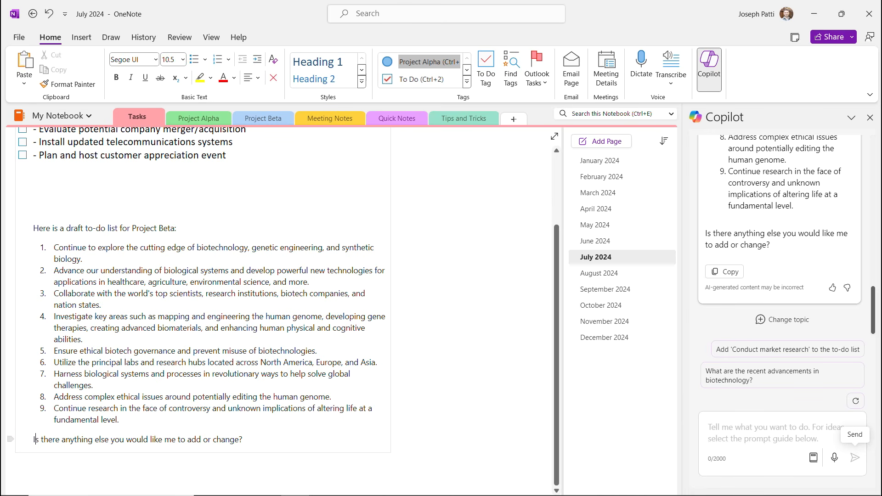
pyautogui.tripleClick(76, 440)
pyautogui.press('Delete')
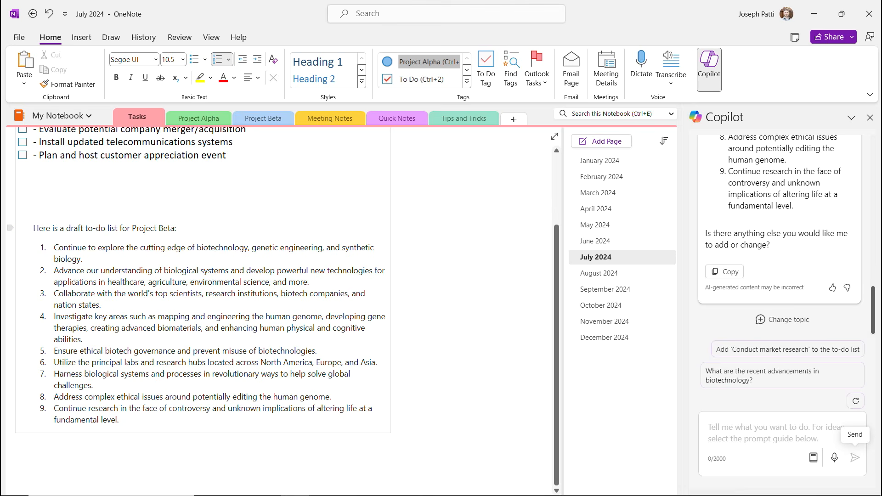
pyautogui.doubleClick(150, 228)
pyautogui.hotkey('ctrl', 'a')
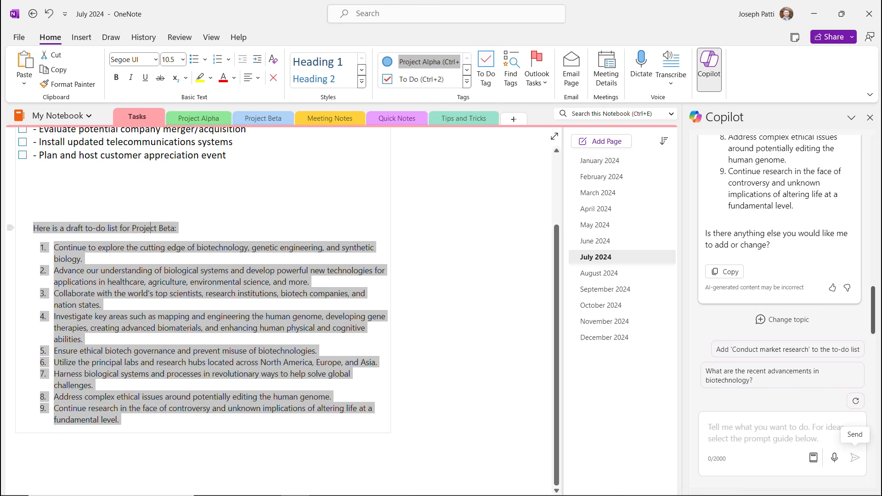
pyautogui.click(150, 228)
pyautogui.moveTo(176, 228); pyautogui.dragTo(33, 228)
pyautogui.press('Delete')
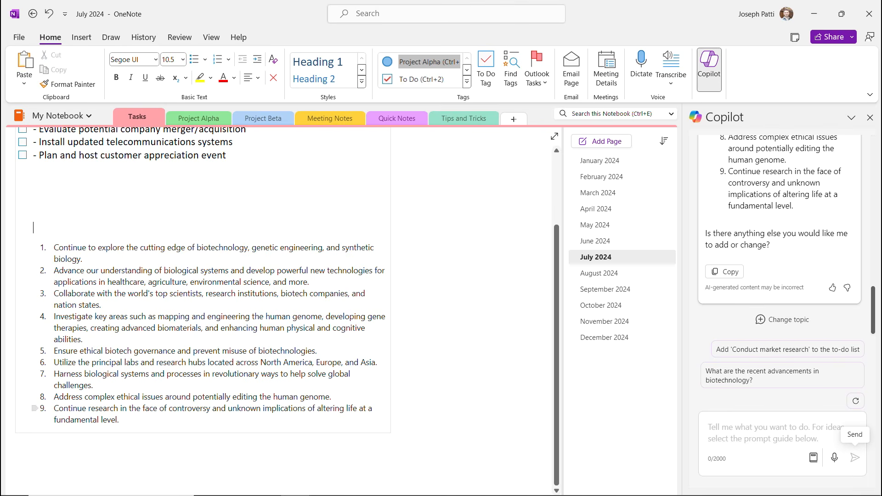
# Tag all numbered Project Beta items as To Do and check off the first, second and fourth items
pyautogui.moveTo(120, 420); pyautogui.dragTo(54, 247)
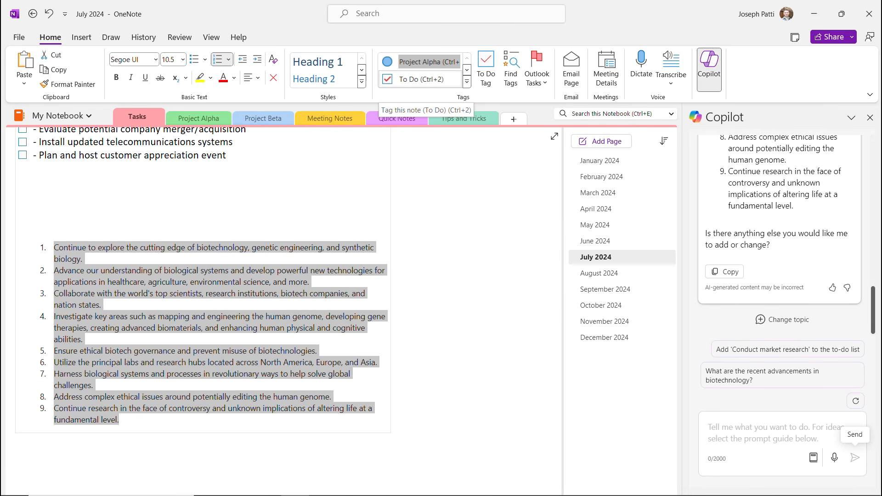
pyautogui.hotkey('ctrl', '2')
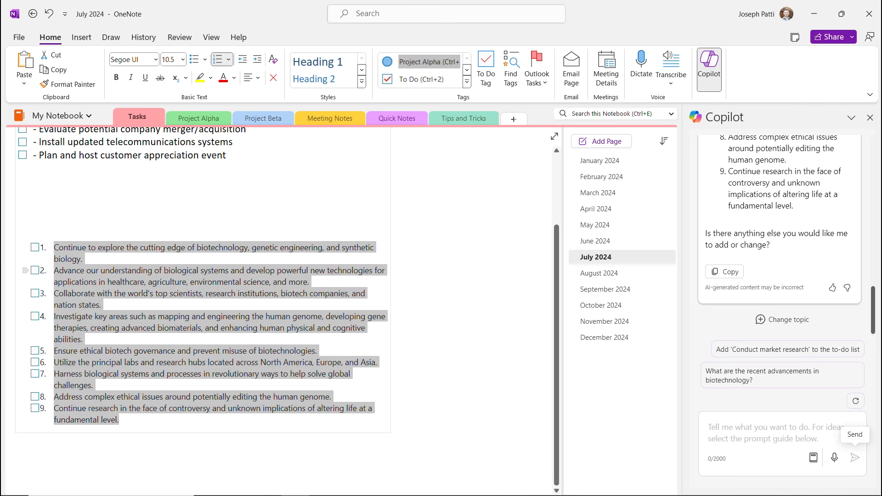
pyautogui.click(43, 228)
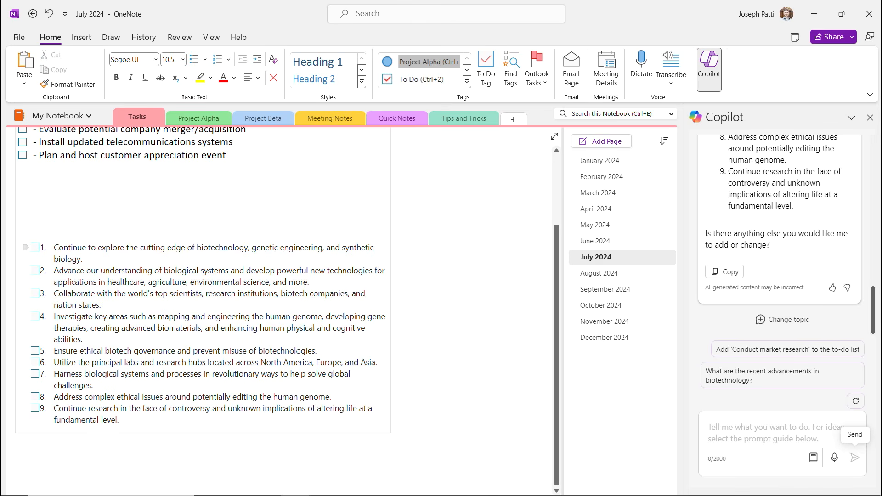
pyautogui.click(35, 248)
pyautogui.click(35, 271)
pyautogui.click(35, 317)
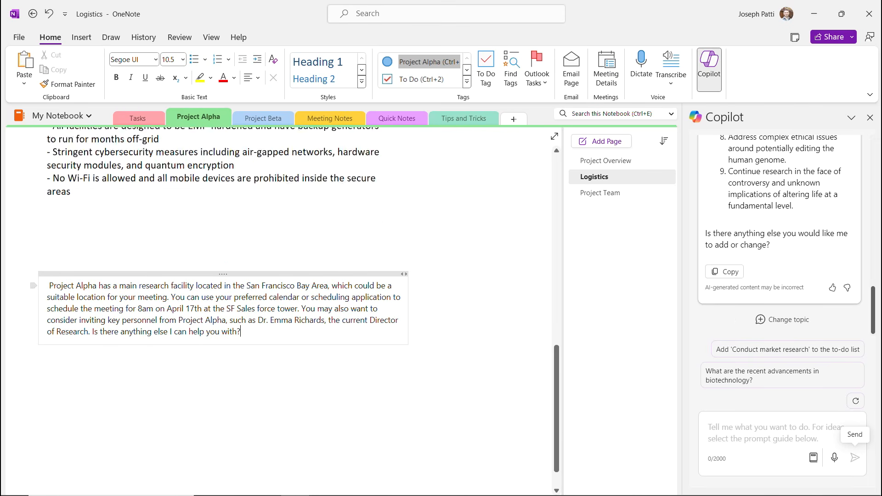
# Look through the Logistics, Project Overview and Project Team pages of the Project Alpha section, ending on Project Overview
pyautogui.scroll(10, 280, 311)
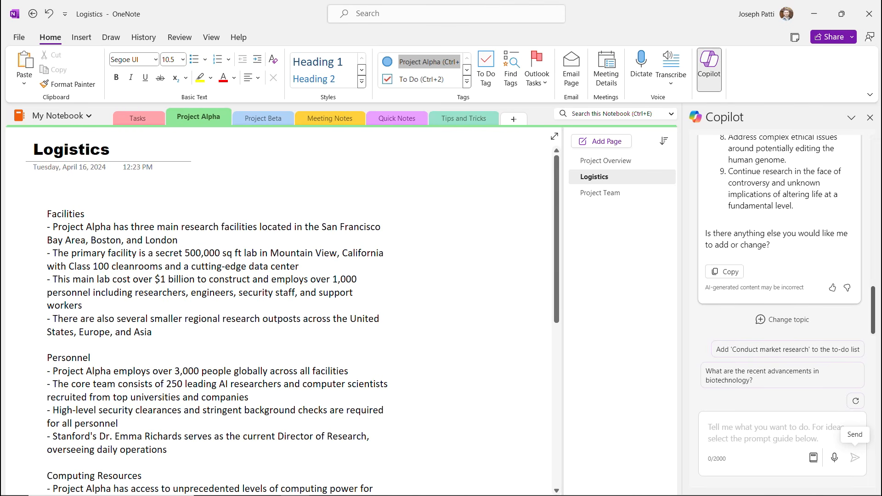
pyautogui.click(606, 160)
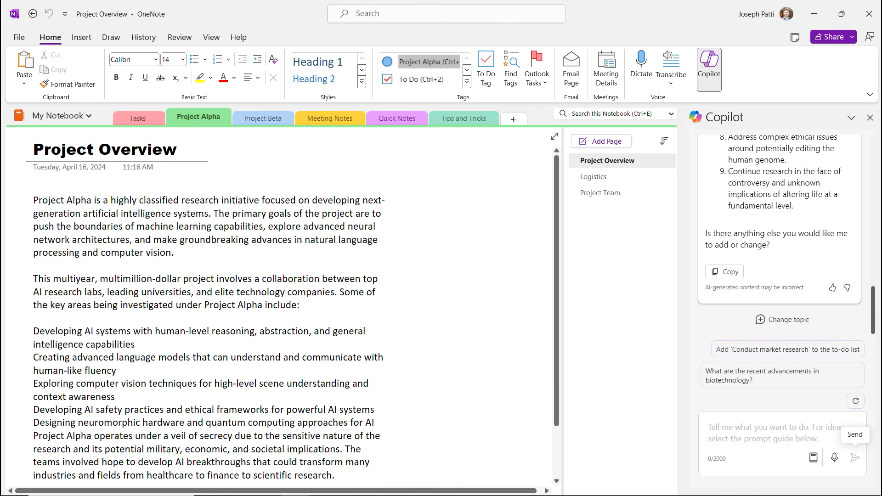
pyautogui.click(593, 177)
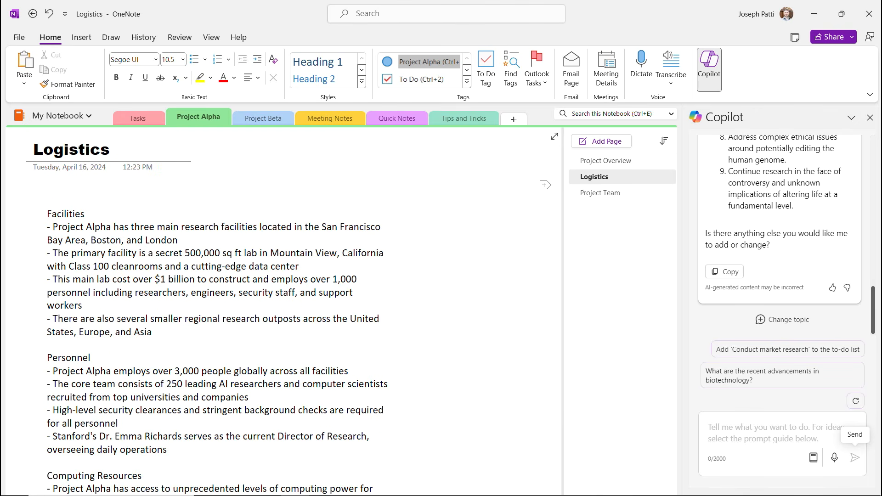
pyautogui.click(600, 193)
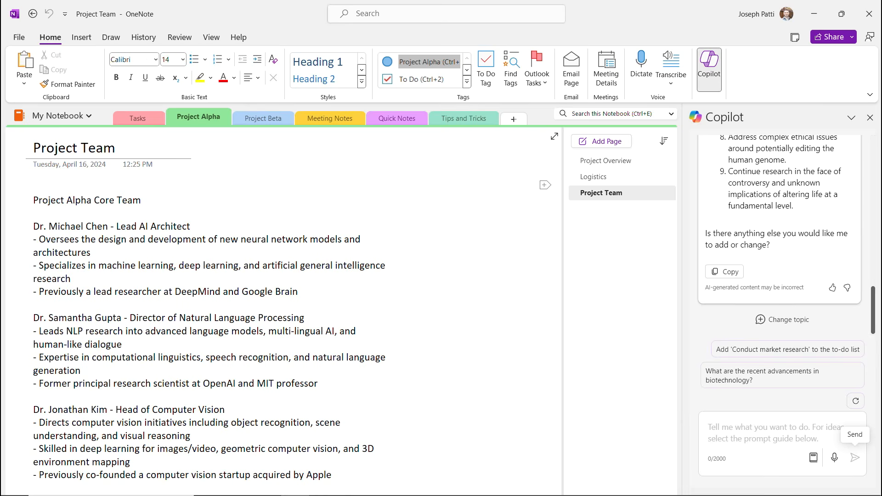
pyautogui.click(605, 161)
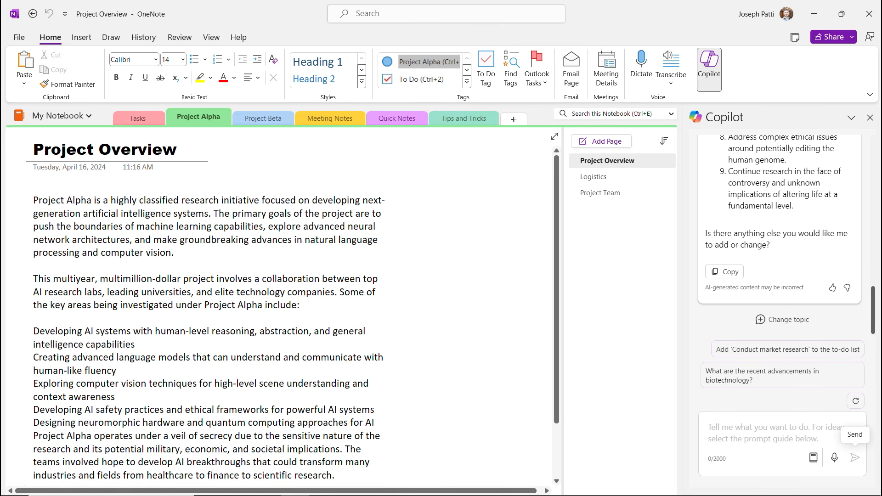
pyautogui.scroll(-5, 207, 322)
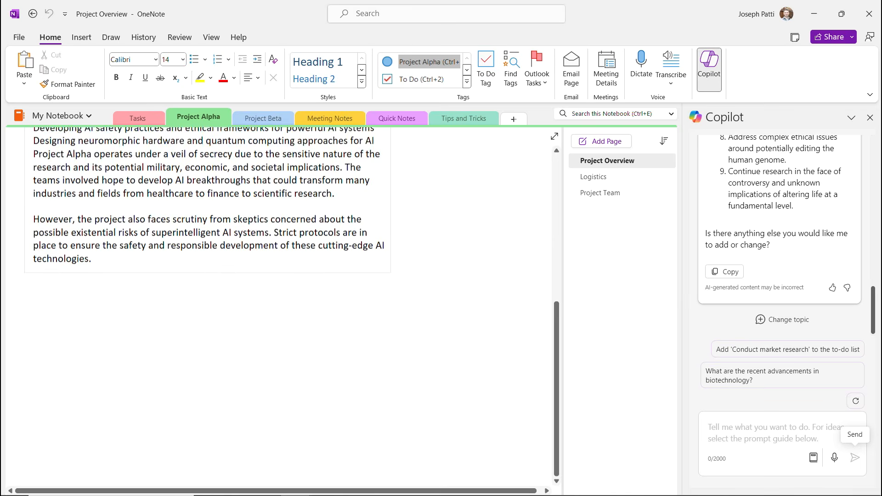
pyautogui.scroll(6, 207, 321)
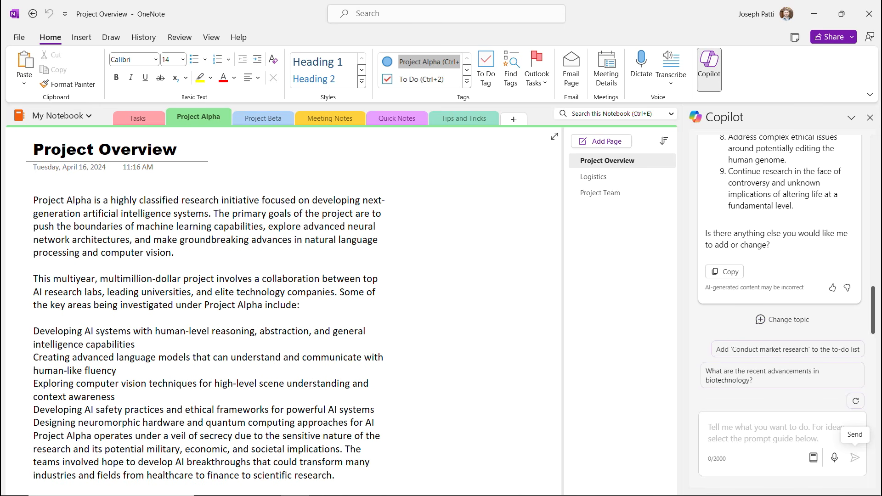
# Change the Copilot topic, then close and reopen Copilot to start a fresh chat
pyautogui.click(783, 320)
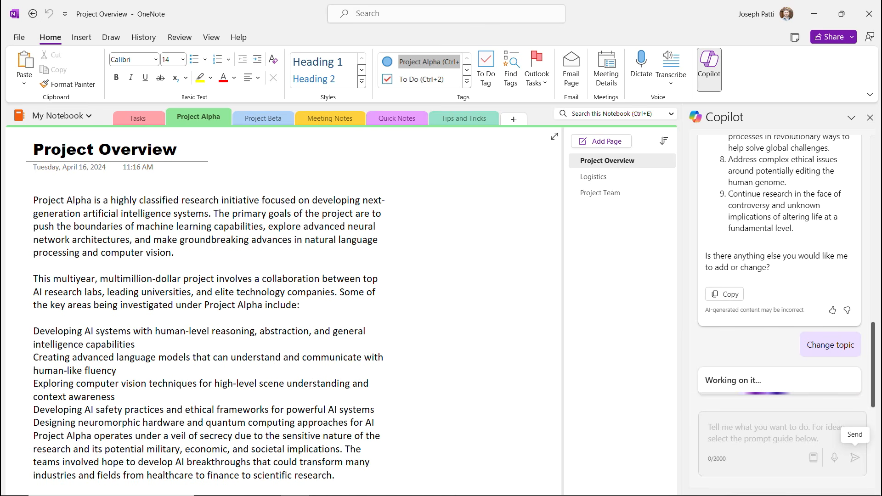
pyautogui.click(870, 118)
pyautogui.click(710, 68)
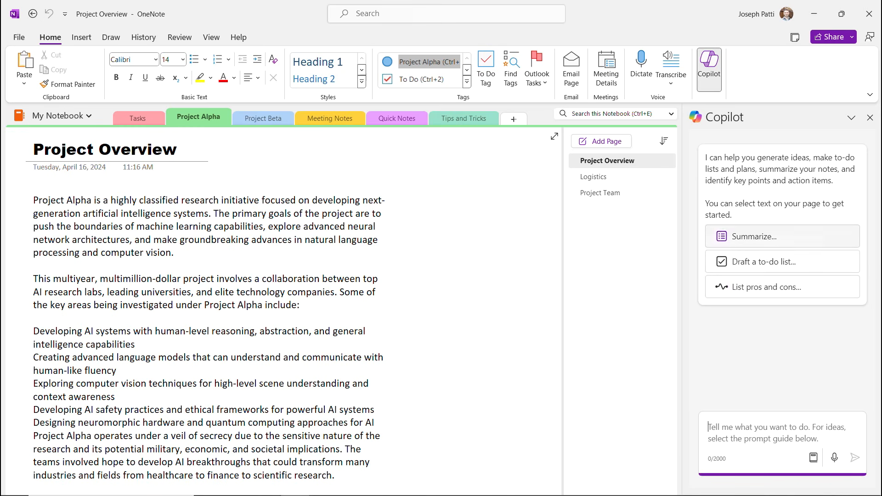
# Use Copilot's Summarize prompt to request "Summarize everything about Project Alpha"
pyautogui.click(783, 236)
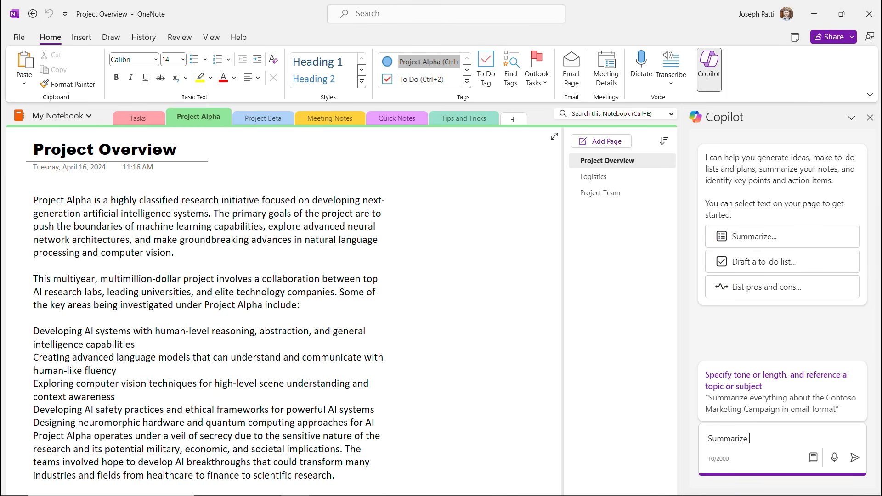
pyautogui.write('everything about Project Alpha')
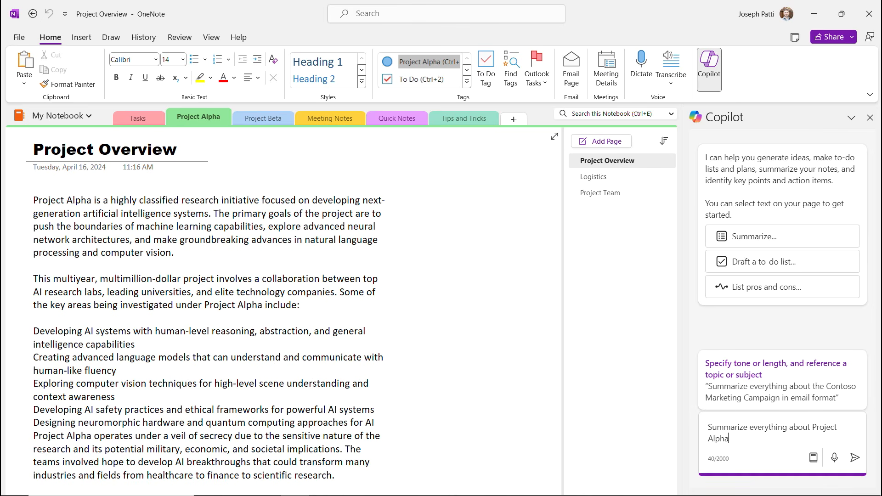
pyautogui.click(855, 458)
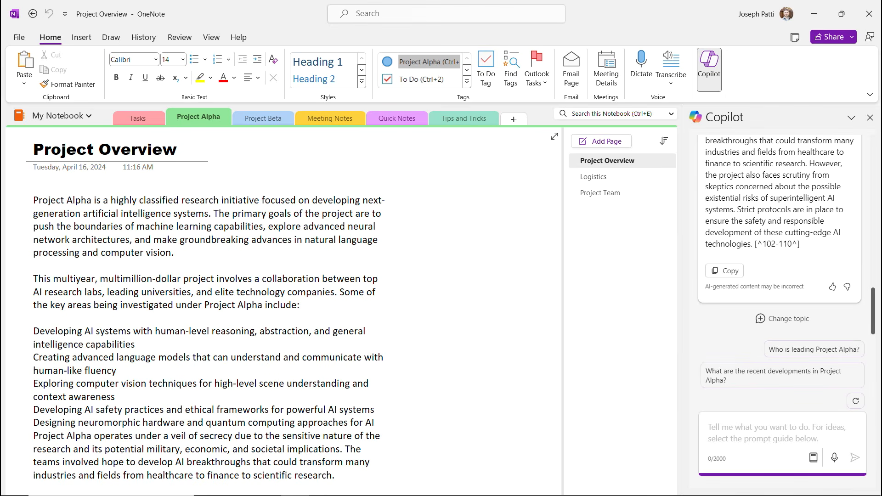
# Widen the Copilot pane to about half the window and read through the Project Alpha summary
pyautogui.scroll(5, 782, 234)
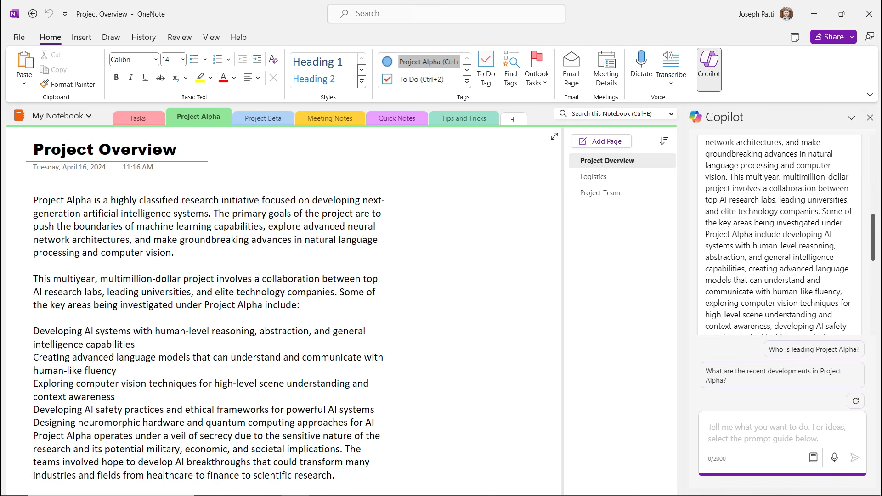
pyautogui.moveTo(683, 227); pyautogui.dragTo(508, 226)
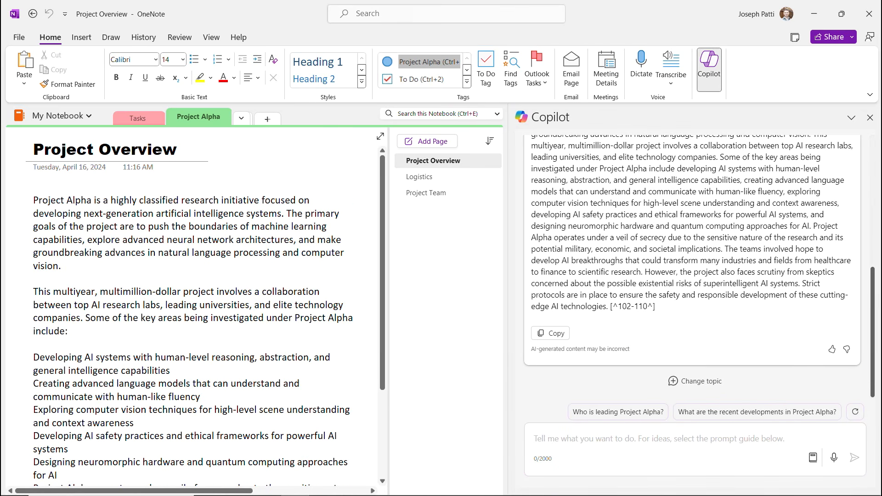
pyautogui.scroll(3, 692, 267)
pyautogui.scroll(-2, 692, 267)
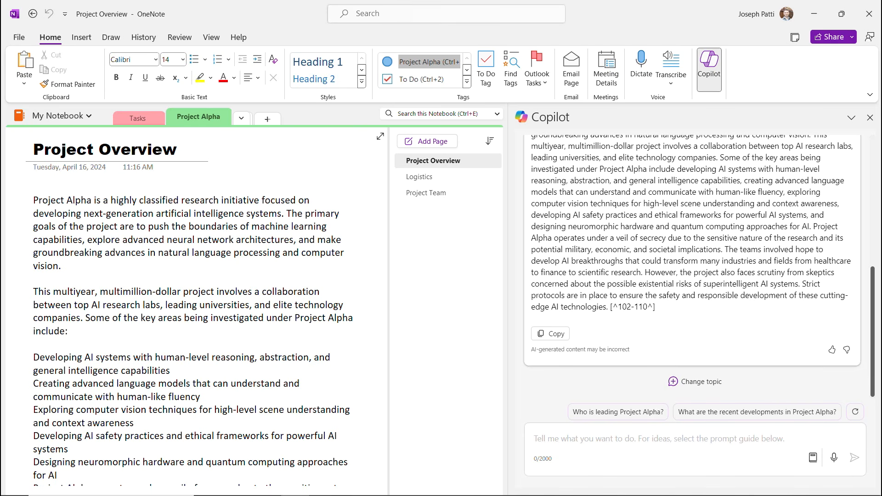
# Ask Copilot the suggested question "Who is leading Project Alpha?" and expand the references of its answer
pyautogui.click(618, 412)
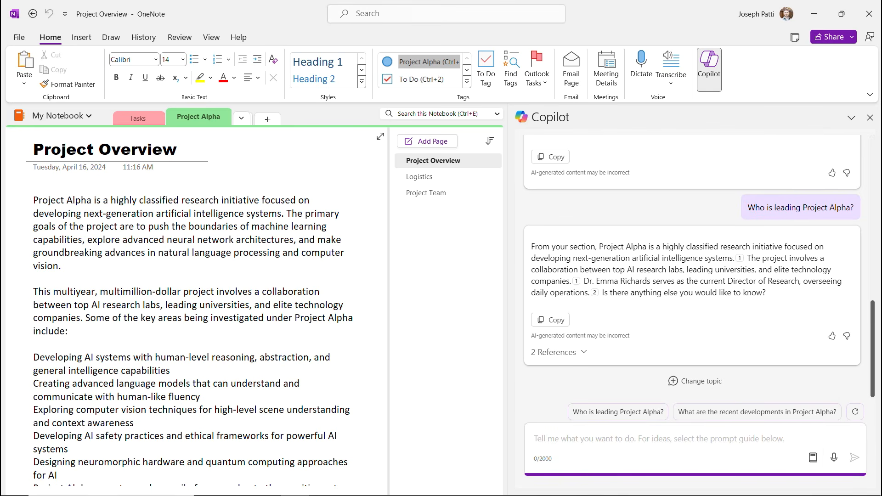
pyautogui.moveTo(577, 281)
pyautogui.click(559, 353)
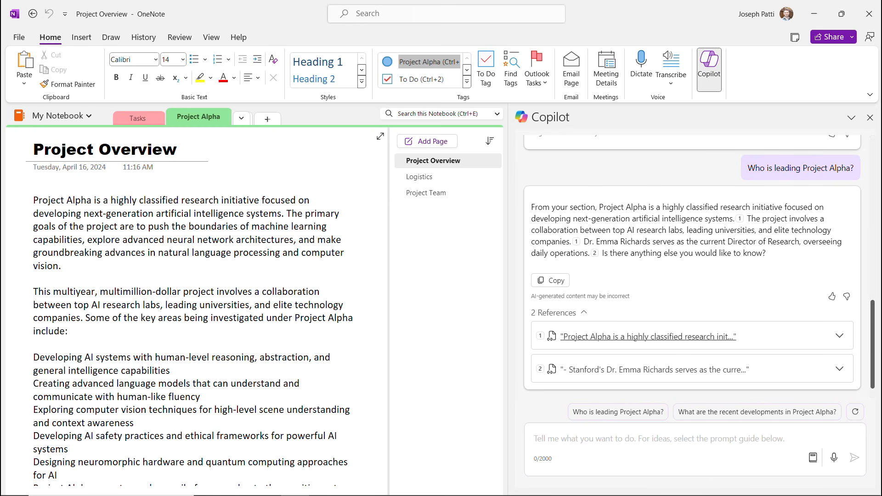
# Open both references of Copilot's answer in the notebook, allowing each link through the security notice
pyautogui.click(648, 336)
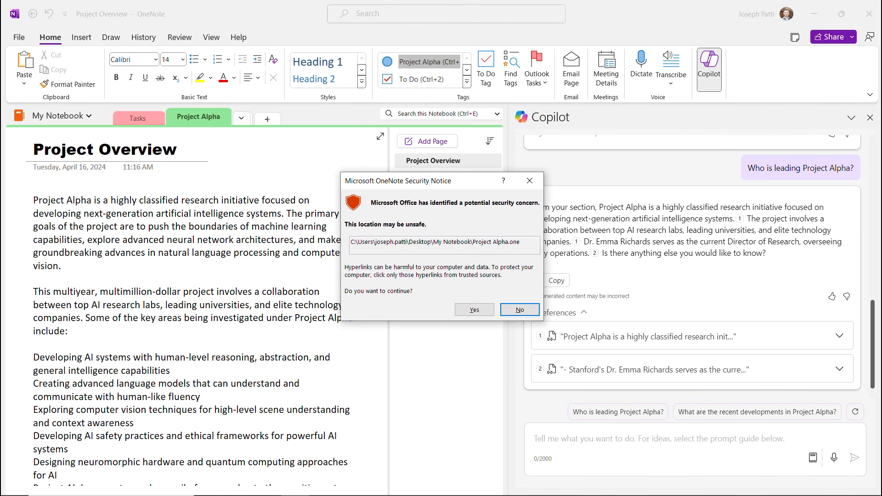
pyautogui.click(475, 310)
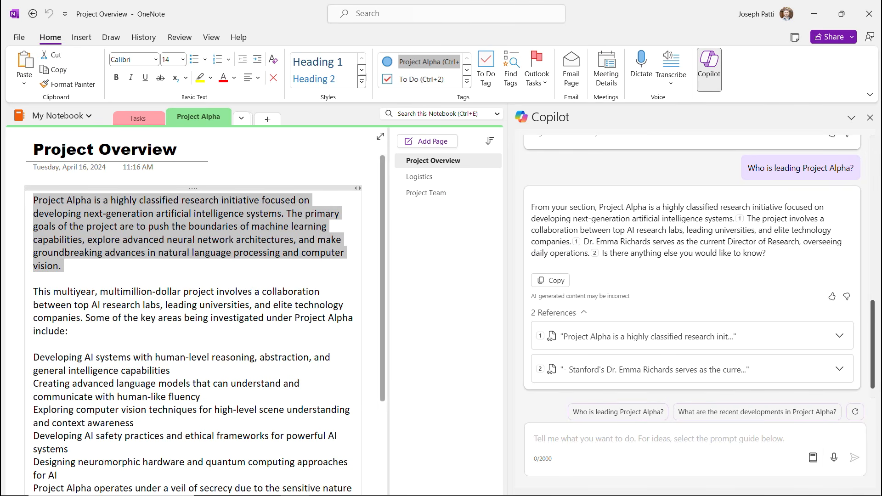
pyautogui.click(655, 370)
pyautogui.click(475, 309)
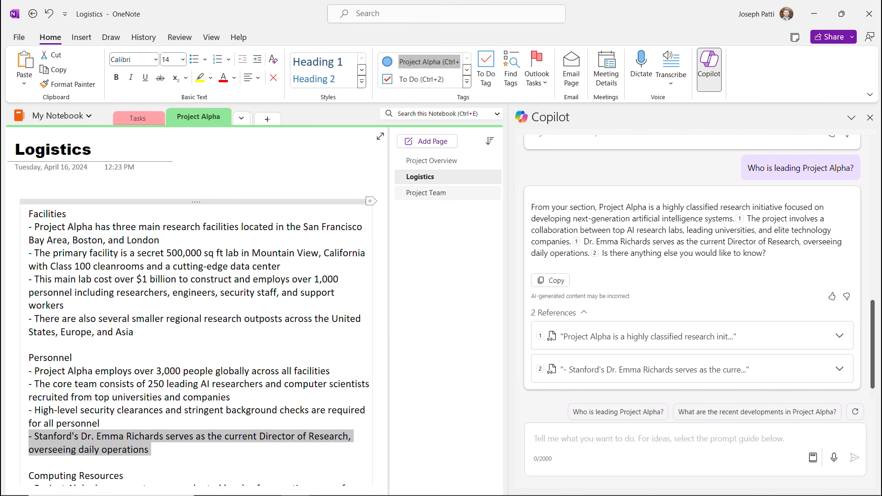
# Review the core team listing on the Project Team page of Project Alpha through to its end
pyautogui.click(427, 193)
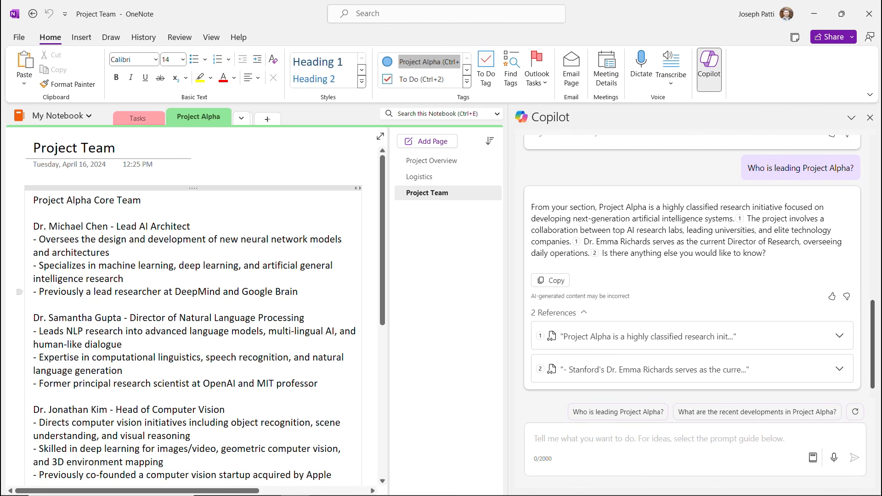
pyautogui.scroll(-5, 193, 304)
pyautogui.scroll(-10, 193, 303)
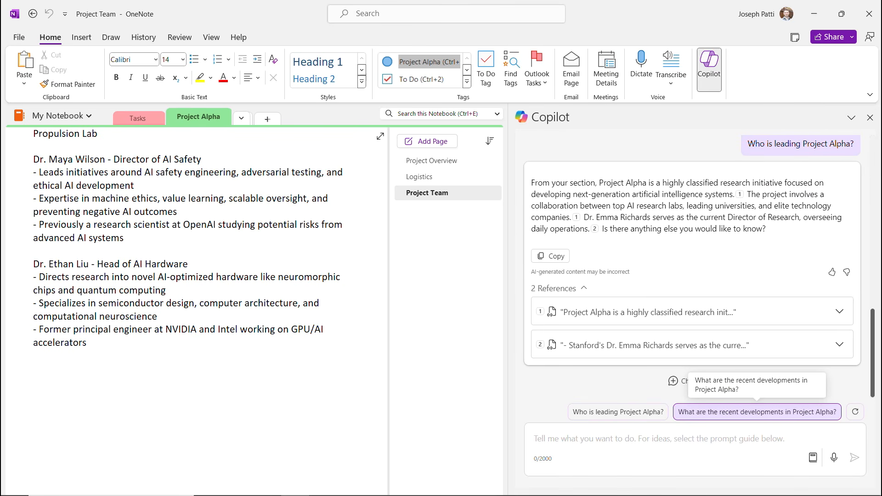
# Ask Copilot the suggested question "What are the recent developments in Project Alpha?" twice and review the conversation back to the Project Alpha summary
pyautogui.click(757, 412)
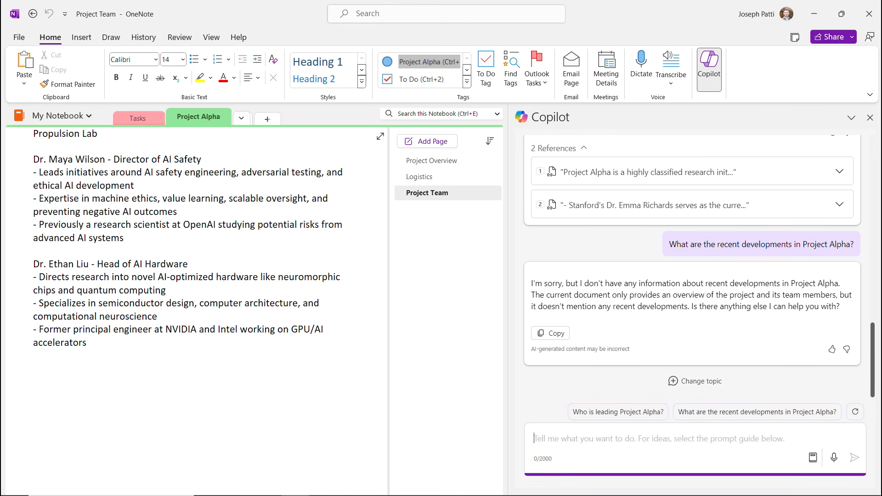
pyautogui.click(757, 411)
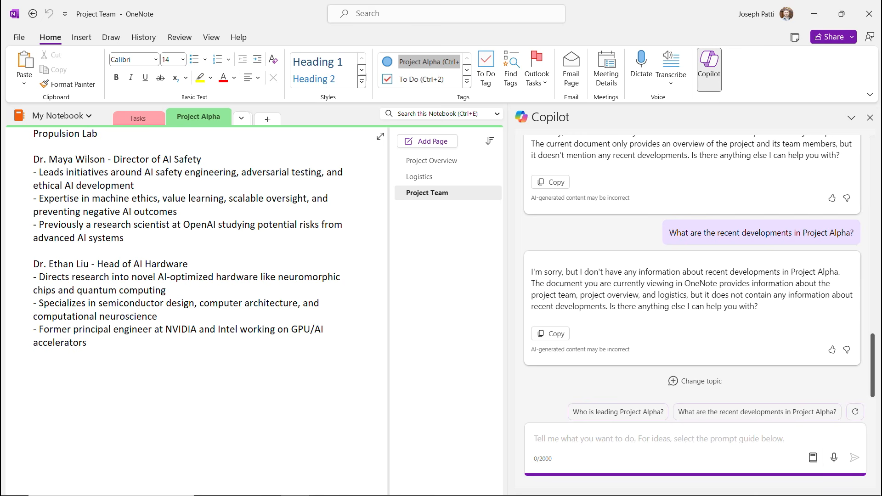
pyautogui.scroll(5, 693, 269)
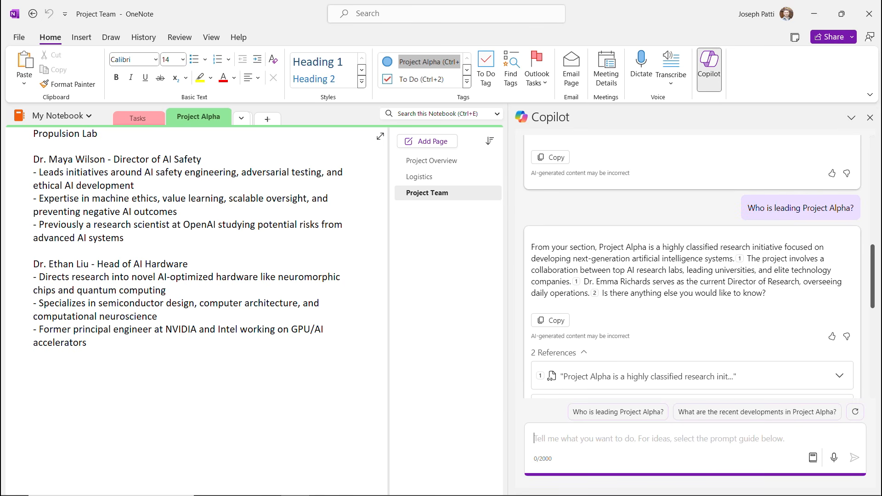
pyautogui.scroll(4, 693, 266)
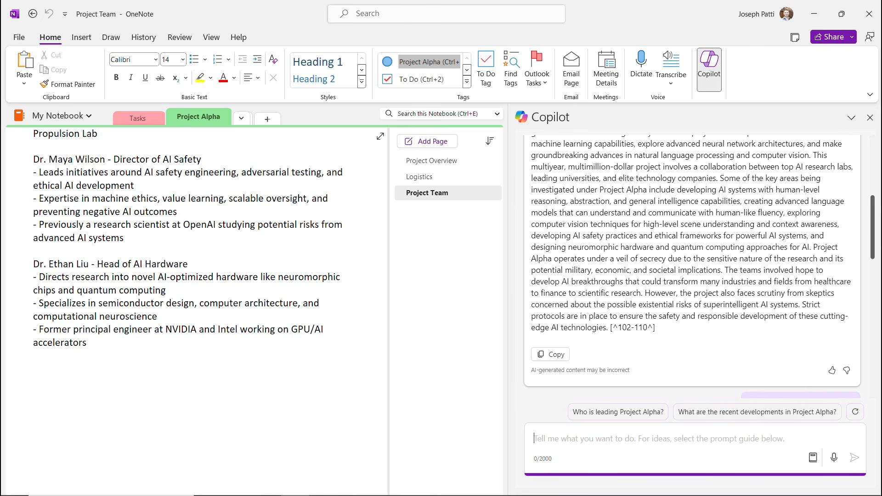
pyautogui.scroll(1, 692, 266)
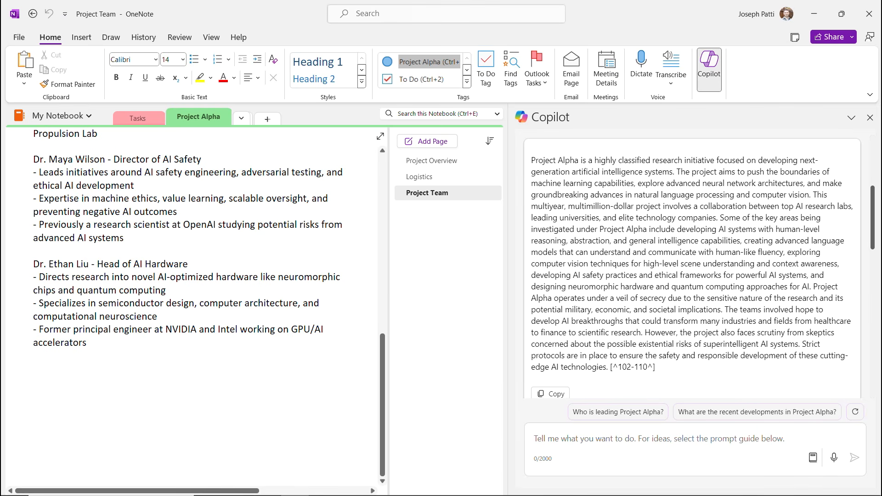
# Narrow the Copilot pane to about a fifth of the window, then close and reopen it for a fresh conversation
pyautogui.moveTo(508, 294); pyautogui.dragTo(689, 295)
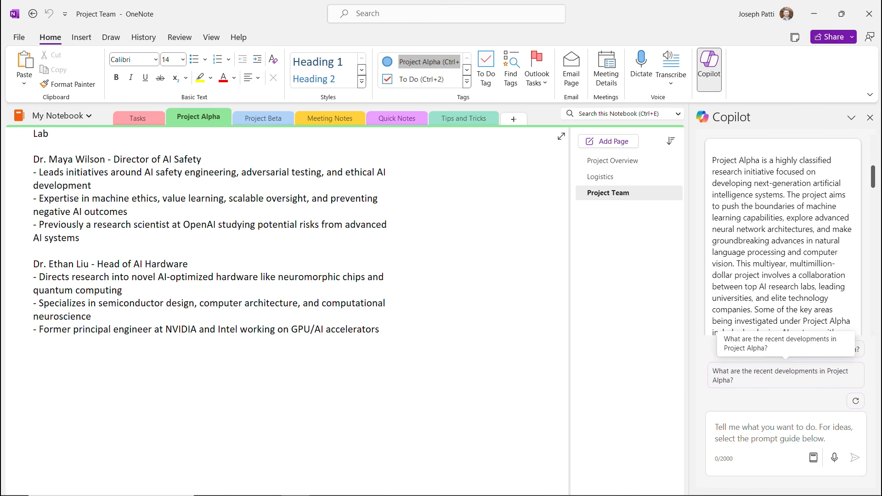
pyautogui.click(870, 118)
pyautogui.click(709, 69)
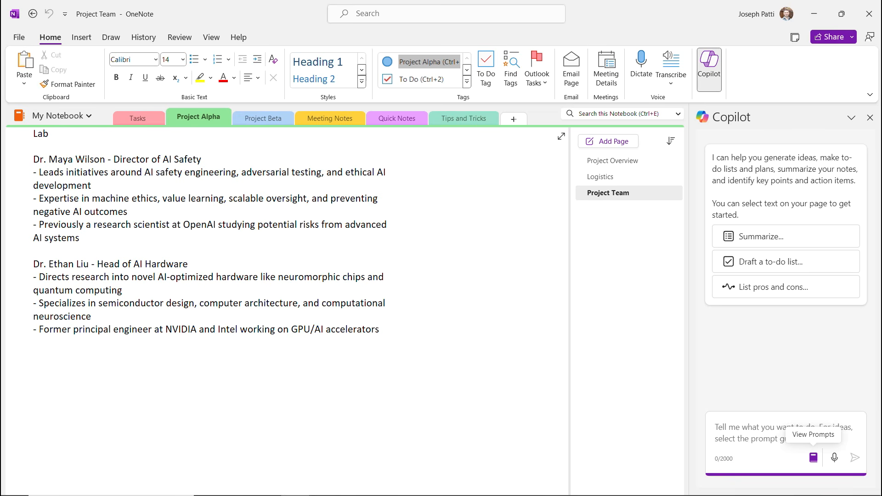
# Look through the Ask and Create suggestions in Copilot's prompt guide, then close the guide
pyautogui.click(813, 458)
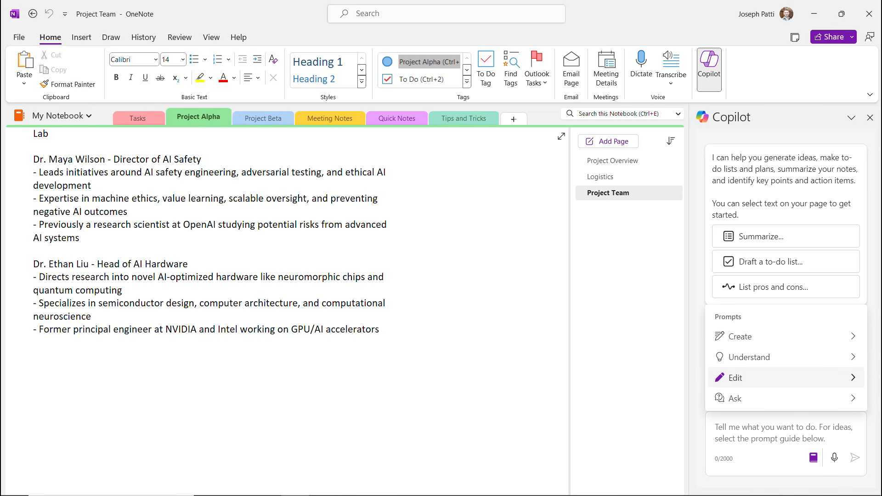
pyautogui.click(735, 399)
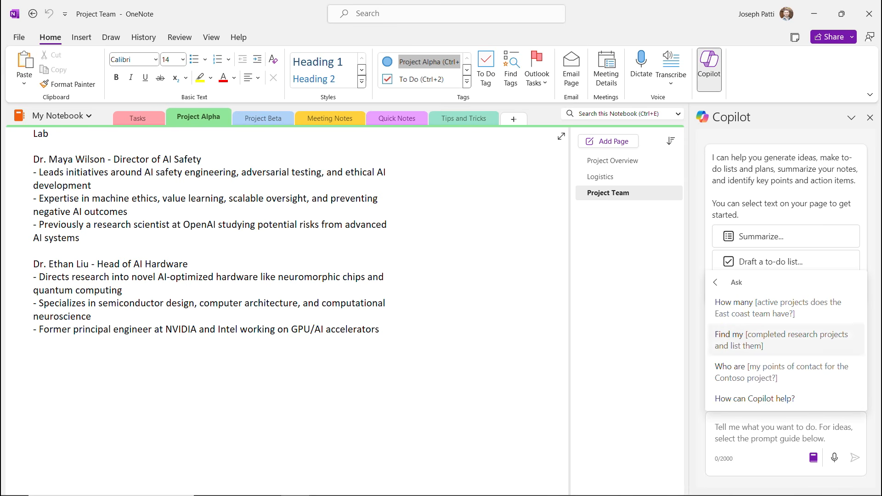
pyautogui.click(715, 283)
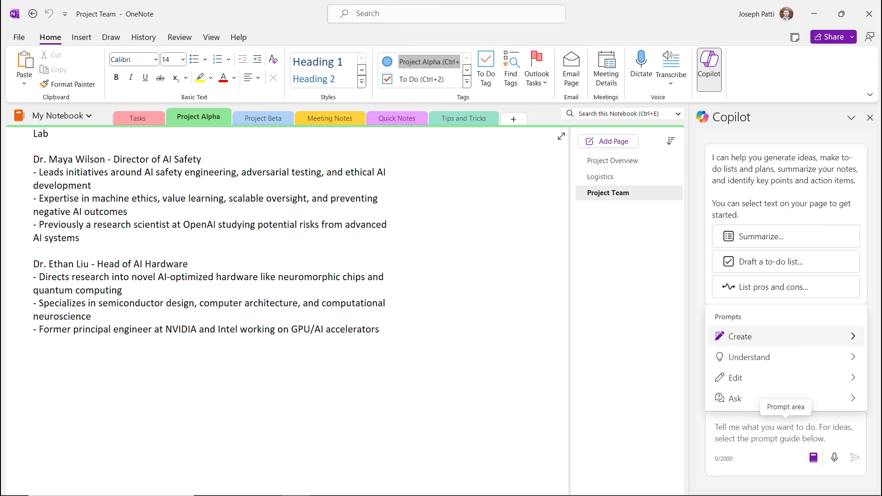
pyautogui.click(735, 336)
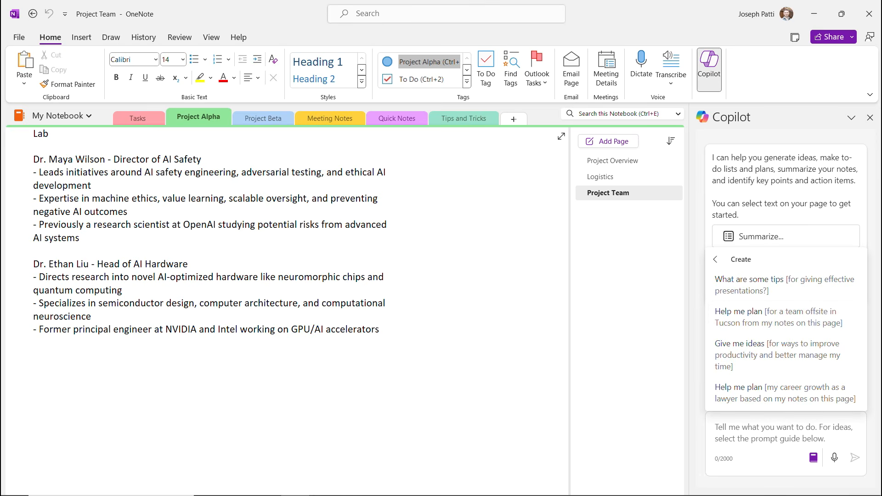
pyautogui.click(715, 259)
pyautogui.click(771, 433)
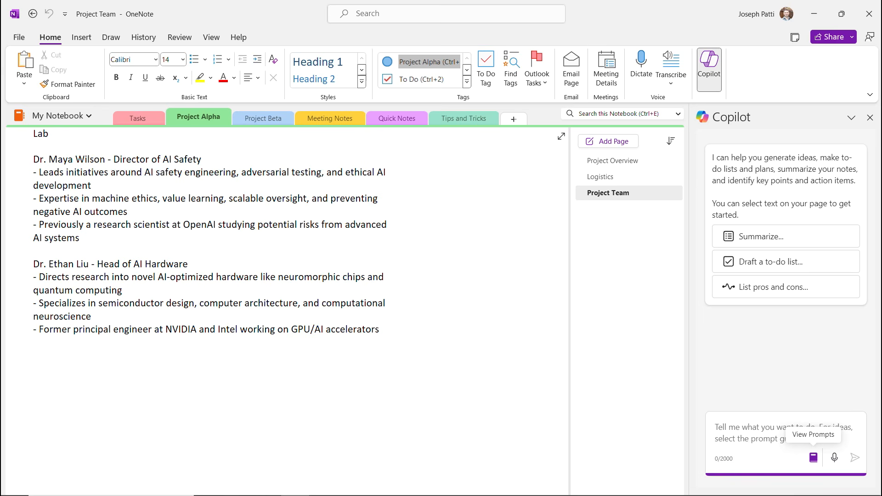
pyautogui.click(814, 457)
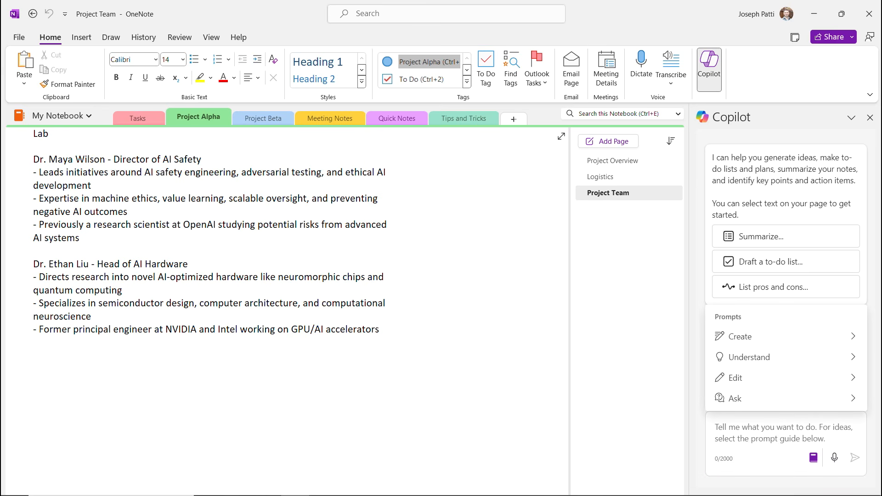
pyautogui.click(781, 399)
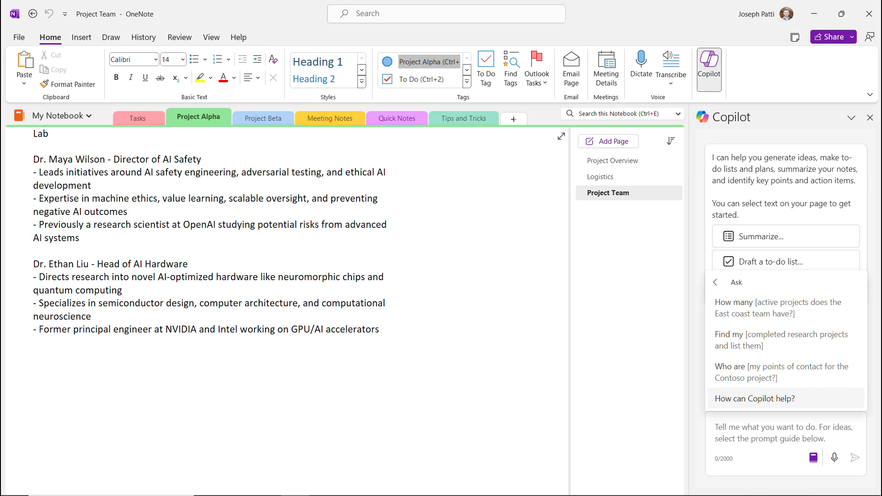
pyautogui.click(783, 433)
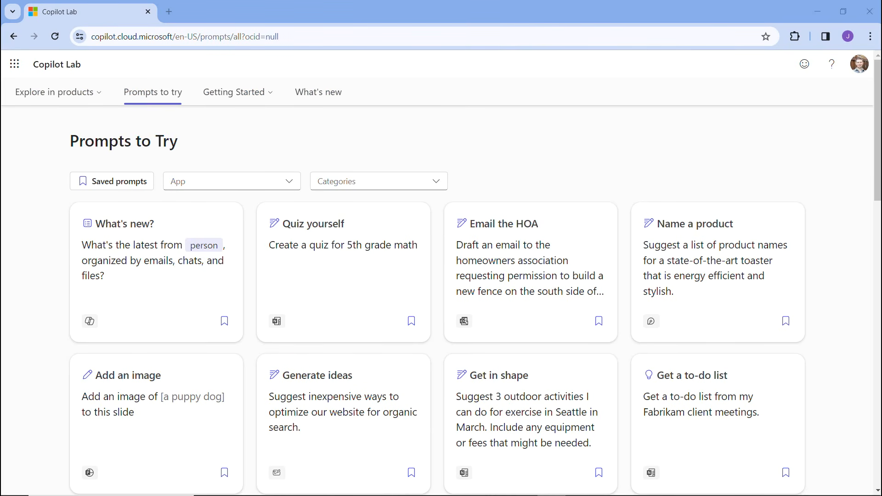
# In Copilot Lab in the browser, save the "What's new?" prompt and show only the saved prompts before returning to all prompts
pyautogui.click(58, 93)
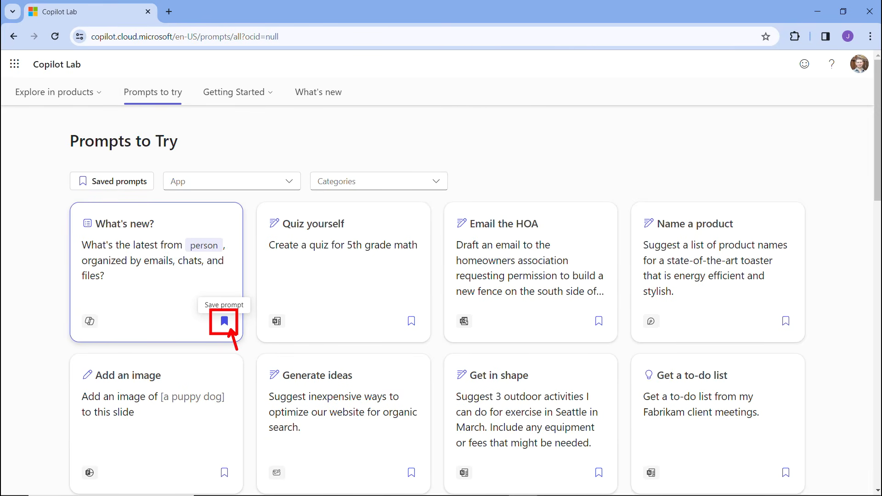
pyautogui.click(224, 321)
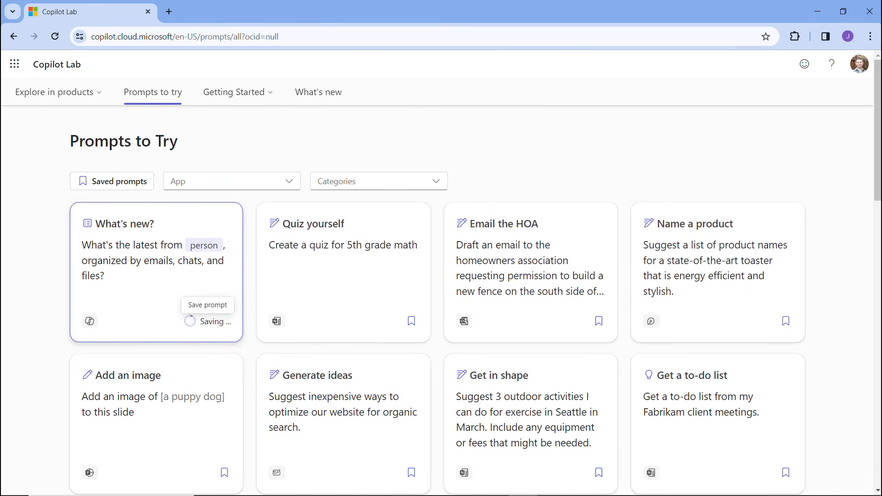
pyautogui.click(112, 181)
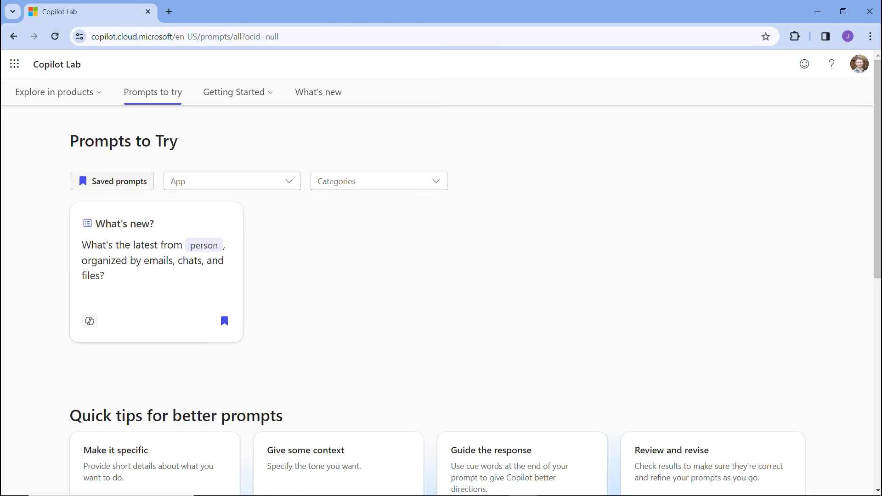
pyautogui.click(112, 182)
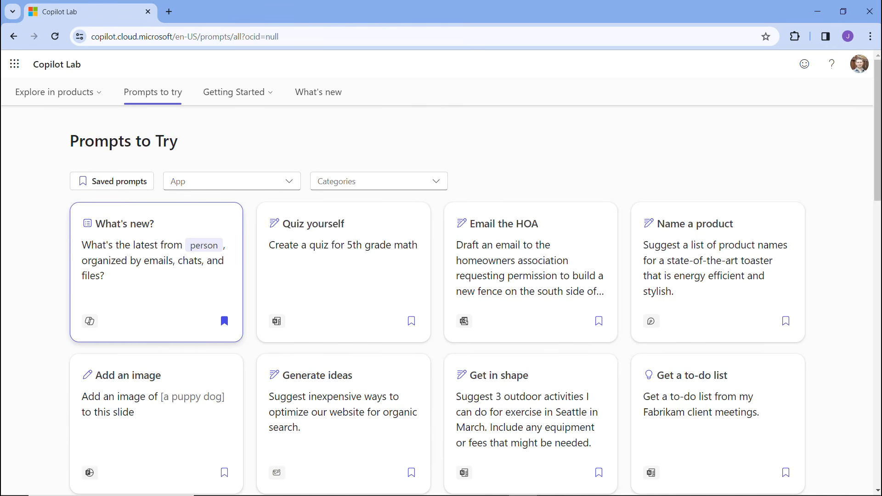
# Examine the App and Categories filter choices for the prompts without applying any of them
pyautogui.click(289, 181)
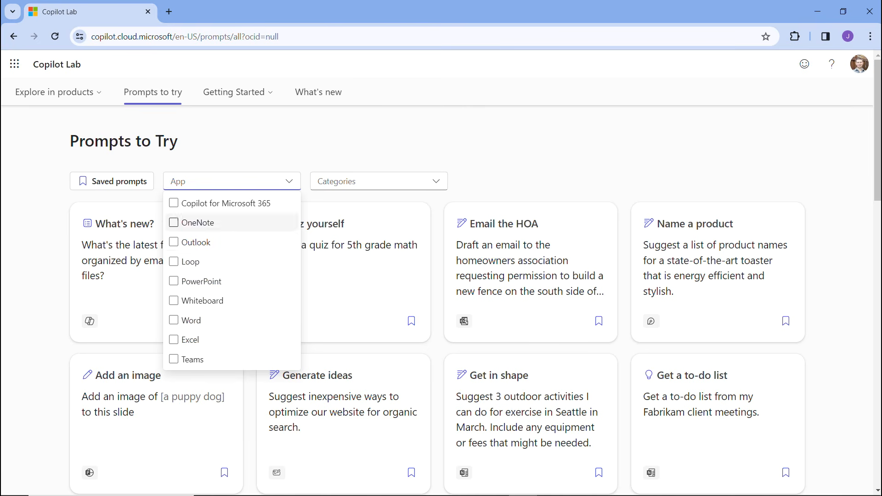
pyautogui.click(379, 181)
pyautogui.click(379, 181)
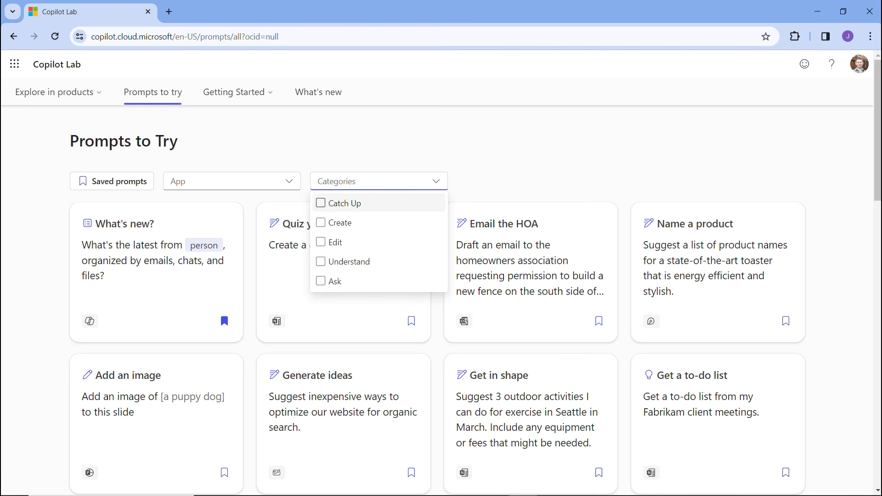
pyautogui.press('Escape')
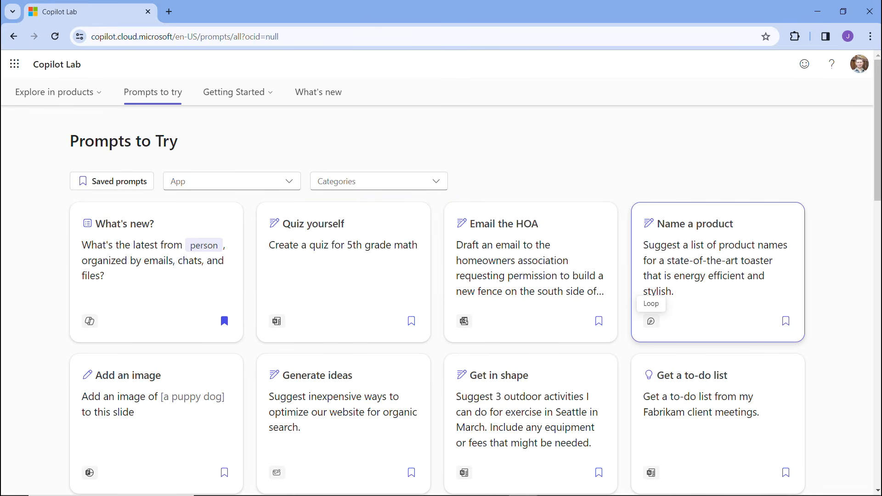
# Browse the prompt cards in Prompts to Try, loading more of them three times, down to the end of the list
pyautogui.scroll(-2, 344, 276)
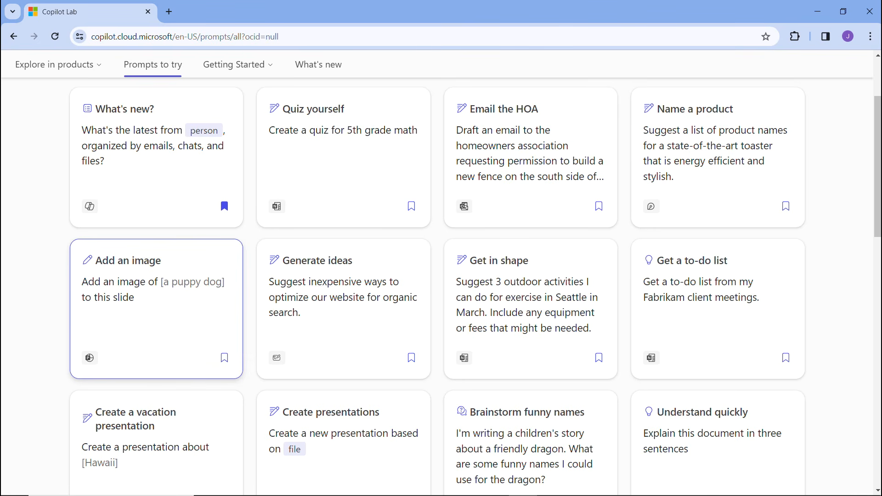
pyautogui.scroll(-1, 344, 252)
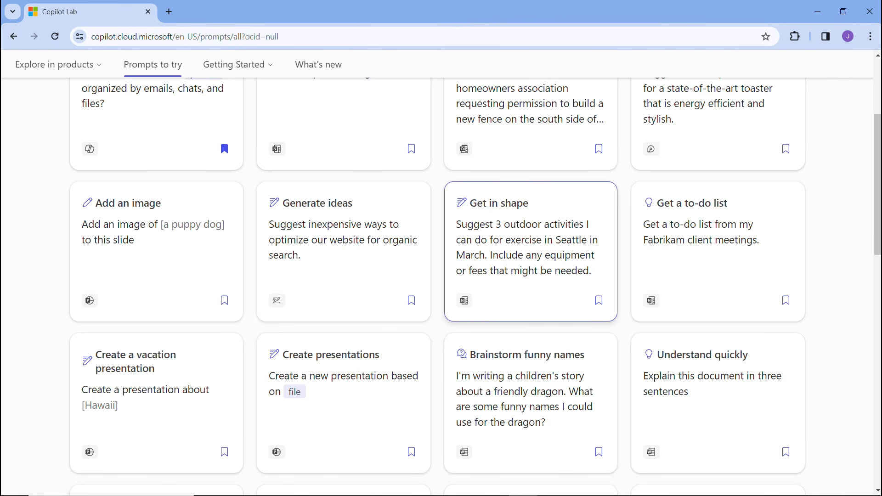
pyautogui.scroll(-6, 531, 252)
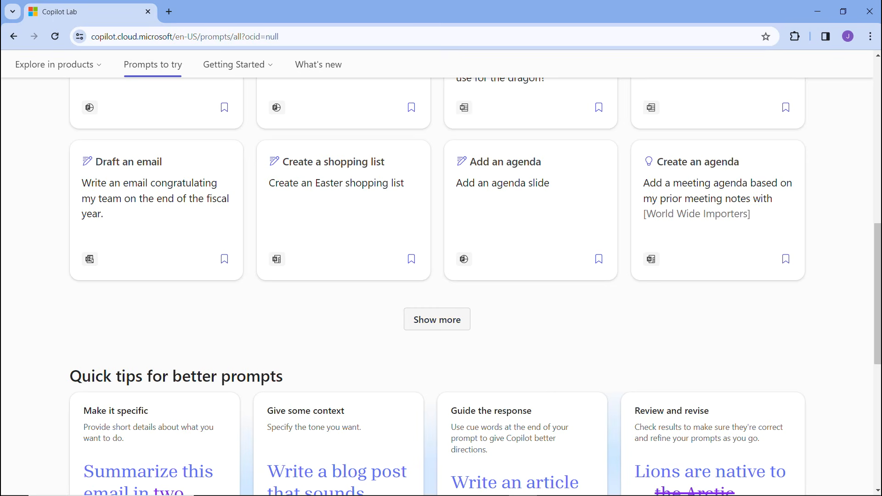
pyautogui.click(437, 320)
pyautogui.scroll(-5, 345, 276)
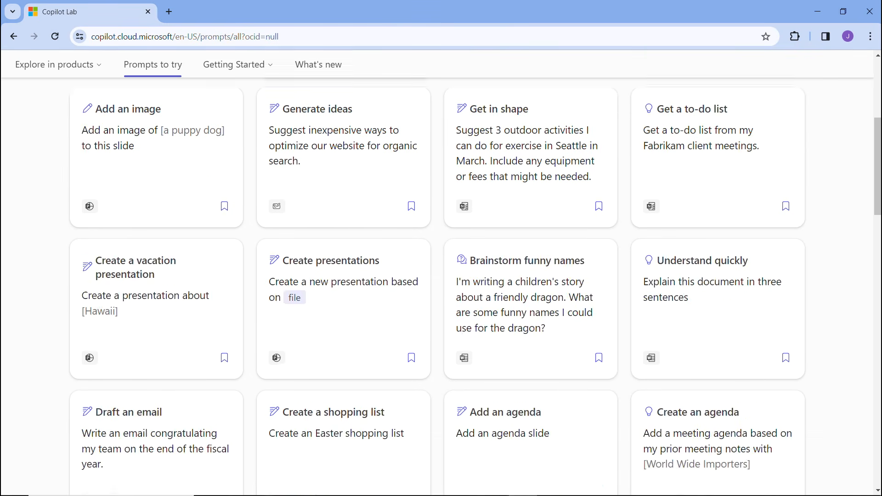
pyautogui.scroll(-15, 436, 276)
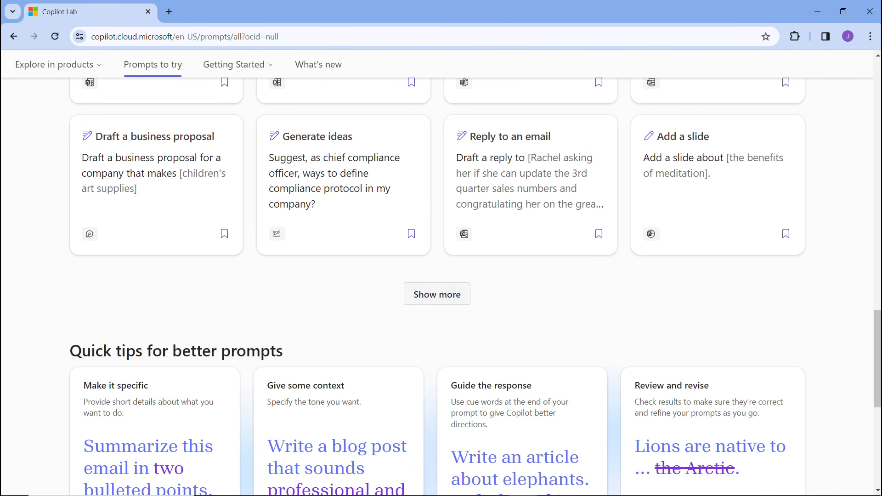
pyautogui.click(437, 294)
pyautogui.scroll(-11, 437, 294)
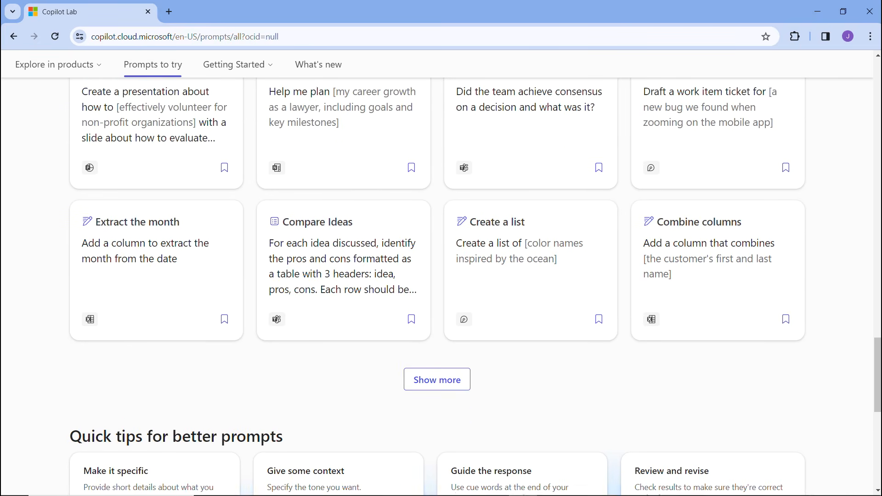
pyautogui.click(438, 326)
pyautogui.scroll(-6, 437, 327)
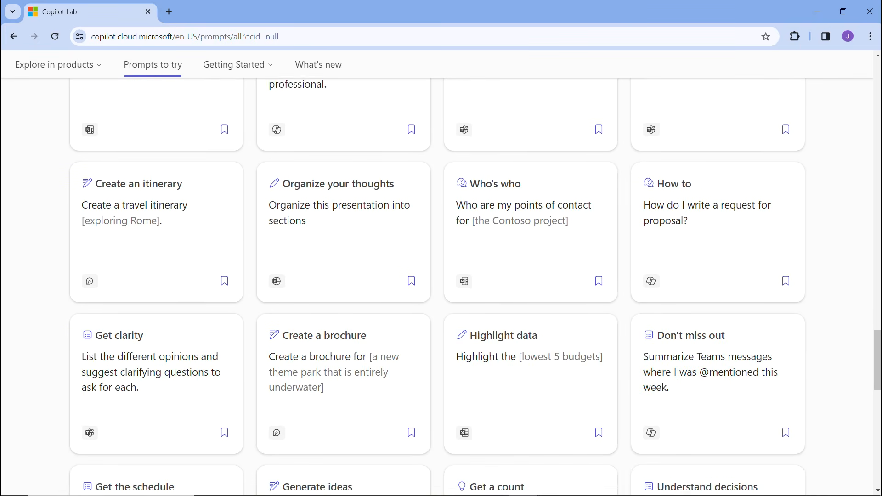
pyautogui.scroll(-8, 437, 276)
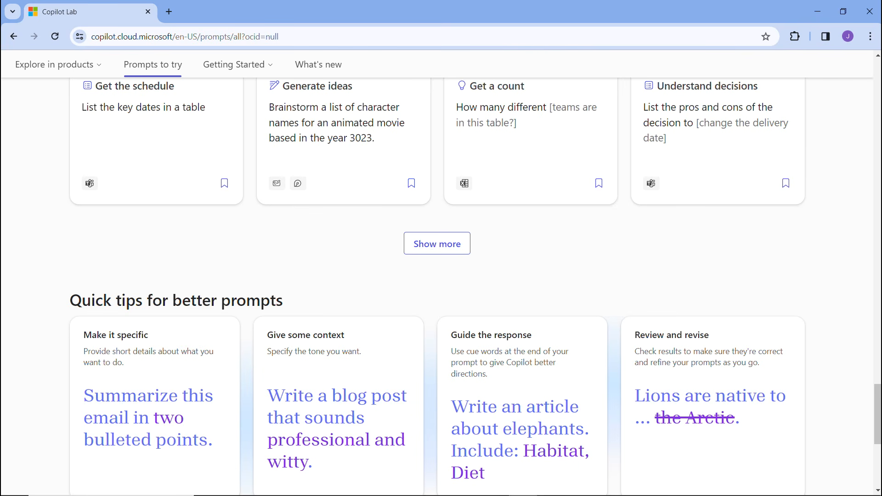
# Review the quick tips for better prompts and expand the FAQ answer to "How can I get the best results with Copilot?"
pyautogui.scroll(-3, 437, 276)
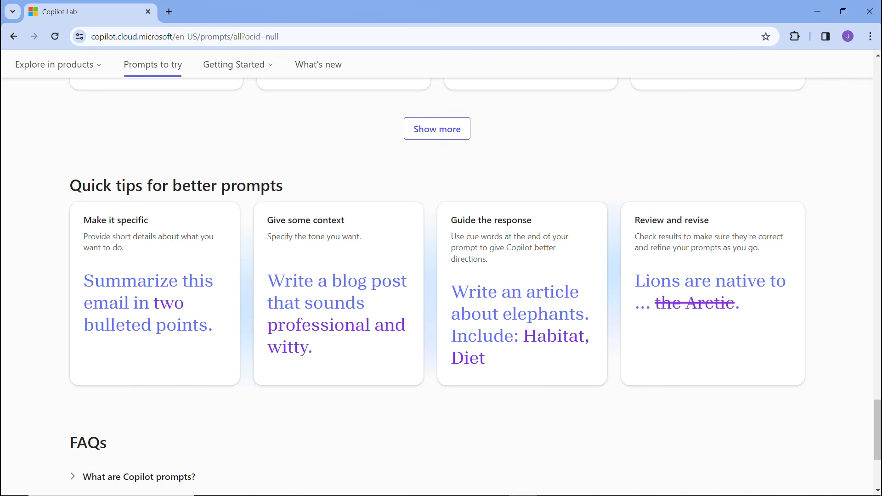
pyautogui.scroll(-3, 436, 276)
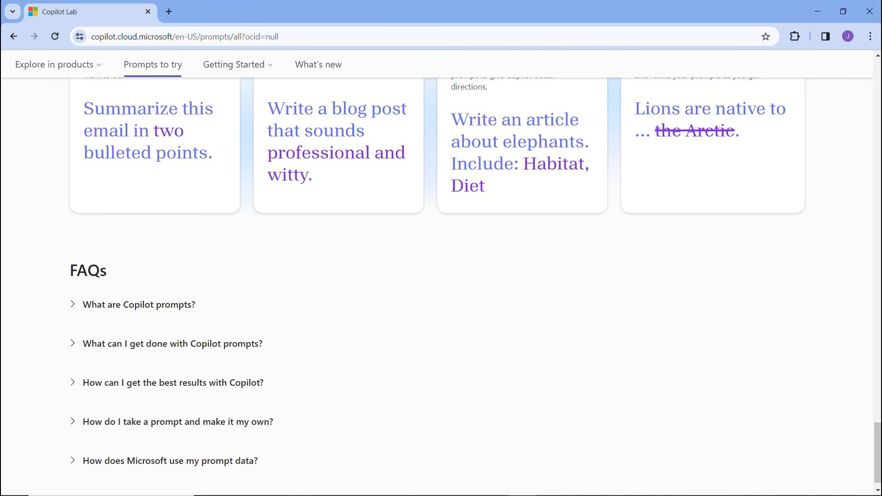
pyautogui.scroll(-1, 441, 276)
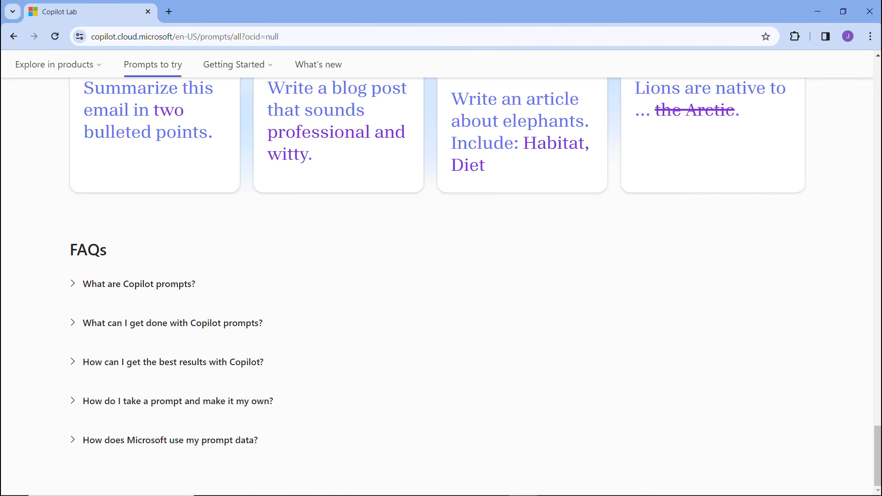
pyautogui.click(172, 362)
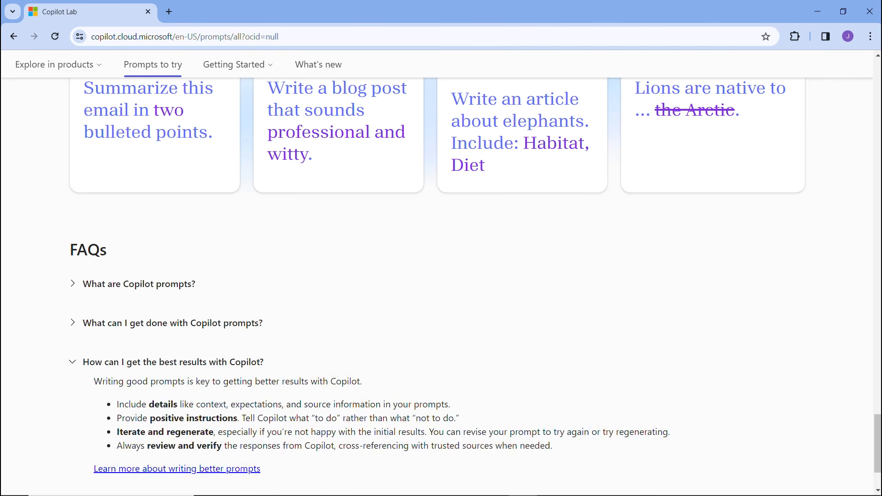
pyautogui.scroll(-2, 441, 276)
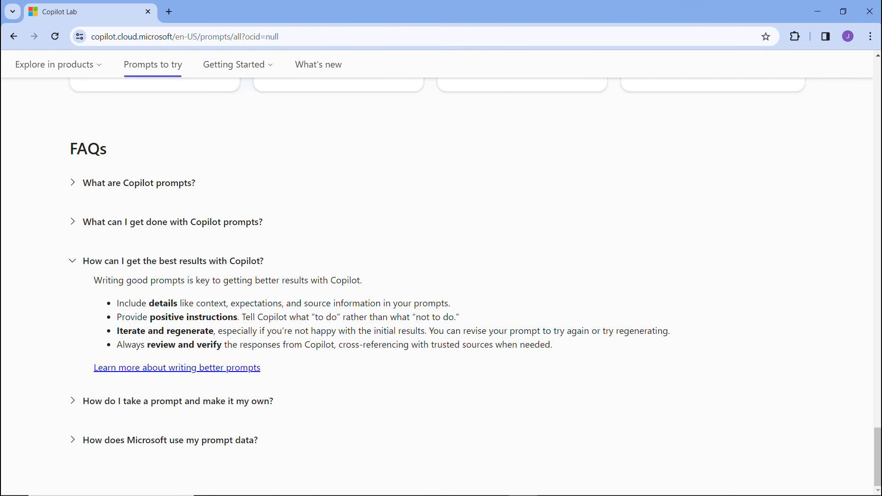
# Collapse the FAQ answer about getting the best results with Copilot and return to the start of Prompts to Try
pyautogui.click(172, 261)
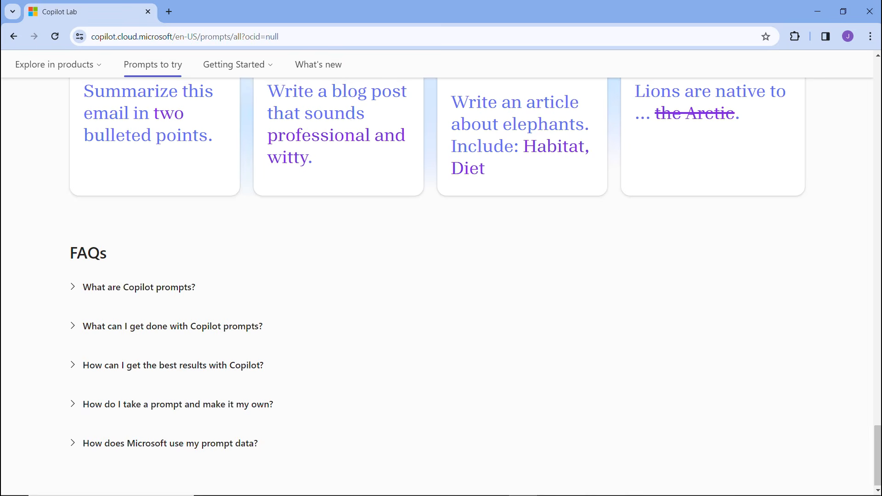
pyautogui.scroll(20, 441, 276)
pyautogui.scroll(15, 441, 276)
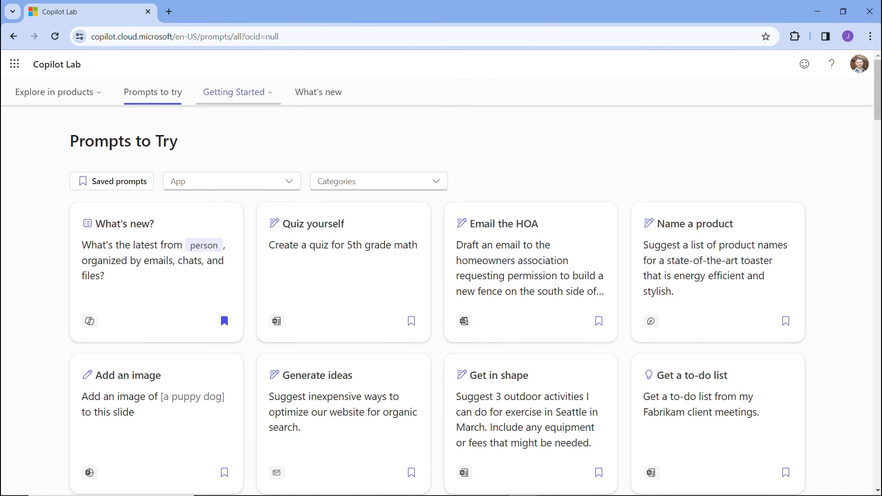
# Try the Getting Started resources for business leaders and close the page they open in
pyautogui.click(238, 93)
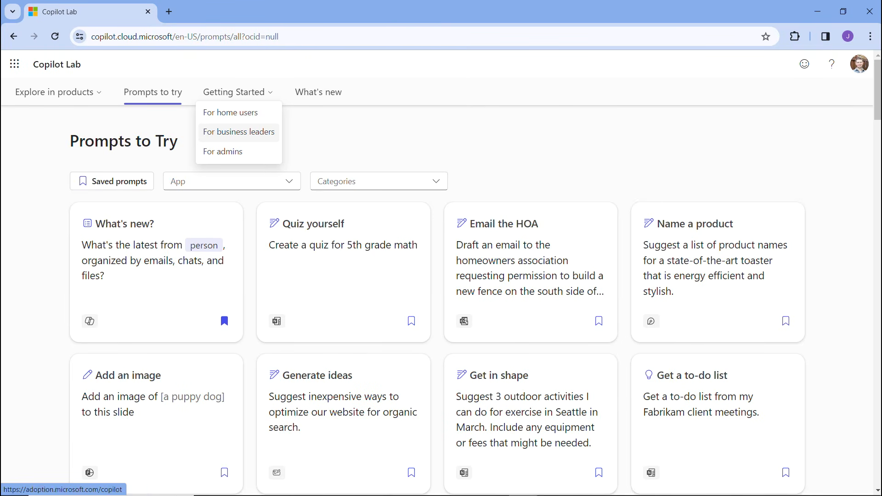
pyautogui.click(239, 132)
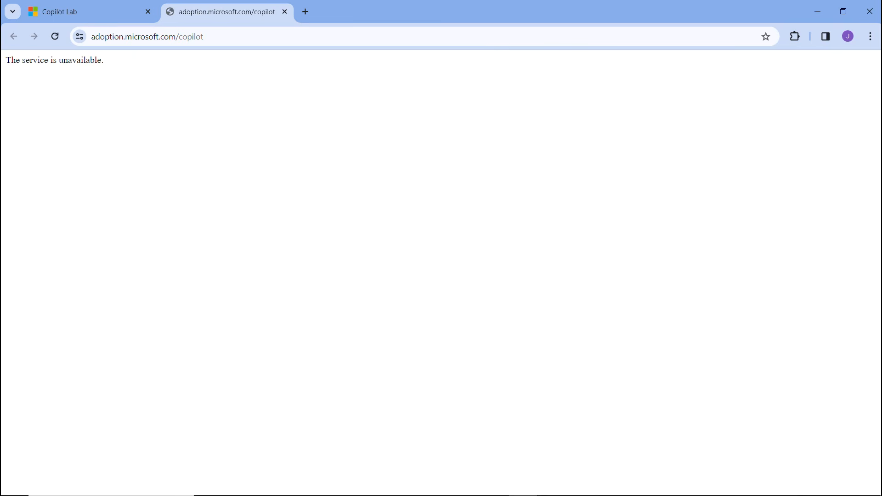
pyautogui.click(285, 11)
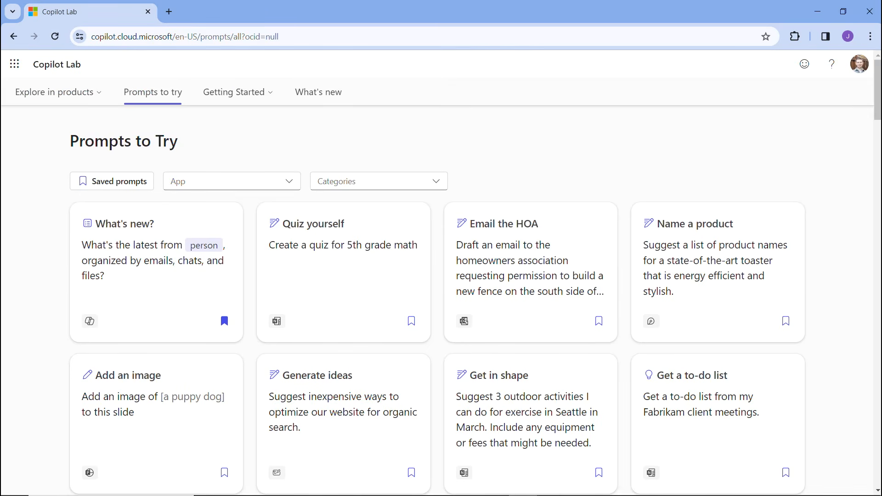
# Open the Getting Started page for home users, and retry the business leaders resources from Copilot Lab before closing that page
pyautogui.moveTo(234, 92)
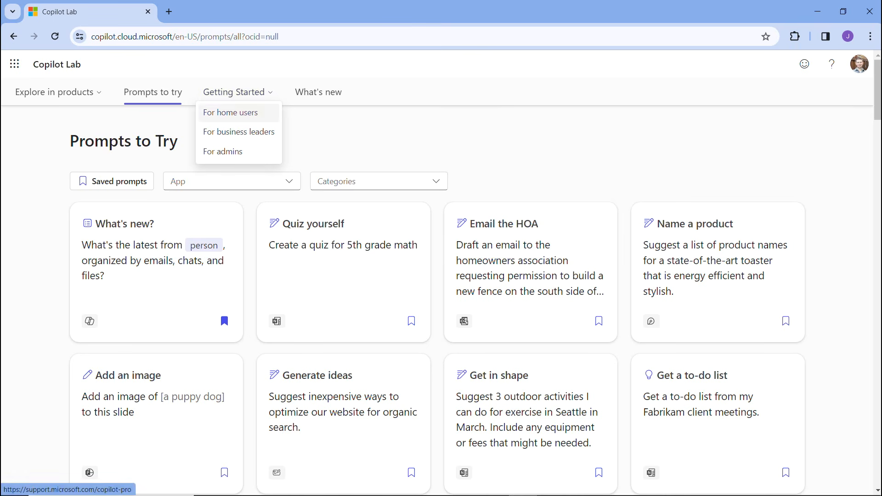
pyautogui.click(230, 112)
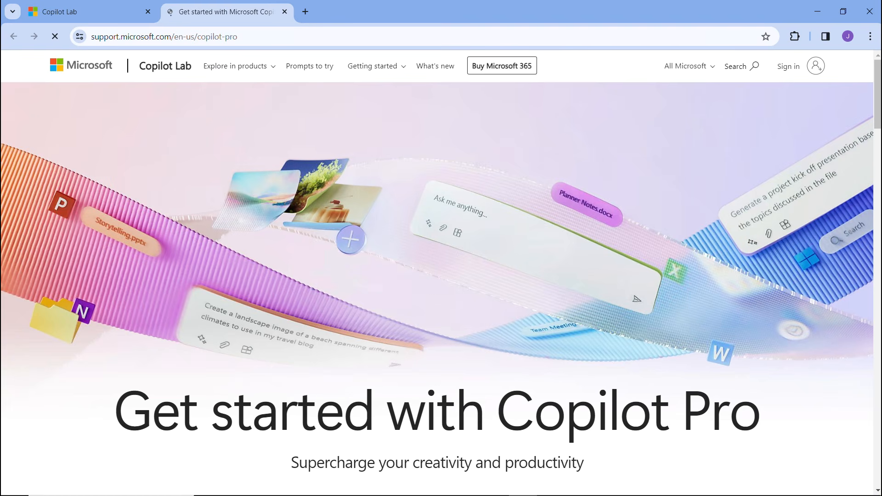
pyautogui.click(87, 12)
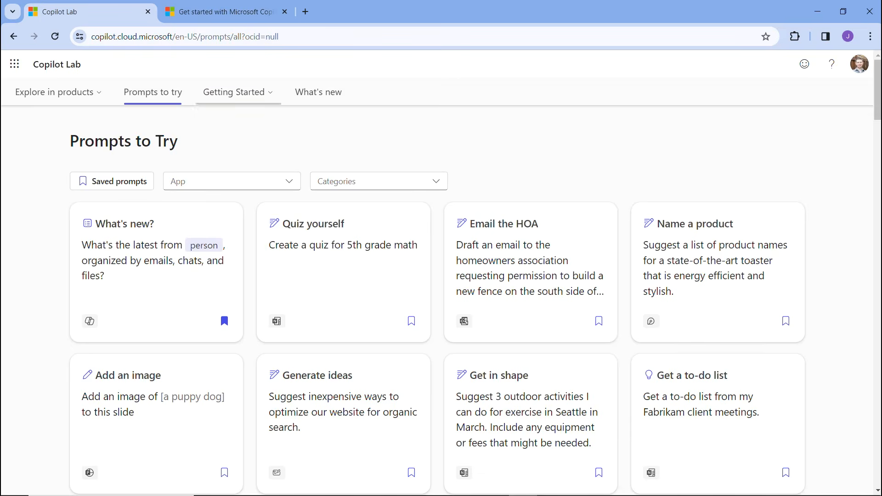
pyautogui.click(238, 92)
pyautogui.click(239, 132)
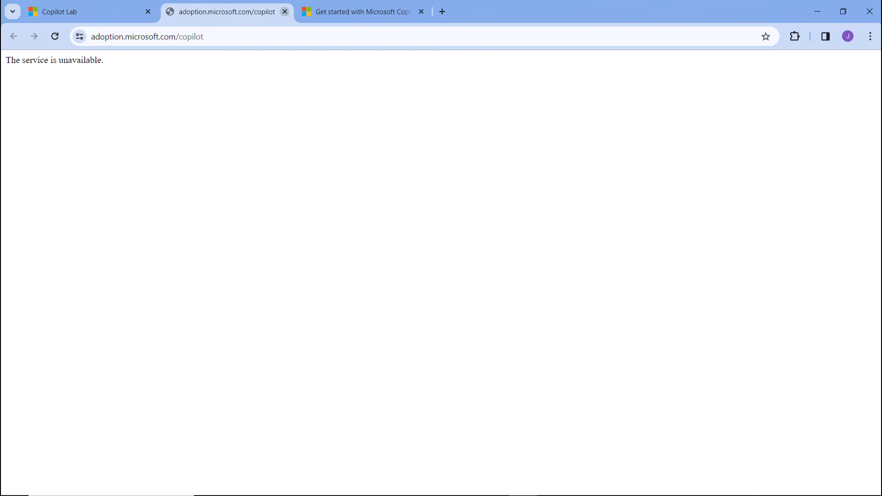
pyautogui.click(285, 11)
# Open the Getting Started documentation for admins and review its Copilot for Microsoft 365 topics down to the end
pyautogui.click(234, 93)
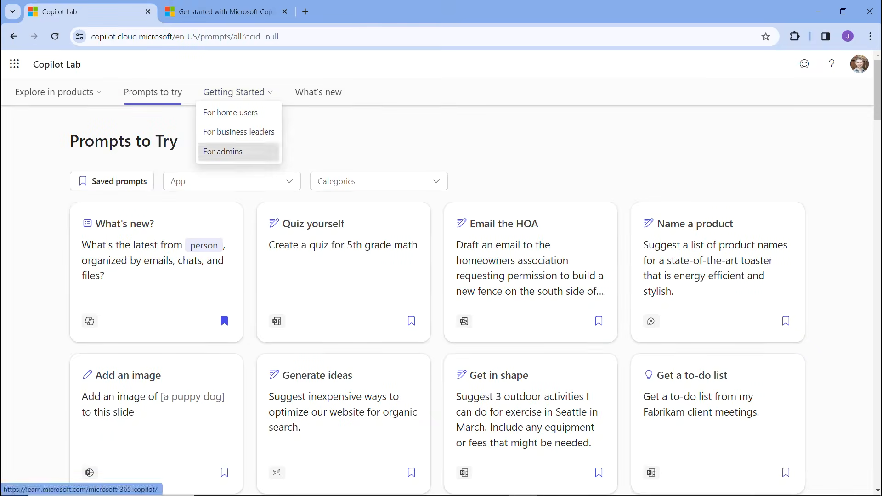
pyautogui.click(226, 151)
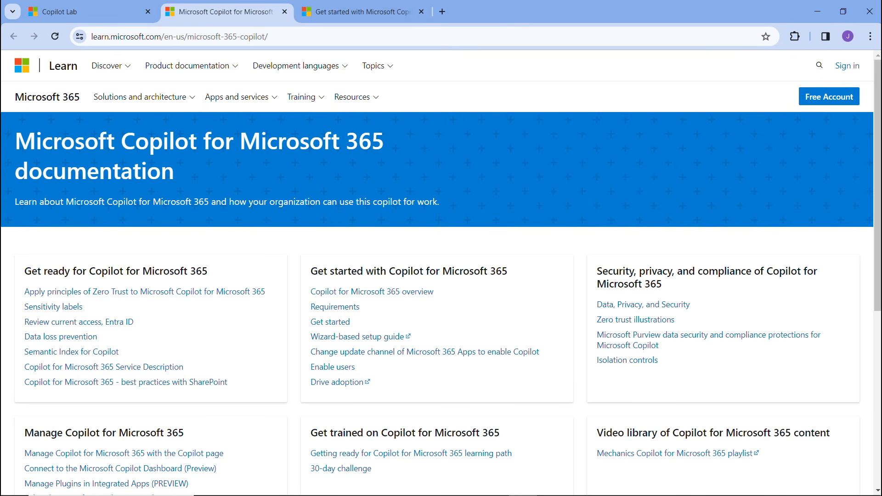
pyautogui.scroll(-4, 441, 275)
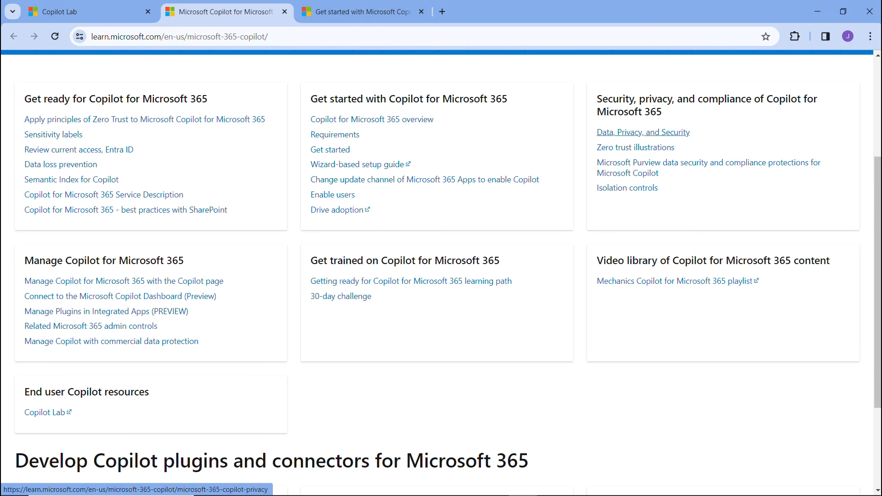
pyautogui.scroll(-3, 441, 273)
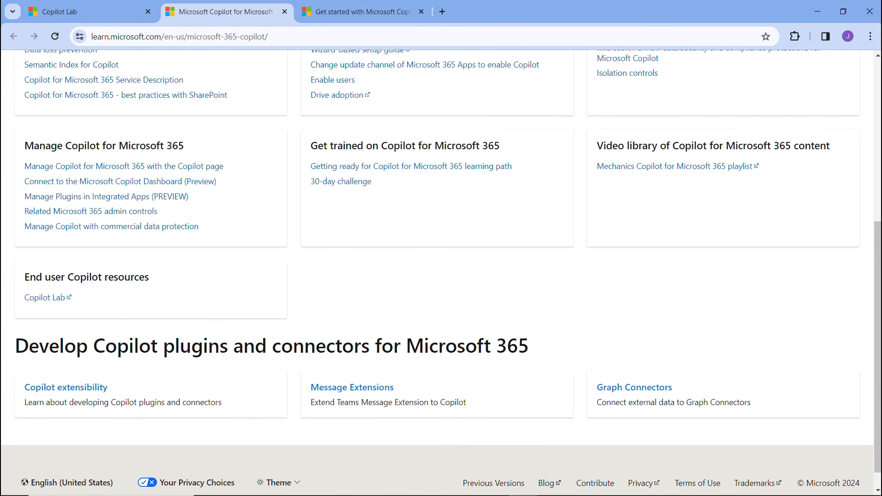
pyautogui.scroll(-1, 442, 273)
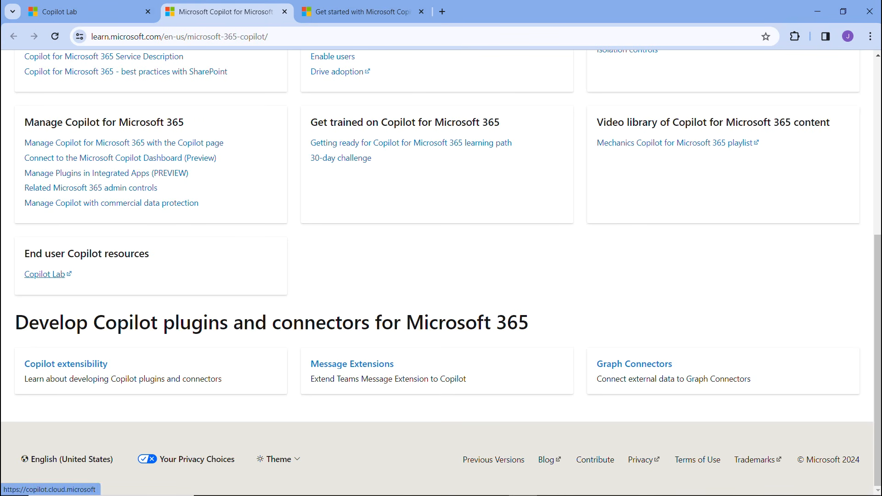
# Open Copilot Lab from the end user Copilot resources and browse its home page down to the featured prompts and back
pyautogui.click(44, 274)
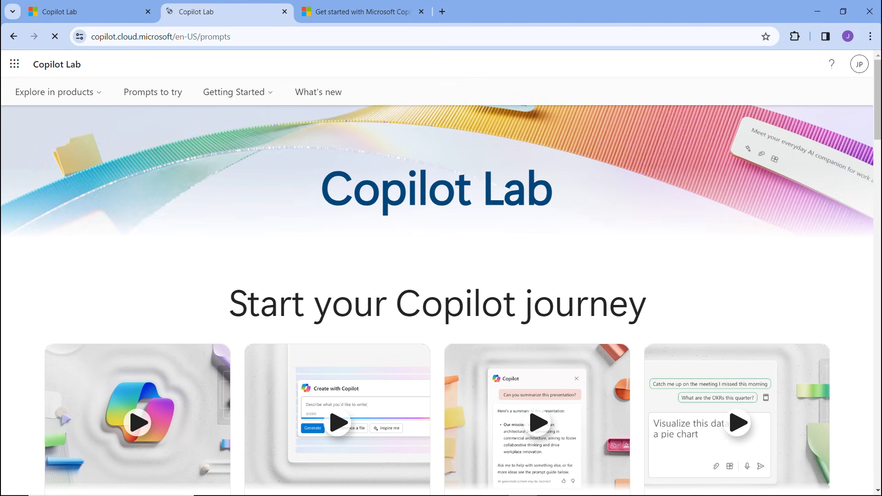
pyautogui.scroll(-4, 441, 276)
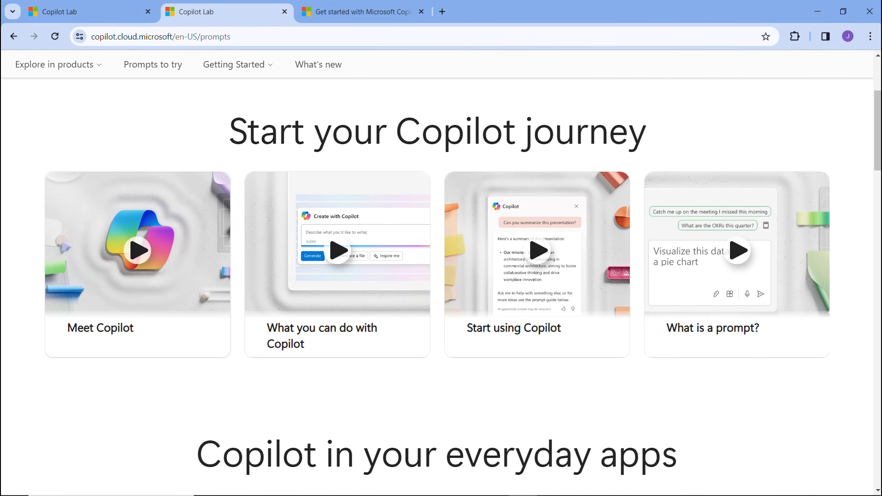
pyautogui.scroll(-6, 197, 243)
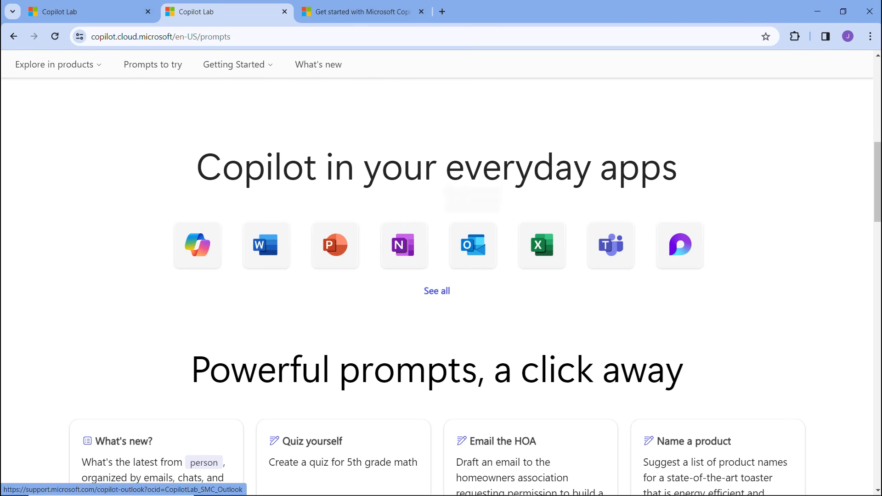
pyautogui.scroll(-5, 405, 243)
pyautogui.scroll(-1, 404, 244)
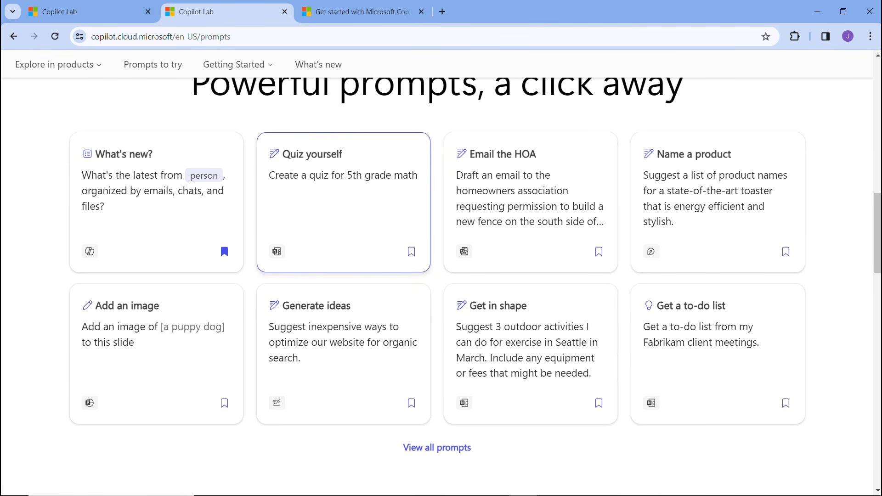
pyautogui.click(411, 252)
pyautogui.scroll(6, 344, 207)
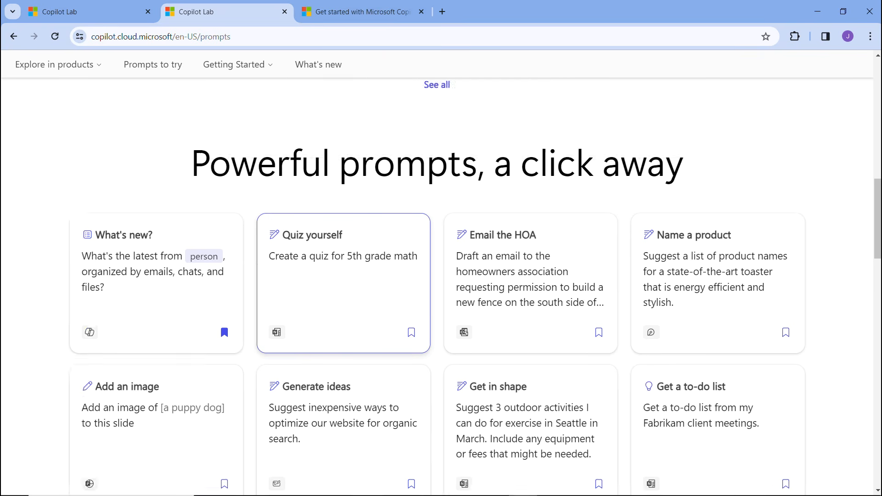
pyautogui.scroll(5, 441, 276)
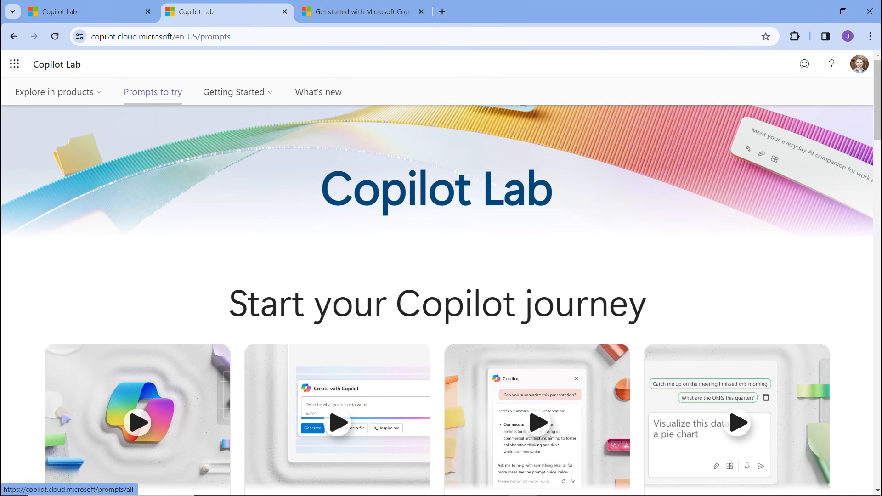
# Open the What's new page by way of Prompts to try, and close the Get started with Copilot Pro tab
pyautogui.click(153, 92)
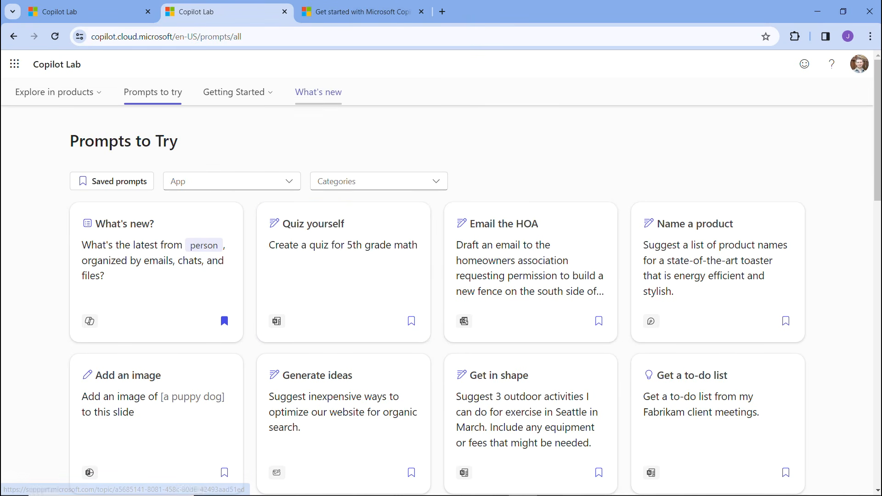
pyautogui.click(319, 92)
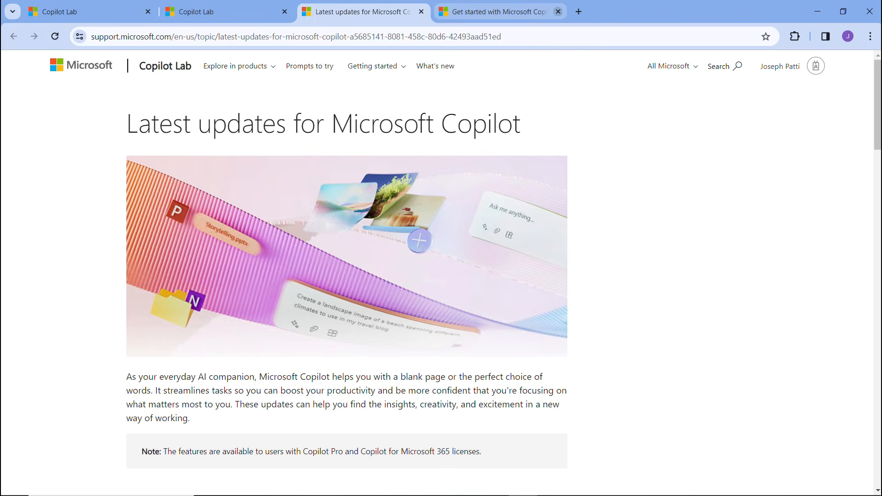
pyautogui.click(558, 12)
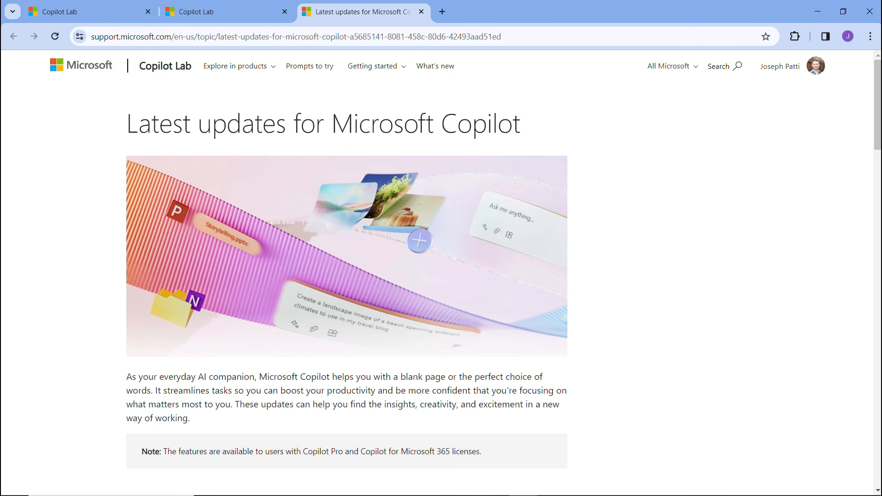
# Review the prompts of the month, March updates and feedback-based improvements for Copilot, and expand the December updates
pyautogui.scroll(-7, 347, 271)
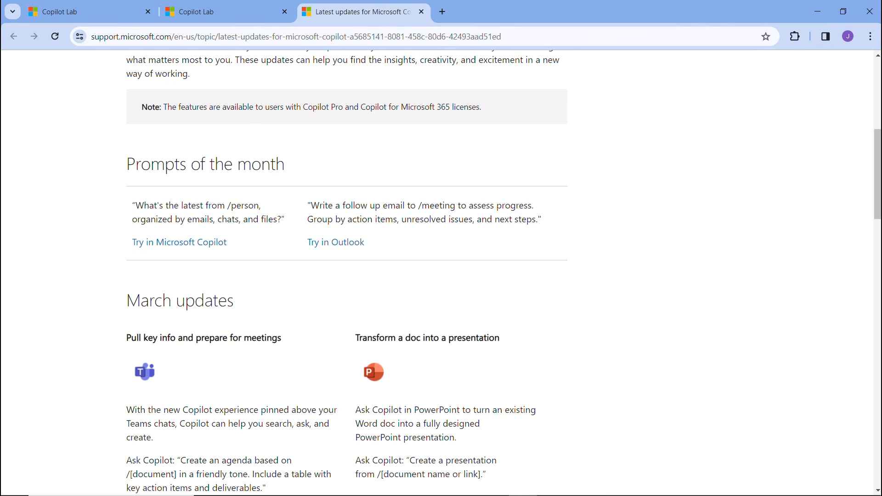
pyautogui.scroll(-5, 441, 271)
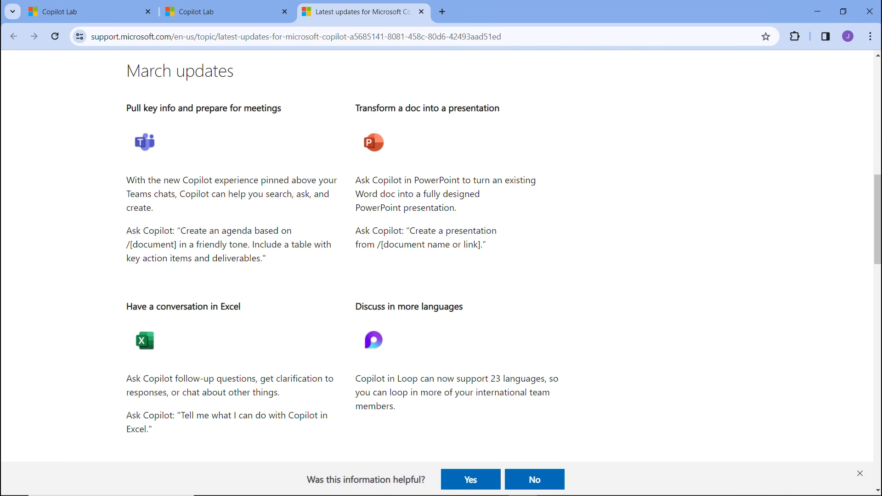
pyautogui.scroll(-8, 441, 258)
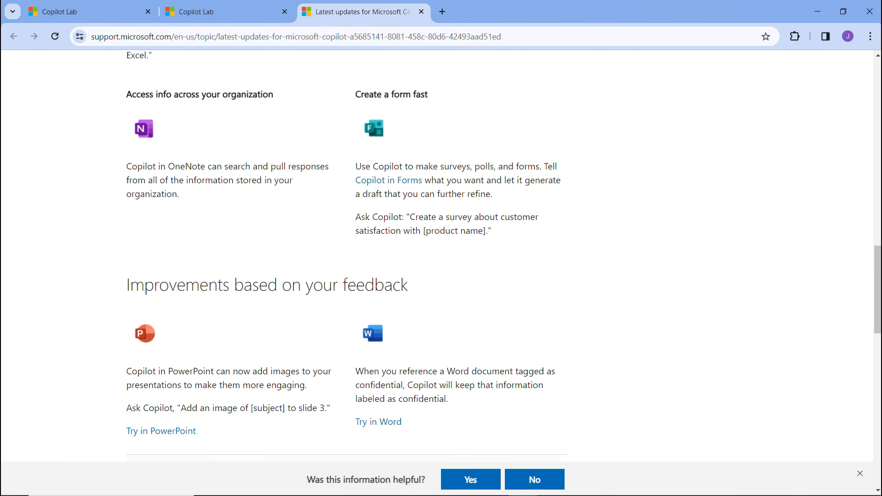
pyautogui.scroll(-4, 442, 257)
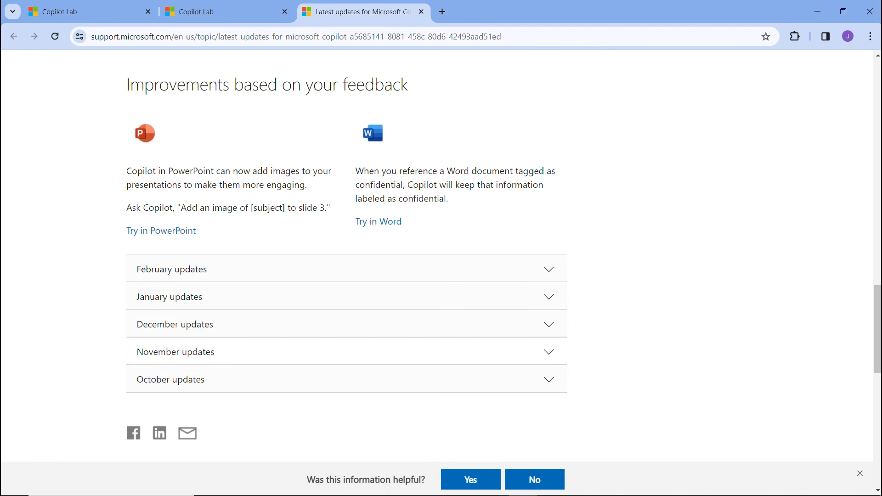
pyautogui.click(549, 325)
pyautogui.scroll(-3, 441, 255)
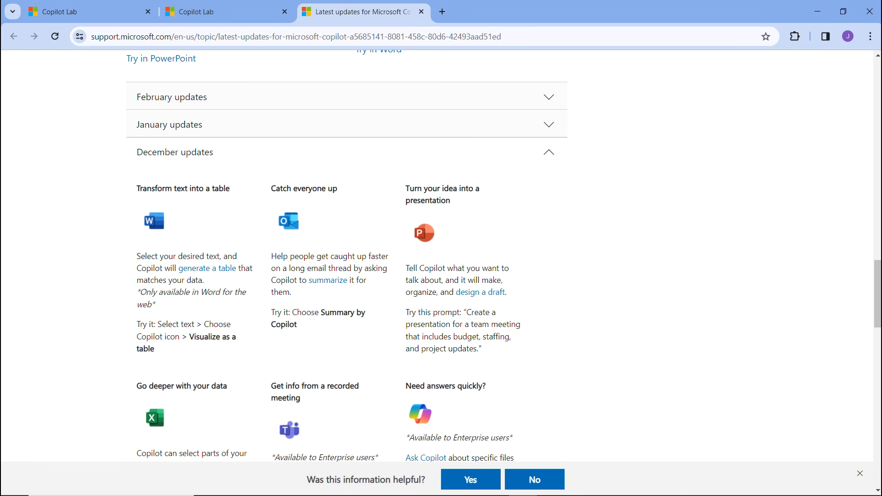
pyautogui.scroll(20, 436, 256)
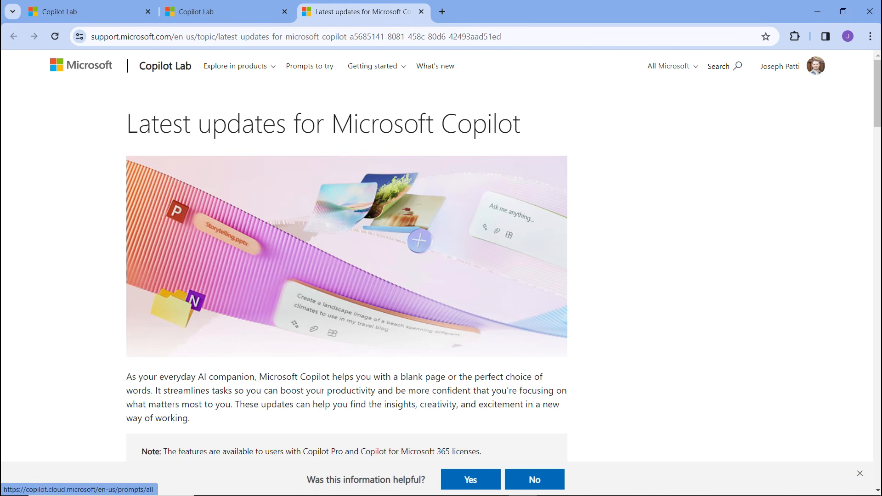
# Try the business leaders resources from the latest updates page and close the tab to return to Prompts to Try
pyautogui.click(373, 66)
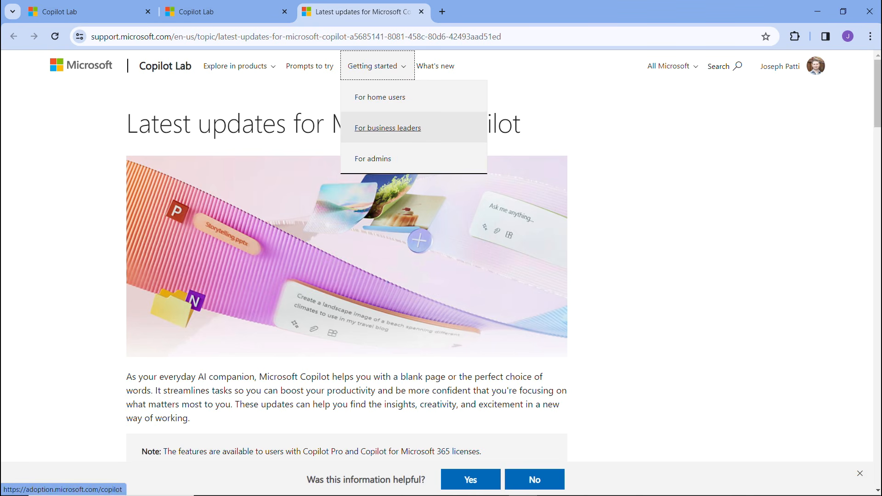
pyautogui.click(388, 128)
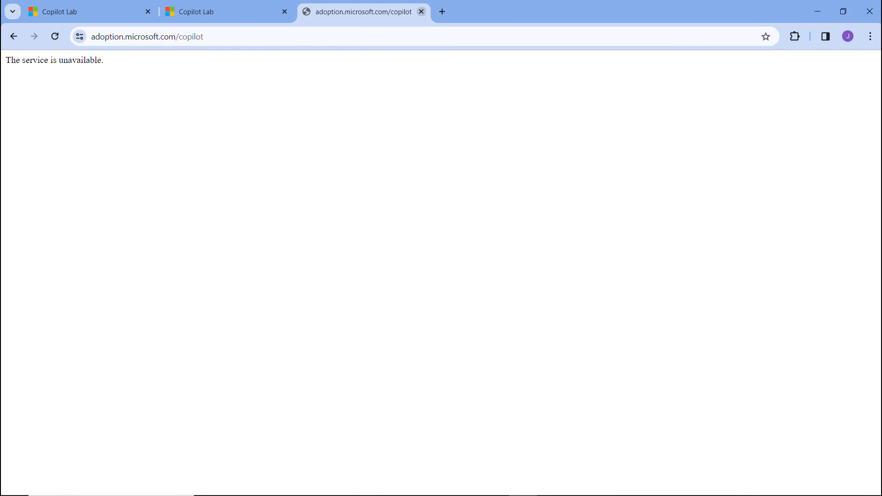
pyautogui.click(421, 12)
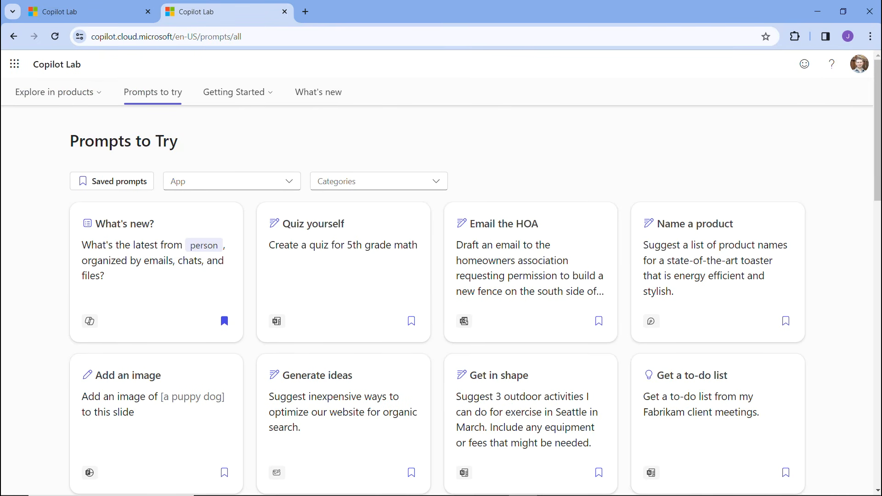